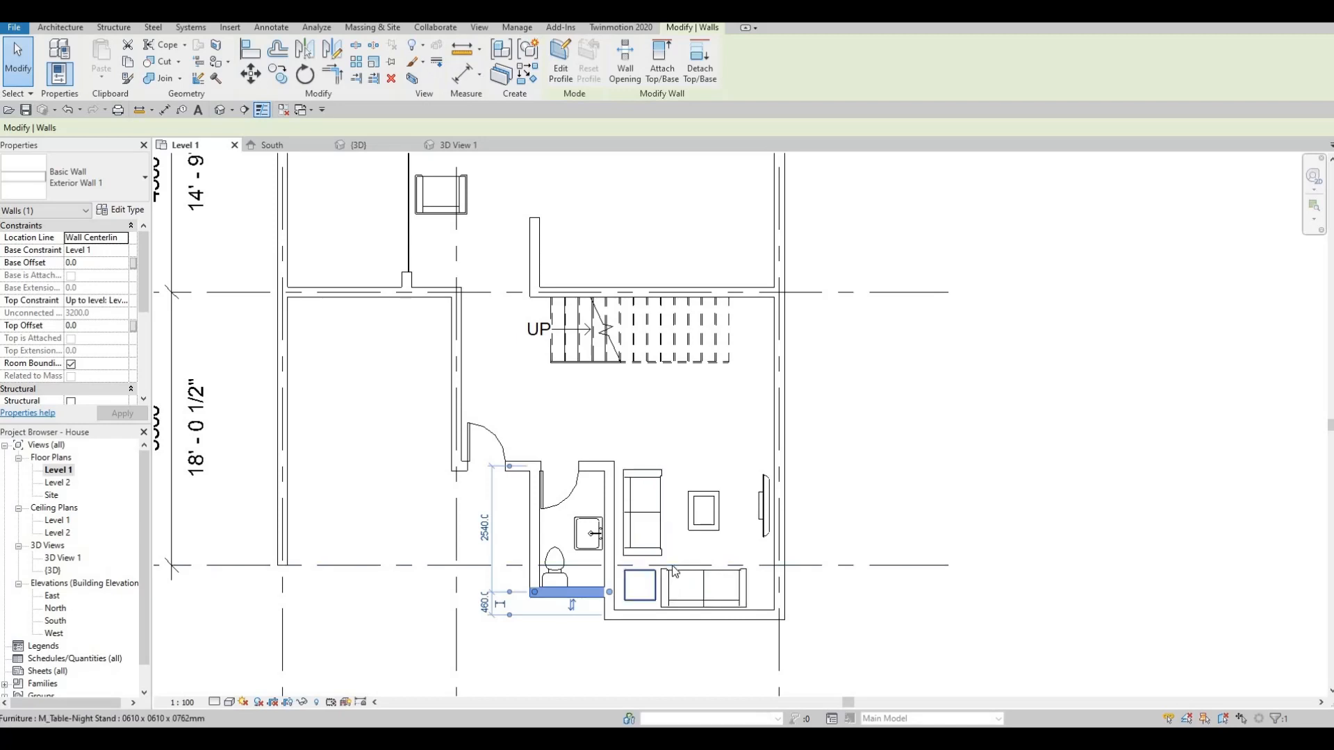
- Shift the horizontal sofa in the lower living room up, away from the lower exterior wall
{"action": "left_click", "coordinate": [708, 582]}
{"action": "key", "text": "Up"}
{"action": "key", "text": "Up"}
{"action": "key", "text": "Up"}
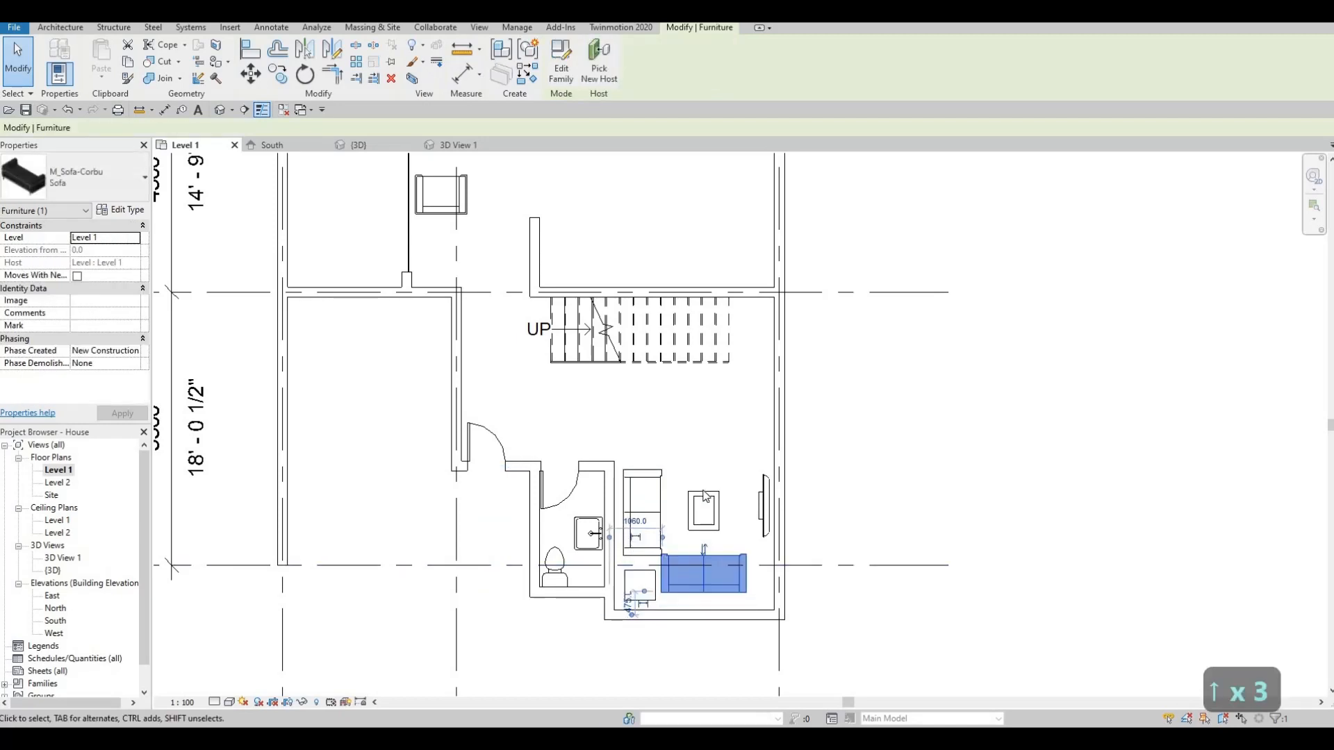
{"action": "key", "text": "Up"}
{"action": "key", "text": "Up"}
{"action": "key", "text": "Up"}
- Shift the coffee table up a short distance, away from the horizontal sofa
{"action": "left_click", "coordinate": [706, 497]}
{"action": "key", "text": "Up"}
{"action": "key", "text": "Up"}
{"action": "key", "text": "Up"}
{"action": "key", "text": "Up"}
{"action": "key", "text": "Up"}
{"action": "key", "text": "Up"}
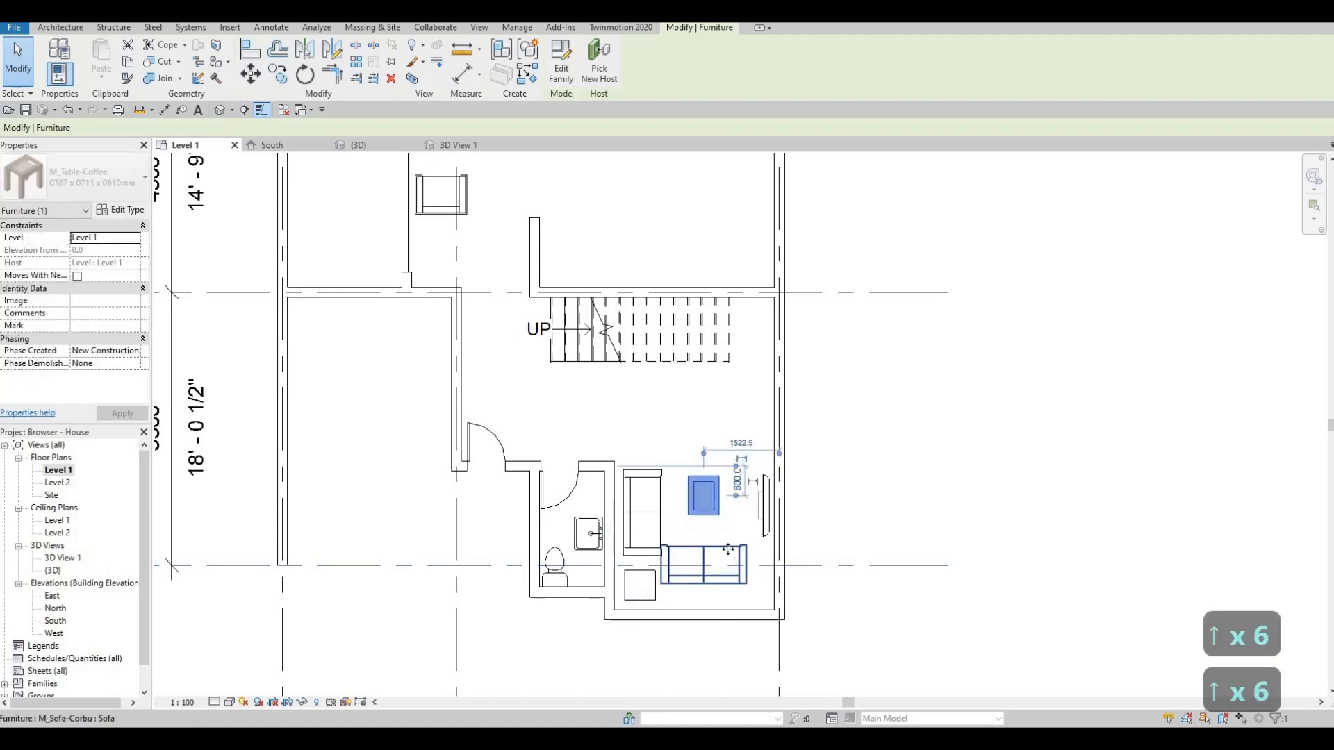
- Move the horizontal sofa further up so it sits just below the vertical sofa and closer to the coffee table
{"action": "left_click", "coordinate": [729, 550]}
{"action": "key", "text": "Up"}
{"action": "key", "text": "Up"}
{"action": "key", "text": "Up"}
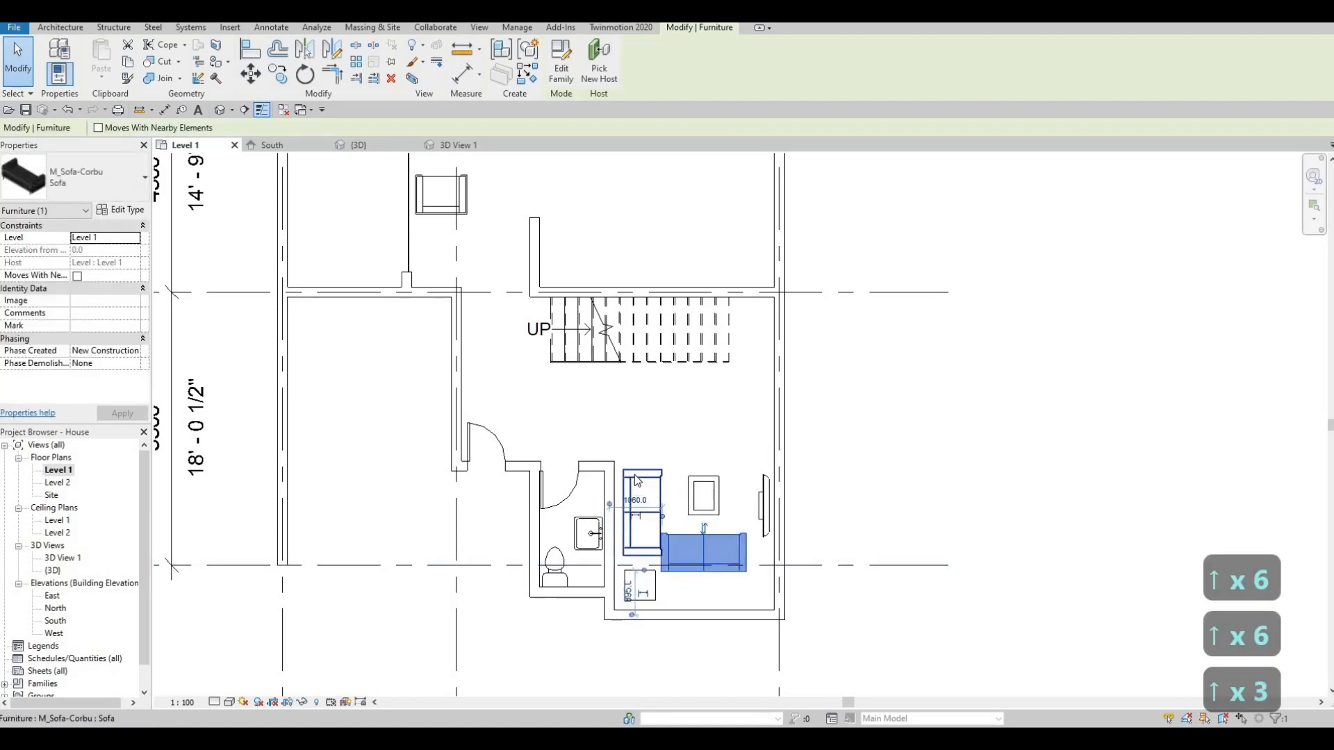
- Move the vertical sofa beside the bathroom up so it extends past the bathroom's upper wall
{"action": "left_click", "coordinate": [638, 479]}
{"action": "key", "text": "Up"}
{"action": "key", "text": "Up"}
{"action": "key", "text": "Up"}
{"action": "key", "text": "Up"}
{"action": "key", "text": "Up"}
{"action": "key", "text": "Up"}
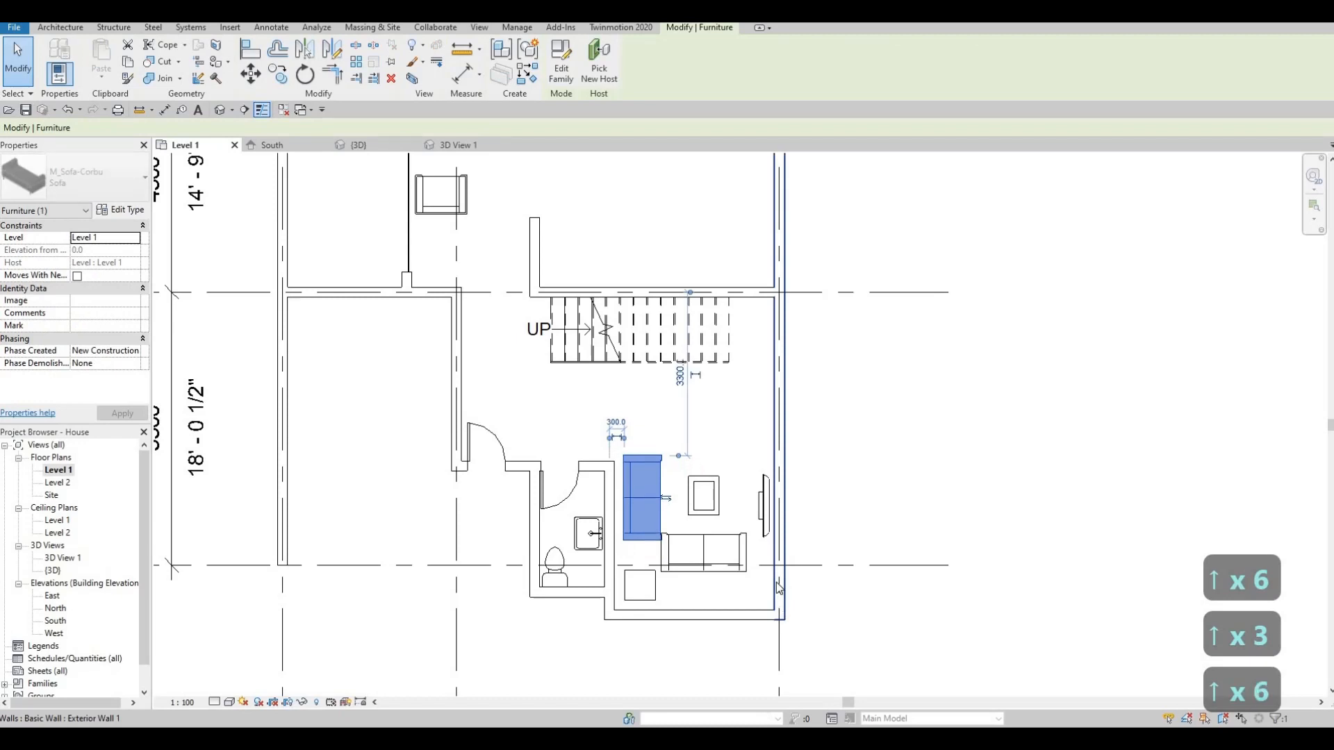
{"action": "key", "text": "Up"}
{"action": "key", "text": "Up"}
{"action": "key", "text": "Up"}
{"action": "key", "text": "Up"}
{"action": "key", "text": "Up"}
{"action": "key", "text": "Up"}
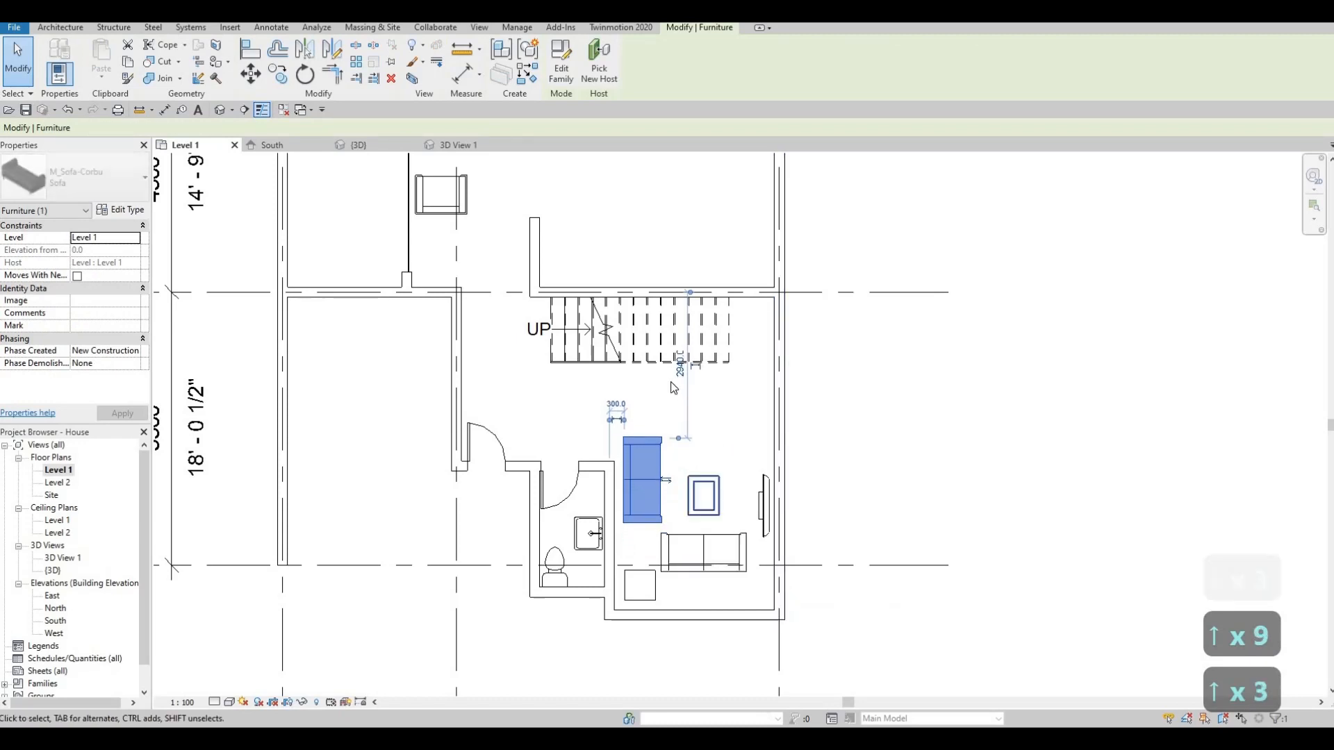
{"action": "key", "text": "Up"}
{"action": "key", "text": "Up"}
{"action": "key", "text": "Up"}
{"action": "key", "text": "Up"}
{"action": "key", "text": "Up"}
{"action": "key", "text": "Up"}
- Move the coffee table up so it sits opposite the middle of the vertical sofa
{"action": "left_click", "coordinate": [705, 484]}
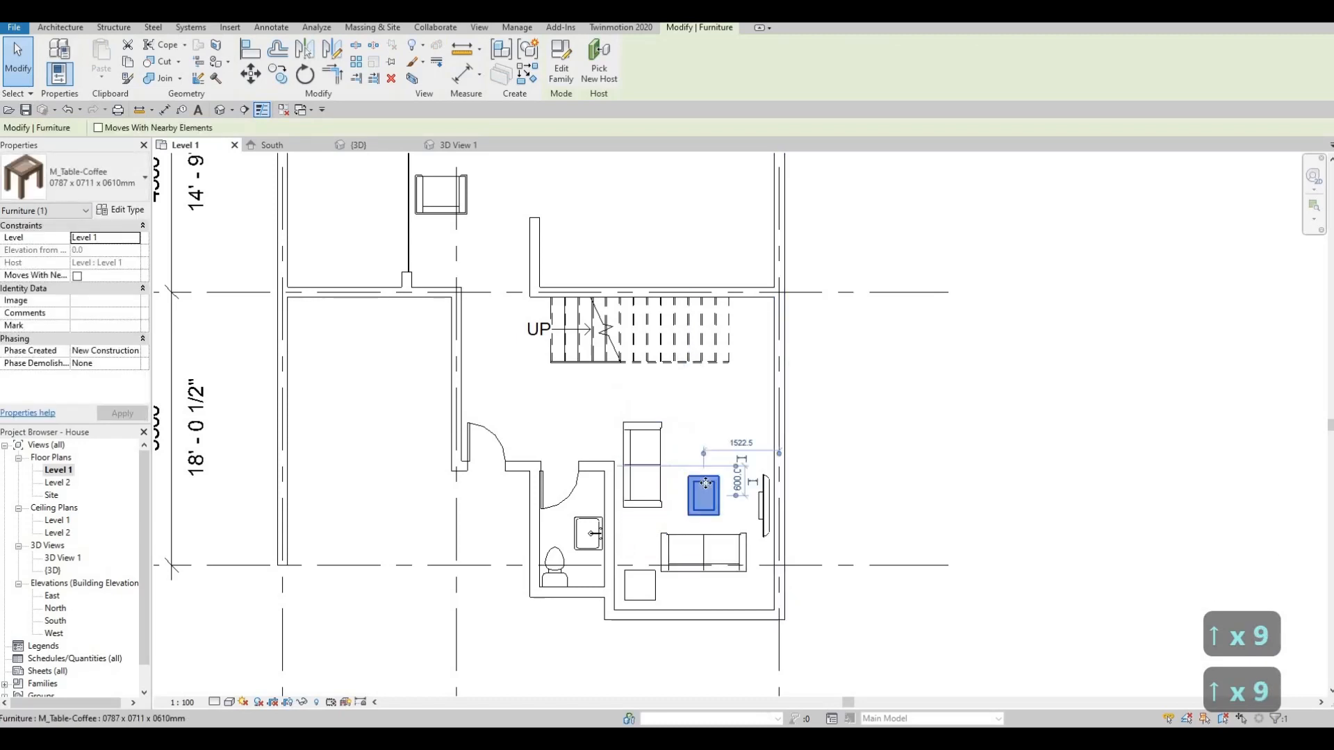
{"action": "key", "text": "Up"}
{"action": "key", "text": "Up"}
{"action": "key", "text": "Up"}
{"action": "key", "text": "Up"}
{"action": "key", "text": "Up"}
{"action": "key", "text": "Up"}
{"action": "key", "text": "Up"}
{"action": "key", "text": "Up"}
{"action": "key", "text": "Up"}
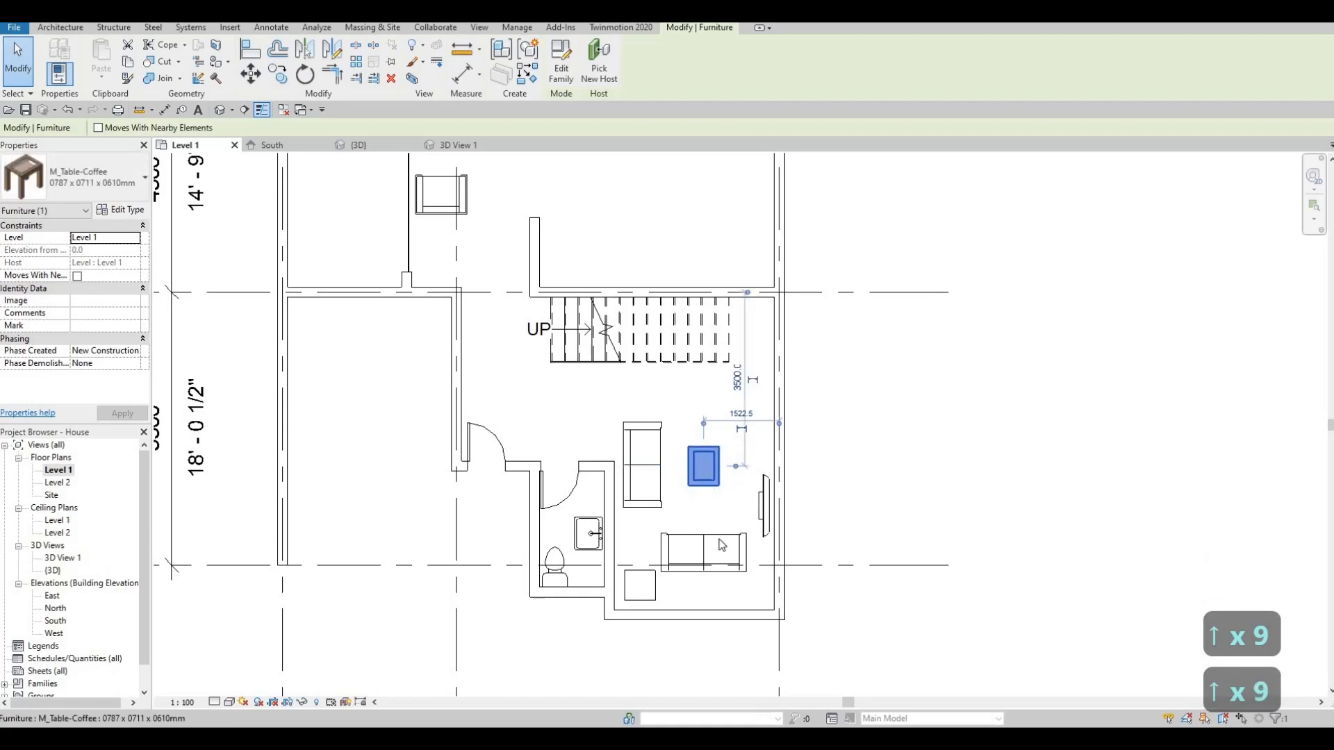
{"action": "key", "text": "Up"}
{"action": "key", "text": "Up"}
{"action": "key", "text": "Up"}
- Nudge the horizontal sofa up once more so it sits clear above grid line C
{"action": "left_click", "coordinate": [722, 546]}
{"action": "key", "text": "Up"}
{"action": "key", "text": "Up"}
{"action": "key", "text": "Up"}
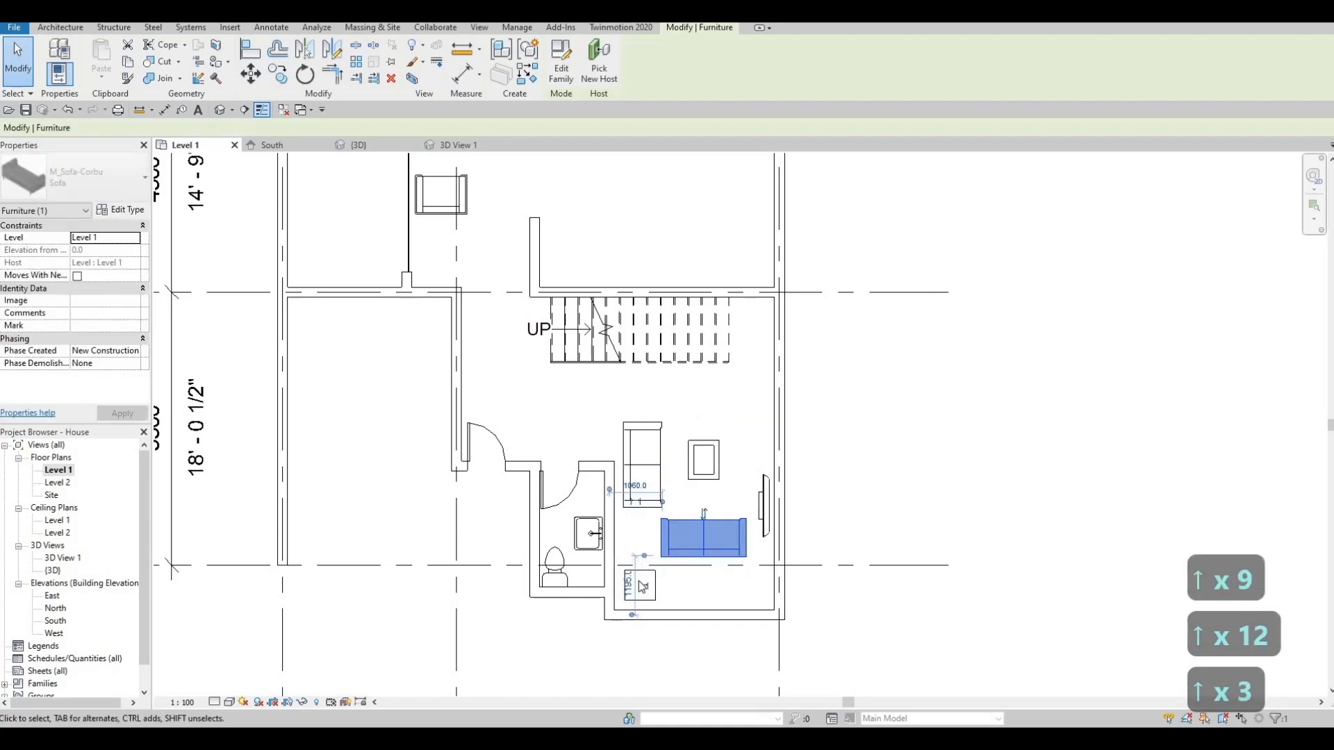
- Move the night stand table up from the lower corner so it stands level beside the horizontal sofa
{"action": "left_click", "coordinate": [673, 585]}
{"action": "key", "text": "Up"}
{"action": "key", "text": "Up"}
{"action": "key", "text": "Up"}
{"action": "key", "text": "Up"}
{"action": "key", "text": "Up"}
{"action": "key", "text": "Up"}
{"action": "key", "text": "Up"}
{"action": "key", "text": "Up"}
{"action": "key", "text": "Up"}
{"action": "key", "text": "Up"}
{"action": "key", "text": "Up"}
{"action": "key", "text": "Up"}
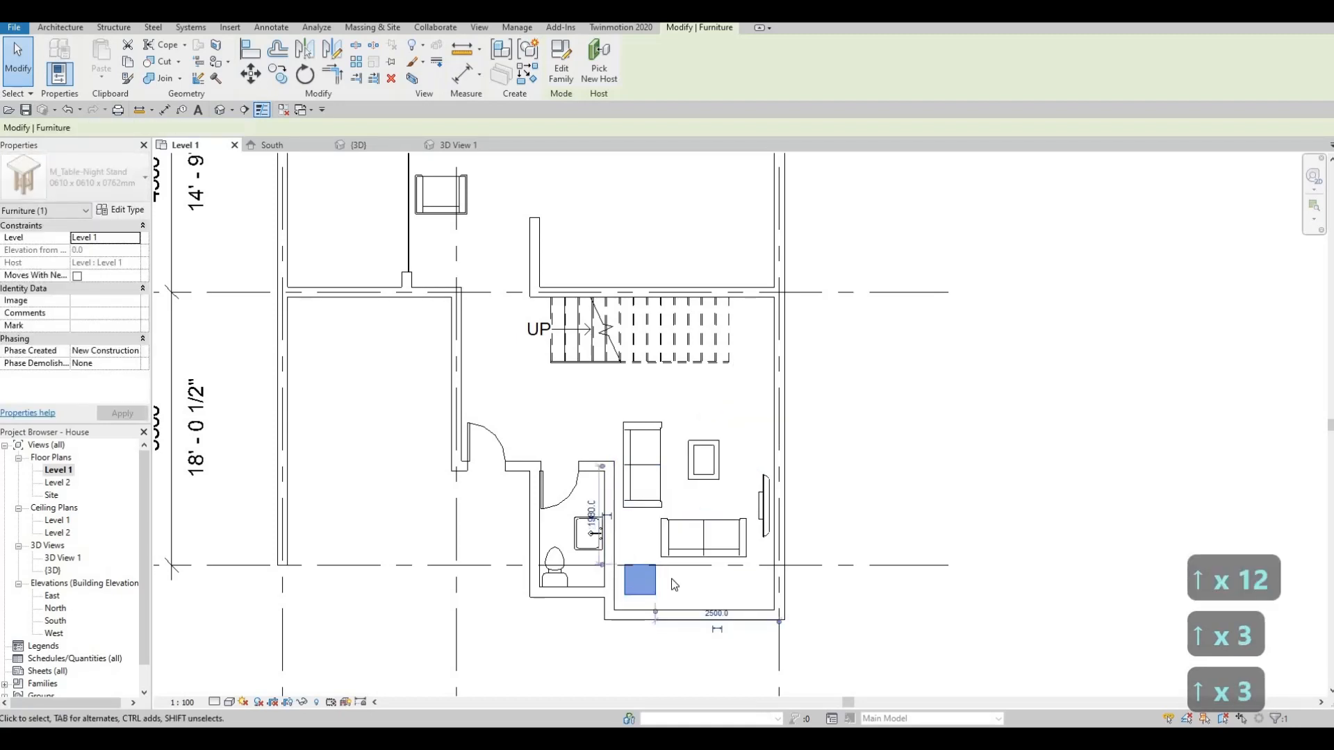
{"action": "key", "text": "Up"}
{"action": "key", "text": "Up"}
{"action": "key", "text": "Up"}
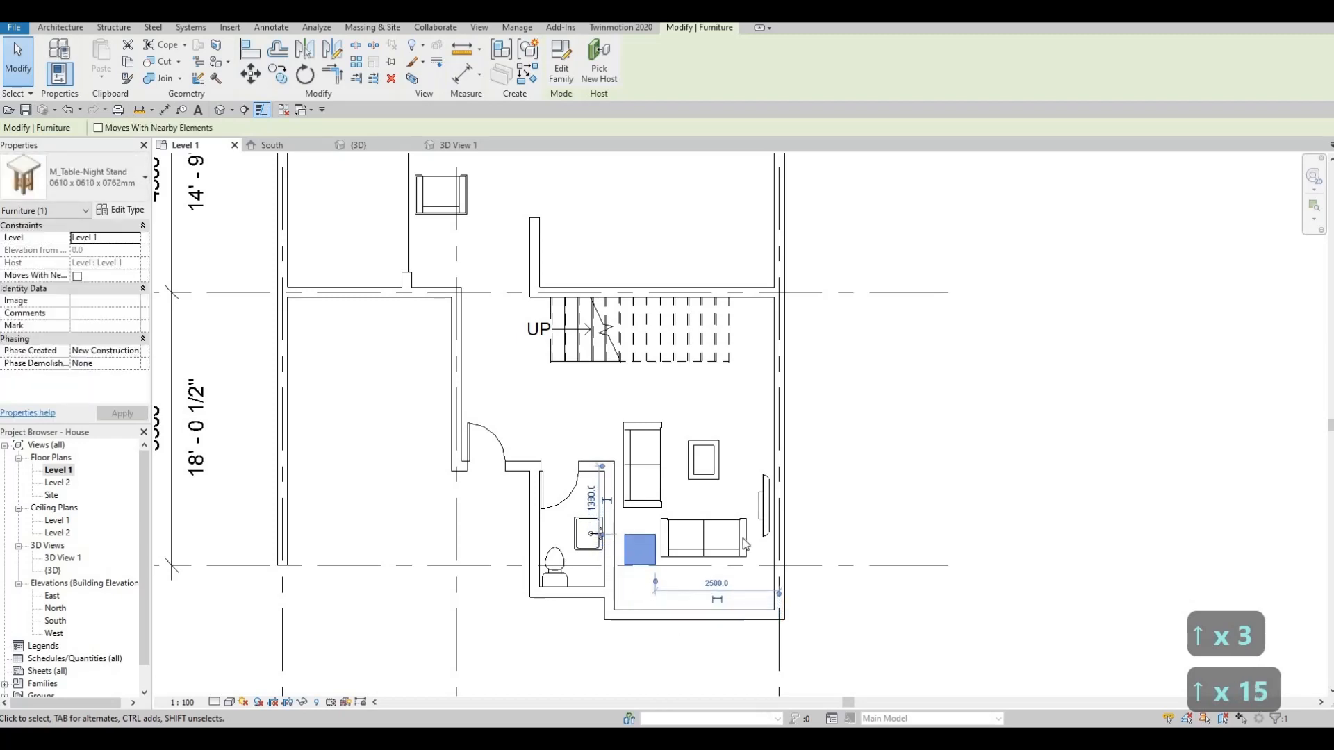
{"action": "key", "text": "Up"}
{"action": "key", "text": "Up"}
{"action": "key", "text": "Up"}
- Move the living room's lower exterior wall up toward the sofa, deleting the reversed element
{"action": "left_click", "coordinate": [693, 625]}
{"action": "key", "text": "Up"}
{"action": "key", "text": "Up"}
{"action": "key", "text": "Up"}
{"action": "key", "text": "Up"}
{"action": "key", "text": "Up"}
{"action": "key", "text": "Up"}
{"action": "key", "text": "Up"}
{"action": "key", "text": "Up"}
{"action": "key", "text": "Up"}
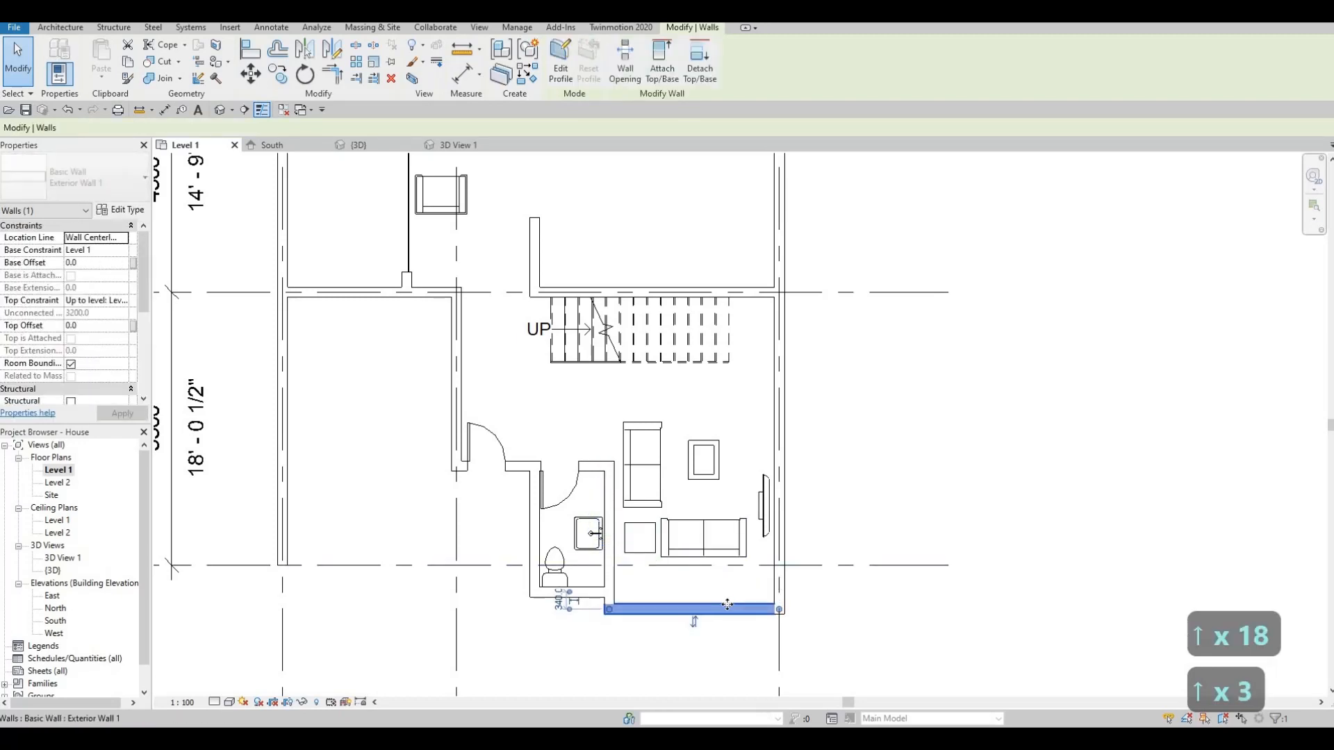
{"action": "left_click", "coordinate": [1092, 705]}
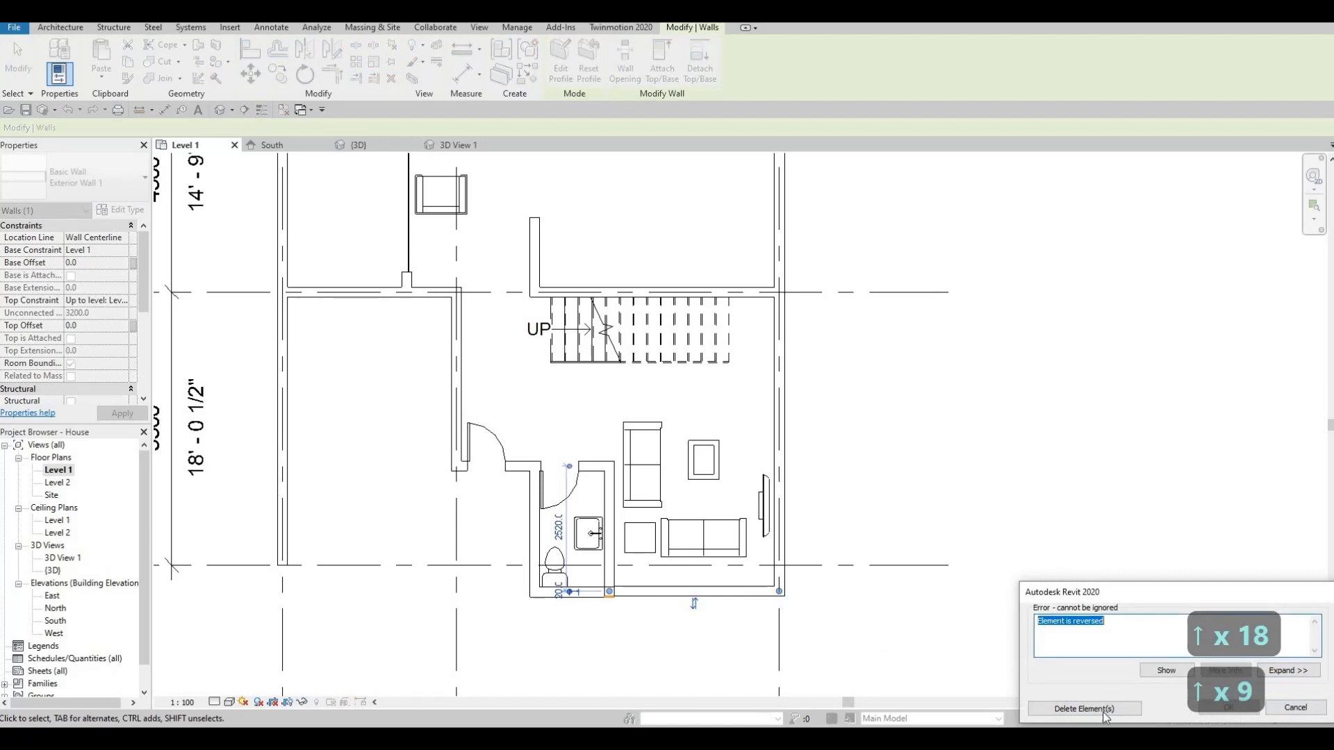
{"action": "left_click", "coordinate": [1085, 708]}
{"action": "key", "text": "Up"}
{"action": "key", "text": "Up"}
{"action": "key", "text": "Up"}
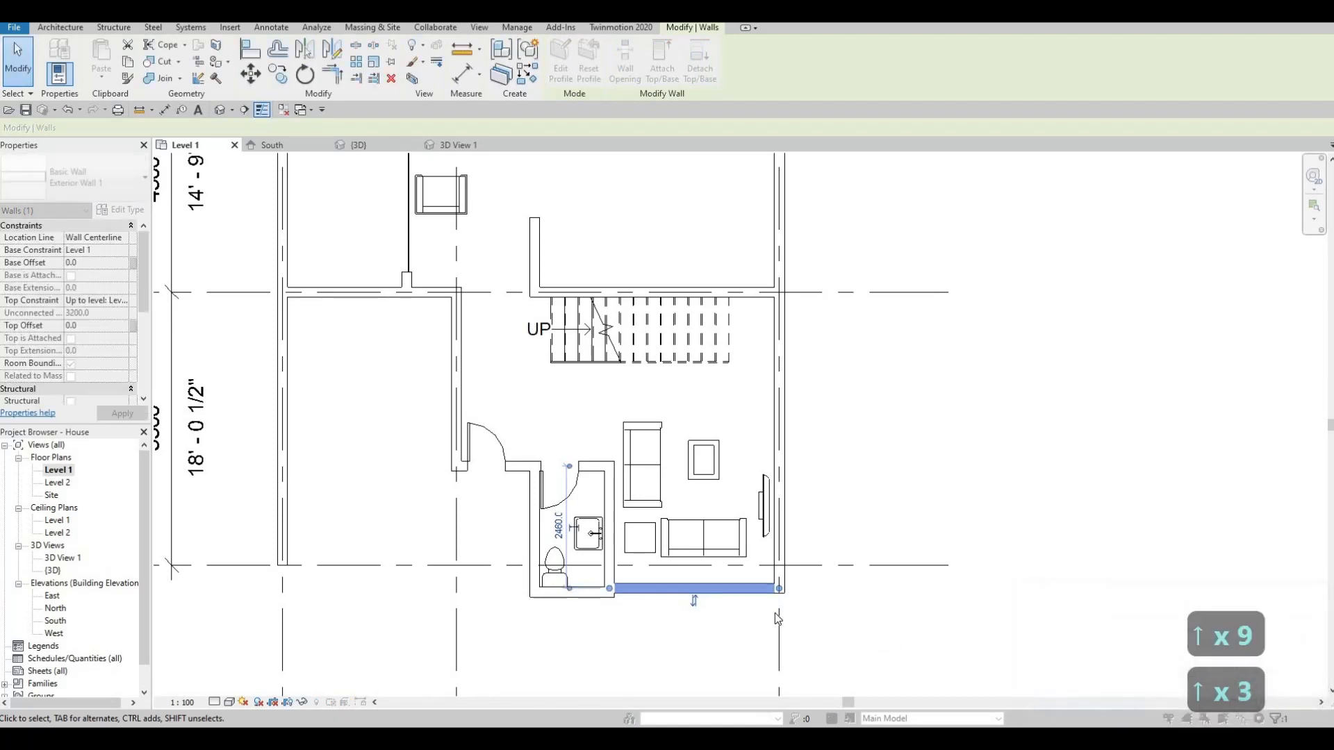
- Pull the lower exterior wall's end away from the bathroom wall, shortening the wall to about 2900 mm
{"action": "left_click", "coordinate": [613, 591]}
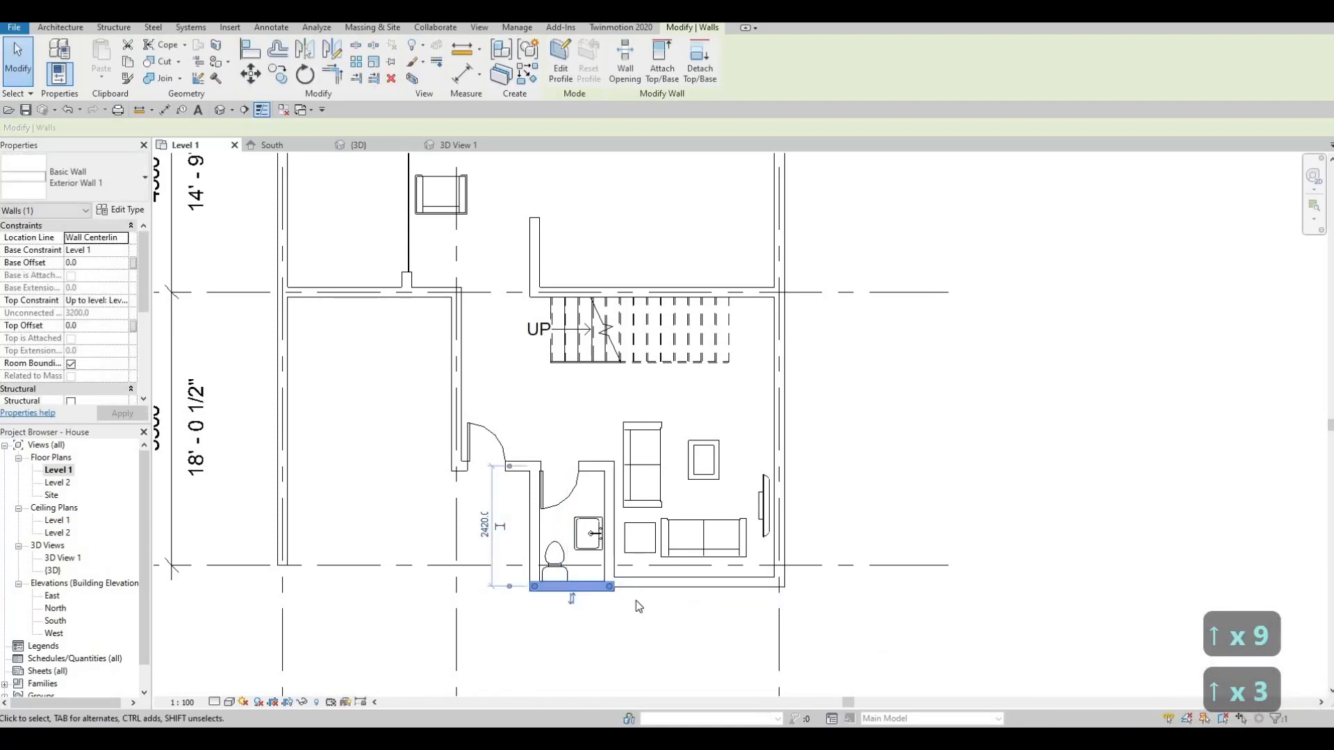
{"action": "left_click_drag", "start_coordinate": [659, 585], "coordinate": [659, 588]}
{"action": "left_click", "coordinate": [659, 588]}
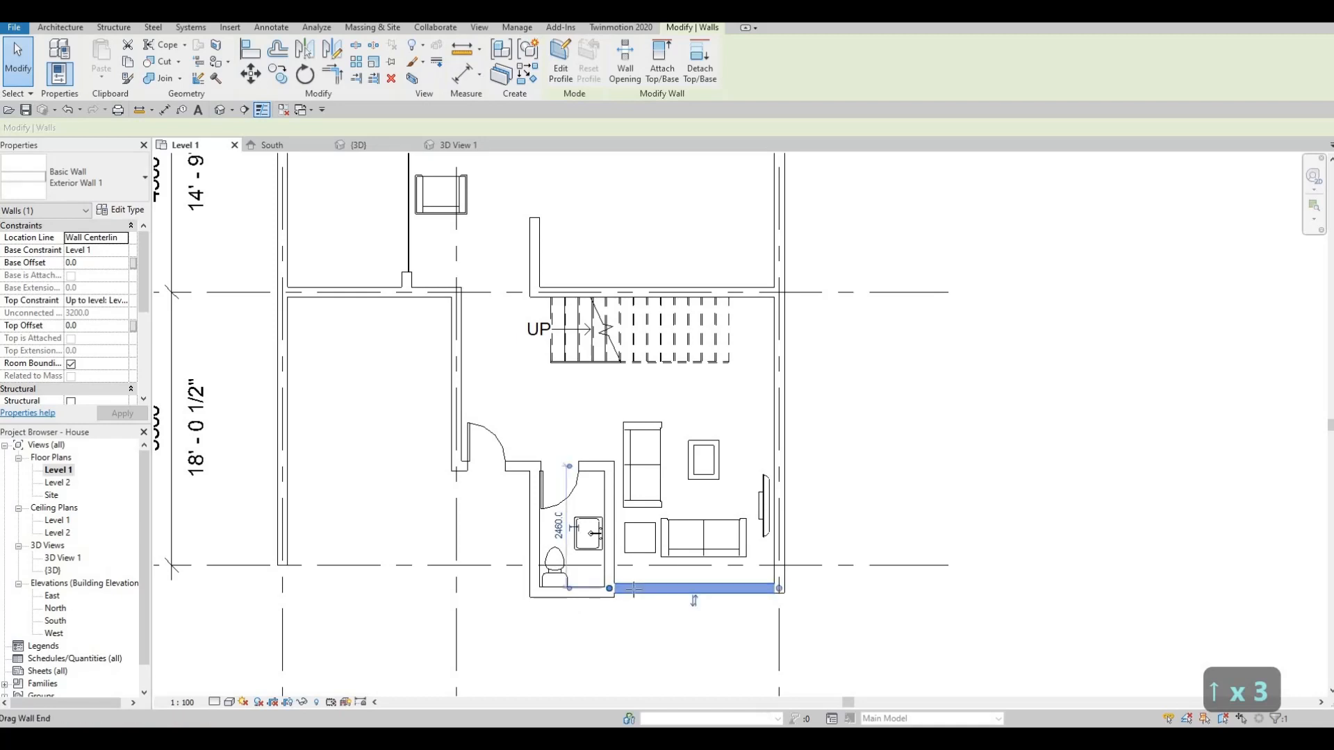
{"action": "left_click", "coordinate": [544, 588]}
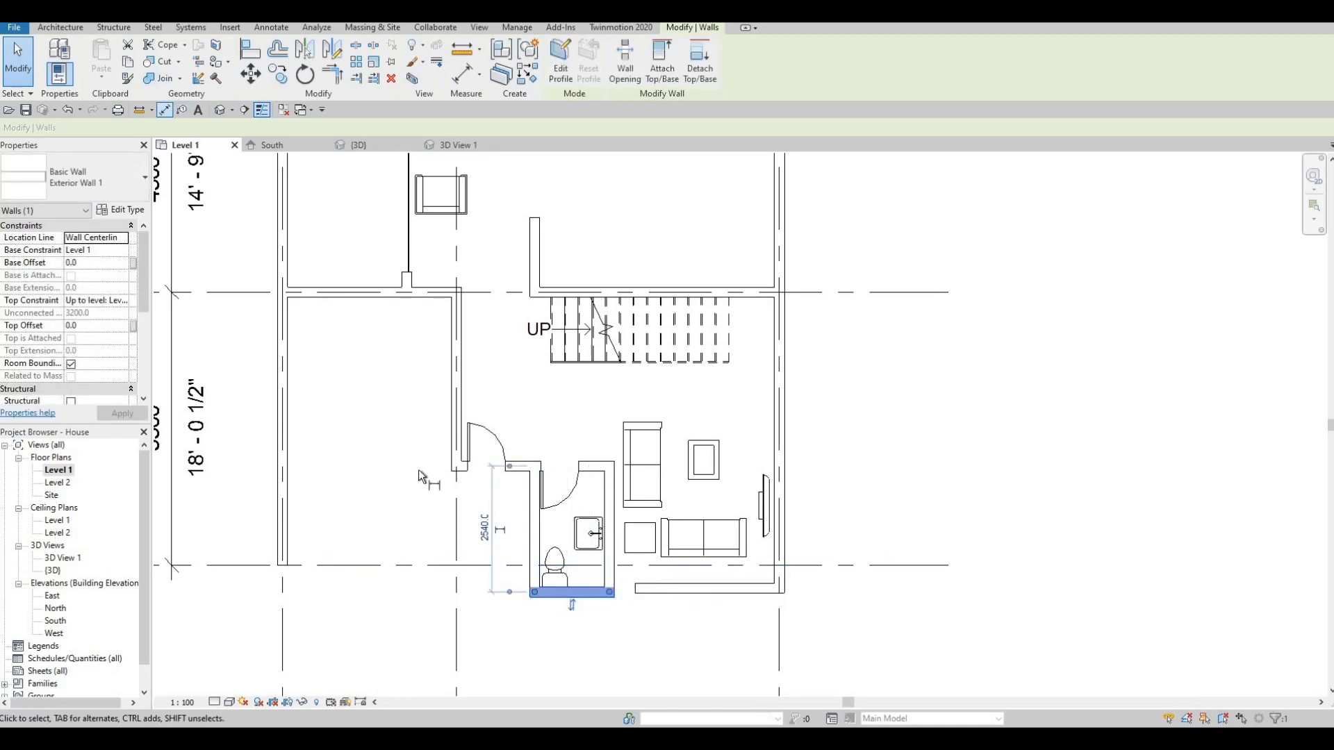
{"action": "key", "text": "d"}
{"action": "key", "text": "i"}
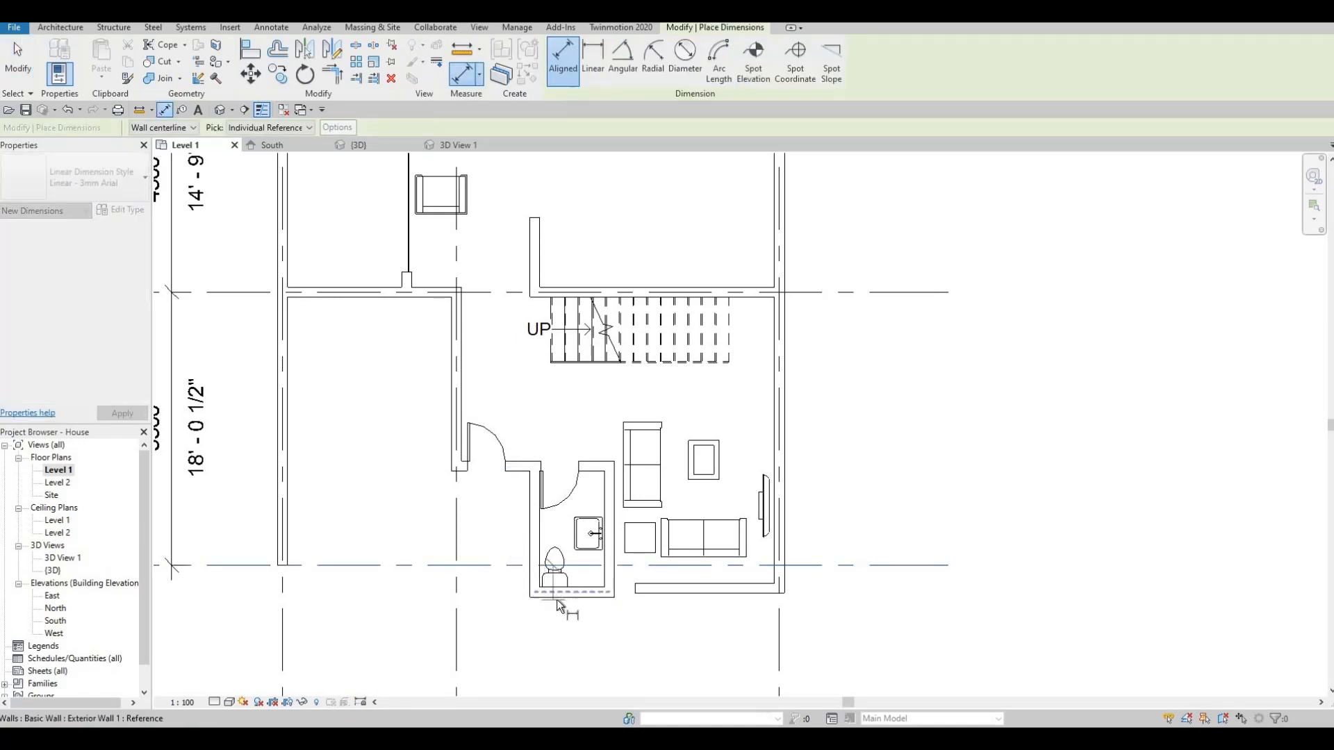
{"action": "key", "text": "Up"}
{"action": "key", "text": "Up"}
{"action": "key", "text": "Down"}
{"action": "key", "text": "Down"}
{"action": "key", "text": "Escape"}
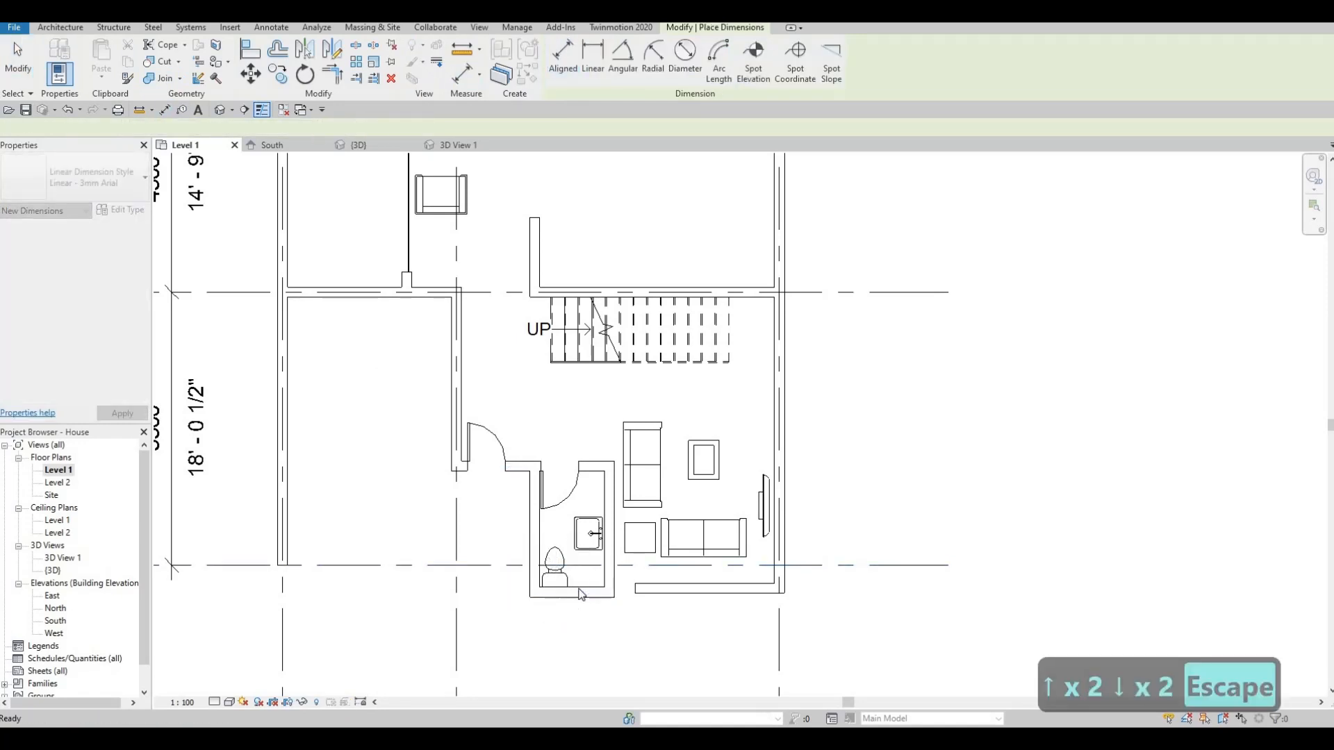
{"action": "key", "text": "Escape"}
- Nudge the bathroom's lower wall up slightly and its upper wall down so they are 2300 mm apart
{"action": "left_click", "coordinate": [580, 590]}
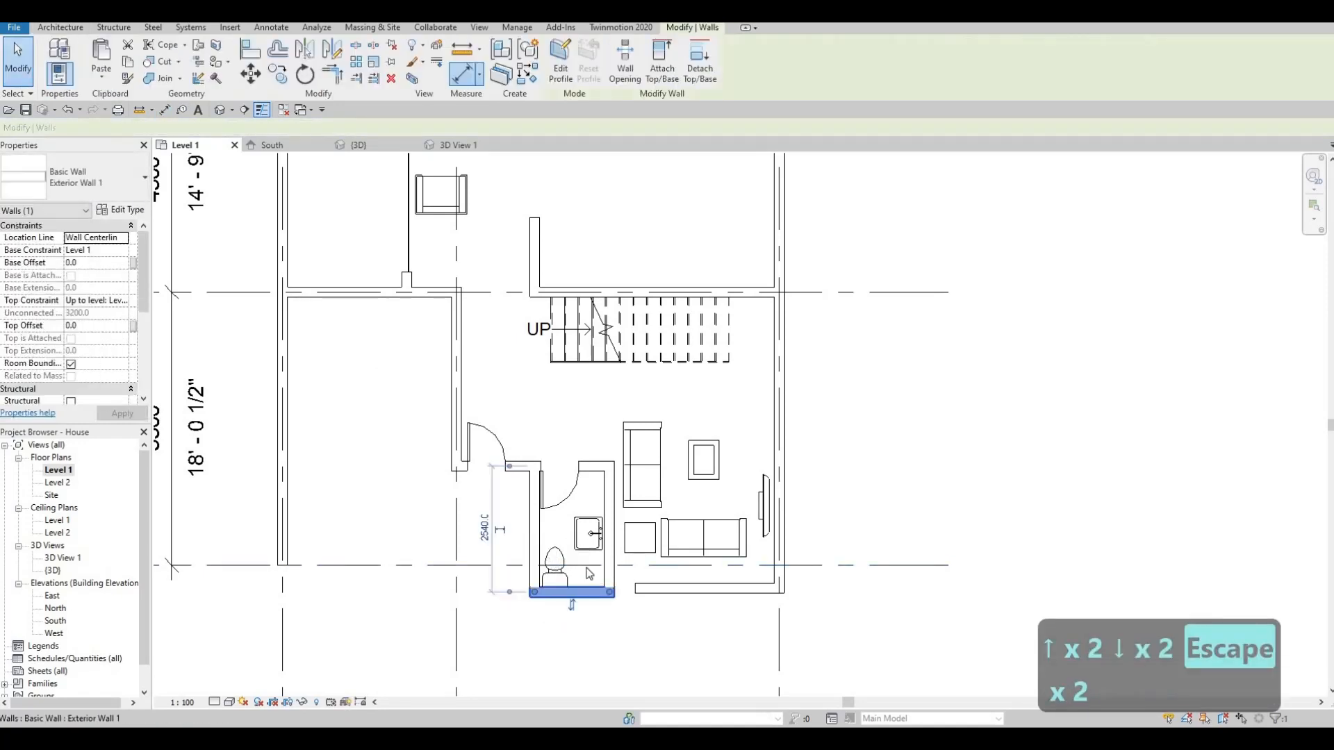
{"action": "left_click", "coordinate": [591, 469]}
{"action": "key", "text": "Down"}
{"action": "key", "text": "Down"}
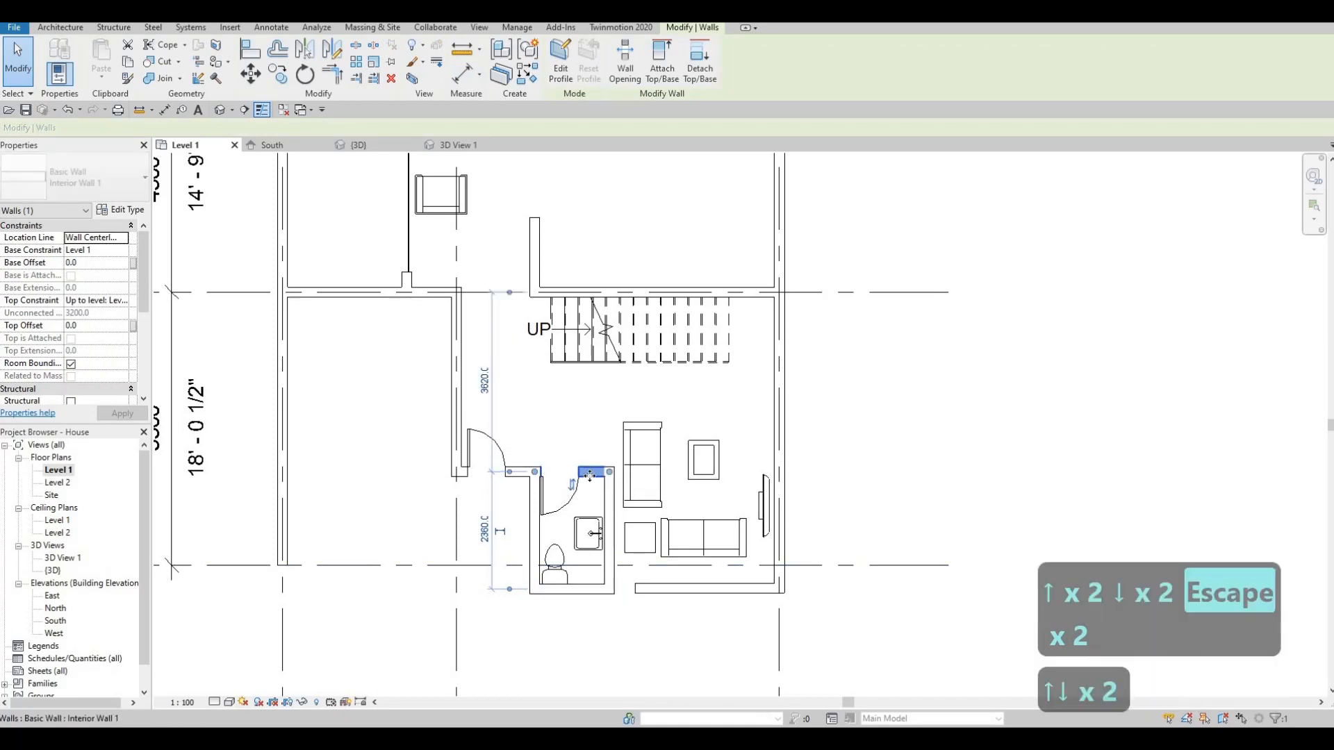
{"action": "key", "text": "Down"}
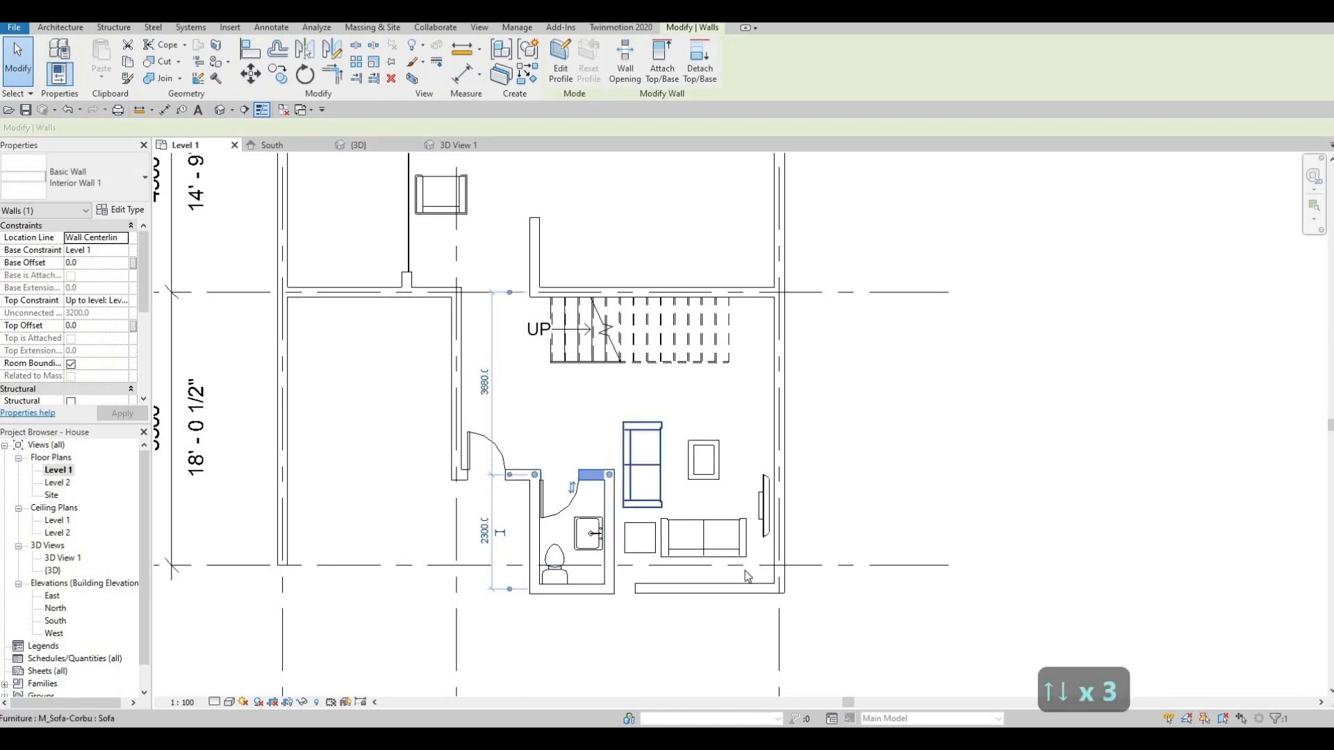
- Move the detached living room exterior wall up onto grid line C, 500 mm above the bathroom's lower wall
{"action": "left_click", "coordinate": [701, 589]}
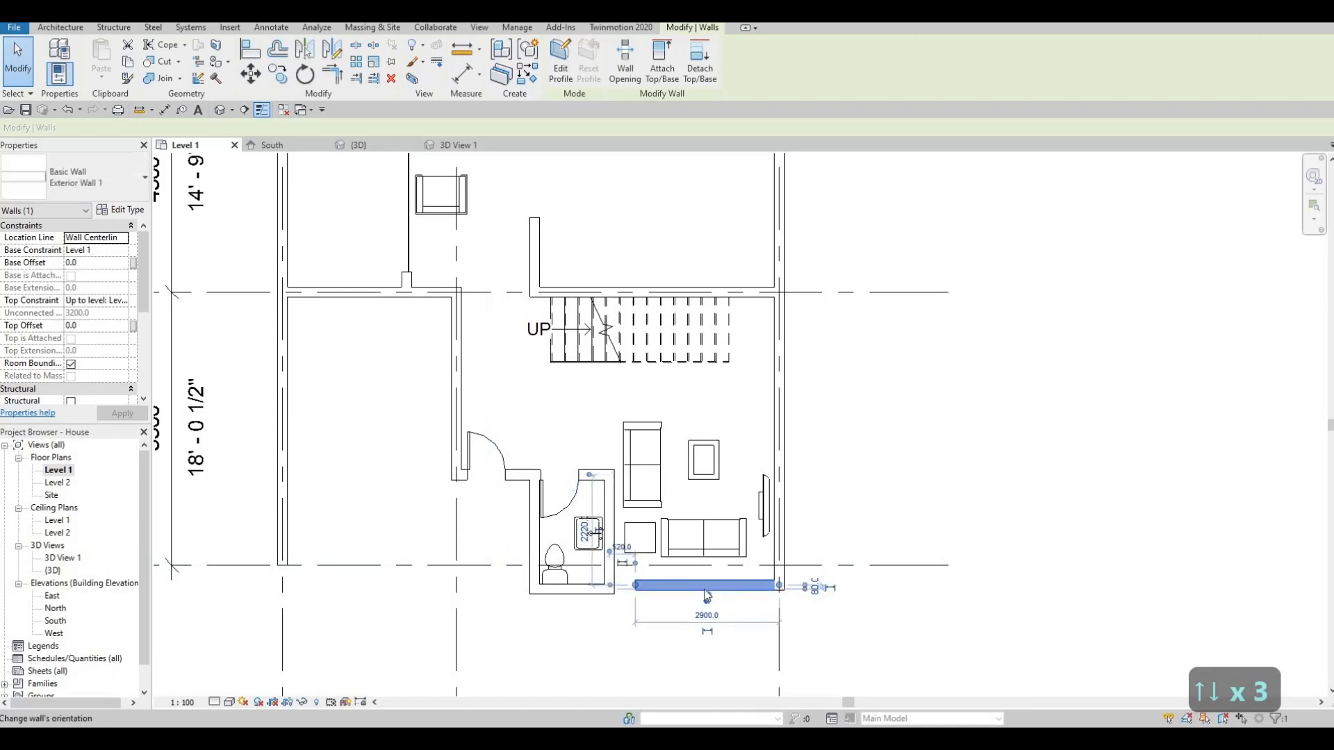
{"action": "key", "text": "Up"}
{"action": "key", "text": "Up"}
{"action": "key", "text": "Up"}
{"action": "key", "text": "Up"}
{"action": "key", "text": "Up"}
{"action": "key", "text": "Up"}
{"action": "key", "text": "Up"}
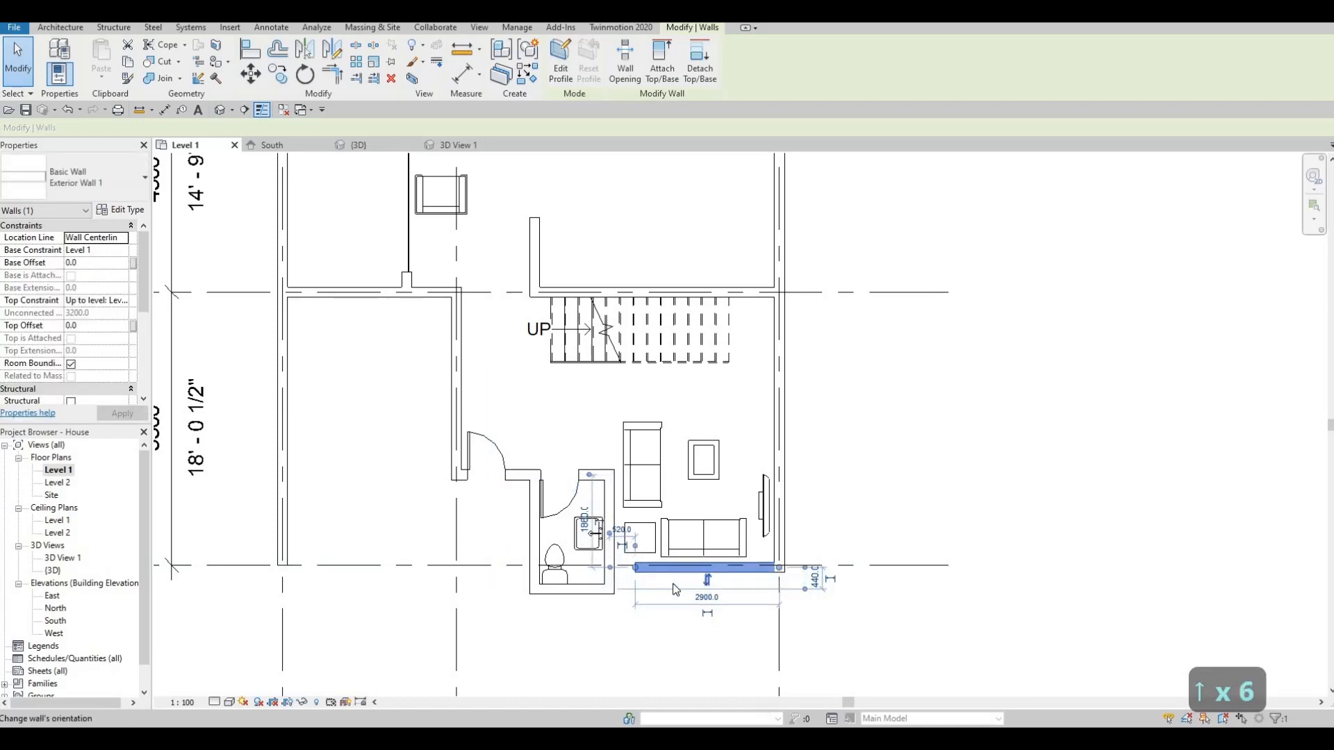
{"action": "key", "text": "Up"}
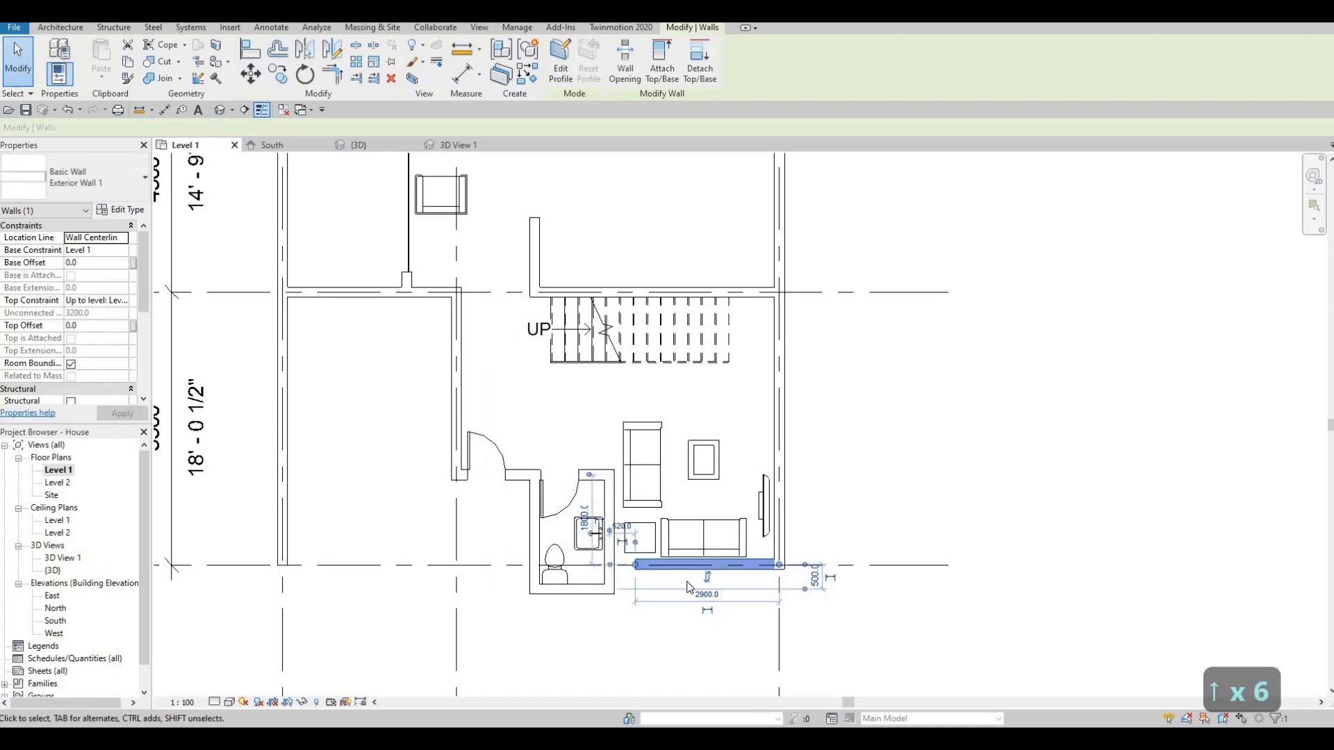
{"action": "key", "text": "Down"}
{"action": "key", "text": "Up"}
- Extend the free end of the living room's exterior wall along grid line C to meet the bathroom's side wall
{"action": "middle_click_drag", "start_coordinate": [528, 540], "coordinate": [579, 511]}
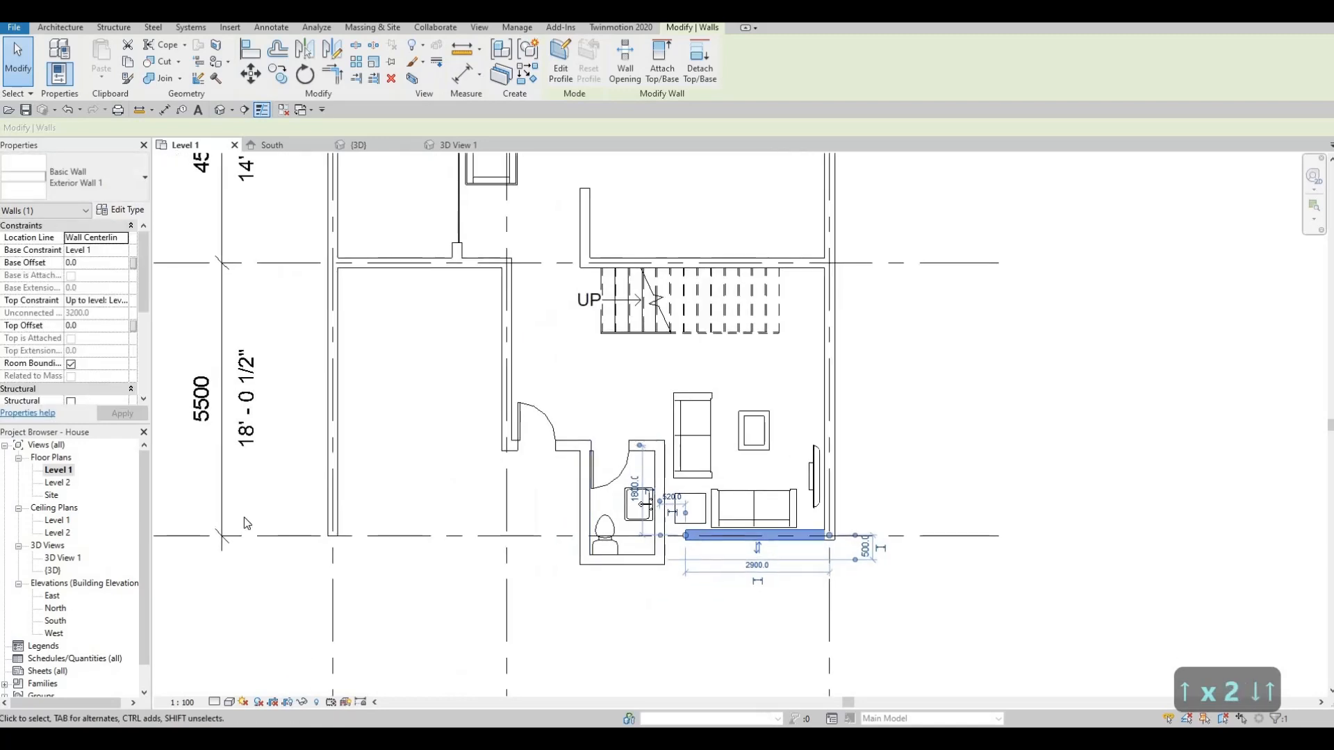
{"action": "scroll", "coordinate": [244, 517], "scroll_direction": "down", "scroll_amount": 3}
{"action": "scroll", "coordinate": [556, 524], "scroll_direction": "up", "scroll_amount": 4}
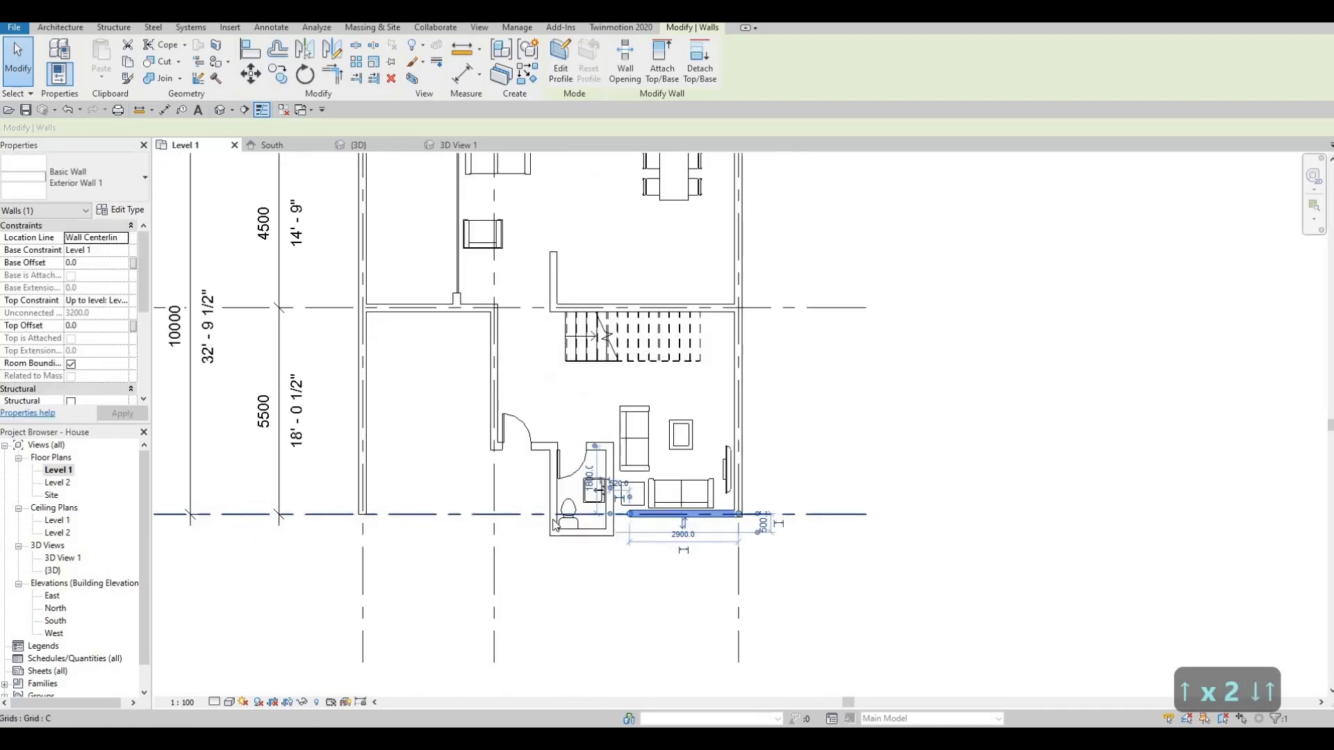
{"action": "scroll", "coordinate": [558, 519], "scroll_direction": "up", "scroll_amount": 4}
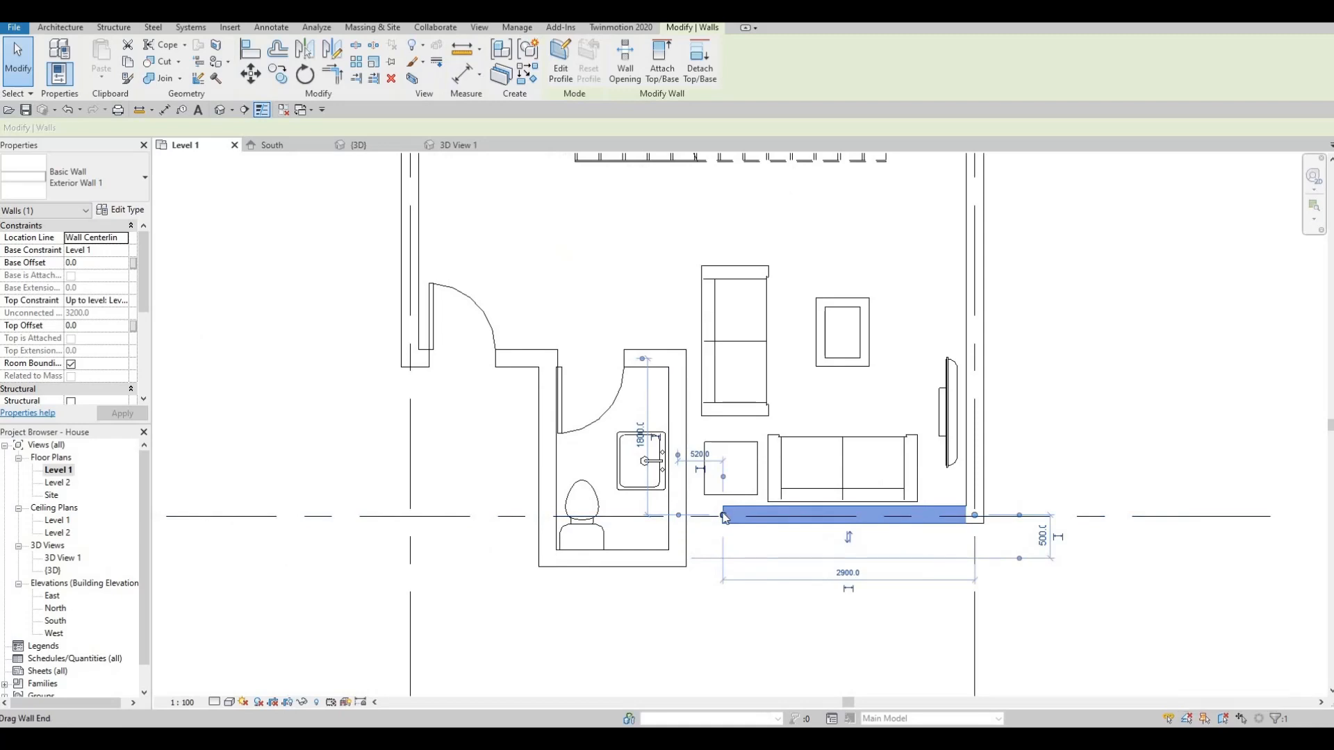
{"action": "left_click_drag", "start_coordinate": [723, 515], "coordinate": [673, 529]}
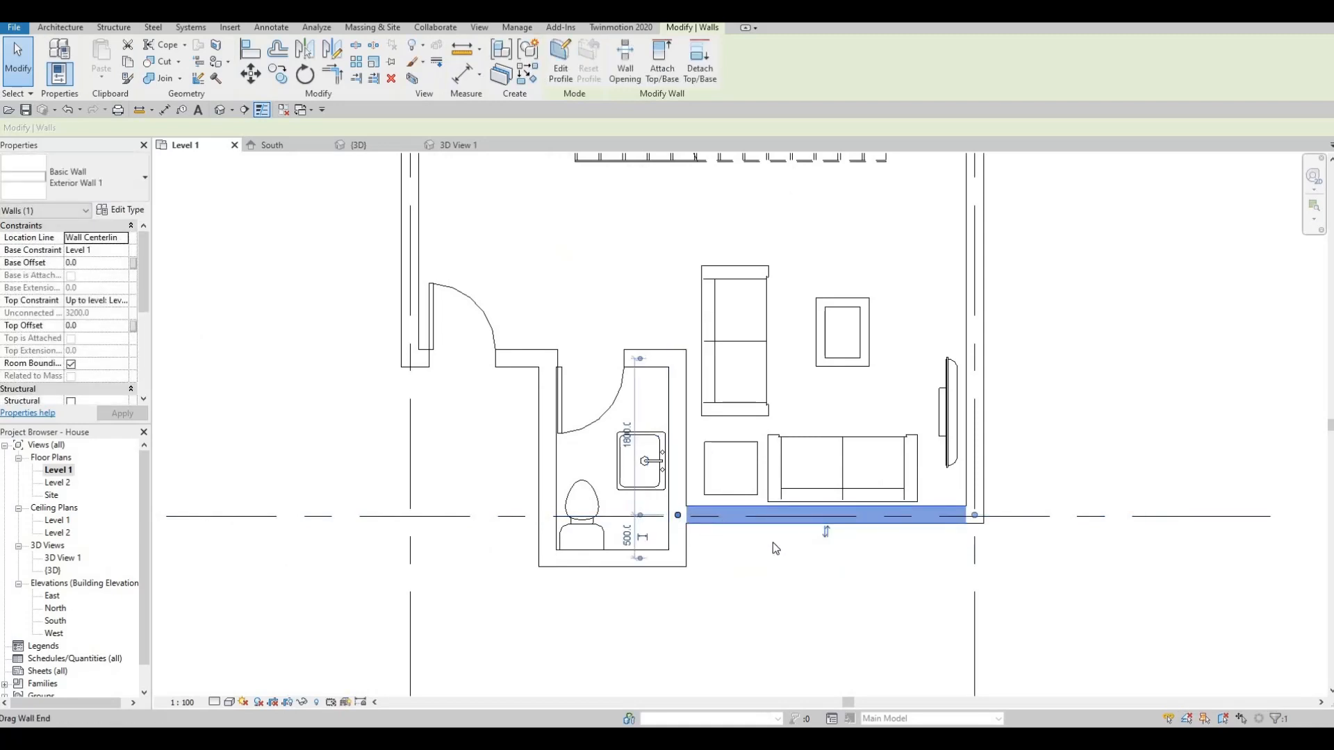
{"action": "scroll", "coordinate": [766, 542], "scroll_direction": "down", "scroll_amount": 3}
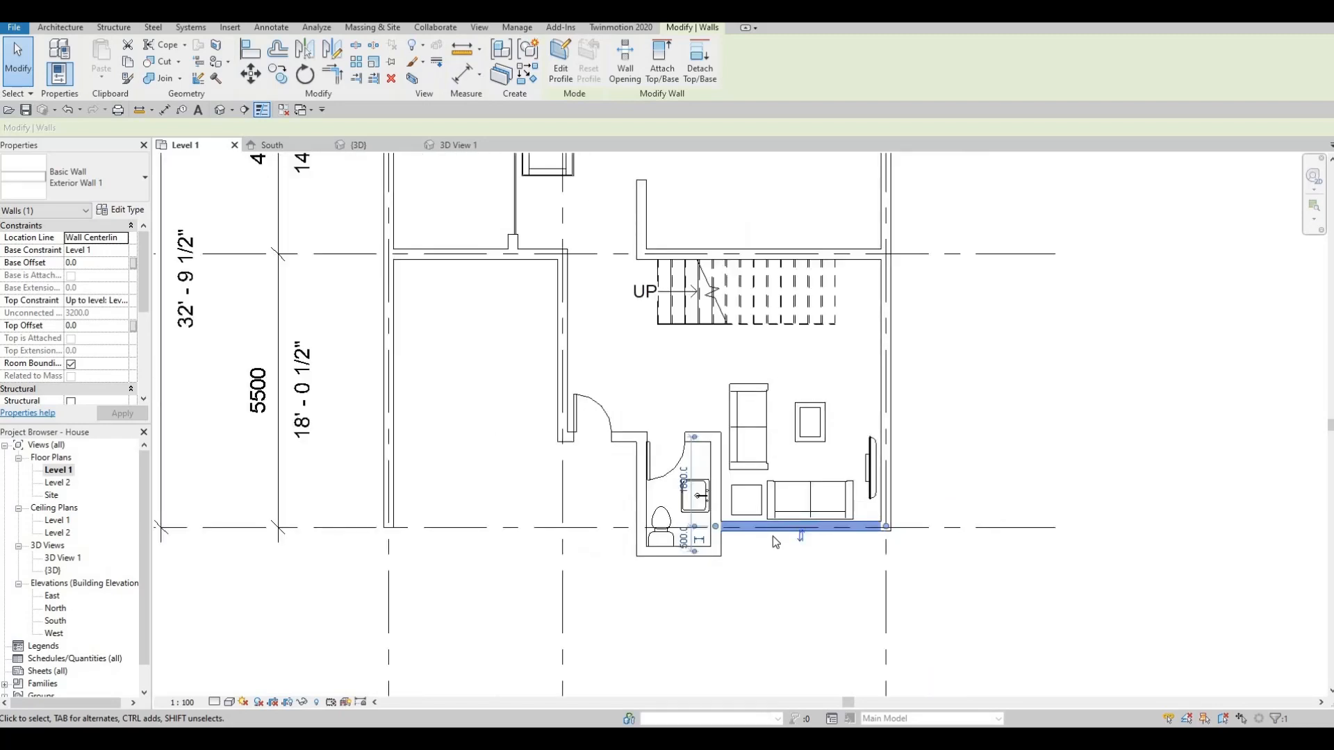
{"action": "key", "text": "Escape"}
{"action": "left_click", "coordinate": [723, 469]}
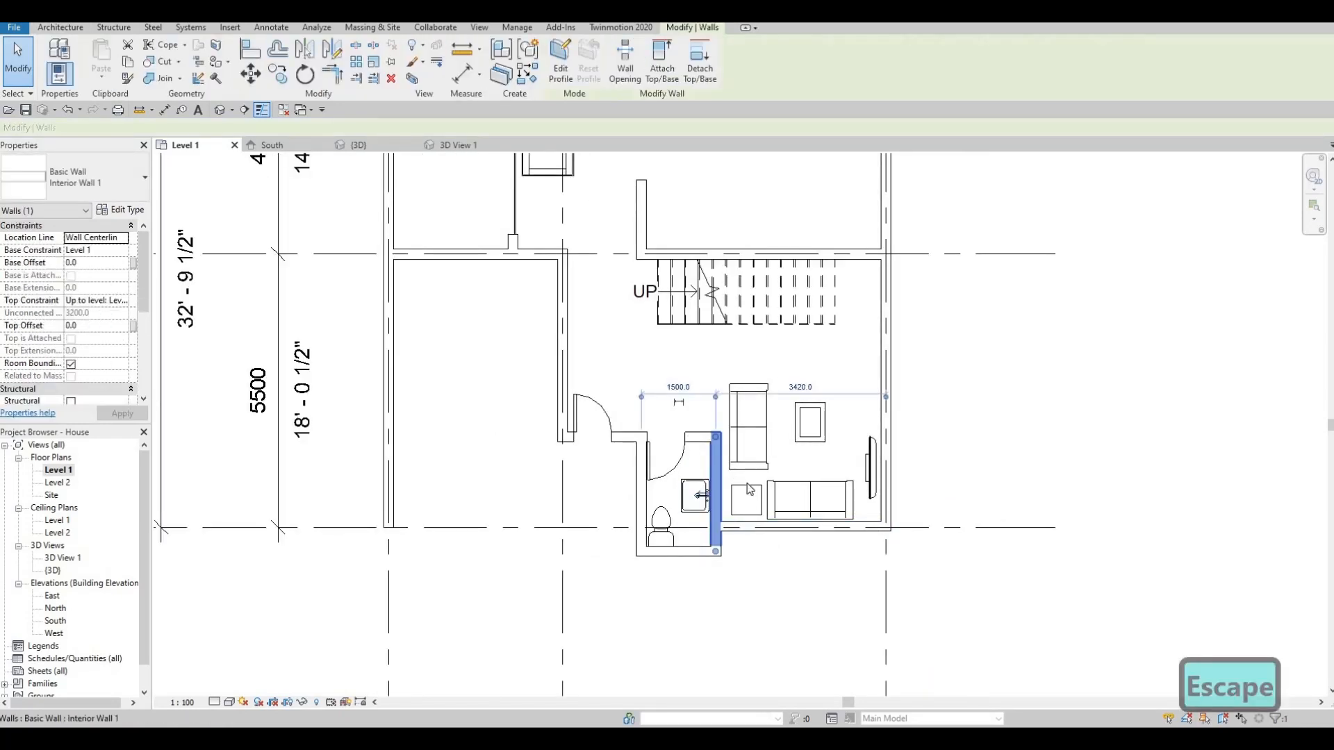
{"action": "key", "text": "Escape"}
{"action": "key", "text": "Escape"}
{"action": "middle_click_drag", "start_coordinate": [756, 502], "coordinate": [751, 525]}
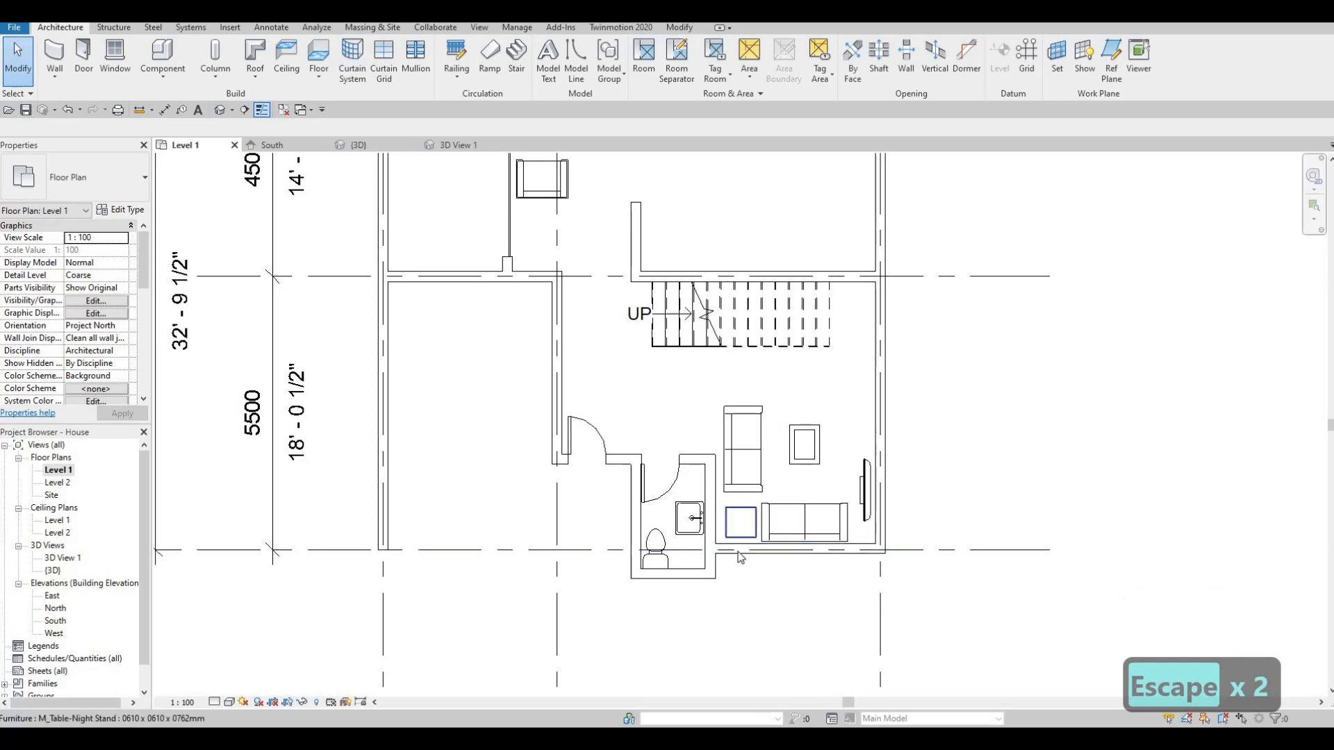
{"action": "middle_click_drag", "start_coordinate": [666, 488], "coordinate": [730, 548]}
{"action": "scroll", "coordinate": [731, 554], "scroll_direction": "down", "scroll_amount": 3}
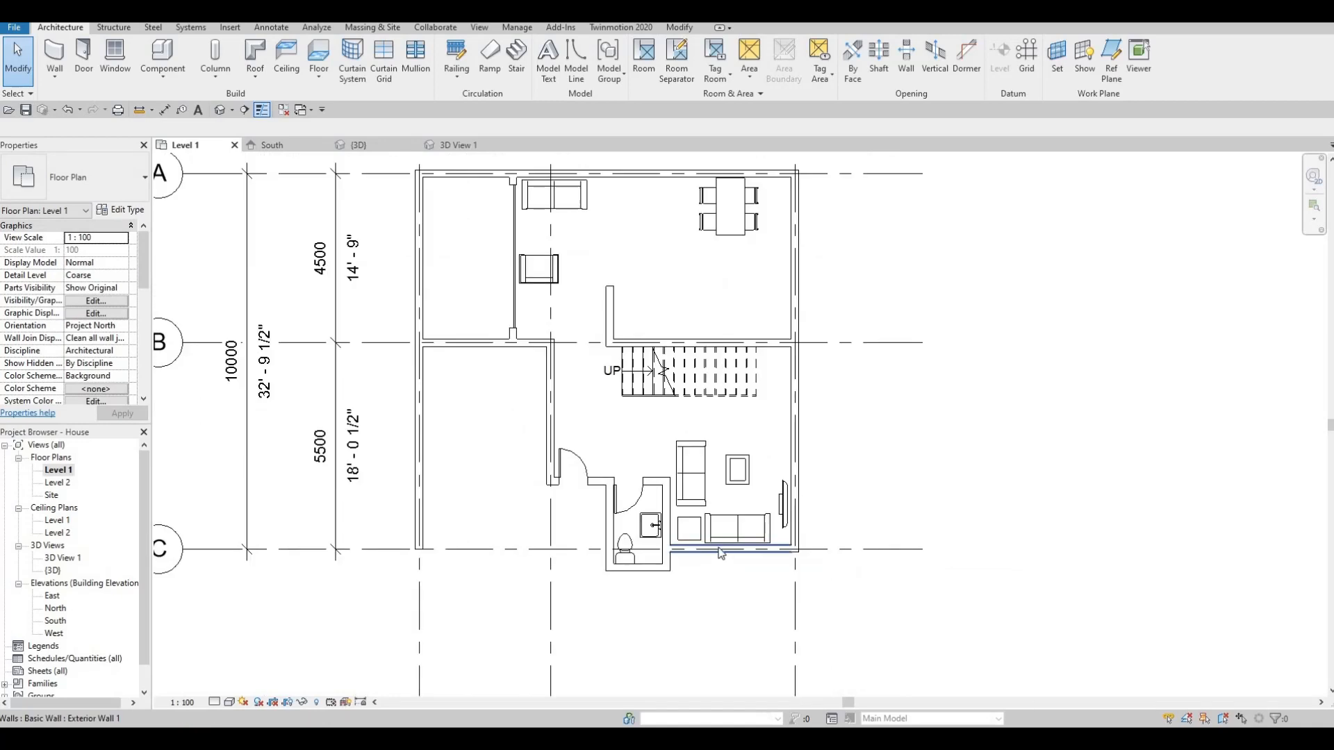
- Draw a curtain wall about 2520 mm long inside the living room's exterior wall along grid line C
{"action": "scroll", "coordinate": [569, 459], "scroll_direction": "up", "scroll_amount": 5}
{"action": "left_click", "coordinate": [574, 541]}
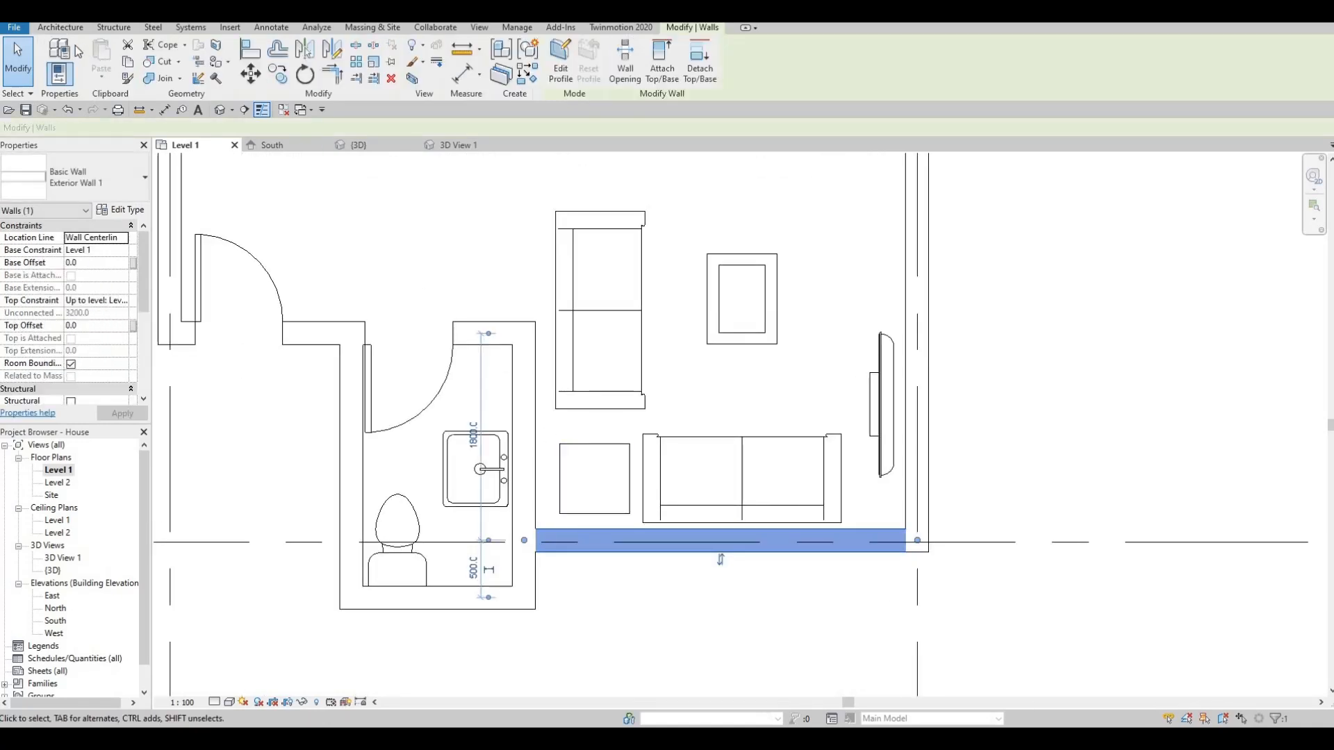
{"action": "scroll", "coordinate": [45, 61], "scroll_direction": "up", "scroll_amount": 13}
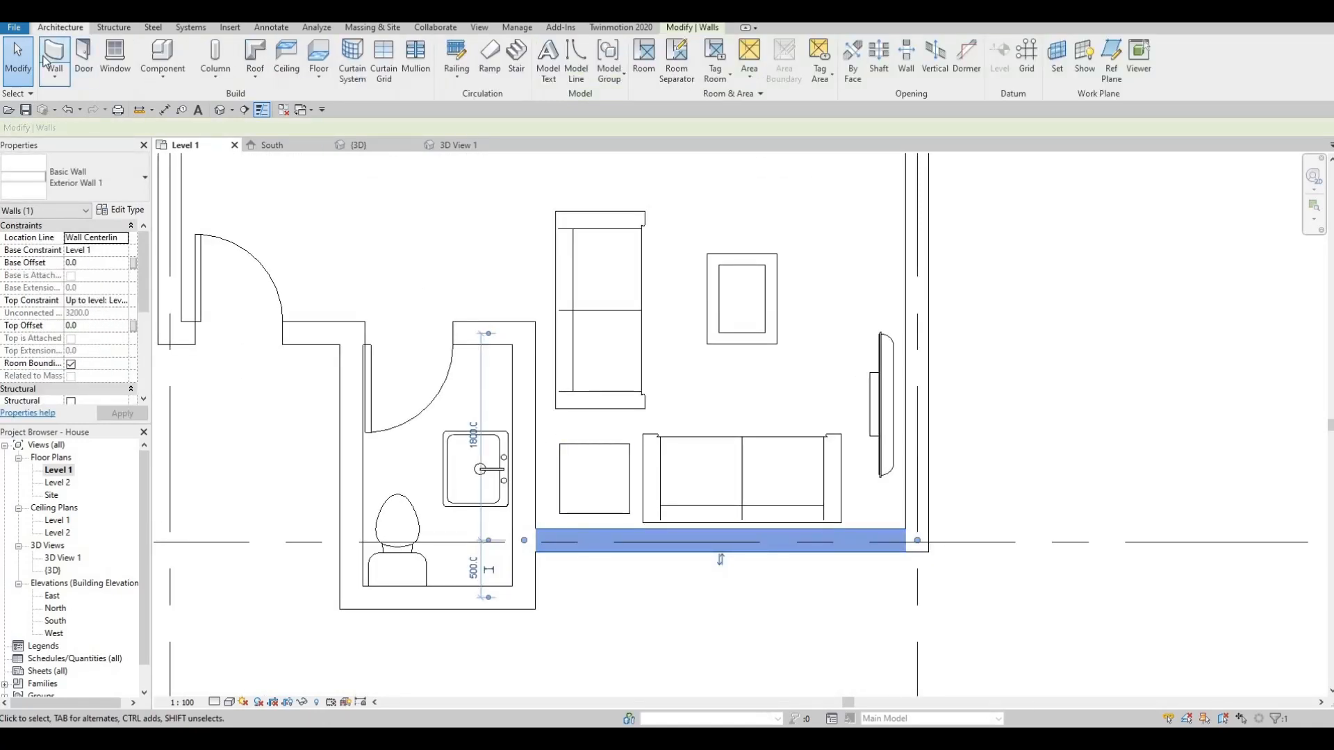
{"action": "left_click", "coordinate": [44, 61]}
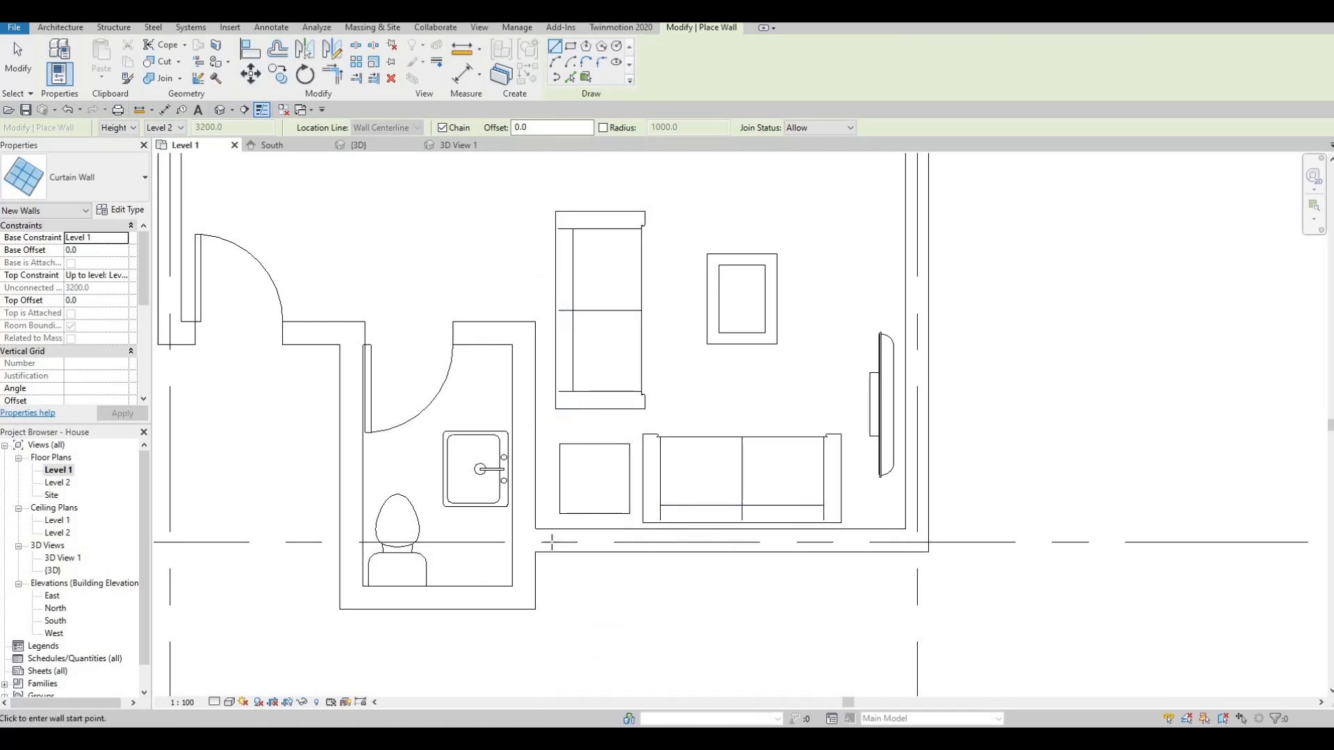
{"action": "left_click", "coordinate": [551, 541]}
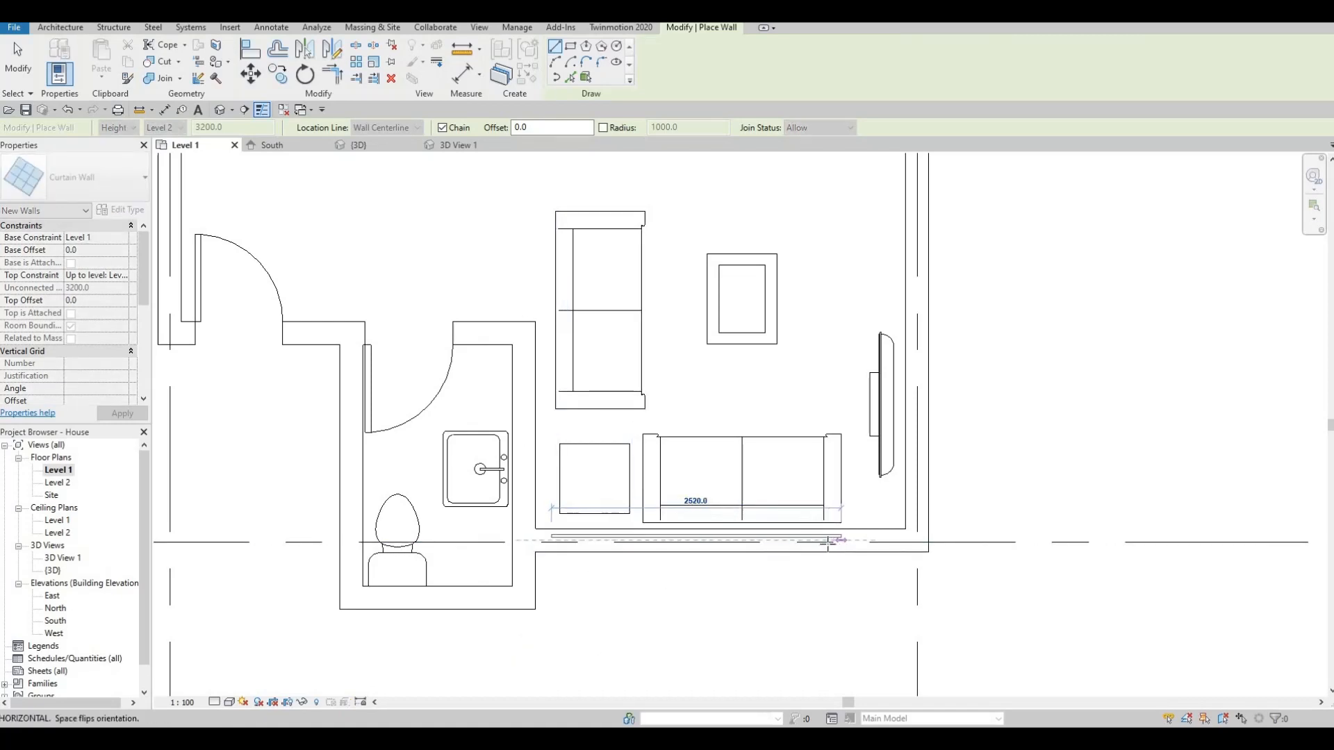
{"action": "left_click", "coordinate": [828, 541]}
{"action": "key", "text": "Escape"}
{"action": "key", "text": "Escape"}
{"action": "key", "text": "Escape"}
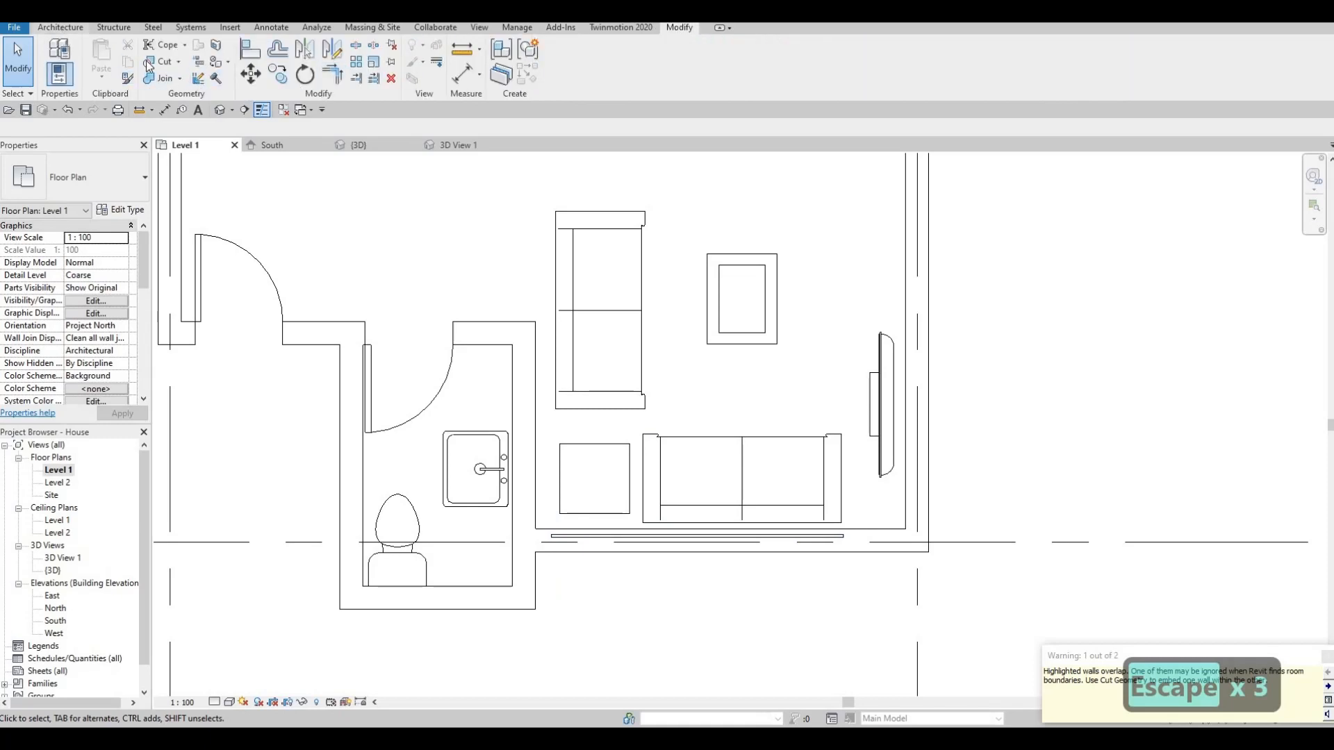
- Cut the living room's exterior wall with the overlapping curtain wall to form the opening
{"action": "left_click", "coordinate": [769, 548]}
{"action": "left_click", "coordinate": [767, 539]}
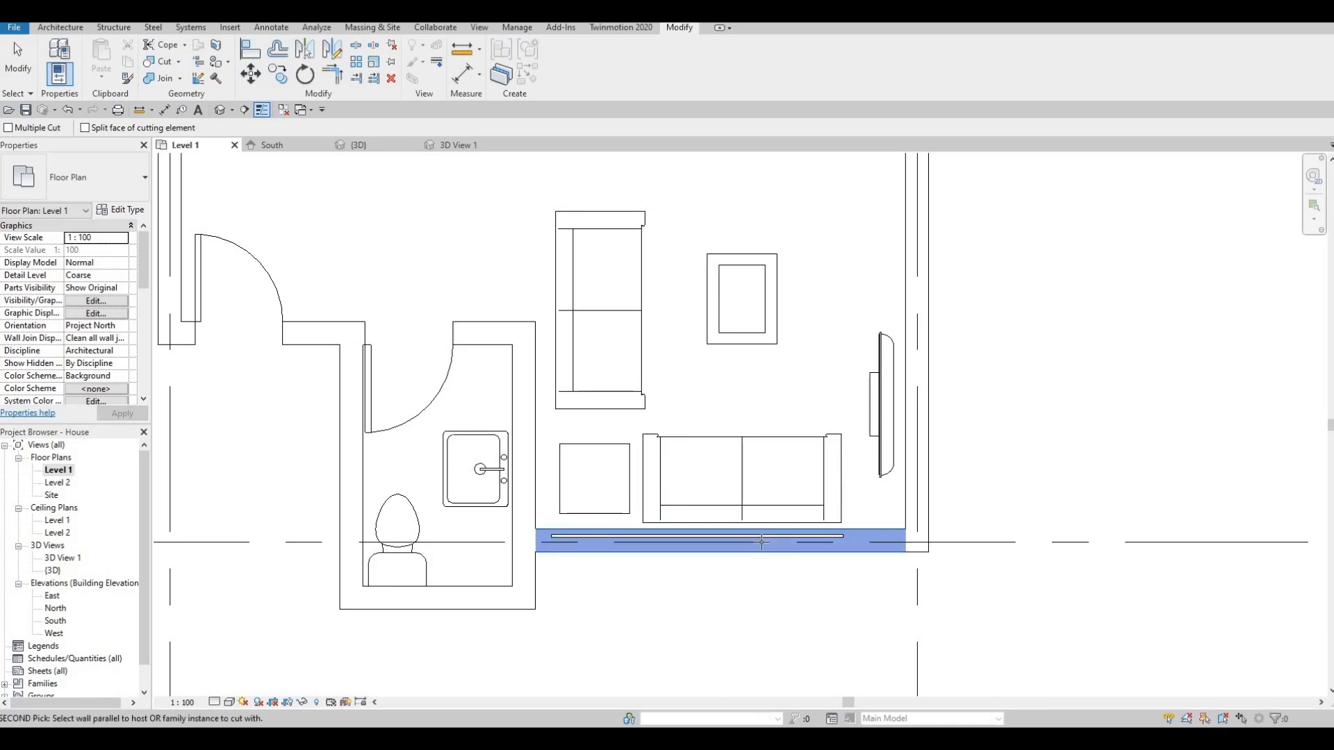
{"action": "left_click", "coordinate": [767, 546]}
{"action": "key", "text": "Escape"}
{"action": "key", "text": "Escape"}
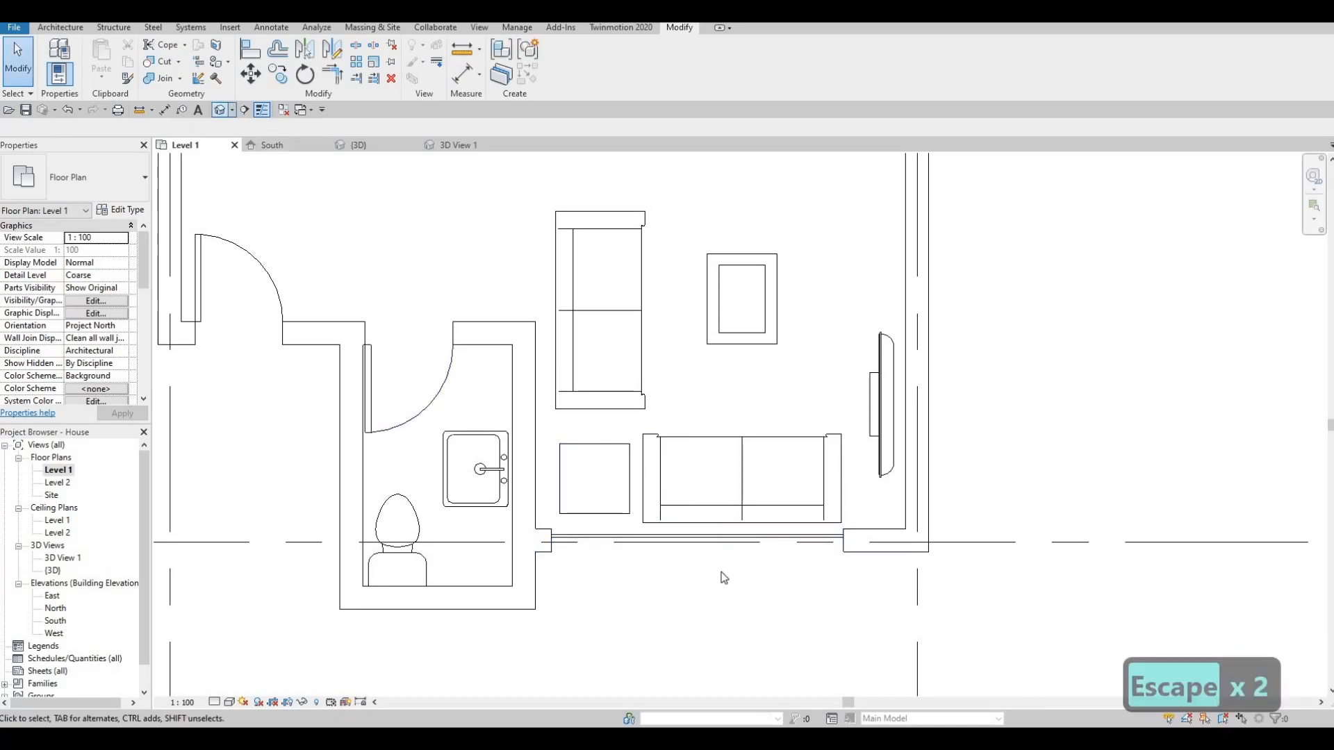
- In the 3D view, raise the bottom edge of the new curtain wall to a base offset of about 1016 mm
{"action": "left_click", "coordinate": [220, 109]}
{"action": "middle_click_drag", "start_coordinate": [660, 542], "coordinate": [589, 479]}
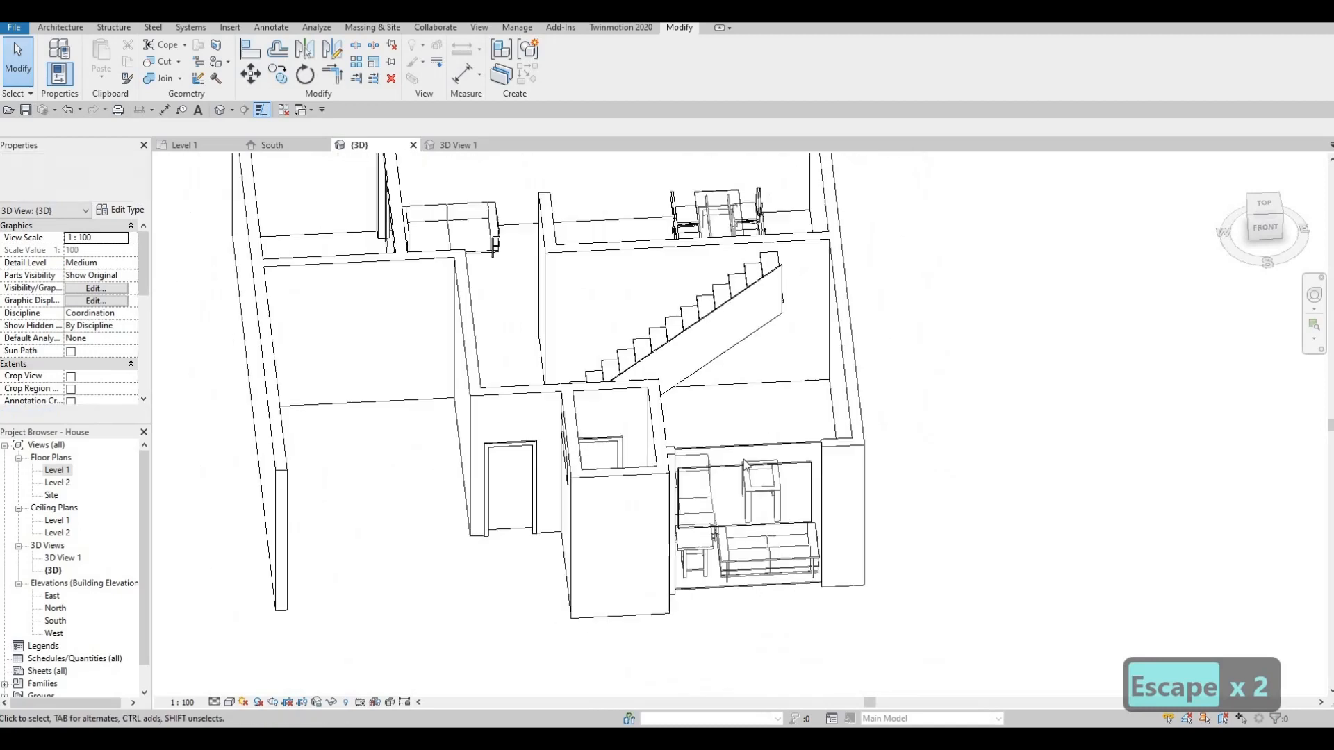
{"action": "left_click", "coordinate": [781, 445]}
{"action": "middle_click_drag", "start_coordinate": [660, 575], "coordinate": [747, 589], "text": "shift"}
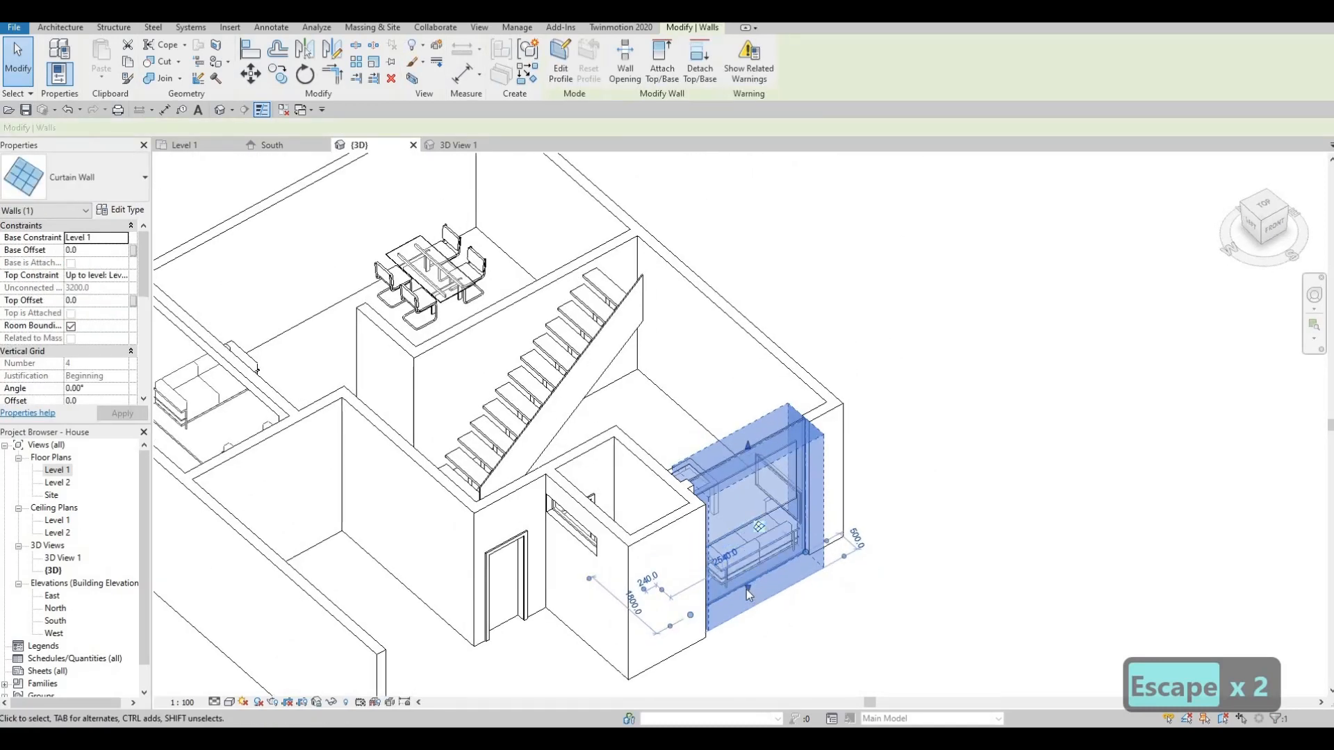
{"action": "left_click_drag", "start_coordinate": [746, 589], "coordinate": [763, 478]}
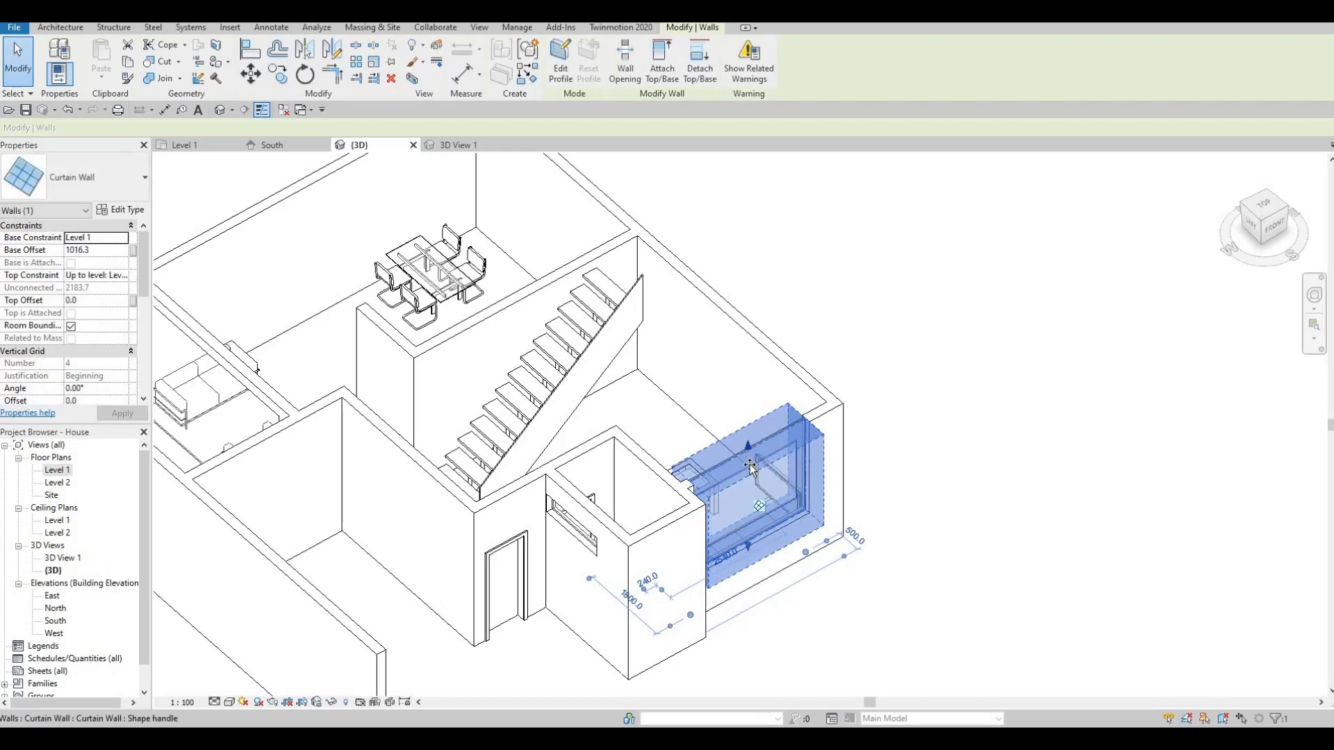
{"action": "key", "text": "Escape"}
- Delete the smaller duplicate curtain wall in the living room's exterior wall and inspect the opening from several angles
{"action": "middle_click_drag", "start_coordinate": [750, 473], "coordinate": [743, 539], "text": "shift"}
{"action": "left_click", "coordinate": [748, 549]}
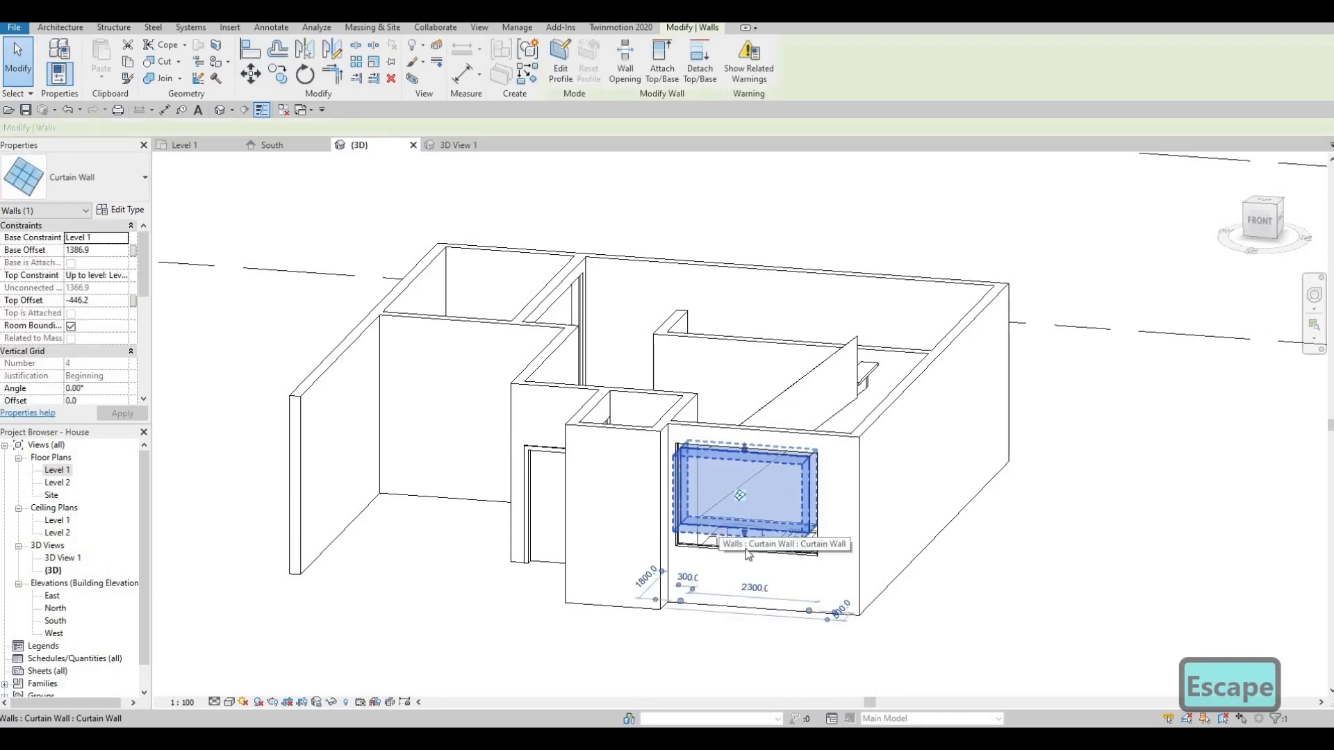
{"action": "key", "text": "Delete"}
{"action": "key", "text": "Escape"}
{"action": "key", "text": "Escape"}
{"action": "middle_click_drag", "start_coordinate": [733, 611], "coordinate": [681, 505], "text": "shift"}
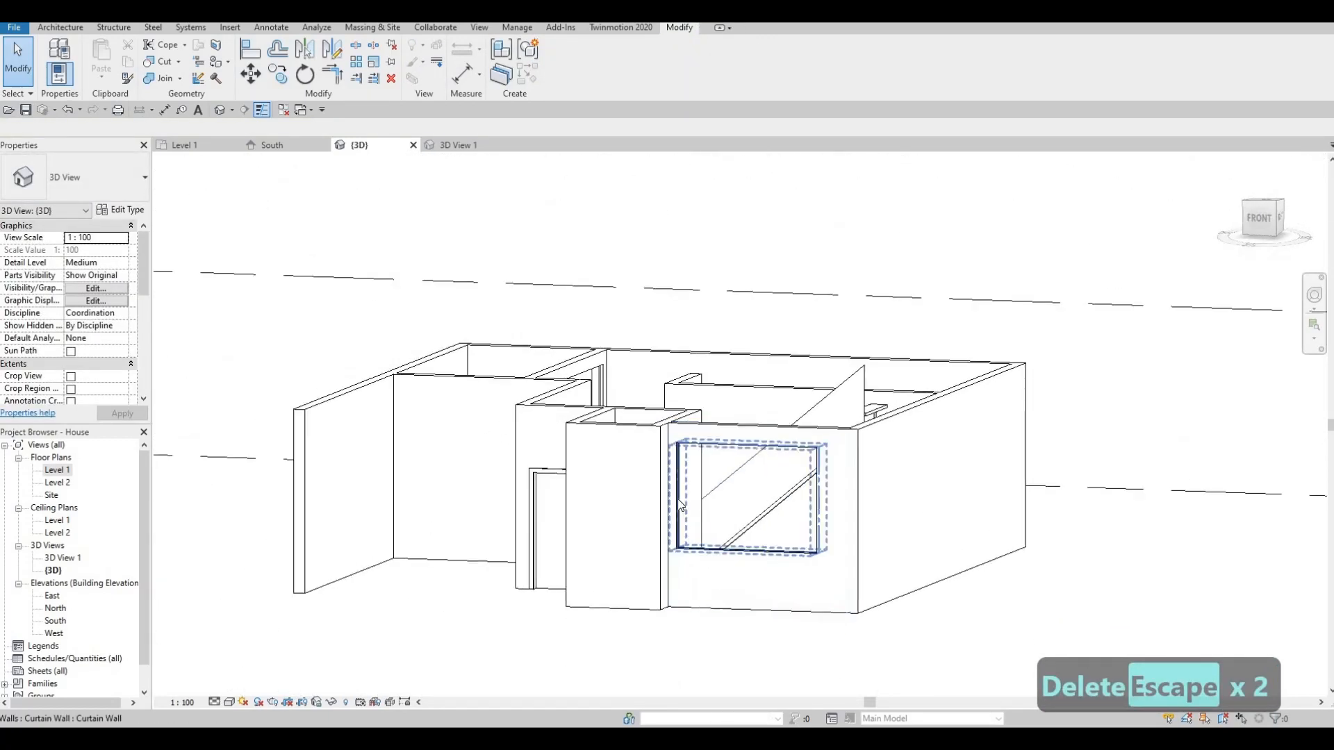
{"action": "middle_click_drag", "start_coordinate": [723, 629], "coordinate": [641, 511], "text": "shift"}
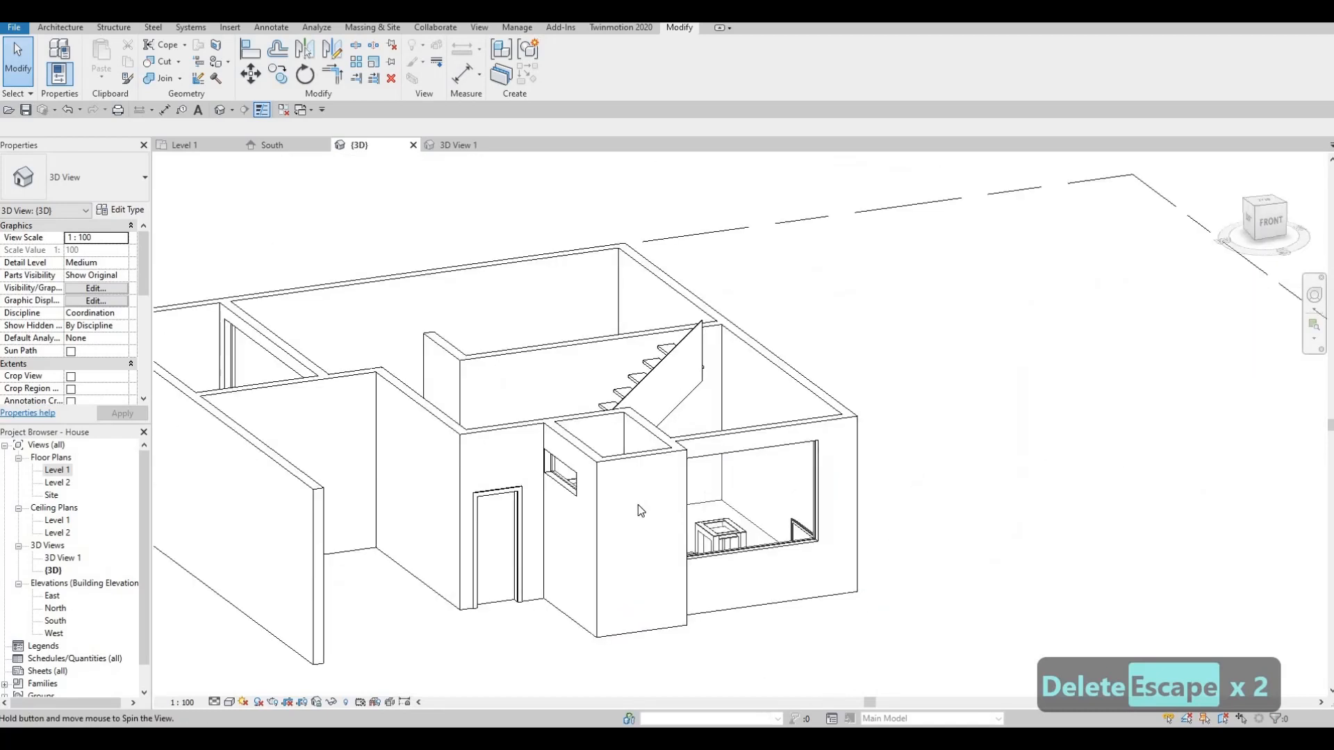
{"action": "middle_click_drag", "start_coordinate": [610, 552], "coordinate": [122, 389], "text": "shift"}
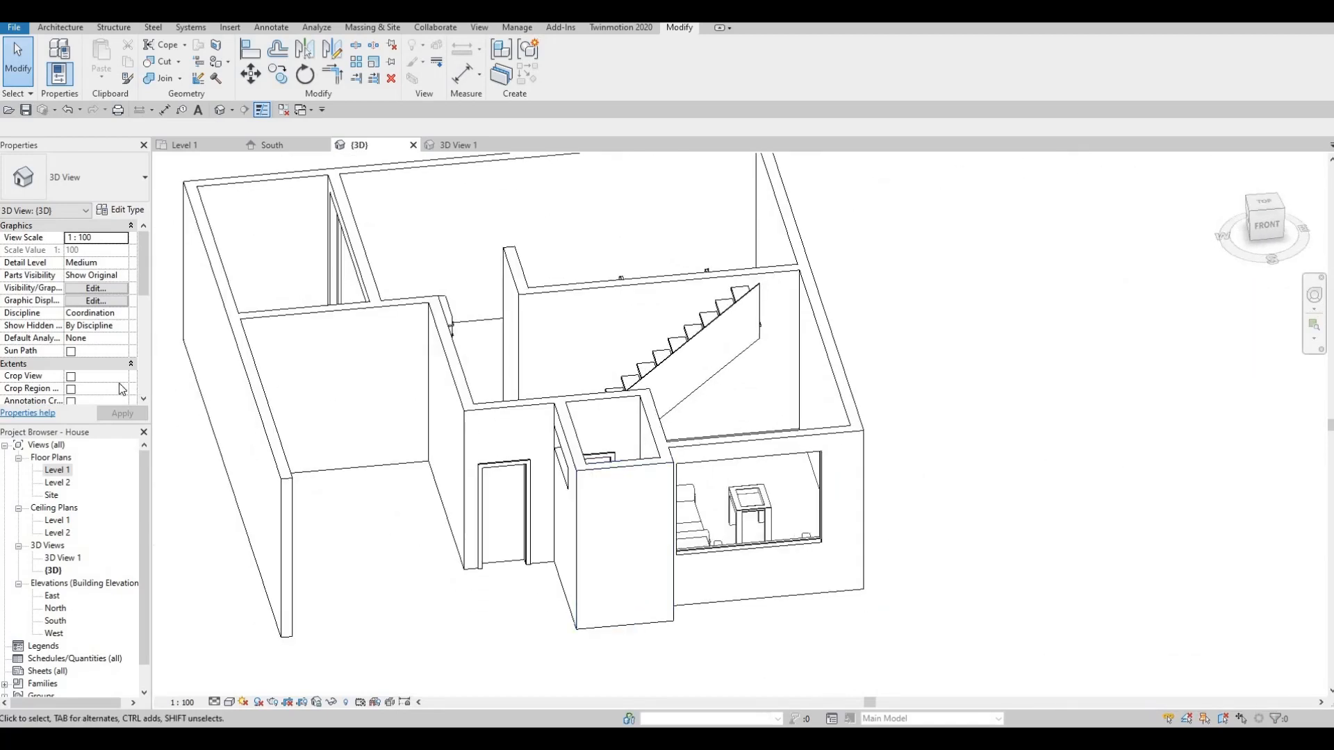
- Return to the Level 1 floor plan and nudge the living room's vertical sofa slightly down
{"action": "double_click", "coordinate": [49, 471]}
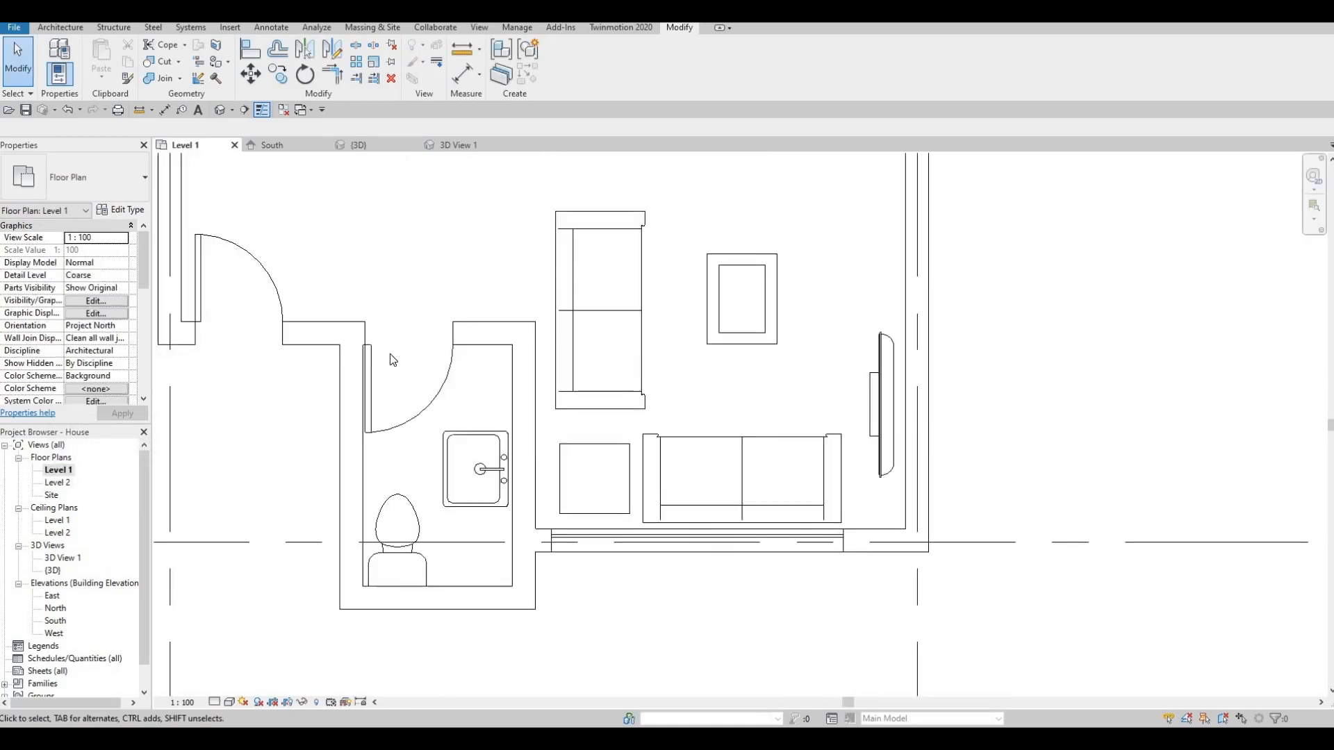
{"action": "scroll", "coordinate": [337, 396], "scroll_direction": "down", "scroll_amount": 2}
{"action": "middle_click_drag", "start_coordinate": [450, 419], "coordinate": [452, 485]}
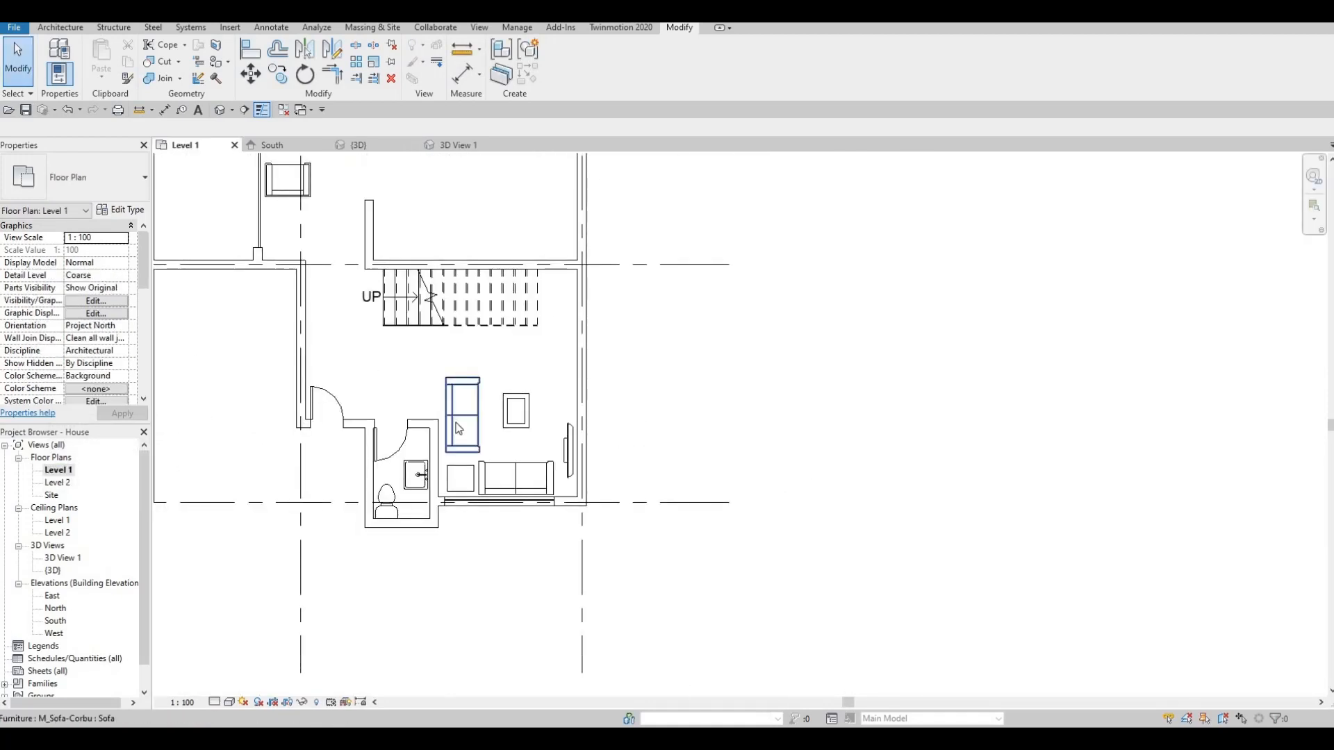
{"action": "left_click", "coordinate": [458, 403]}
{"action": "key", "text": "Down"}
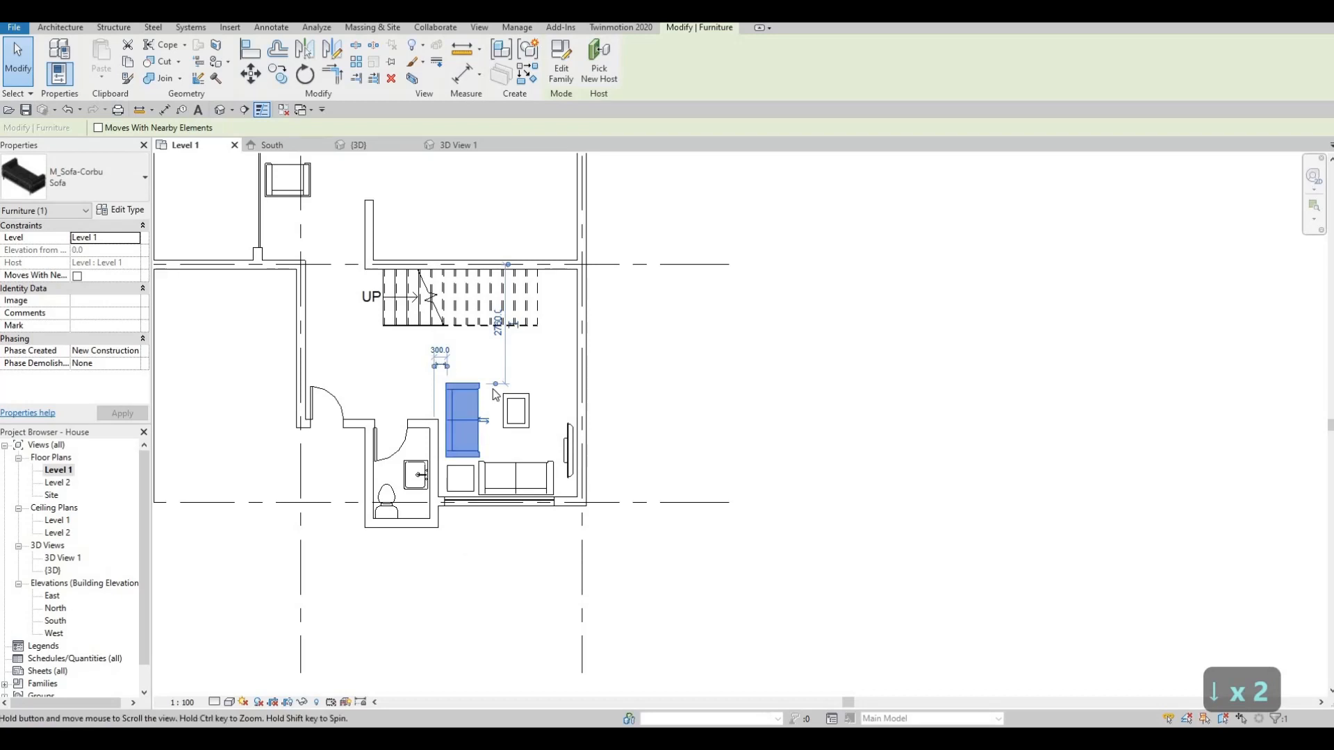
- Move the vertical living room sofa farther down in small increments, closer to the corner side table
{"action": "middle_click_drag", "start_coordinate": [463, 209], "coordinate": [460, 387]}
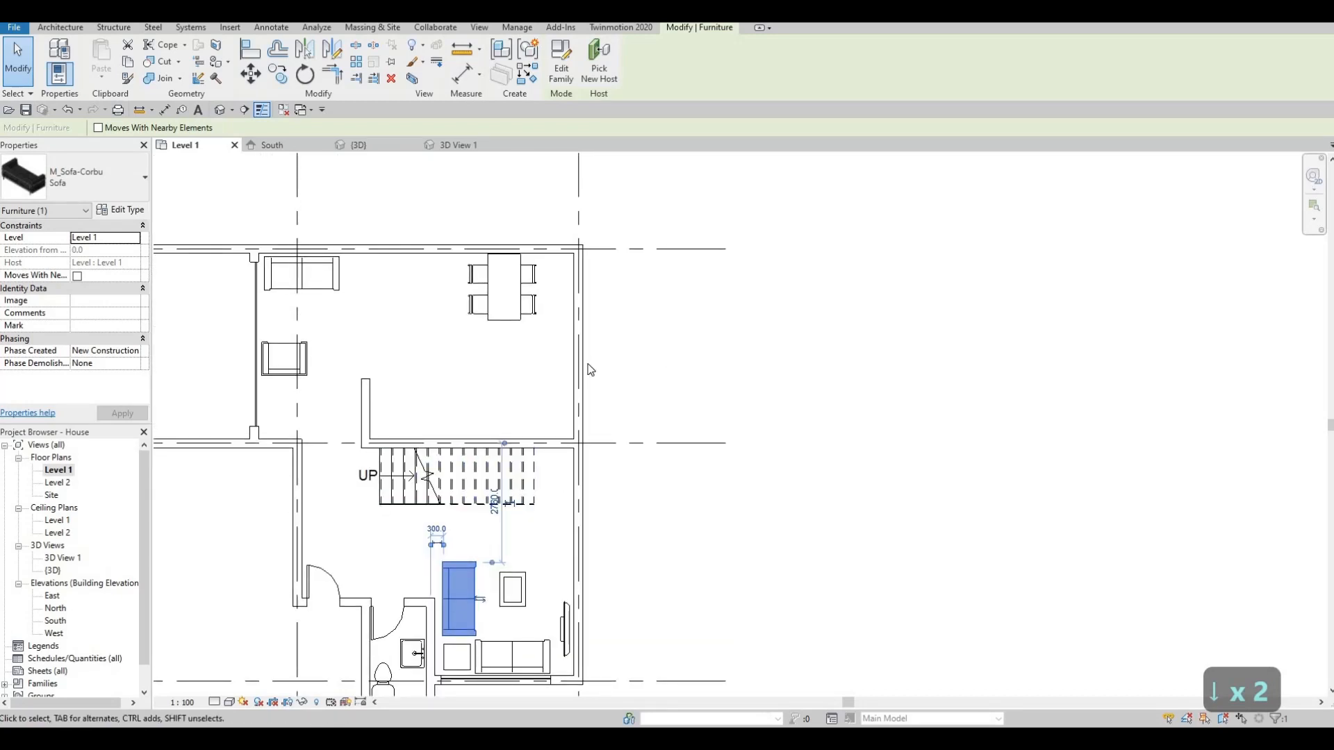
{"action": "middle_click_drag", "start_coordinate": [553, 378], "coordinate": [868, 384]}
{"action": "scroll", "coordinate": [876, 388], "scroll_direction": "up", "scroll_amount": 2}
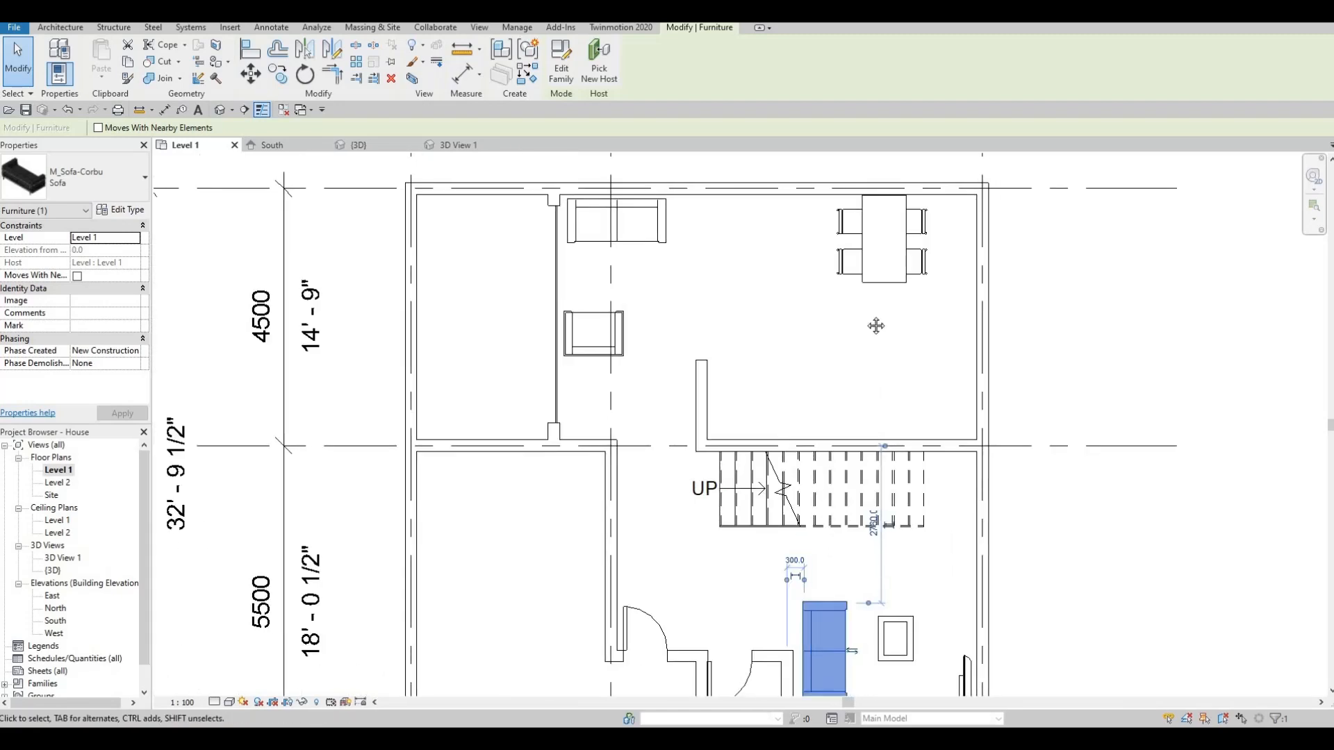
{"action": "middle_click_drag", "start_coordinate": [876, 327], "coordinate": [863, 330]}
{"action": "scroll", "coordinate": [931, 319], "scroll_direction": "down", "scroll_amount": 1}
{"action": "middle_click_drag", "start_coordinate": [867, 522], "coordinate": [819, 422]}
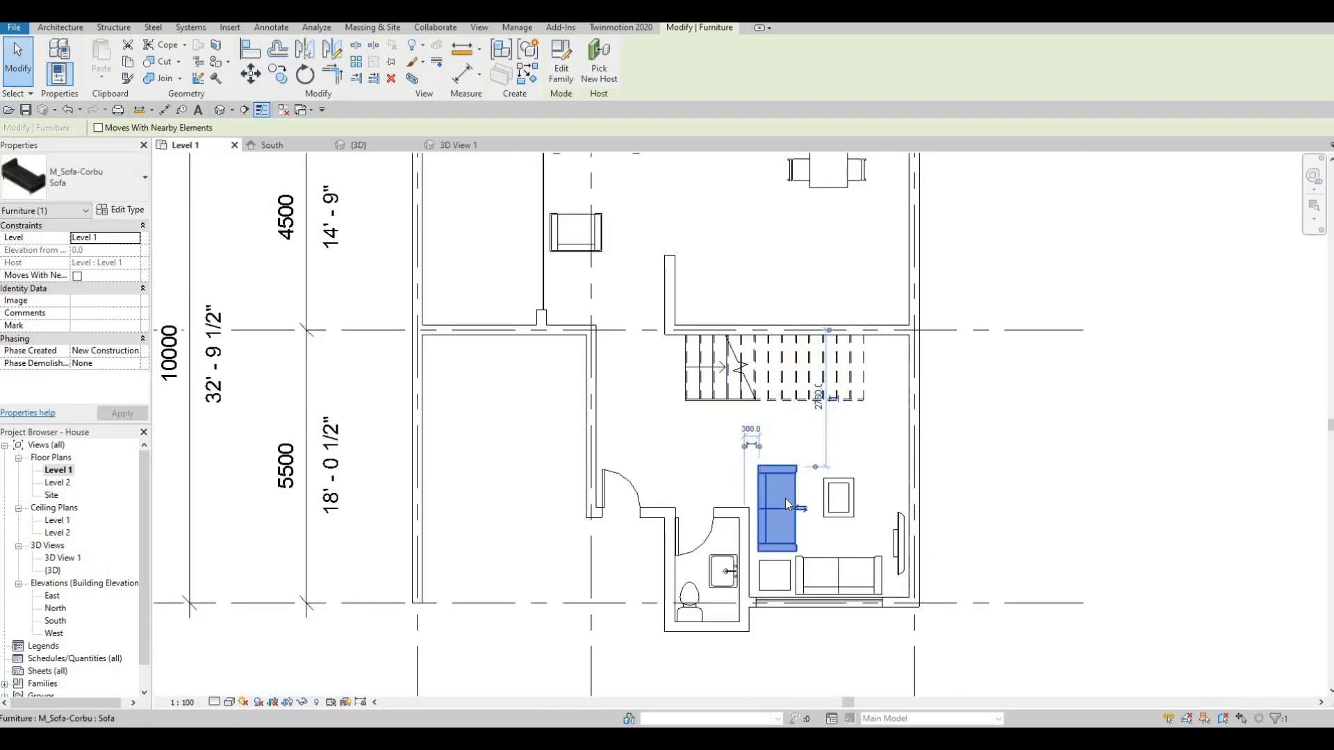
{"action": "key", "text": "Down"}
{"action": "key", "text": "Down"}
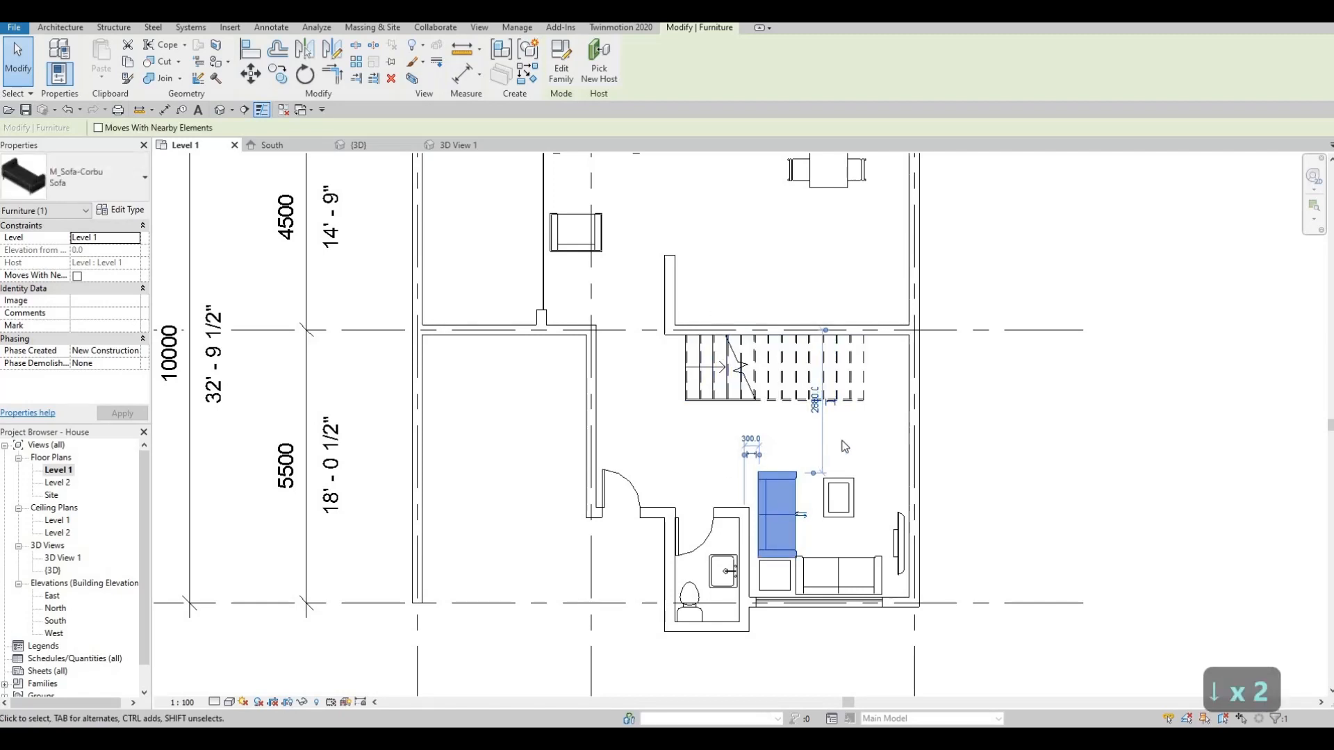
{"action": "key", "text": "Escape"}
{"action": "key", "text": "Escape"}
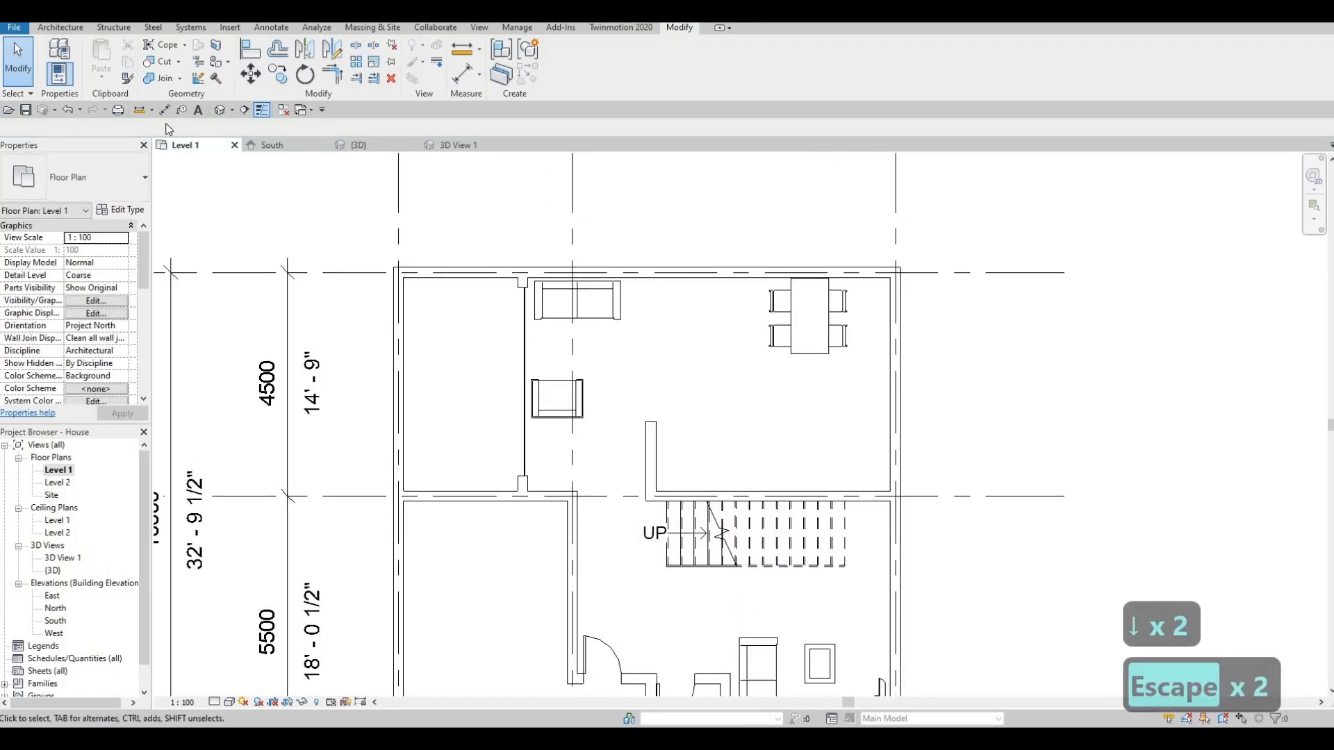
- Draw a horizontal building section line across the rooms between grid lines A and B, looking toward the stairs
{"action": "left_click", "coordinate": [245, 111]}
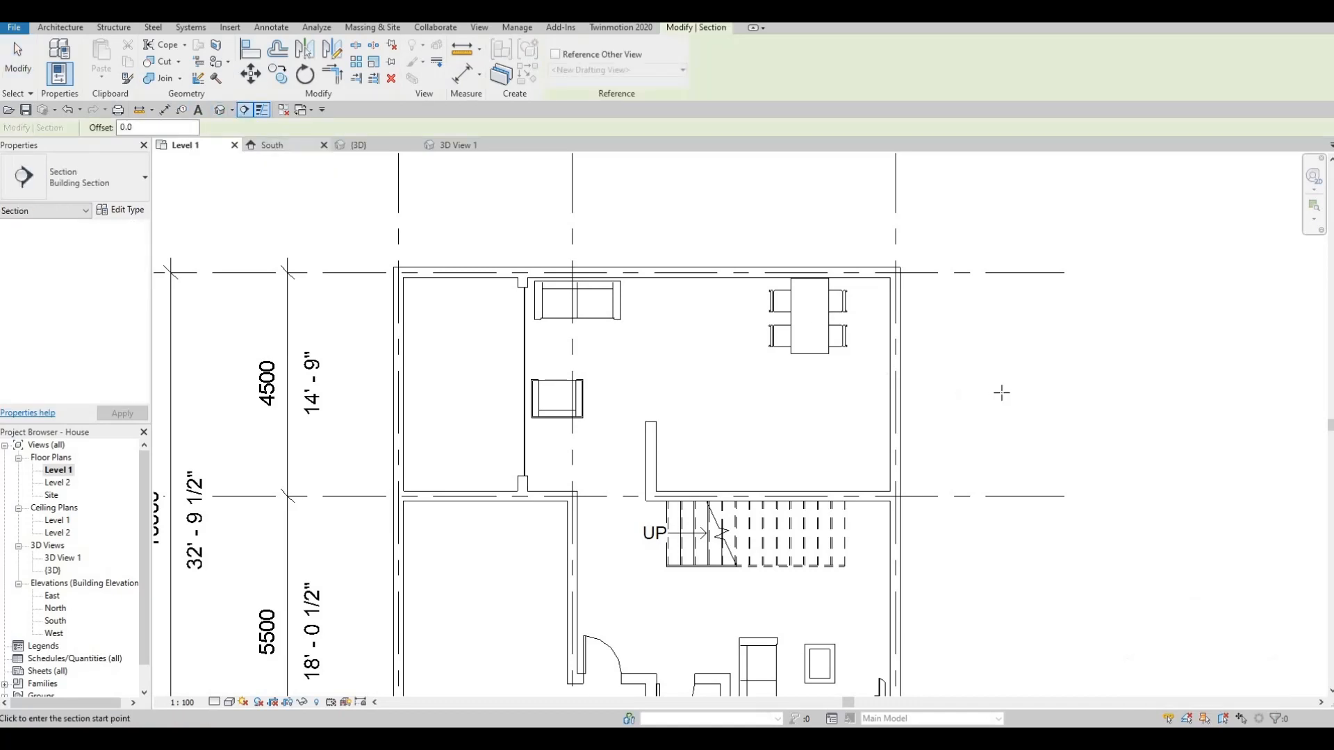
{"action": "left_click", "coordinate": [1073, 387]}
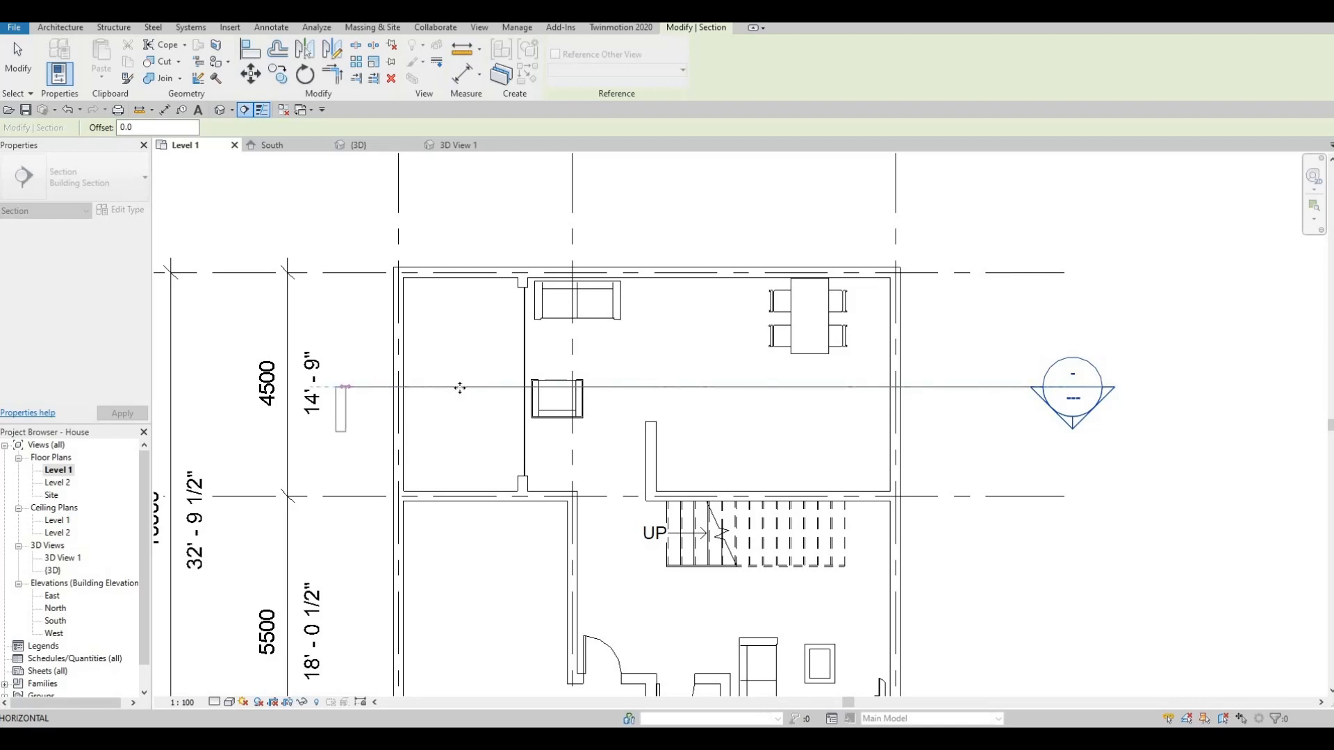
{"action": "key", "text": "Escape"}
{"action": "key", "text": "Escape"}
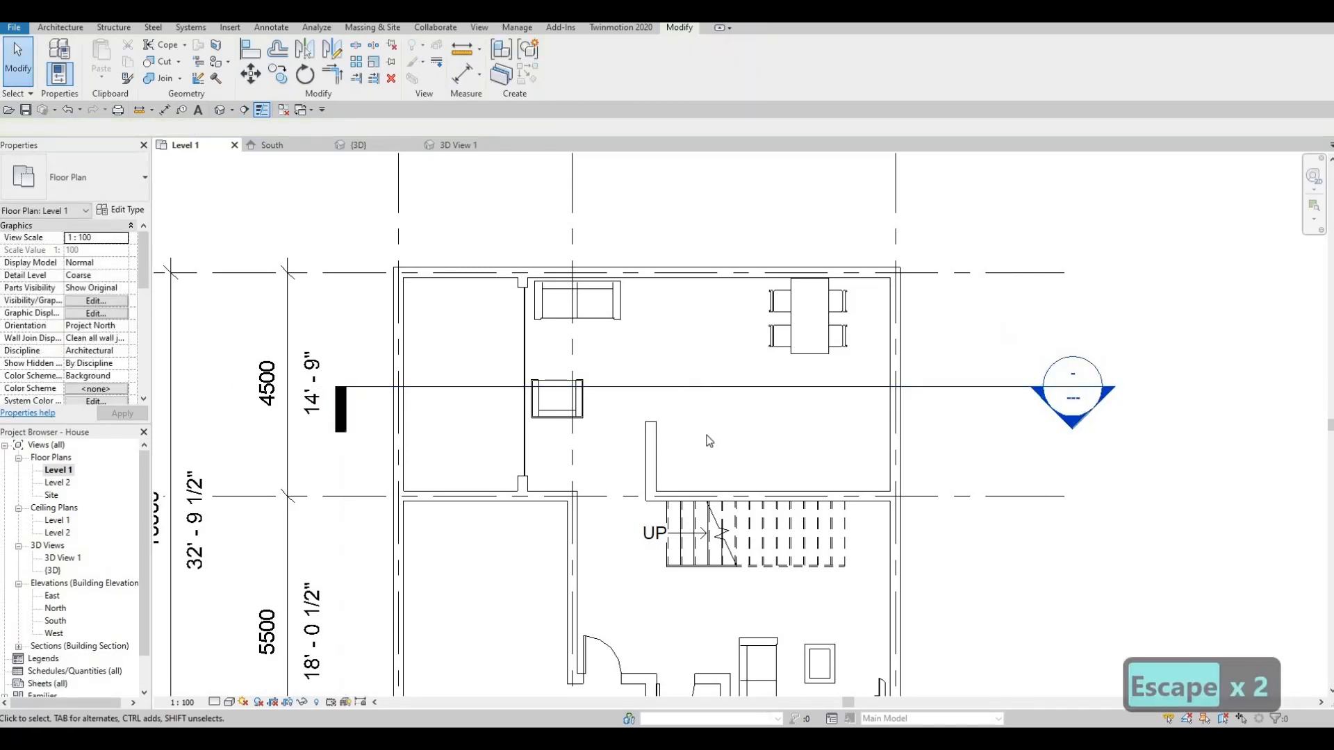
- Open the new Section 1 building section and bring the cut walls between Level 1 and Level 2 into view
{"action": "middle_click_drag", "start_coordinate": [733, 443], "coordinate": [731, 441]}
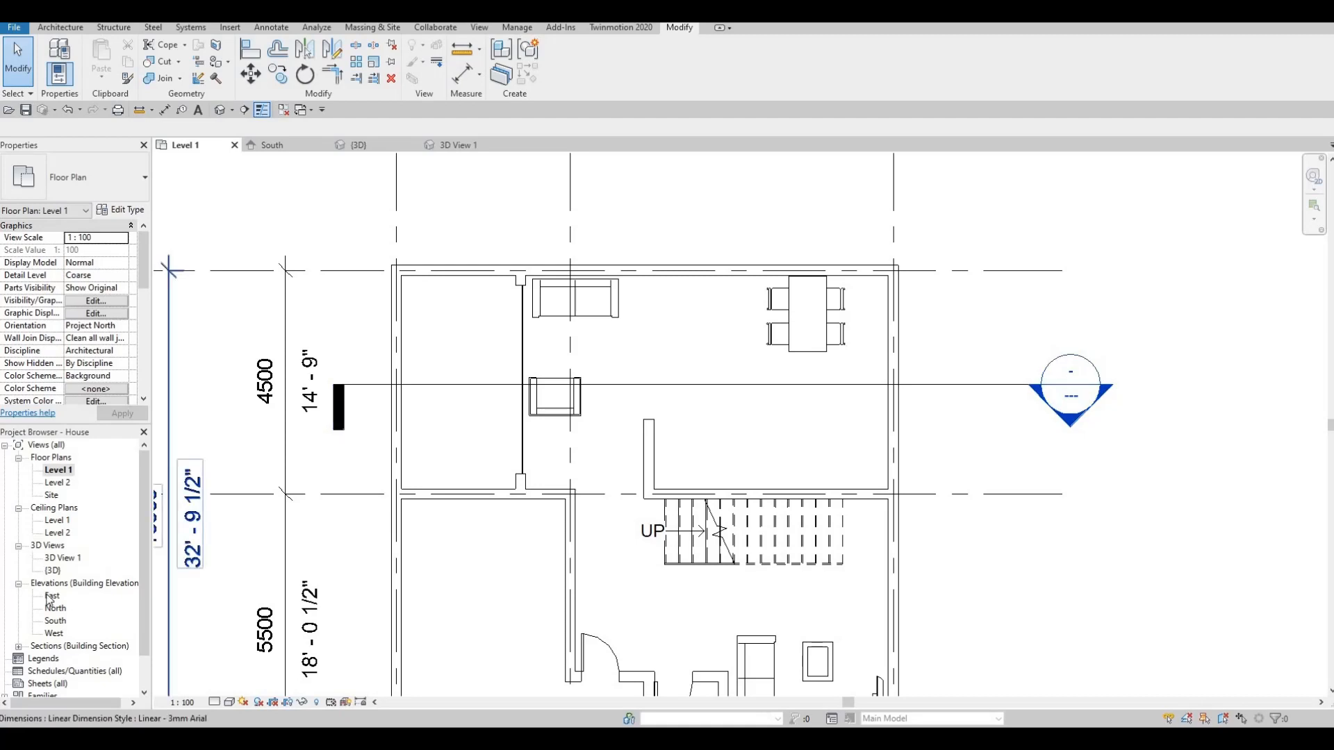
{"action": "scroll", "coordinate": [23, 629], "scroll_direction": "down", "scroll_amount": 1}
{"action": "left_click", "coordinate": [18, 622]}
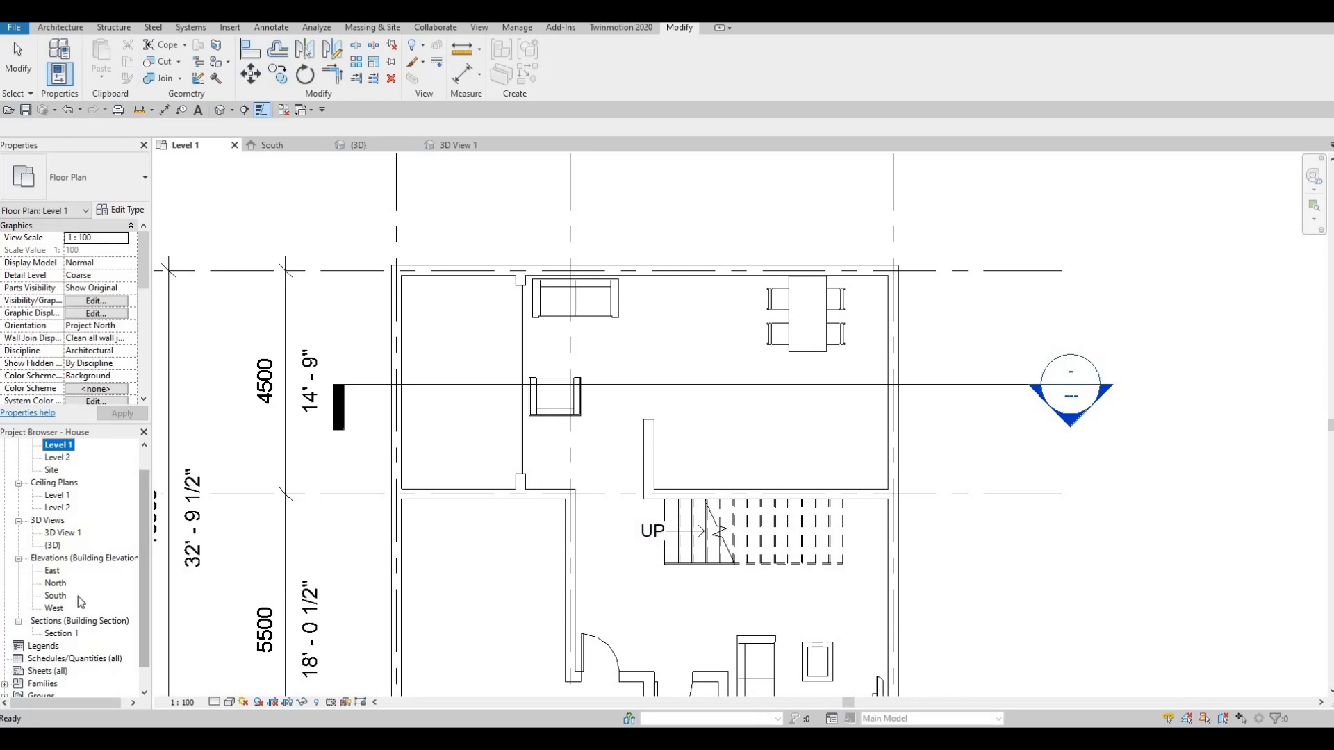
{"action": "double_click", "coordinate": [61, 633]}
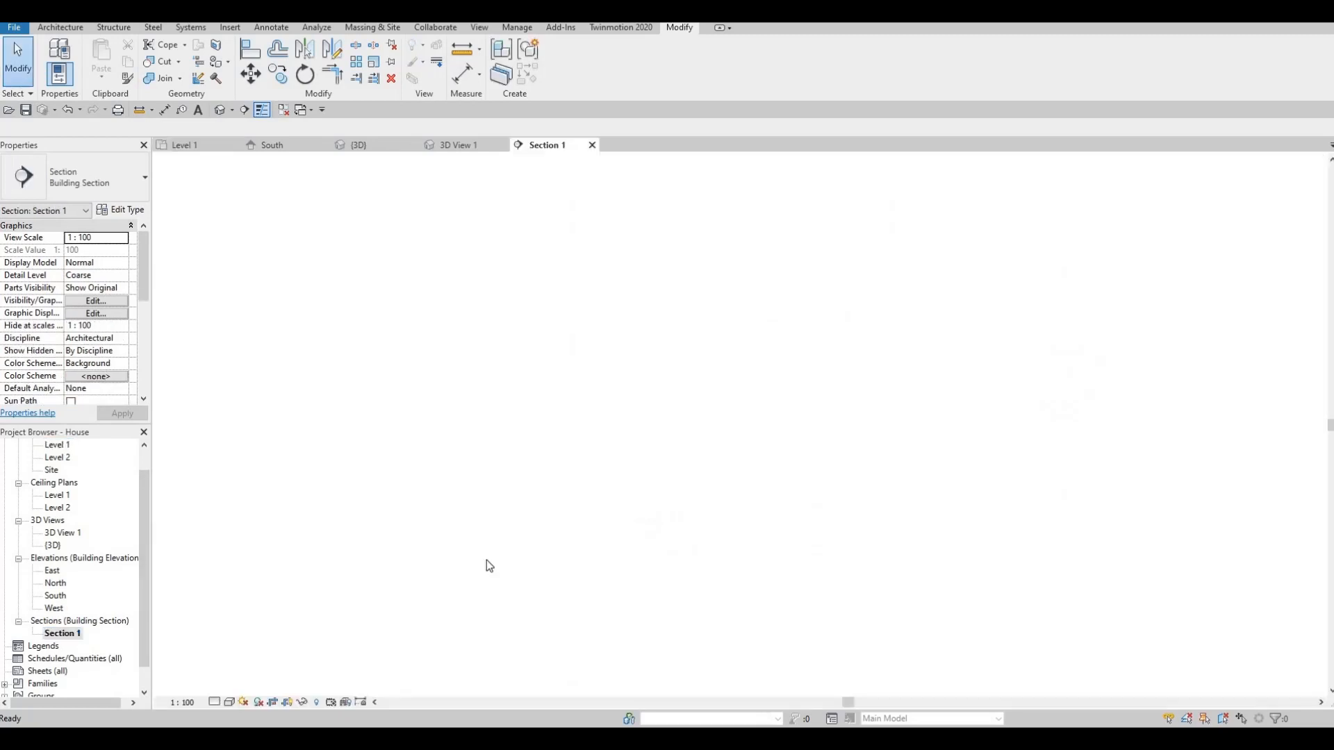
{"action": "scroll", "coordinate": [465, 533], "scroll_direction": "up", "scroll_amount": 2}
{"action": "scroll", "coordinate": [523, 406], "scroll_direction": "down", "scroll_amount": 1}
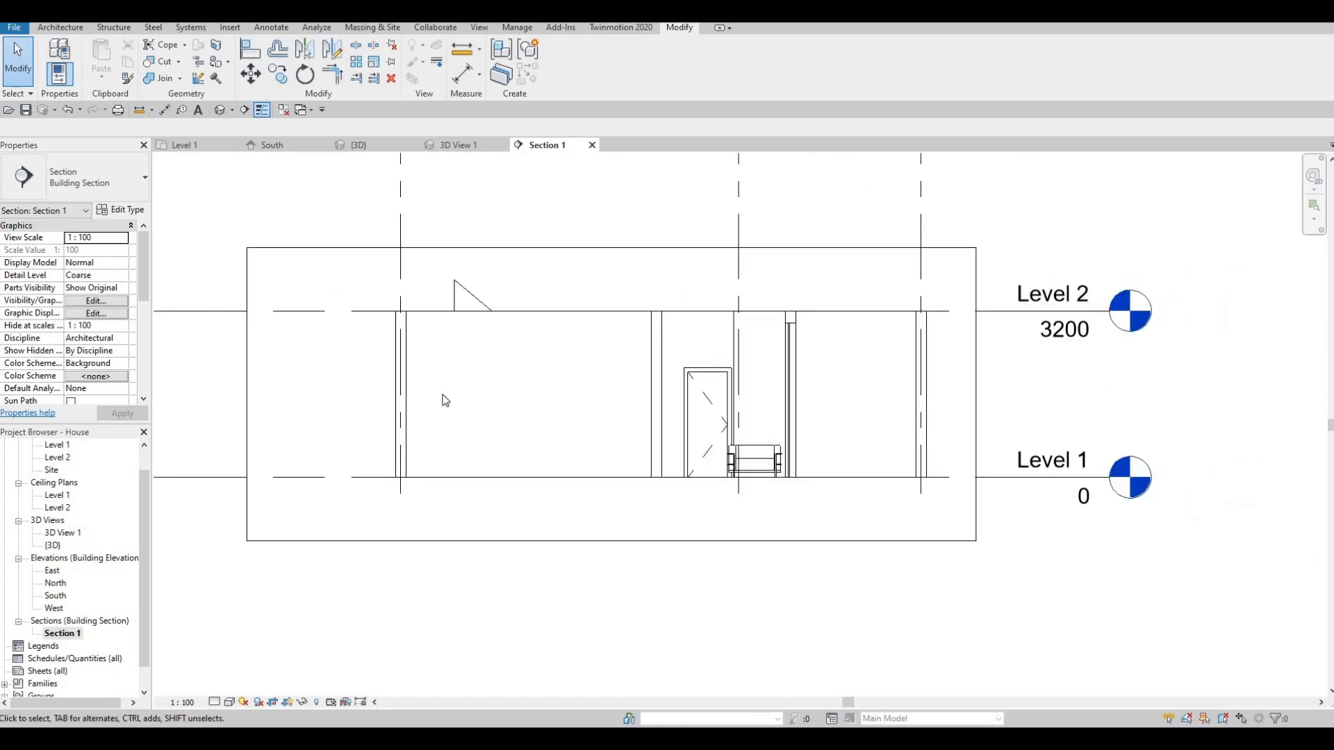
{"action": "middle_click_drag", "start_coordinate": [565, 381], "coordinate": [611, 379]}
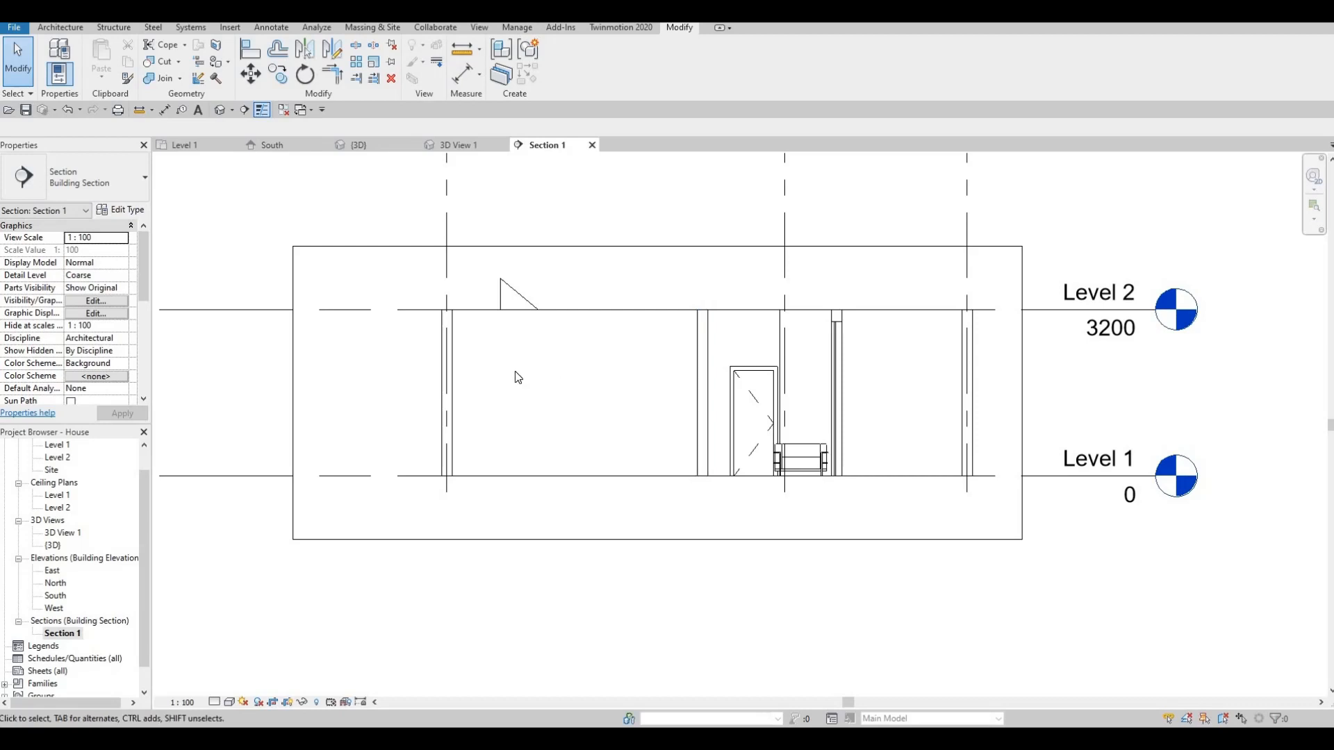
{"action": "scroll", "coordinate": [515, 371], "scroll_direction": "up", "scroll_amount": 2}
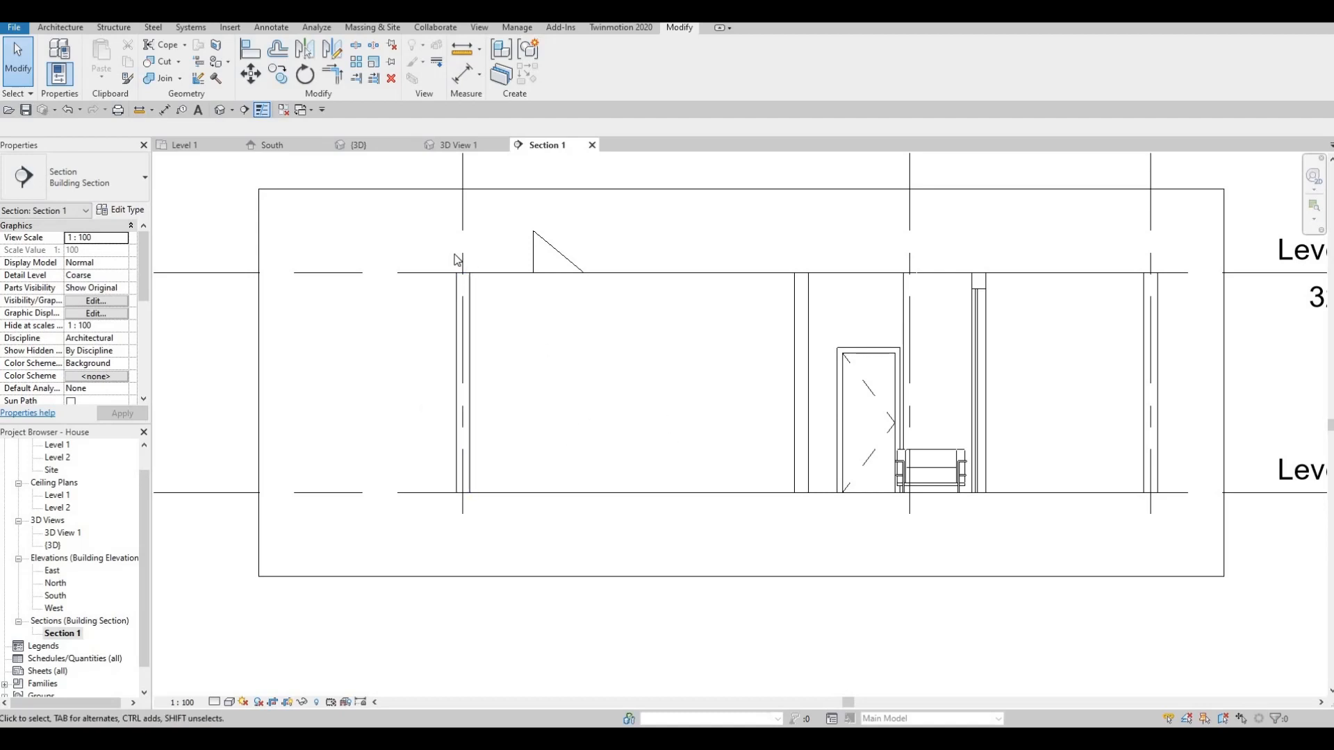
- Start an in-place model component in the Generic Models category, accepting the suggested name Generic Models 1
{"action": "left_click", "coordinate": [70, 28]}
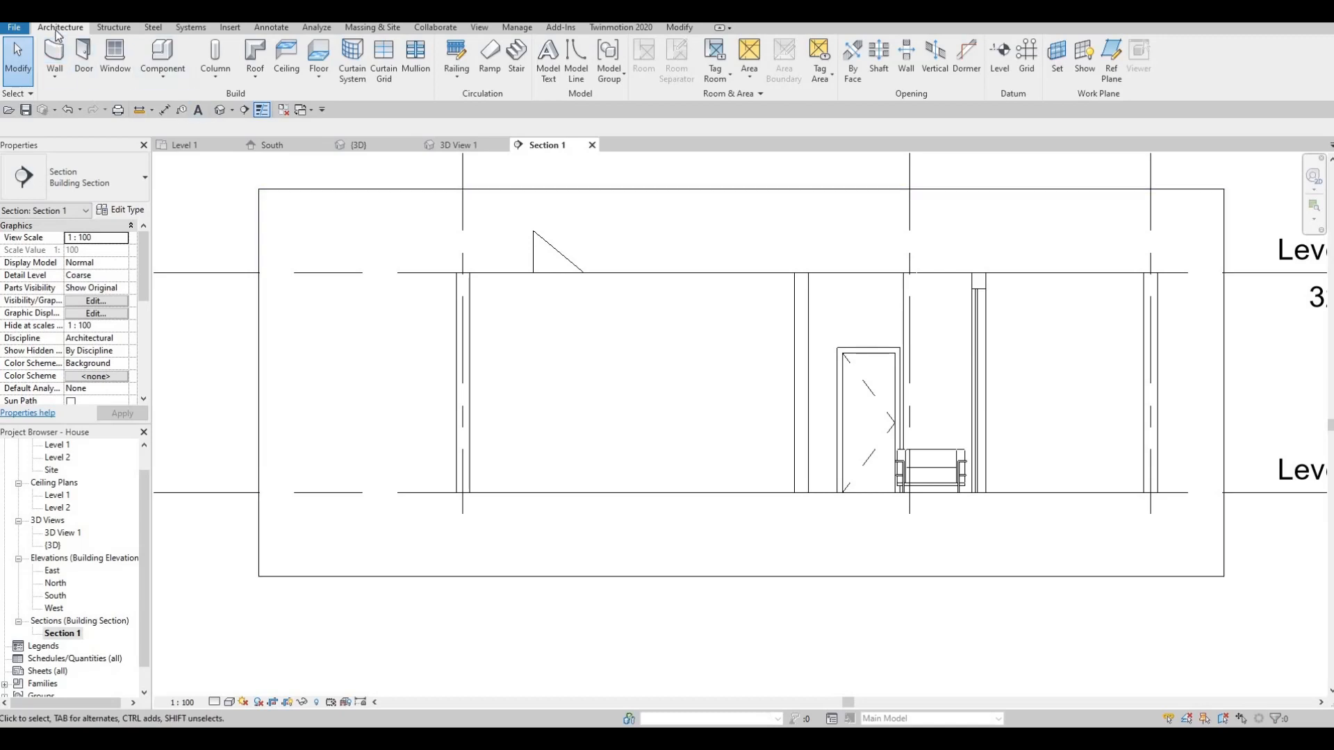
{"action": "left_click", "coordinate": [164, 76]}
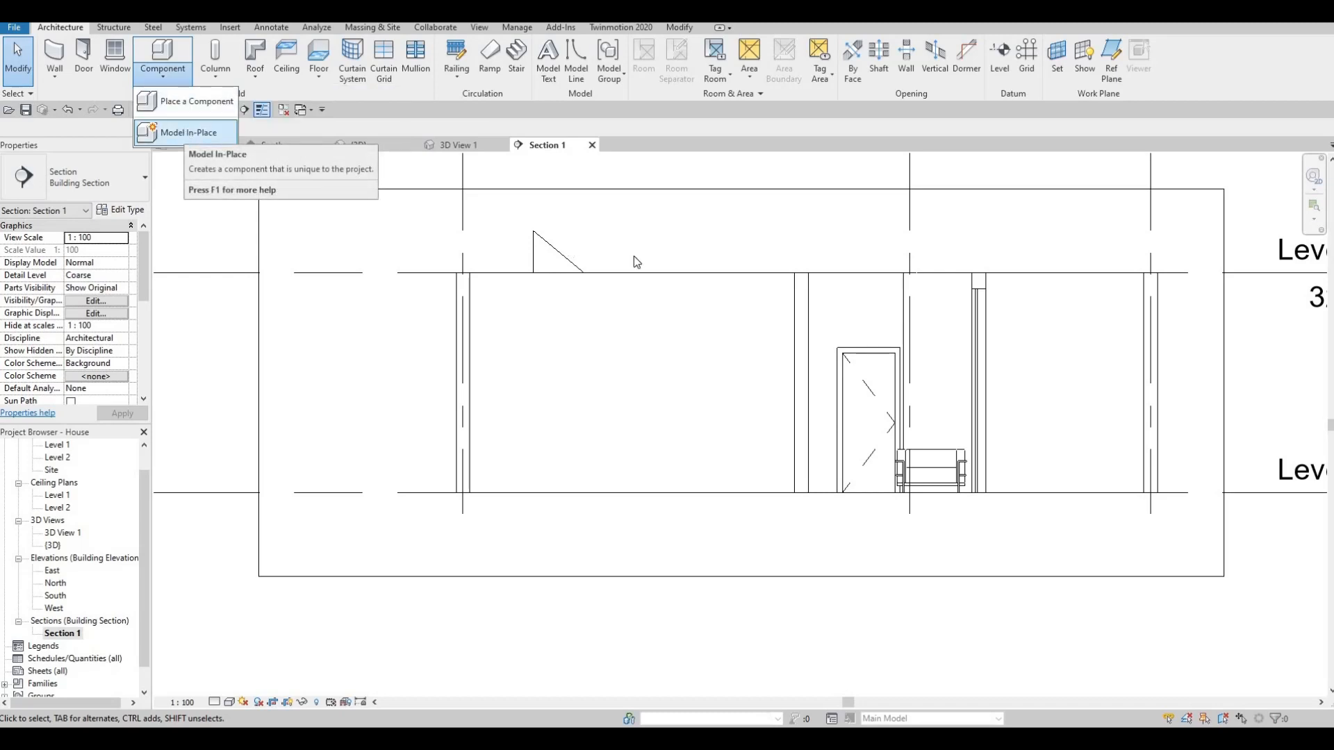
{"action": "scroll", "coordinate": [632, 322], "scroll_direction": "down", "scroll_amount": 2}
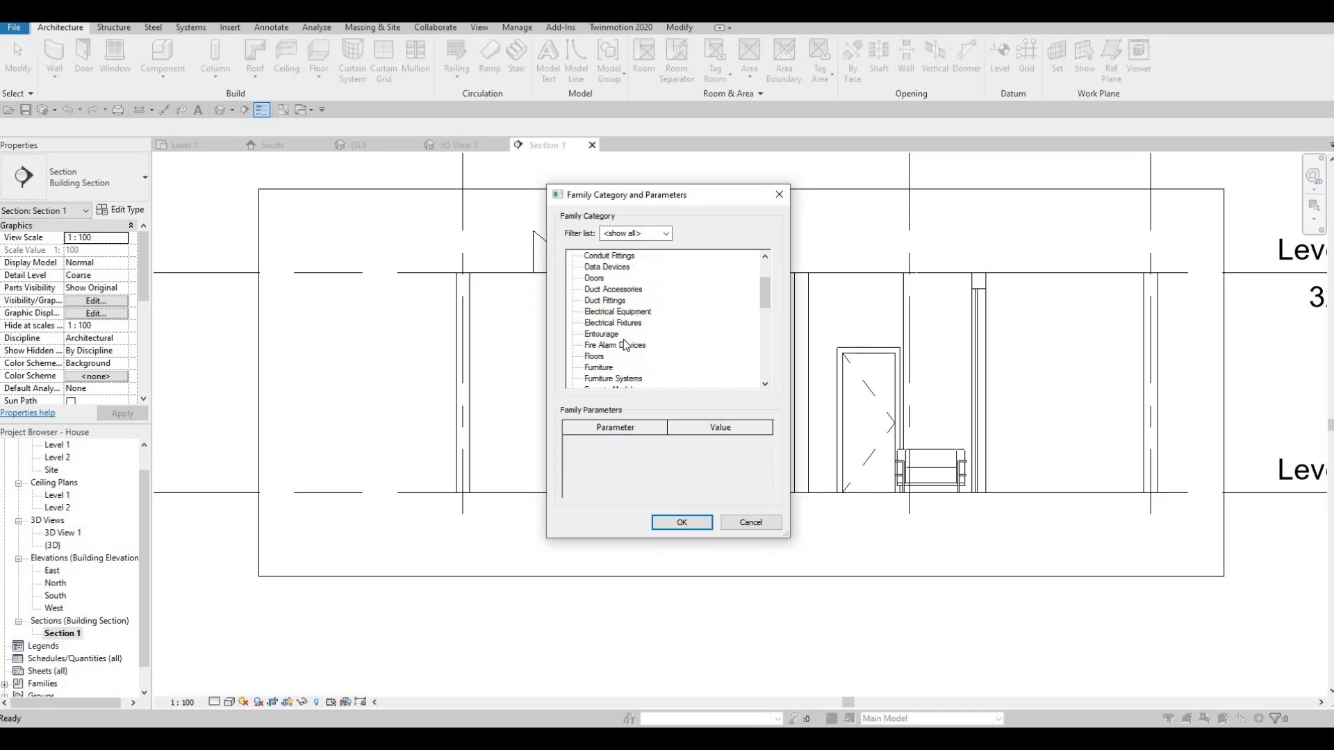
{"action": "scroll", "coordinate": [618, 351], "scroll_direction": "down", "scroll_amount": 1}
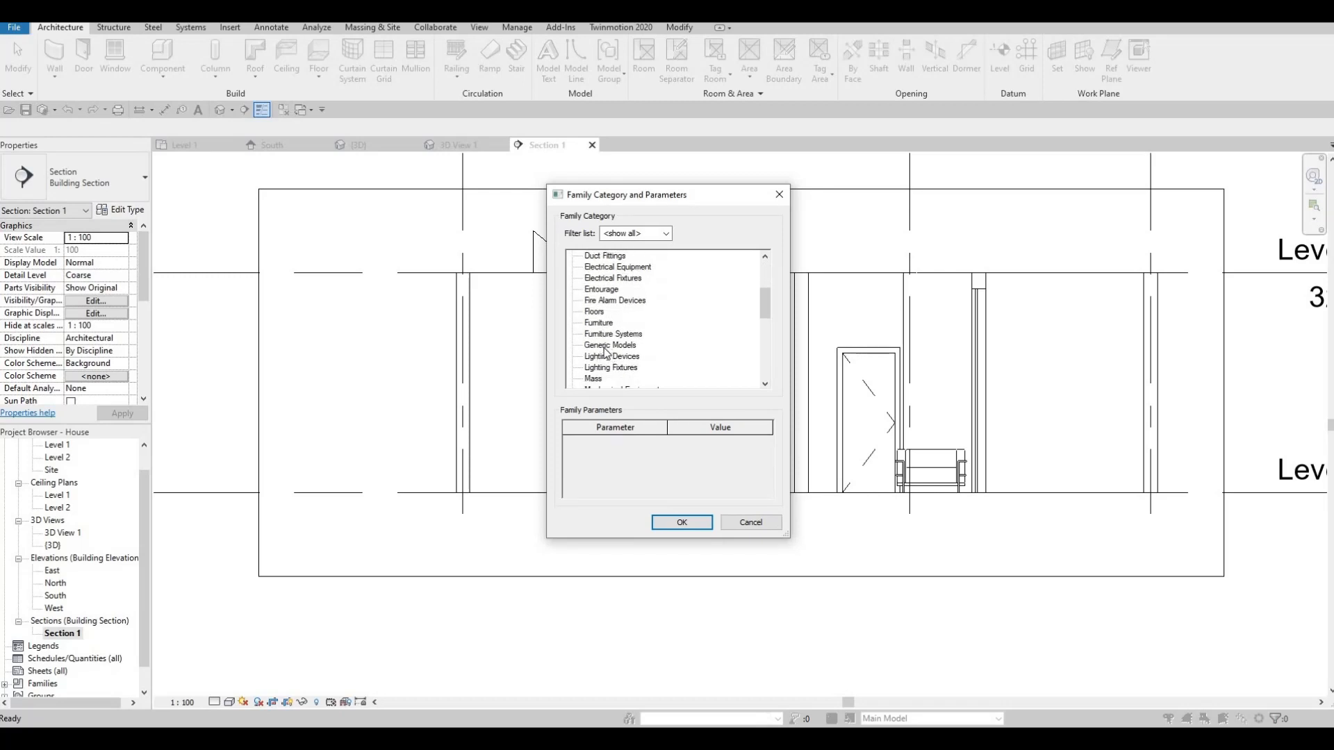
{"action": "left_click", "coordinate": [616, 346]}
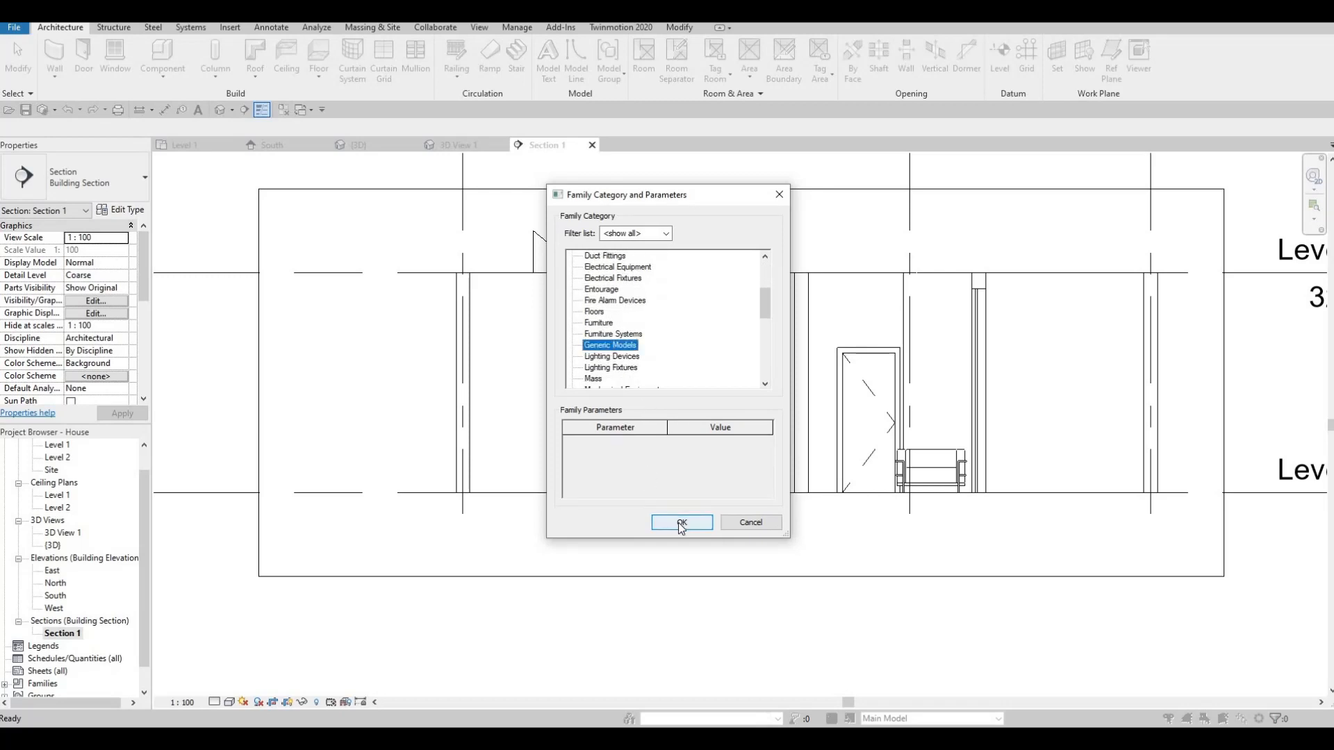
{"action": "left_click", "coordinate": [681, 523]}
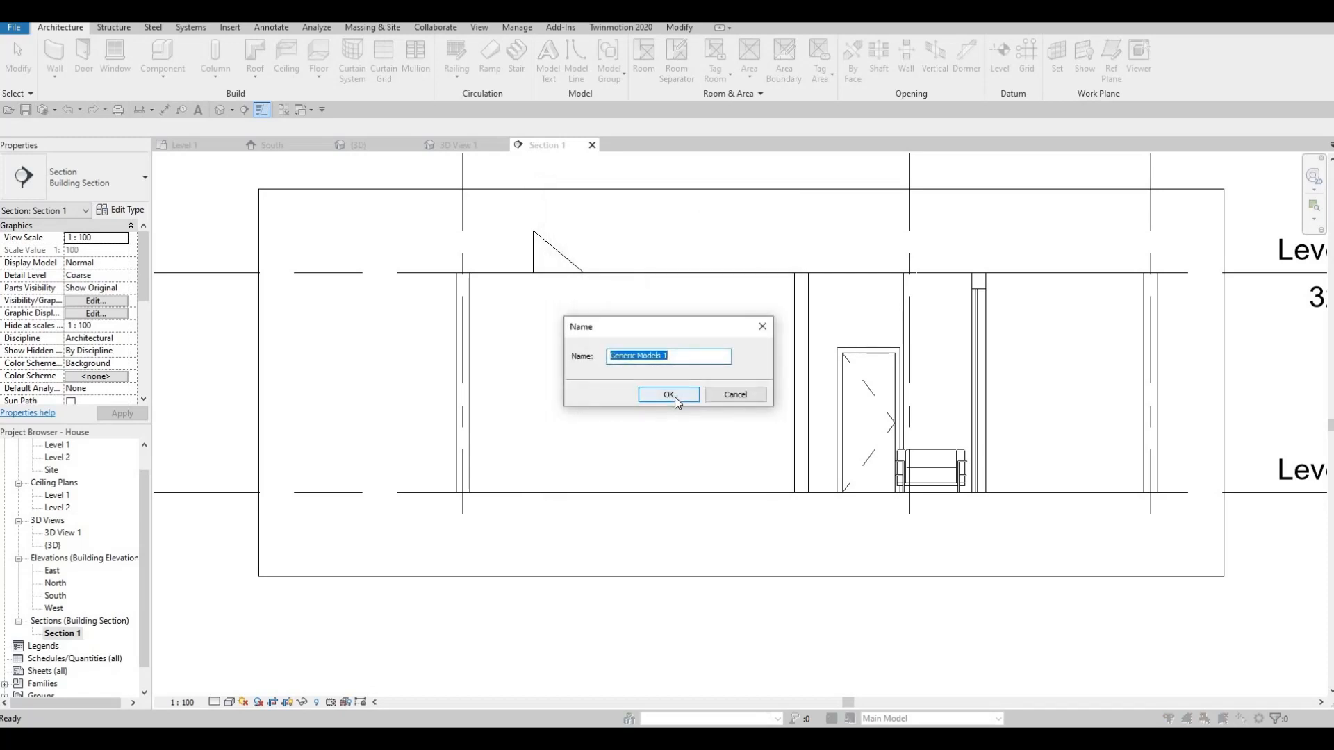
{"action": "left_click", "coordinate": [671, 396]}
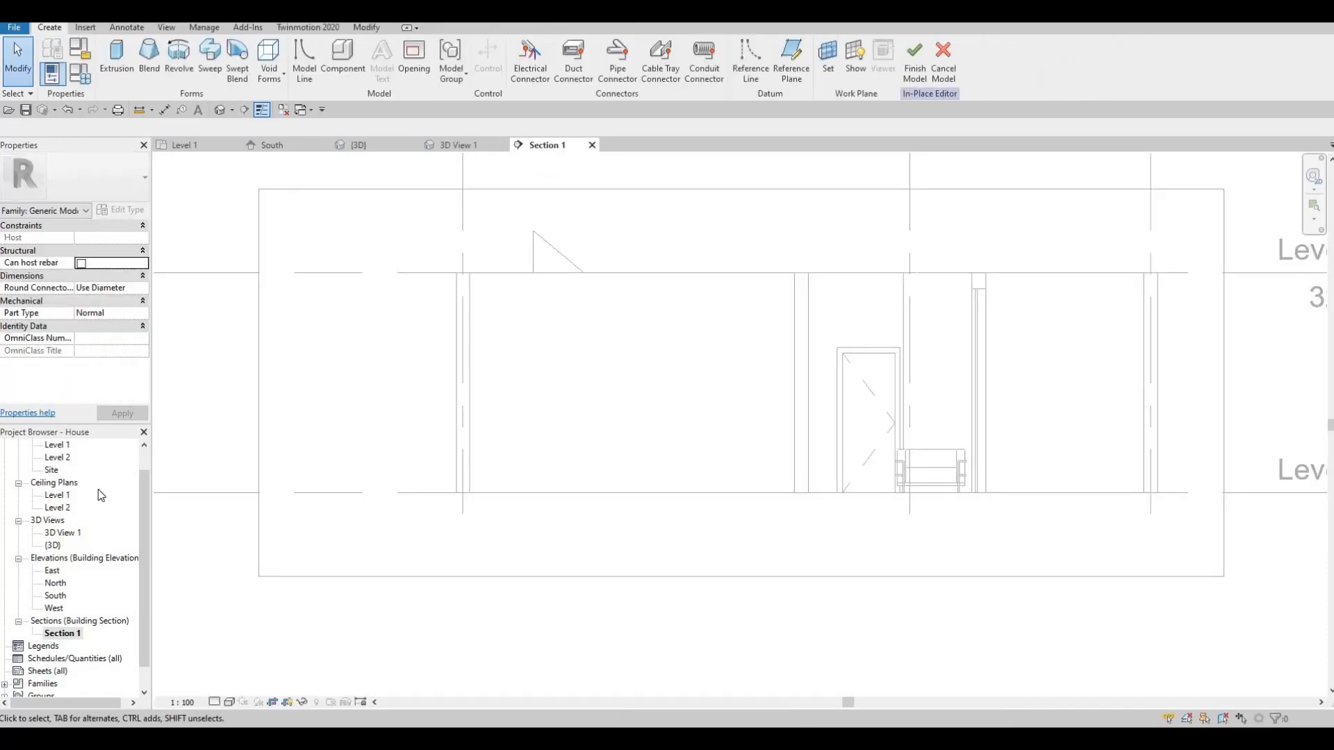
- Open the Level 1 floor plan and set the component's work plane to Level 1
{"action": "scroll", "coordinate": [53, 480], "scroll_direction": "up", "scroll_amount": 1}
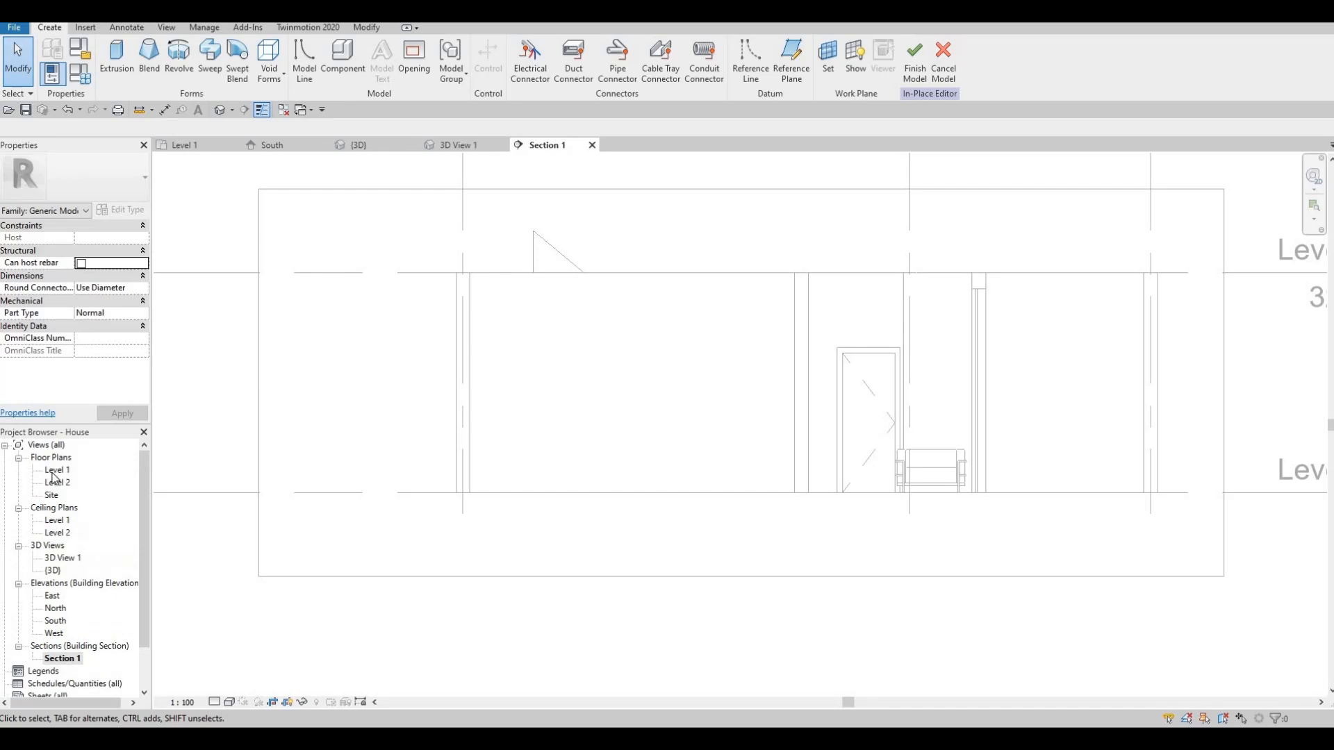
{"action": "double_click", "coordinate": [54, 471]}
{"action": "scroll", "coordinate": [576, 480], "scroll_direction": "up", "scroll_amount": 3}
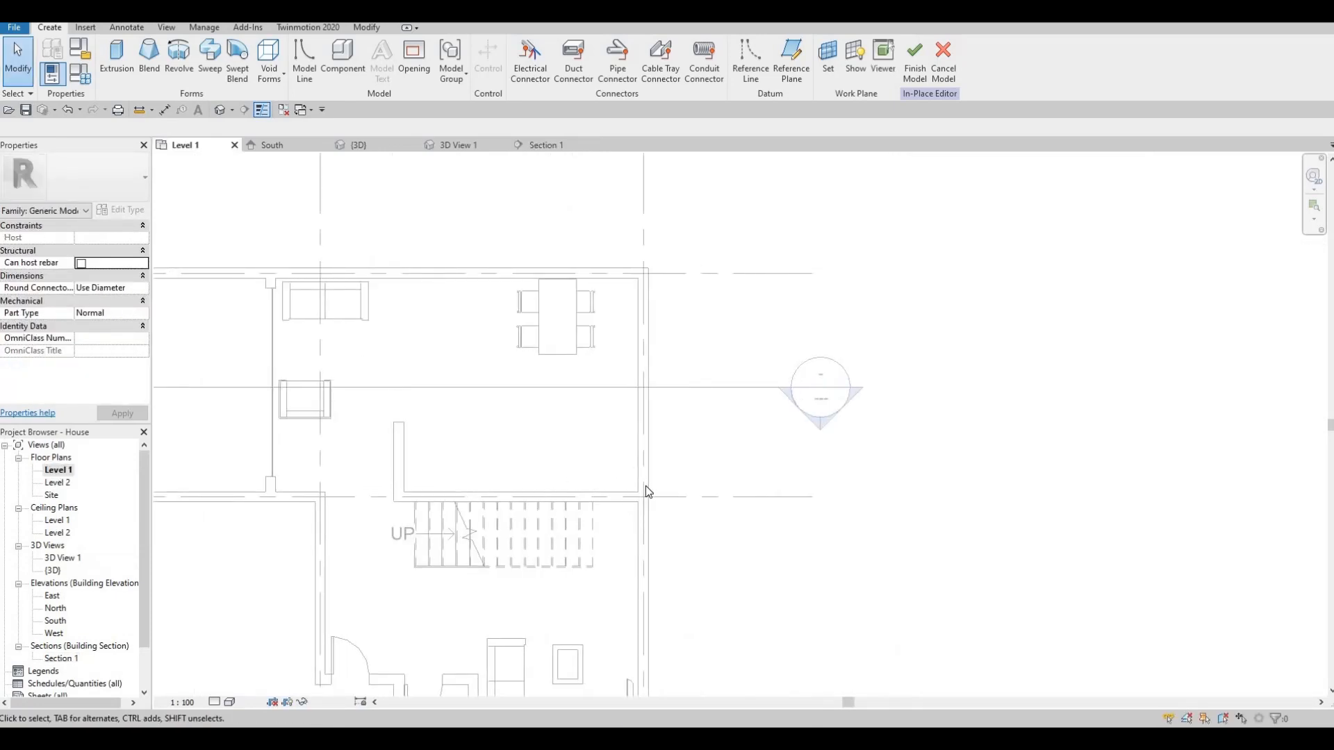
{"action": "scroll", "coordinate": [597, 436], "scroll_direction": "down", "scroll_amount": 2}
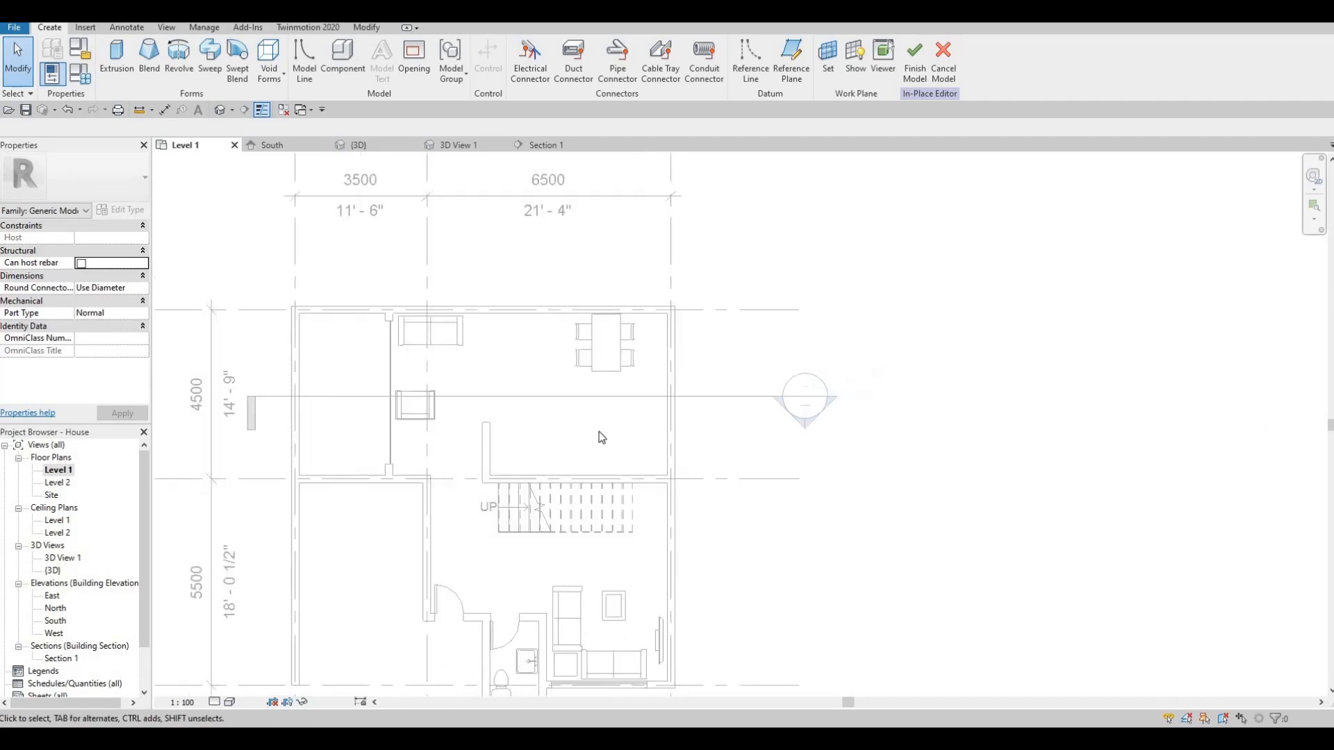
{"action": "left_click", "coordinate": [828, 57]}
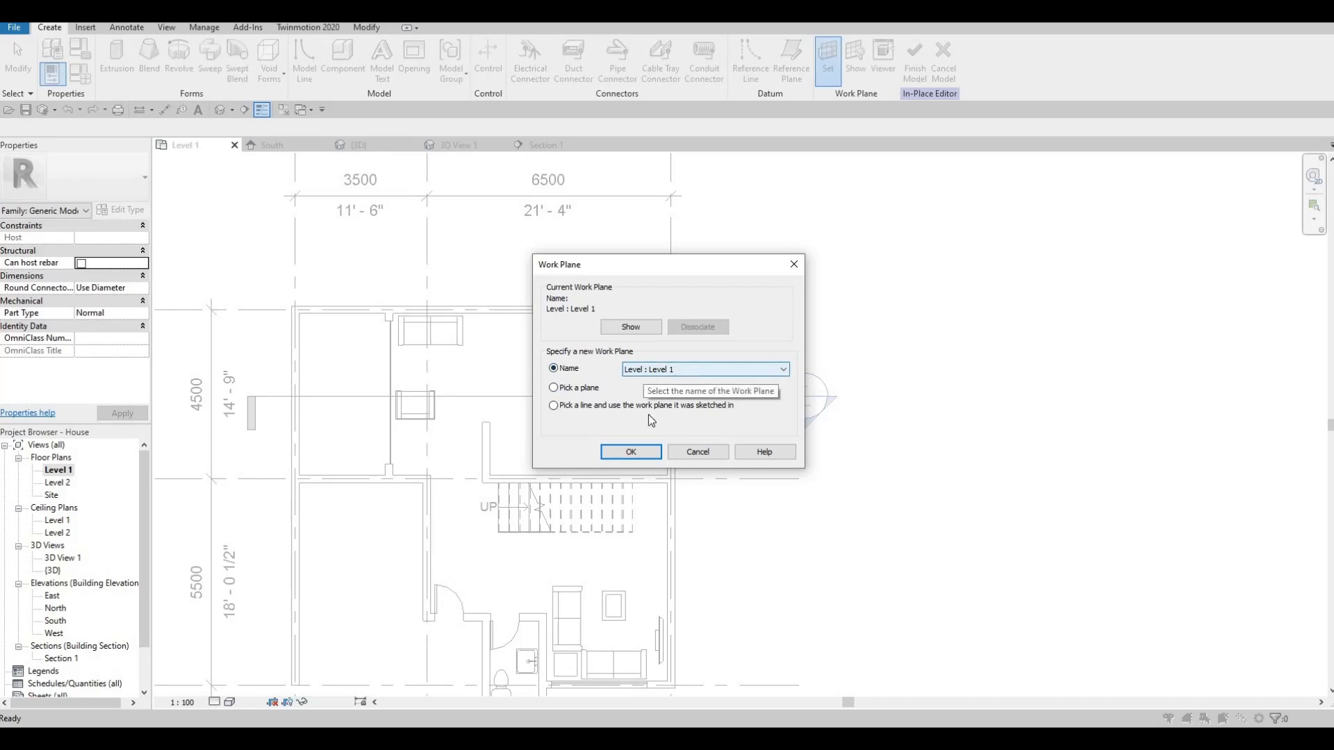
{"action": "left_click", "coordinate": [625, 457]}
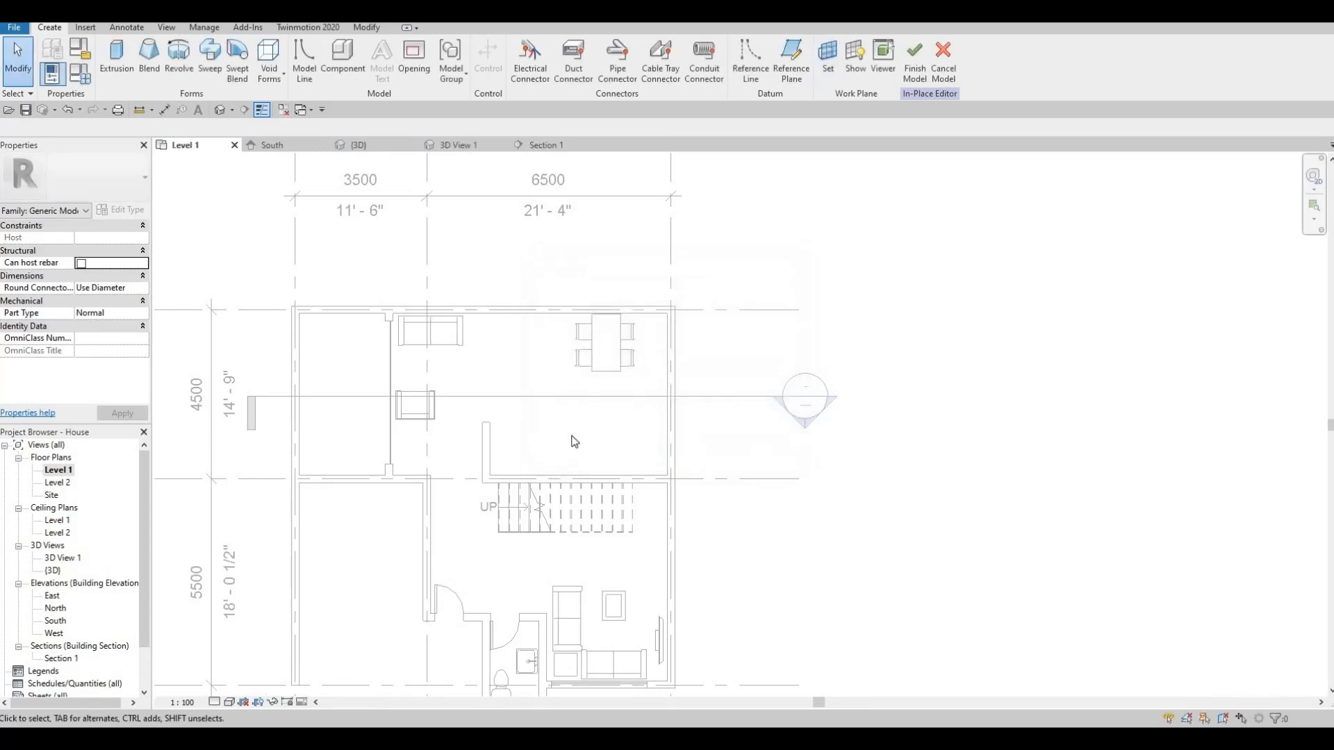
- Start an Extrusion and sketch a rectangle about 3420 by 749 mm in the dining room corner, against the wall above the stairs
{"action": "left_click", "coordinate": [117, 57]}
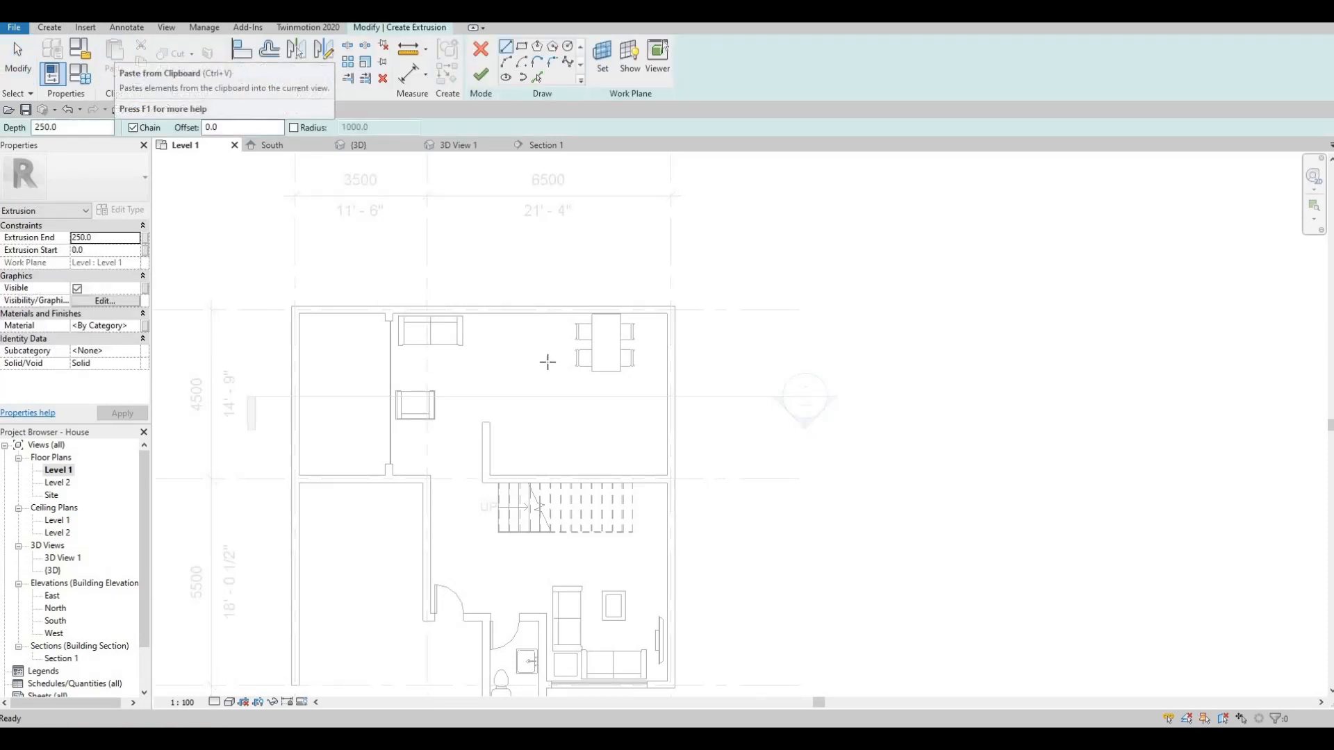
{"action": "left_click", "coordinate": [665, 477]}
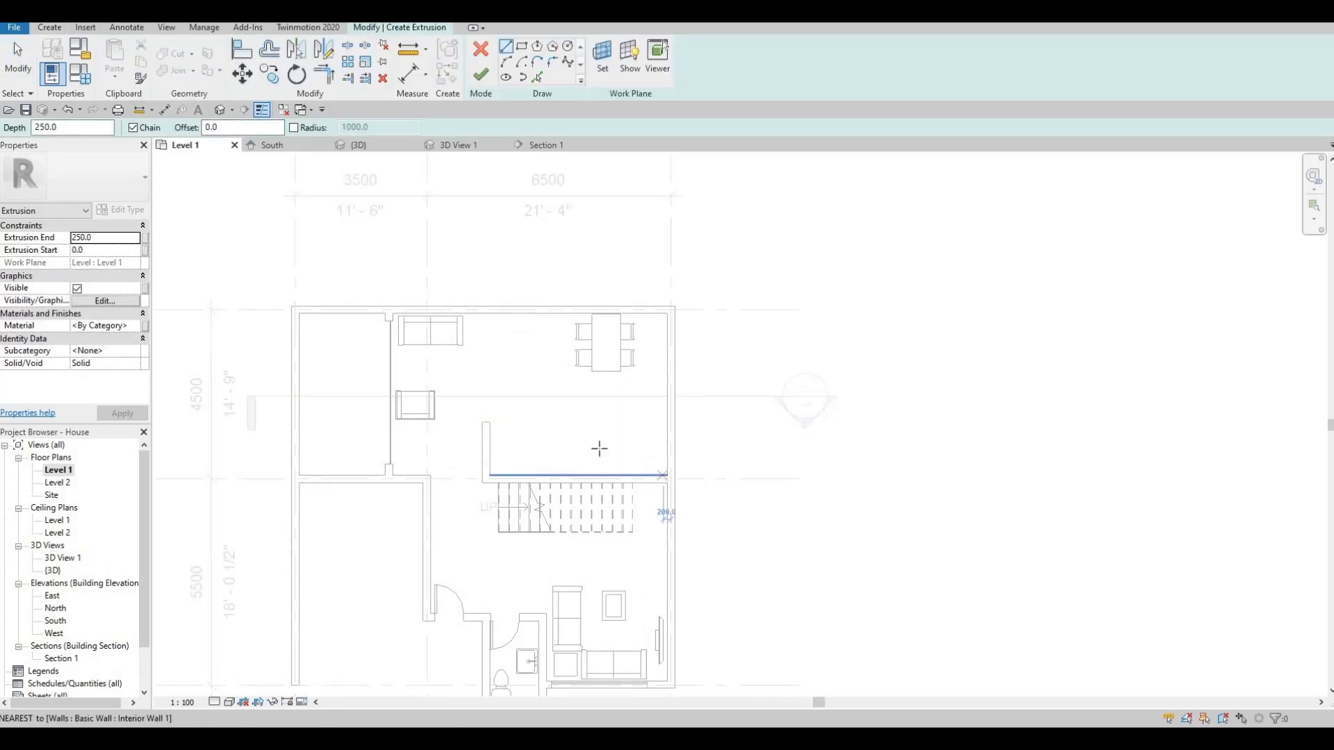
{"action": "key", "text": "Escape"}
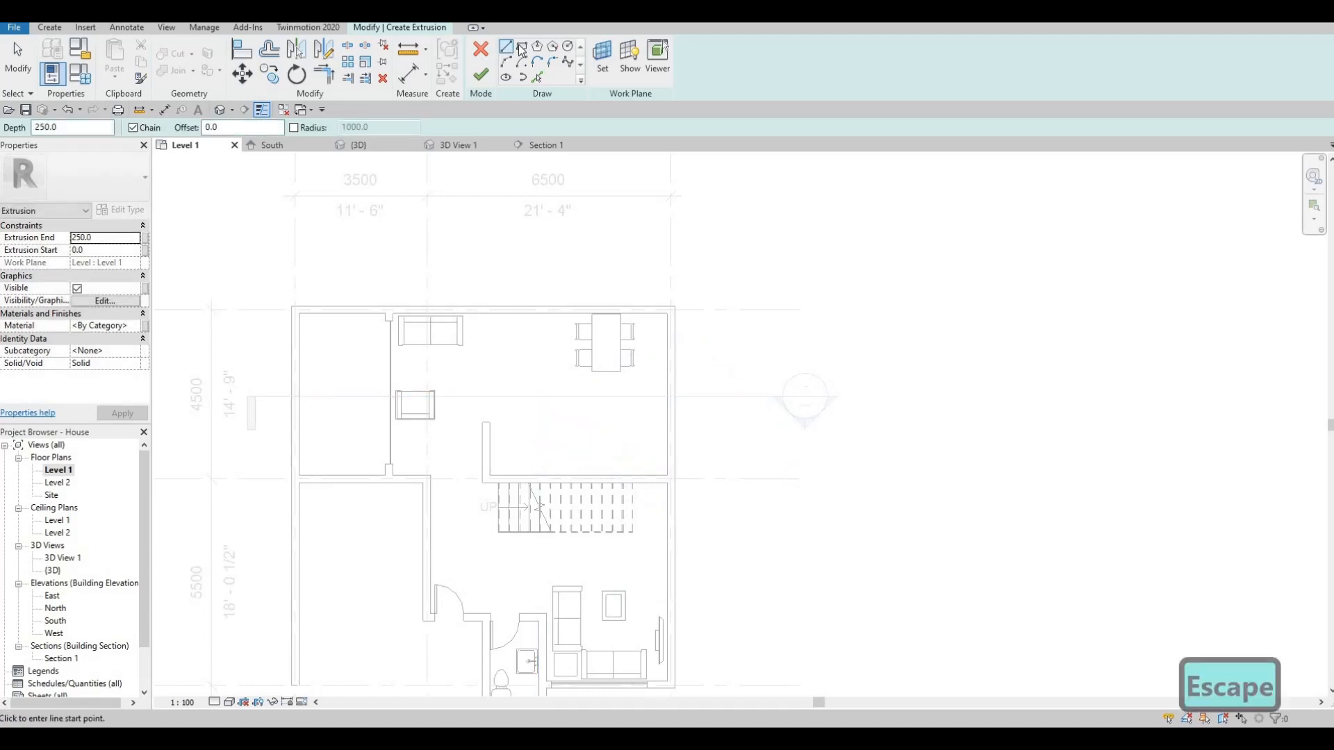
{"action": "left_click", "coordinate": [522, 47]}
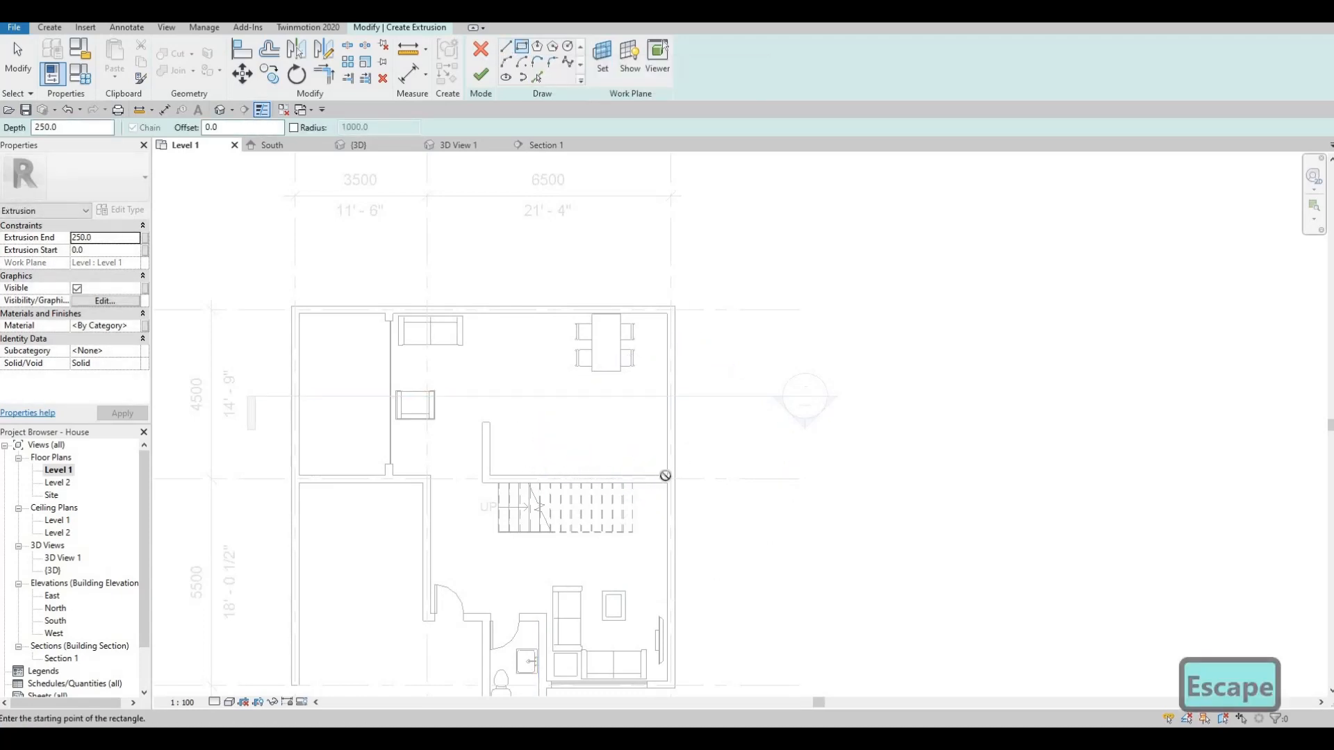
{"action": "left_click", "coordinate": [554, 449]}
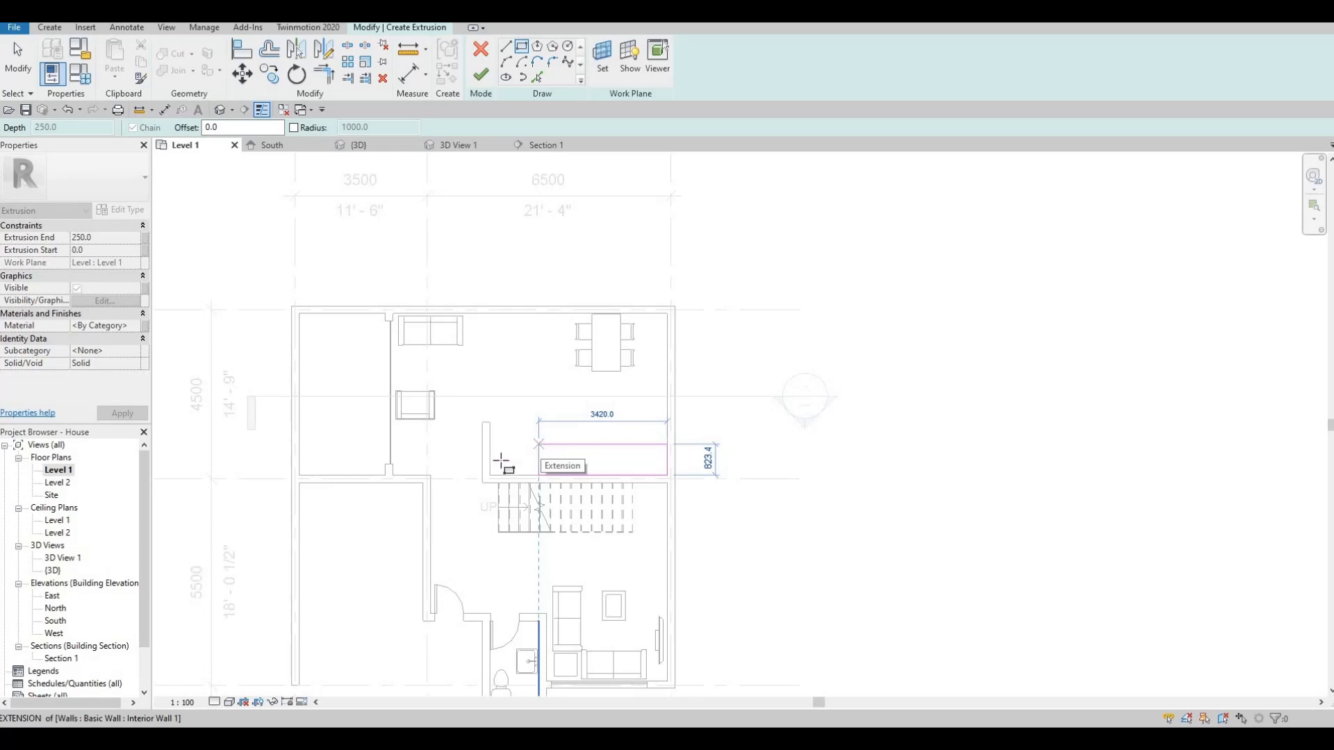
{"action": "left_click", "coordinate": [537, 448]}
{"action": "key", "text": "Escape"}
{"action": "key", "text": "Escape"}
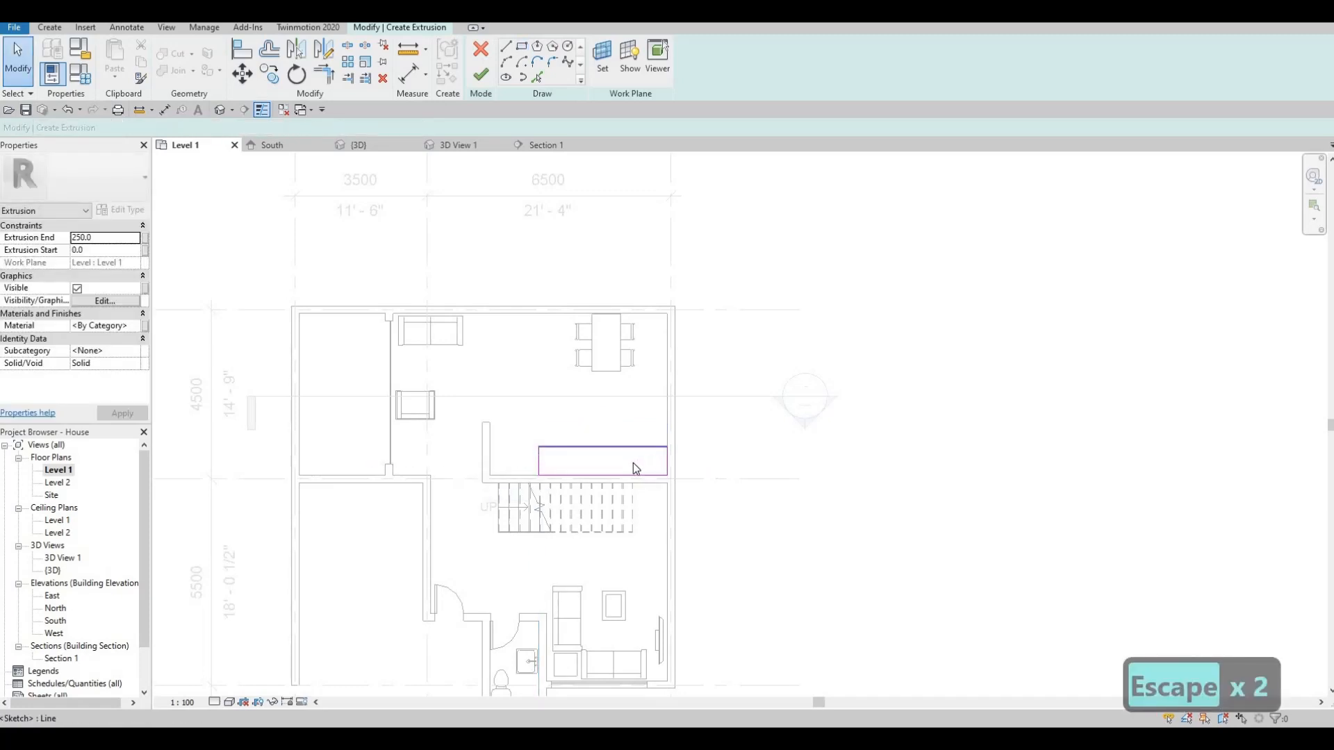
- Set the distance from the sketch rectangle's upper edge to the wall beside the stairs to 700 mm
{"action": "left_click", "coordinate": [638, 449]}
{"action": "key", "text": "Escape"}
{"action": "left_click", "coordinate": [630, 449]}
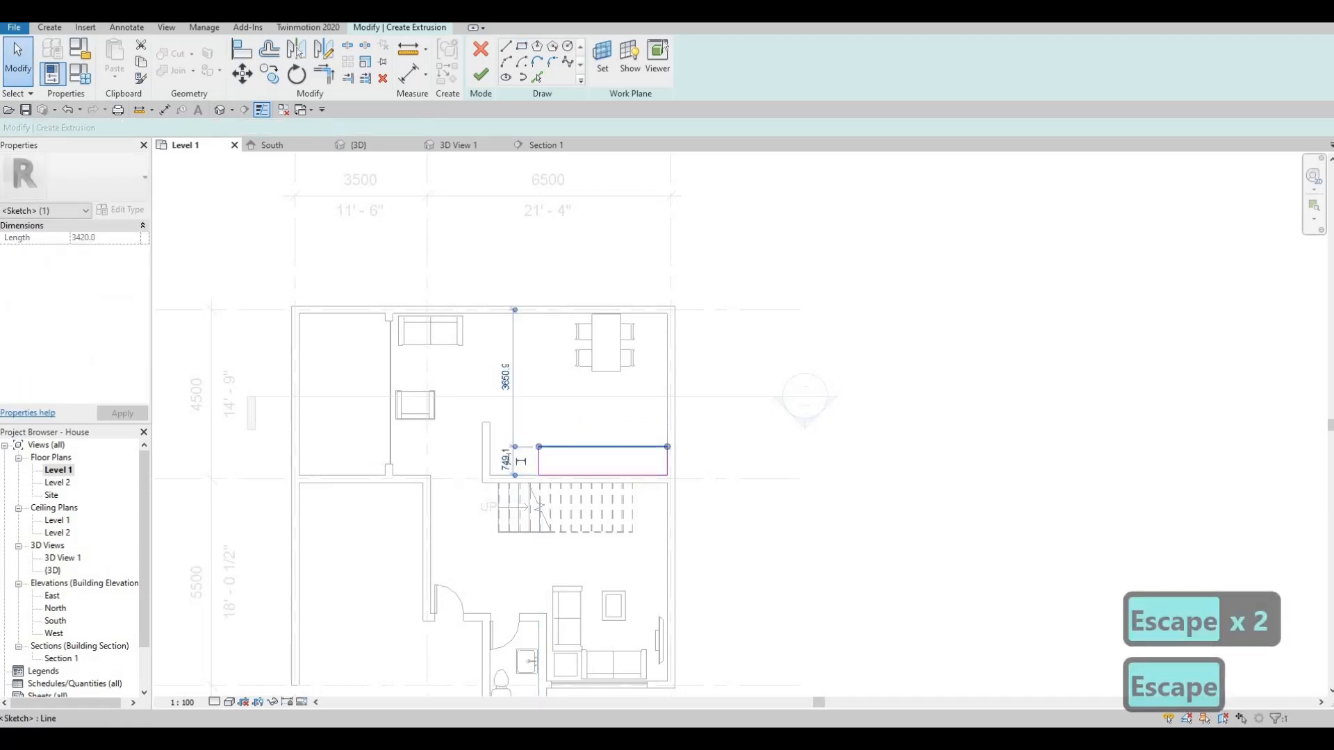
{"action": "left_click", "coordinate": [506, 459]}
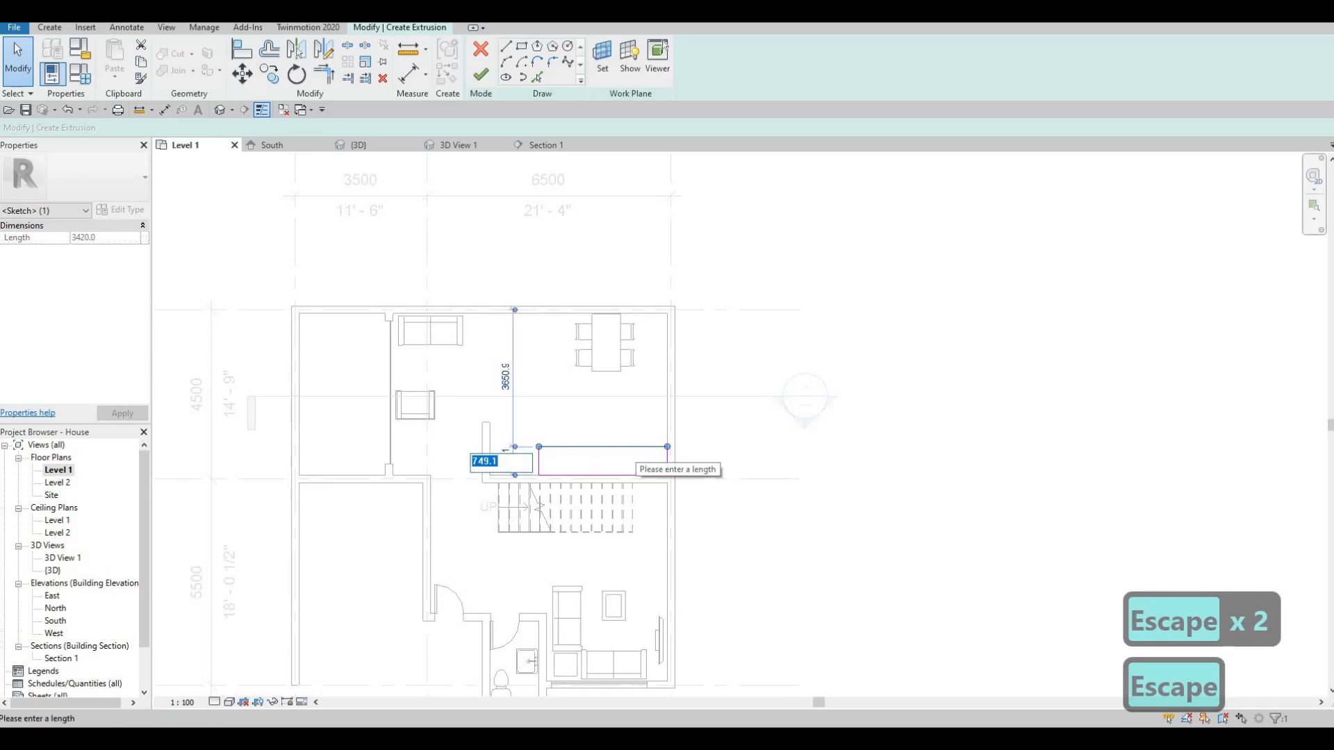
{"action": "type", "text": "700"}
{"action": "key", "text": "Return"}
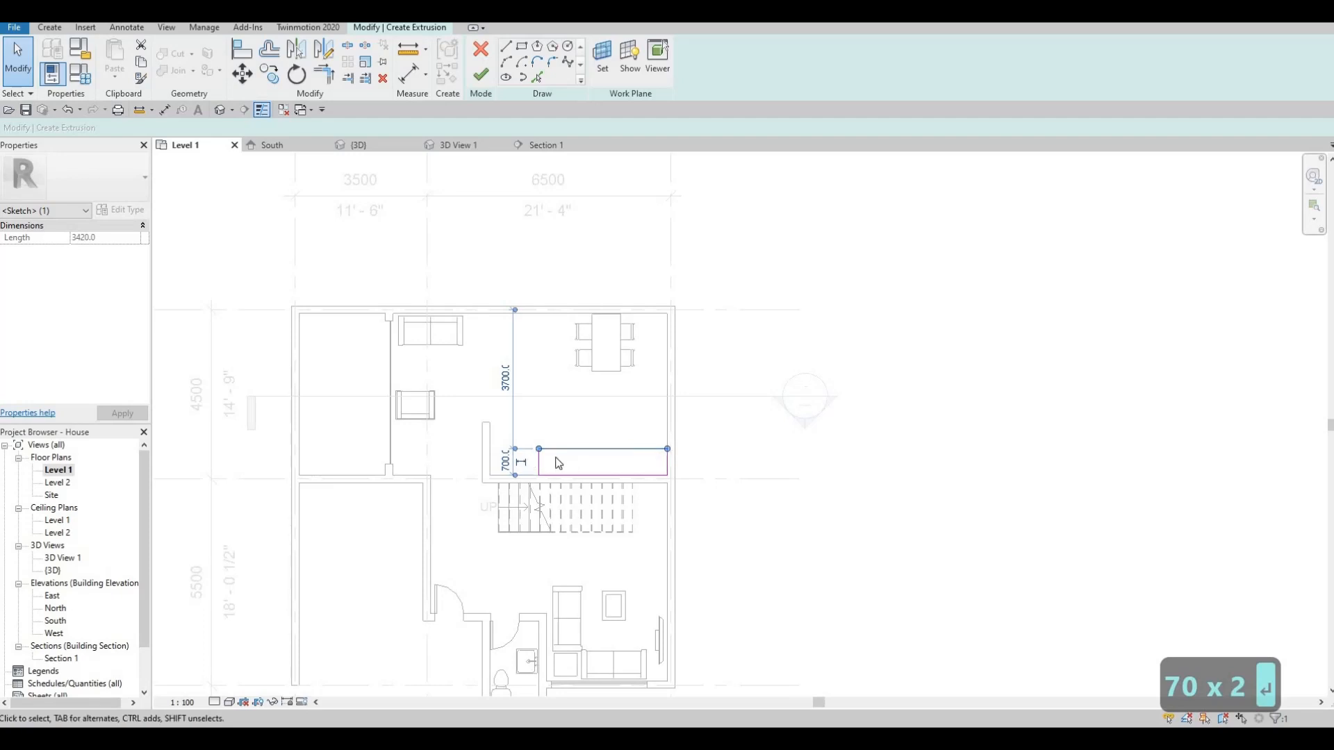
{"action": "key", "text": "Escape"}
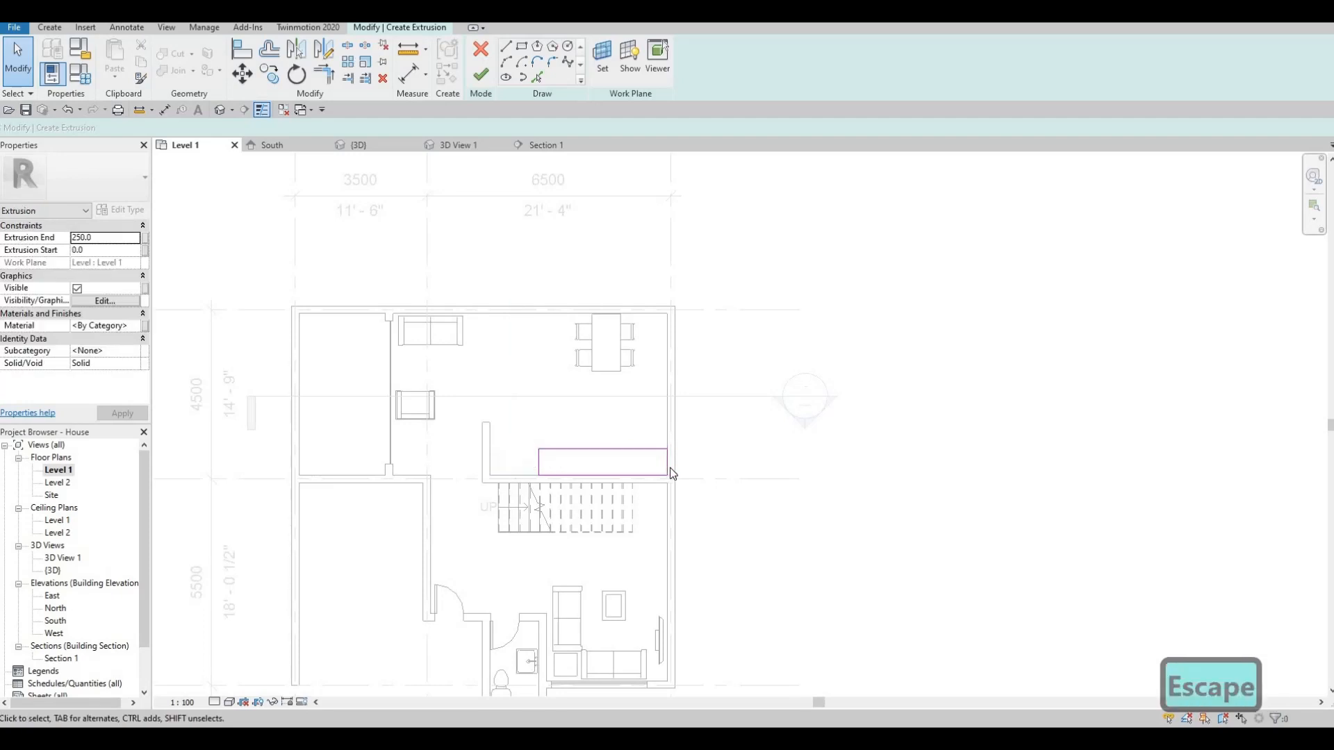
- Set the sketch rectangle's length, from its free short edge to the outer wall, to 3500 mm
{"action": "left_click", "coordinate": [541, 467]}
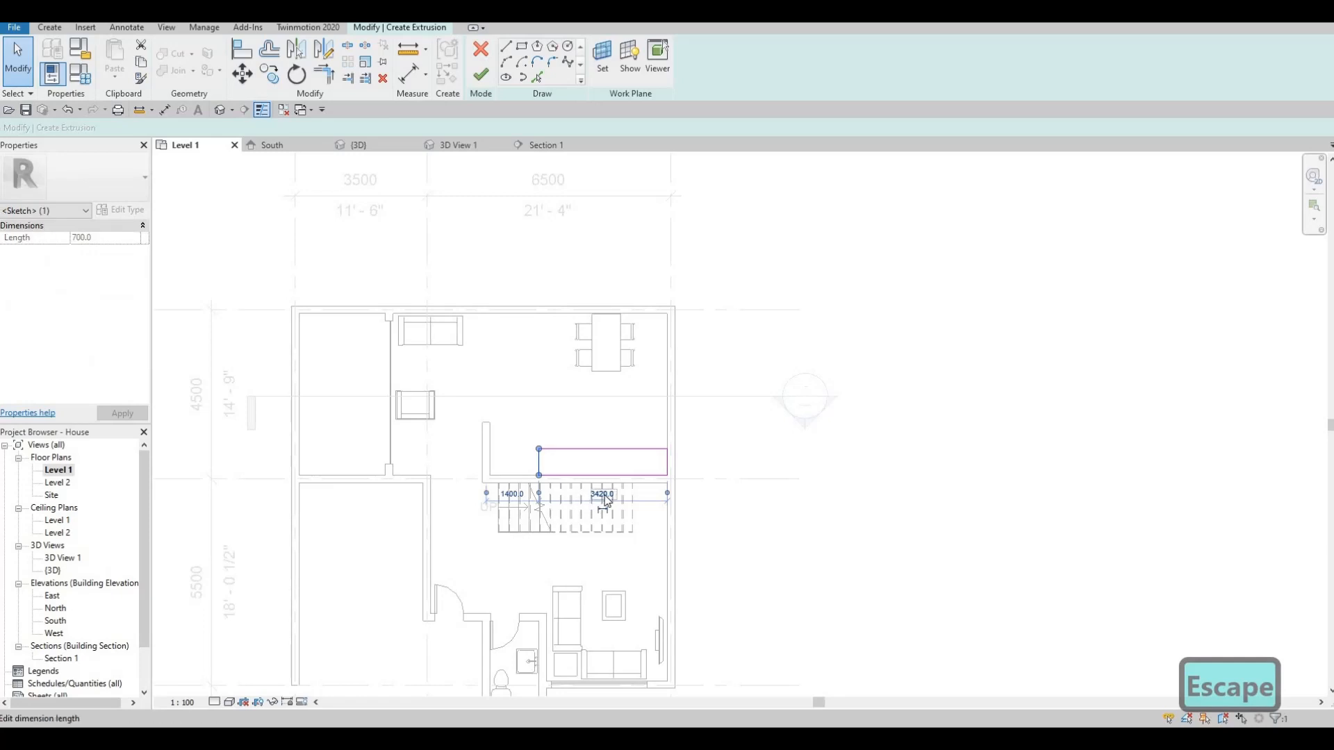
{"action": "left_click", "coordinate": [603, 495]}
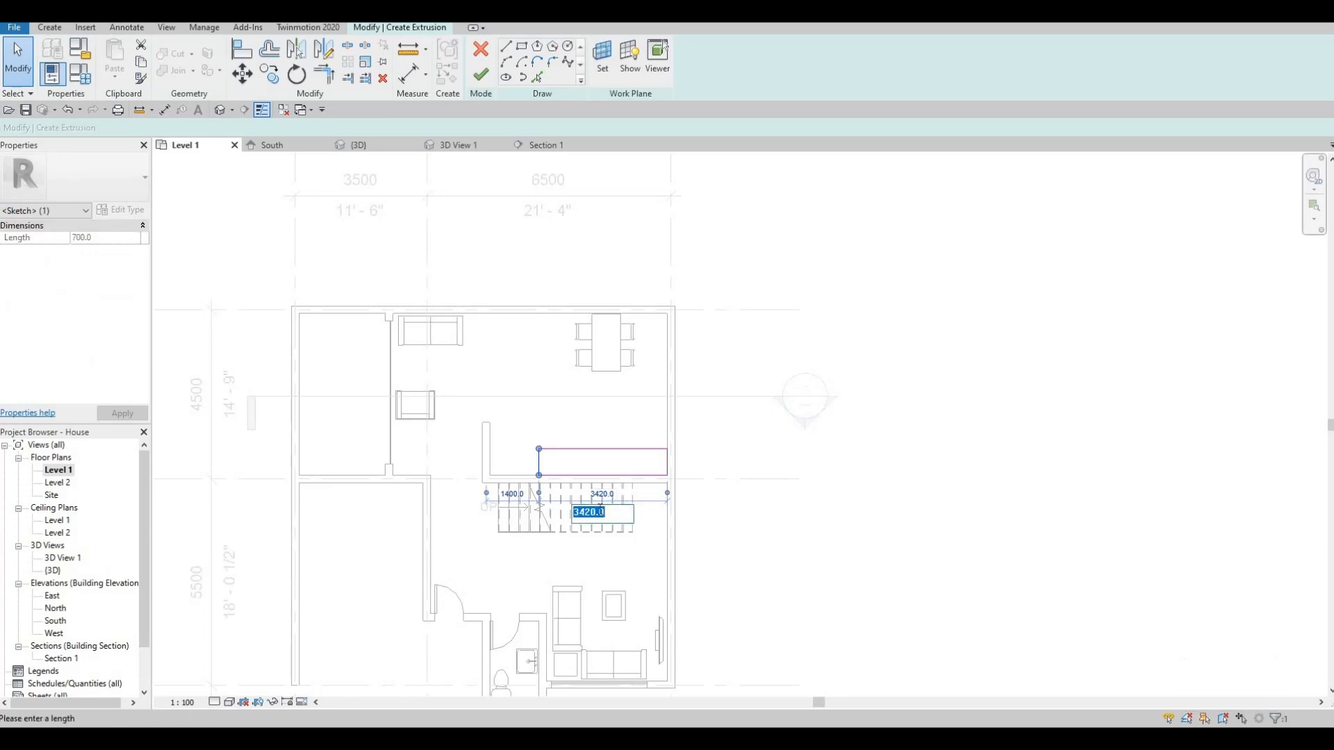
{"action": "type", "text": "350"}
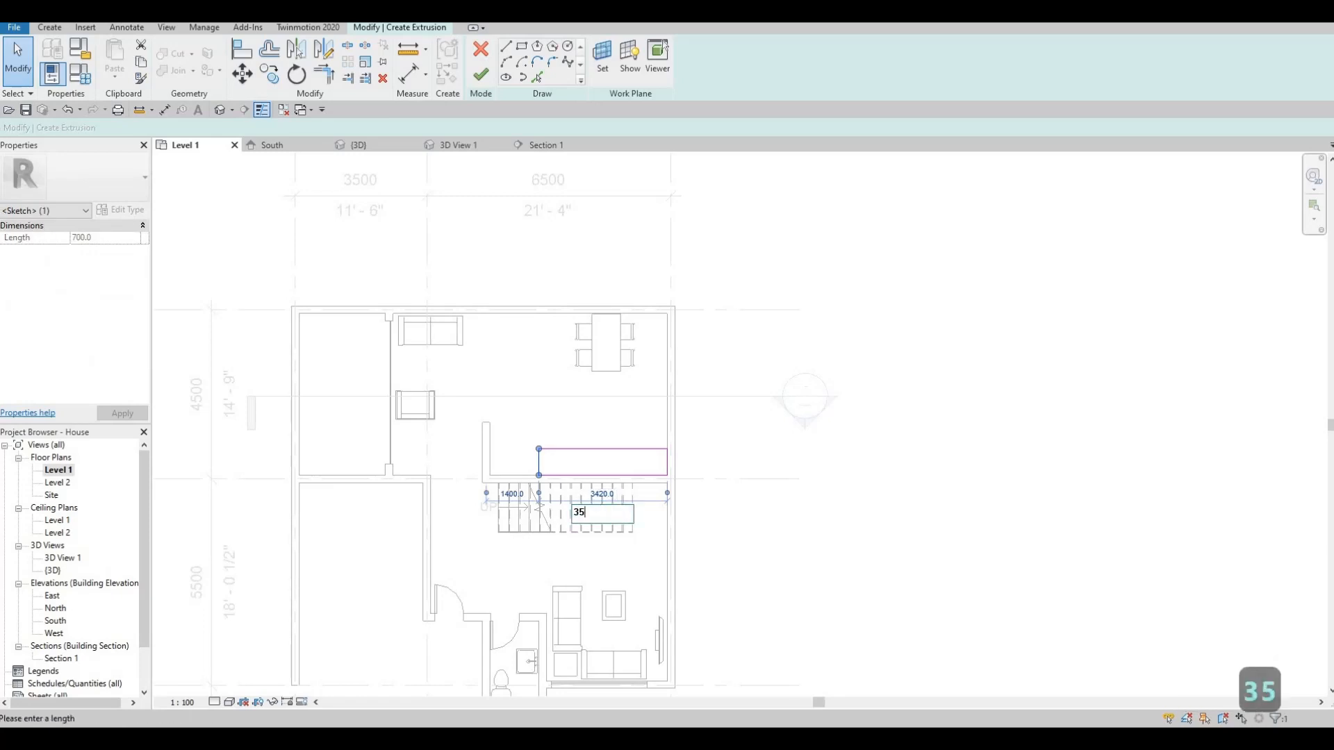
{"action": "key", "text": "Return"}
{"action": "key", "text": "Escape"}
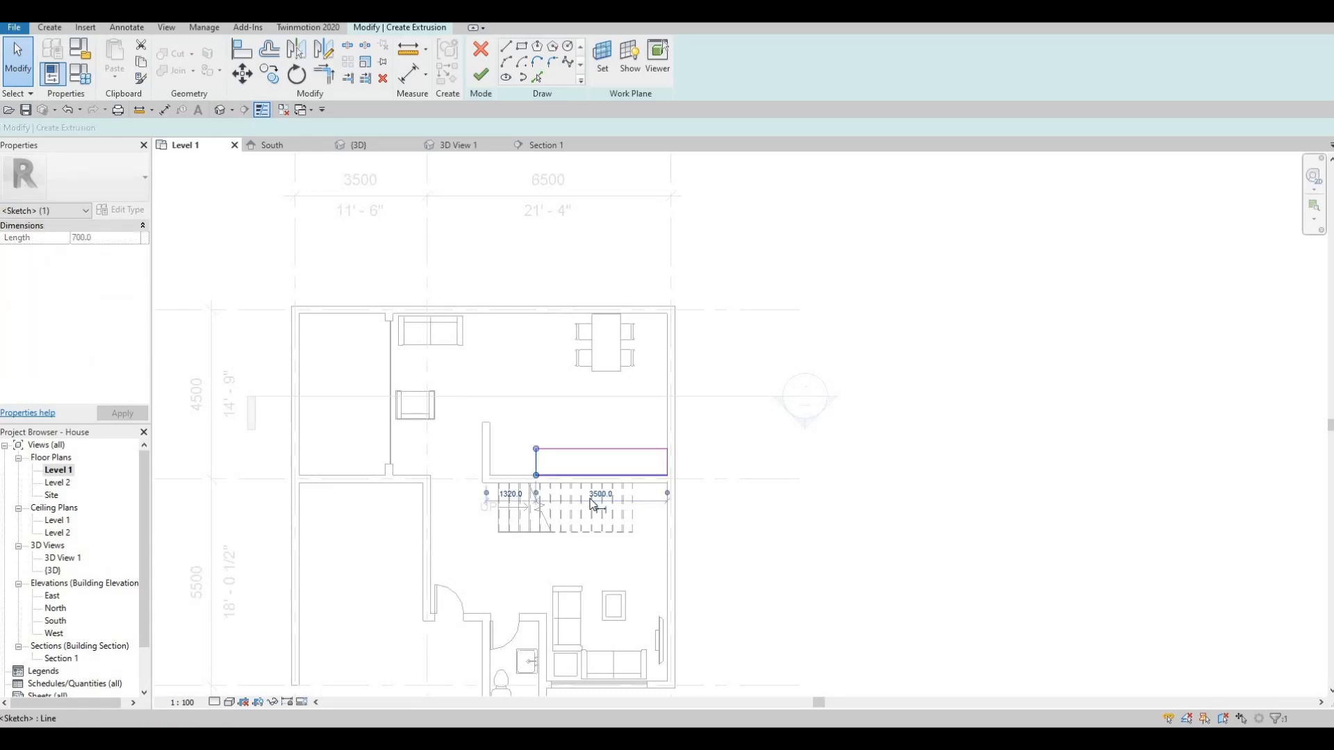
{"action": "key", "text": "Escape"}
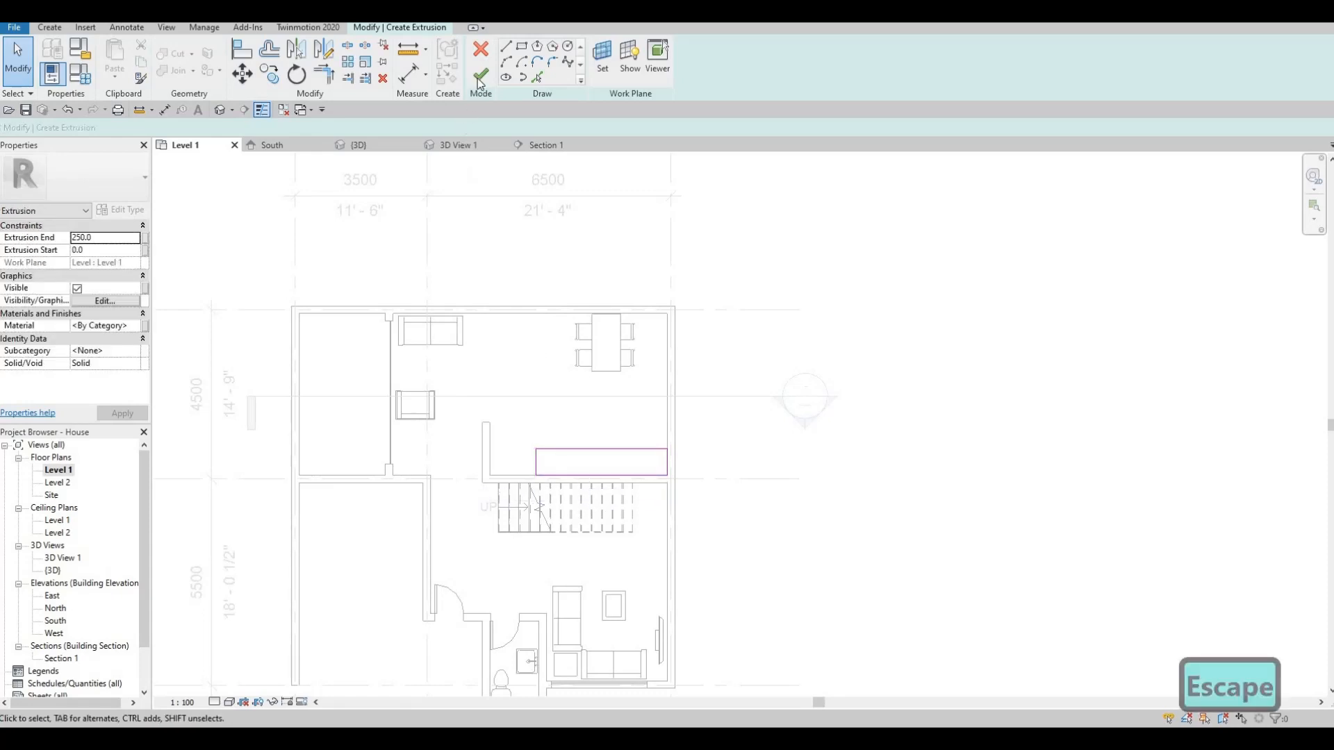
- Finish the extrusion sketch and open the Section 1 view
{"action": "left_click", "coordinate": [481, 78]}
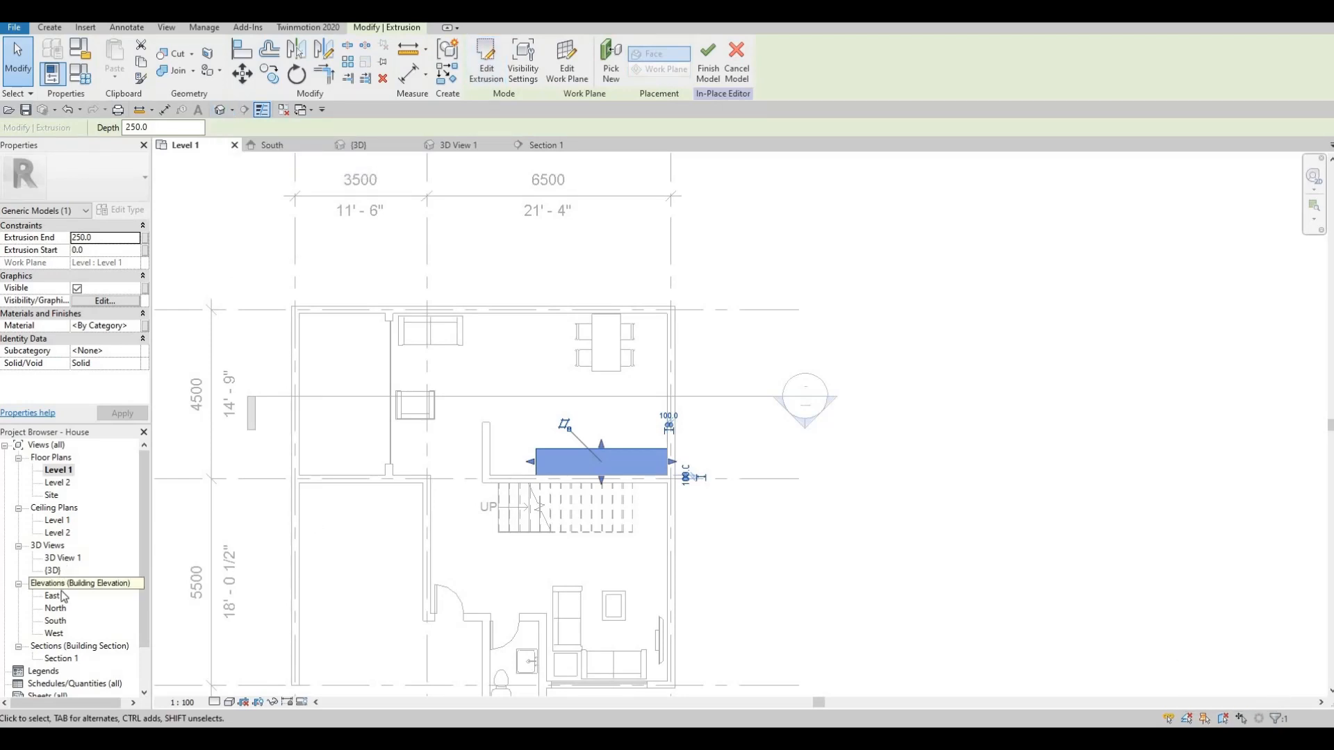
{"action": "double_click", "coordinate": [73, 659]}
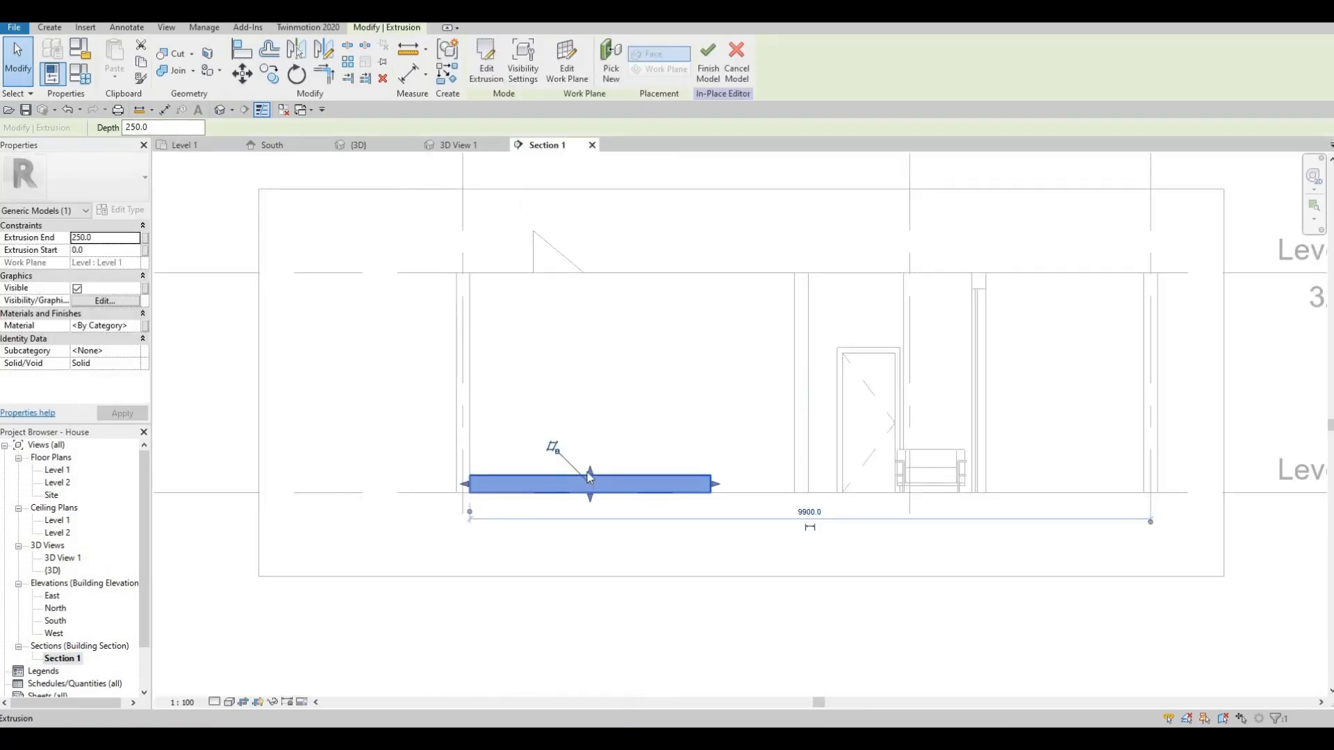
- Lower the extrusion's top face with its shape handle to a height of about 40 mm
{"action": "left_click_drag", "start_coordinate": [587, 477], "coordinate": [612, 526]}
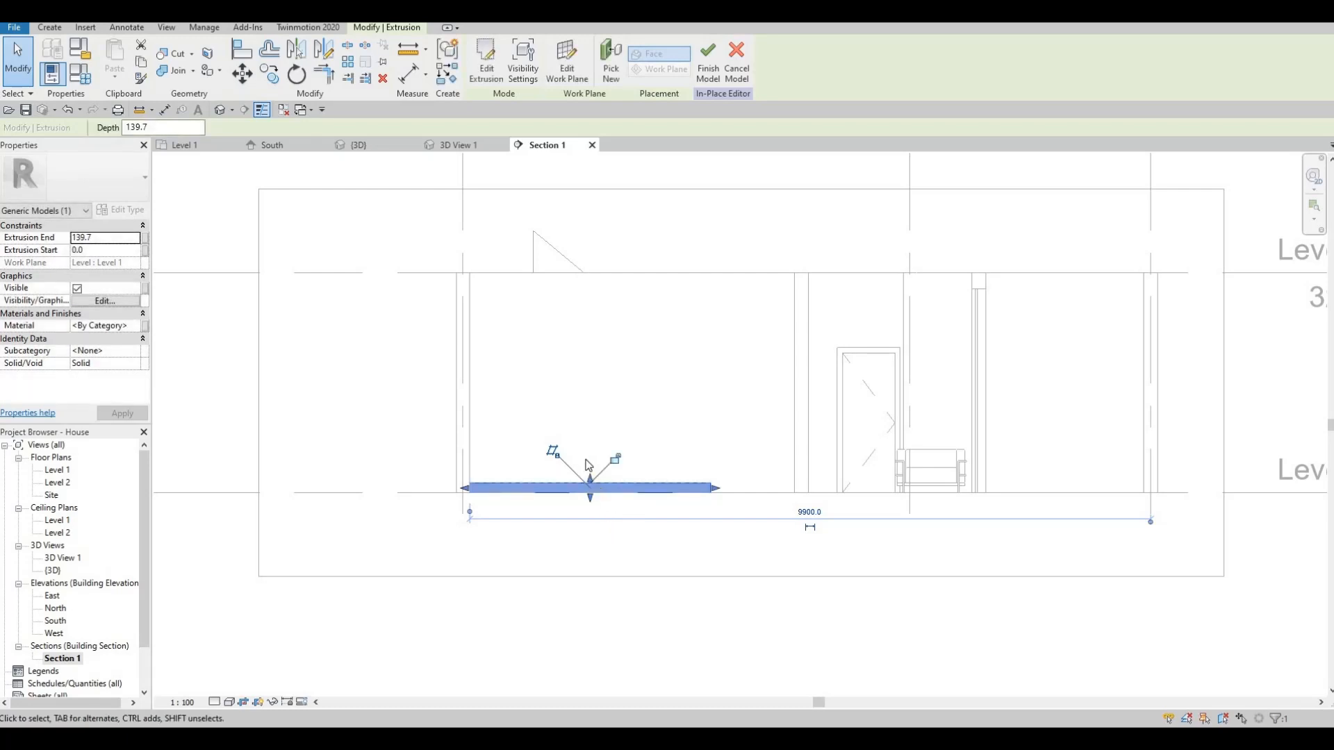
{"action": "middle_click_drag", "start_coordinate": [587, 457], "coordinate": [580, 426]}
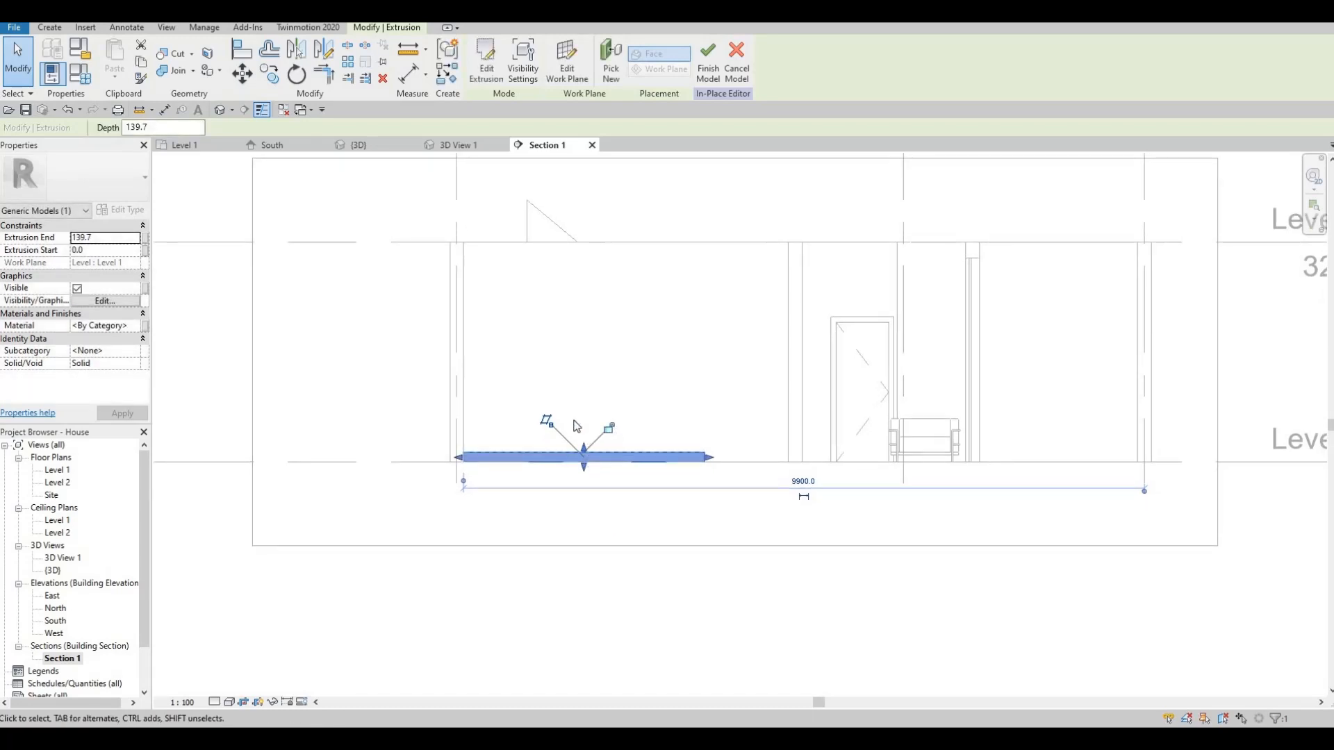
{"action": "scroll", "coordinate": [589, 449], "scroll_direction": "up", "scroll_amount": 2}
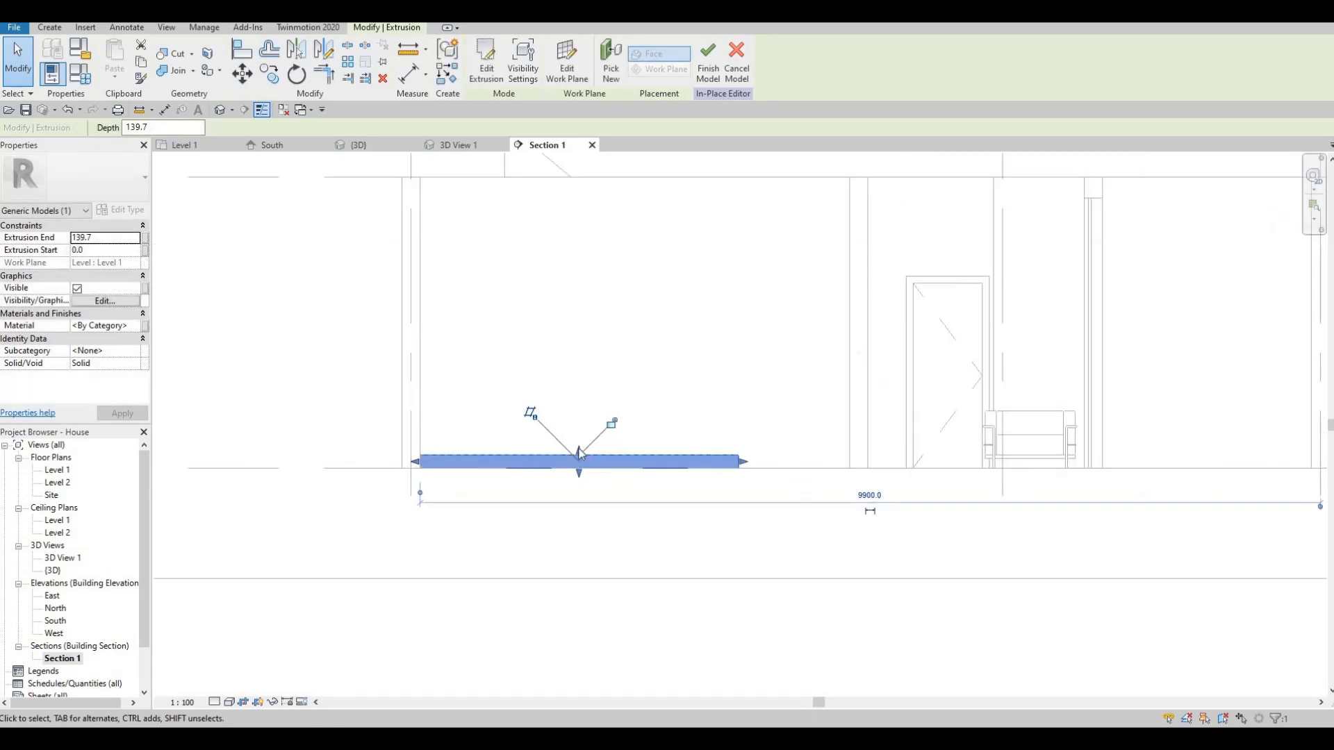
{"action": "left_click_drag", "start_coordinate": [578, 456], "coordinate": [580, 467]}
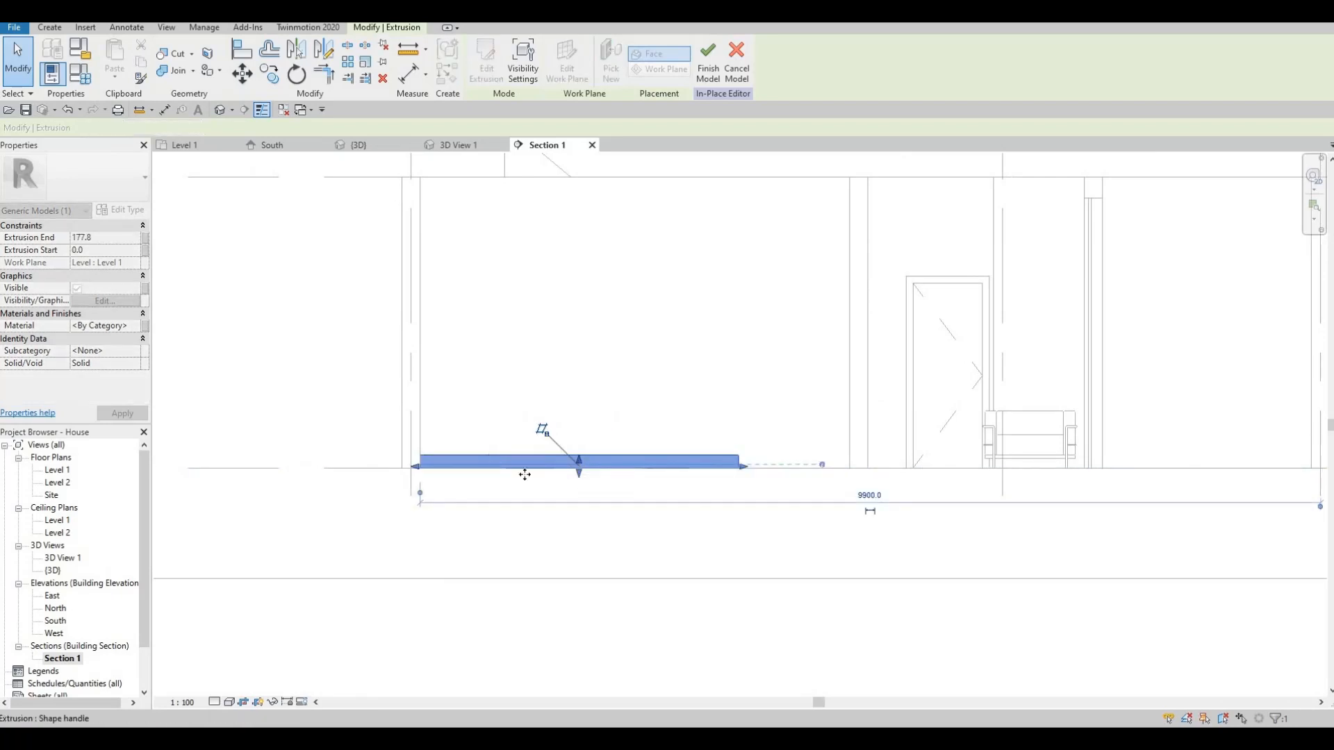
- Set the selected extrusion's Extrusion End to 100 mm
{"action": "left_click", "coordinate": [105, 237]}
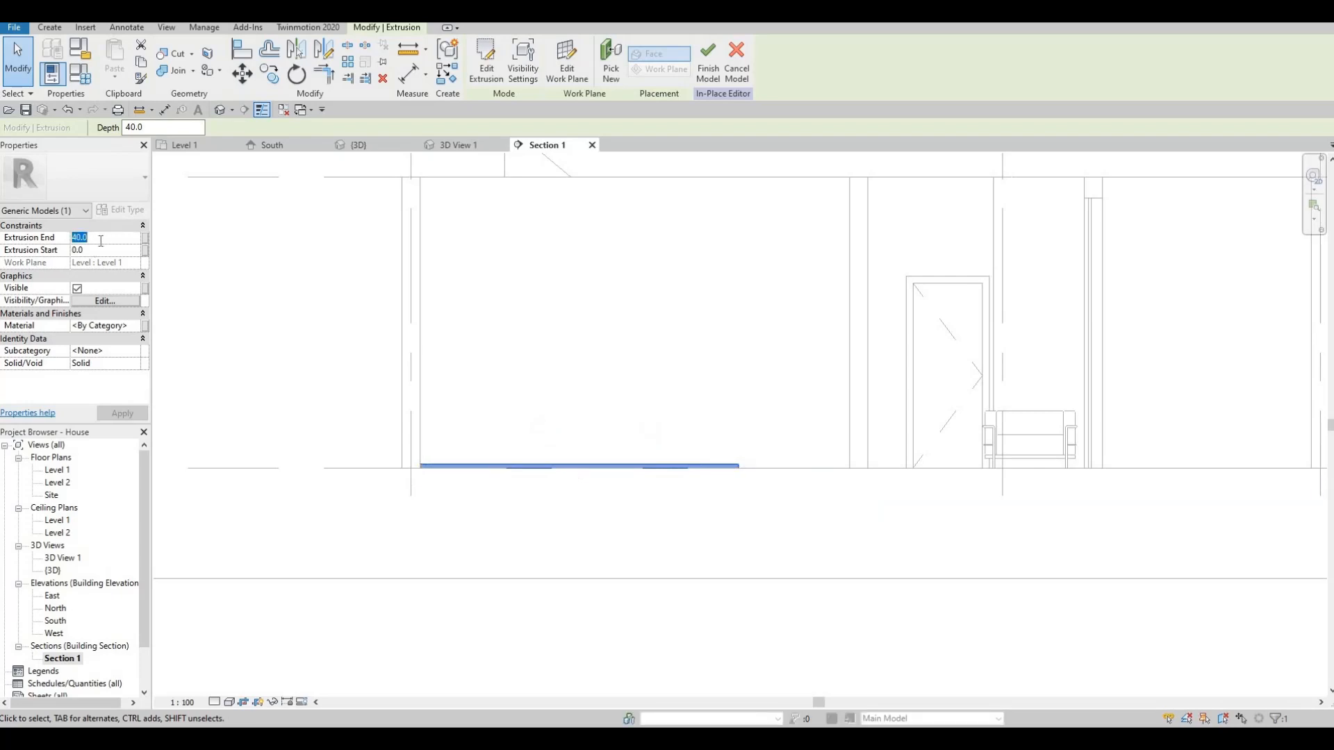
{"action": "type", "text": "100"}
{"action": "key", "text": "Return"}
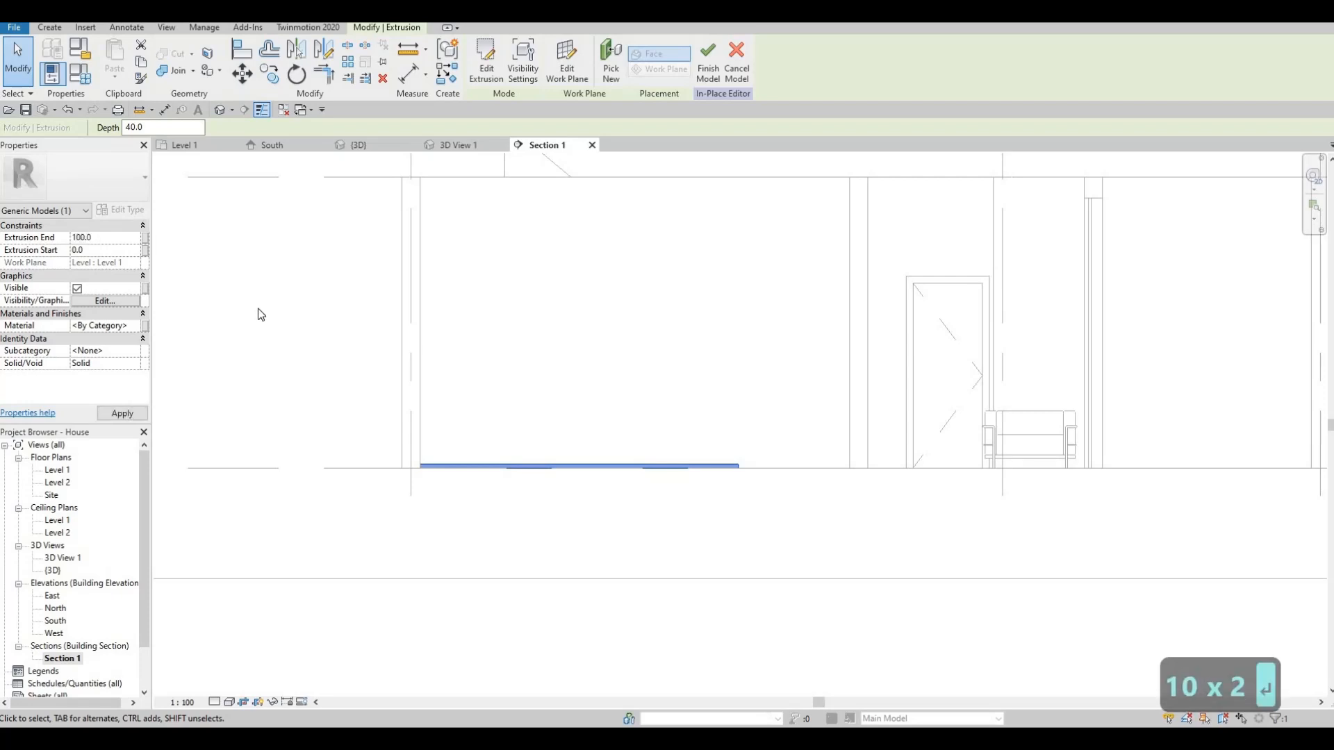
- Finish the model, reopen it for in-place editing, and assign the Laminate, Ivory, Matte material to the base extrusion
{"action": "left_click", "coordinate": [567, 458]}
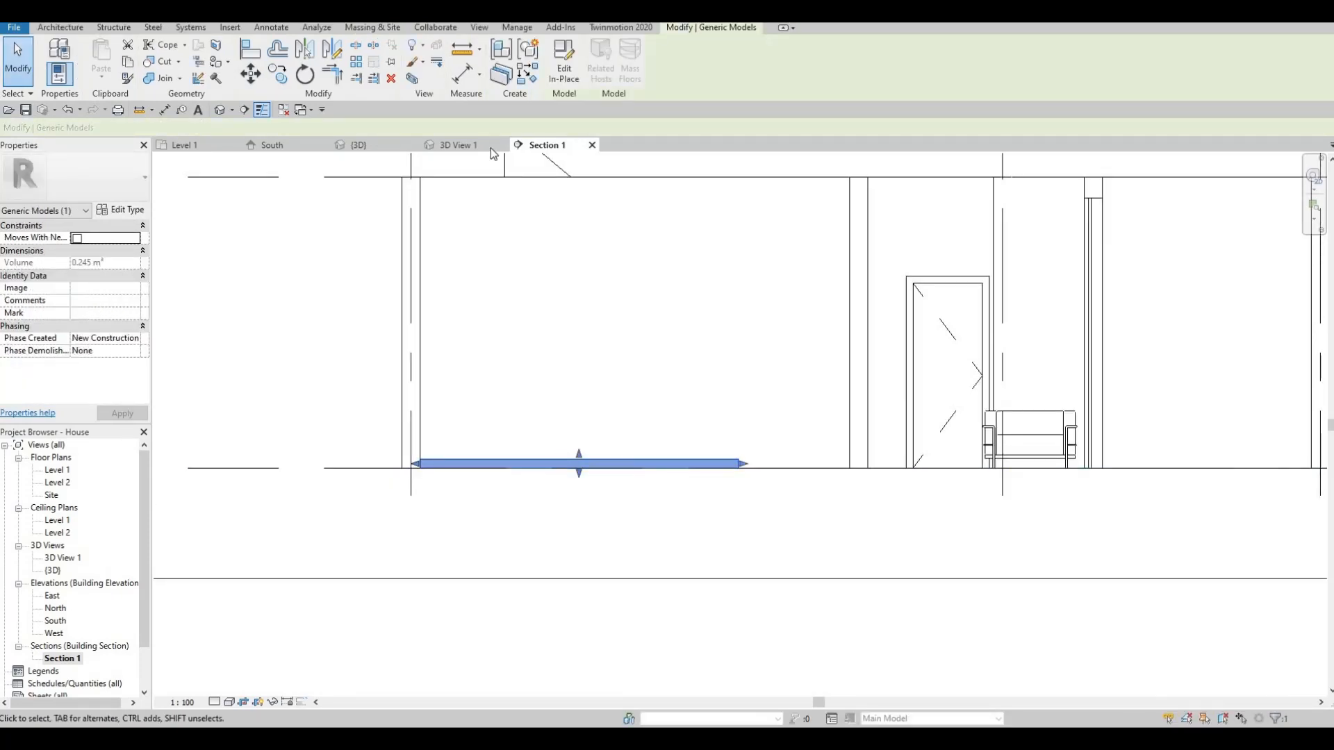
{"action": "left_click", "coordinate": [559, 73]}
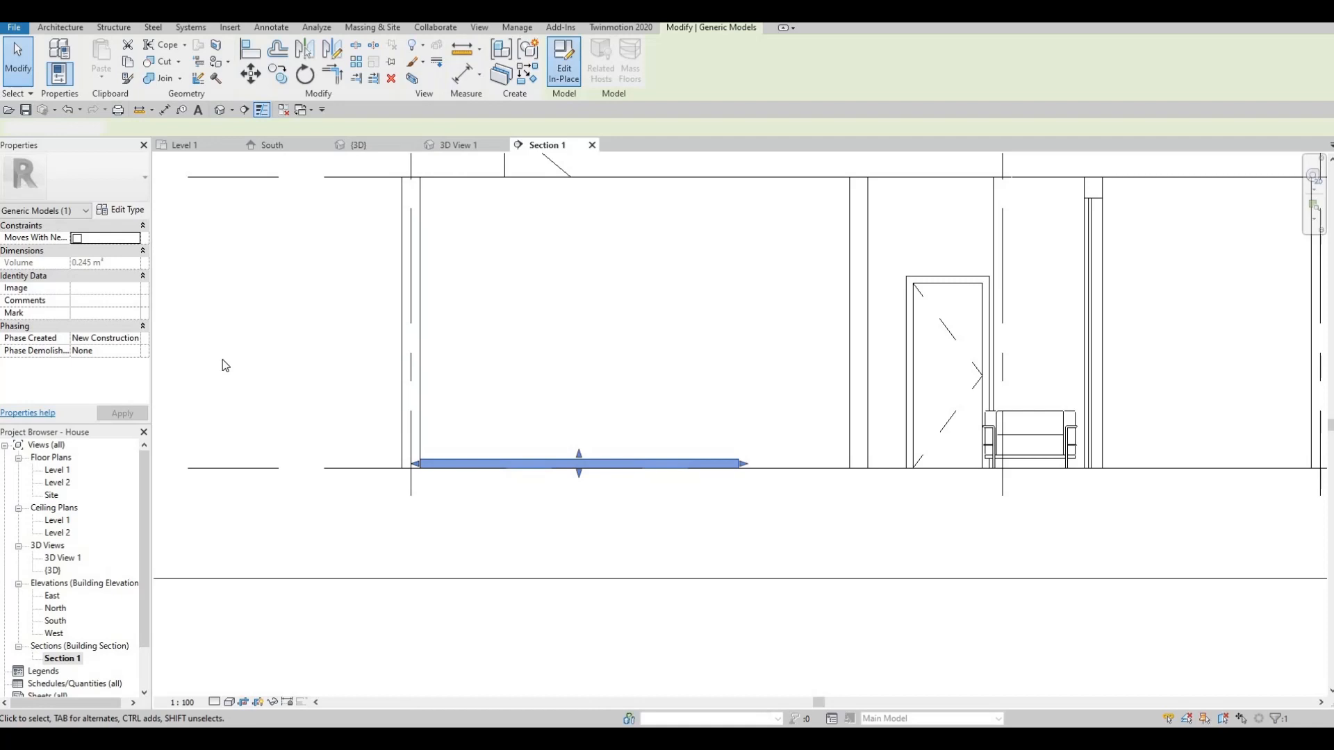
{"action": "left_click", "coordinate": [502, 463]}
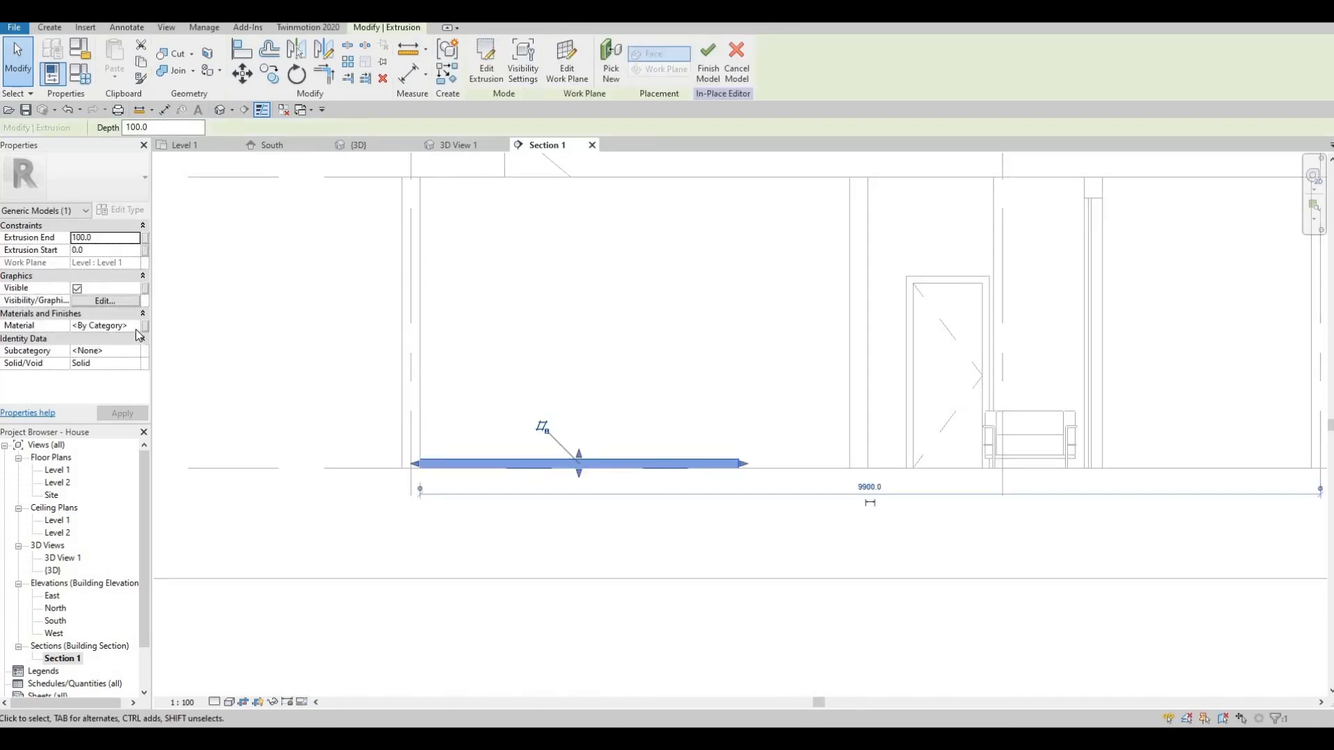
{"action": "left_click", "coordinate": [135, 328]}
{"action": "left_click", "coordinate": [135, 330]}
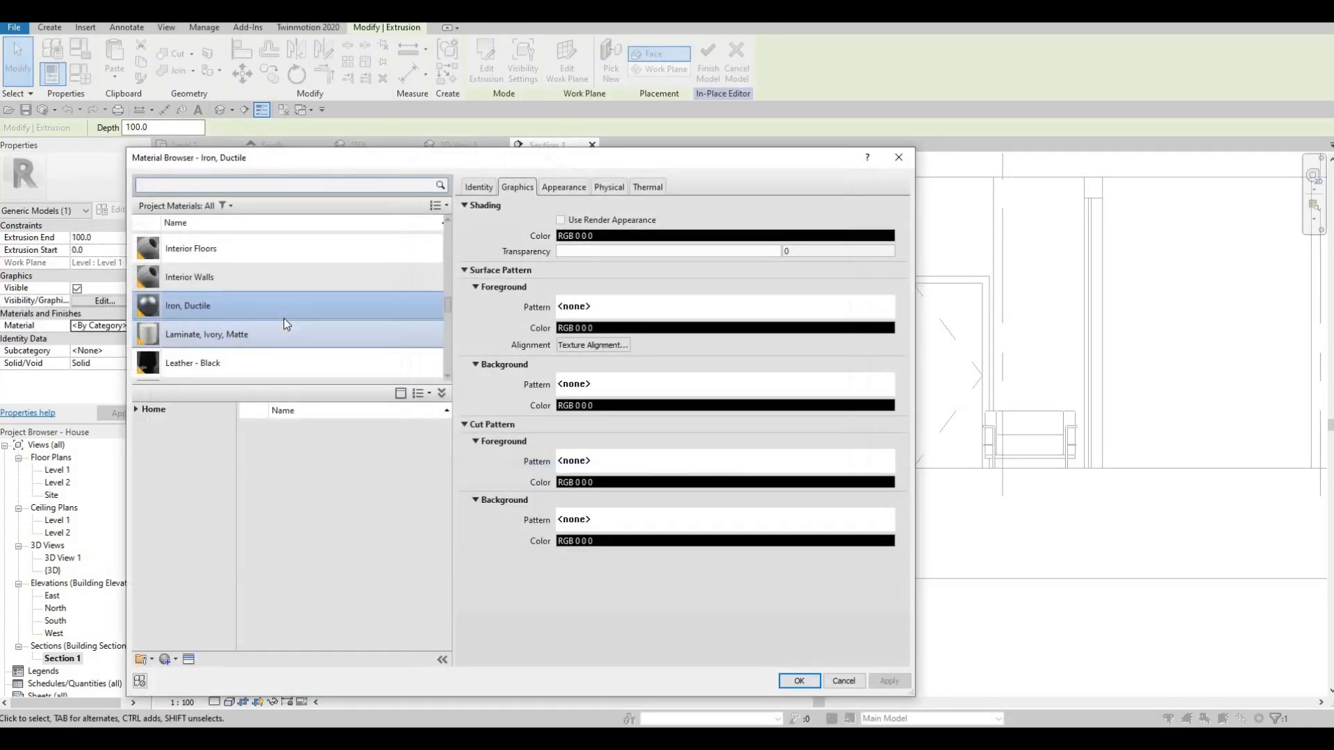
{"action": "left_click", "coordinate": [228, 336]}
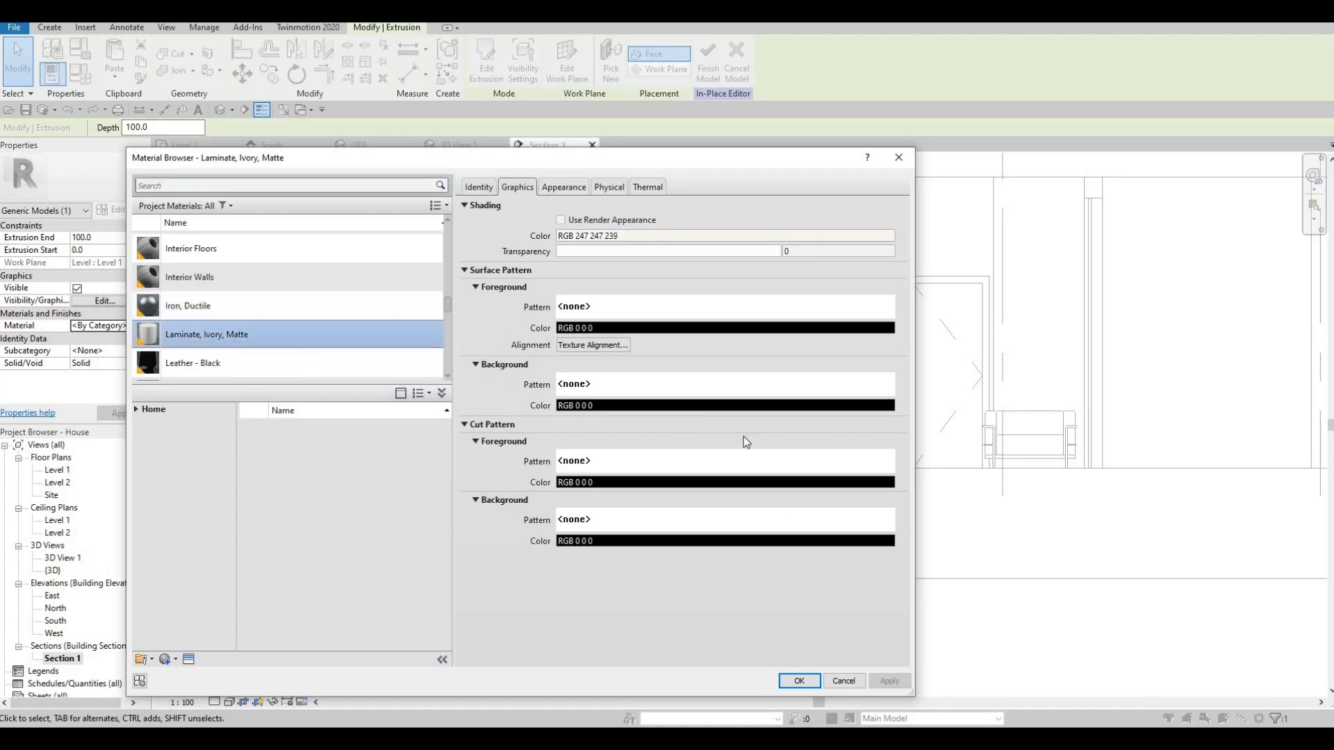
{"action": "left_click", "coordinate": [799, 682]}
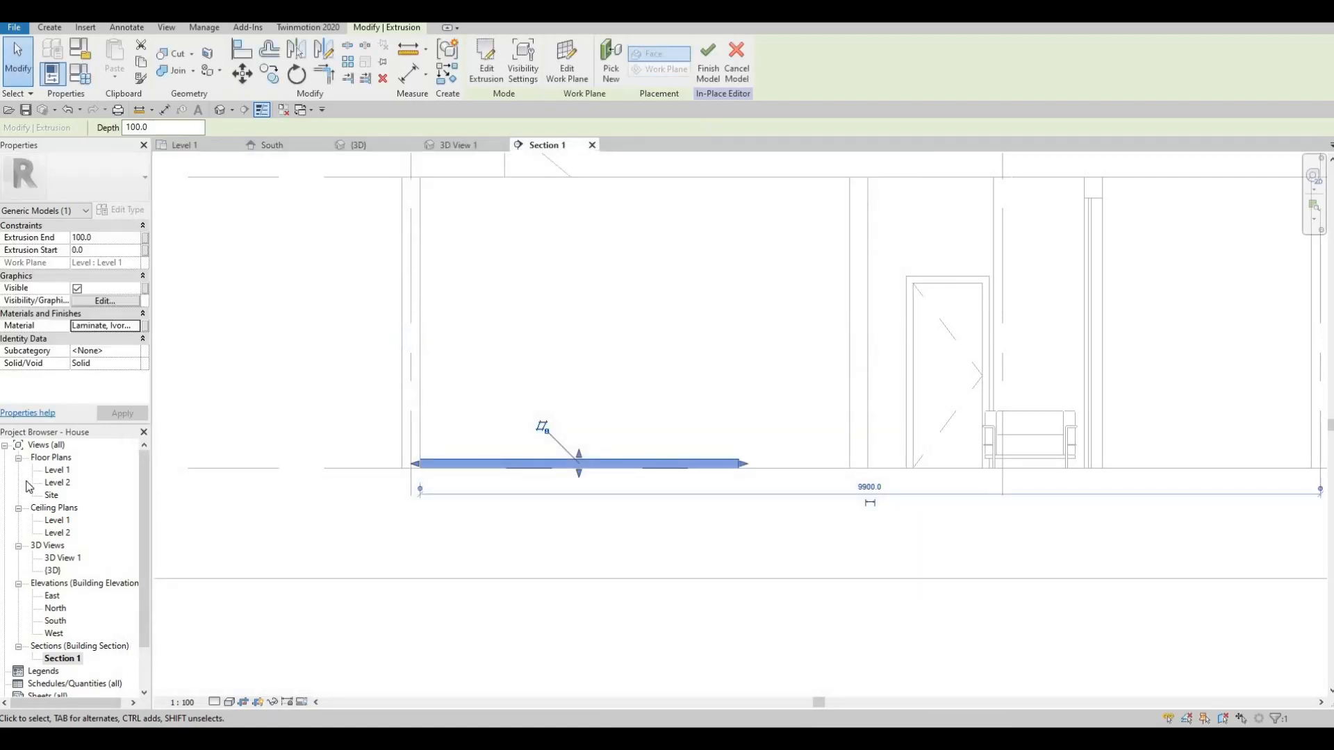
- In the Level 1 plan, sketch a new extrusion rectangle about 3420 by 1028 mm over the base from the outer wall corner
{"action": "double_click", "coordinate": [122, 473]}
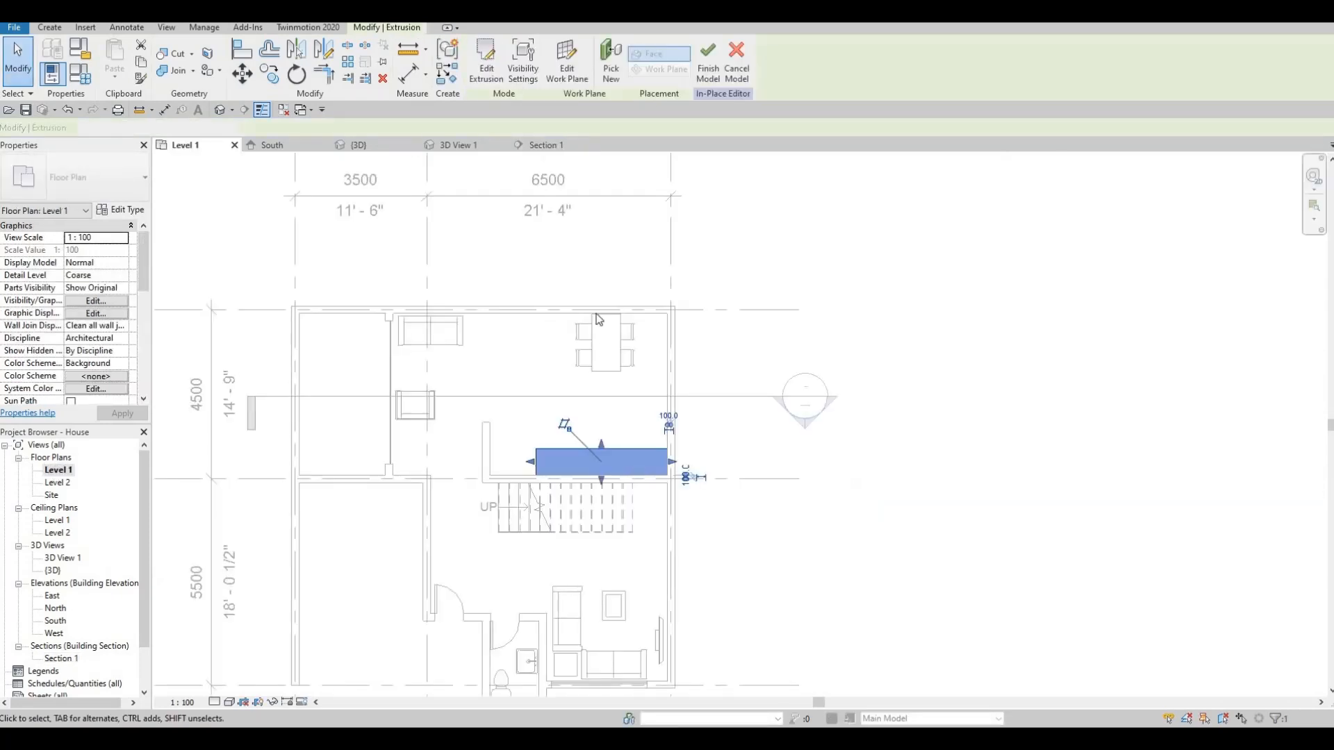
{"action": "left_click", "coordinate": [49, 27]}
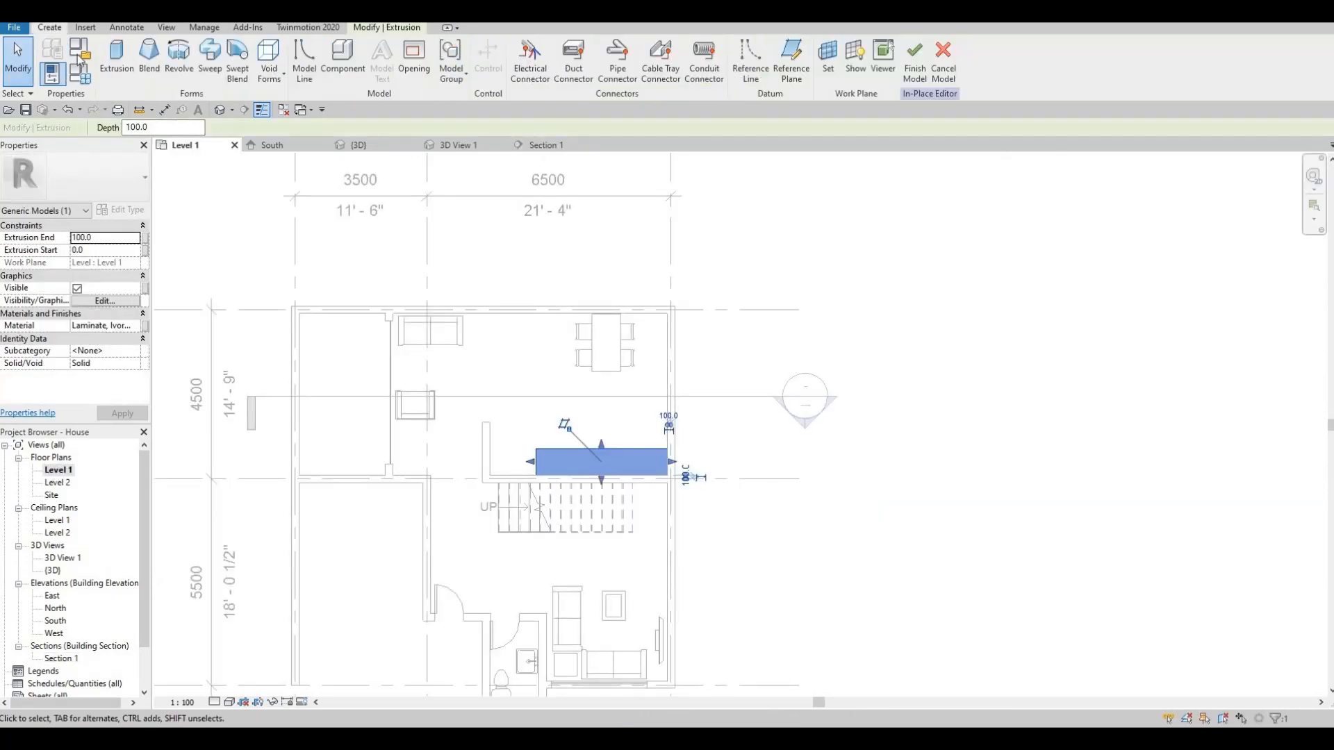
{"action": "left_click", "coordinate": [126, 62]}
{"action": "left_click", "coordinate": [507, 47]}
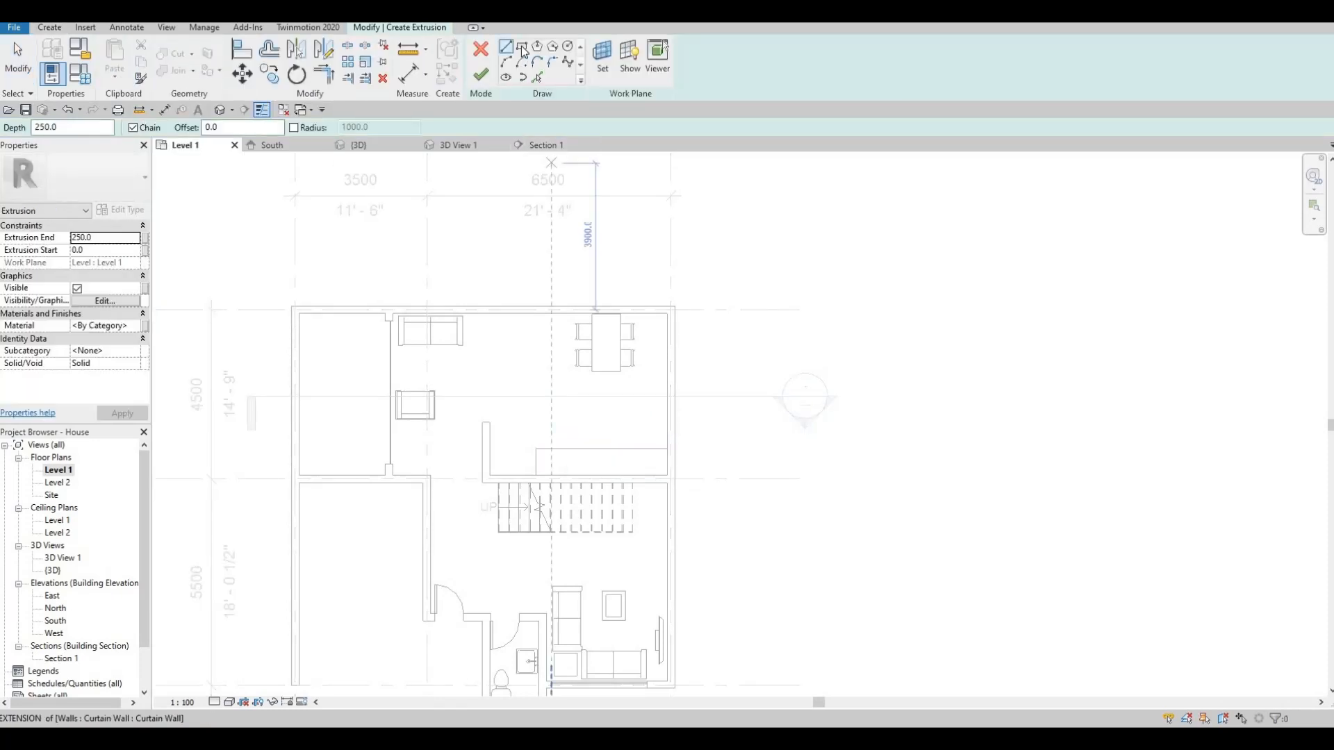
{"action": "left_click", "coordinate": [523, 47]}
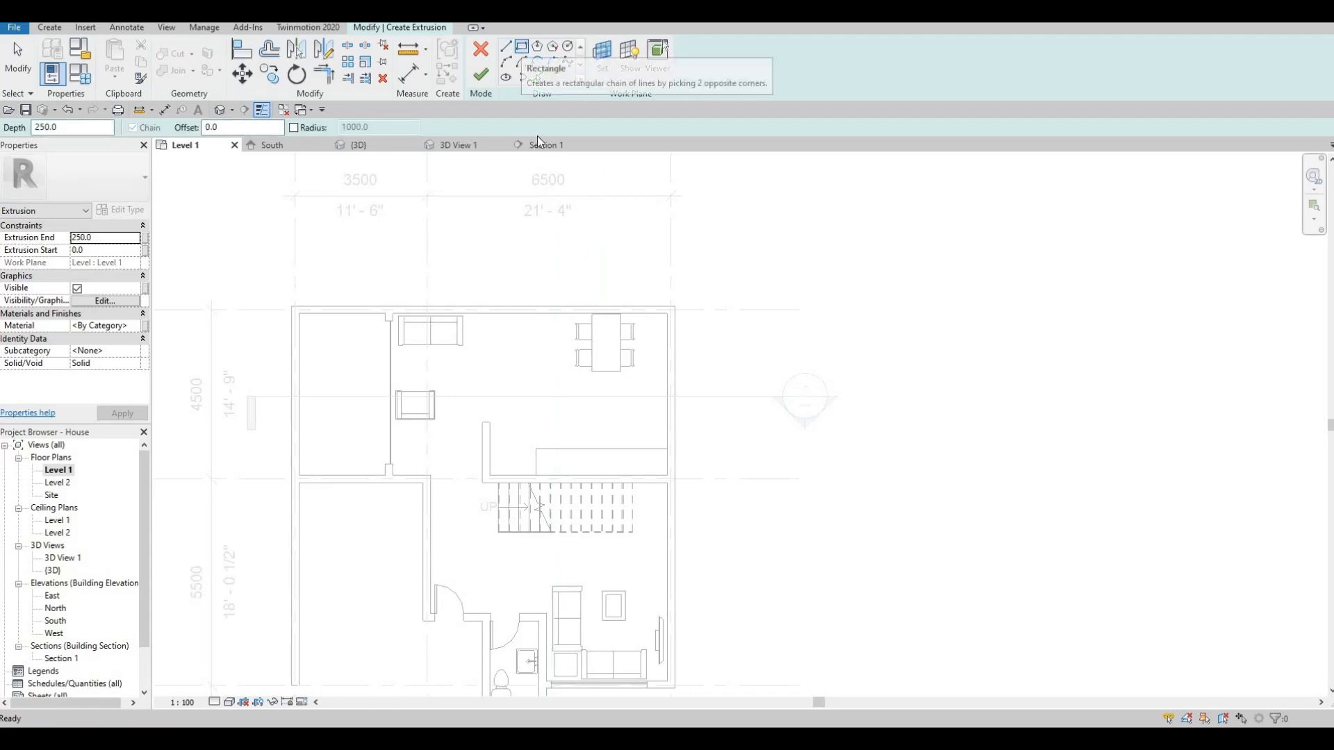
{"action": "left_click", "coordinate": [670, 476]}
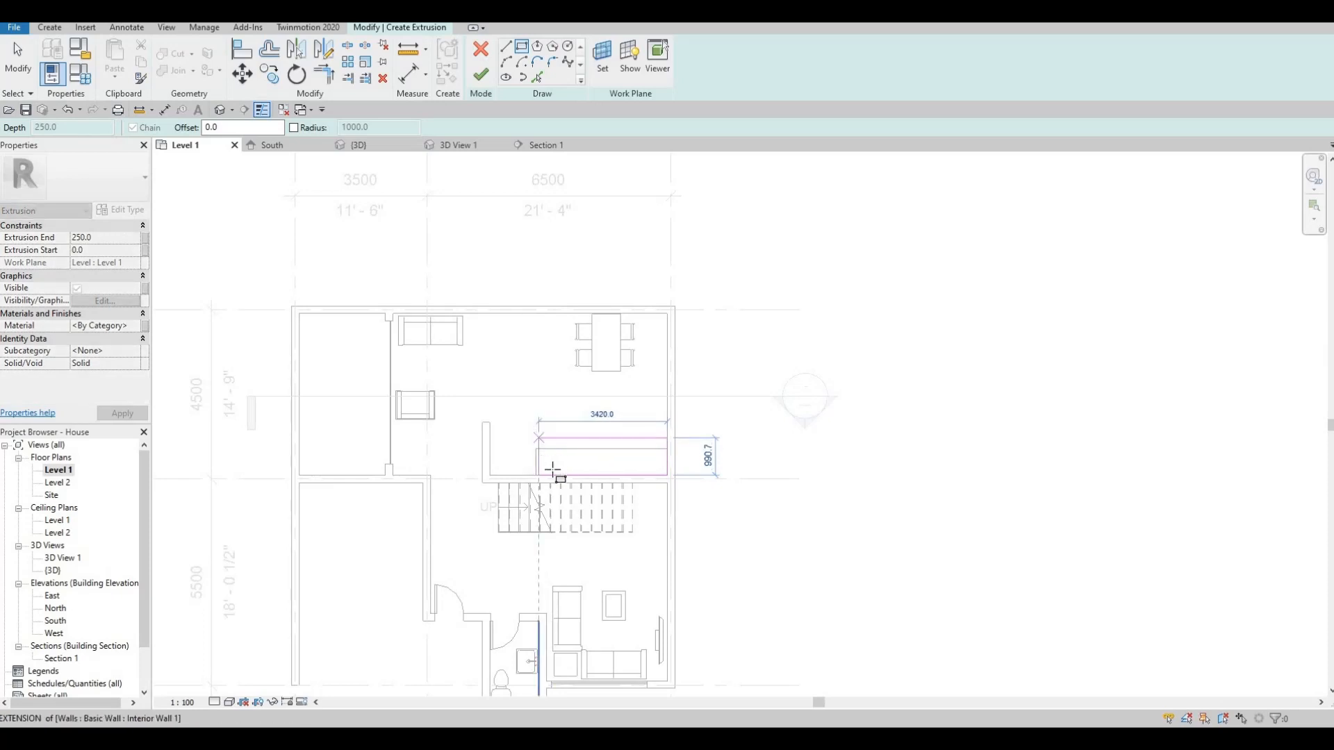
{"action": "left_click", "coordinate": [539, 436]}
{"action": "key", "text": "Escape"}
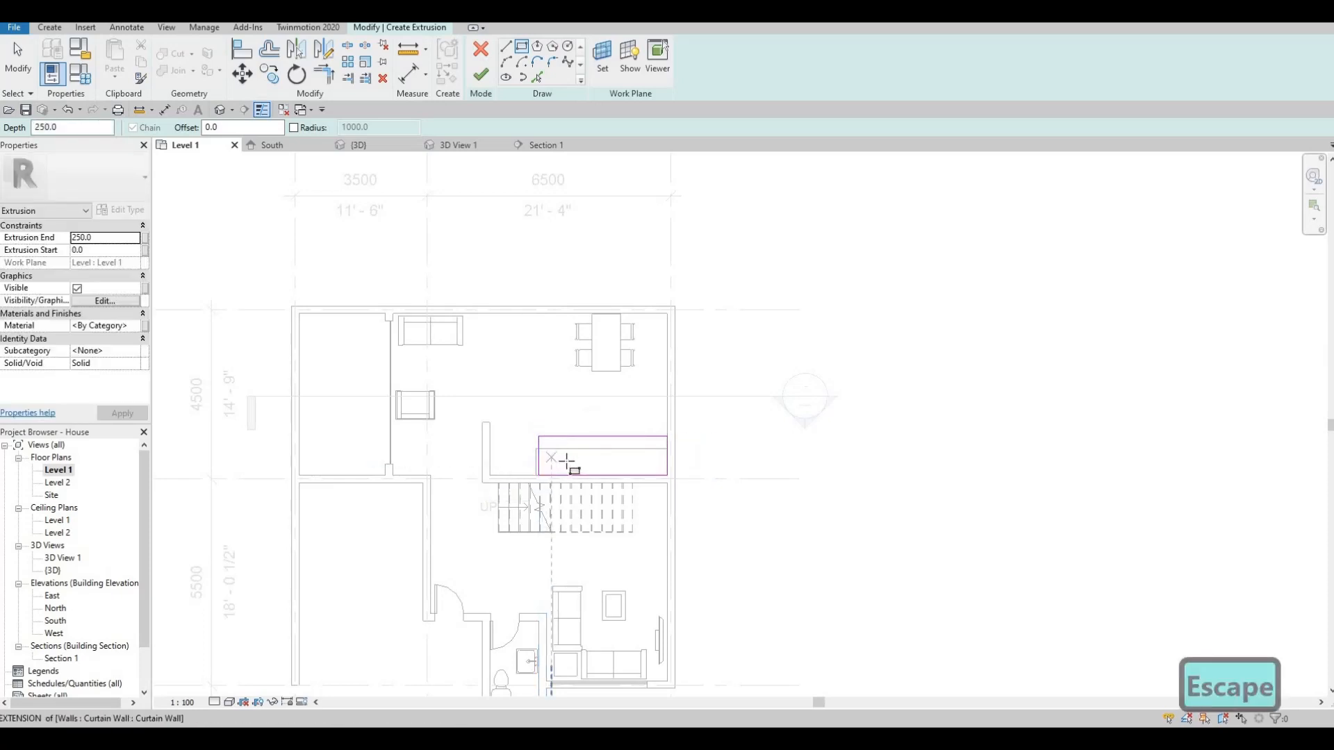
- Set the new rectangle's length, from its free short edge to the outer wall, to 3500 mm
{"action": "scroll", "coordinate": [514, 480], "scroll_direction": "up", "scroll_amount": 2}
{"action": "key", "text": "Escape"}
{"action": "left_click", "coordinate": [512, 484]}
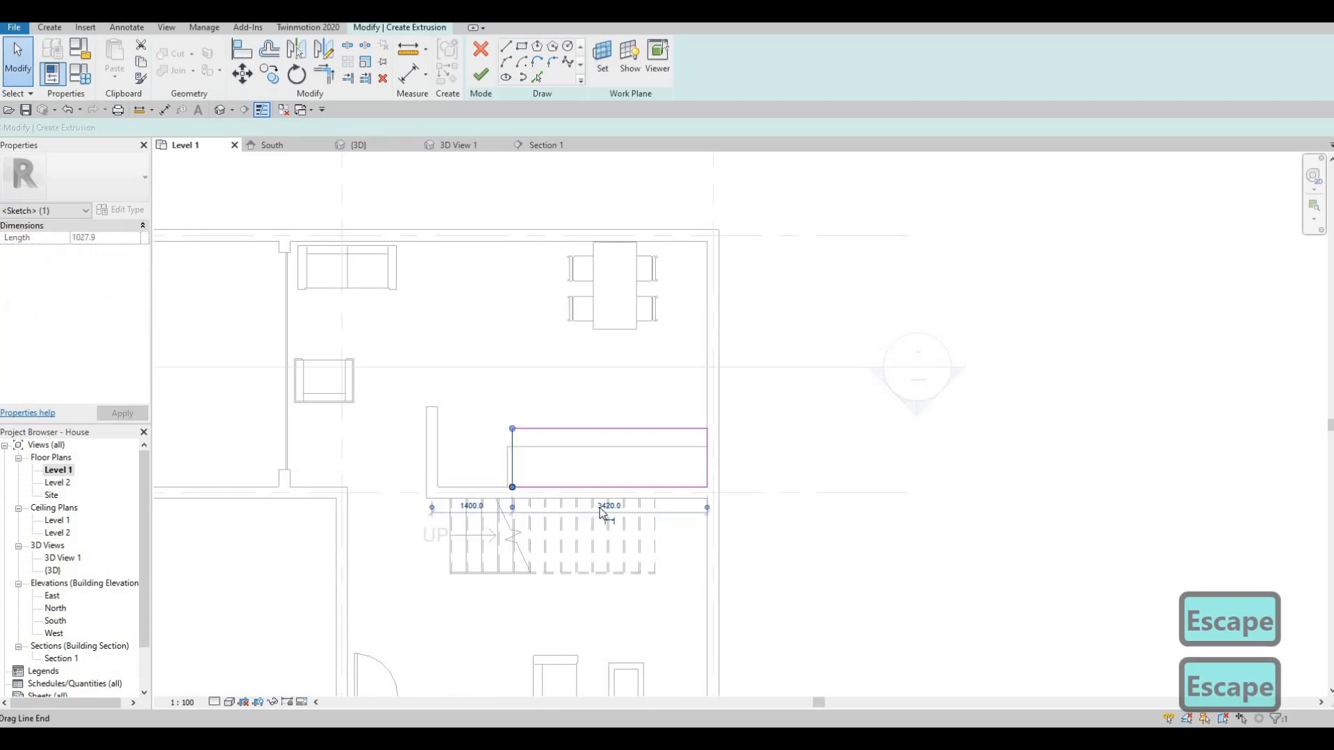
{"action": "left_click", "coordinate": [605, 506]}
{"action": "type", "text": "3500"}
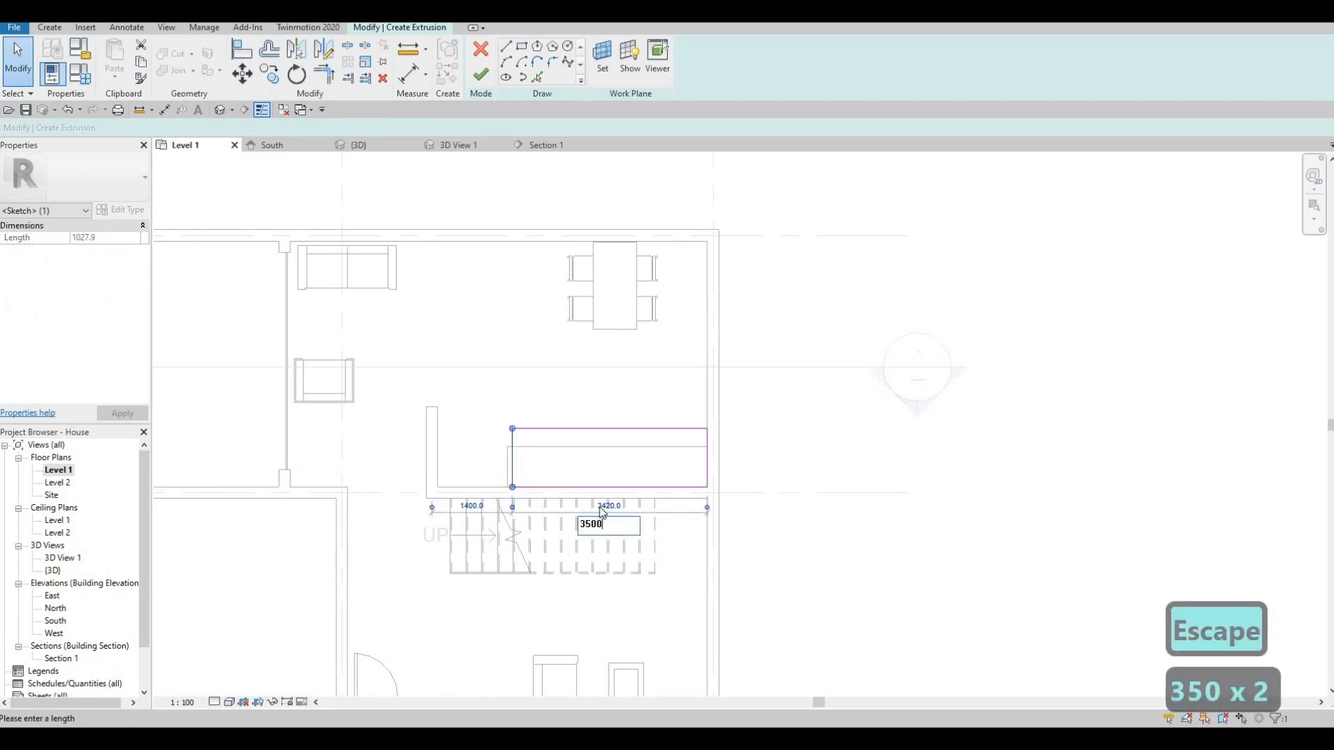
{"action": "key", "text": "Return"}
{"action": "key", "text": "Escape"}
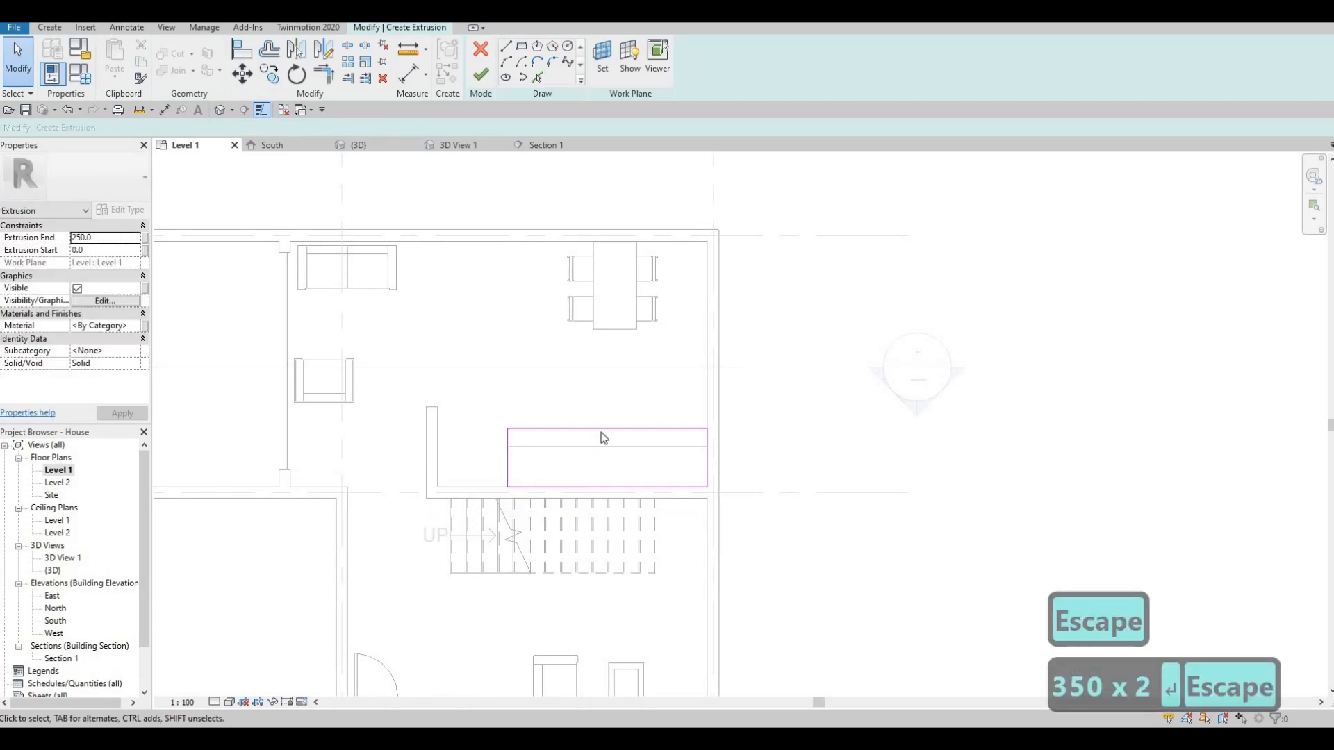
- Set the rectangle's depth to 800 mm from the stair-side wall and finish the extrusion sketch
{"action": "left_click", "coordinate": [602, 428]}
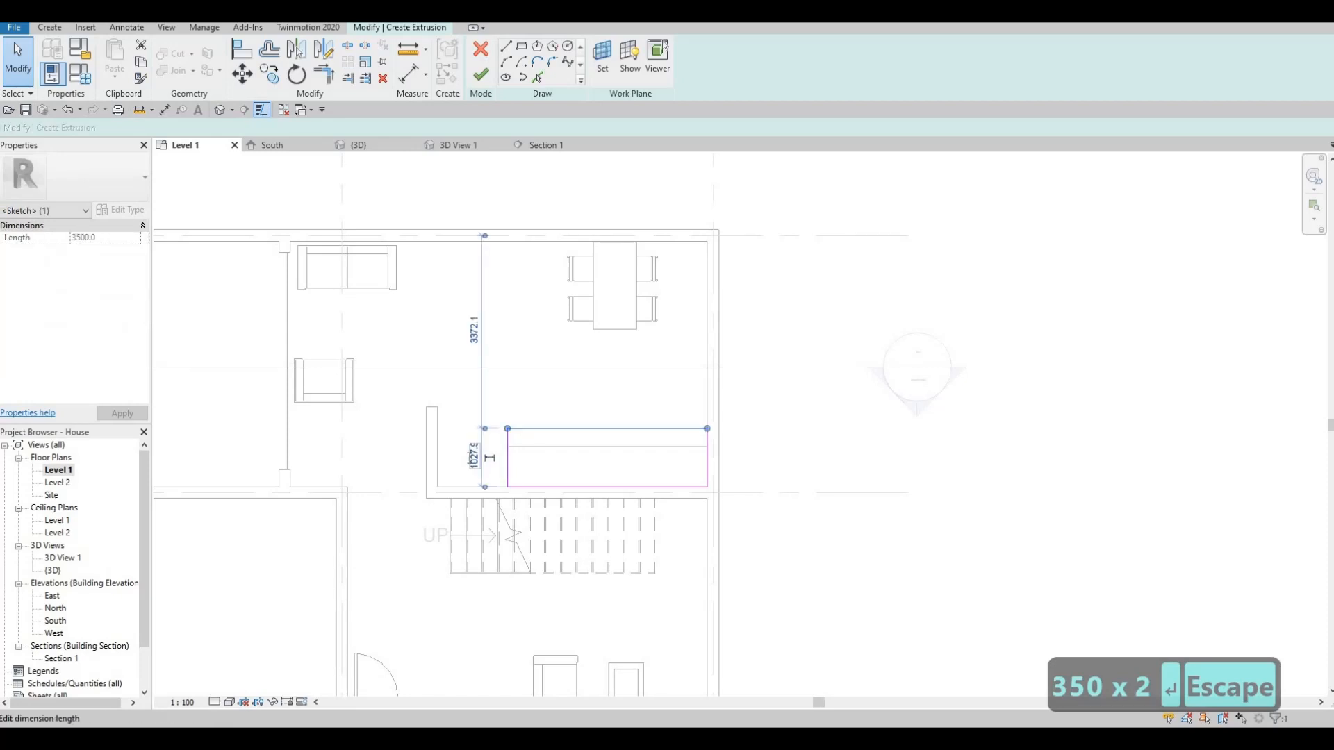
{"action": "left_click", "coordinate": [473, 457]}
{"action": "type", "text": "800"}
{"action": "key", "text": "Return"}
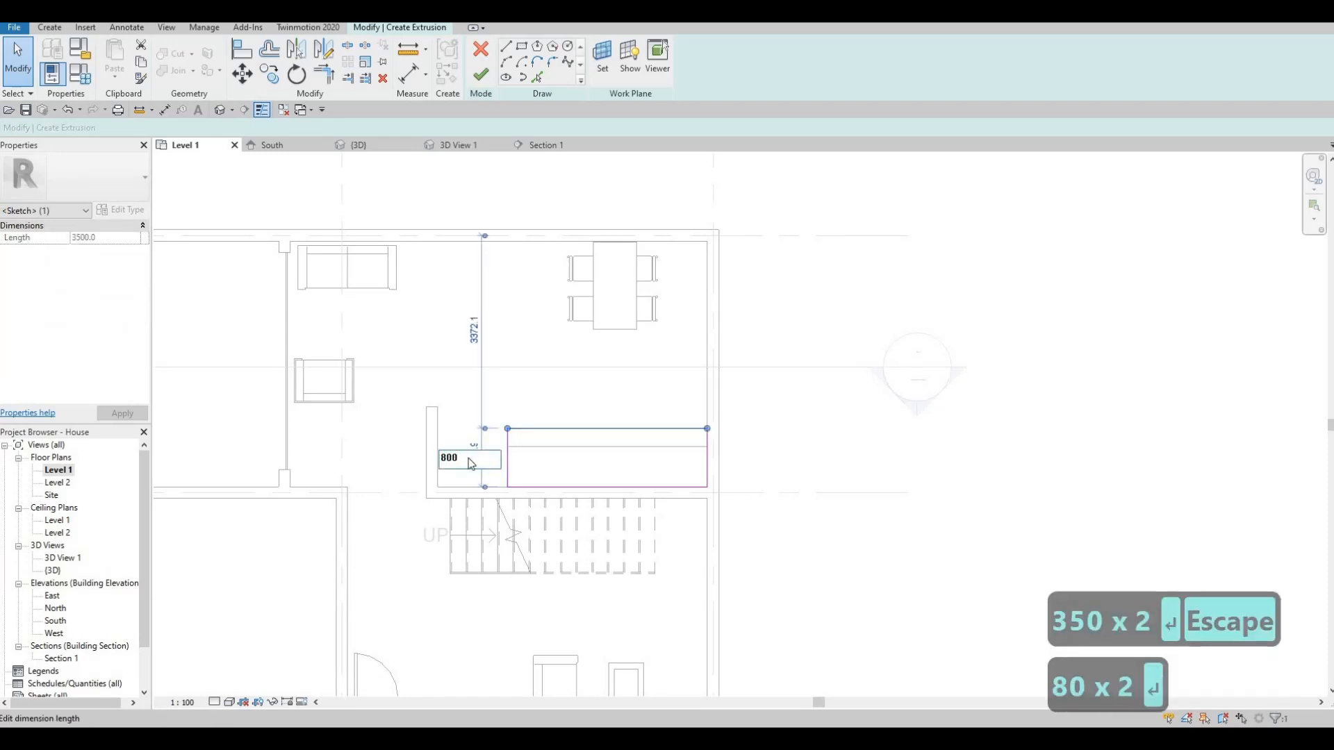
{"action": "key", "text": "Escape"}
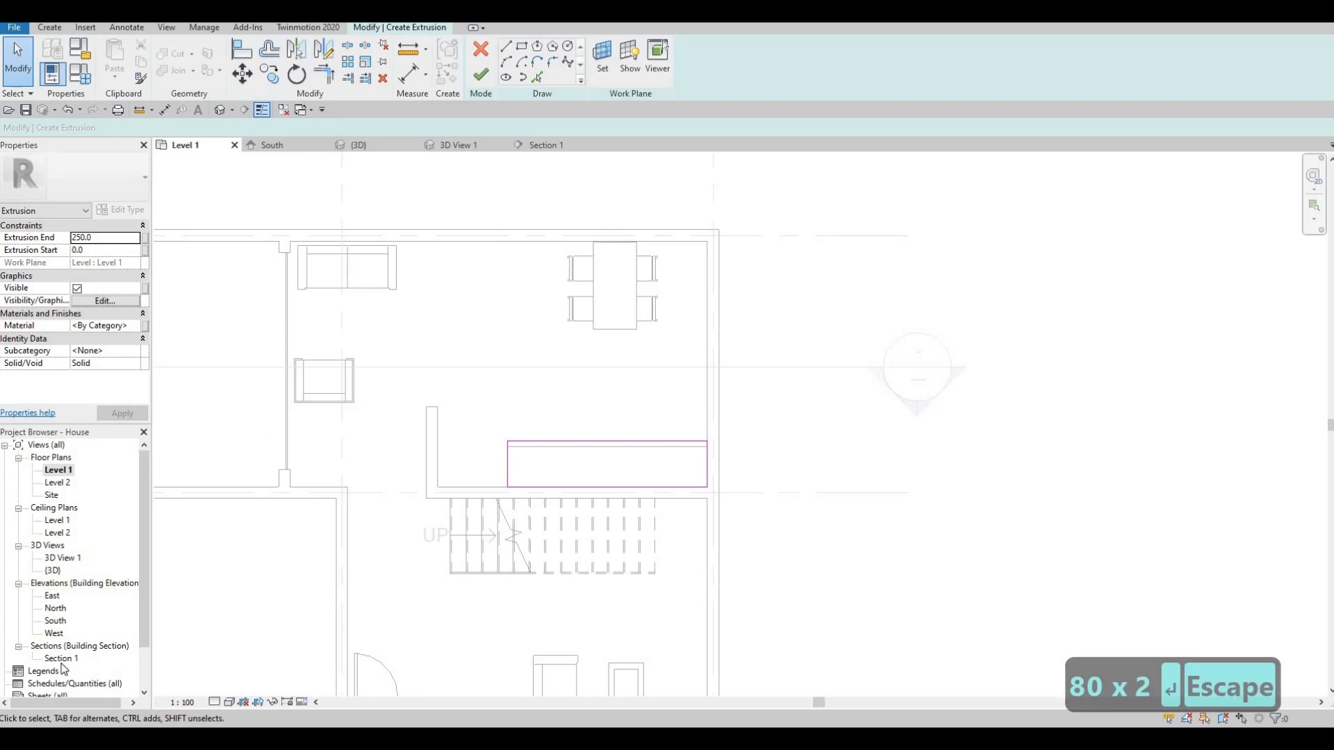
{"action": "left_click", "coordinate": [491, 73]}
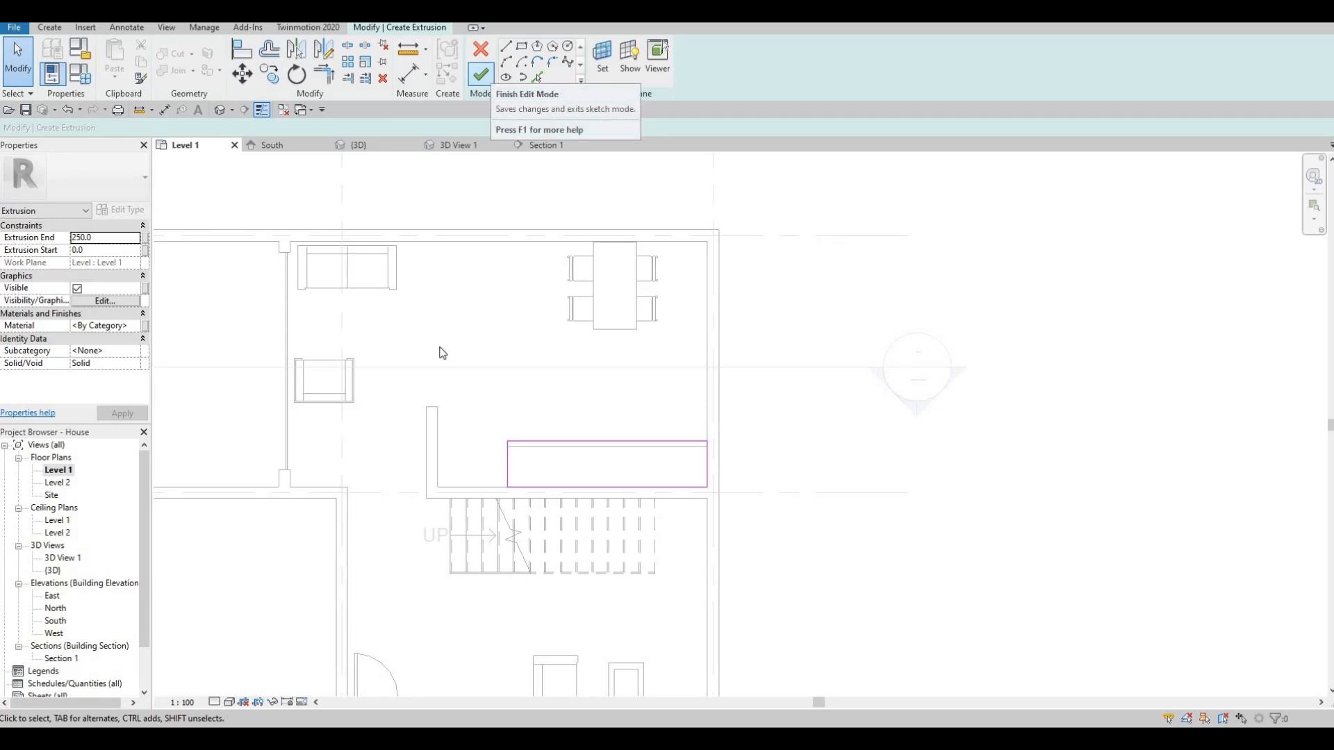
- Assign the Laminate, Ivory, Matte material to the new 800 mm deep extrusion
{"action": "left_click", "coordinate": [131, 326]}
{"action": "left_click", "coordinate": [143, 325]}
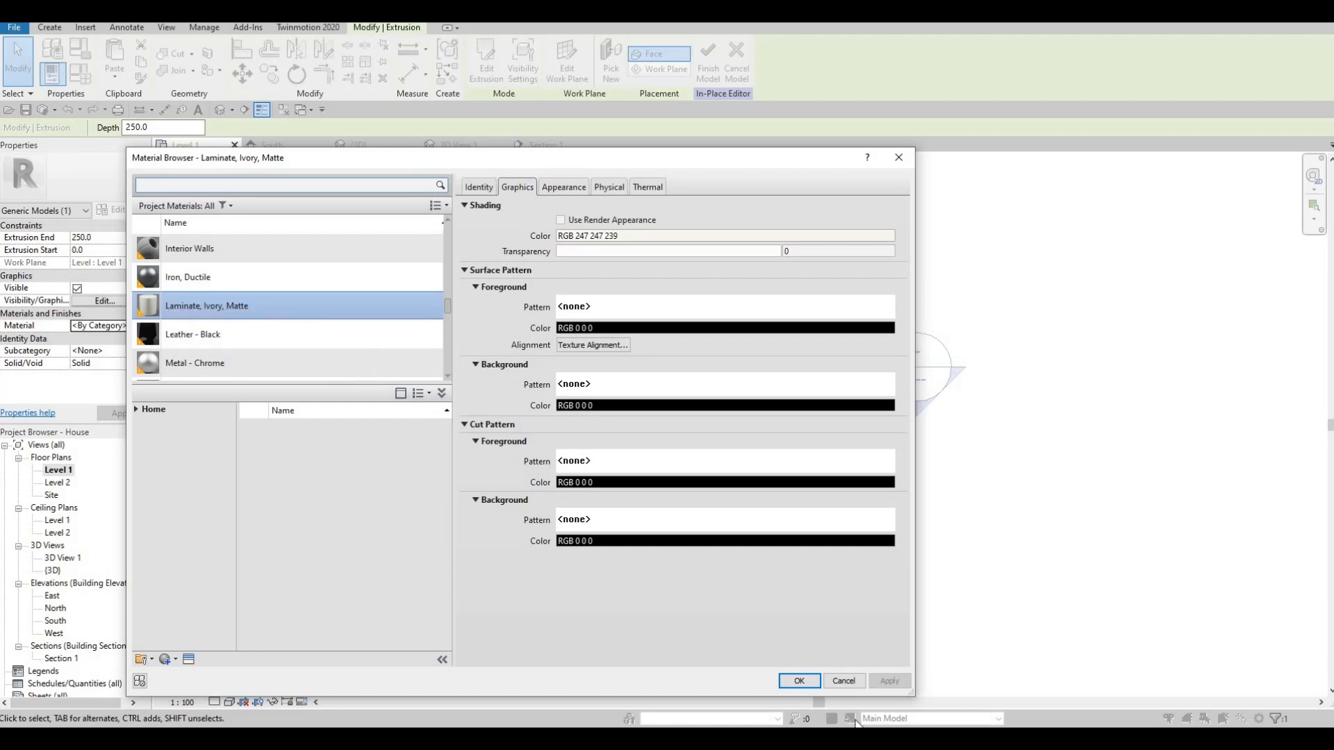
{"action": "left_click", "coordinate": [798, 681]}
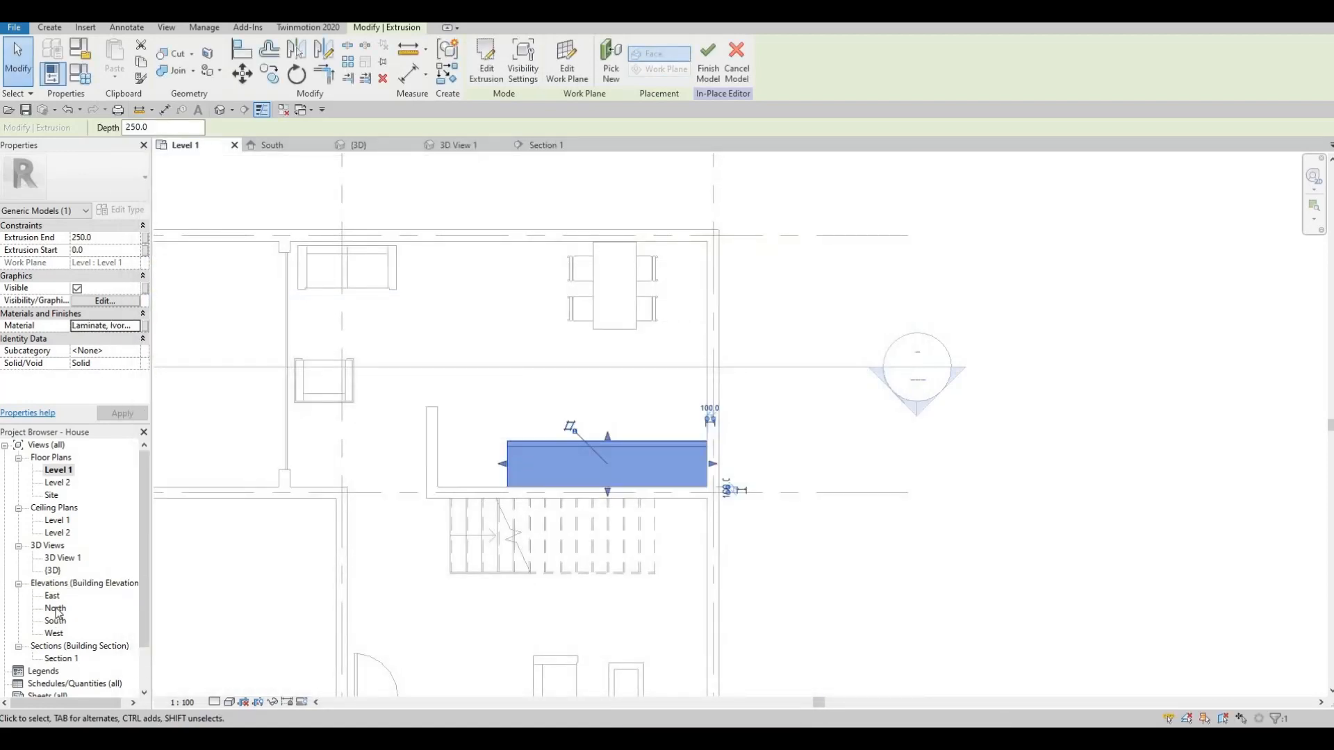
- In Section 1, stretch the new extrusion's top face to about 1721 mm and raise its bottom face to just above the base
{"action": "double_click", "coordinate": [61, 658]}
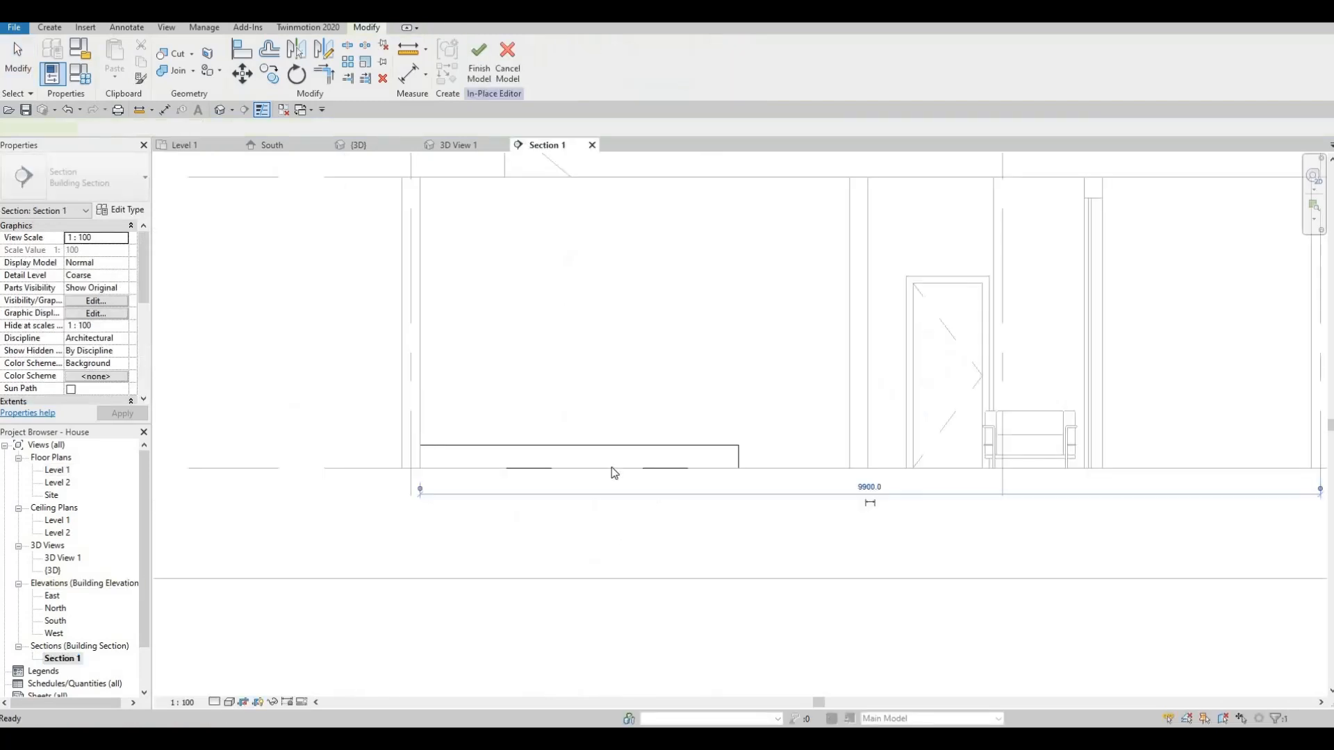
{"action": "left_click_drag", "start_coordinate": [571, 345], "coordinate": [568, 308]}
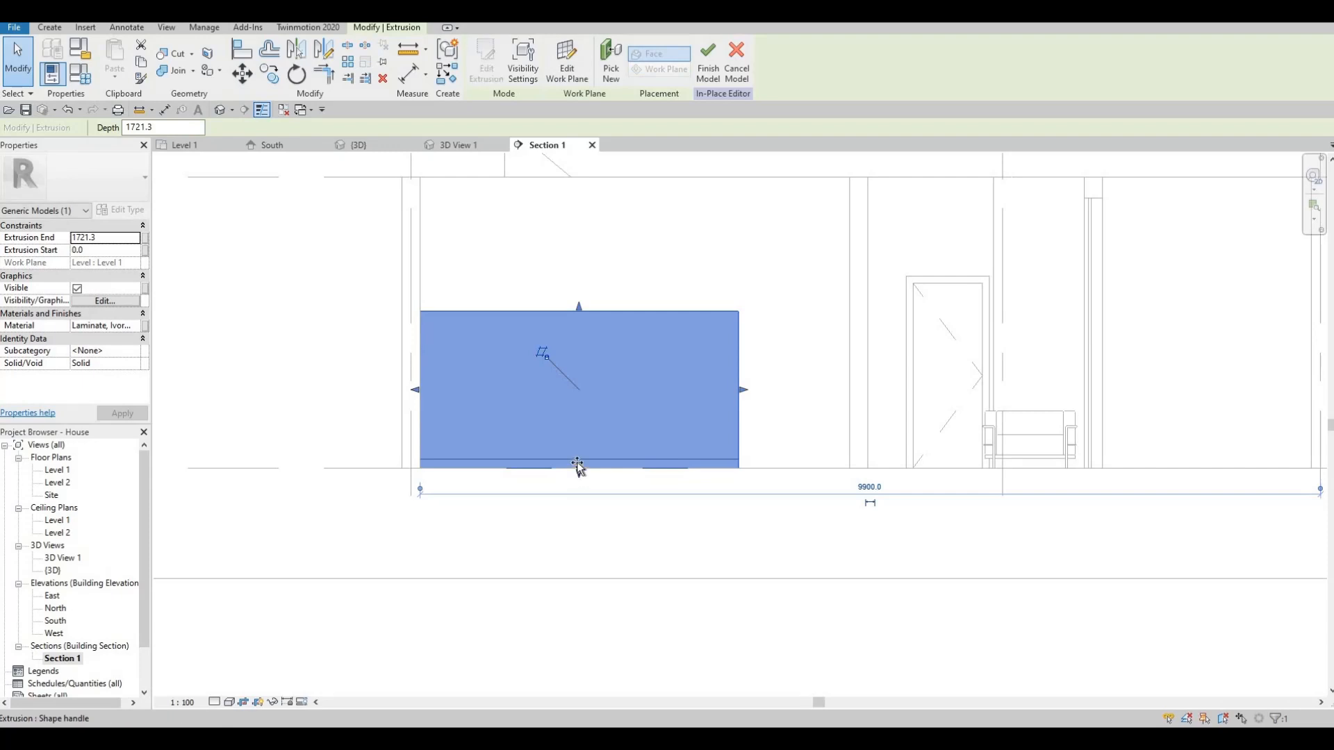
{"action": "left_click_drag", "start_coordinate": [578, 468], "coordinate": [697, 447]}
{"action": "scroll", "coordinate": [611, 446], "scroll_direction": "up", "scroll_amount": 2}
{"action": "key", "text": "Escape"}
{"action": "key", "text": "Escape"}
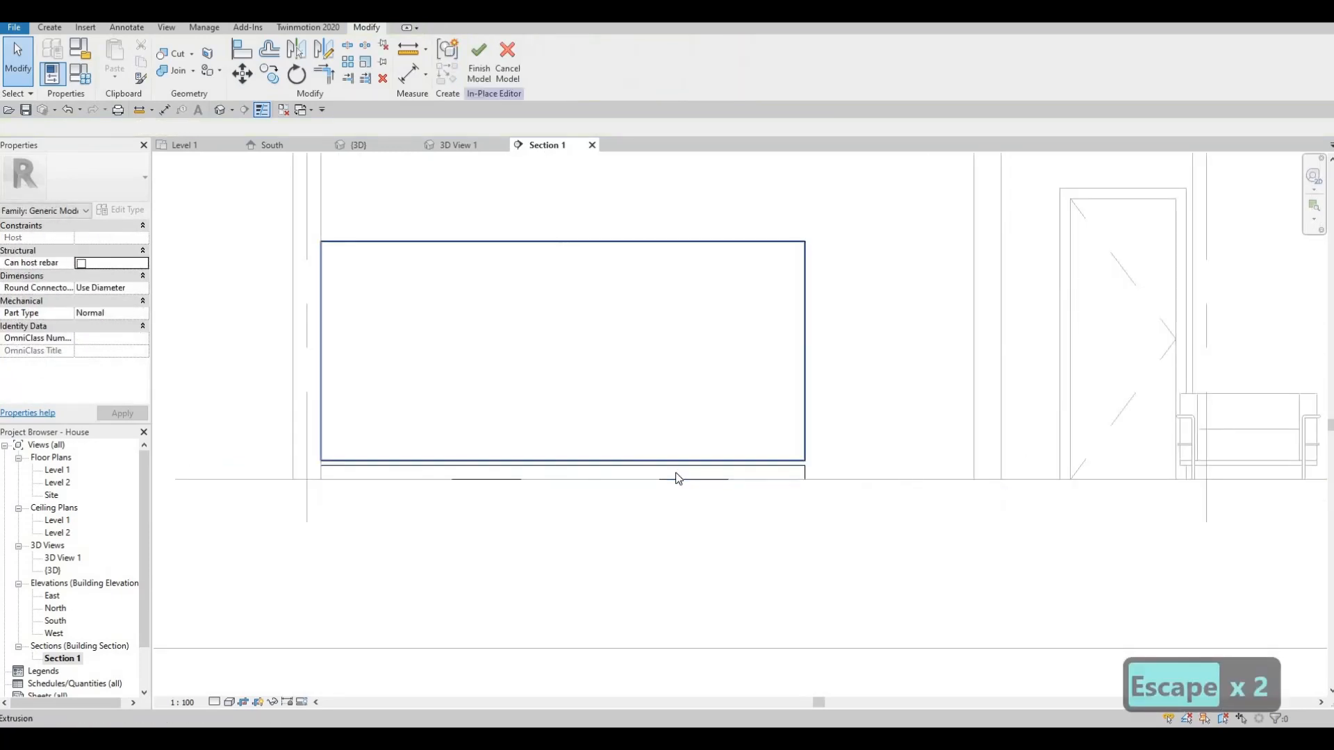
- Align the upper extrusion's bottom face with the base's top face, and lower its top face to an Extrusion End of about 1371 mm
{"action": "key", "text": "a"}
{"action": "key", "text": "l"}
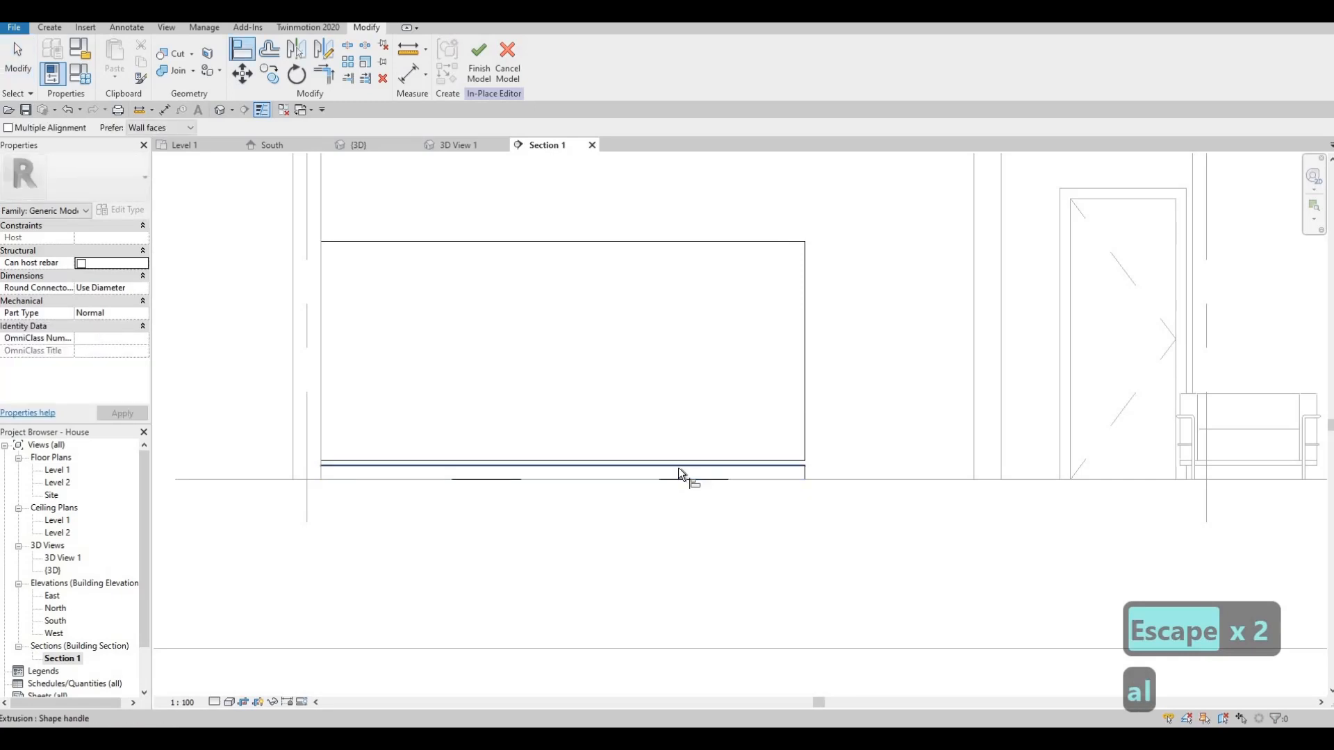
{"action": "left_click", "coordinate": [678, 466]}
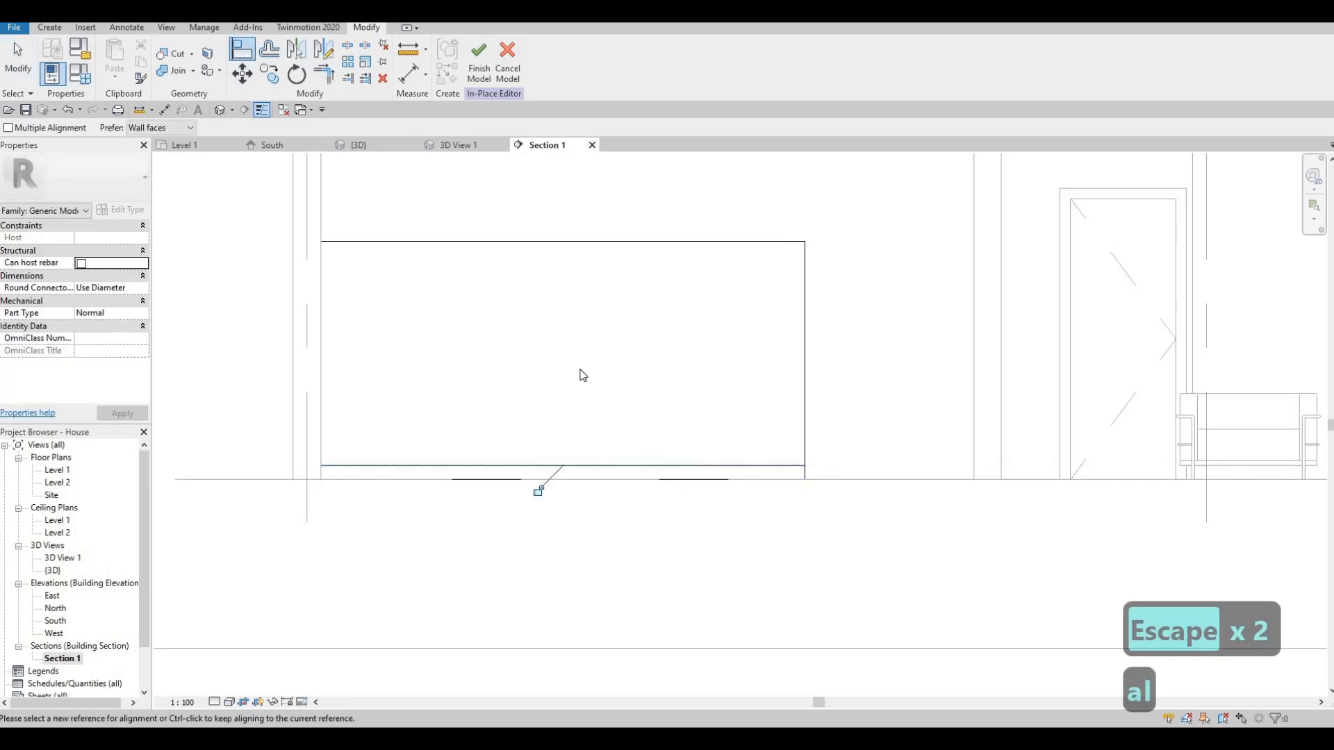
{"action": "key", "text": "Escape"}
{"action": "key", "text": "Escape"}
{"action": "key", "text": "Escape"}
{"action": "scroll", "coordinate": [539, 357], "scroll_direction": "down", "scroll_amount": 3}
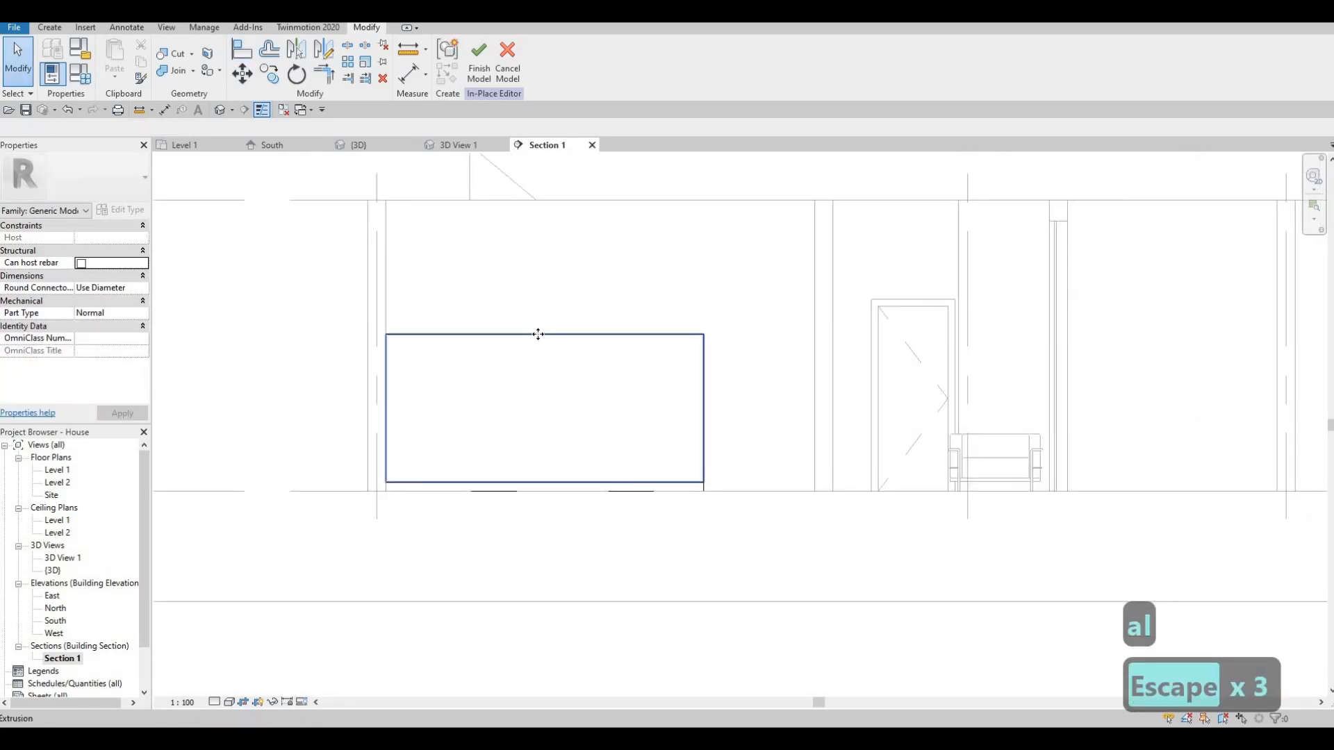
{"action": "left_click", "coordinate": [538, 334]}
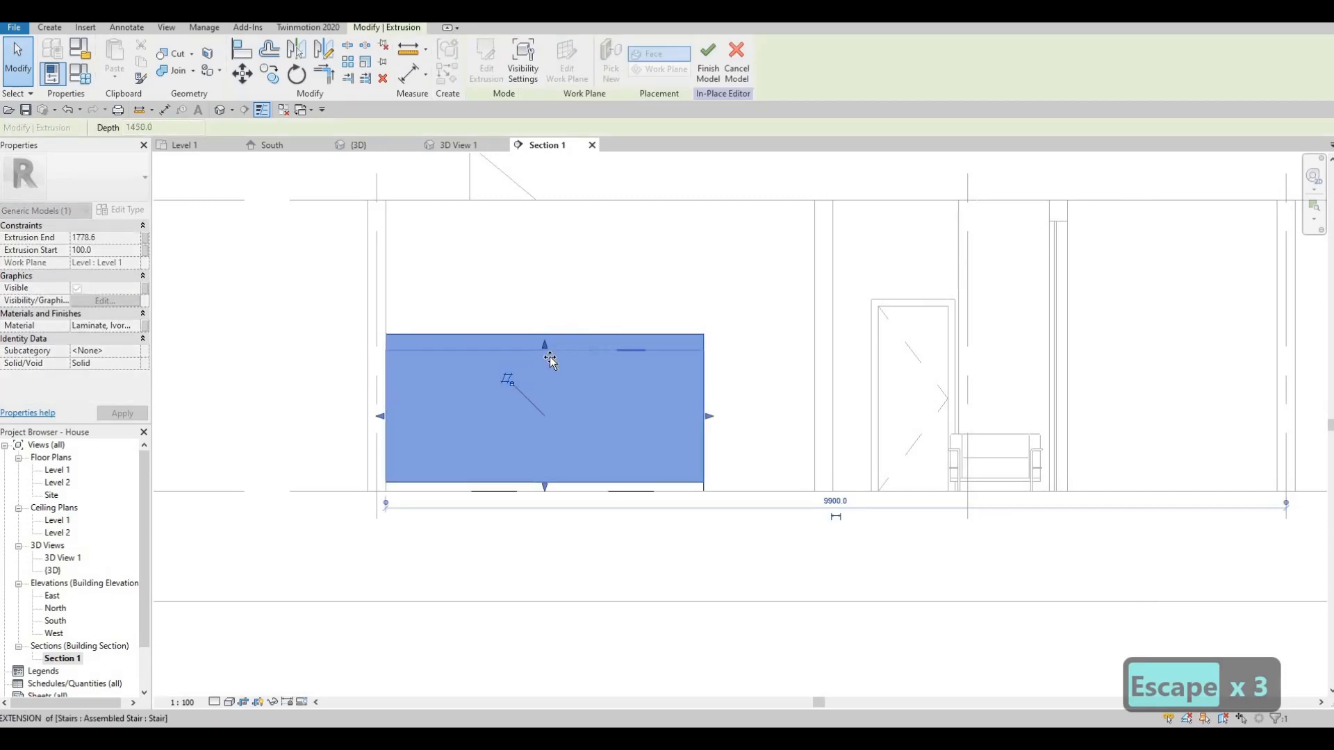
{"action": "mouse_move", "coordinate": [549, 357]}
{"action": "left_mouse_down"}
{"action": "mouse_move", "coordinate": [548, 378]}
{"action": "mouse_move", "coordinate": [546, 367]}
{"action": "left_mouse_up"}
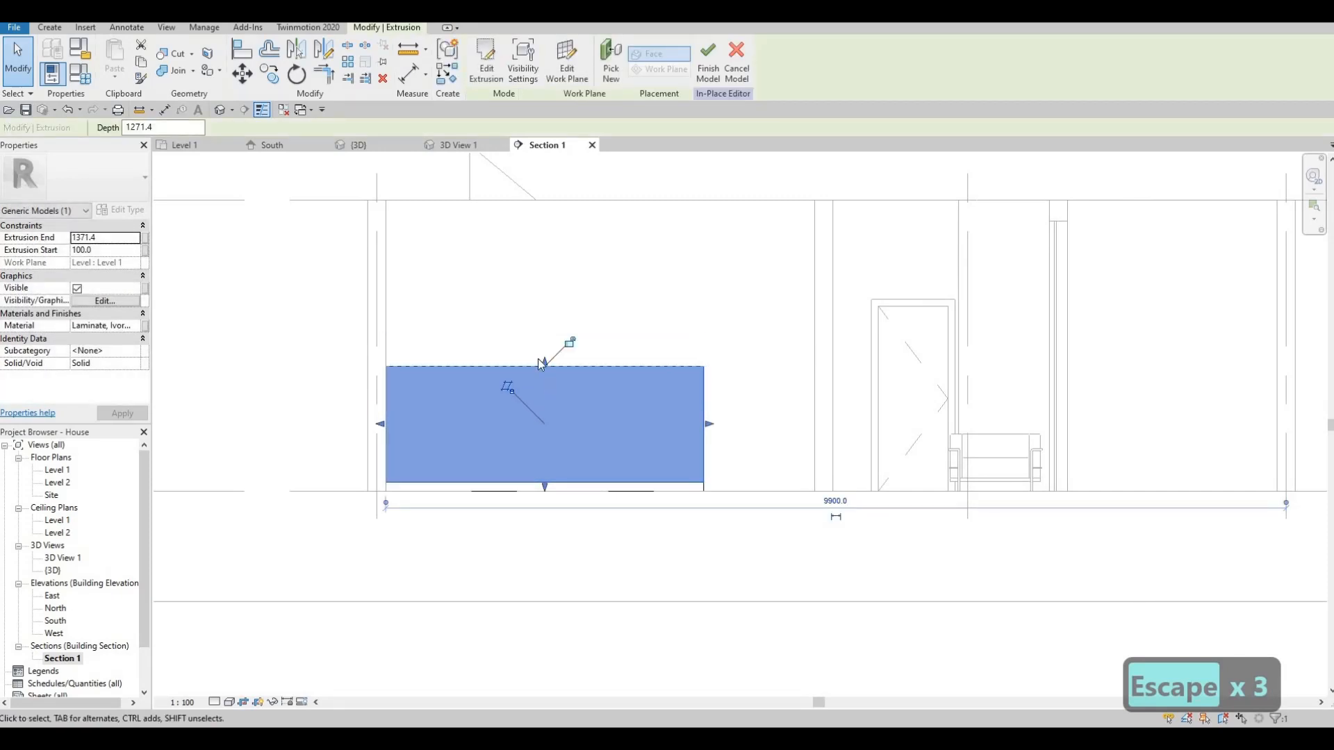
- Place an aligned dimension for the upper extrusion's height, between its top and bottom faces, outside the wall
{"action": "scroll", "coordinate": [544, 376], "scroll_direction": "down", "scroll_amount": 2}
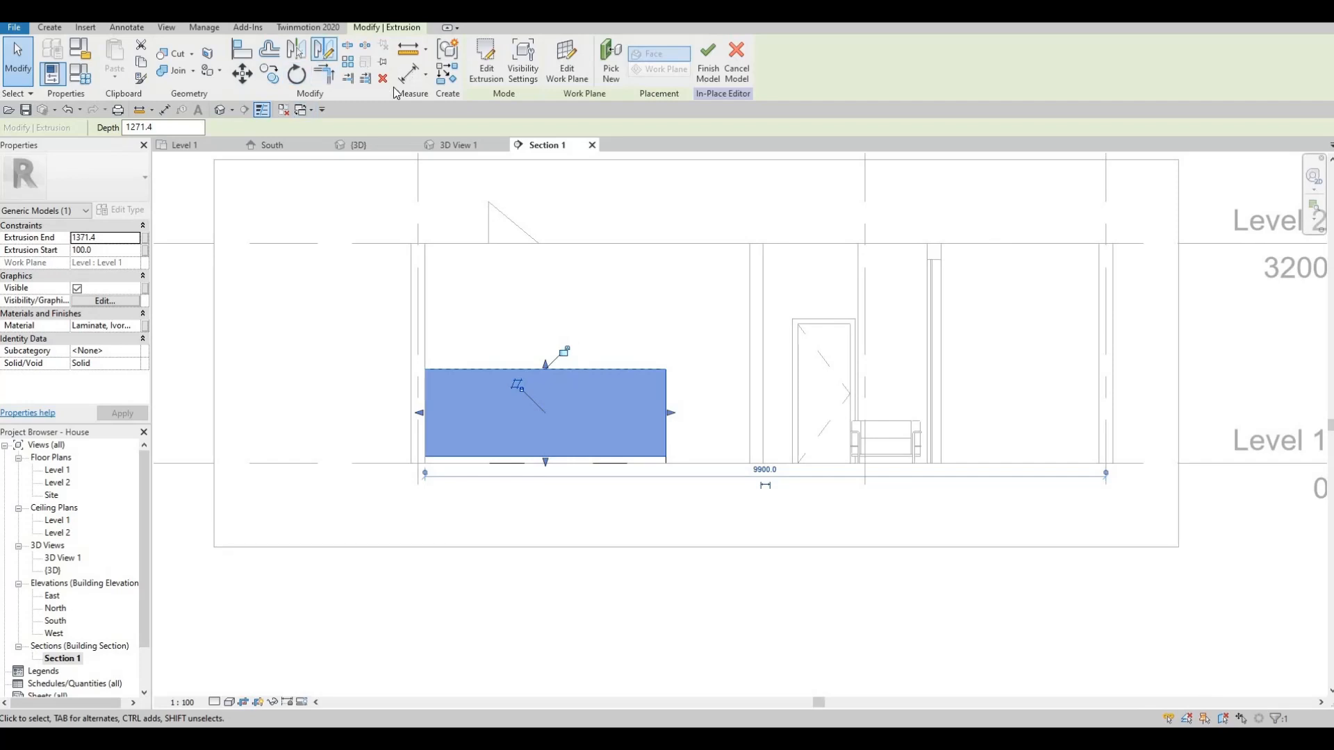
{"action": "left_click", "coordinate": [165, 110]}
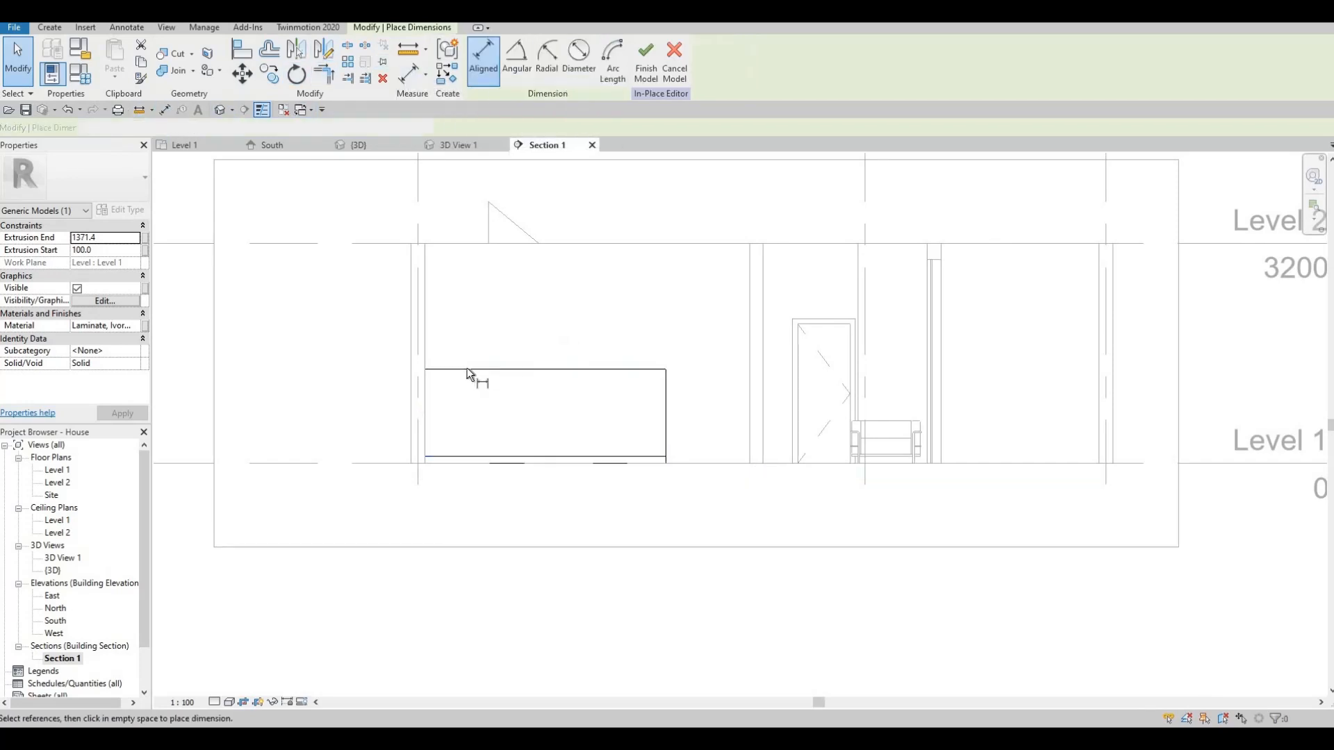
{"action": "left_click", "coordinate": [463, 369]}
{"action": "left_click", "coordinate": [456, 456]}
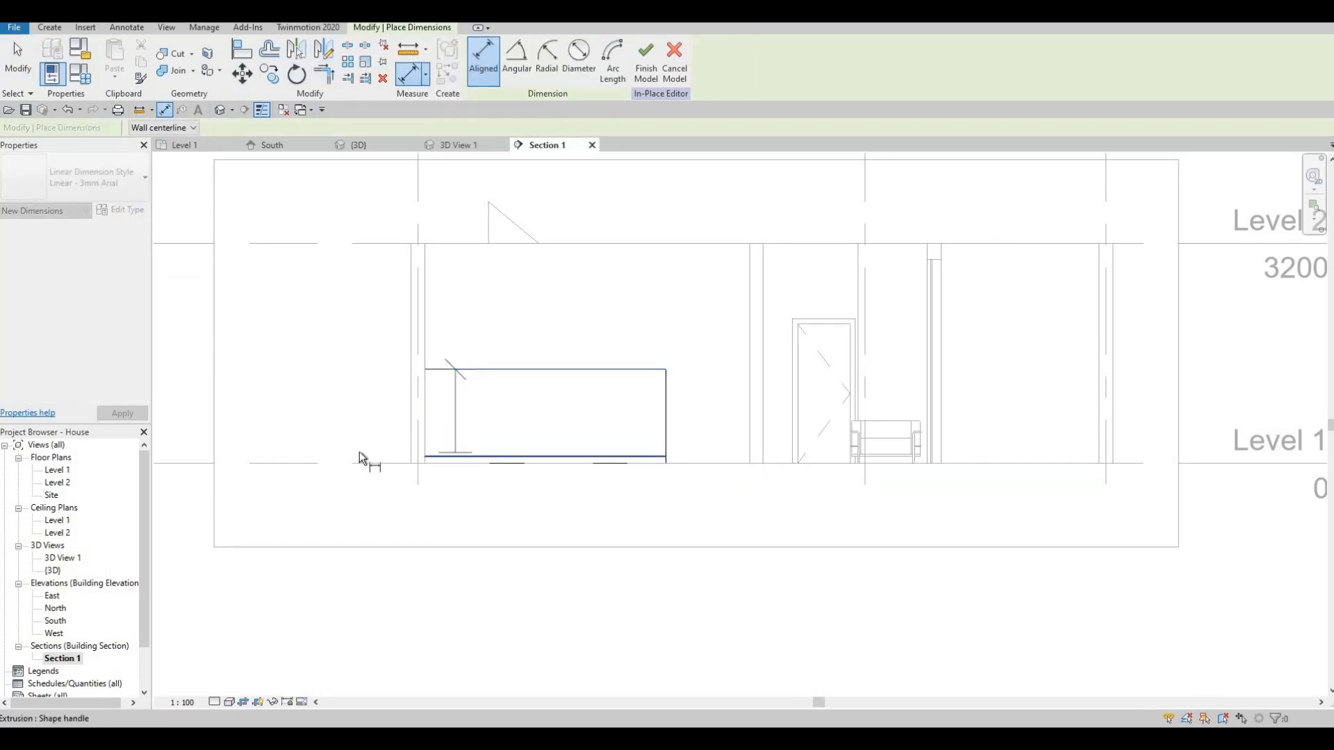
{"action": "left_click", "coordinate": [358, 458]}
{"action": "key", "text": "Escape"}
{"action": "key", "text": "Escape"}
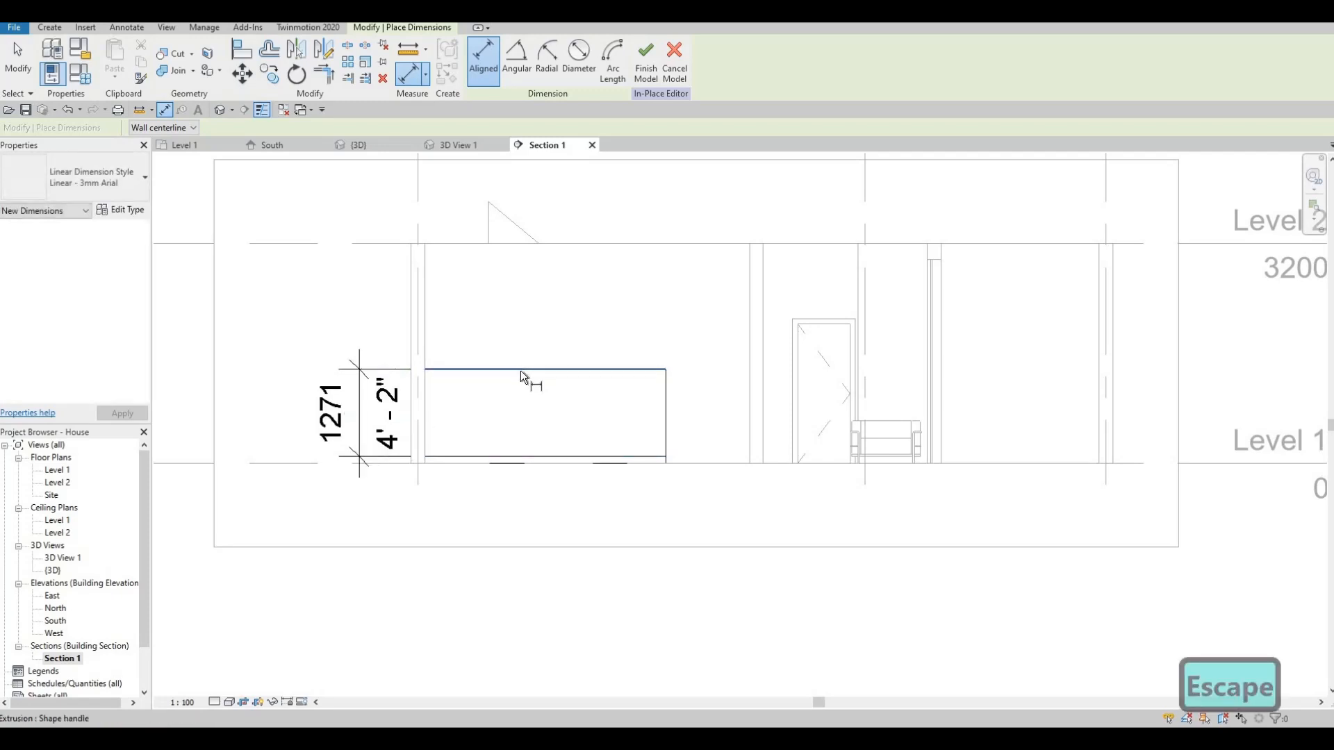
- Lower the upper extrusion's top face in two moves to an Extrusion End of 905 mm
{"action": "left_click", "coordinate": [545, 369]}
{"action": "left_click_drag", "start_coordinate": [544, 365], "coordinate": [536, 392]}
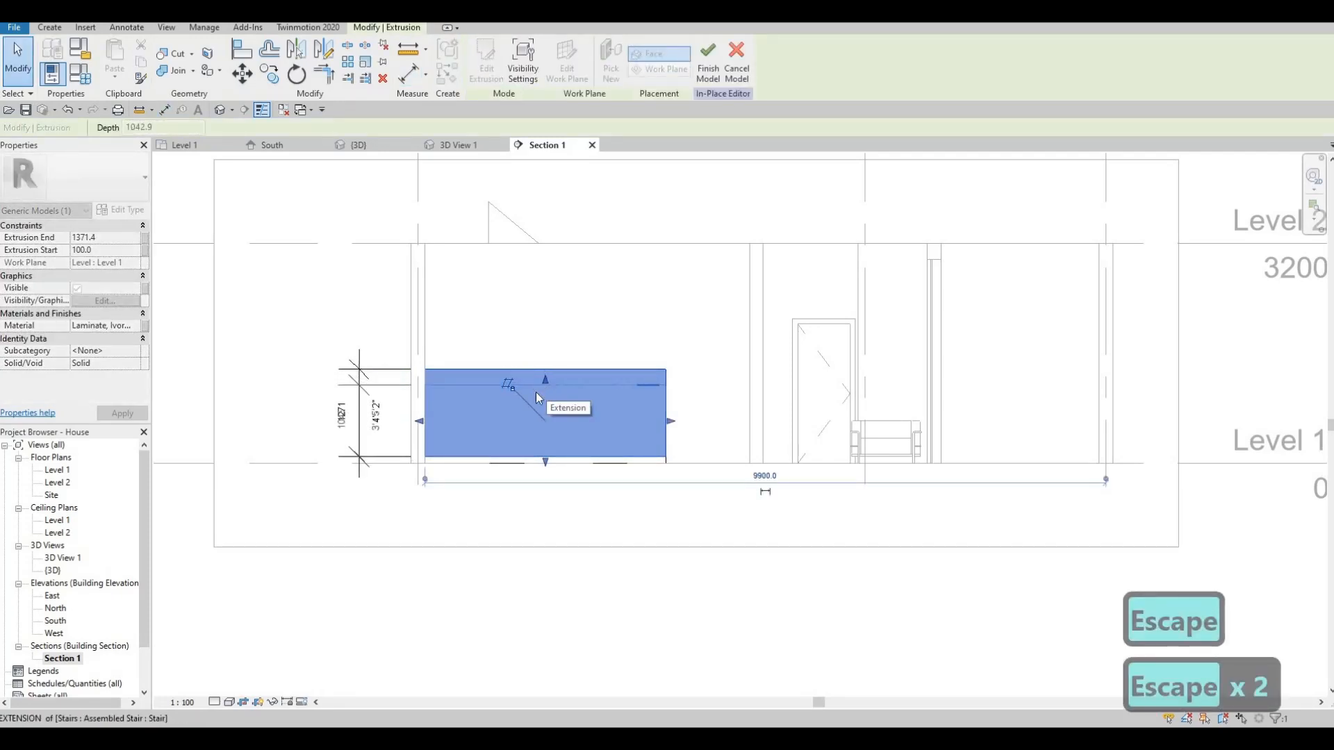
{"action": "left_click", "coordinate": [346, 425]}
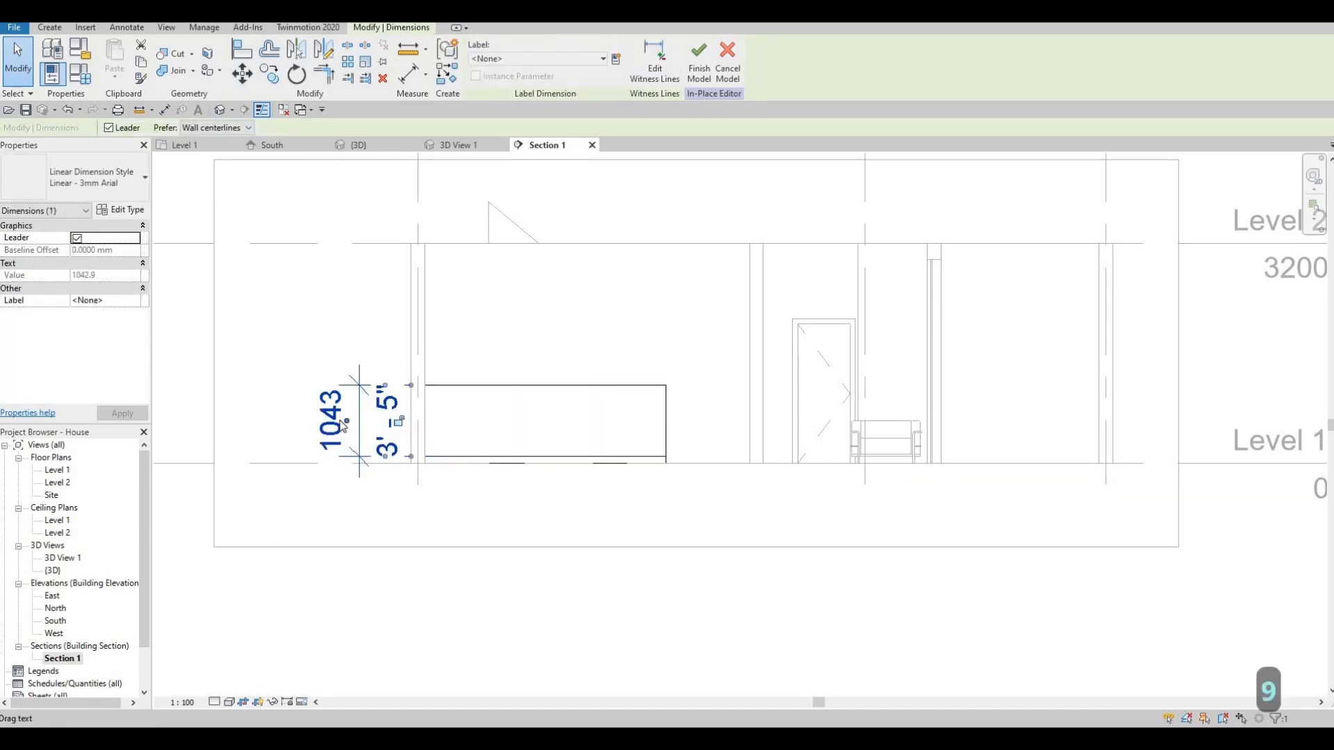
{"action": "key", "text": "Escape"}
{"action": "key", "text": "Escape"}
{"action": "left_click", "coordinate": [546, 382]}
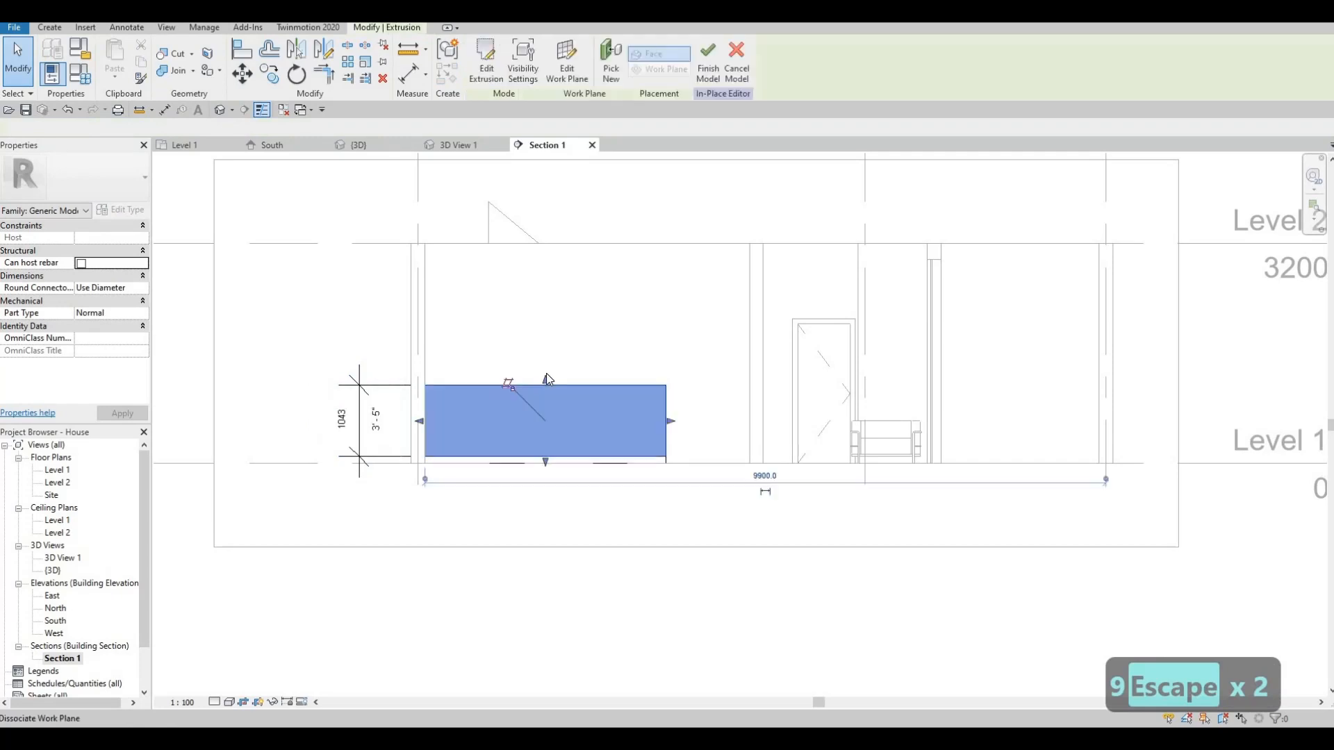
{"action": "left_click_drag", "start_coordinate": [548, 383], "coordinate": [545, 402]}
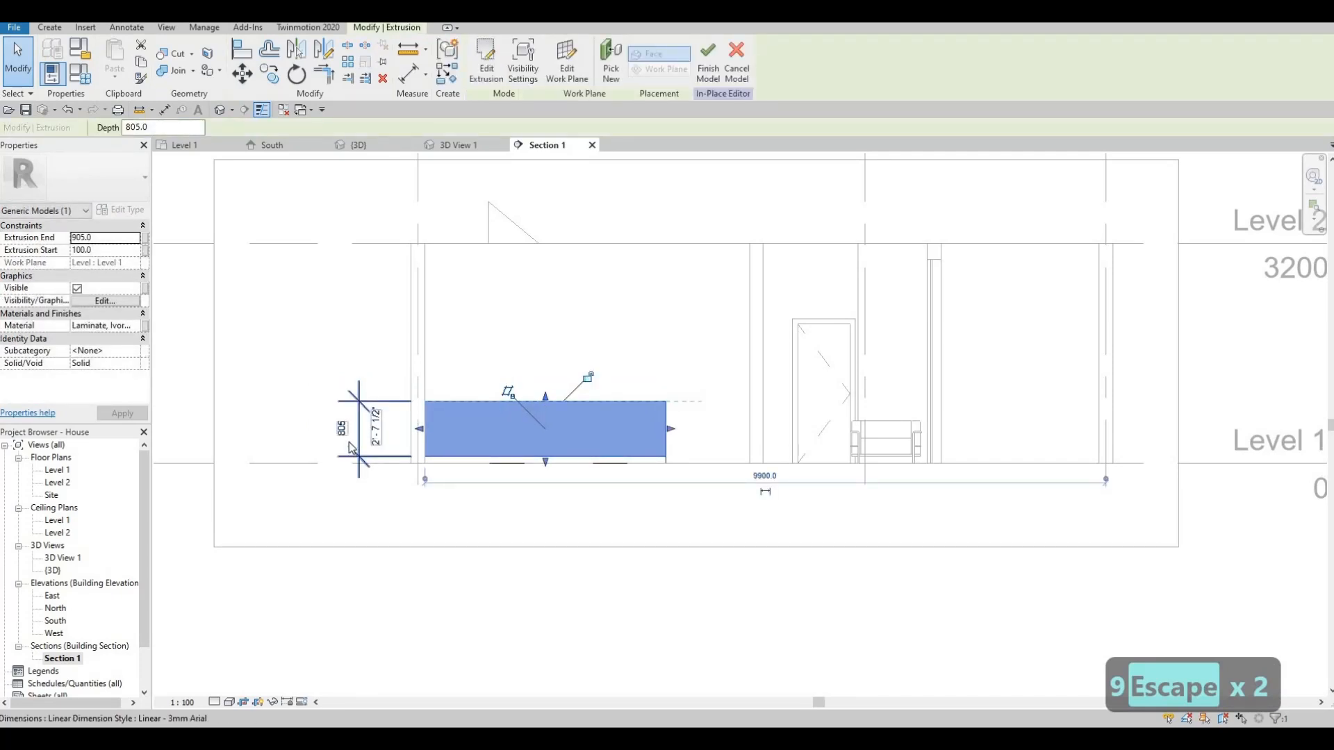
- Delete the height dimension outside the wall and finish the in-place counter model
{"action": "scroll", "coordinate": [349, 417], "scroll_direction": "up", "scroll_amount": 3}
{"action": "scroll", "coordinate": [349, 409], "scroll_direction": "up", "scroll_amount": 2}
{"action": "scroll", "coordinate": [724, 366], "scroll_direction": "down", "scroll_amount": 2}
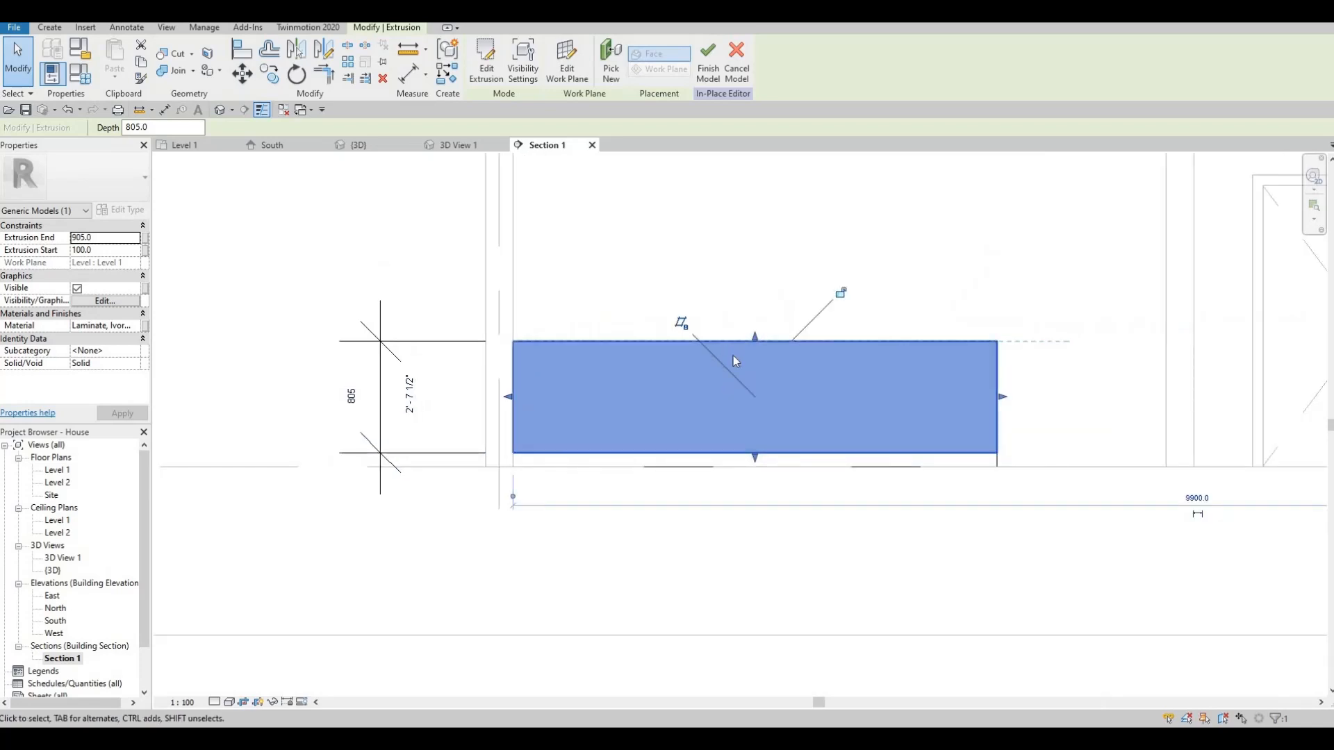
{"action": "scroll", "coordinate": [724, 403], "scroll_direction": "down", "scroll_amount": 2}
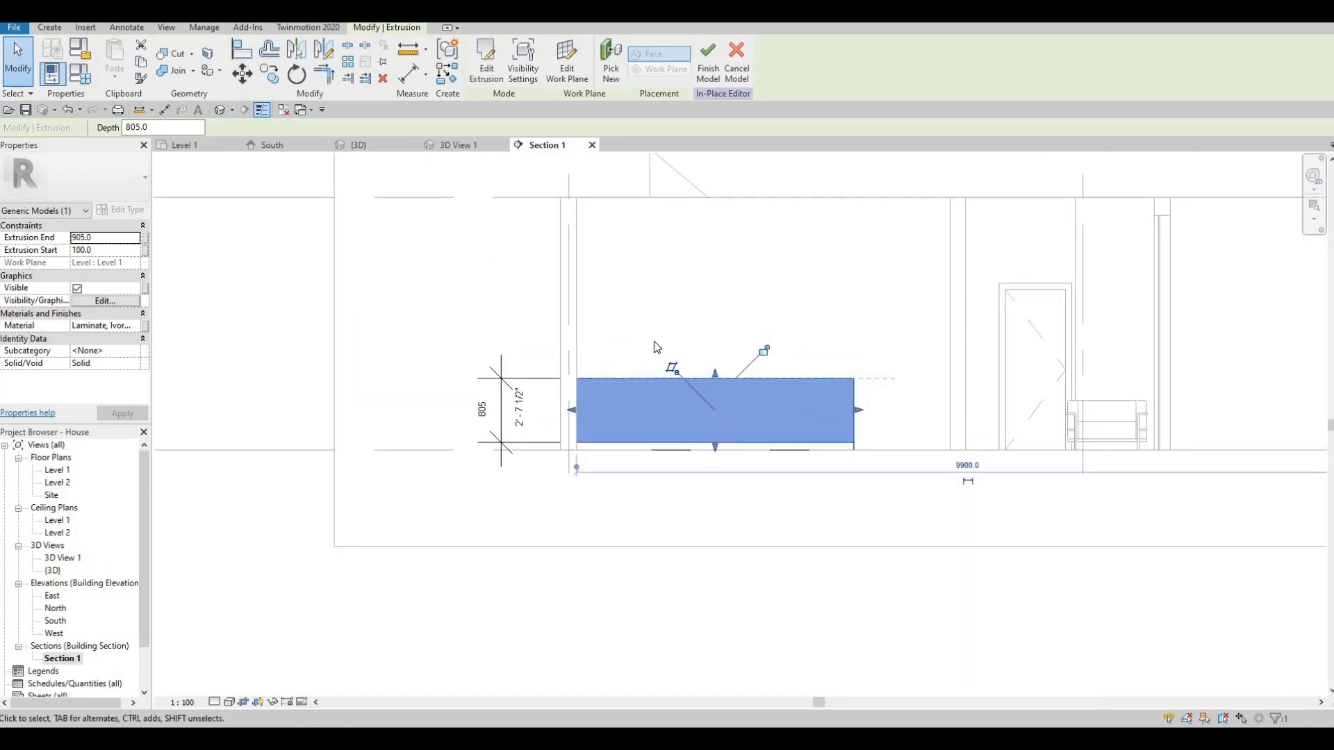
{"action": "key", "text": "F1"}
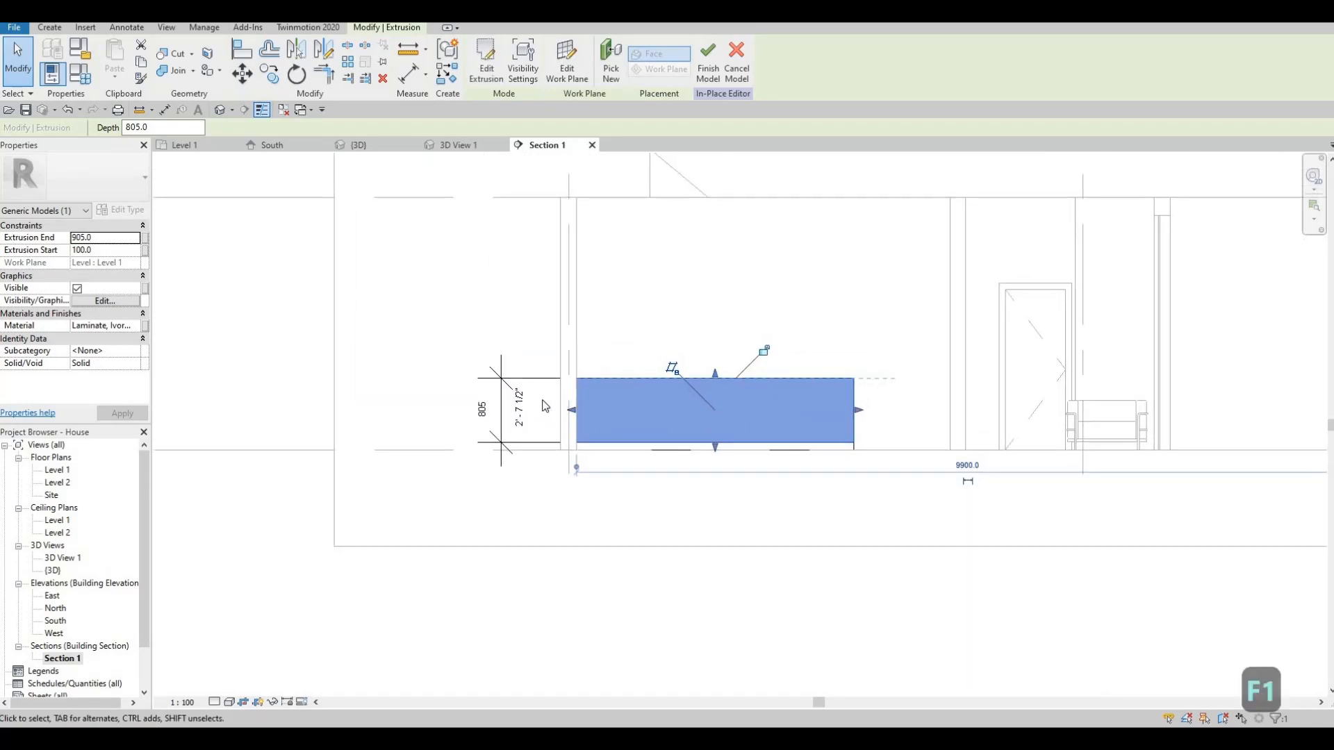
{"action": "left_click", "coordinate": [497, 407]}
{"action": "key", "text": "Escape"}
{"action": "left_click", "coordinate": [502, 409]}
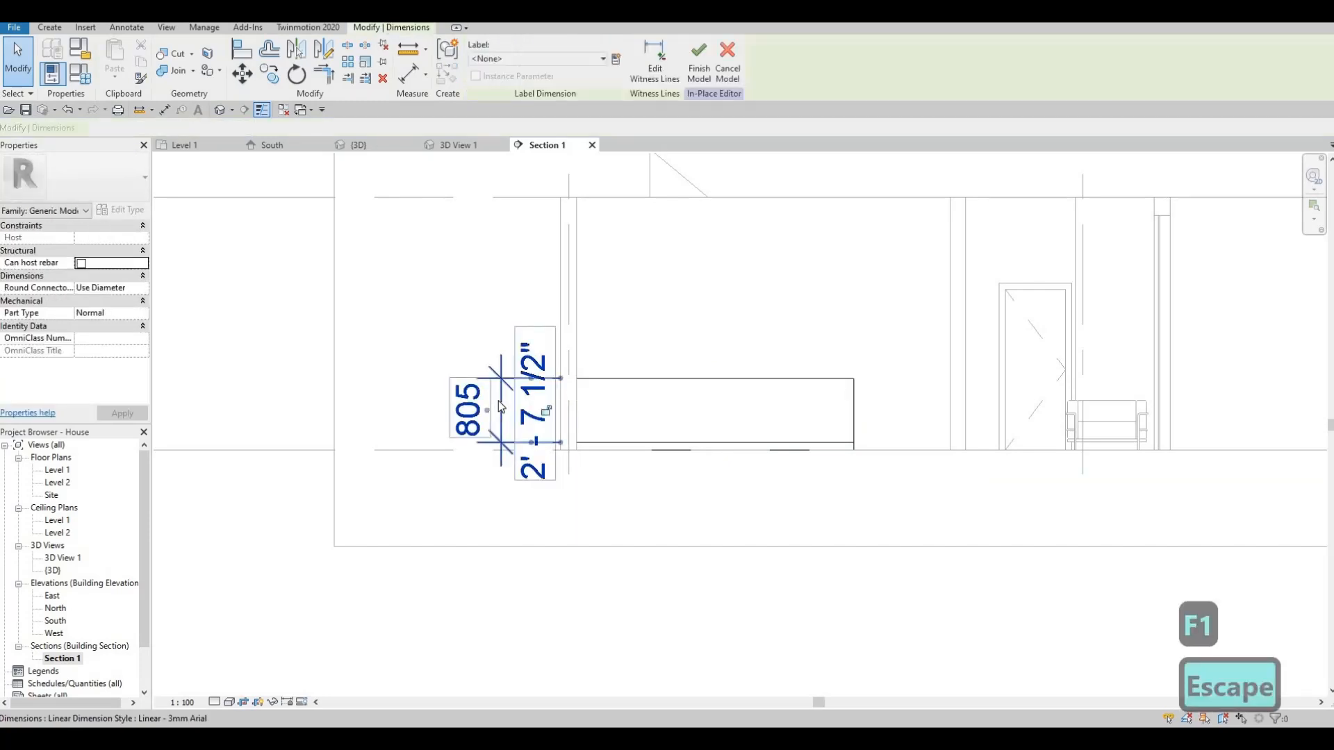
{"action": "key", "text": "Delete"}
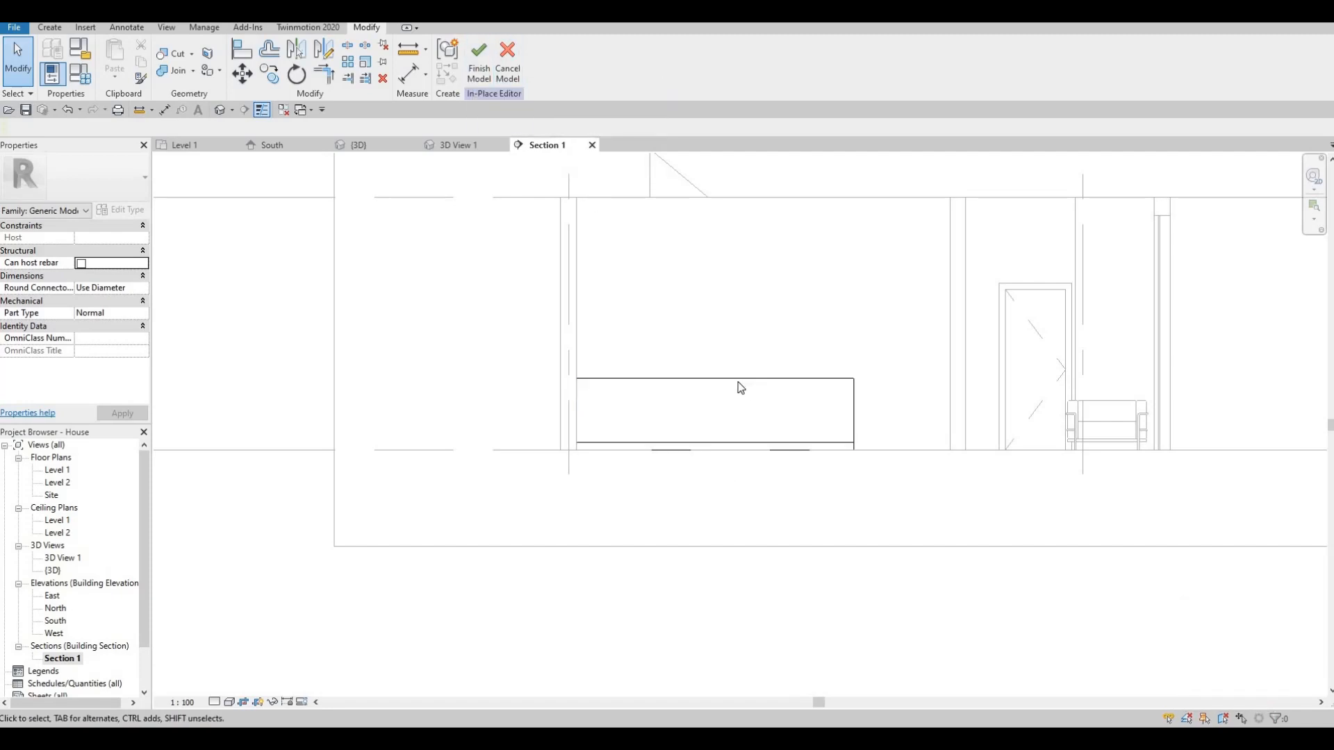
{"action": "left_click", "coordinate": [479, 62]}
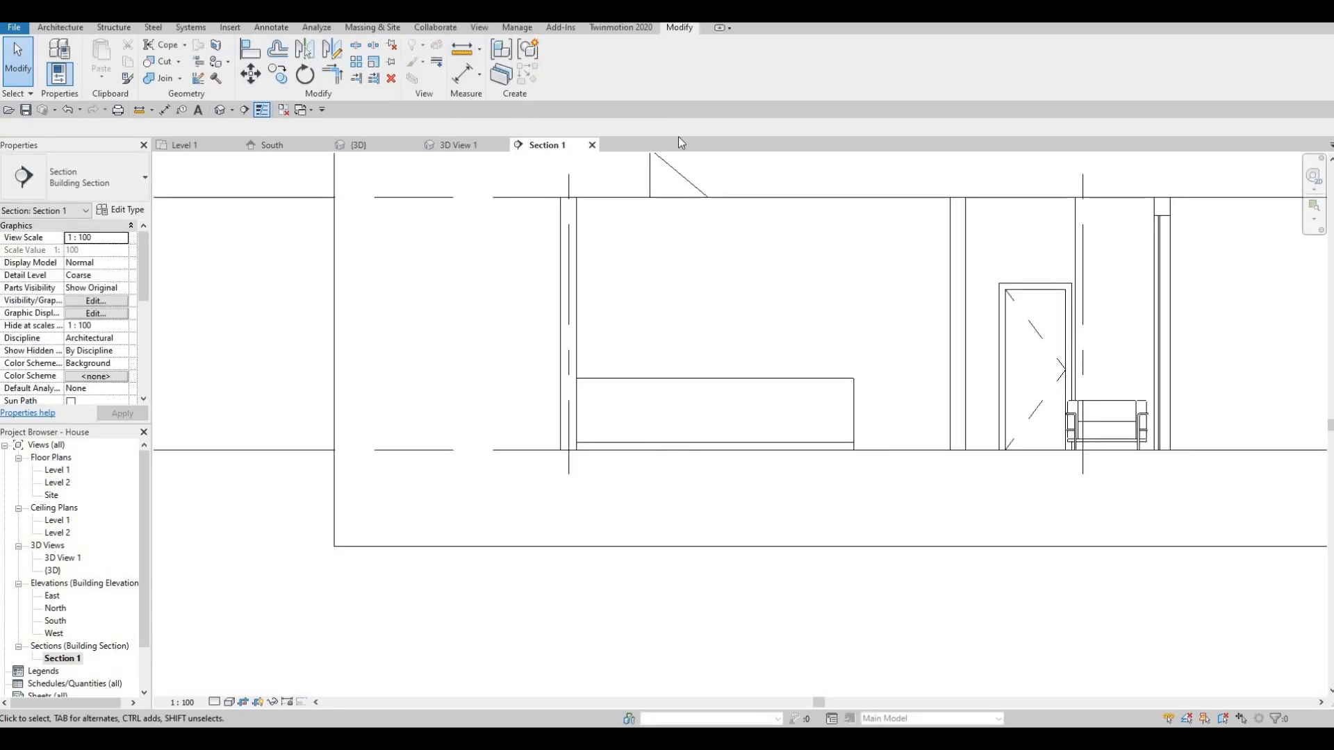
- In the Level 1 plan, start a new in-place component in the Generic Models category, keeping the default name
{"action": "key", "text": "F1"}
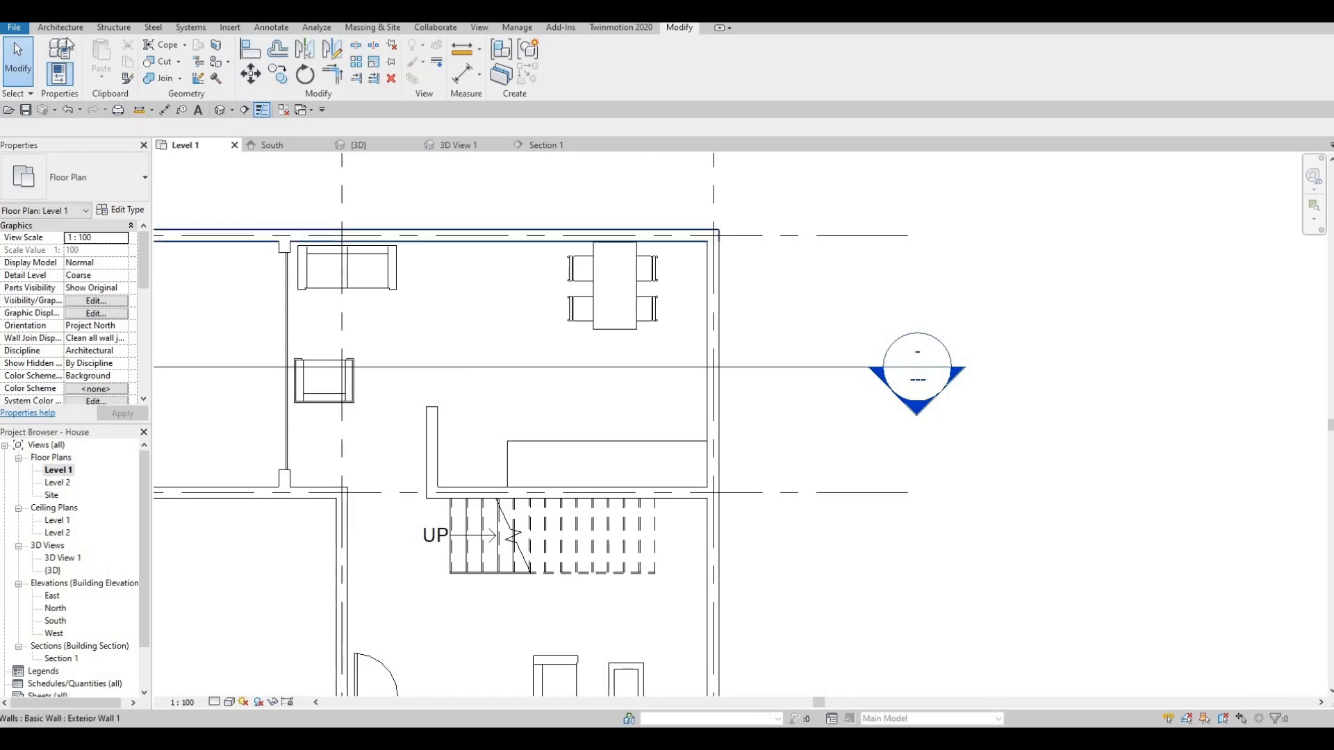
{"action": "left_click", "coordinate": [64, 28]}
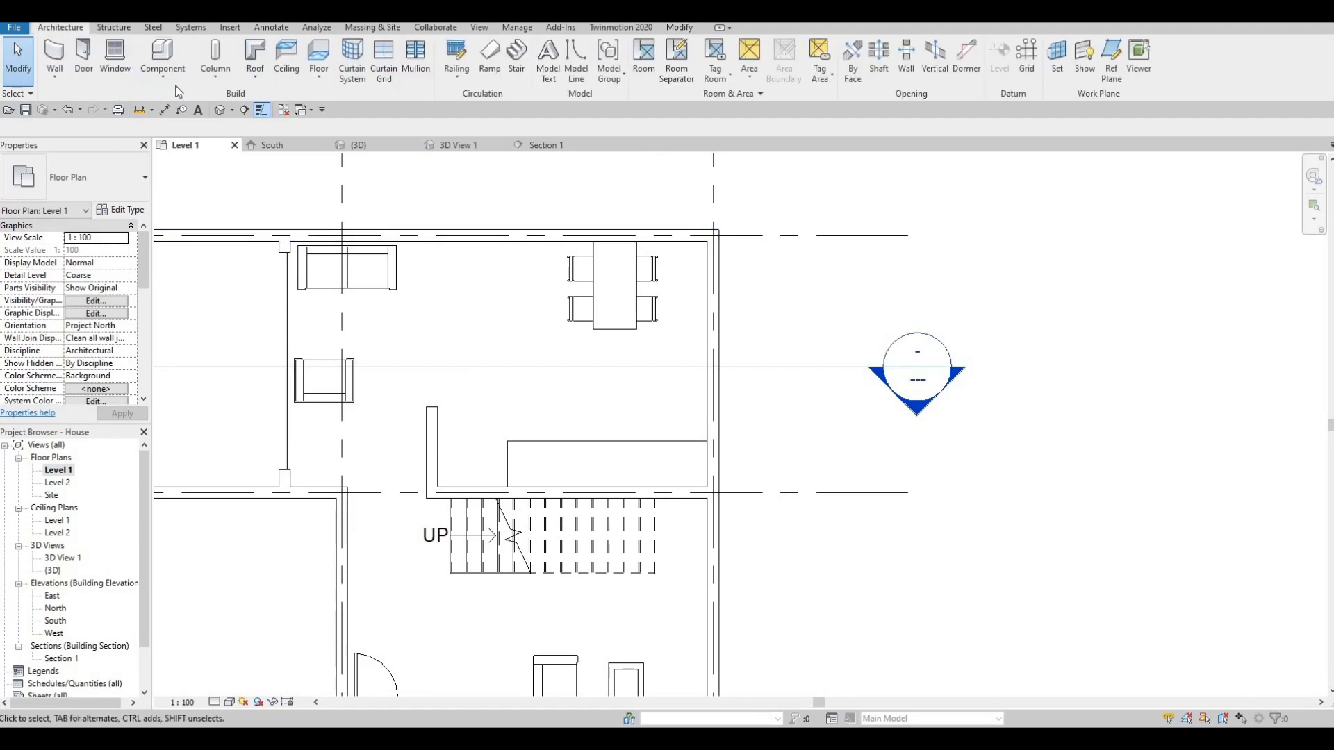
{"action": "left_click", "coordinate": [164, 76]}
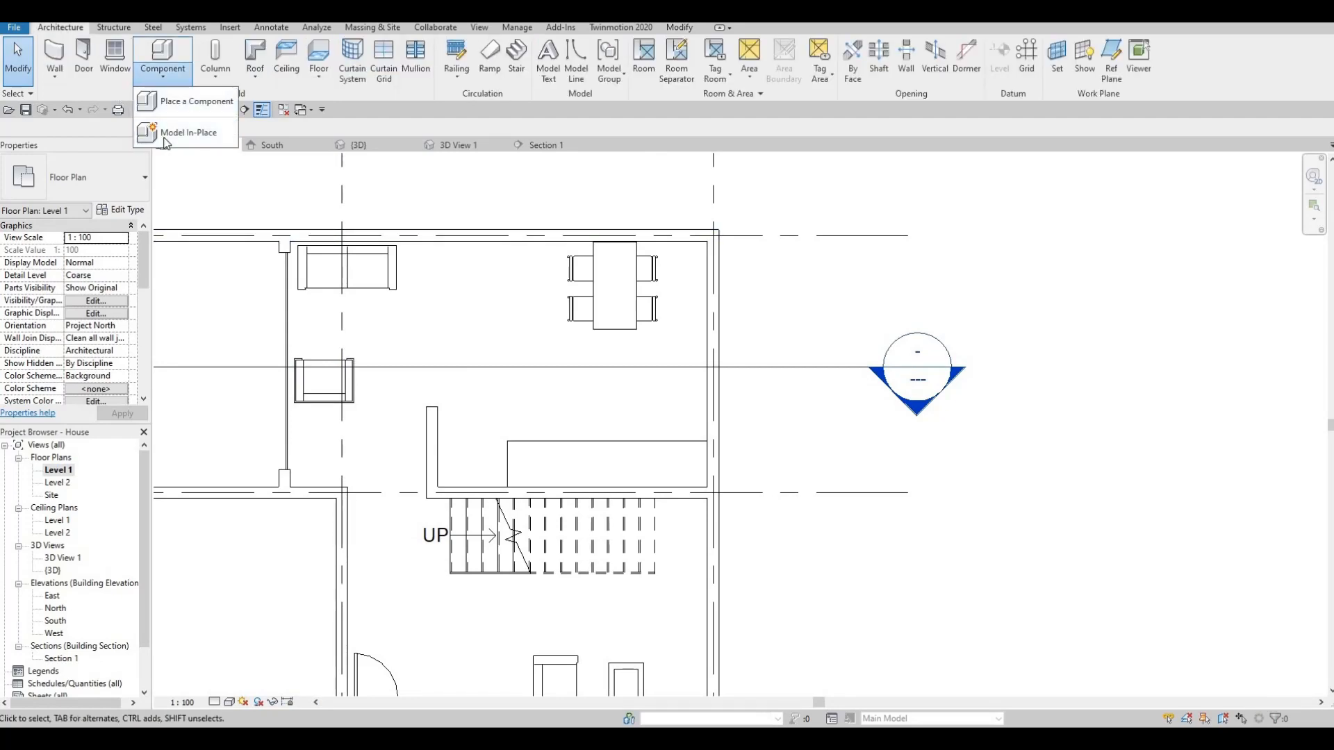
{"action": "scroll", "coordinate": [662, 352], "scroll_direction": "down", "scroll_amount": 3}
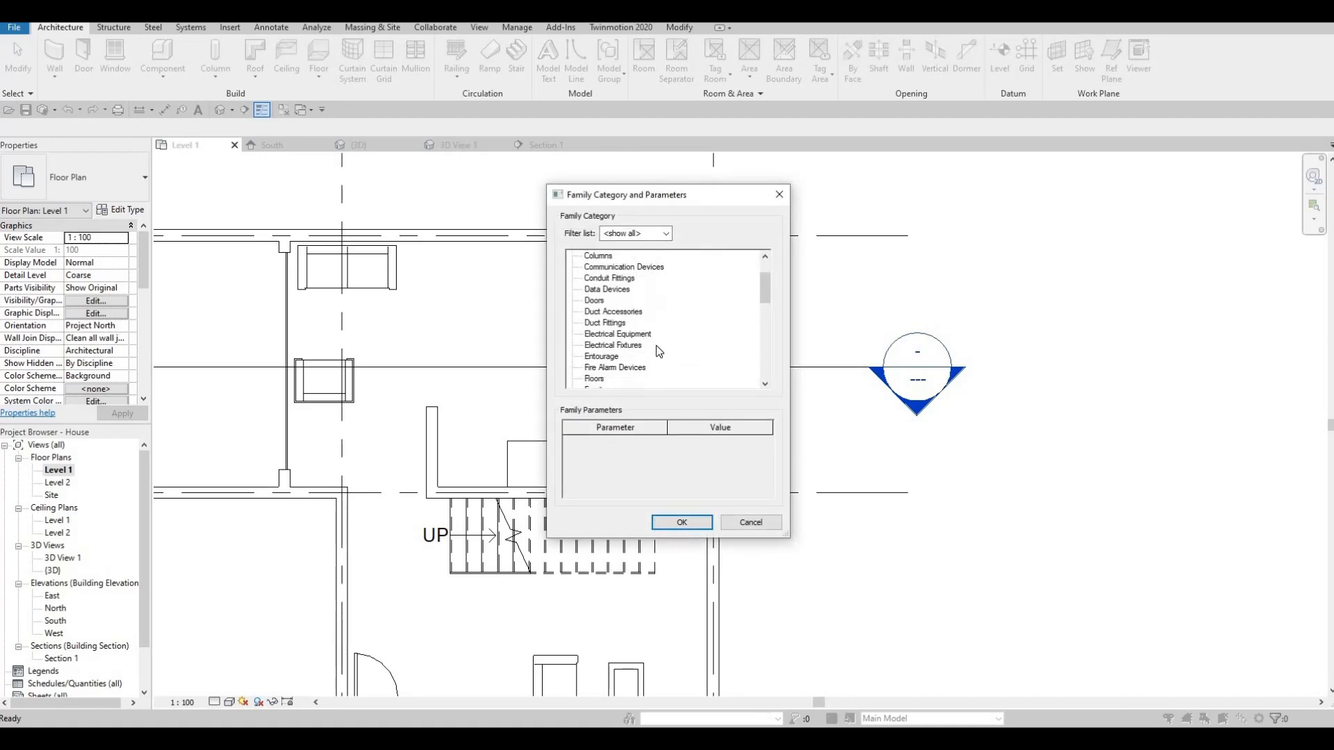
{"action": "left_click", "coordinate": [611, 346]}
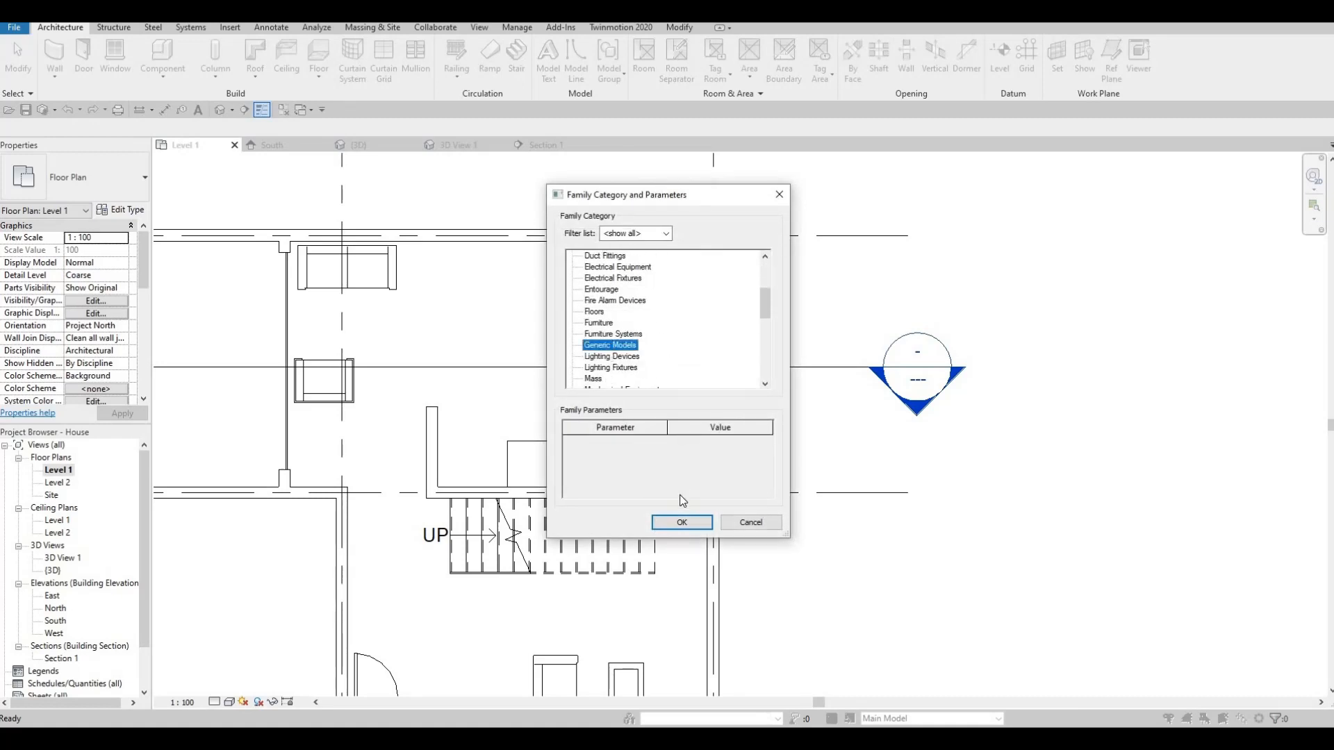
{"action": "left_click", "coordinate": [666, 523]}
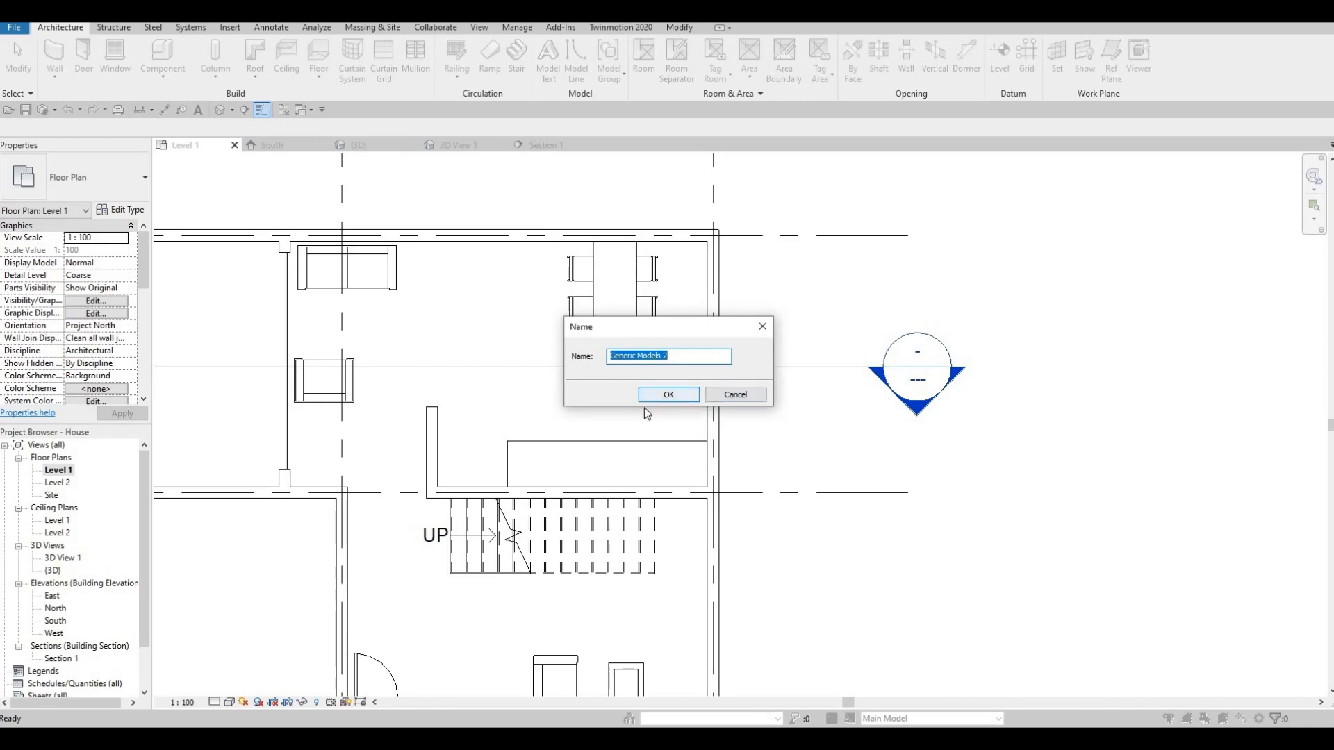
{"action": "left_click", "coordinate": [677, 395]}
- Create a 250 mm deep extrusion from a 3500 x 800 mm rectangle over the counter's footprint, finishing it in Section 1
{"action": "left_click", "coordinate": [117, 61]}
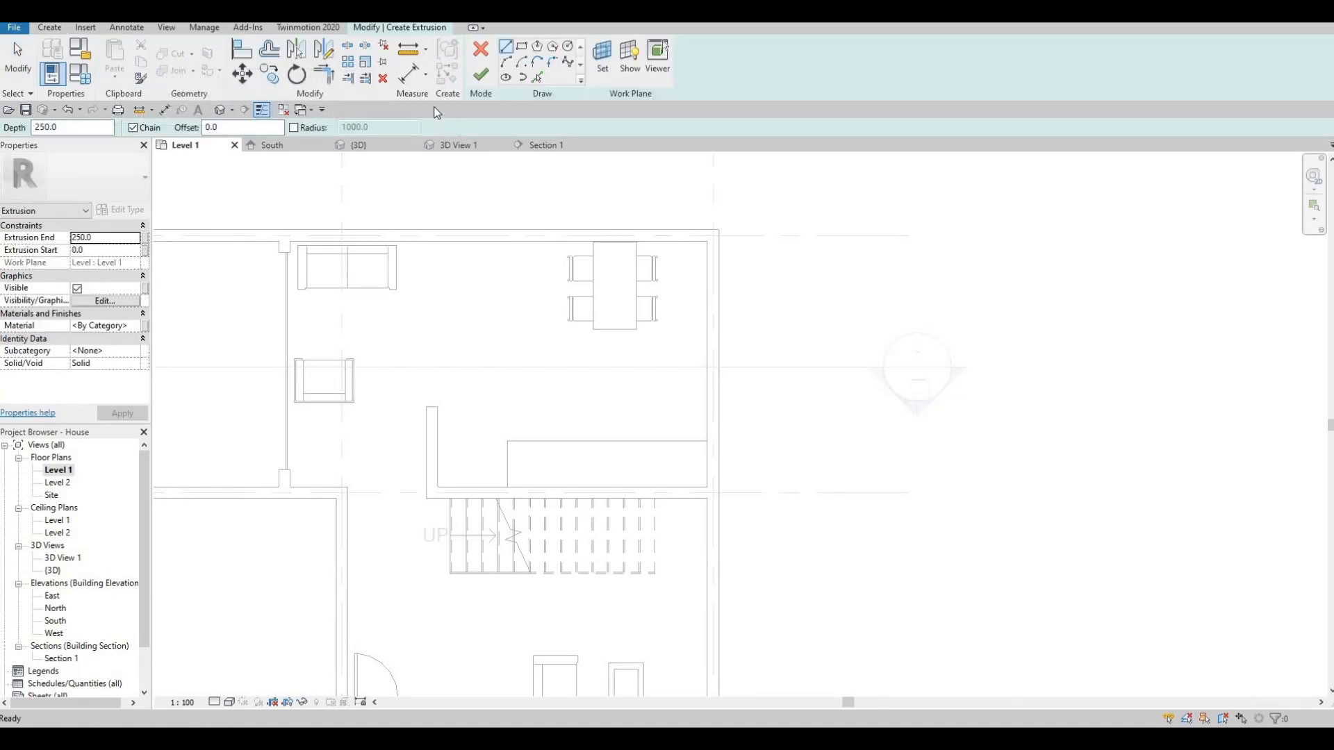
{"action": "left_click", "coordinate": [522, 50]}
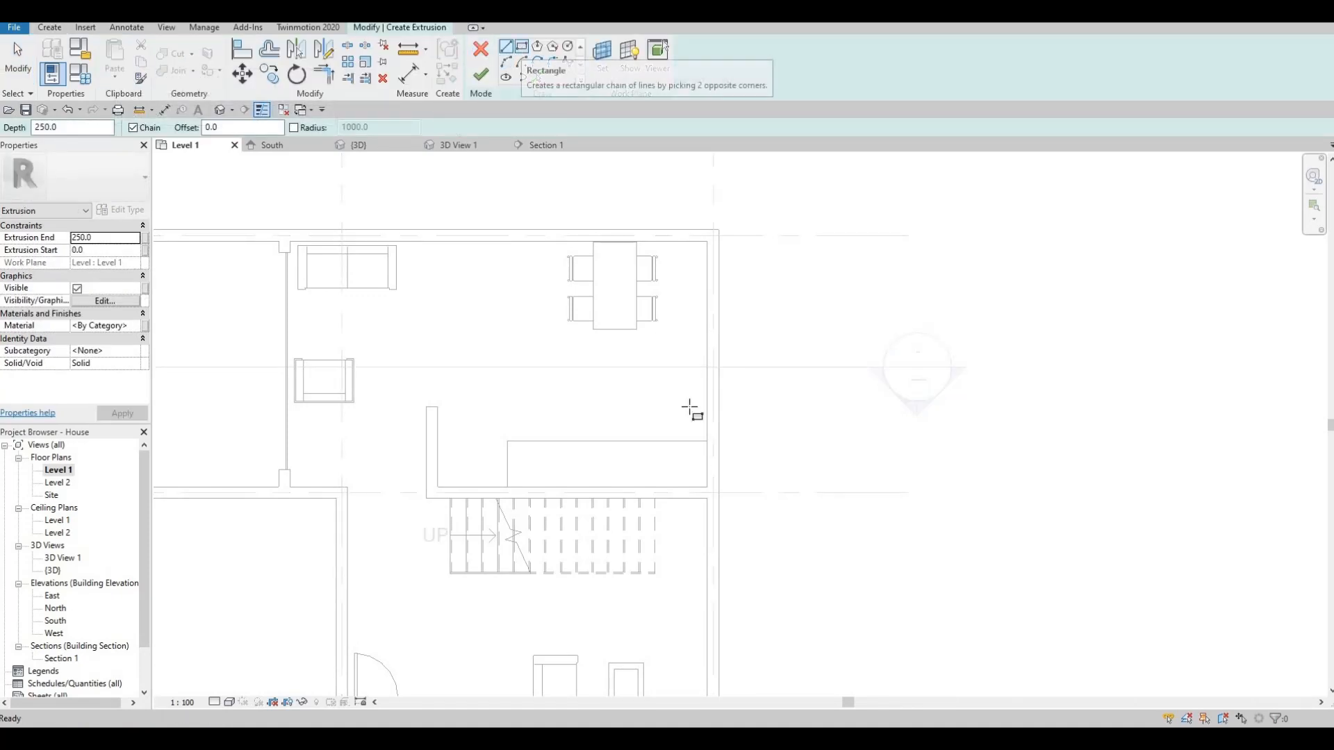
{"action": "left_click", "coordinate": [707, 487]}
{"action": "left_click", "coordinate": [508, 442]}
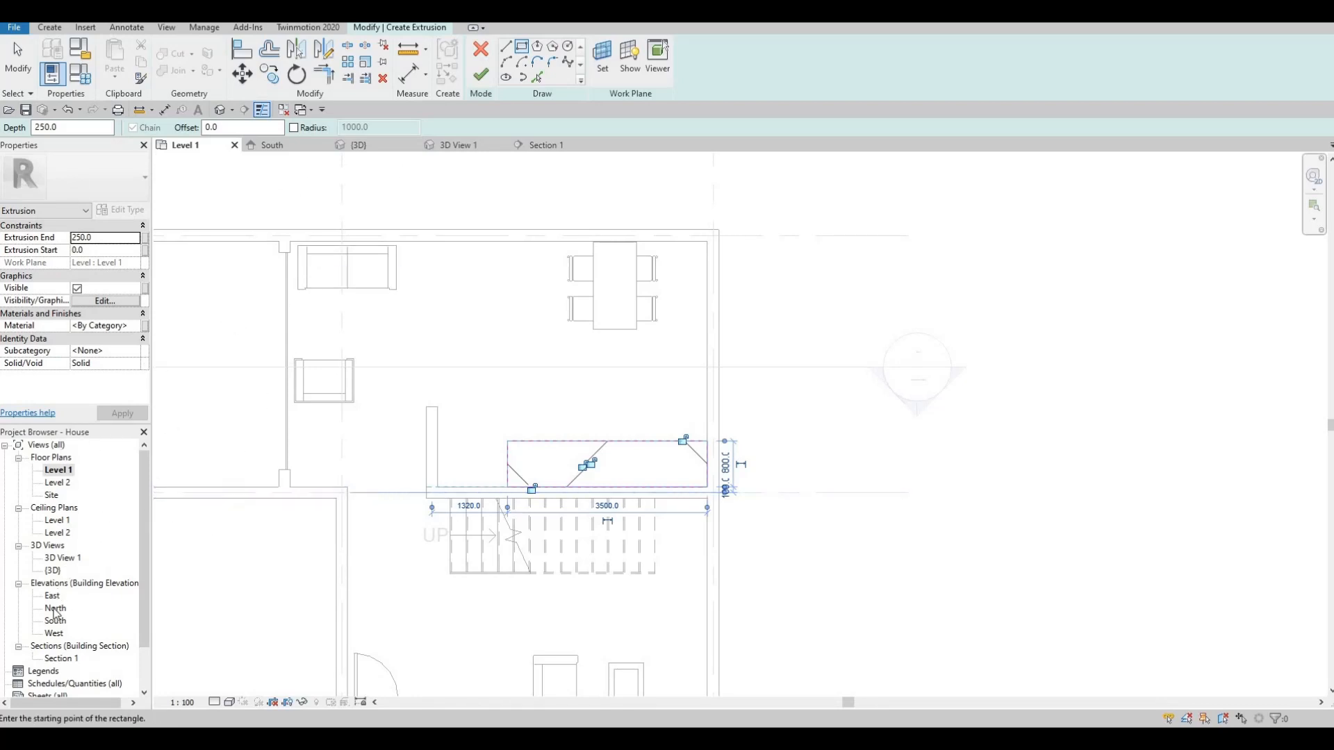
{"action": "key", "text": "ctrl+Tab"}
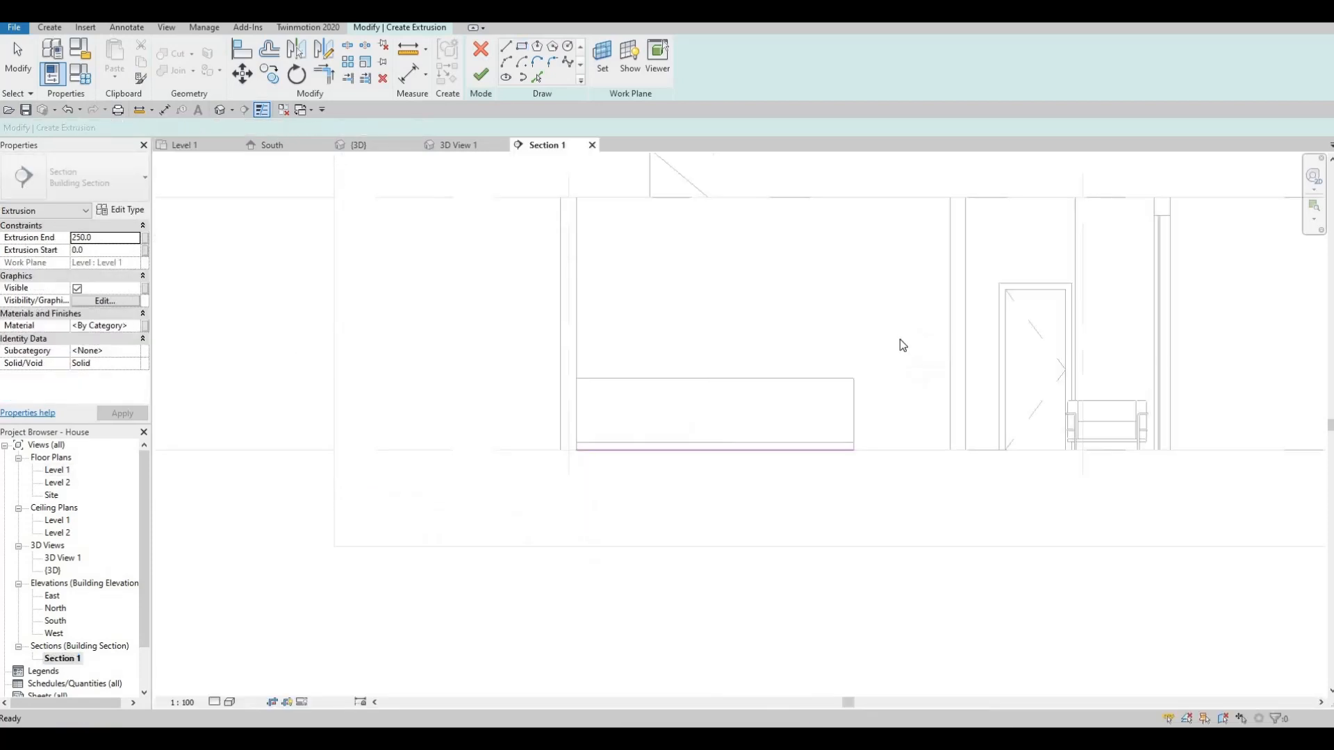
{"action": "key", "text": "Escape"}
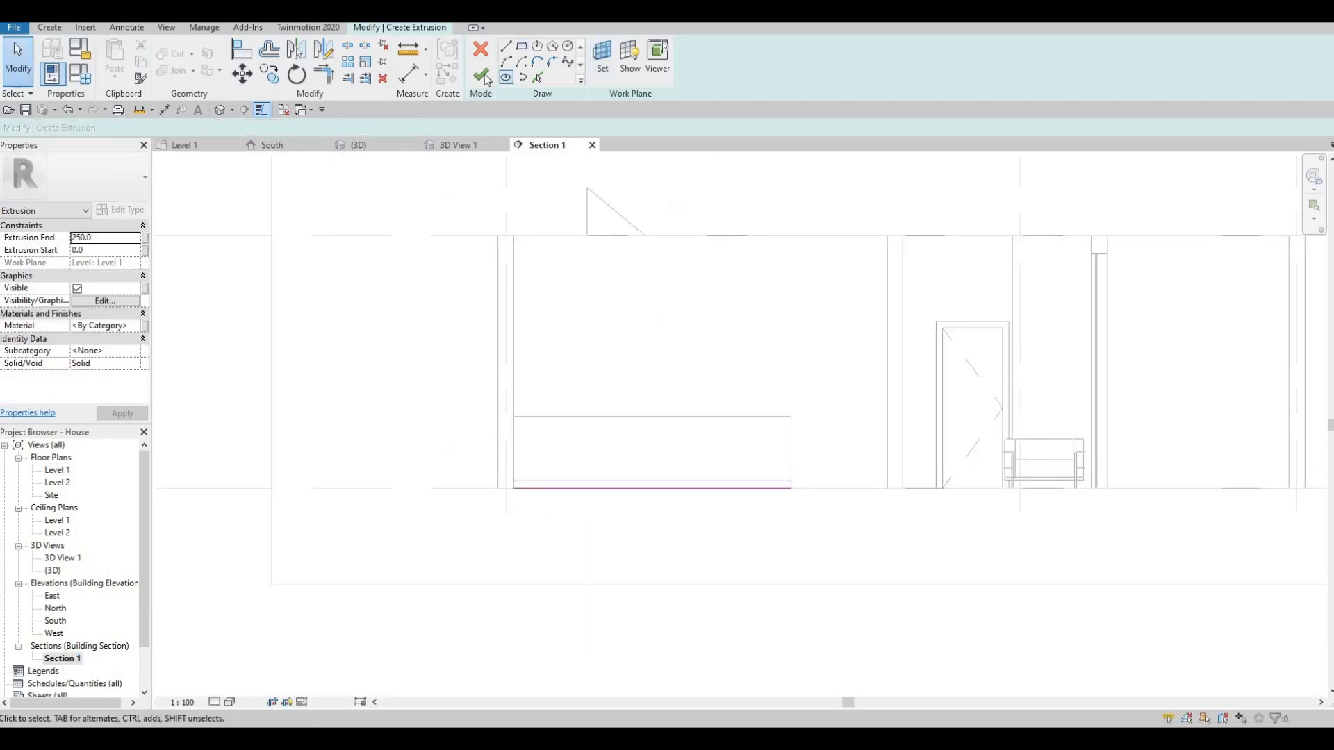
{"action": "left_click", "coordinate": [485, 73]}
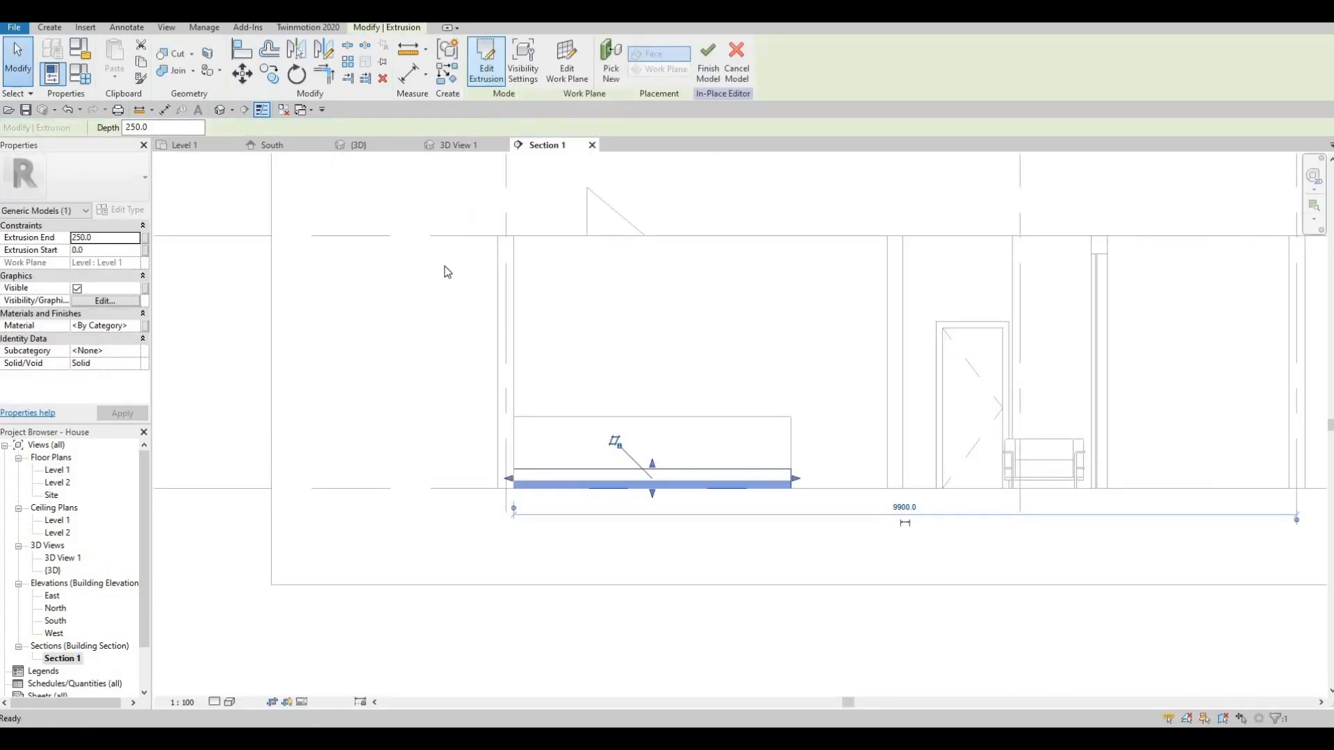
- Search the materials for "stone" and assign Blue Stone from AEC Materials to the new extrusion
{"action": "left_click", "coordinate": [137, 326]}
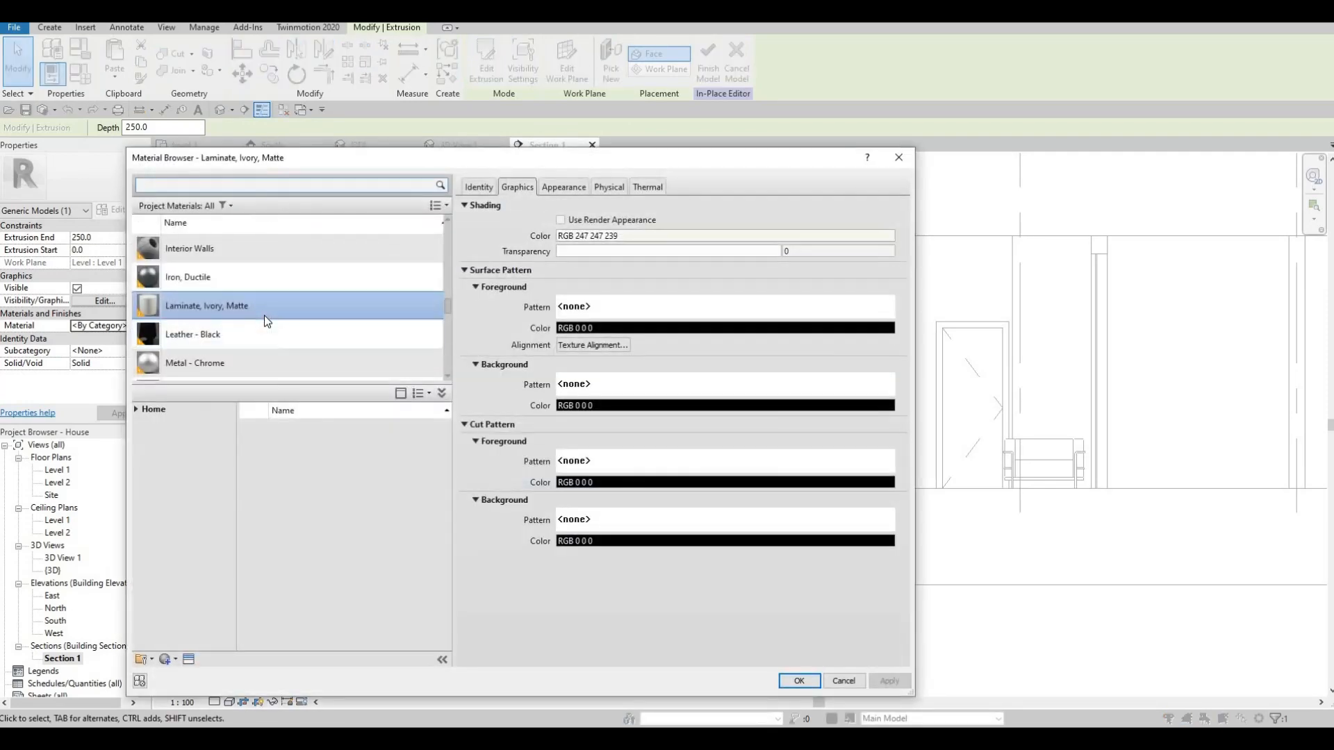
{"action": "scroll", "coordinate": [224, 210], "scroll_direction": "down", "scroll_amount": 2}
{"action": "left_click", "coordinate": [223, 188]}
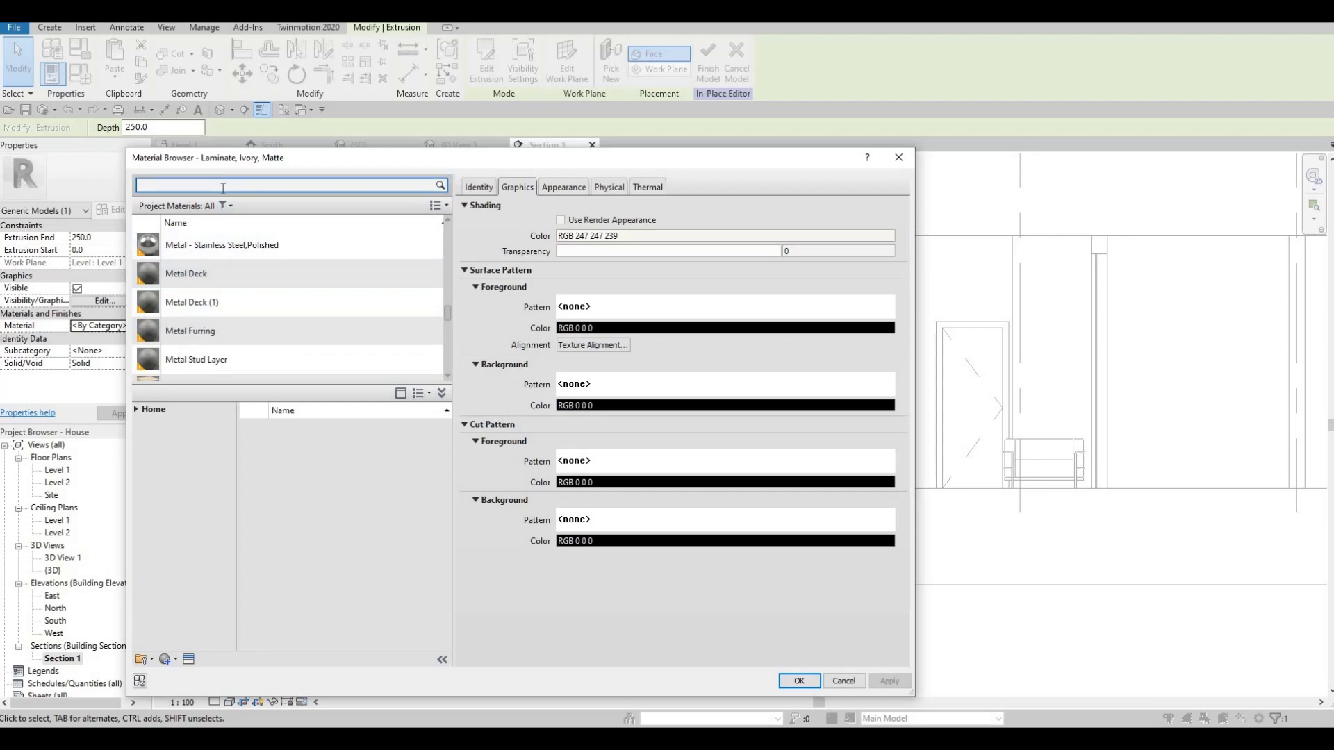
{"action": "type", "text": "stone"}
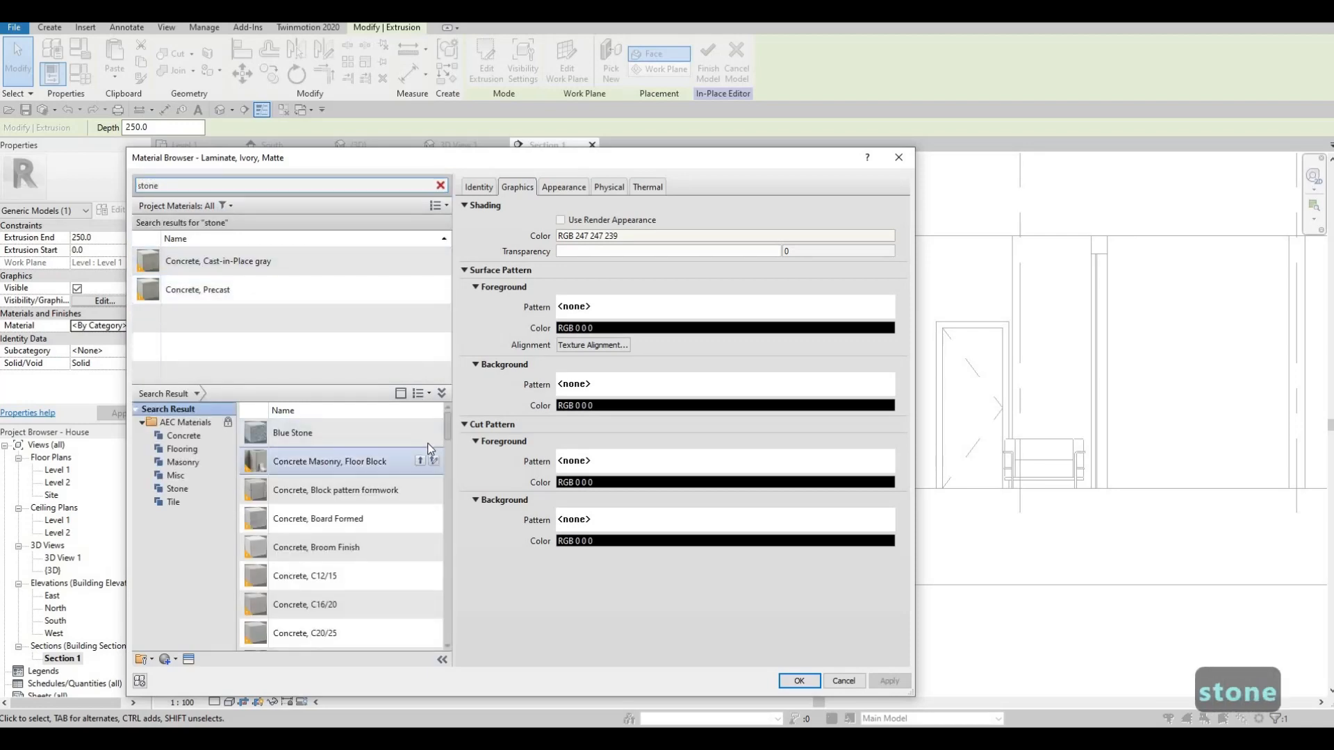
{"action": "mouse_move", "coordinate": [419, 435]}
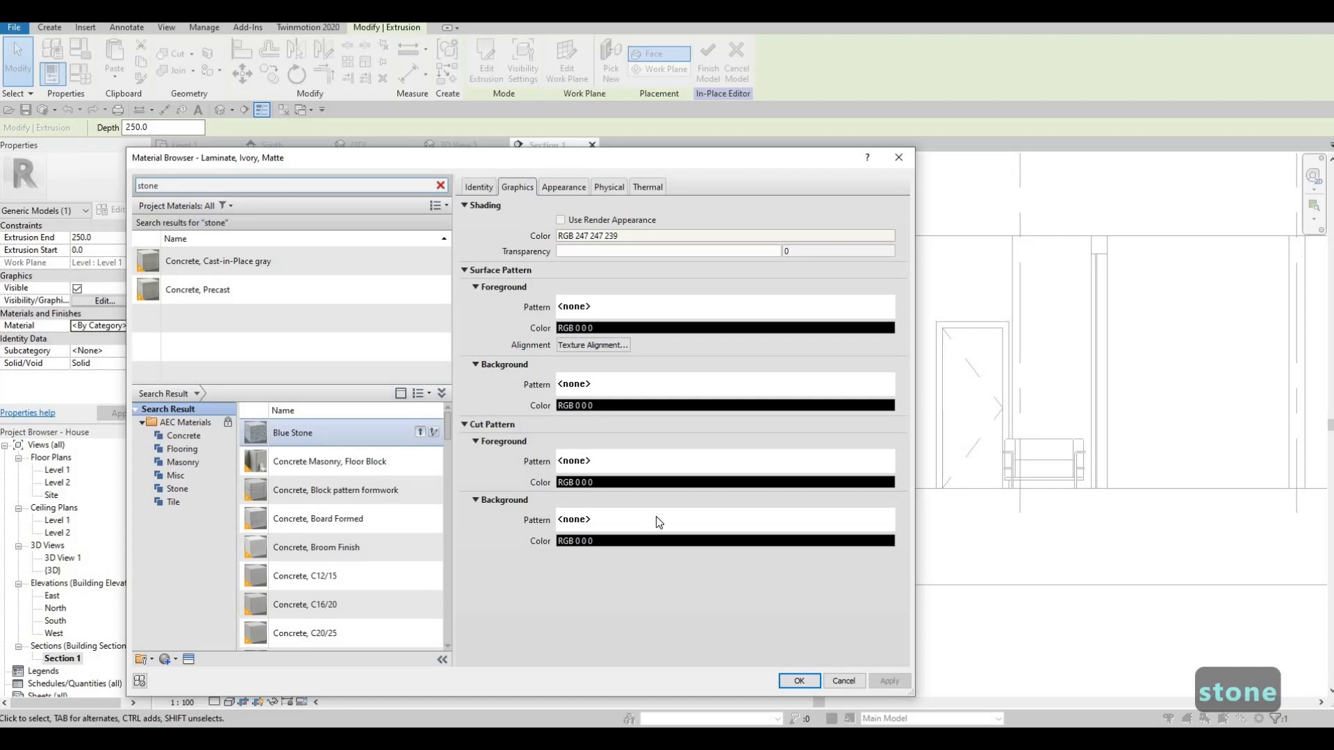
{"action": "left_click", "coordinate": [876, 686]}
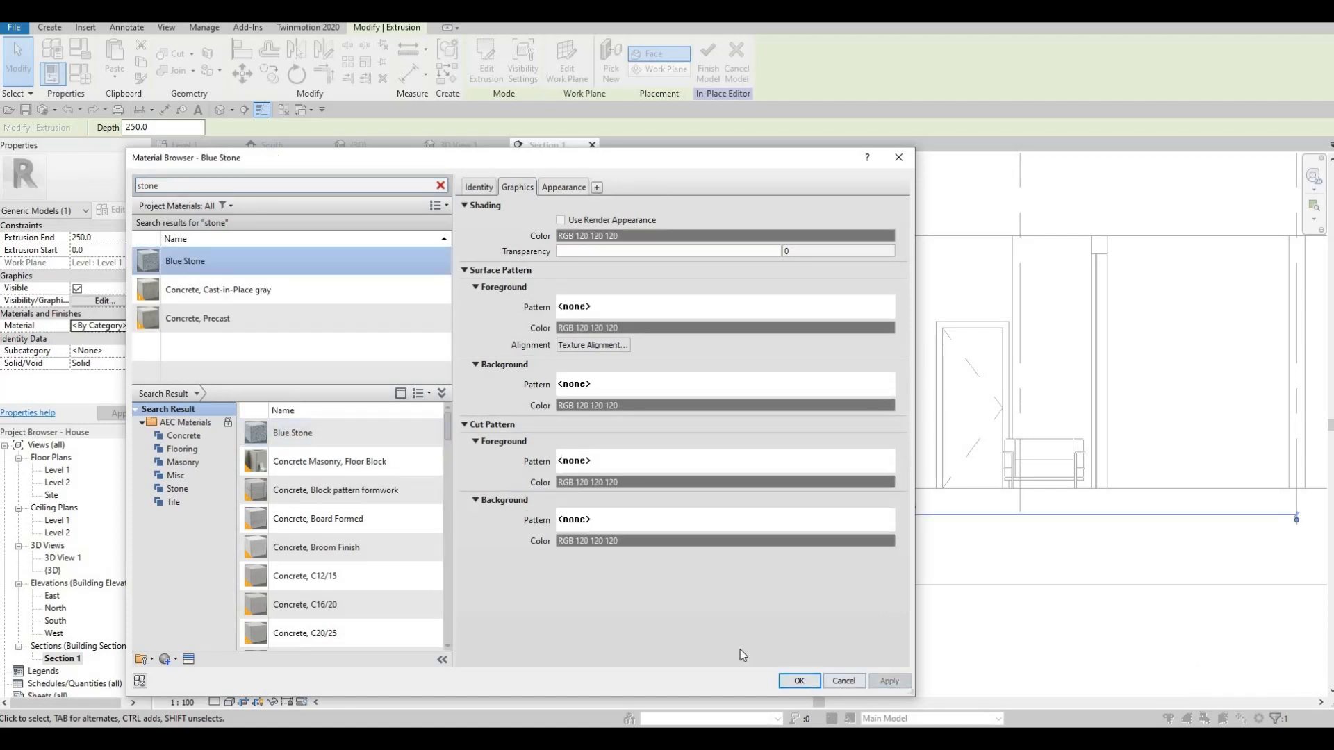
{"action": "key", "text": "Return"}
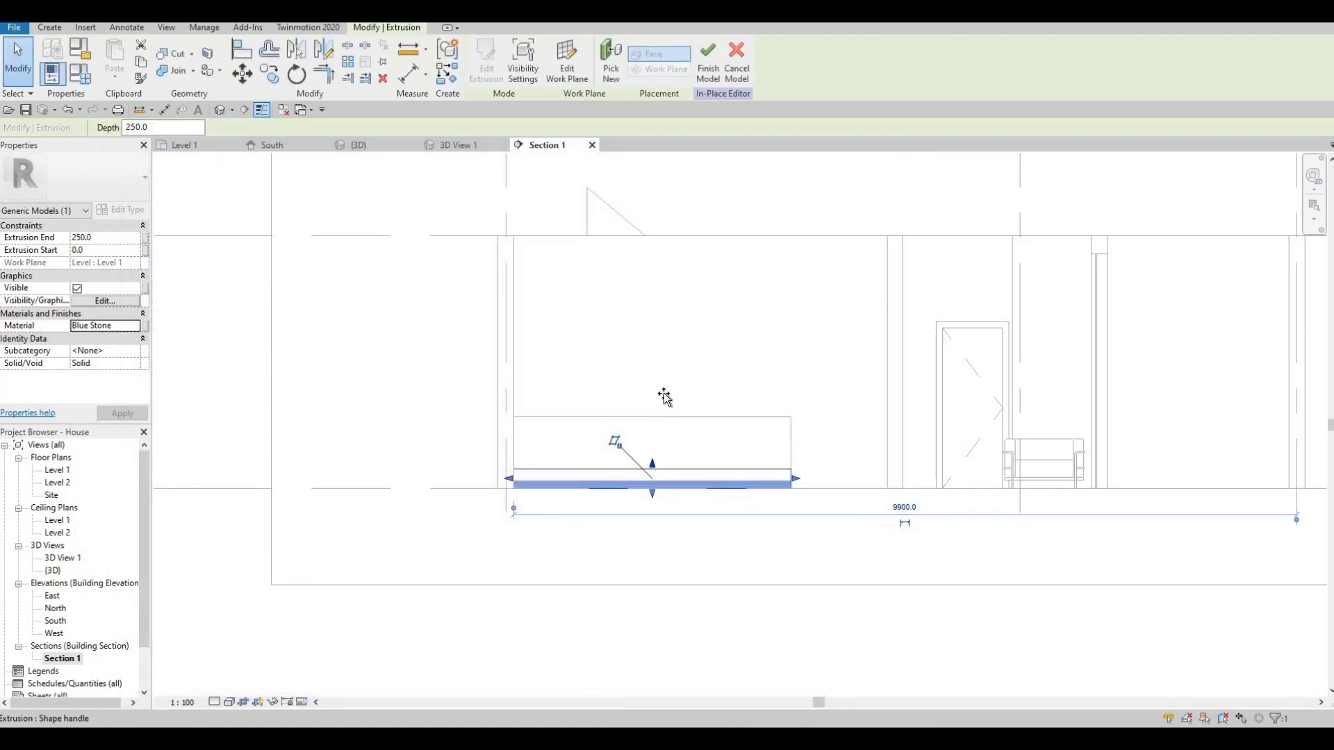
- Stretch the Blue Stone extrusion into a thin countertop, with its bottom face at 905 mm and its top at about 963 mm
{"action": "left_click_drag", "start_coordinate": [664, 384], "coordinate": [664, 381]}
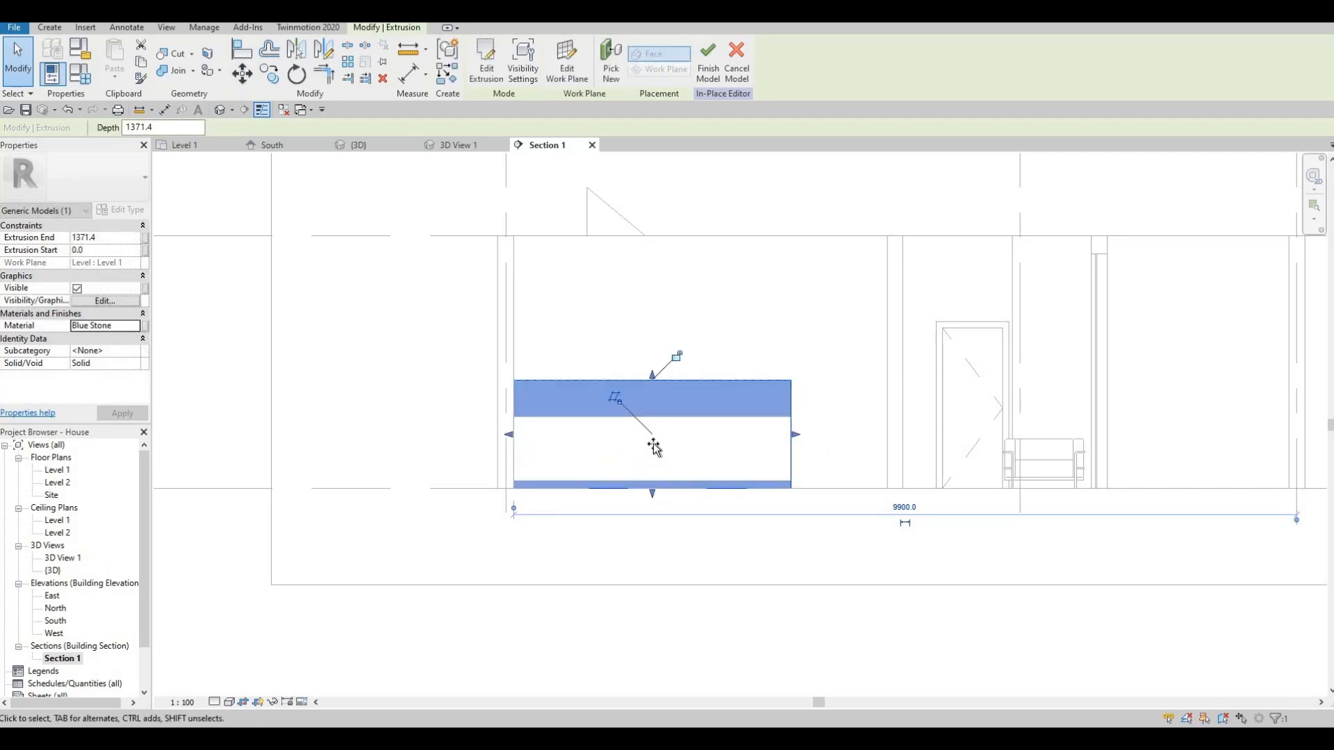
{"action": "left_click_drag", "start_coordinate": [653, 494], "coordinate": [595, 425]}
{"action": "scroll", "coordinate": [623, 421], "scroll_direction": "up", "scroll_amount": 5}
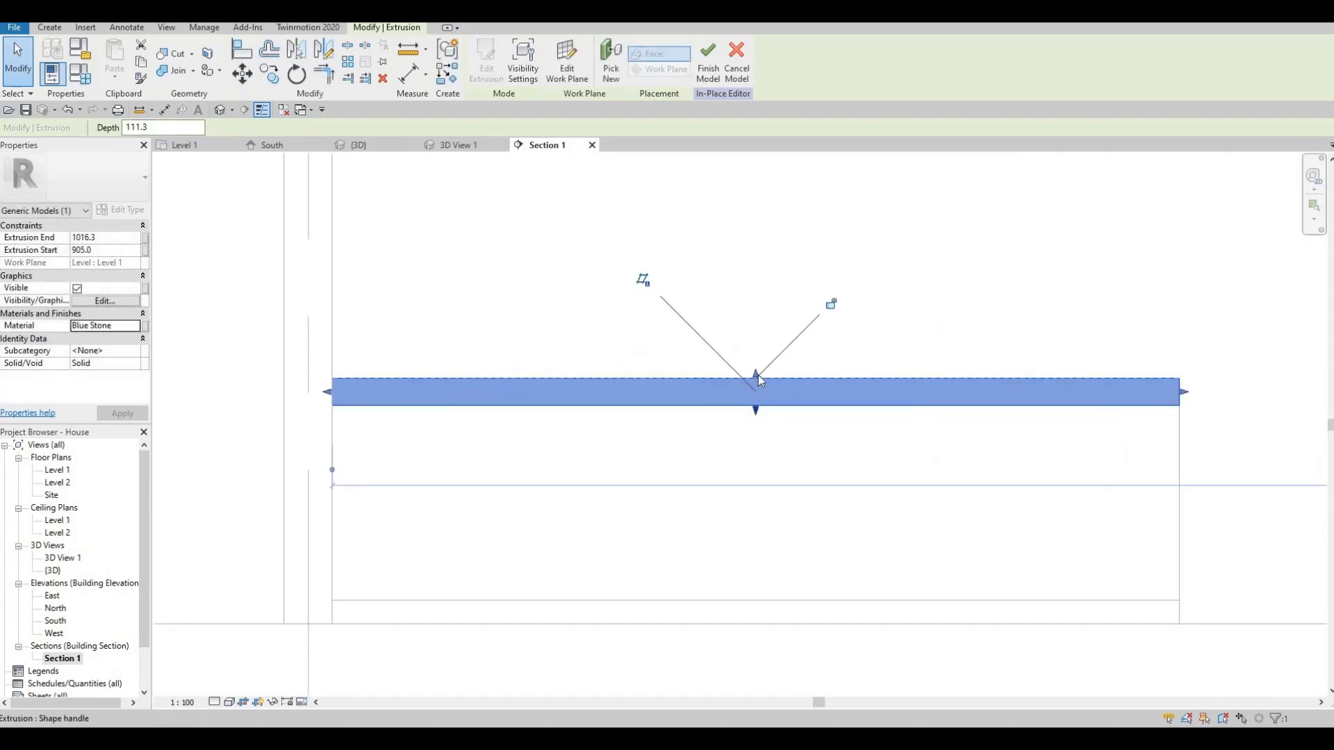
{"action": "left_click_drag", "start_coordinate": [756, 375], "coordinate": [755, 396]}
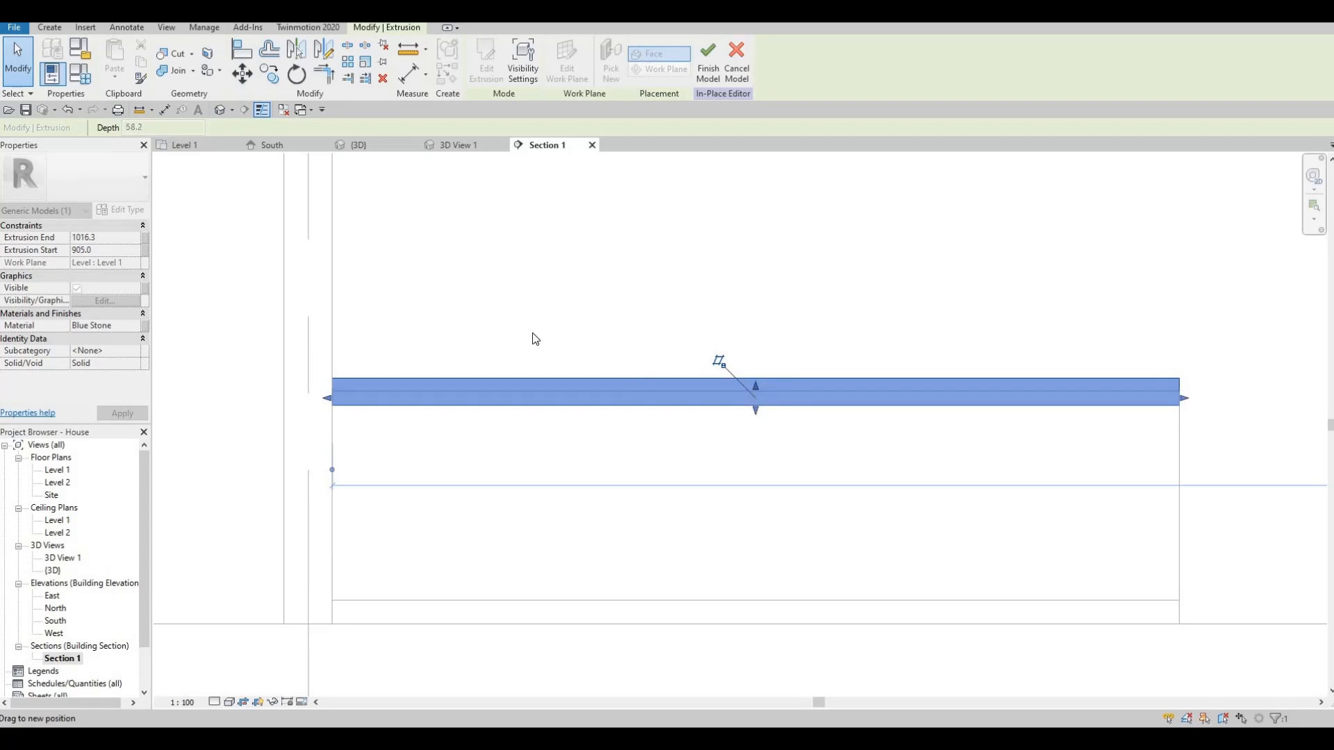
{"action": "left_click_drag", "start_coordinate": [535, 339], "coordinate": [535, 339]}
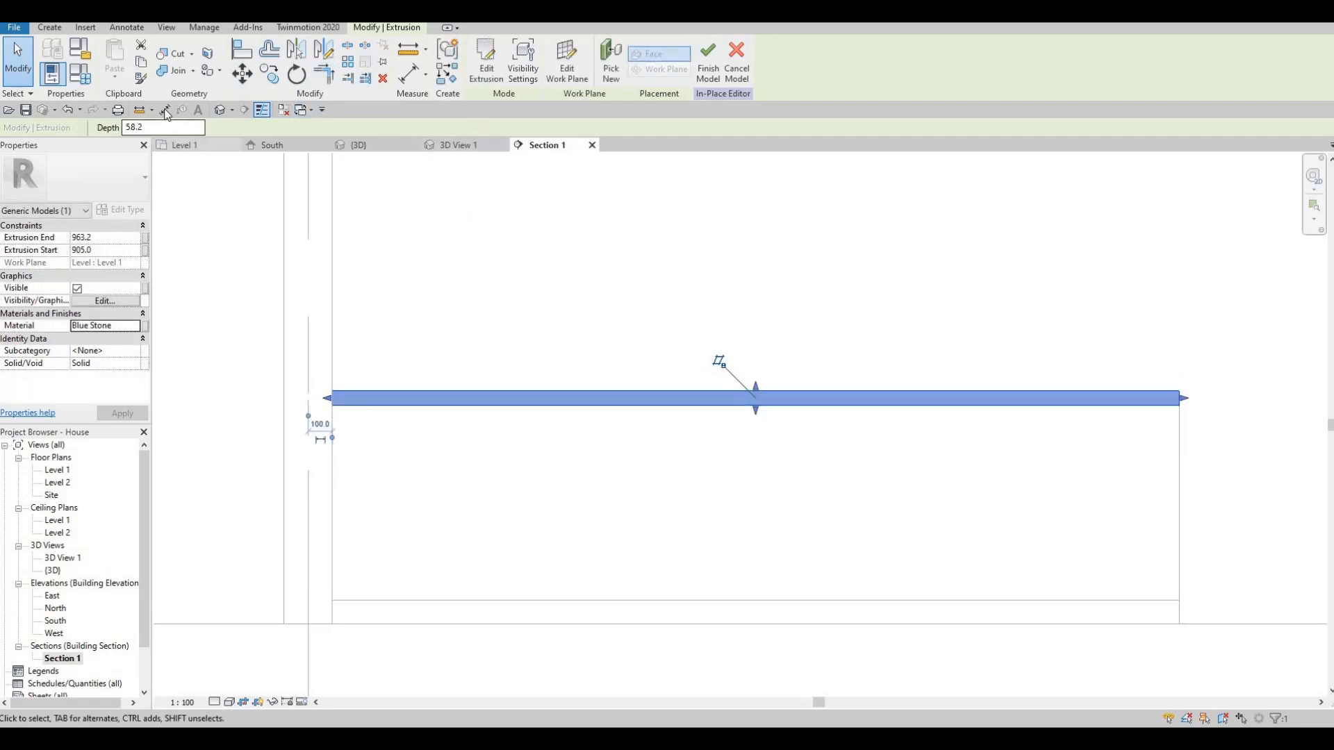
- Check the countertop's thickness with an aligned dimension between its bottom and top faces, then reselect the countertop
{"action": "key", "text": "d"}
{"action": "key", "text": "i"}
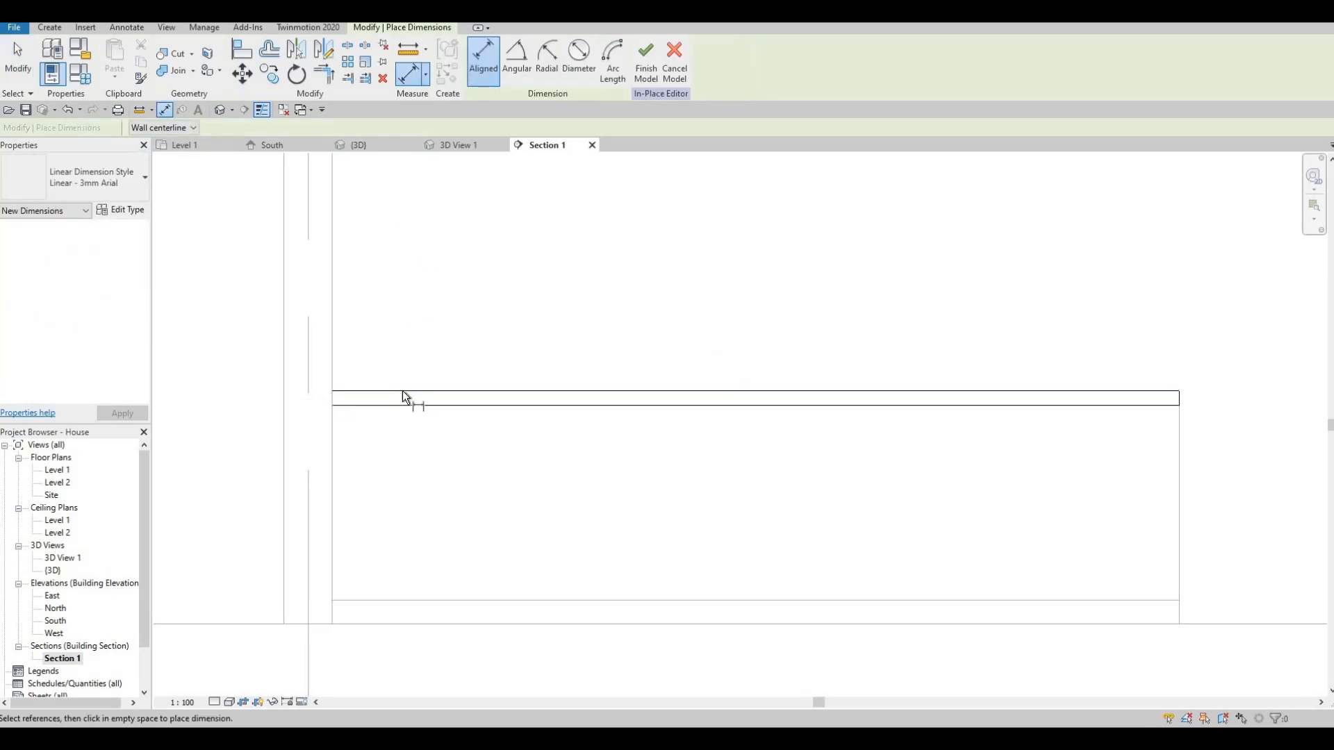
{"action": "left_click", "coordinate": [398, 404]}
{"action": "left_click", "coordinate": [390, 393]}
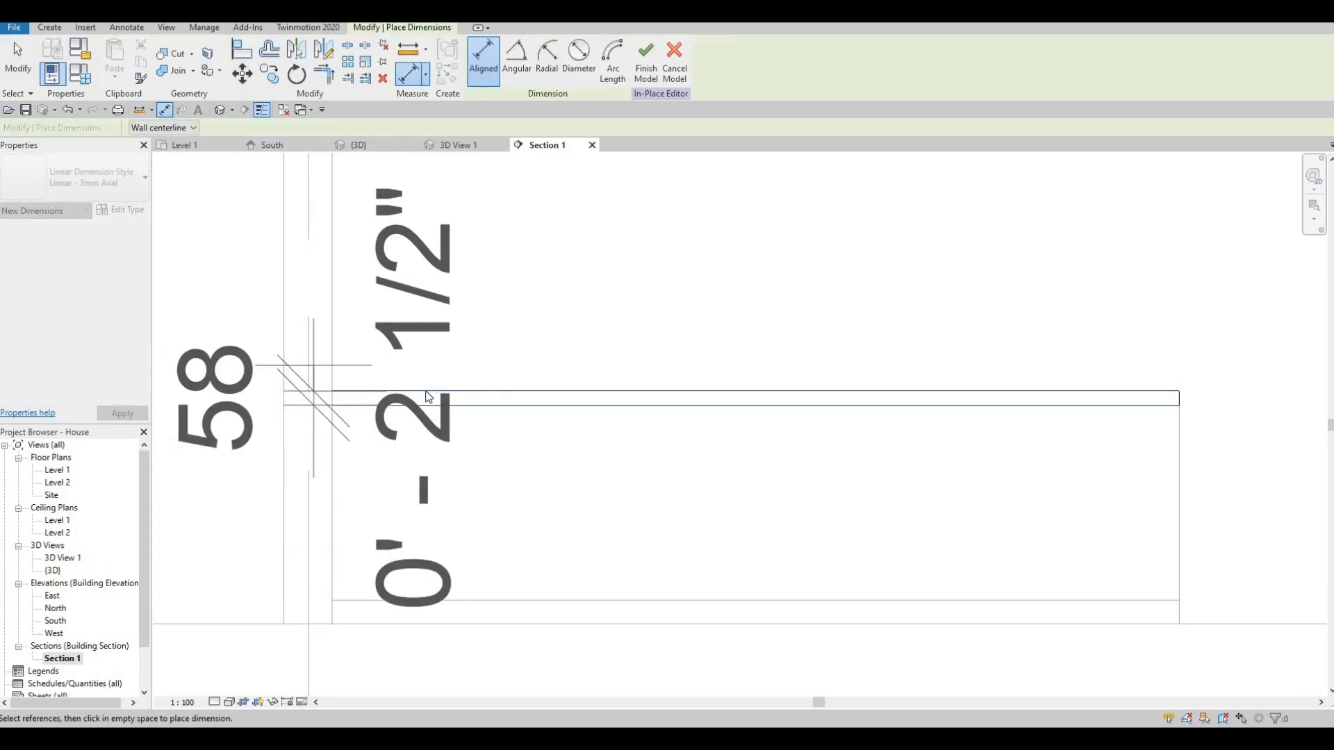
{"action": "key", "text": "Escape"}
{"action": "key", "text": "Escape"}
{"action": "left_click", "coordinate": [757, 395]}
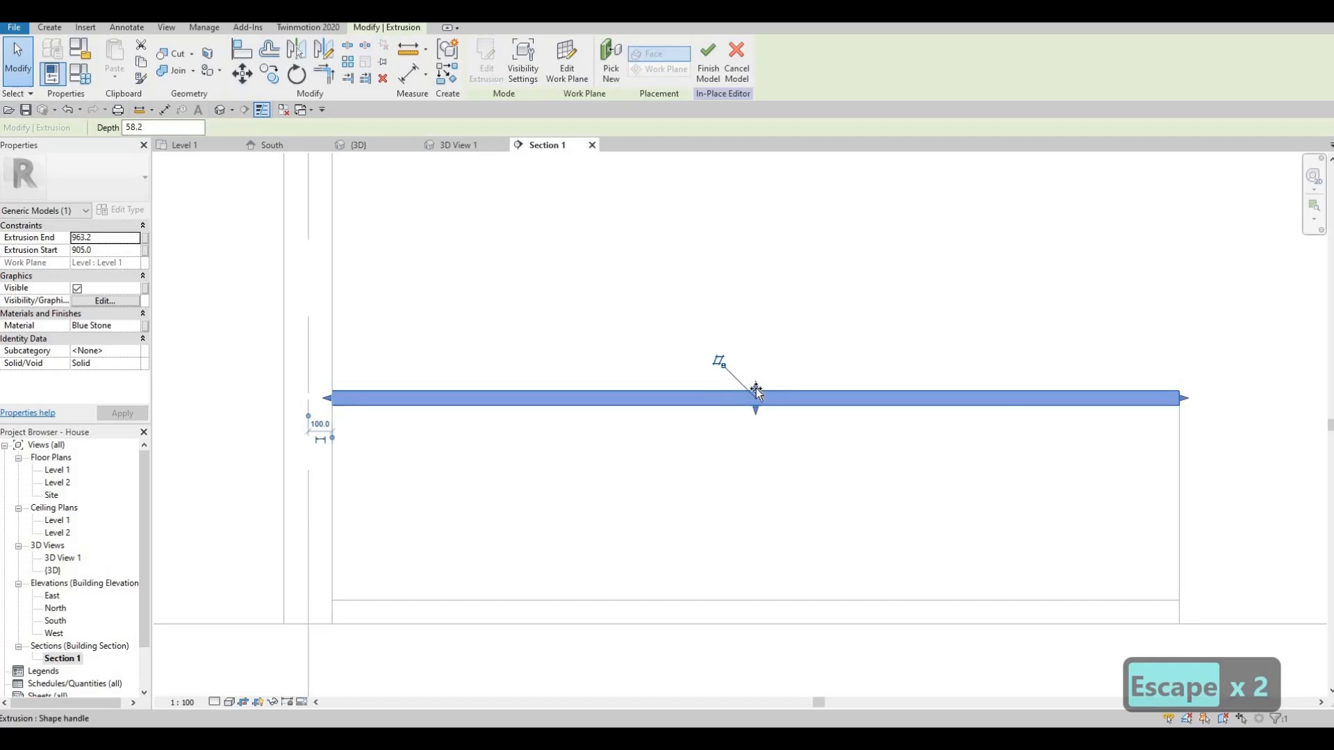
- Lower the top face of the Blue Stone countertop to about 40 mm thickness, and try to dimension that thickness
{"action": "left_click_drag", "start_coordinate": [759, 393], "coordinate": [757, 402]}
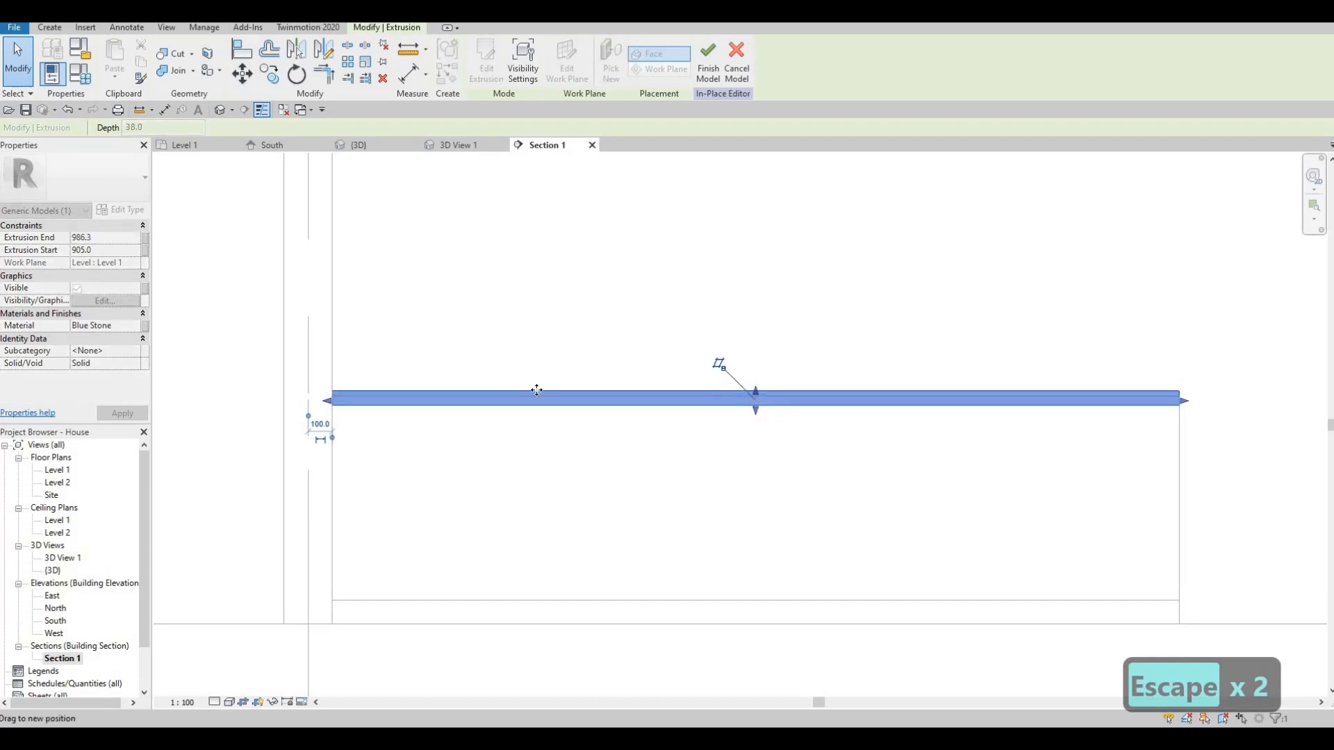
{"action": "key", "text": "Escape"}
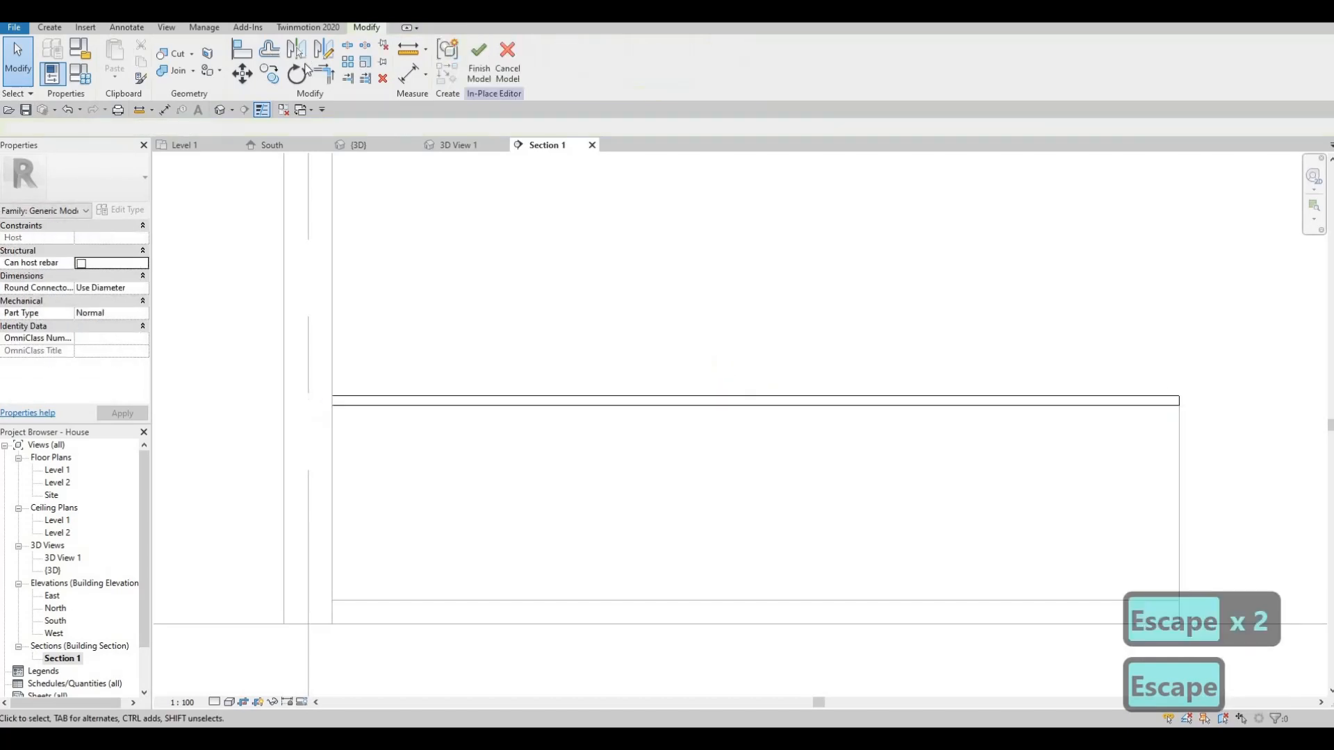
{"action": "left_click", "coordinate": [164, 111]}
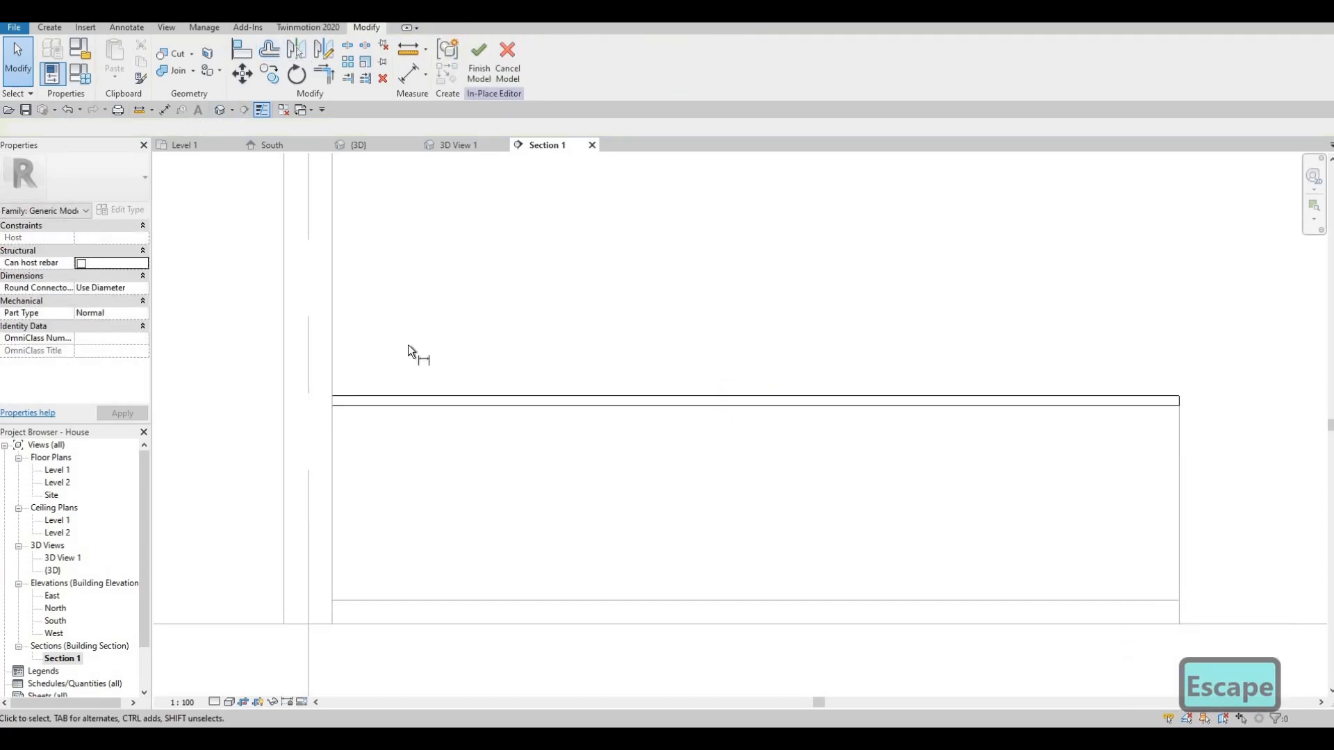
{"action": "left_click", "coordinate": [372, 395]}
{"action": "key", "text": "Escape"}
{"action": "key", "text": "Escape"}
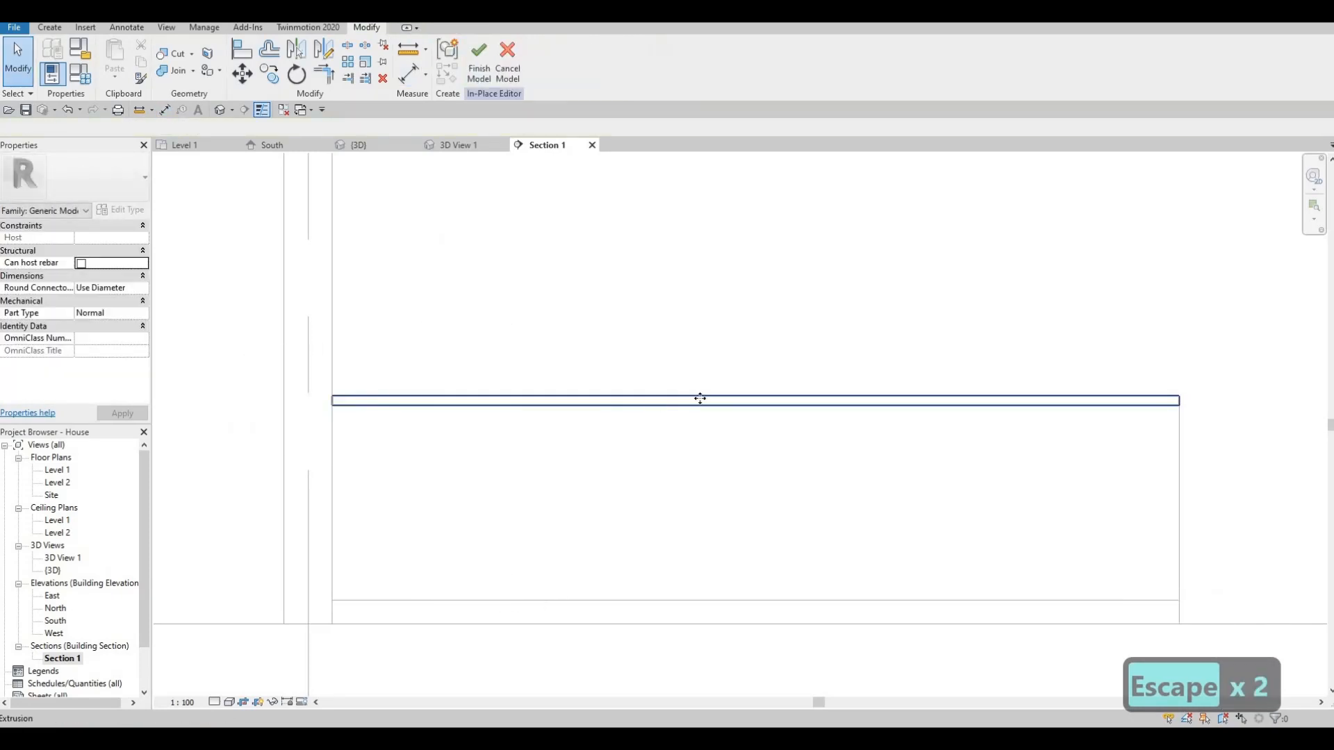
- Lower the countertop's top face slightly further and finish the in-place counter model
{"action": "left_click", "coordinate": [700, 398]}
{"action": "scroll", "coordinate": [798, 400], "scroll_direction": "up", "scroll_amount": 3}
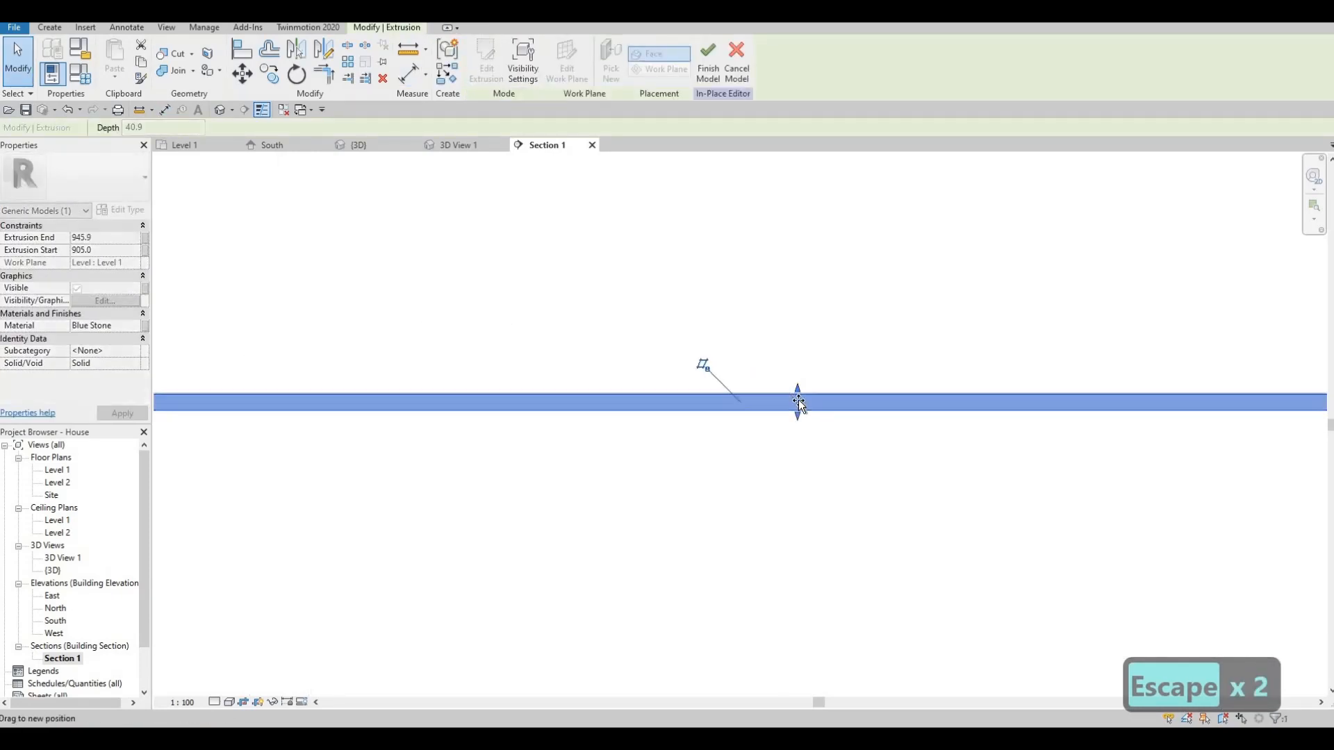
{"action": "left_click_drag", "start_coordinate": [799, 403], "coordinate": [798, 403]}
{"action": "key", "text": "Escape"}
{"action": "key", "text": "Escape"}
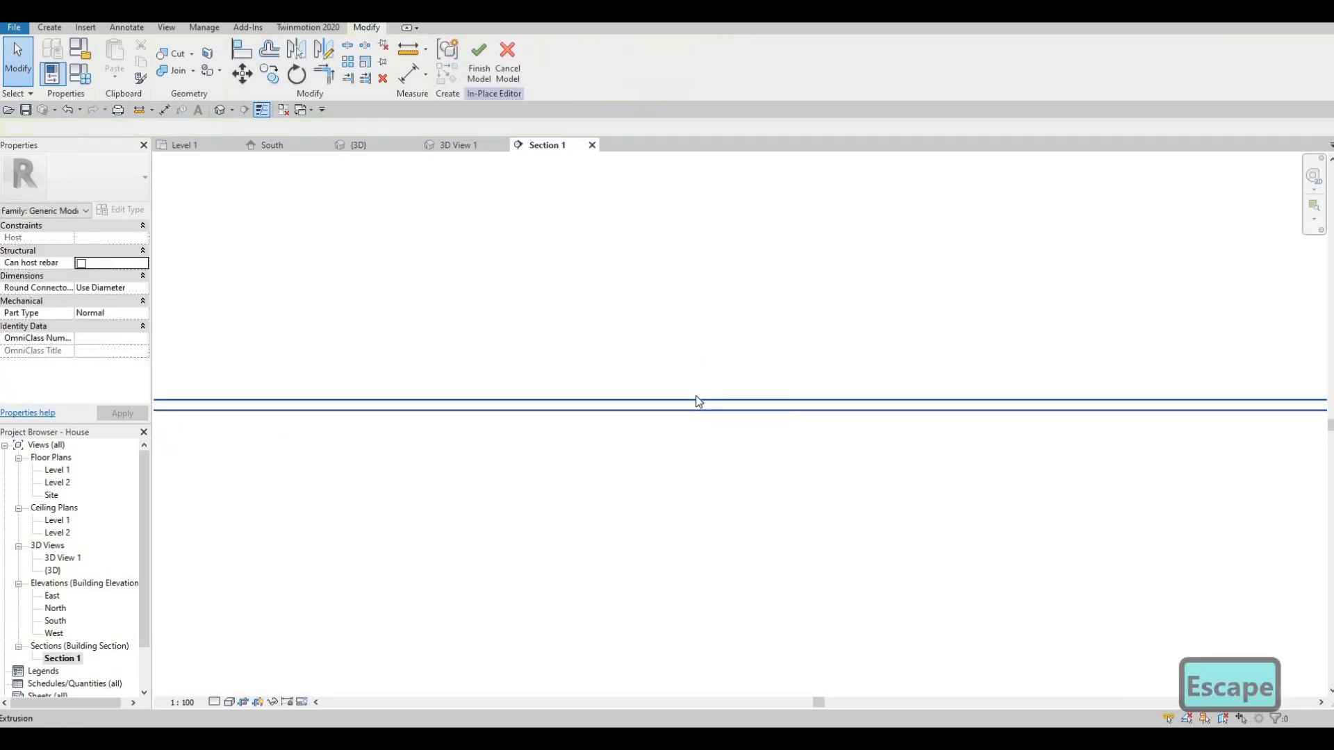
{"action": "scroll", "coordinate": [697, 402], "scroll_direction": "down", "scroll_amount": 6}
{"action": "middle_click_drag", "start_coordinate": [771, 417], "coordinate": [757, 417]}
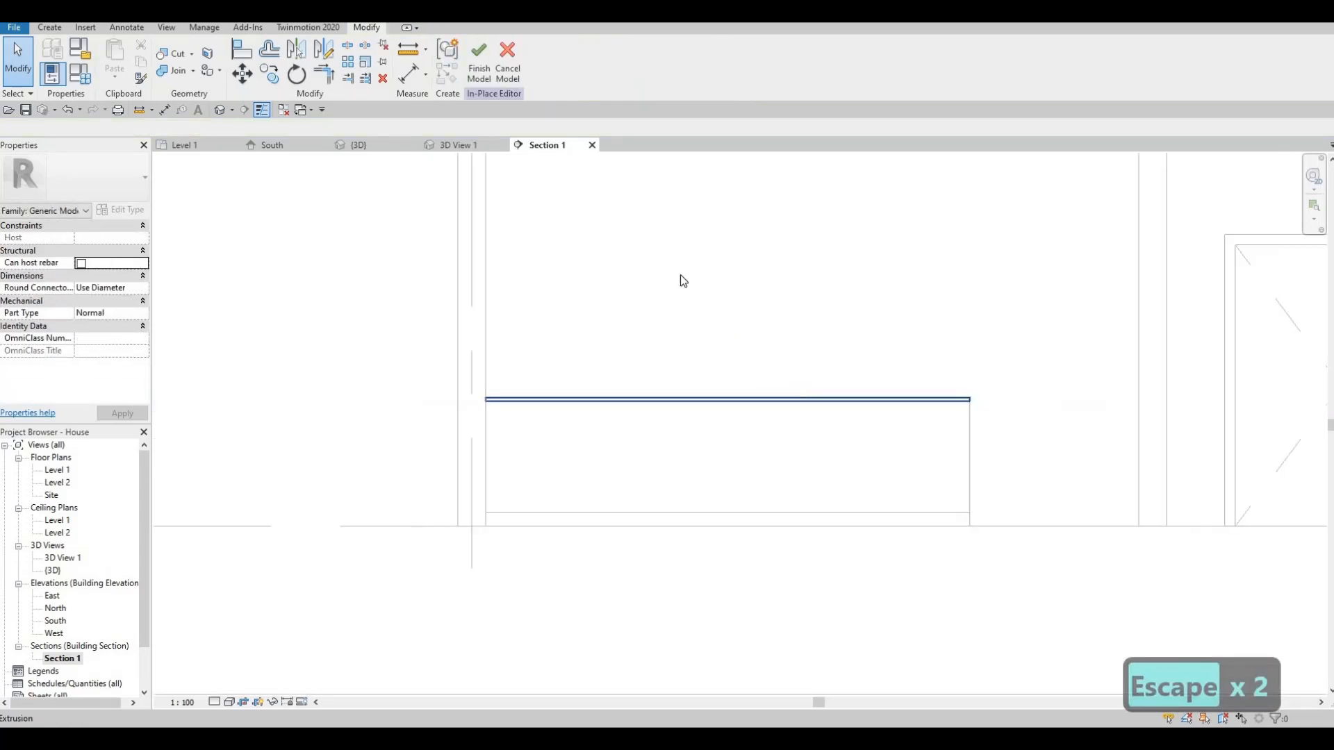
{"action": "left_click", "coordinate": [486, 73]}
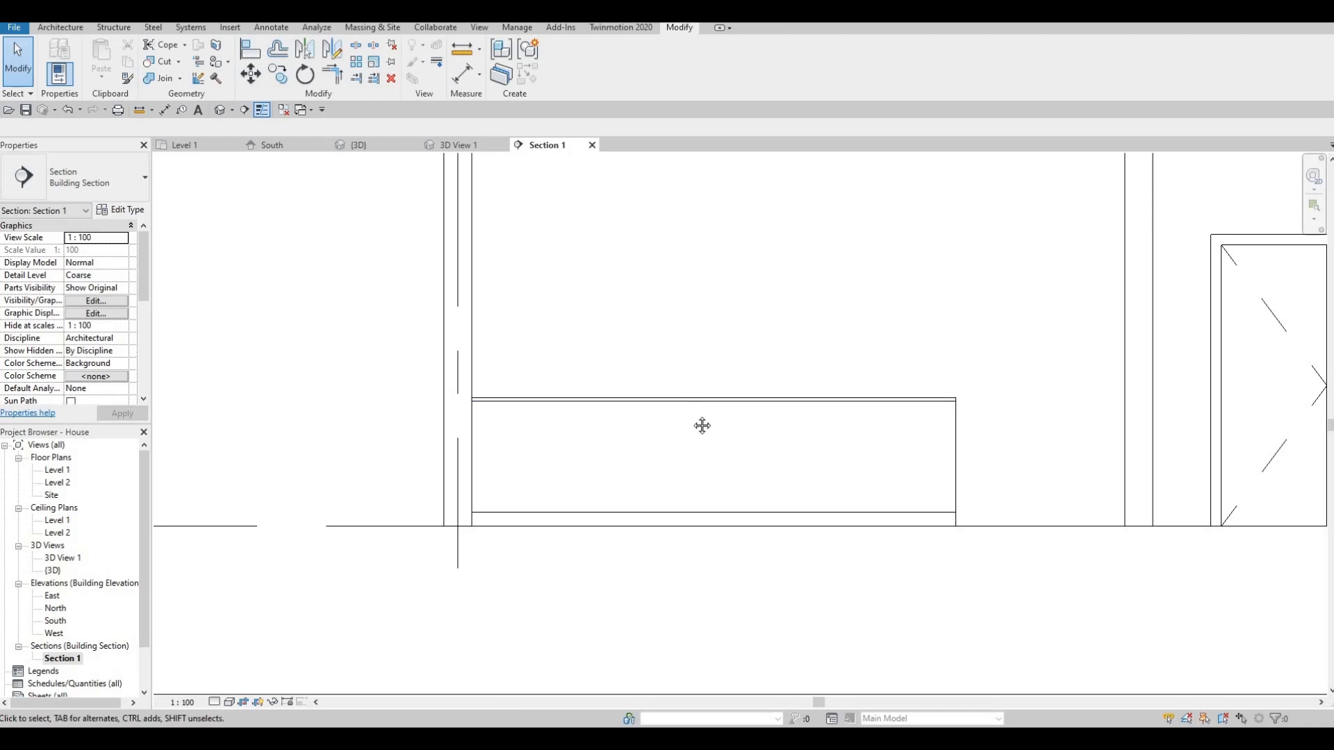
{"action": "middle_click_drag", "start_coordinate": [148, 80], "coordinate": [24, 29]}
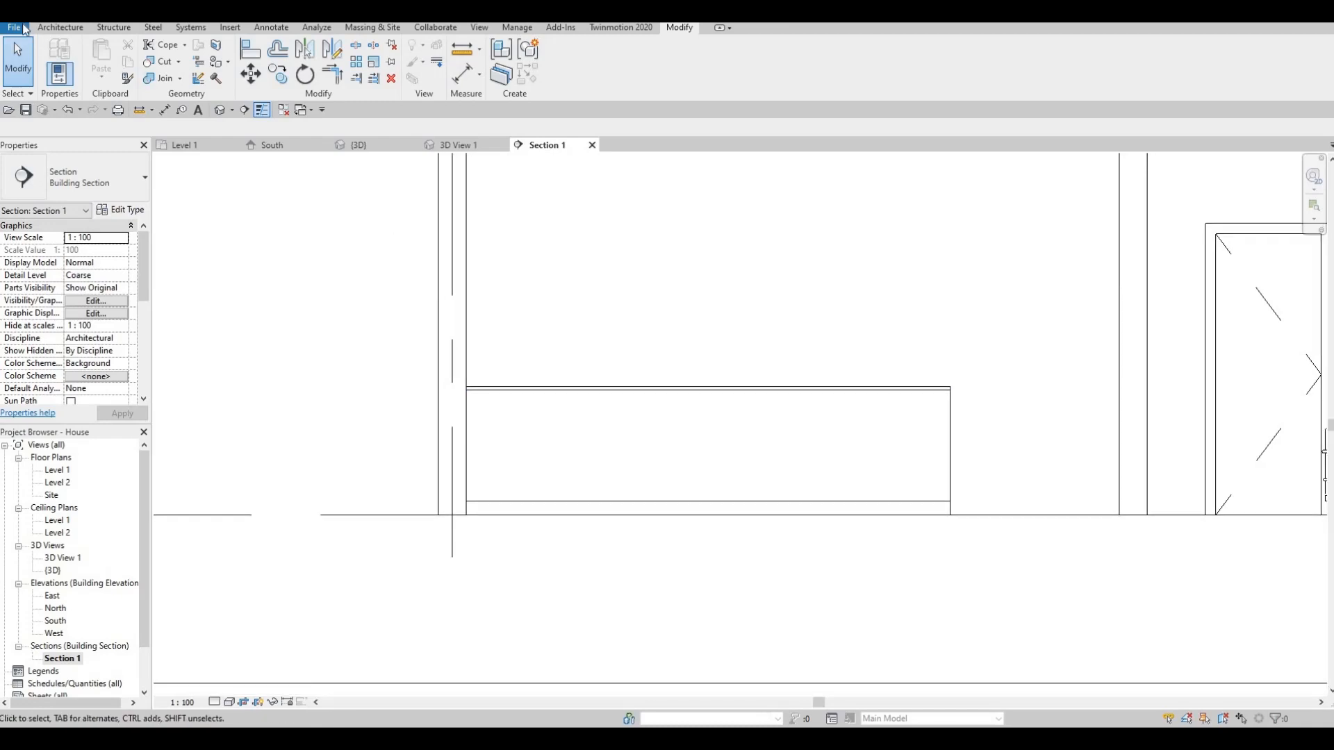
- Start a new in-place model in the Generic Models category, accepting the default name
{"action": "left_click", "coordinate": [63, 30]}
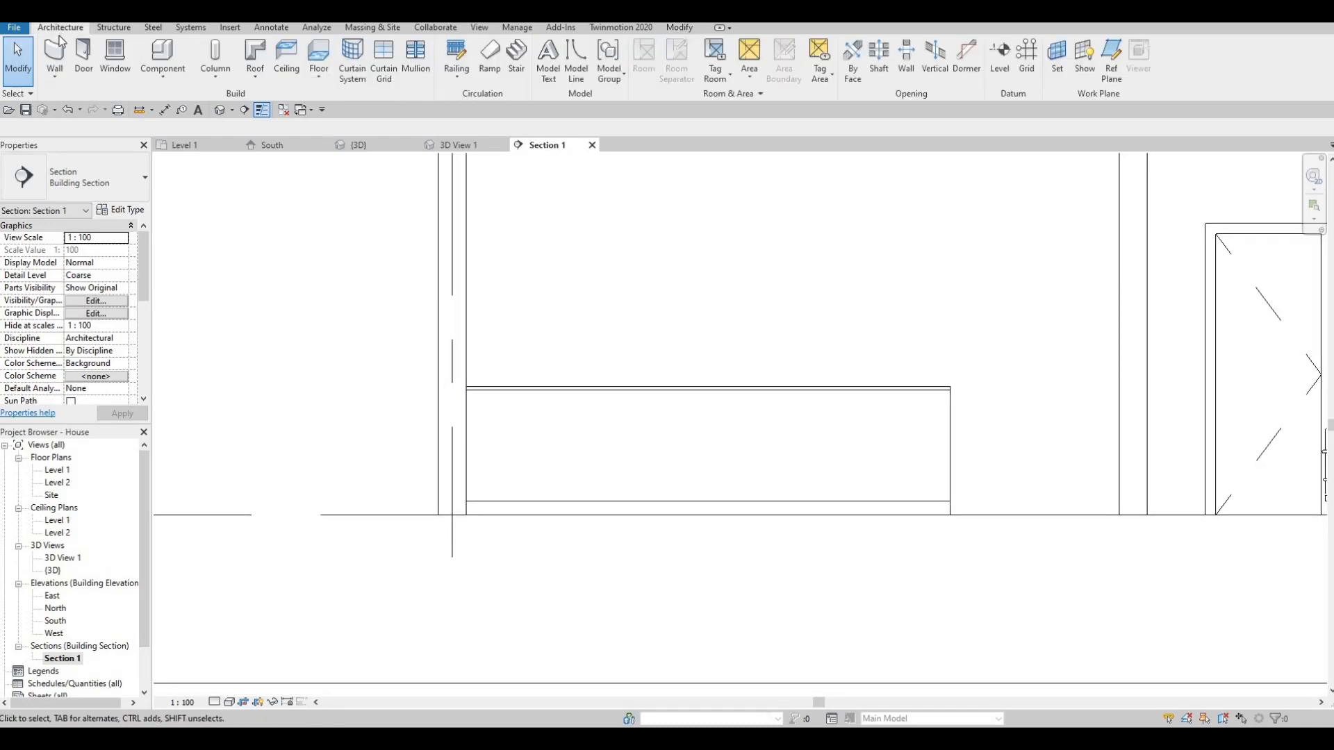
{"action": "left_click", "coordinate": [162, 70]}
{"action": "left_click", "coordinate": [195, 139]}
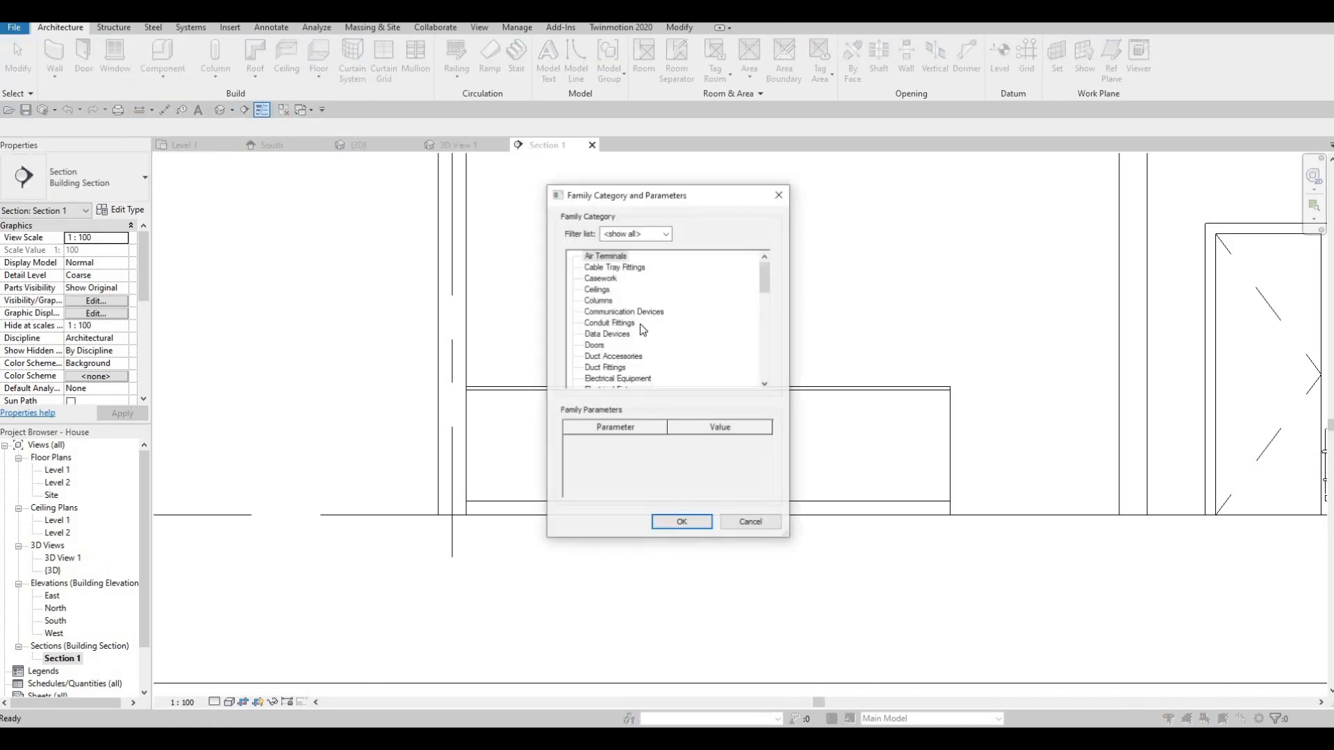
{"action": "scroll", "coordinate": [637, 345], "scroll_direction": "down", "scroll_amount": 4}
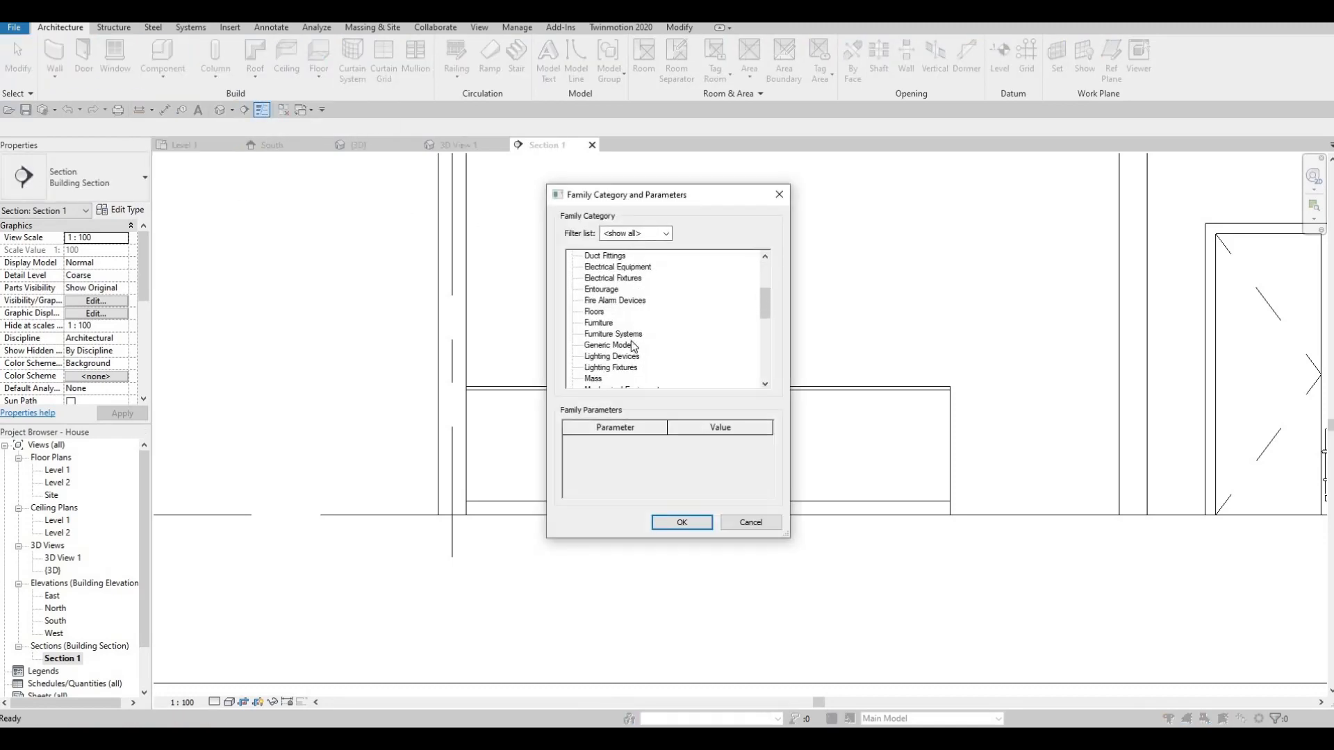
{"action": "scroll", "coordinate": [612, 365], "scroll_direction": "down", "scroll_amount": 4}
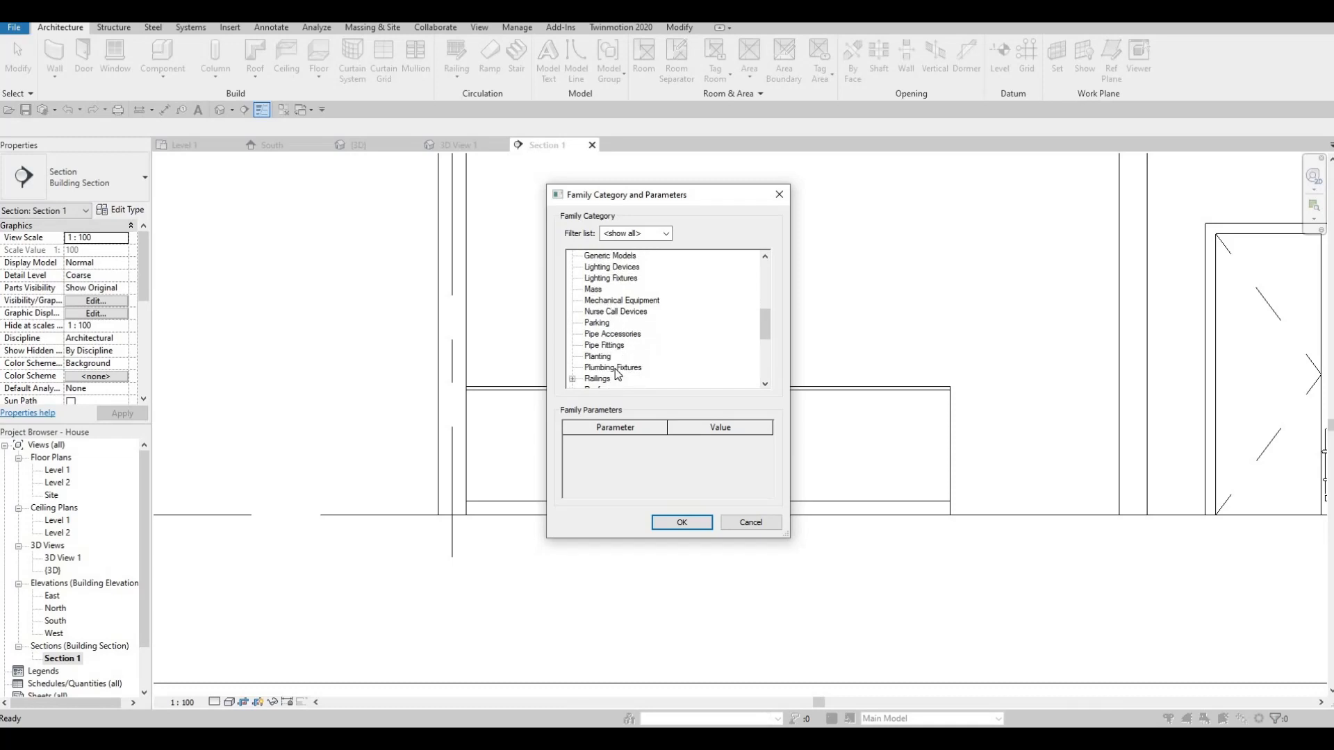
{"action": "scroll", "coordinate": [613, 365], "scroll_direction": "up", "scroll_amount": 4}
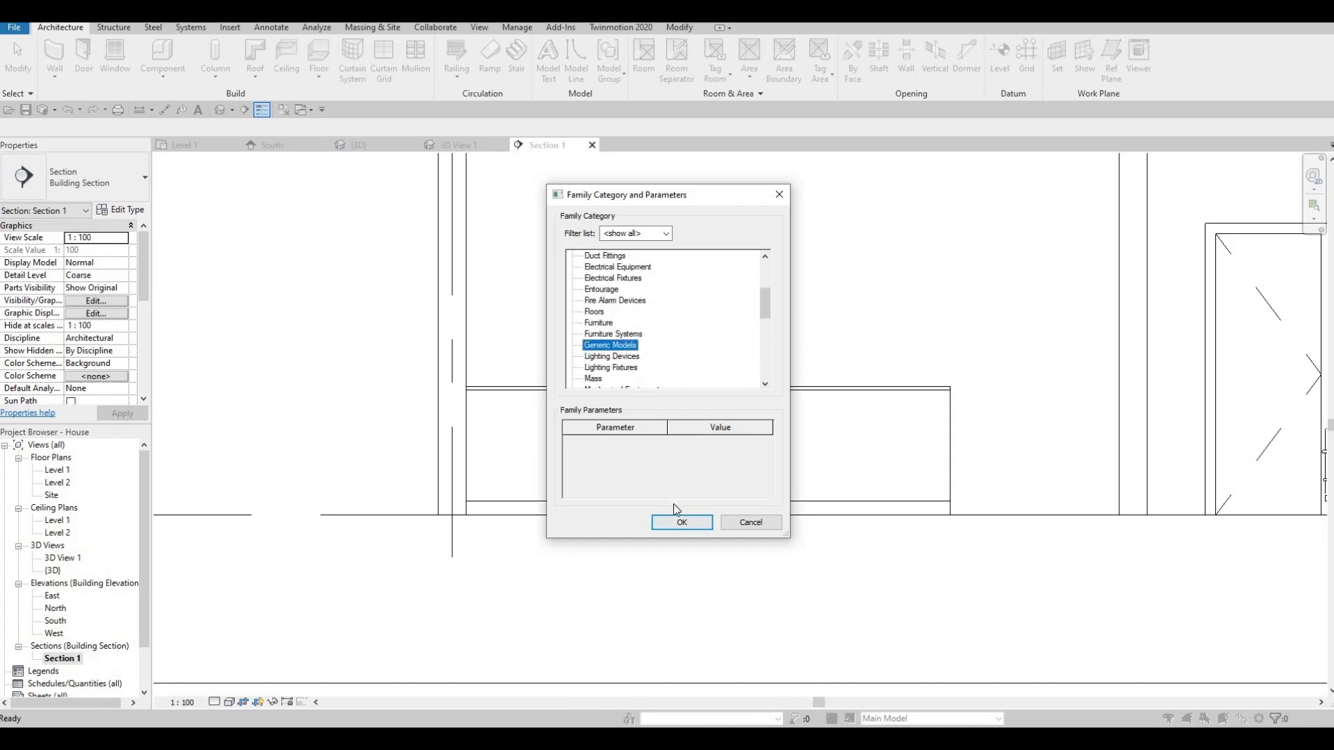
{"action": "left_click", "coordinate": [679, 521]}
{"action": "left_click", "coordinate": [678, 393]}
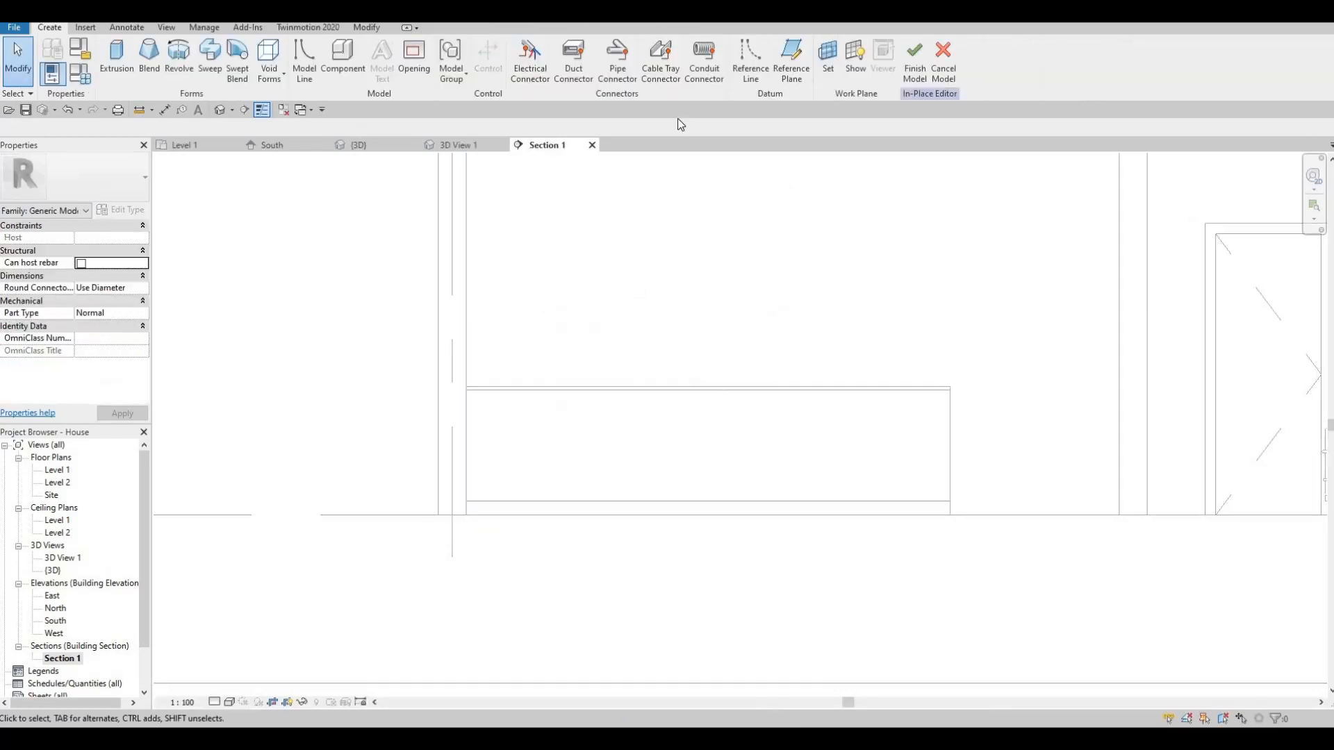
- Start an extrusion on the counter's front face and sketch a 3500 x 805 mm rectangle between the base strip and the countertop
{"action": "left_click", "coordinate": [117, 59]}
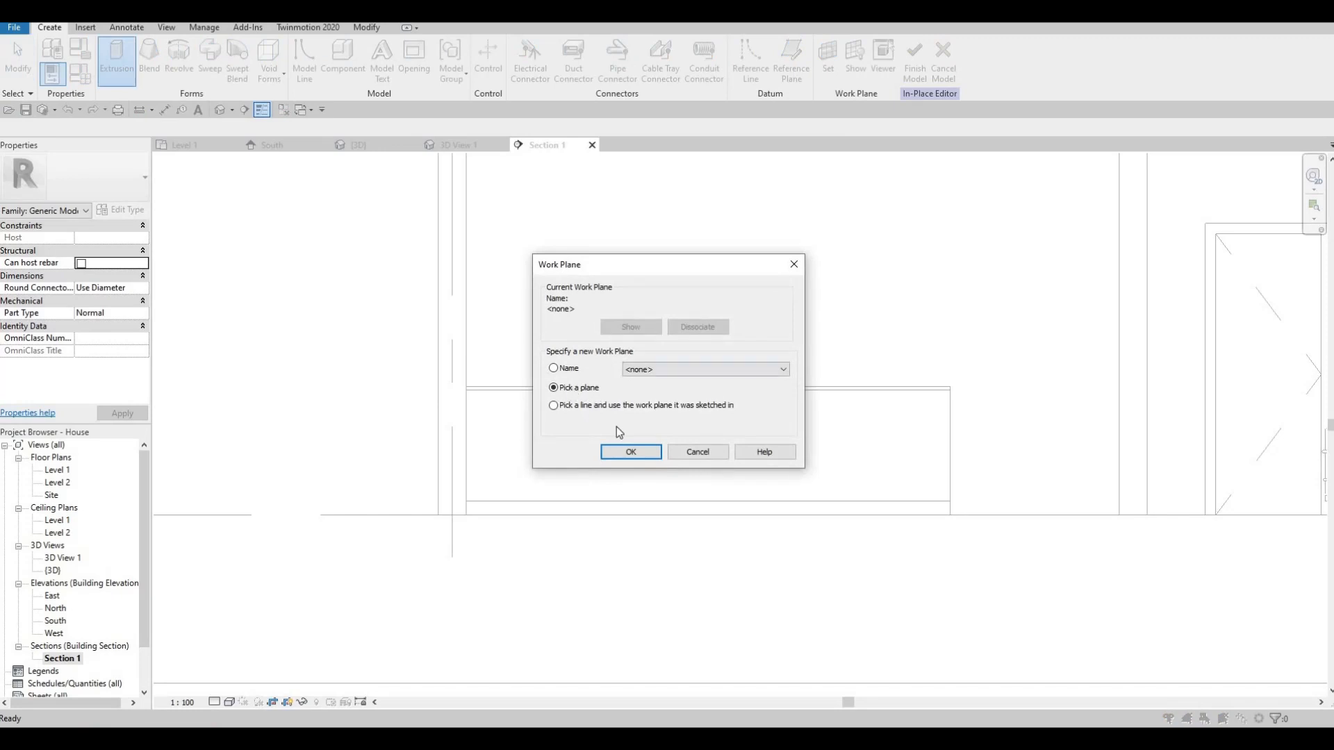
{"action": "left_click", "coordinate": [631, 452]}
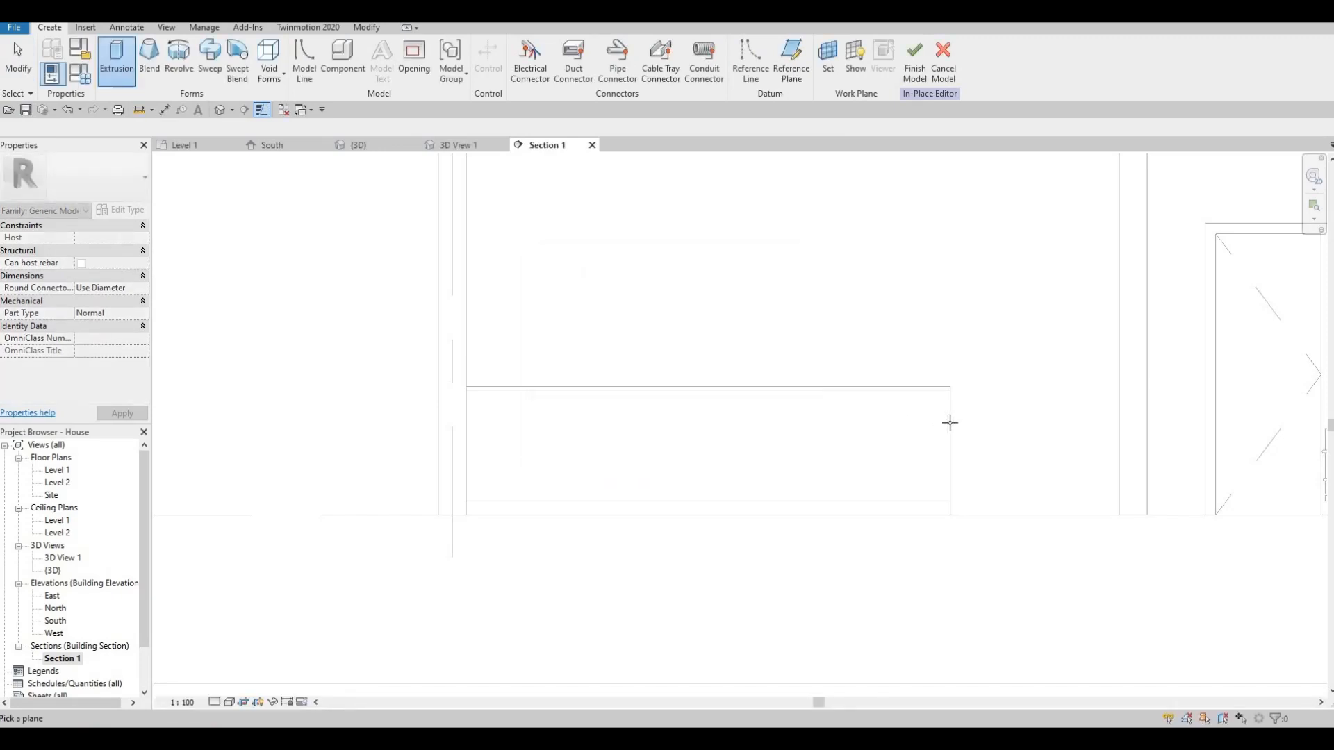
{"action": "left_click", "coordinate": [533, 420]}
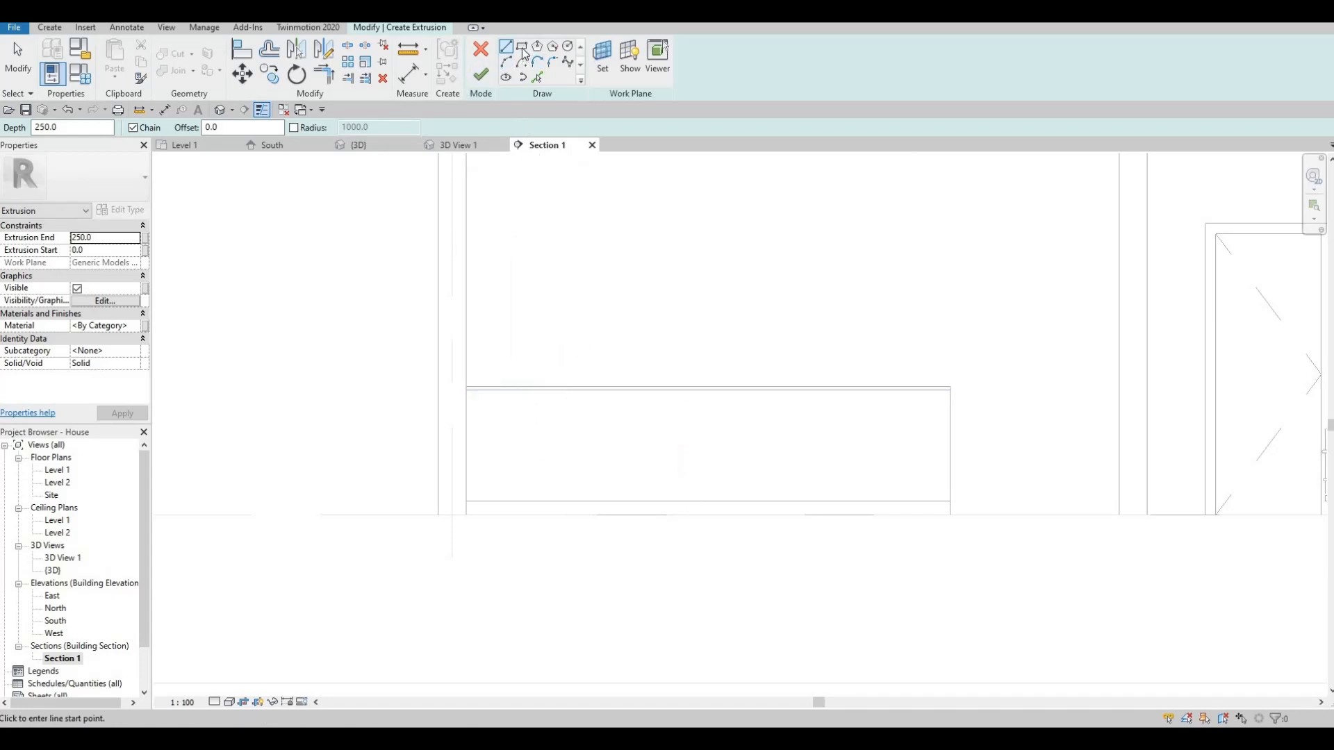
{"action": "left_click", "coordinate": [466, 389]}
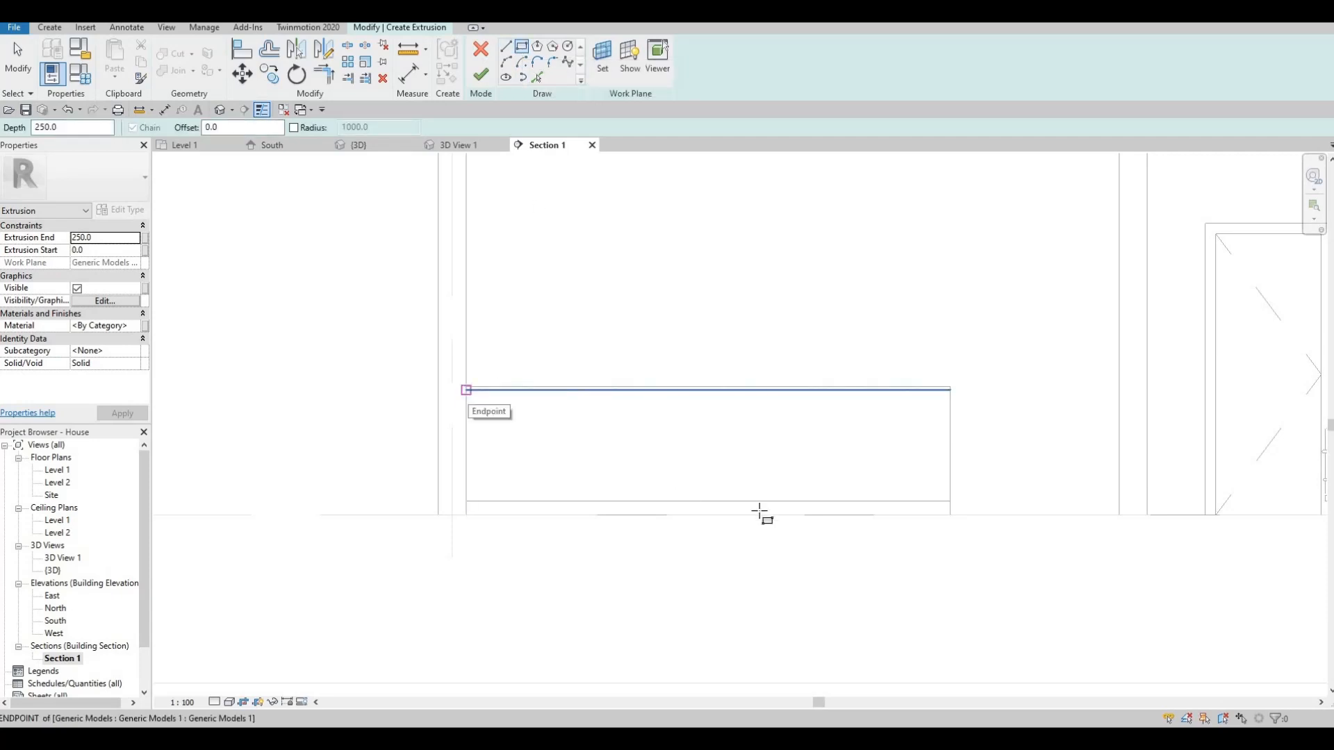
{"action": "left_click", "coordinate": [950, 501]}
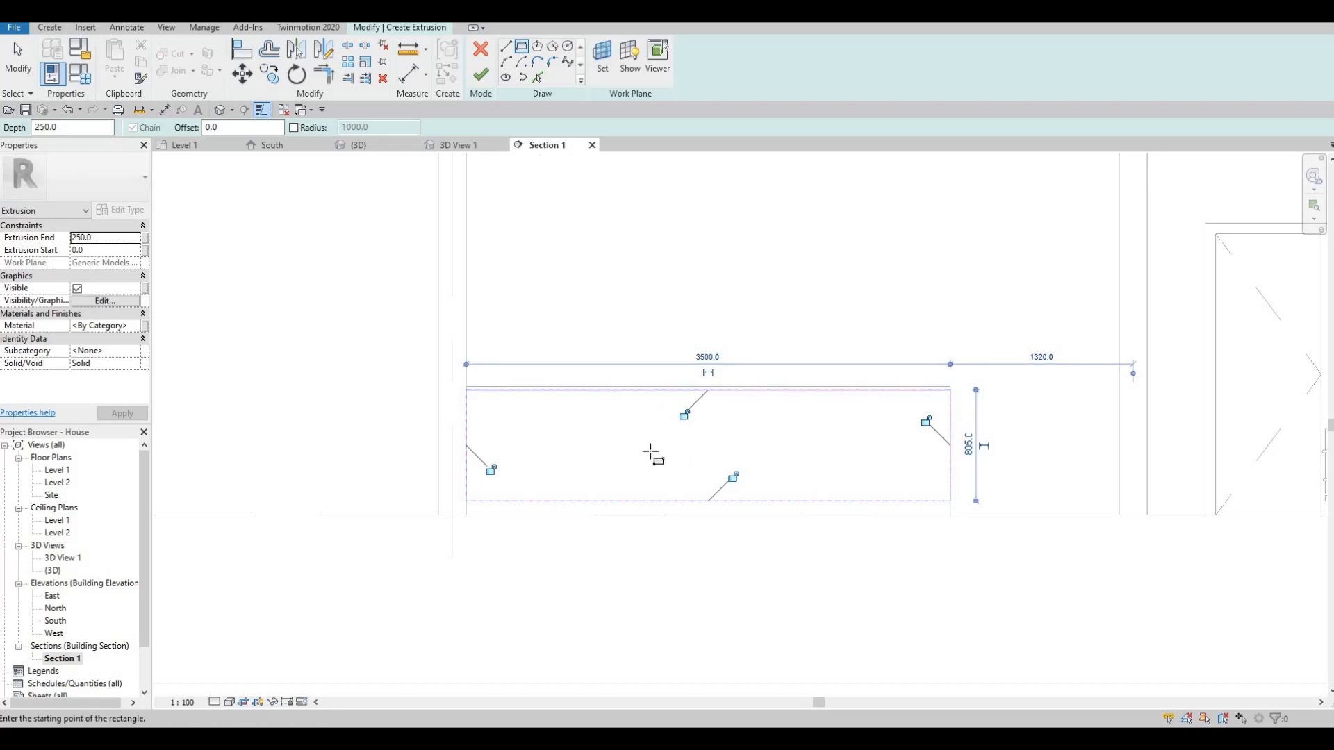
{"action": "key", "text": "Escape"}
{"action": "key", "text": "Escape"}
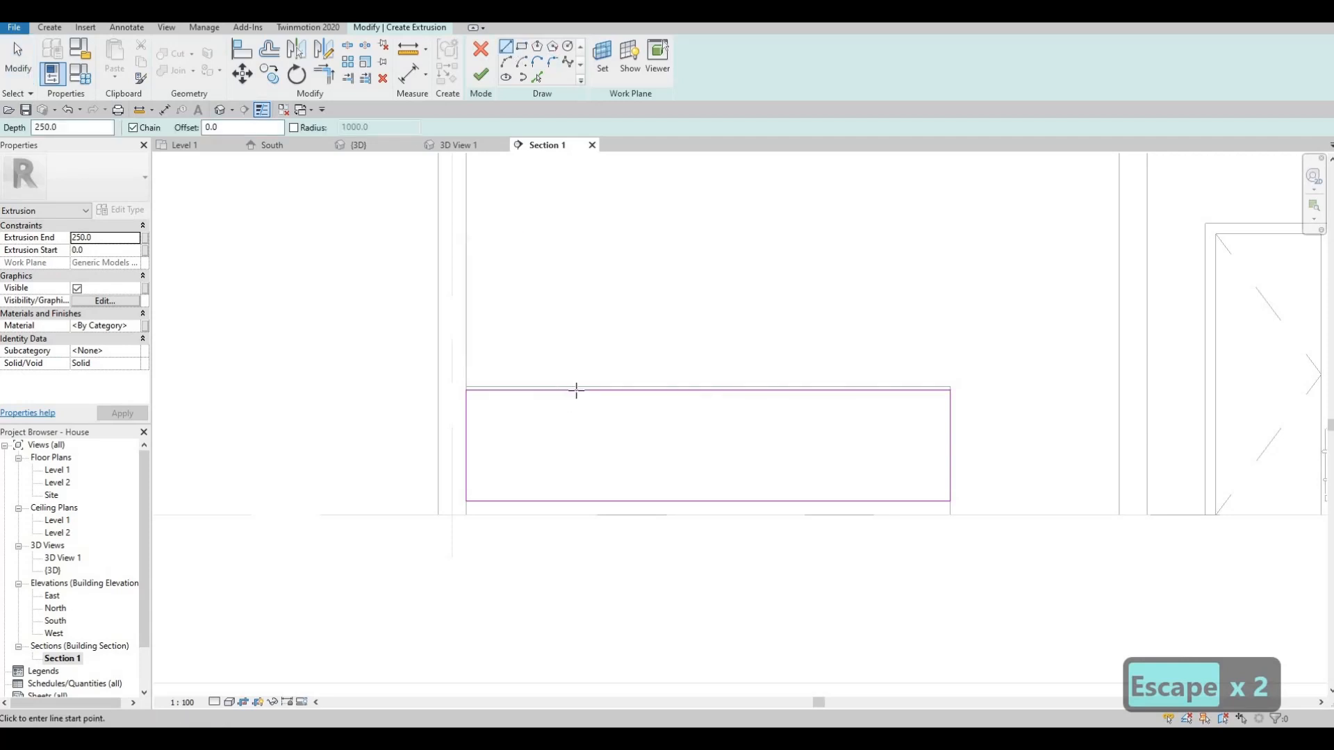
- Sketch a vertical line through the middle of the rectangle, from its top edge's midpoint to its bottom edge
{"action": "left_click", "coordinate": [706, 390]}
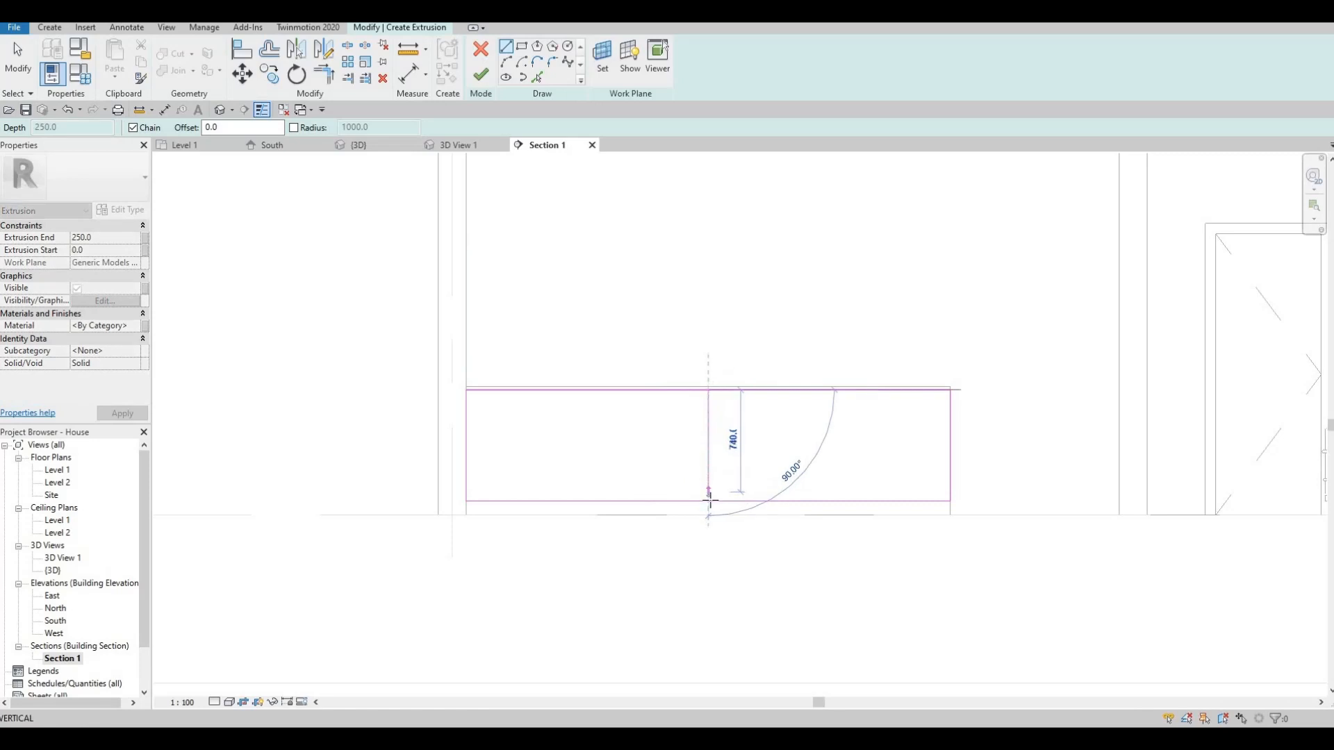
{"action": "left_click", "coordinate": [708, 500]}
{"action": "key", "text": "Escape"}
{"action": "key", "text": "Escape"}
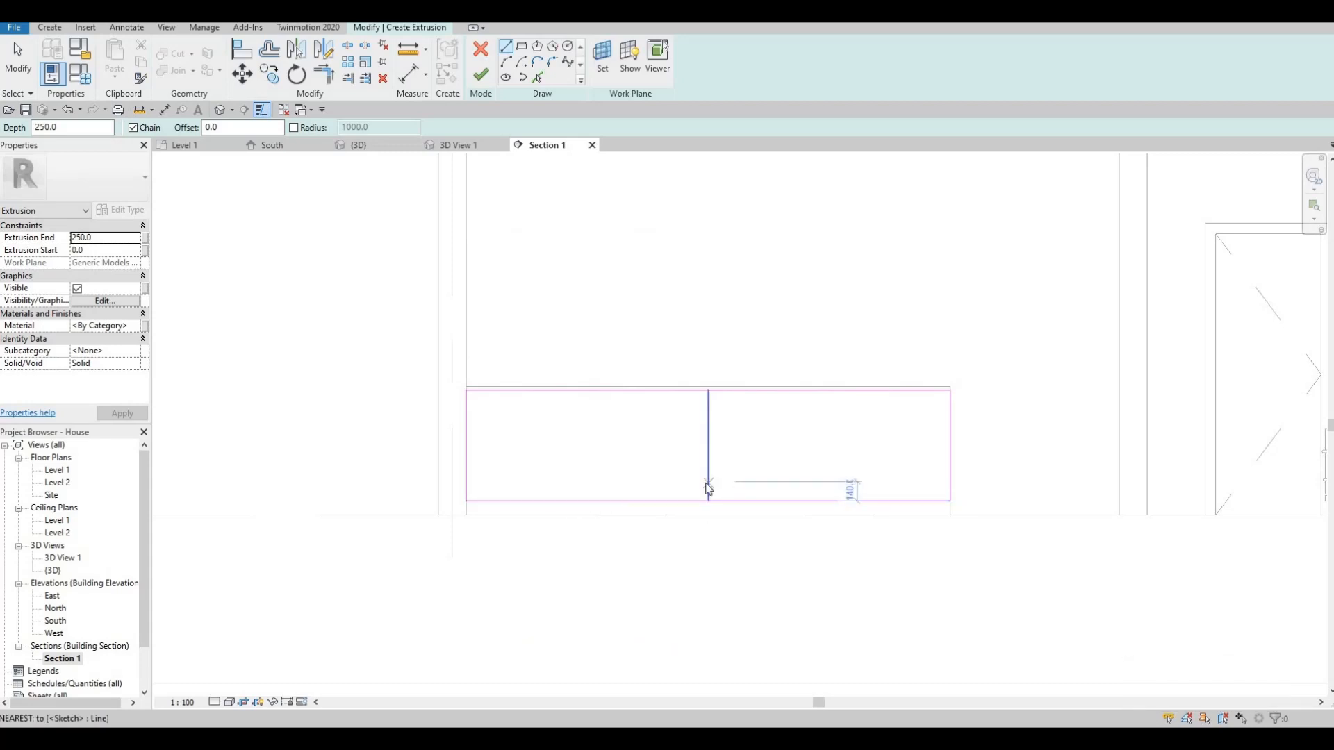
{"action": "key", "text": "Escape"}
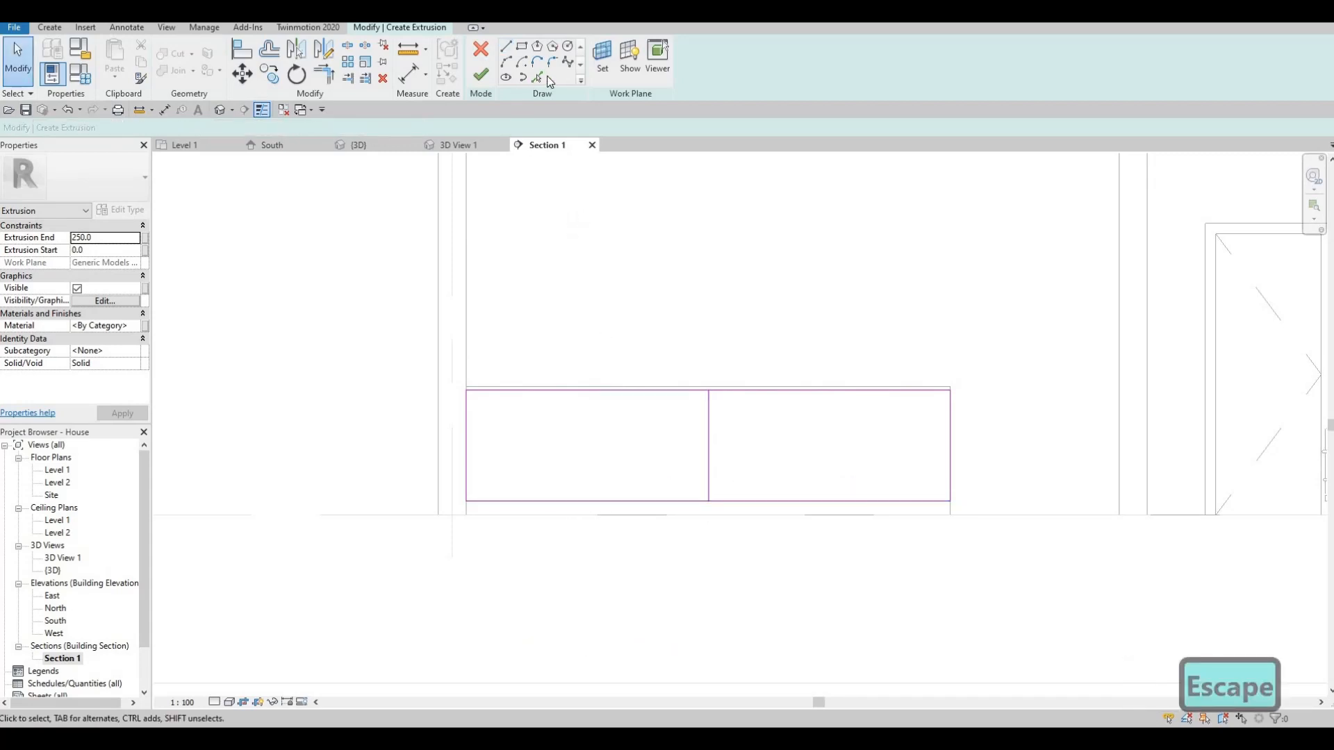
- Measure the width of one half of the divided rectangle with an aligned dimension, without placing it
{"action": "left_click", "coordinate": [167, 111]}
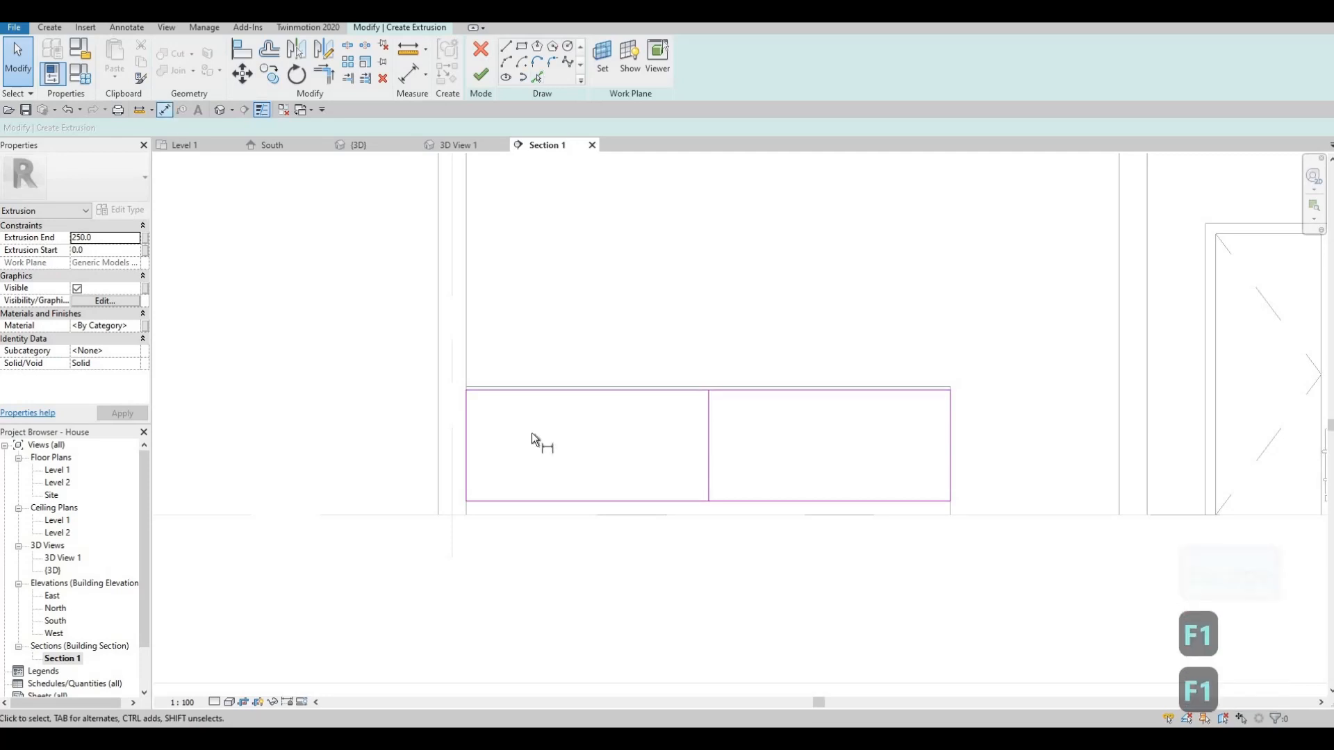
{"action": "left_click", "coordinate": [466, 391]}
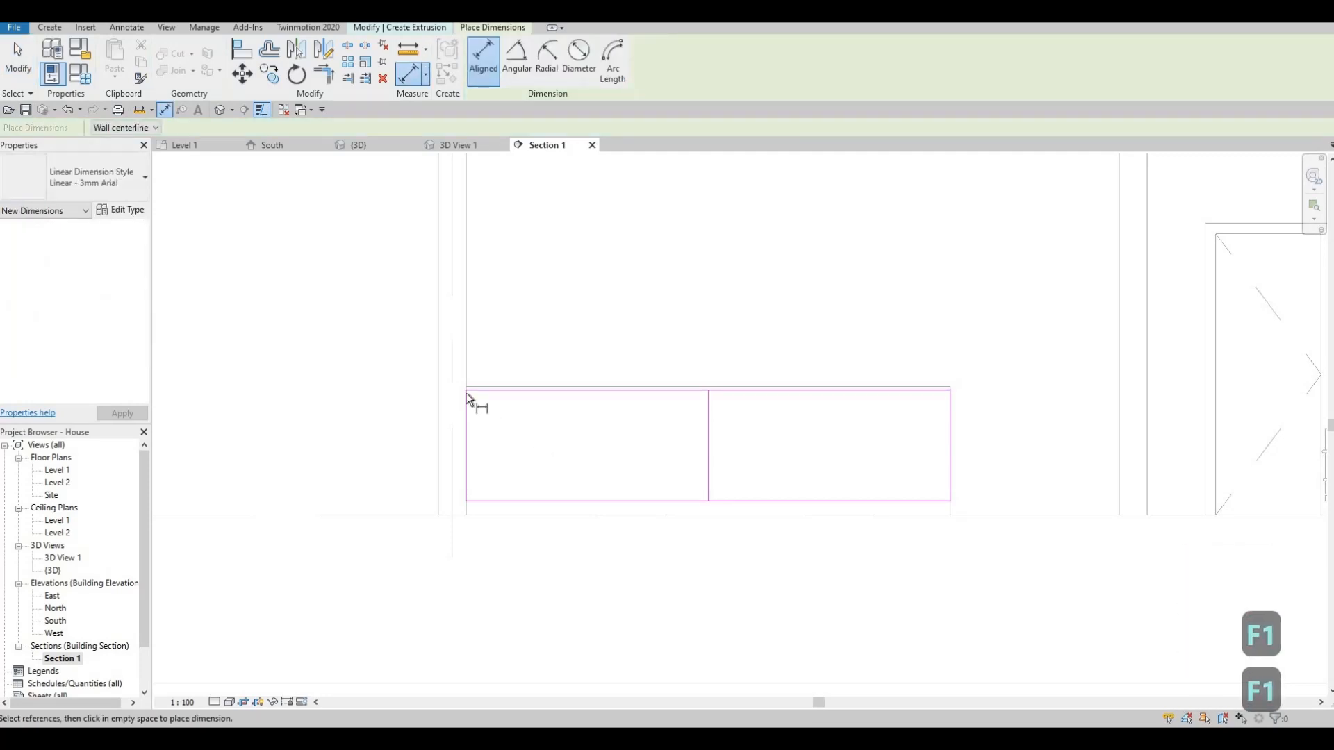
{"action": "left_click", "coordinate": [708, 390]}
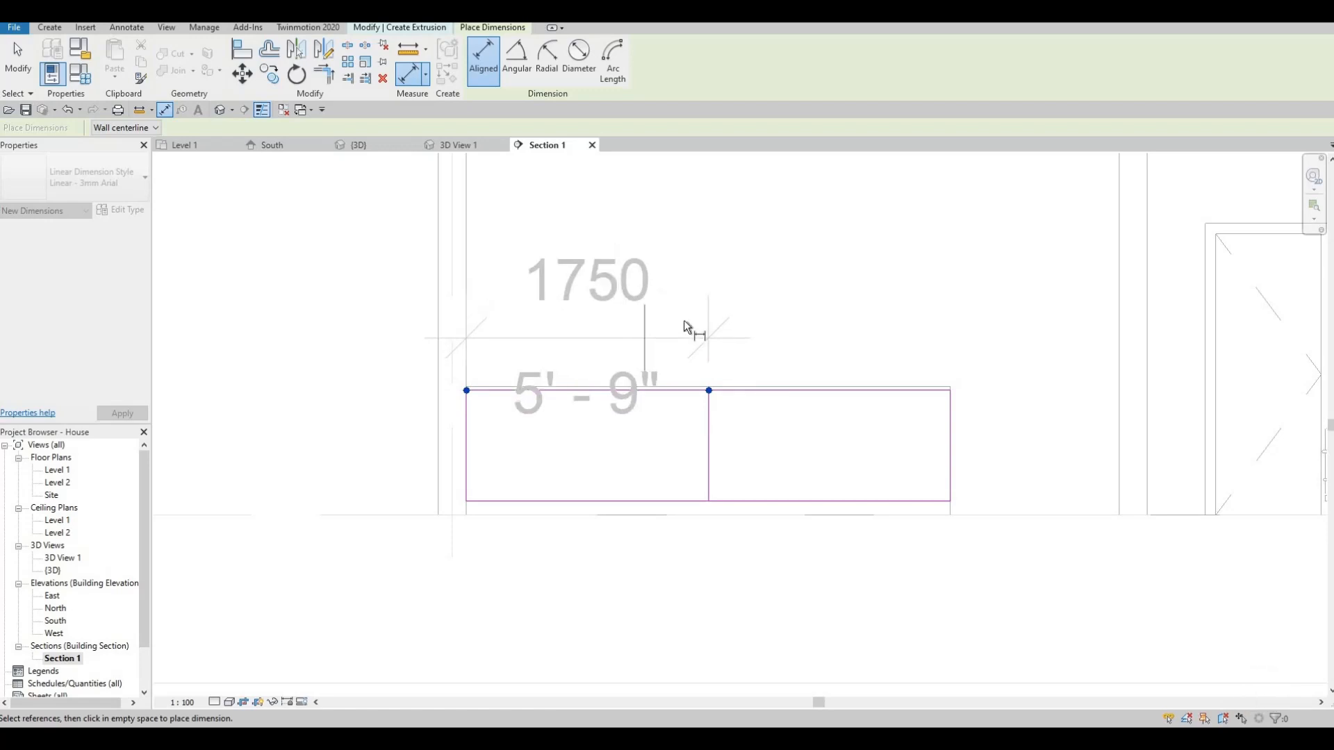
{"action": "key", "text": "F1"}
{"action": "key", "text": "Escape"}
{"action": "key", "text": "Escape"}
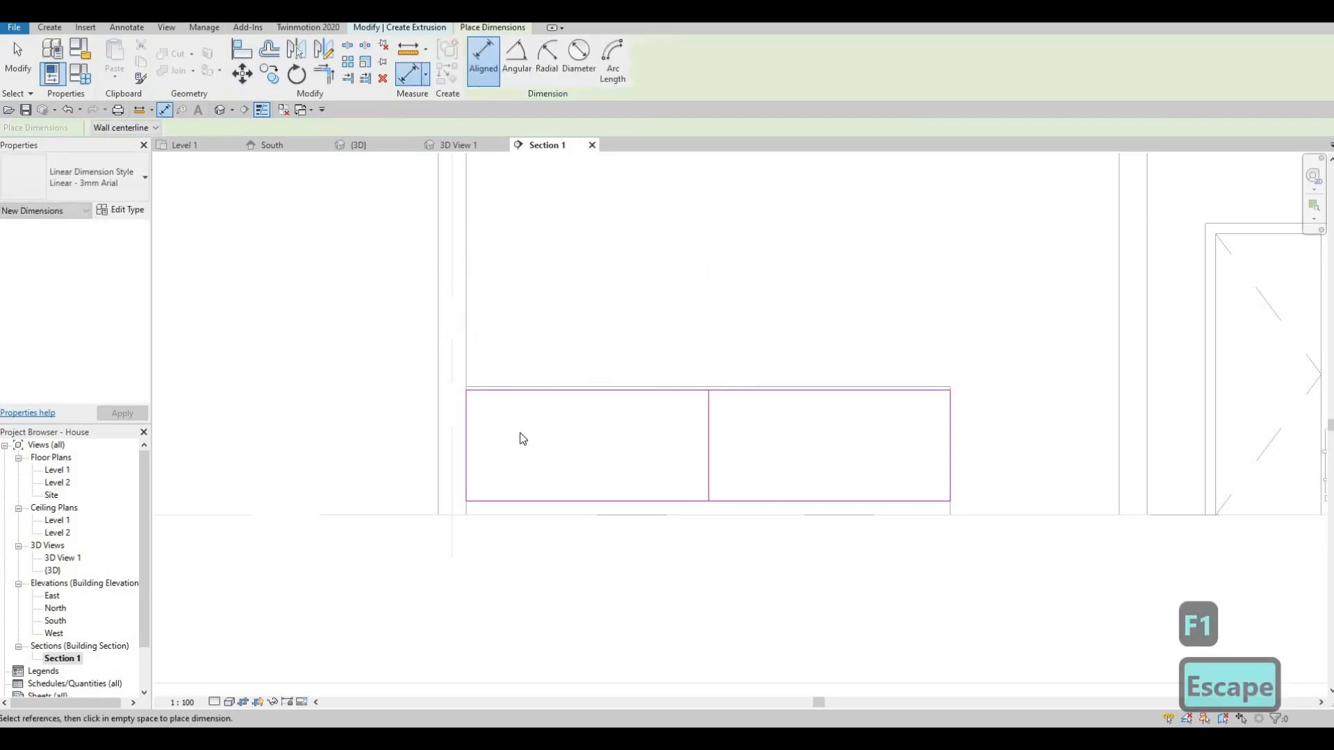
- Offset the middle line by 875 mm to both sides, dividing the counter front into four equal panels
{"action": "left_click", "coordinate": [541, 78]}
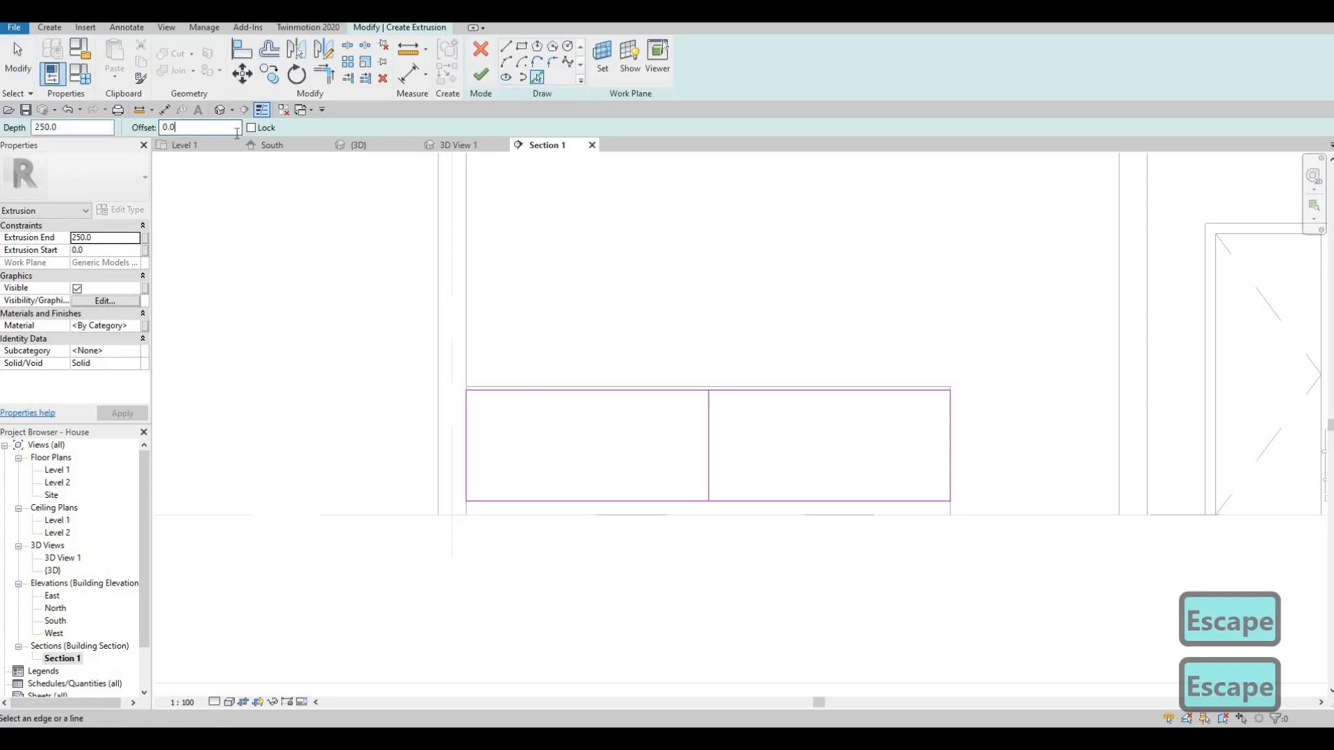
{"action": "type", "text": "875"}
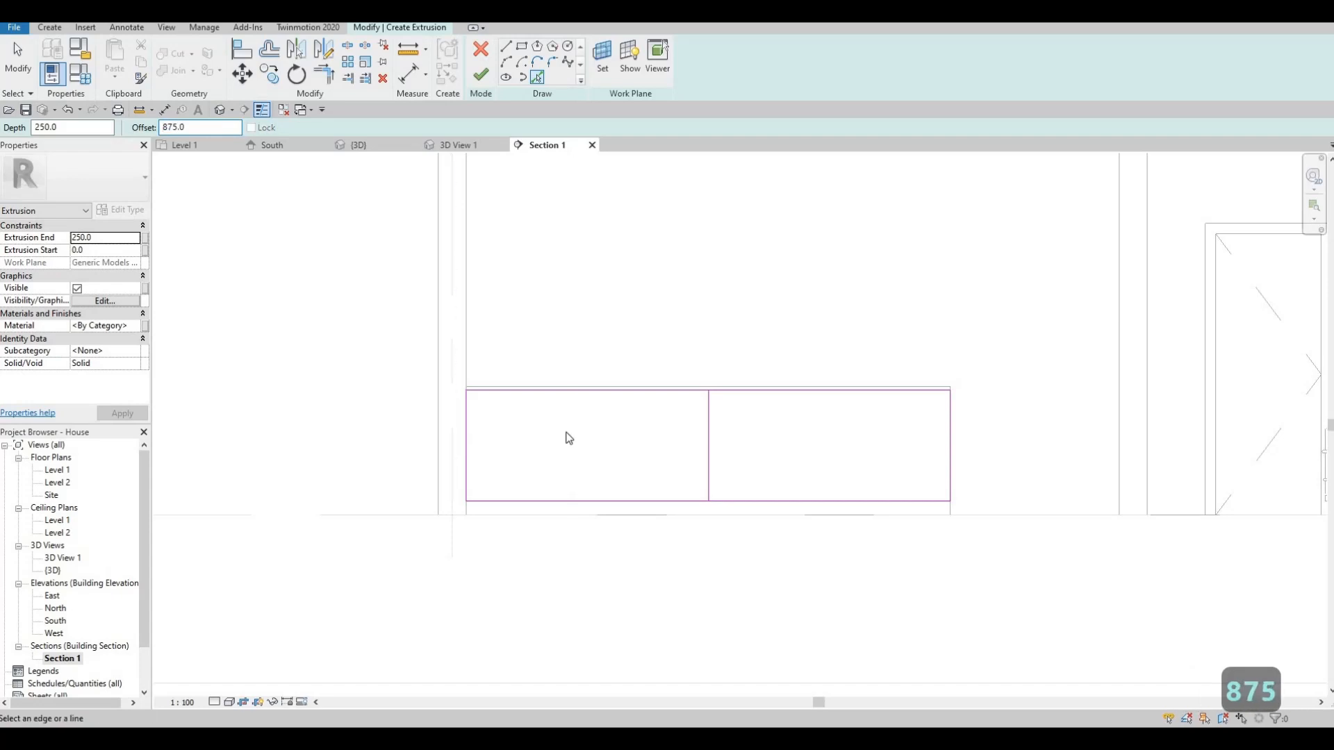
{"action": "left_click", "coordinate": [709, 441]}
{"action": "left_click", "coordinate": [860, 432]}
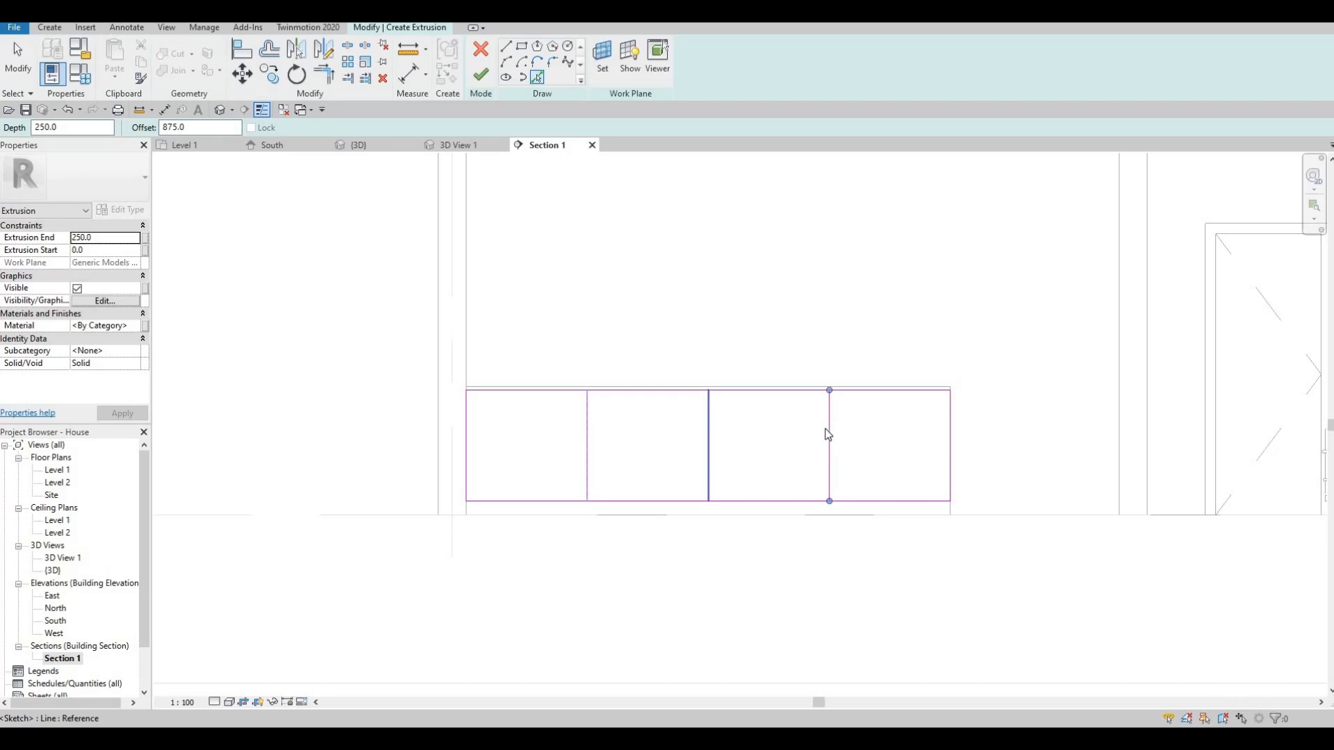
{"action": "key", "text": "Escape"}
{"action": "key", "text": "Escape"}
{"action": "key", "text": "Escape"}
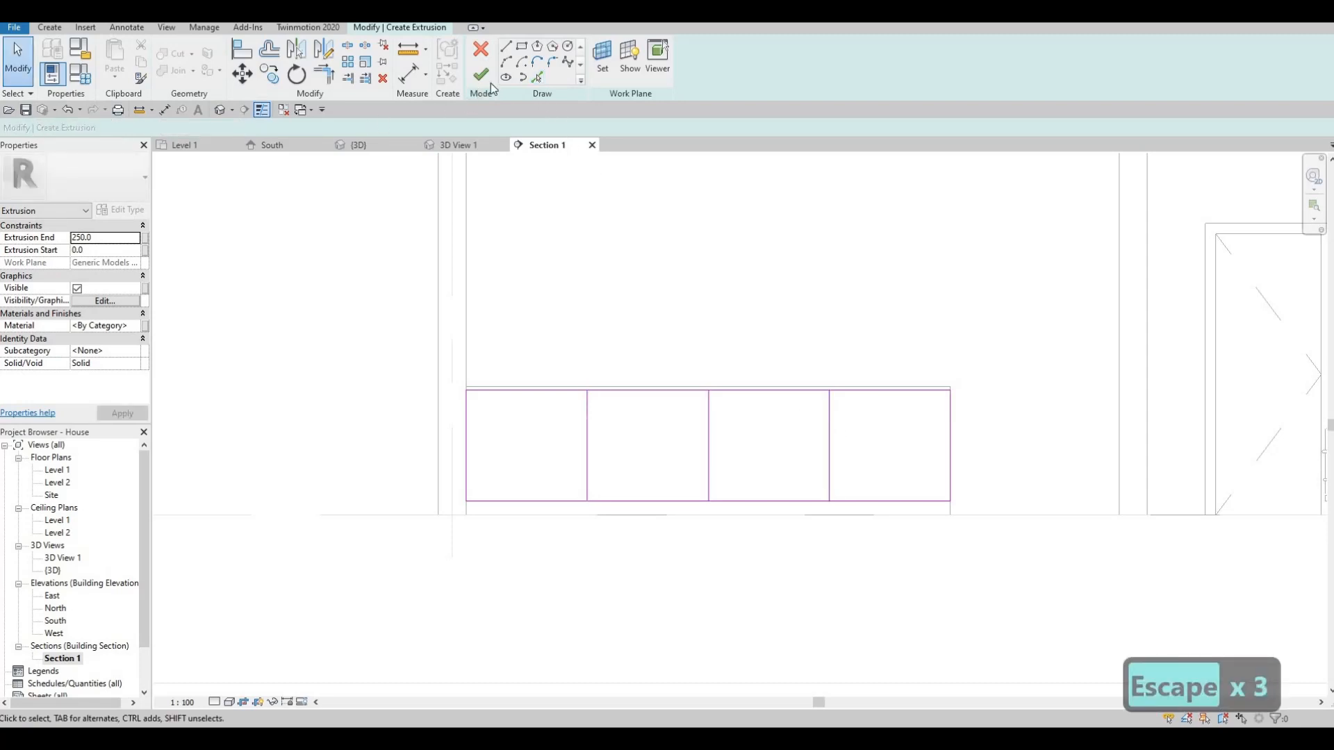
- Offset each of the three vertical dividing lines by 10 mm to both sides using picked lines
{"action": "left_click", "coordinate": [541, 77]}
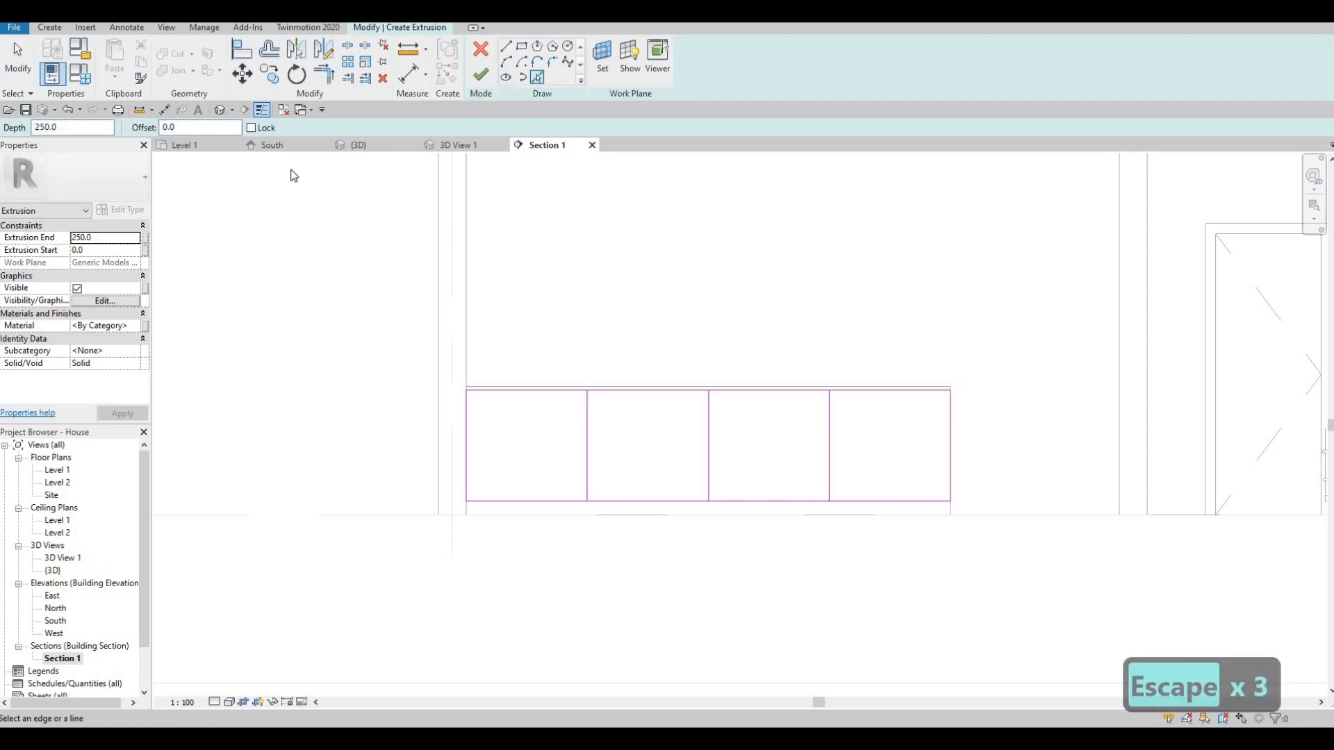
{"action": "left_click_drag", "start_coordinate": [211, 131], "coordinate": [35, 133]}
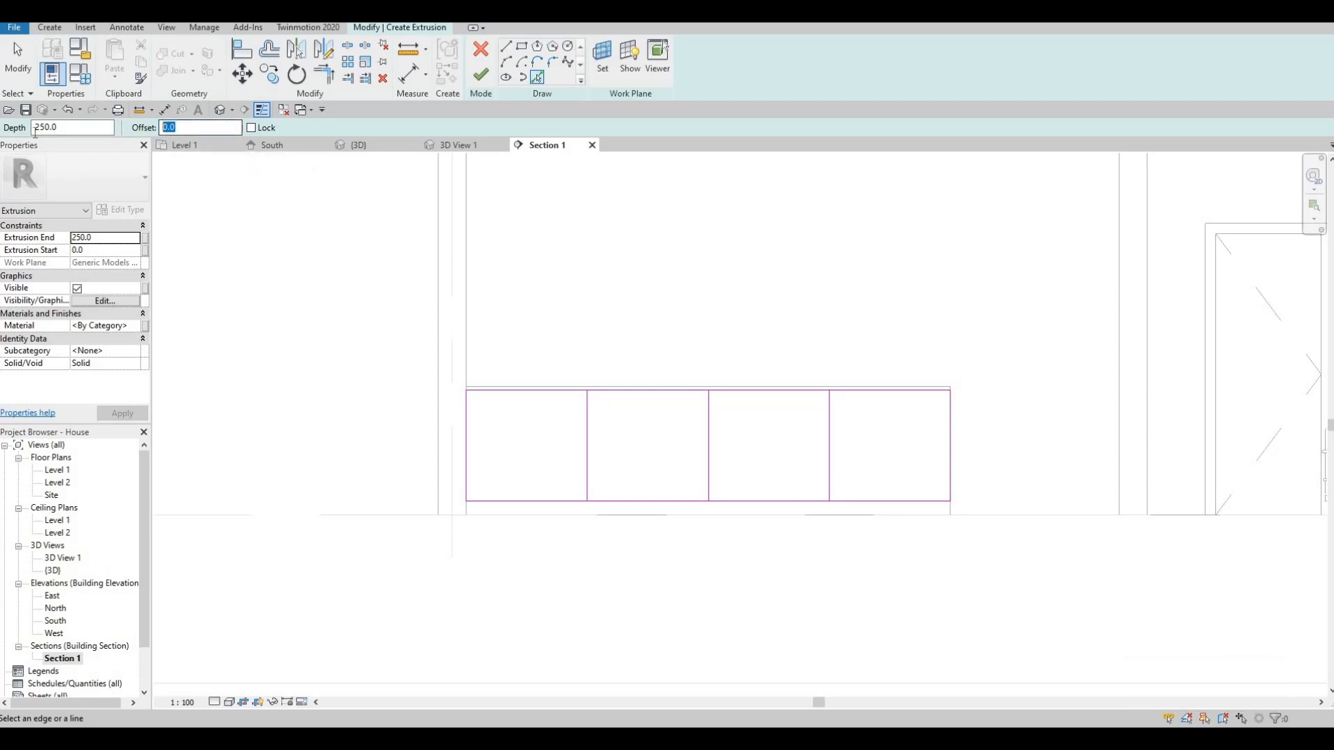
{"action": "type", "text": "10"}
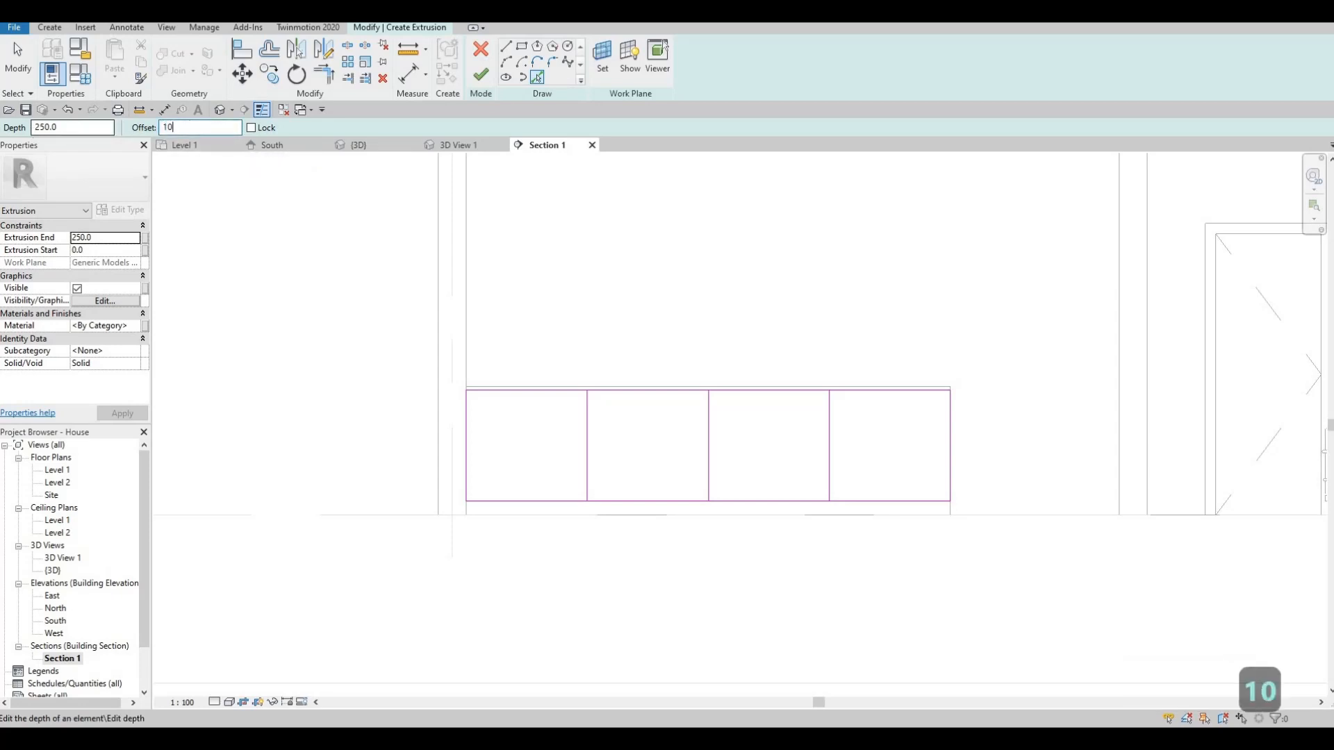
{"action": "scroll", "coordinate": [584, 419], "scroll_direction": "up", "scroll_amount": 3}
{"action": "left_click", "coordinate": [581, 419]}
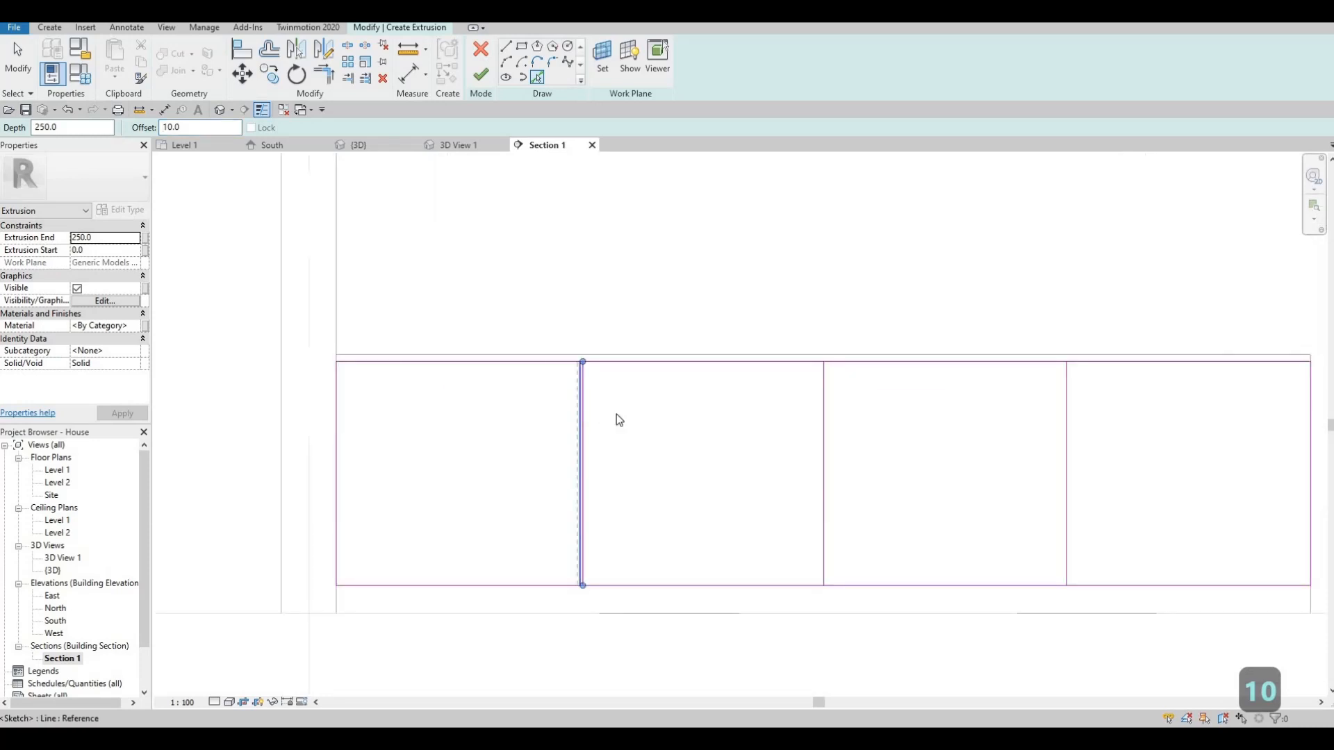
{"action": "left_click", "coordinate": [829, 417]}
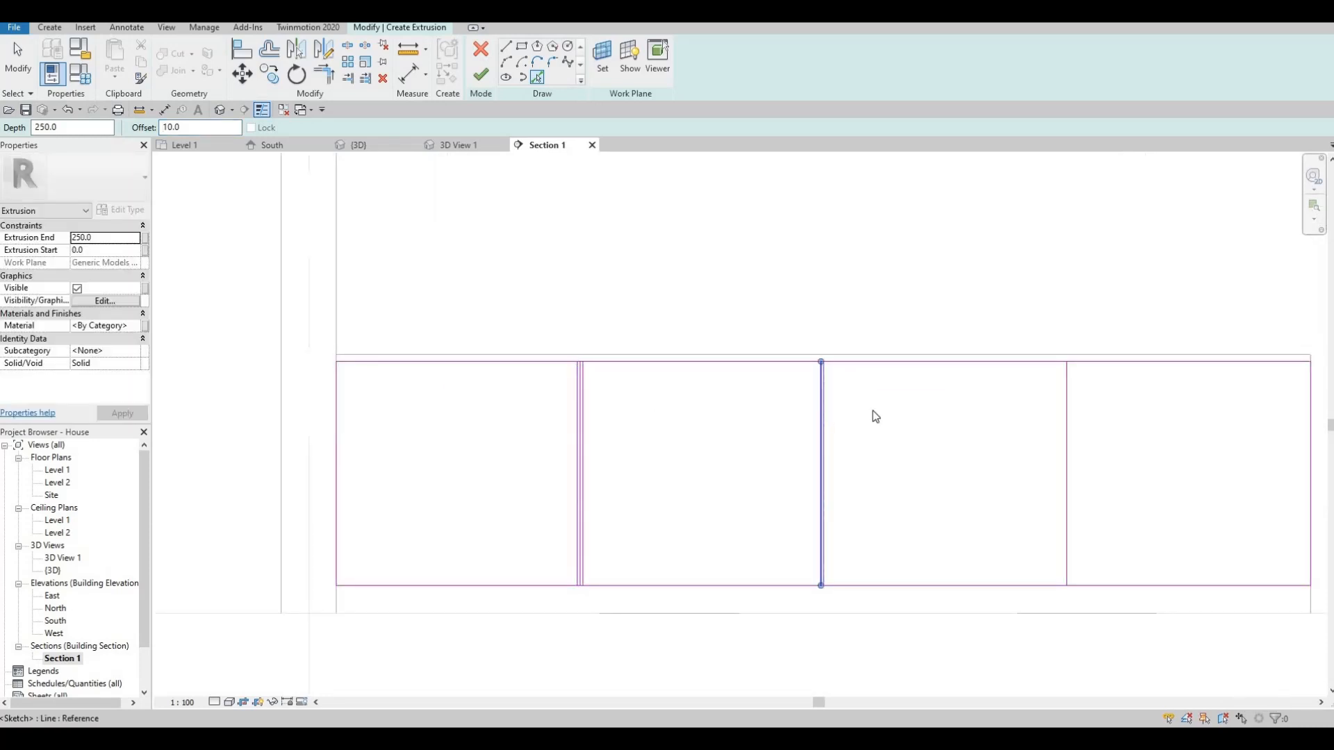
{"action": "left_click", "coordinate": [1072, 434]}
{"action": "key", "text": "Escape"}
{"action": "key", "text": "Escape"}
{"action": "key", "text": "Escape"}
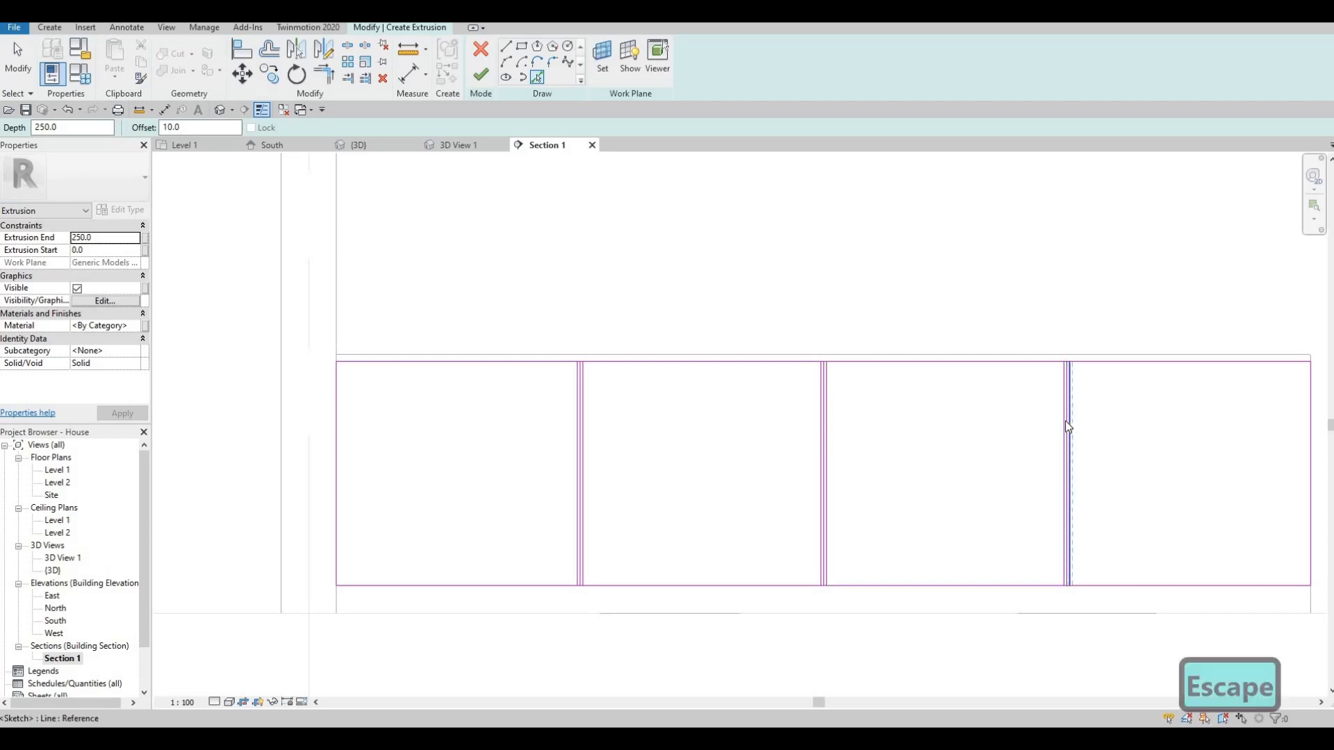
- Delete the three original middle dividing lines, keeping only the offset pairs between the door panels
{"action": "scroll", "coordinate": [1075, 415], "scroll_direction": "up", "scroll_amount": 3}
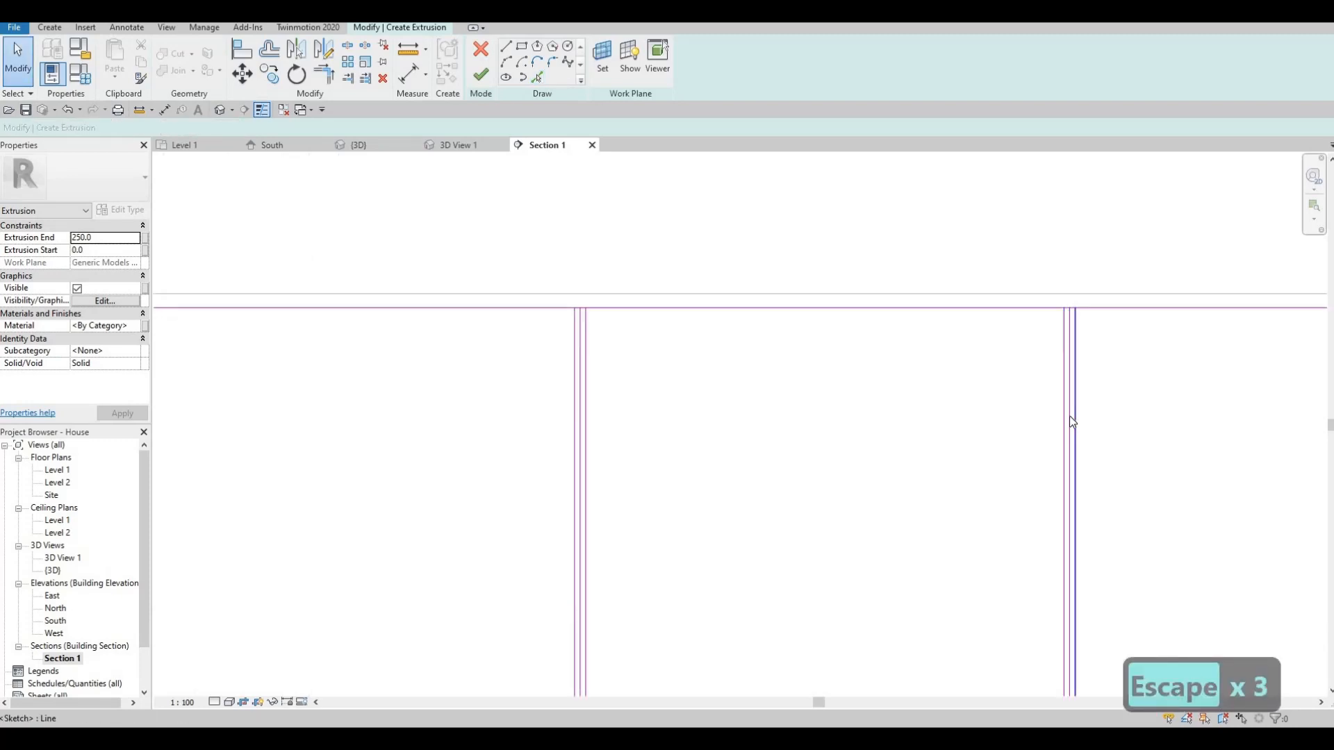
{"action": "key", "text": "Escape"}
{"action": "left_click", "coordinate": [1069, 415]}
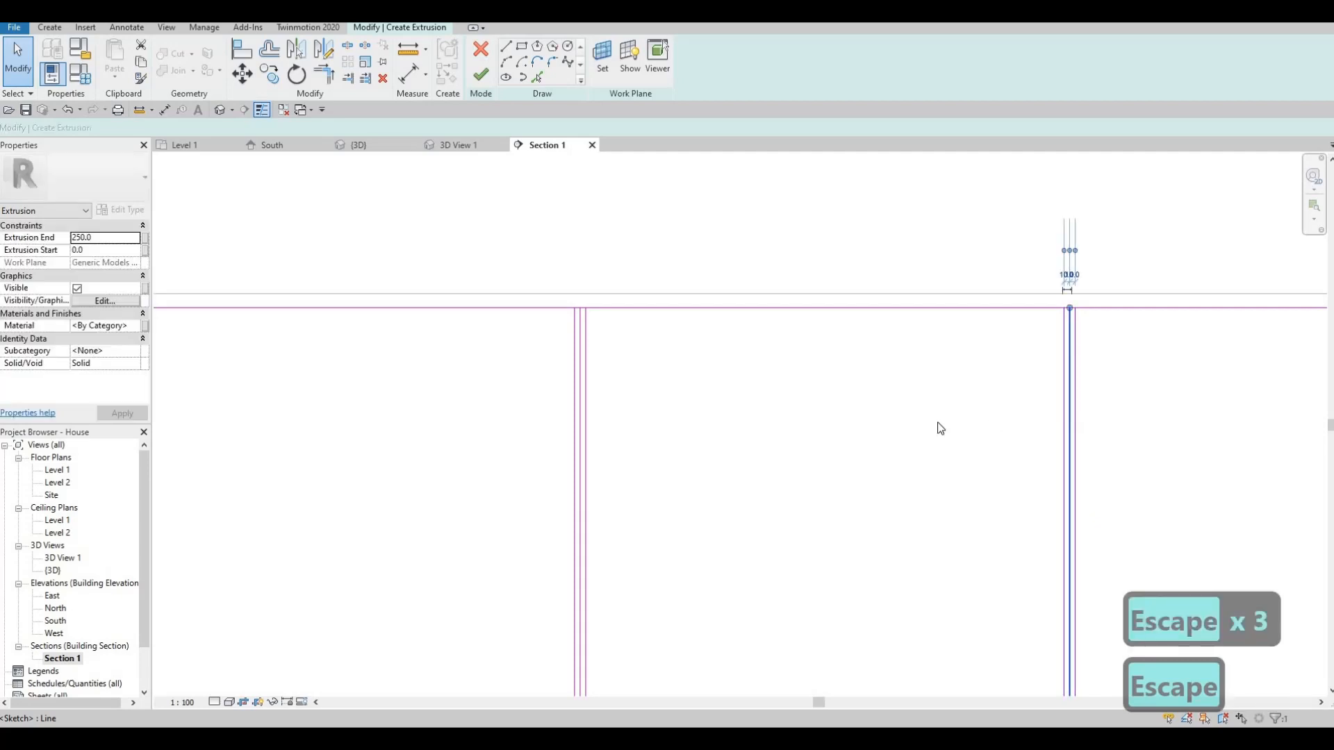
{"action": "key", "text": "Delete"}
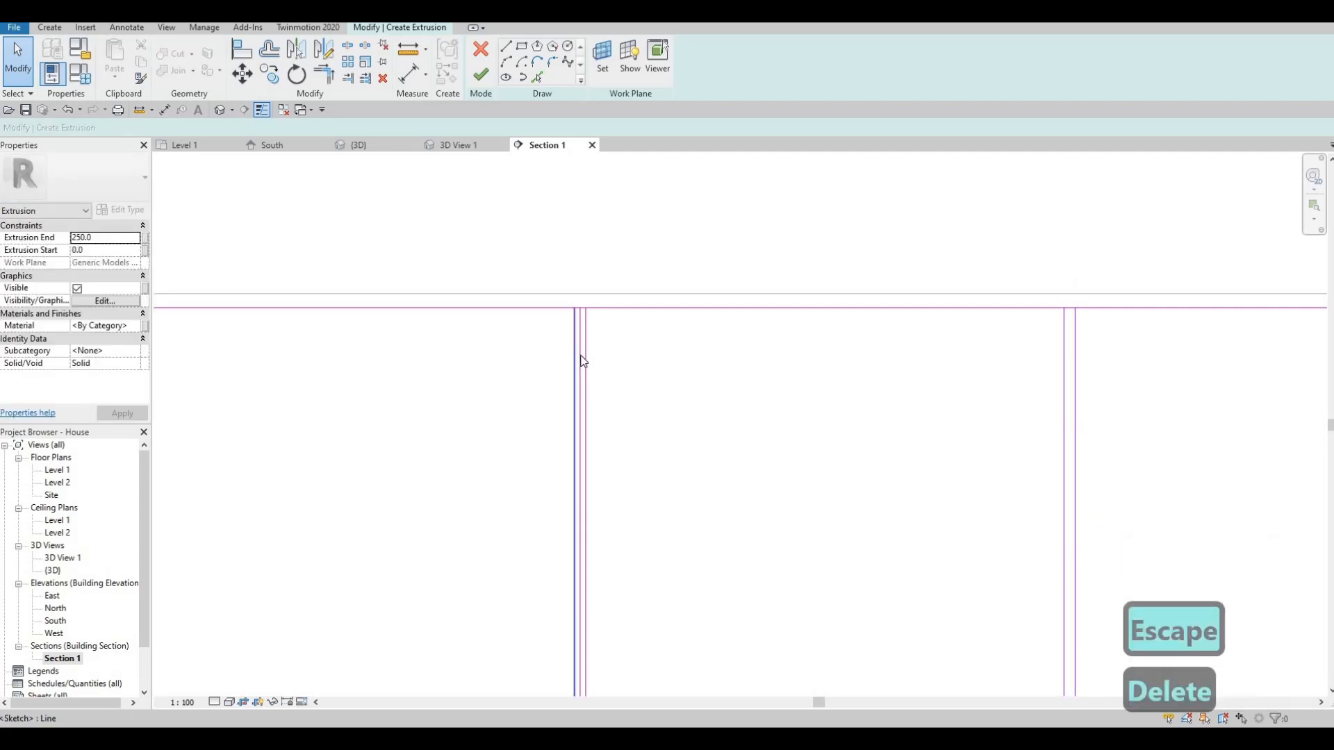
{"action": "left_click", "coordinate": [581, 361]}
{"action": "key", "text": "Delete"}
{"action": "middle_click_drag", "start_coordinate": [283, 334], "coordinate": [522, 334]}
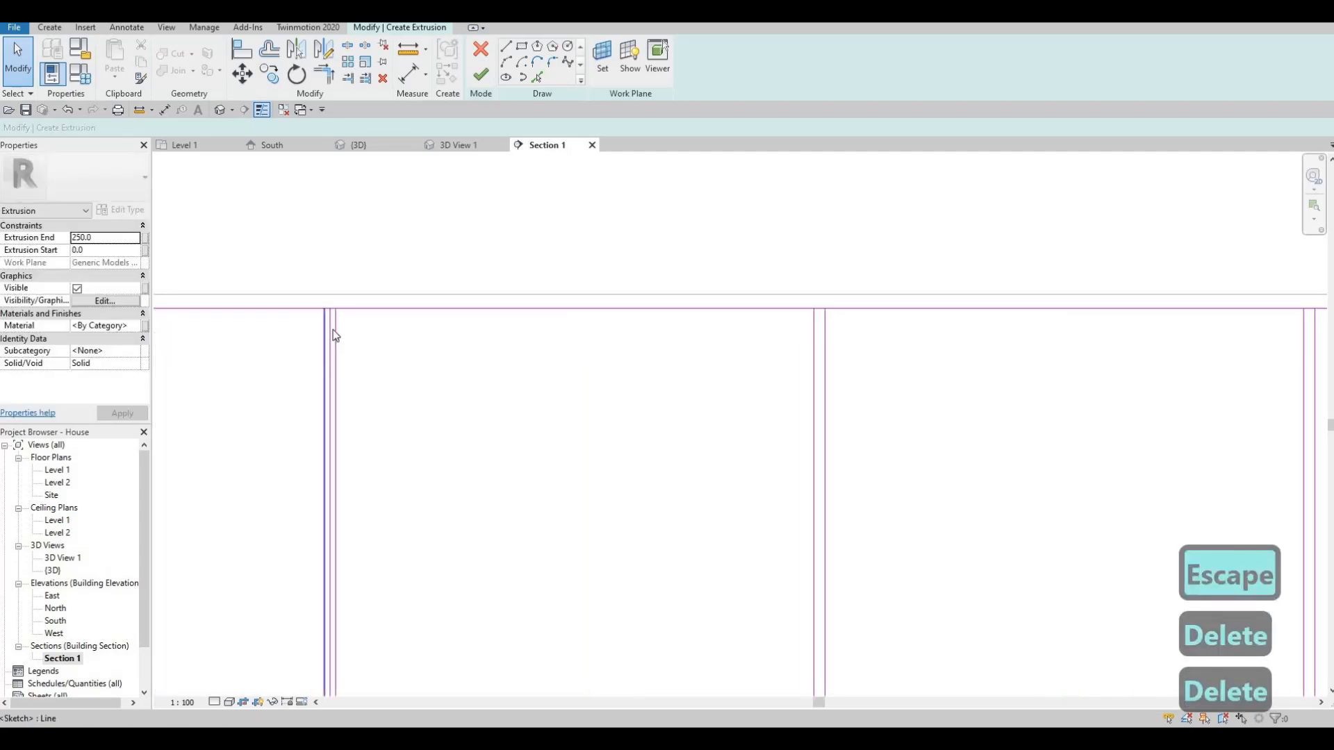
{"action": "left_click", "coordinate": [330, 328]}
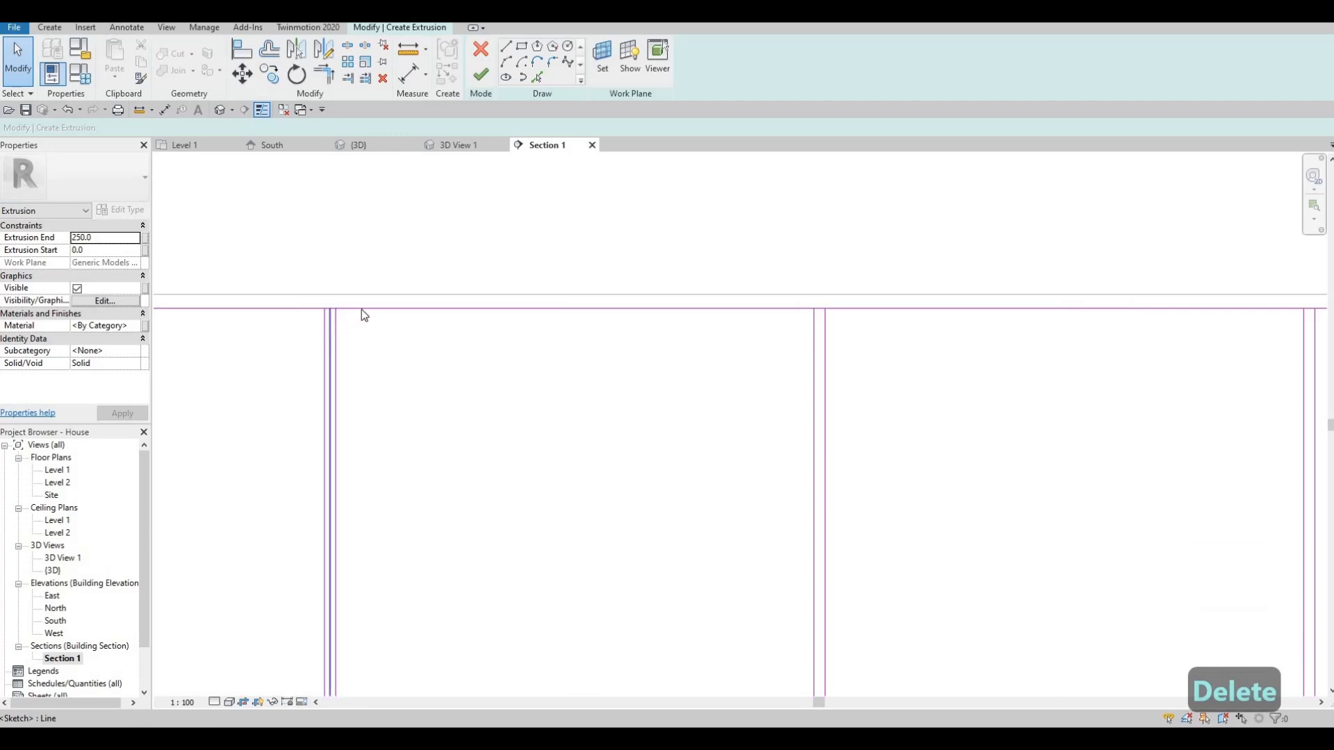
{"action": "key", "text": "Delete"}
- Split the sketch's upper and lower edges inside each of the three gaps between the offset line pairs
{"action": "scroll", "coordinate": [426, 304], "scroll_direction": "down", "scroll_amount": 5}
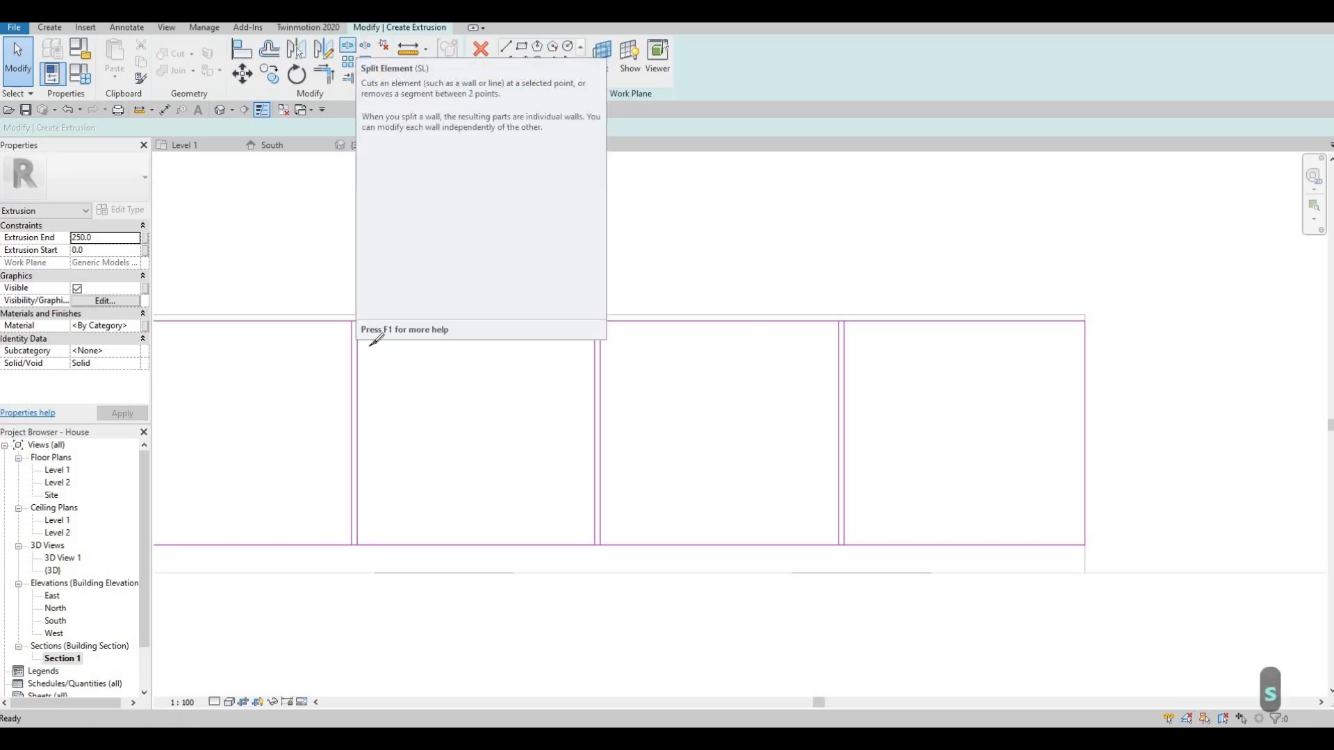
{"action": "key", "text": "s"}
{"action": "key", "text": "l"}
{"action": "scroll", "coordinate": [351, 299], "scroll_direction": "up", "scroll_amount": 4}
{"action": "left_click", "coordinate": [352, 307]}
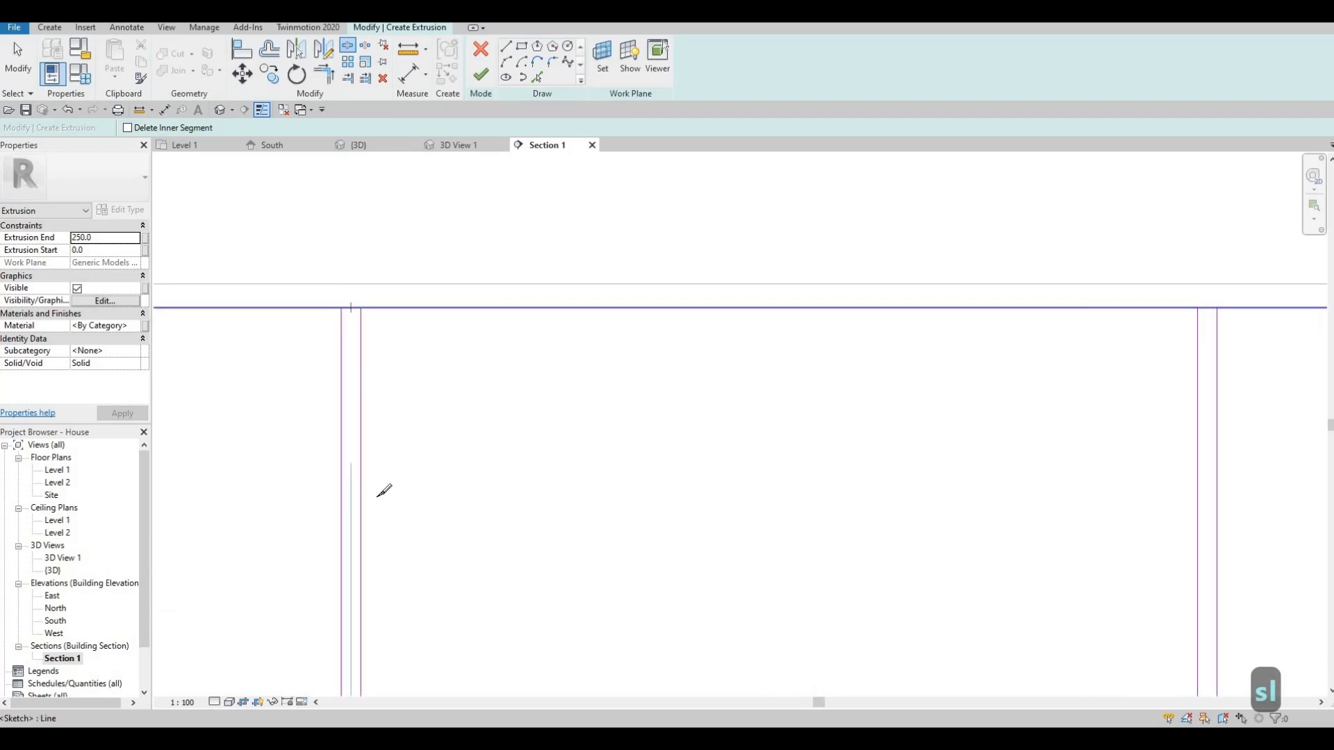
{"action": "middle_click_drag", "start_coordinate": [366, 688], "coordinate": [372, 530]}
{"action": "scroll", "coordinate": [373, 529], "scroll_direction": "down", "scroll_amount": 4}
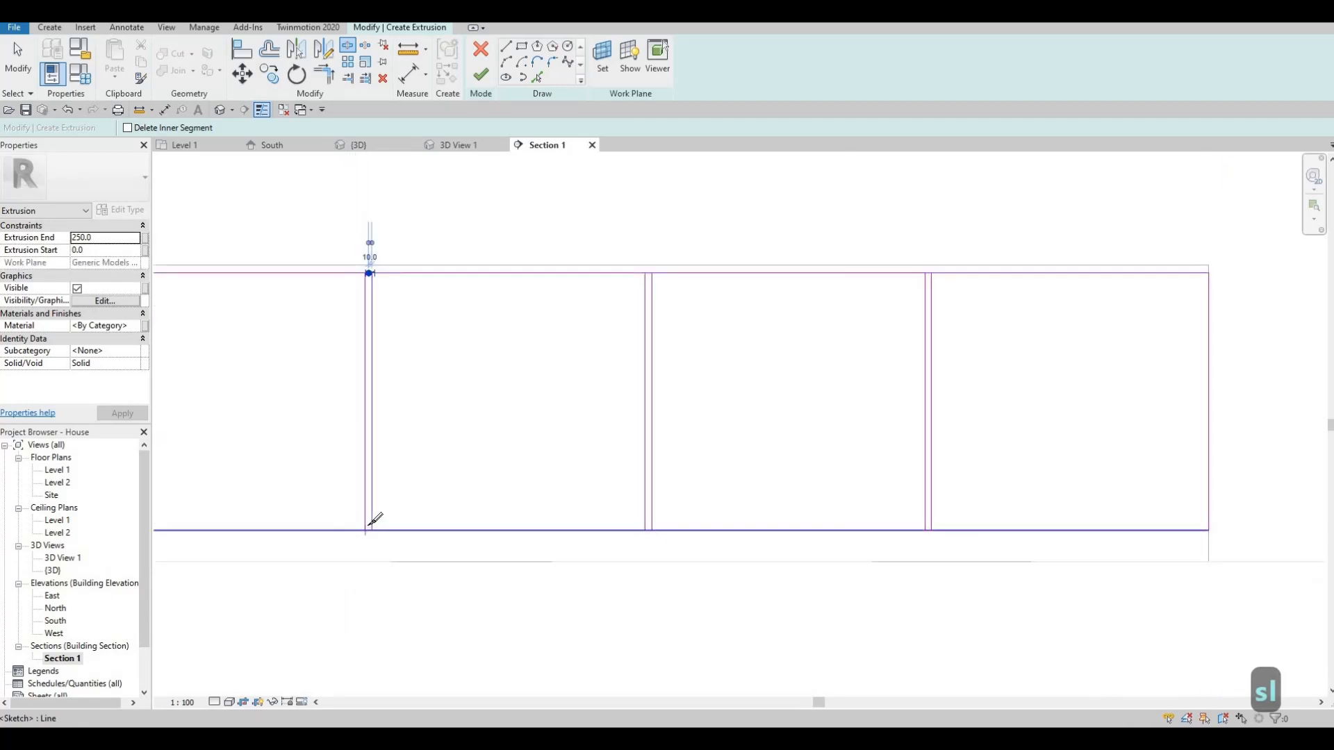
{"action": "scroll", "coordinate": [376, 522], "scroll_direction": "up", "scroll_amount": 2}
{"action": "left_click", "coordinate": [369, 528]}
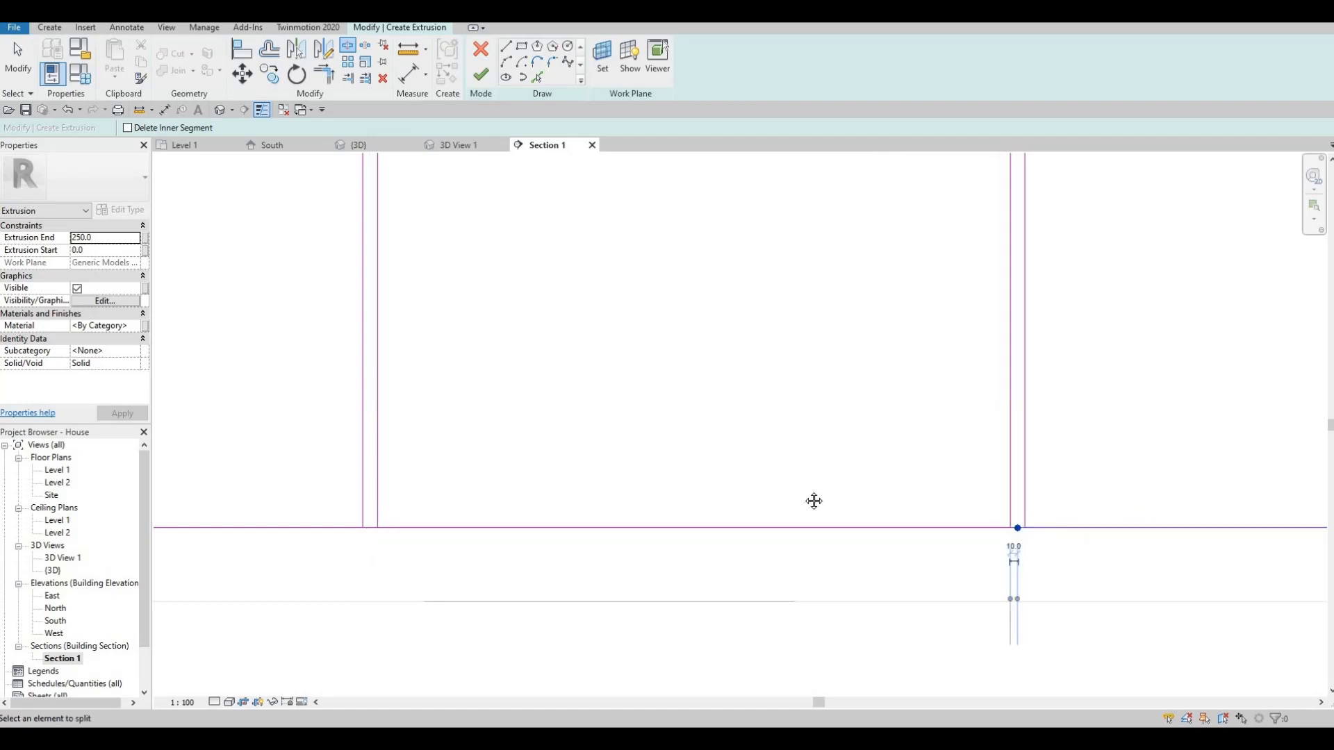
{"action": "middle_click_drag", "start_coordinate": [813, 501], "coordinate": [904, 479]}
{"action": "left_click", "coordinate": [896, 489]}
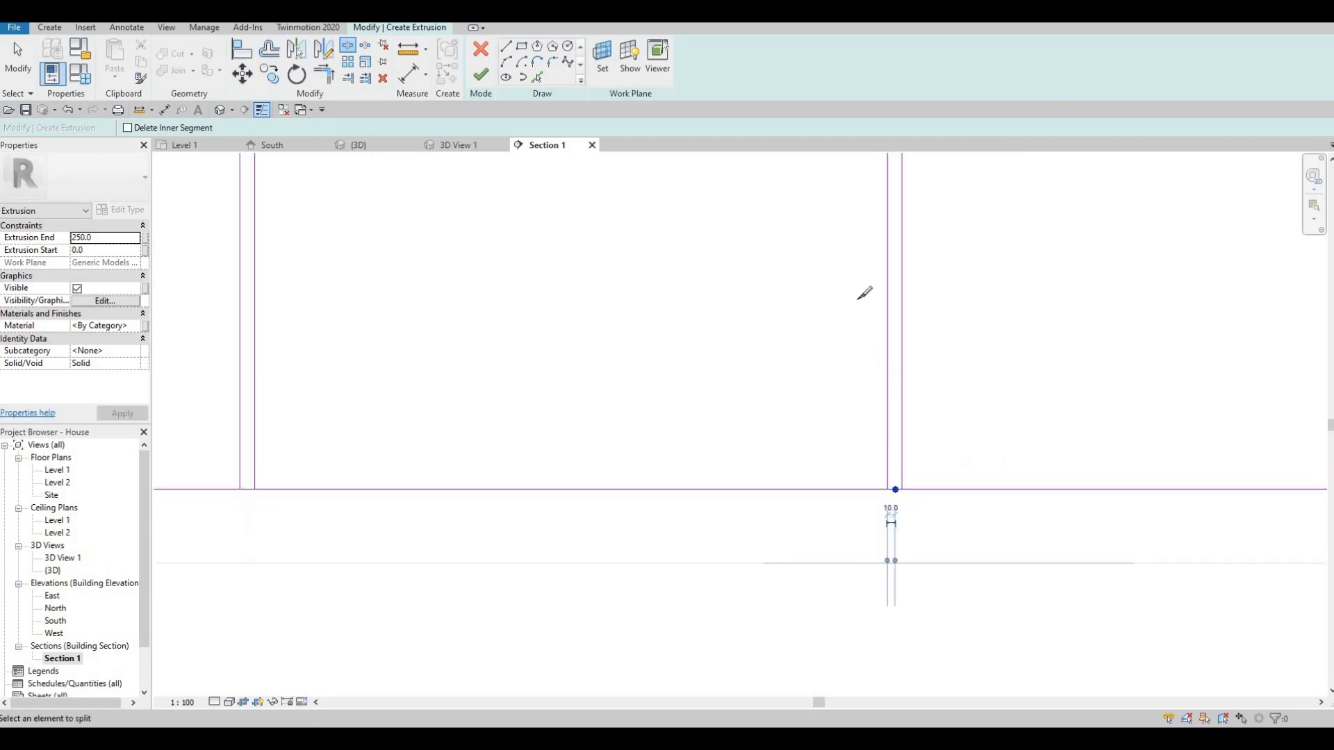
{"action": "scroll", "coordinate": [878, 289], "scroll_direction": "up", "scroll_amount": 5}
{"action": "left_click", "coordinate": [886, 305]}
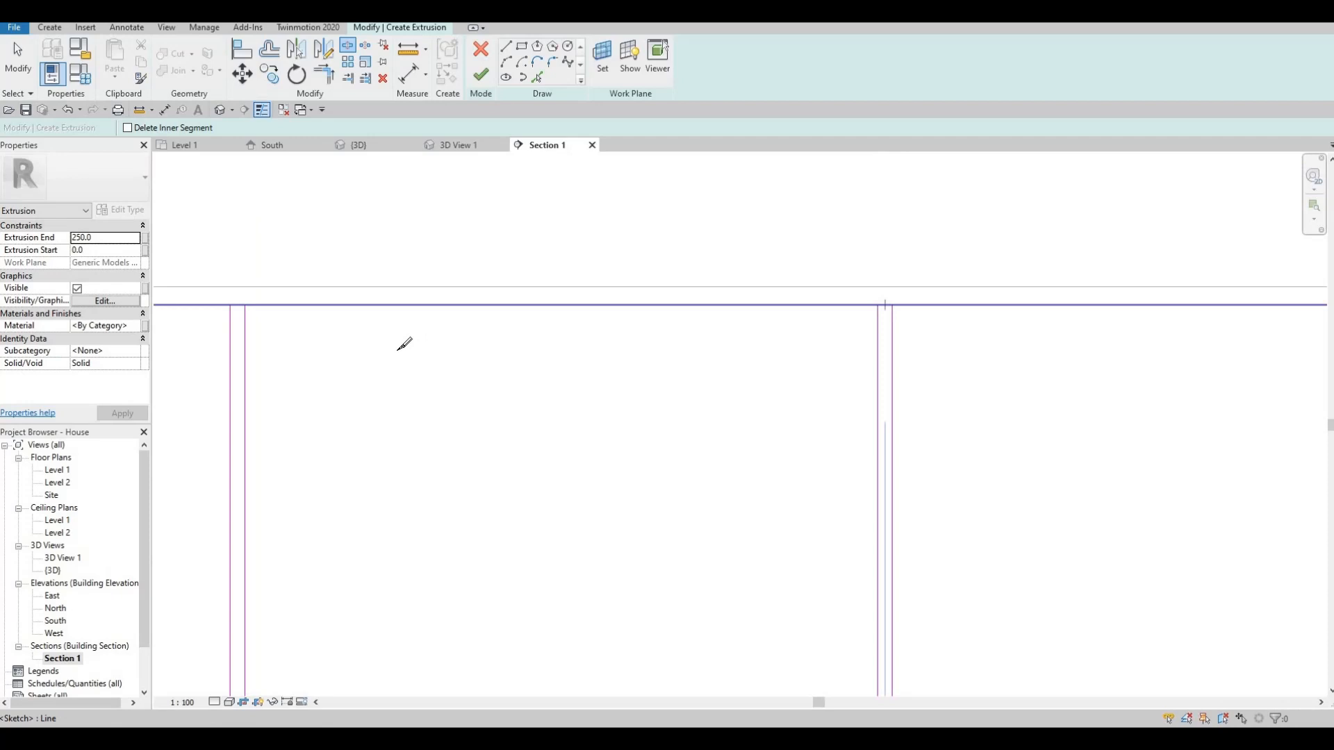
{"action": "scroll", "coordinate": [427, 309], "scroll_direction": "left", "scroll_amount": 5}
{"action": "left_click", "coordinate": [415, 312]}
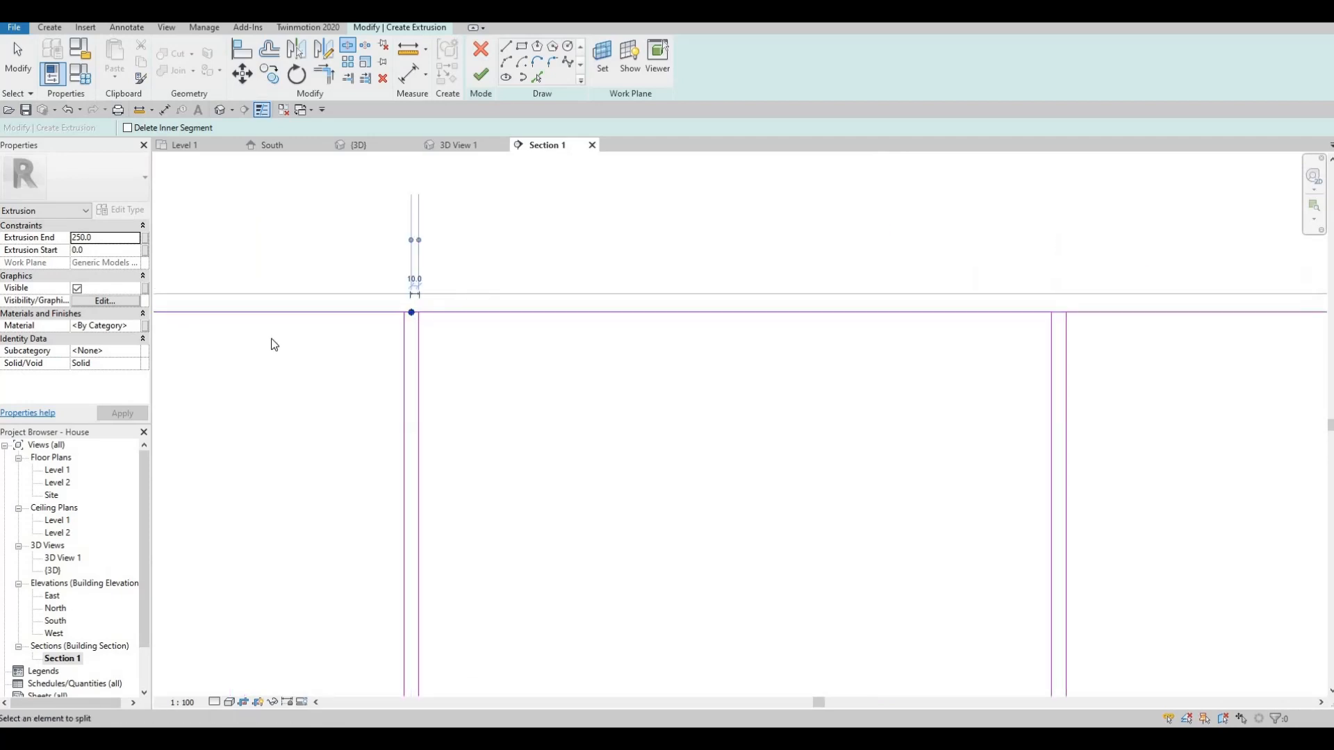
{"action": "key", "text": "Escape"}
{"action": "key", "text": "Escape"}
{"action": "key", "text": "Escape"}
- Trim the split edges to the offset vertical lines at every gap corner, forming four separate closed rectangles
{"action": "scroll", "coordinate": [539, 337], "scroll_direction": "down", "scroll_amount": 4}
{"action": "scroll", "coordinate": [542, 348], "scroll_direction": "down", "scroll_amount": 1}
{"action": "scroll", "coordinate": [530, 343], "scroll_direction": "left", "scroll_amount": 4}
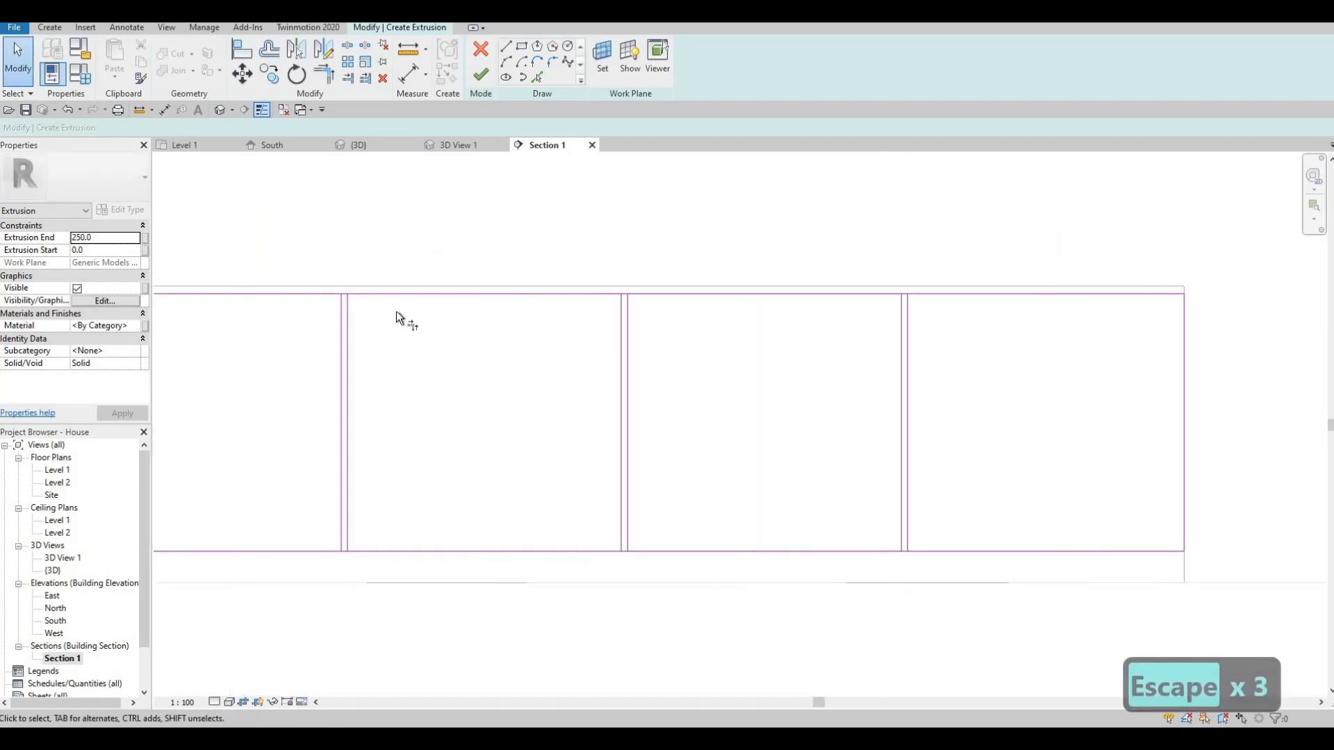
{"action": "key", "text": "t"}
{"action": "key", "text": "r"}
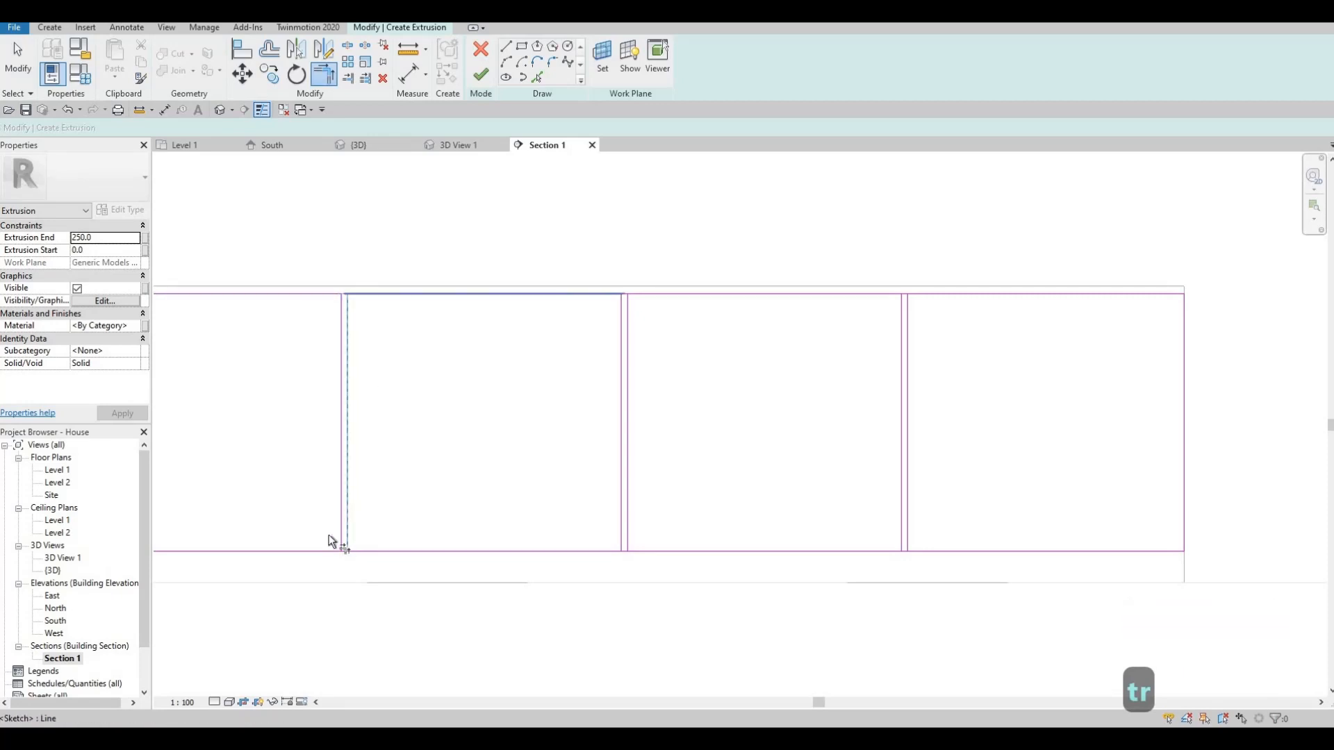
{"action": "left_click", "coordinate": [327, 553]}
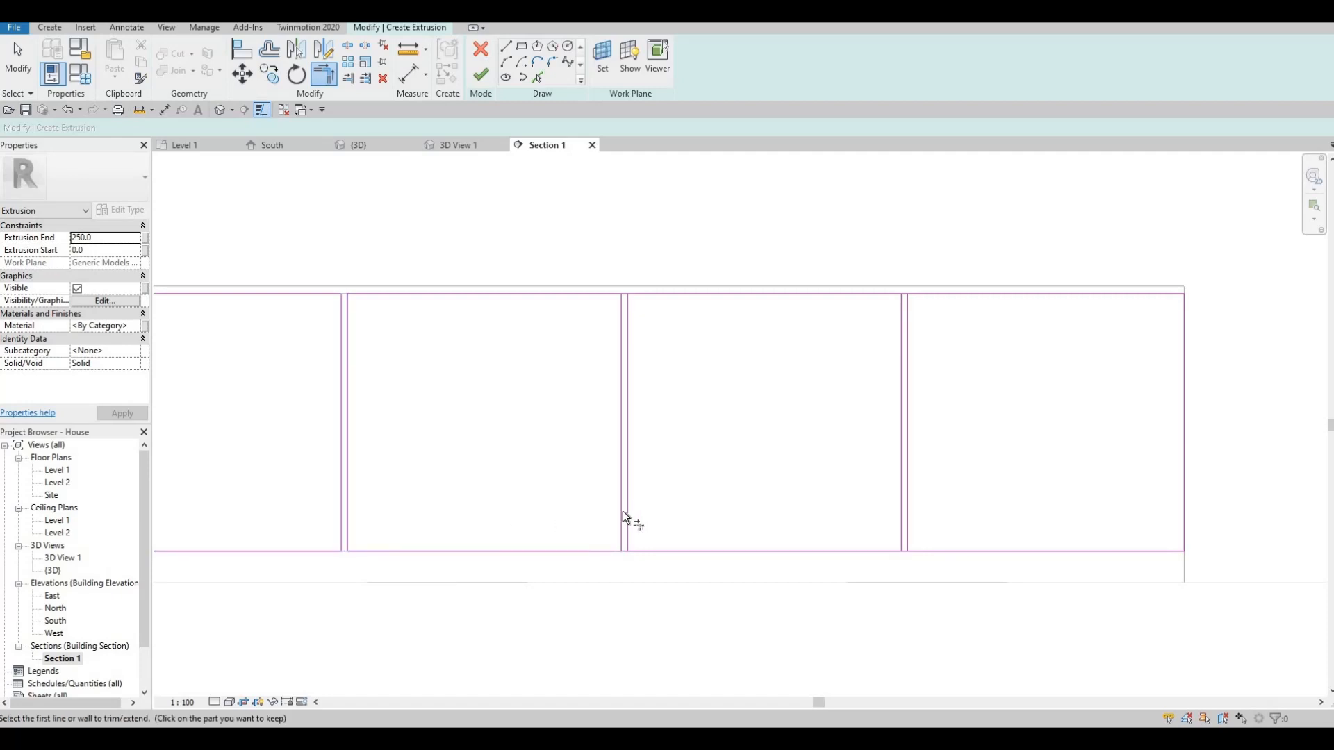
{"action": "left_click", "coordinate": [611, 552]}
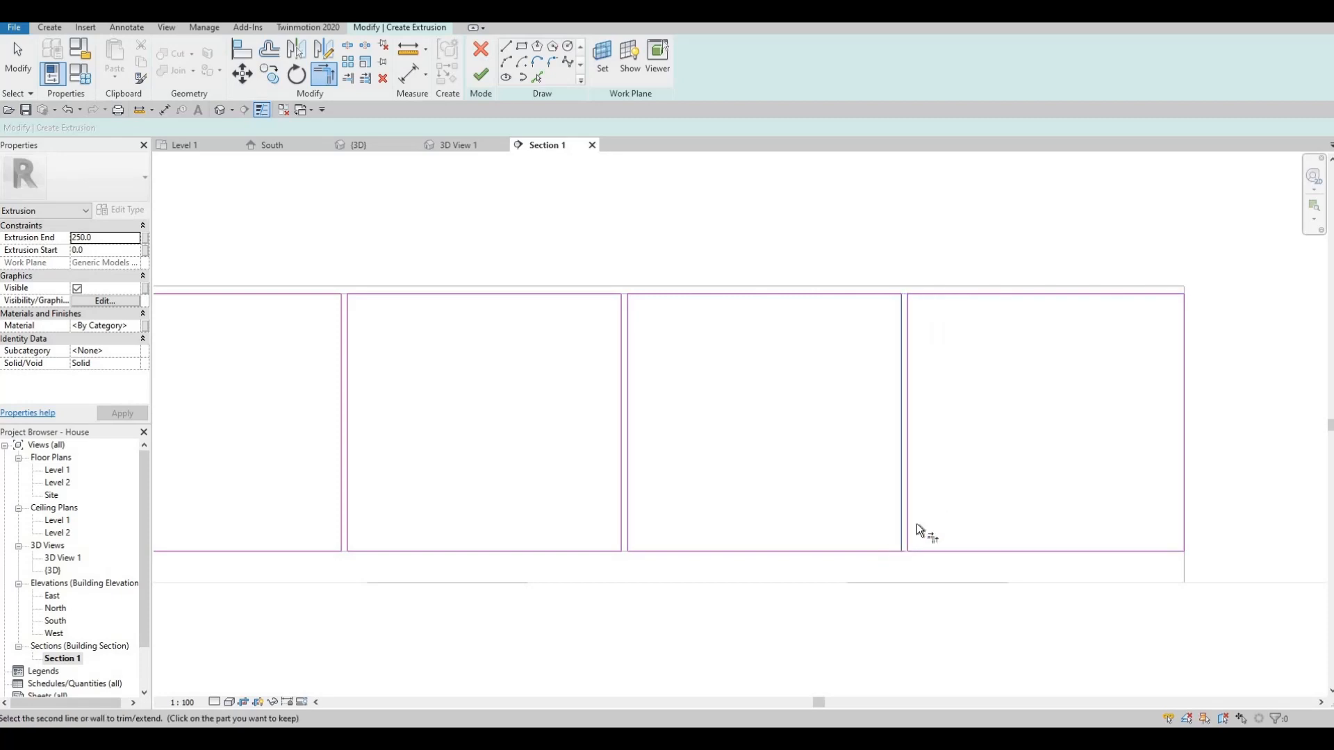
{"action": "scroll", "coordinate": [773, 430], "scroll_direction": "down", "scroll_amount": 1}
{"action": "key", "text": "Escape"}
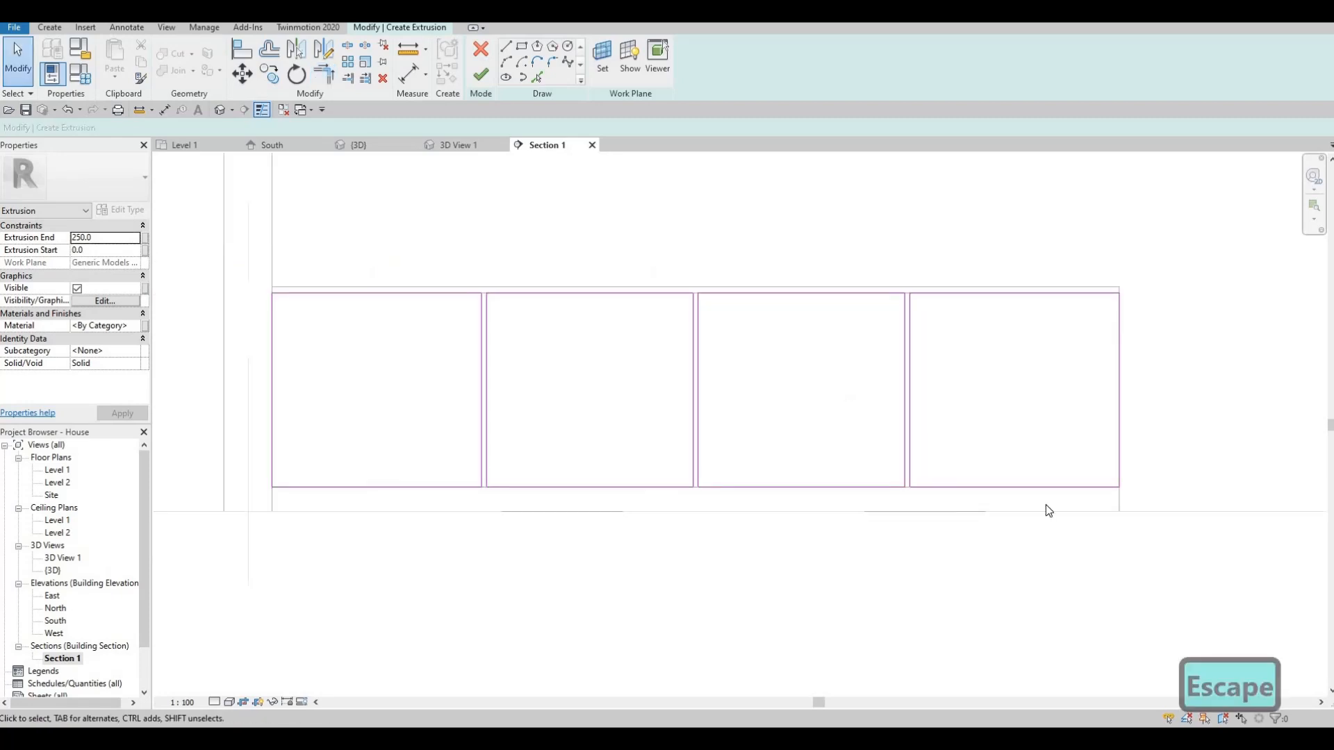
- Open the material selection for the door panel extrusion
{"action": "left_click", "coordinate": [132, 327]}
{"action": "left_click", "coordinate": [143, 326]}
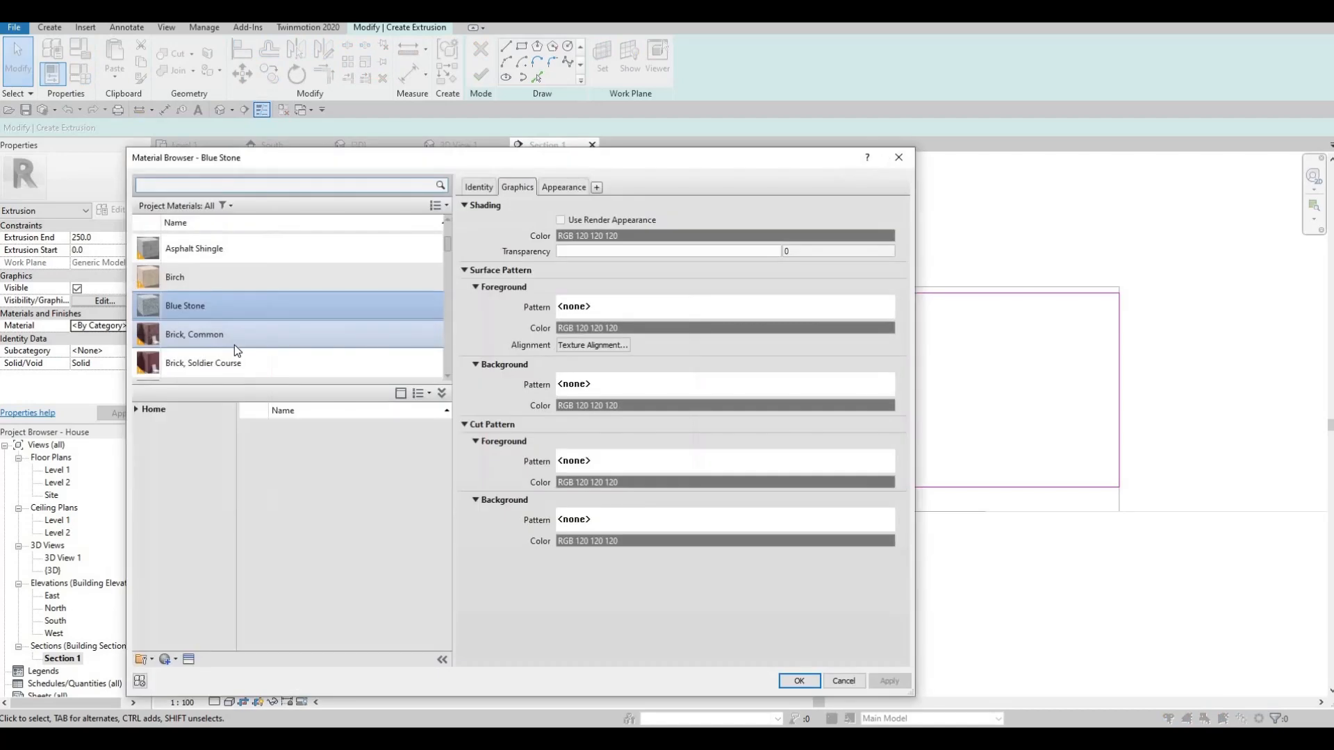
- Assign the Softwood, Lumber material to the four-panel extrusion and finish its sketch
{"action": "scroll", "coordinate": [235, 344], "scroll_direction": "down", "scroll_amount": 5}
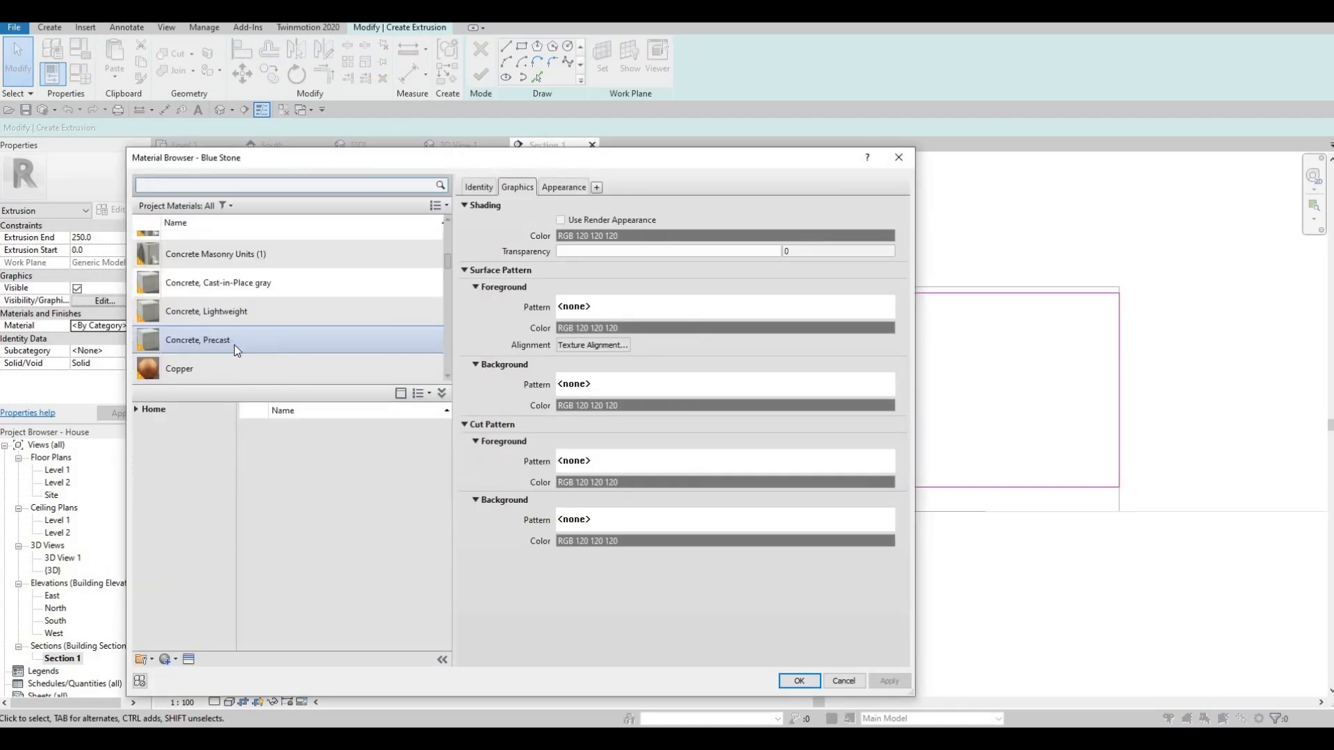
{"action": "scroll", "coordinate": [235, 350], "scroll_direction": "down", "scroll_amount": 8}
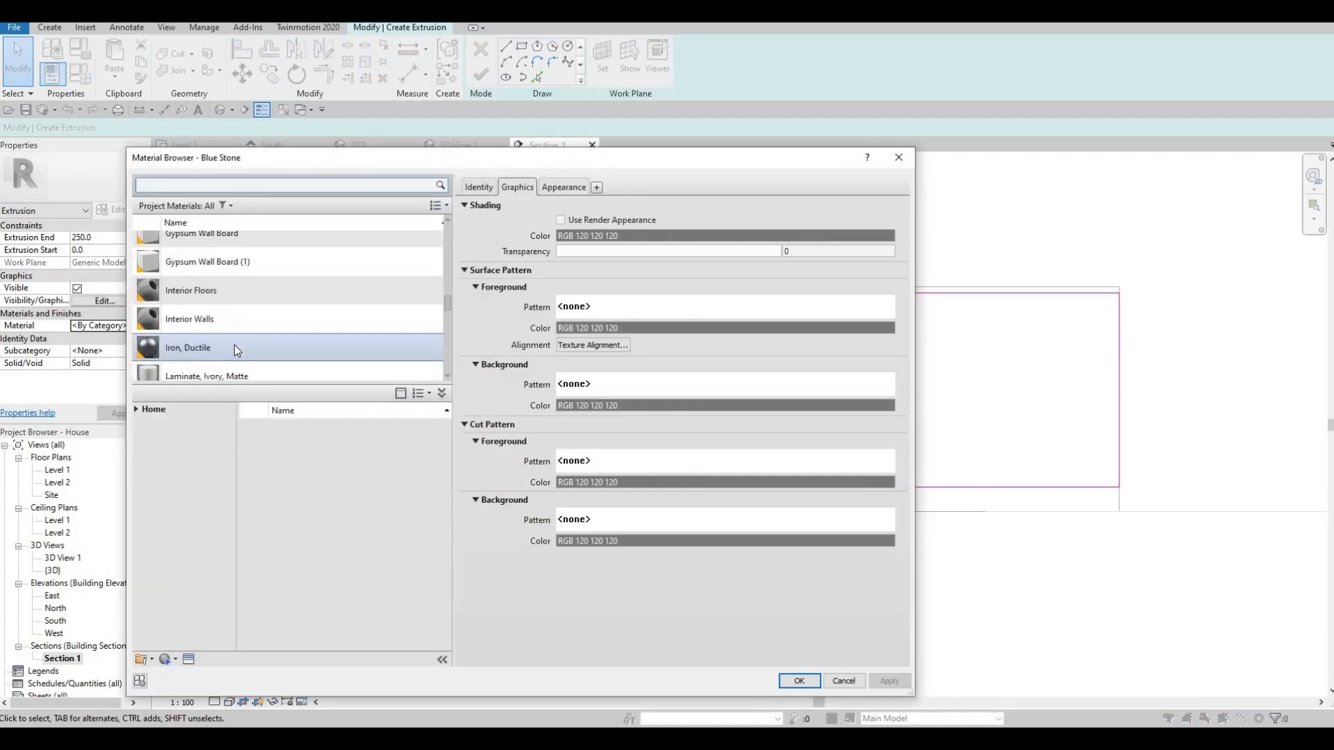
{"action": "scroll", "coordinate": [235, 350], "scroll_direction": "up", "scroll_amount": 1}
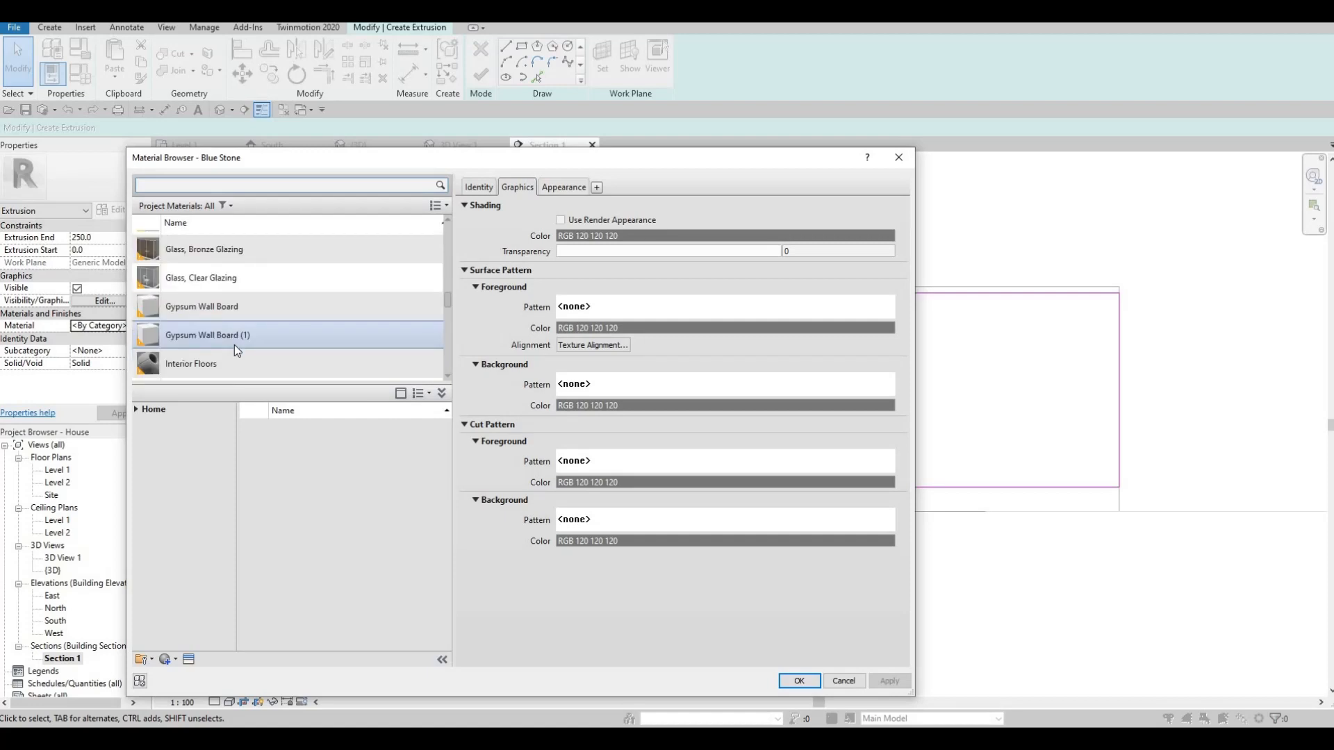
{"action": "scroll", "coordinate": [235, 345], "scroll_direction": "down", "scroll_amount": 10}
{"action": "scroll", "coordinate": [227, 327], "scroll_direction": "down", "scroll_amount": 6}
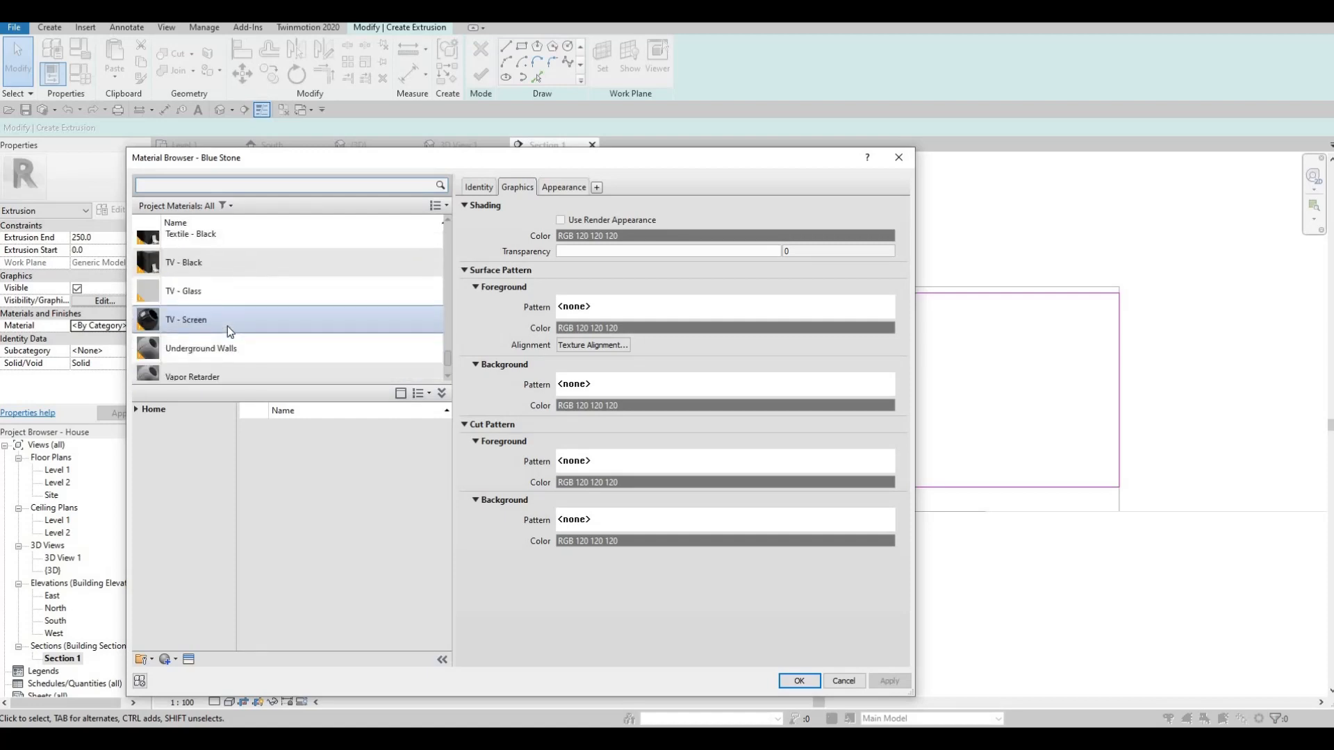
{"action": "scroll", "coordinate": [227, 323], "scroll_direction": "up", "scroll_amount": 4}
{"action": "scroll", "coordinate": [228, 323], "scroll_direction": "down", "scroll_amount": 4}
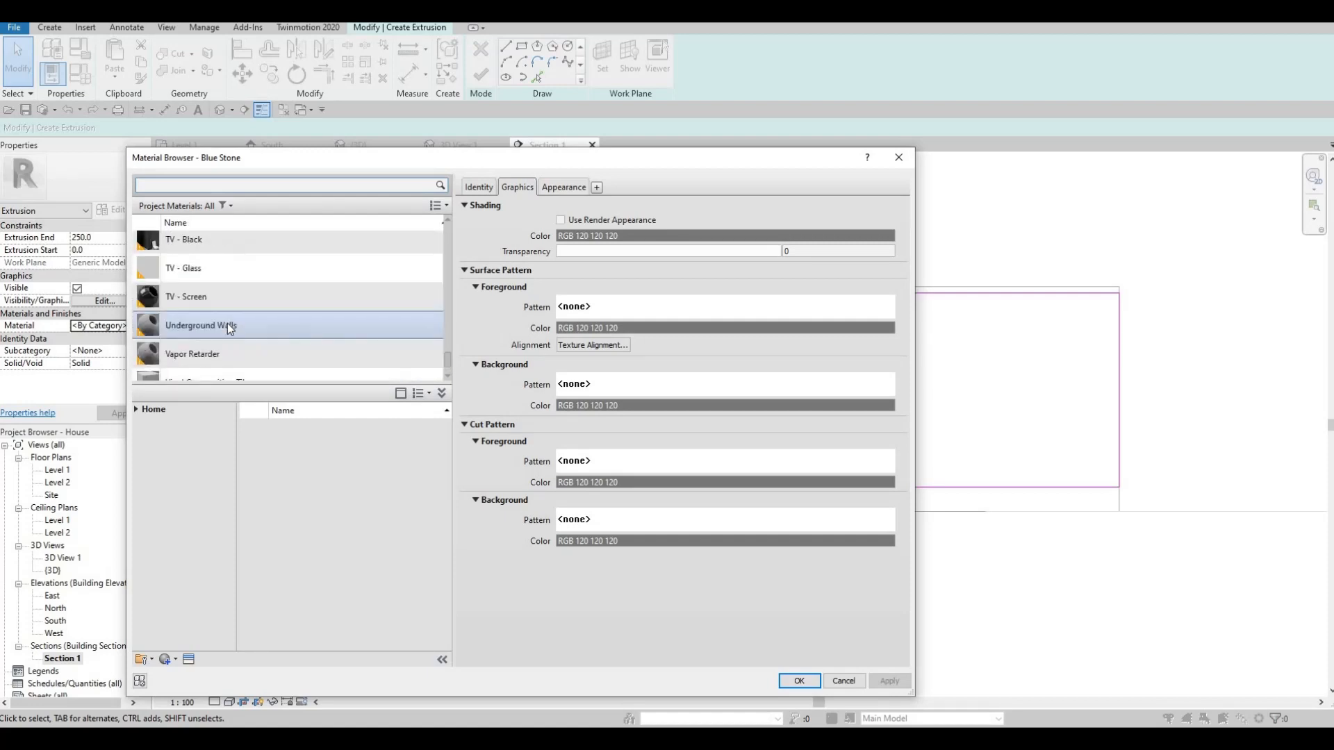
{"action": "scroll", "coordinate": [280, 330], "scroll_direction": "up", "scroll_amount": 6}
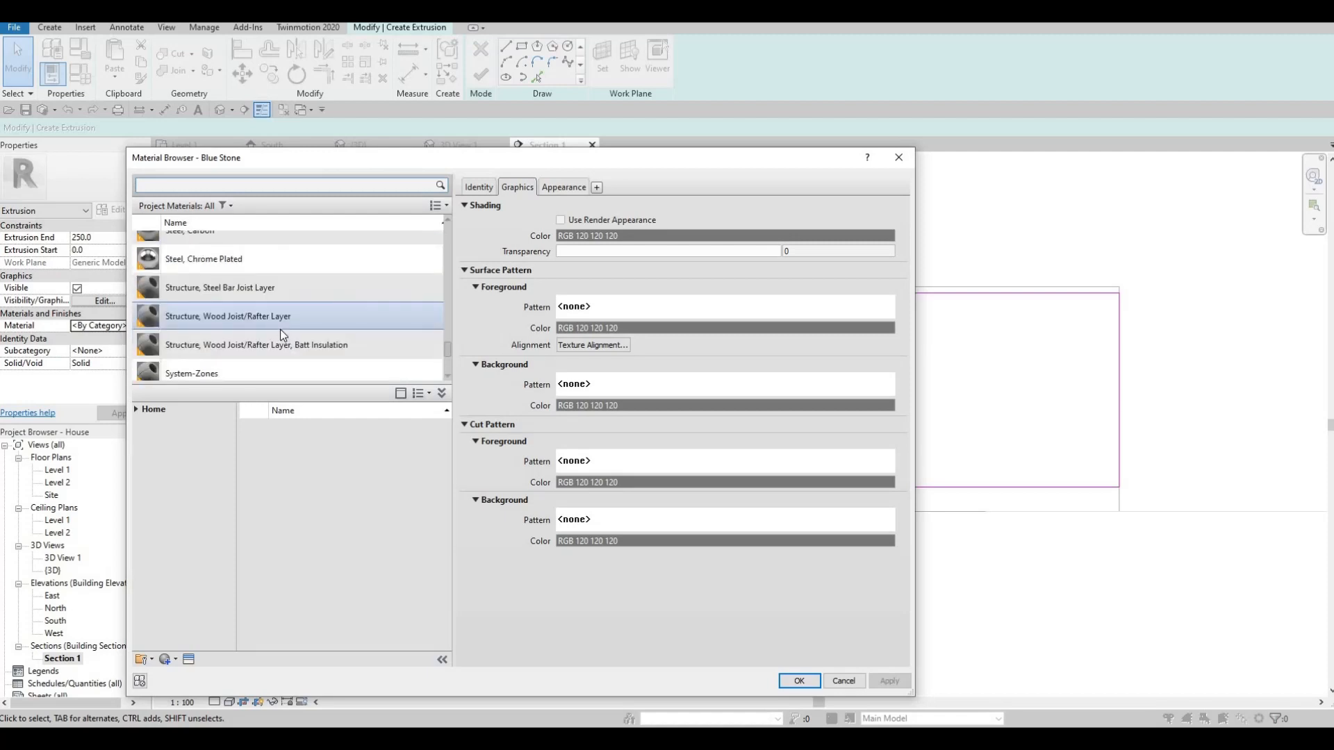
{"action": "left_click", "coordinate": [262, 292]}
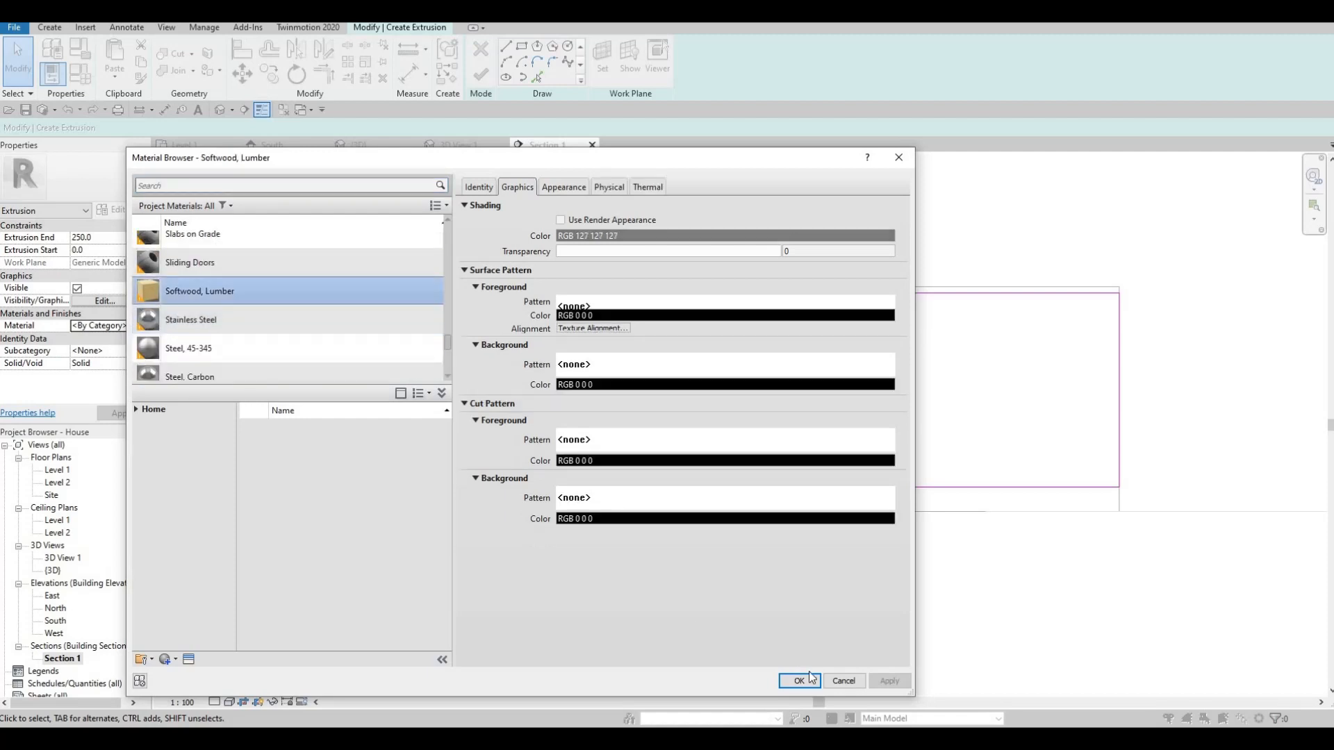
{"action": "left_click", "coordinate": [799, 681]}
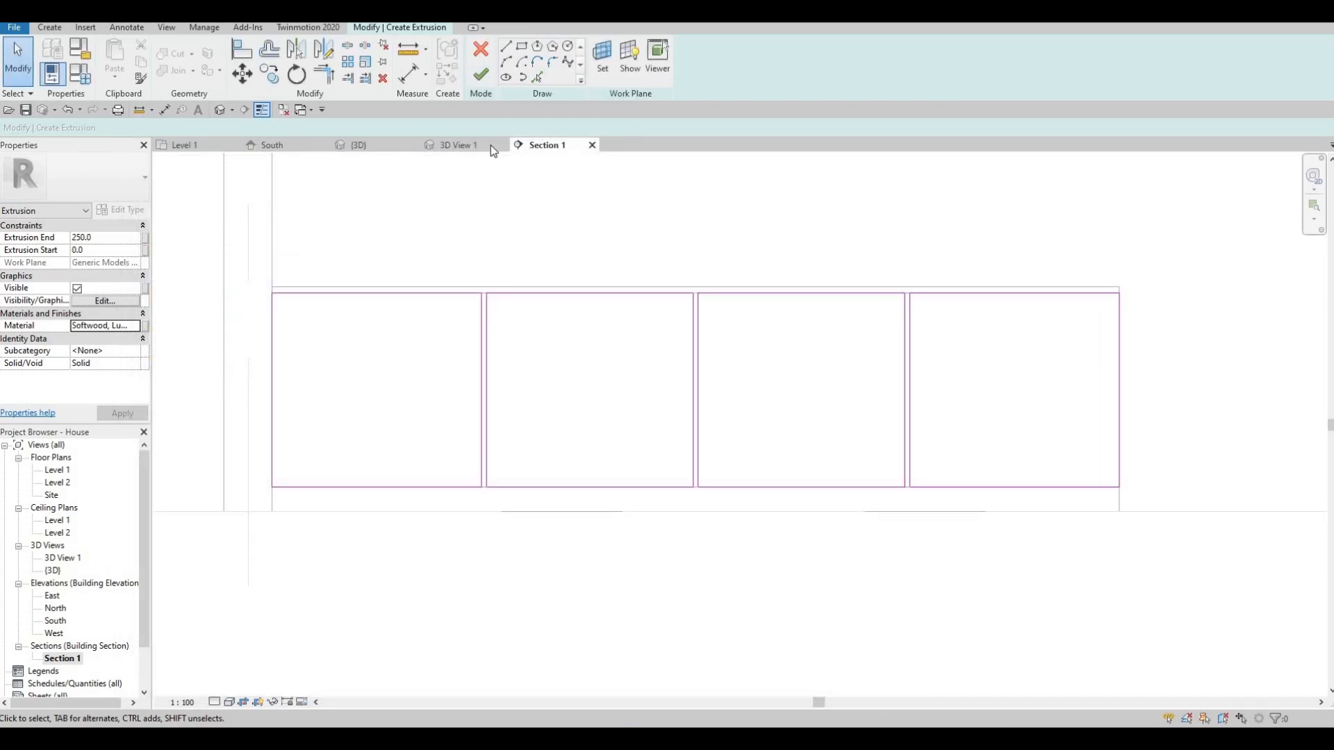
{"action": "left_click", "coordinate": [480, 74]}
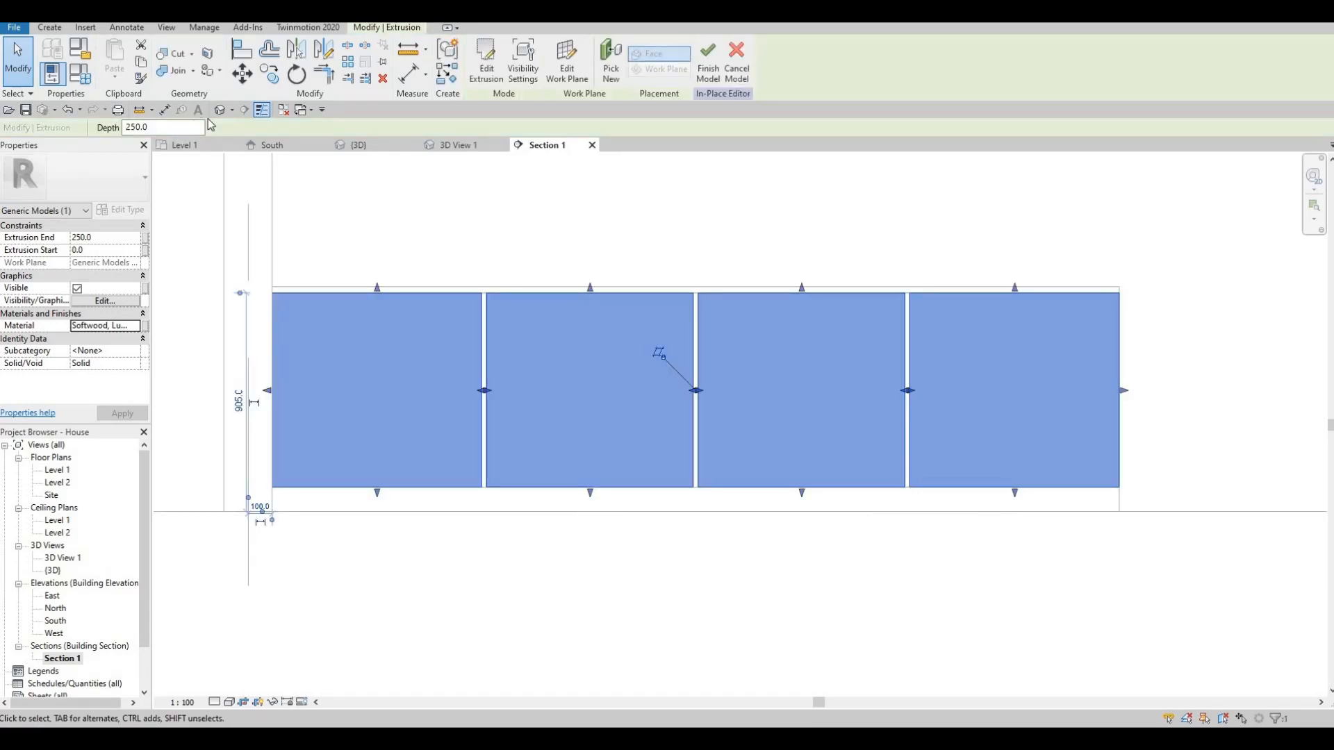
- In the Level 1 plan, thin the door panels to an Extrusion End of 25 and finish the in-place model
{"action": "double_click", "coordinate": [58, 470]}
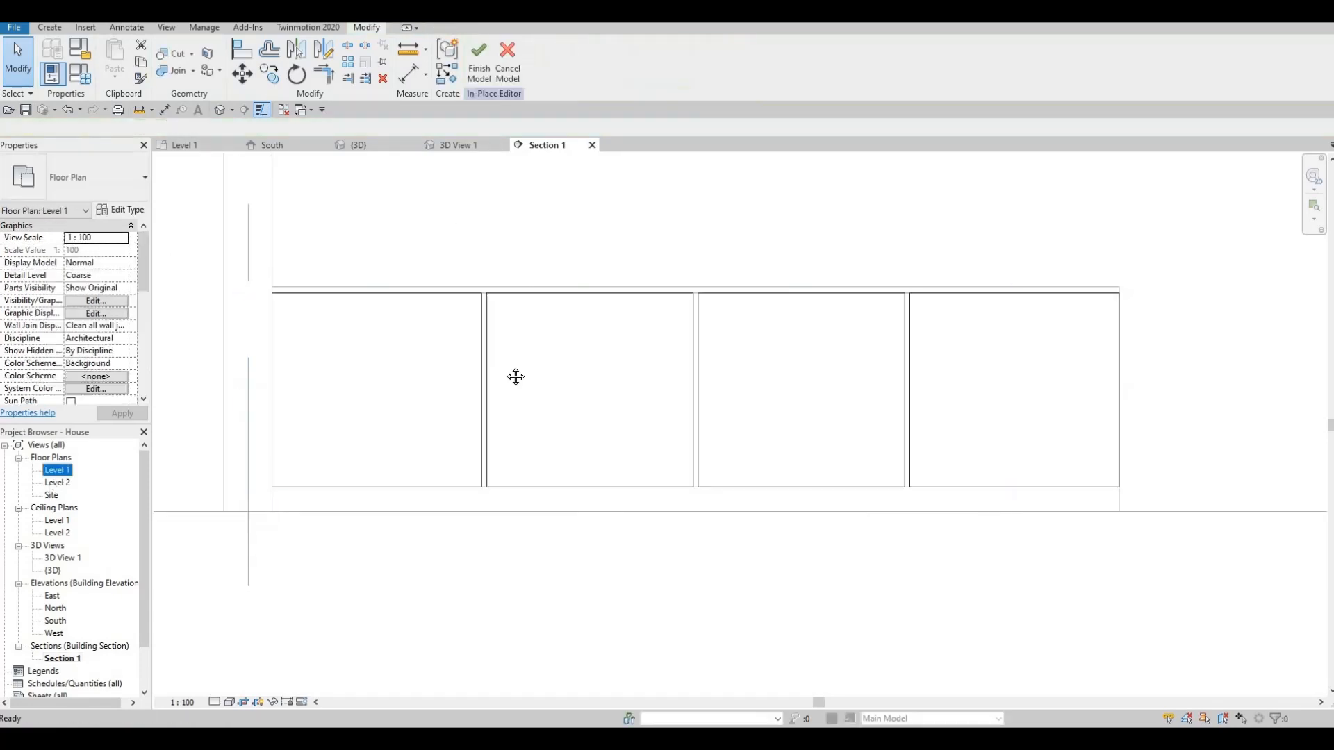
{"action": "scroll", "coordinate": [601, 379], "scroll_direction": "up", "scroll_amount": 2}
{"action": "scroll", "coordinate": [517, 420], "scroll_direction": "up", "scroll_amount": 2}
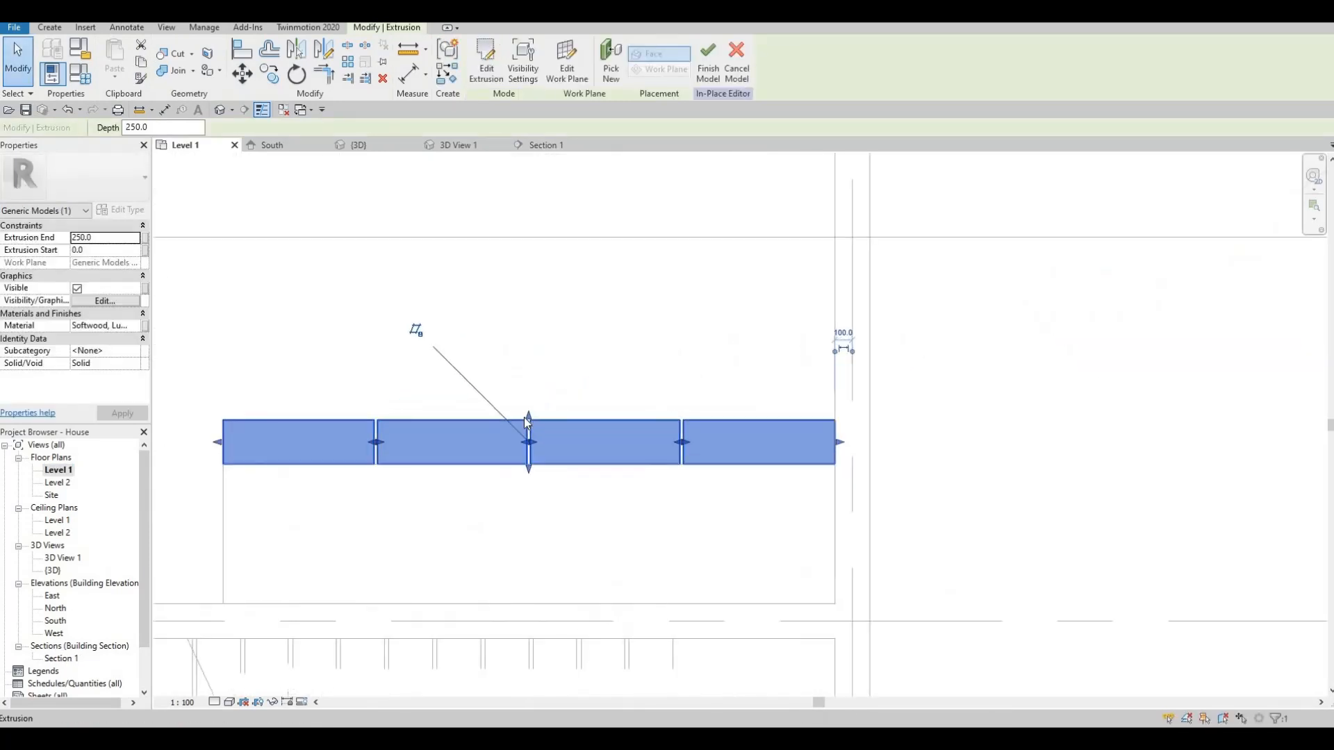
{"action": "left_click_drag", "start_coordinate": [528, 415], "coordinate": [529, 460]}
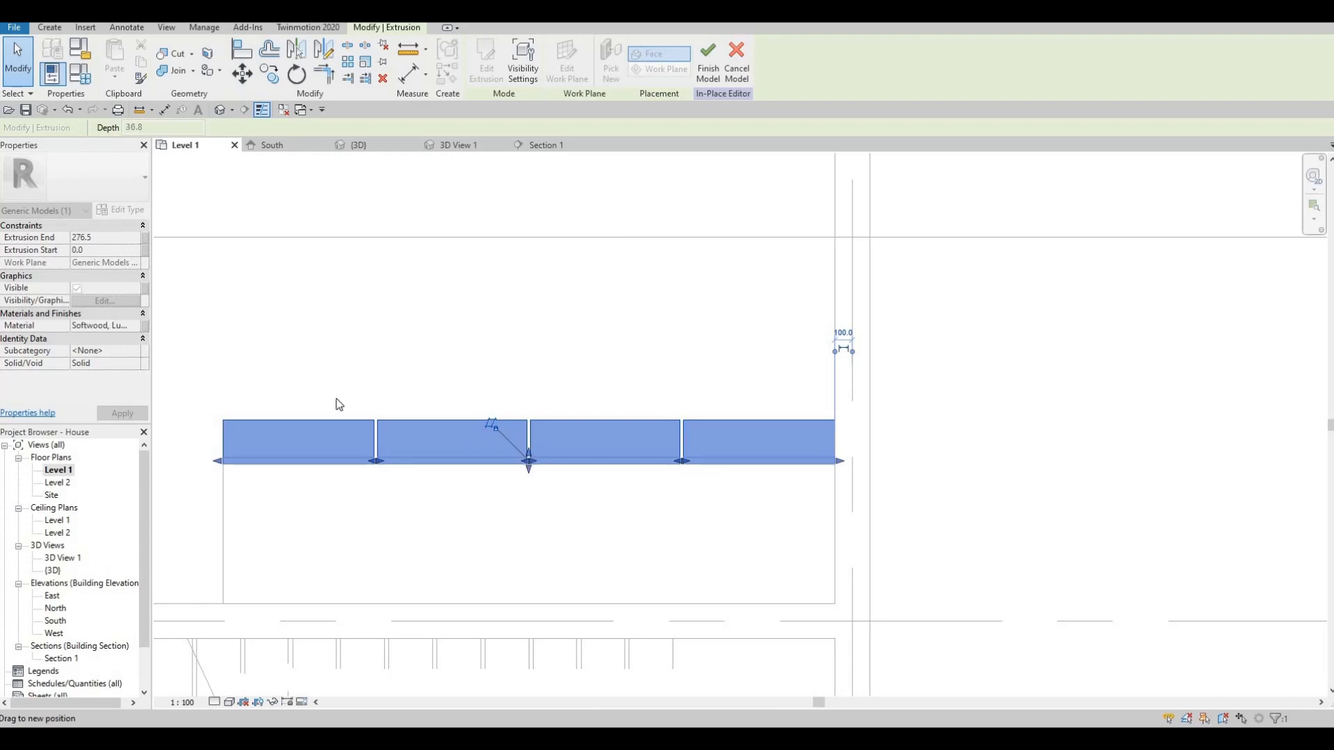
{"action": "left_click", "coordinate": [93, 237]}
{"action": "type", "text": "25"}
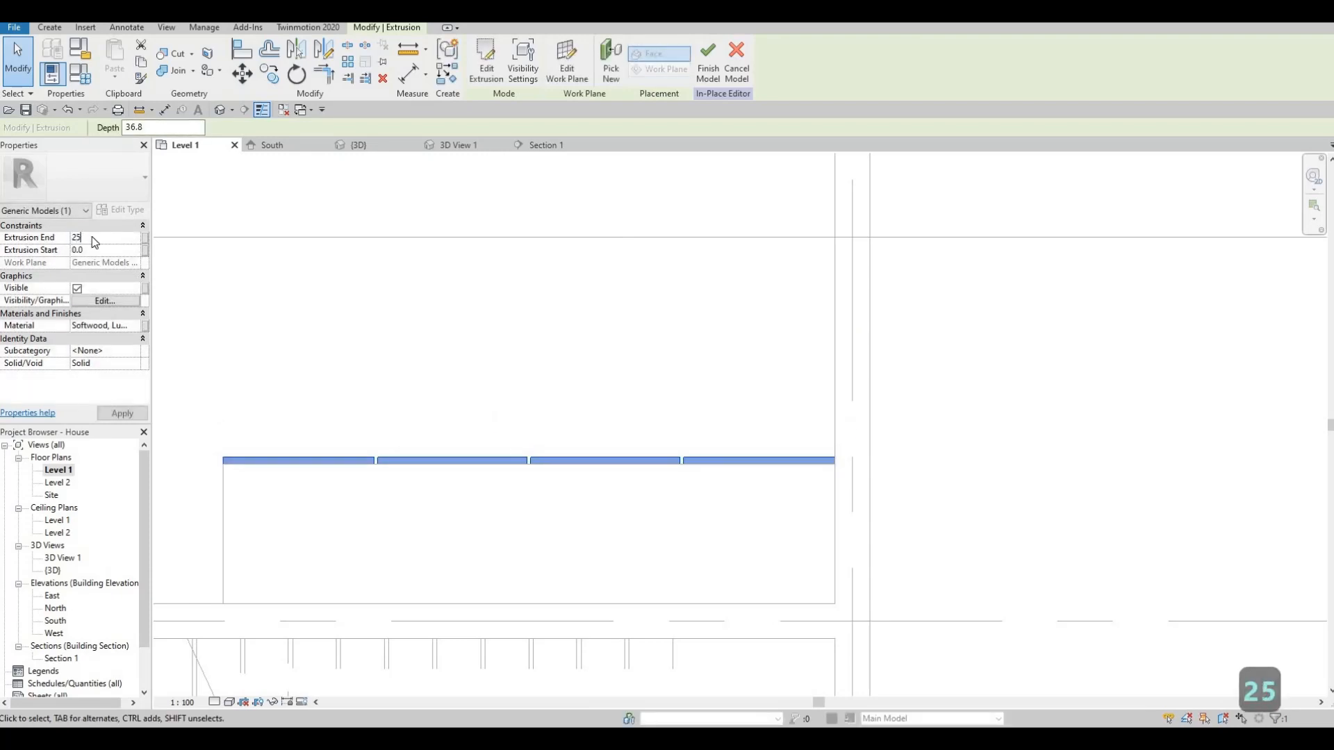
{"action": "key", "text": "Return"}
{"action": "left_click", "coordinate": [123, 413]}
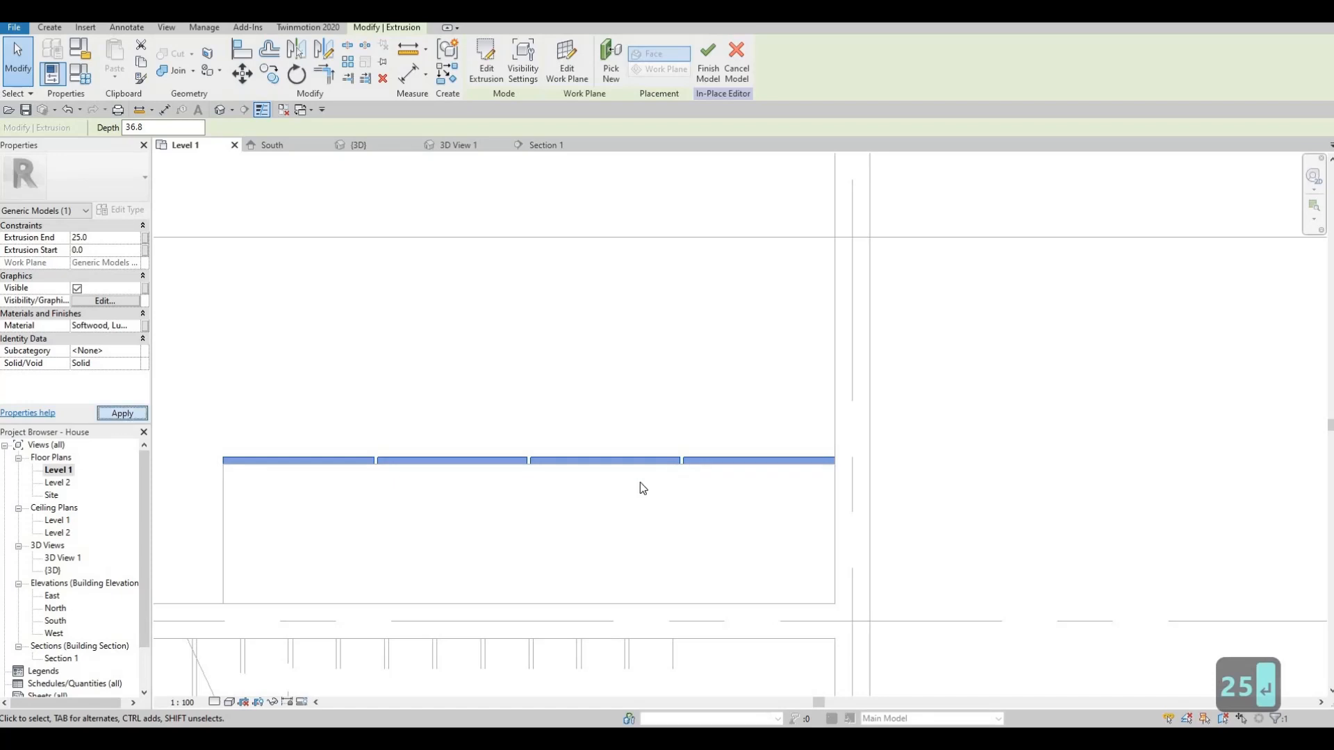
{"action": "key", "text": "Escape"}
{"action": "key", "text": "Escape"}
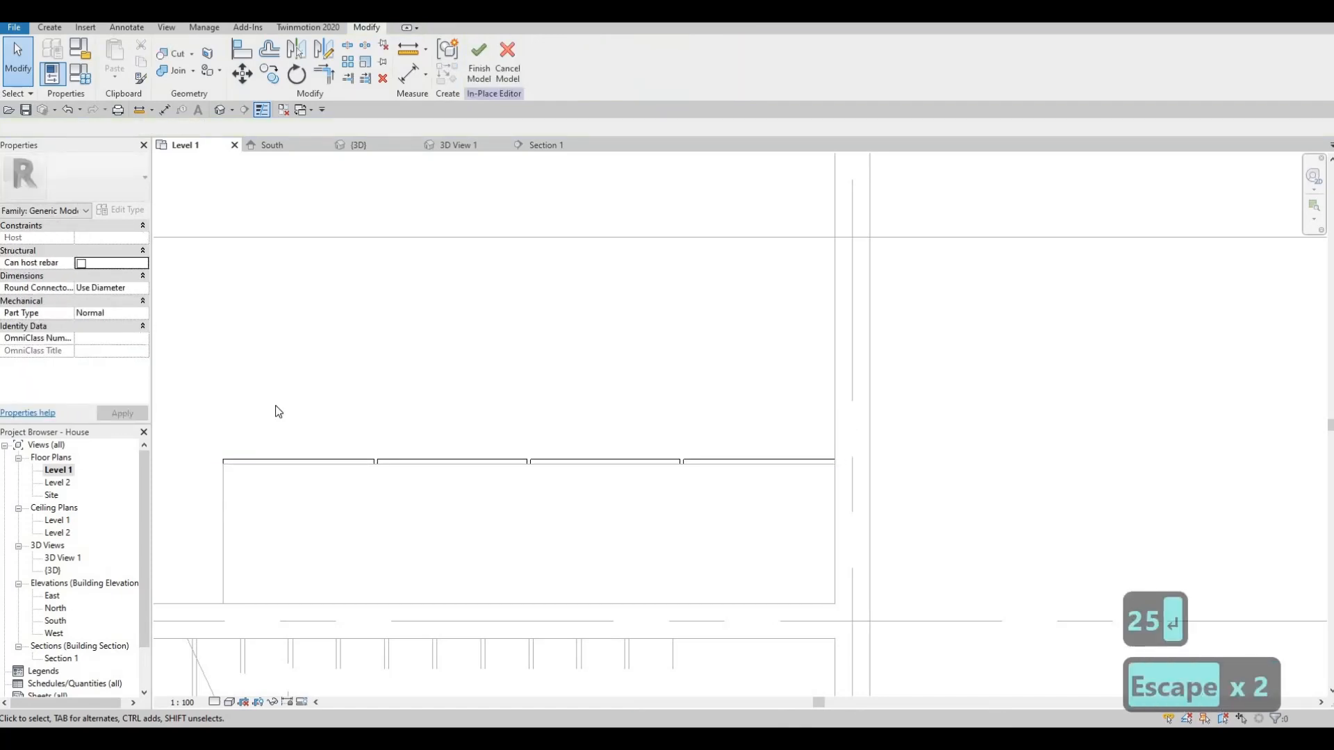
{"action": "left_click", "coordinate": [478, 70]}
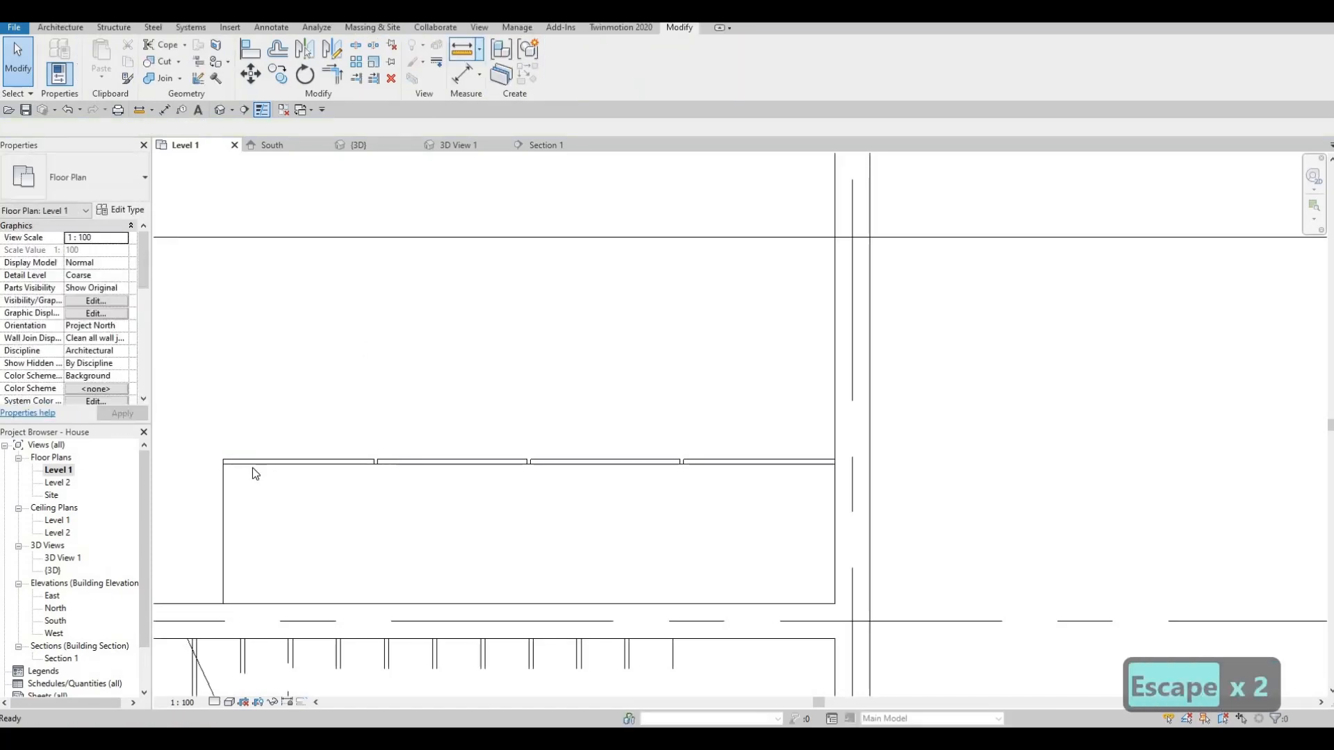
- In the Level 1 plan, stretch the countertop's front edge slightly past the faces of the door panels
{"action": "key", "text": "Escape"}
{"action": "key", "text": "Escape"}
{"action": "left_click", "coordinate": [253, 469]}
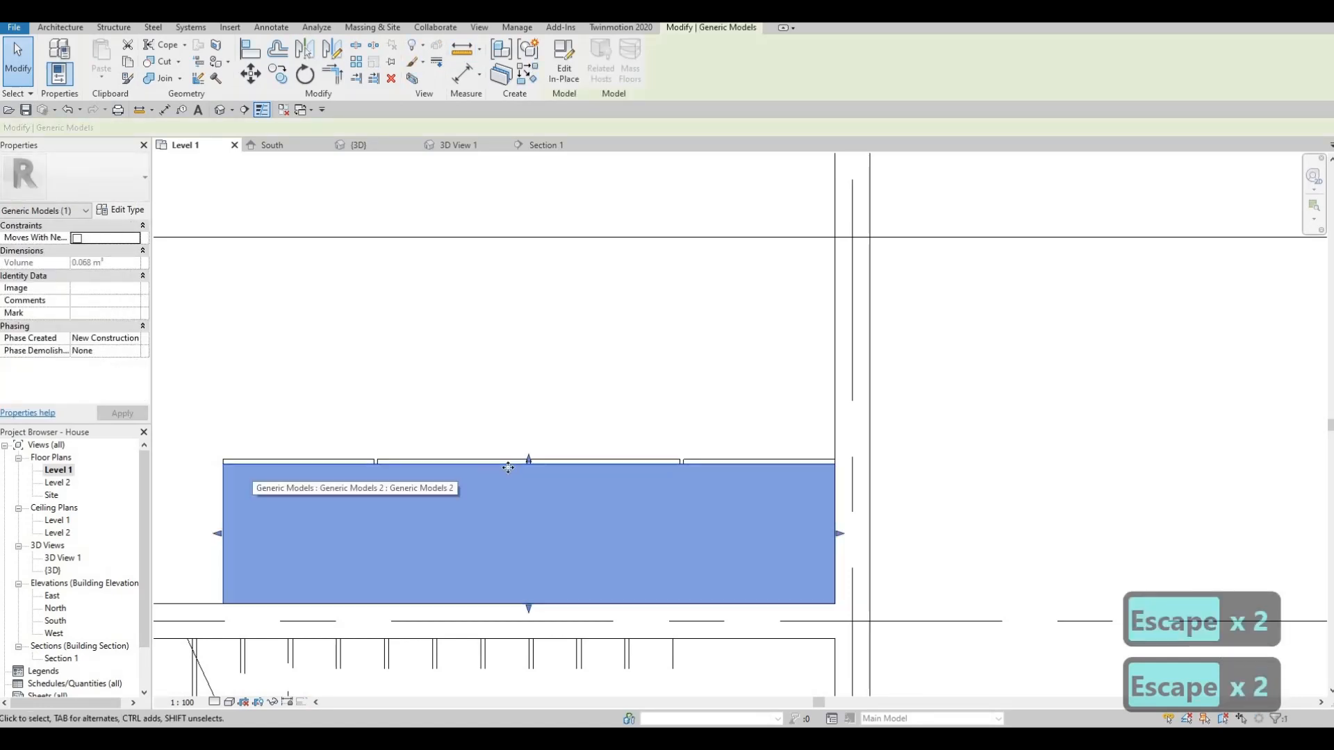
{"action": "scroll", "coordinate": [528, 460], "scroll_direction": "up", "scroll_amount": 6}
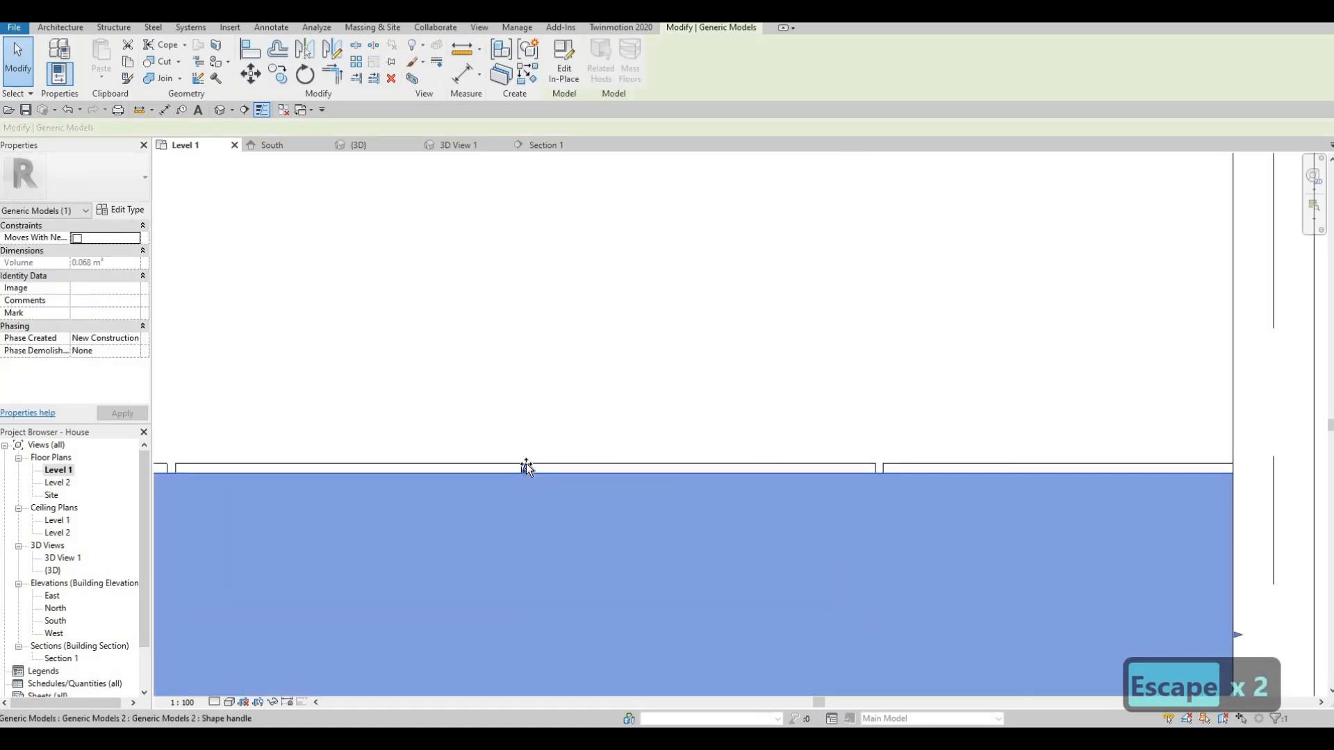
{"action": "left_click_drag", "start_coordinate": [527, 465], "coordinate": [526, 458]}
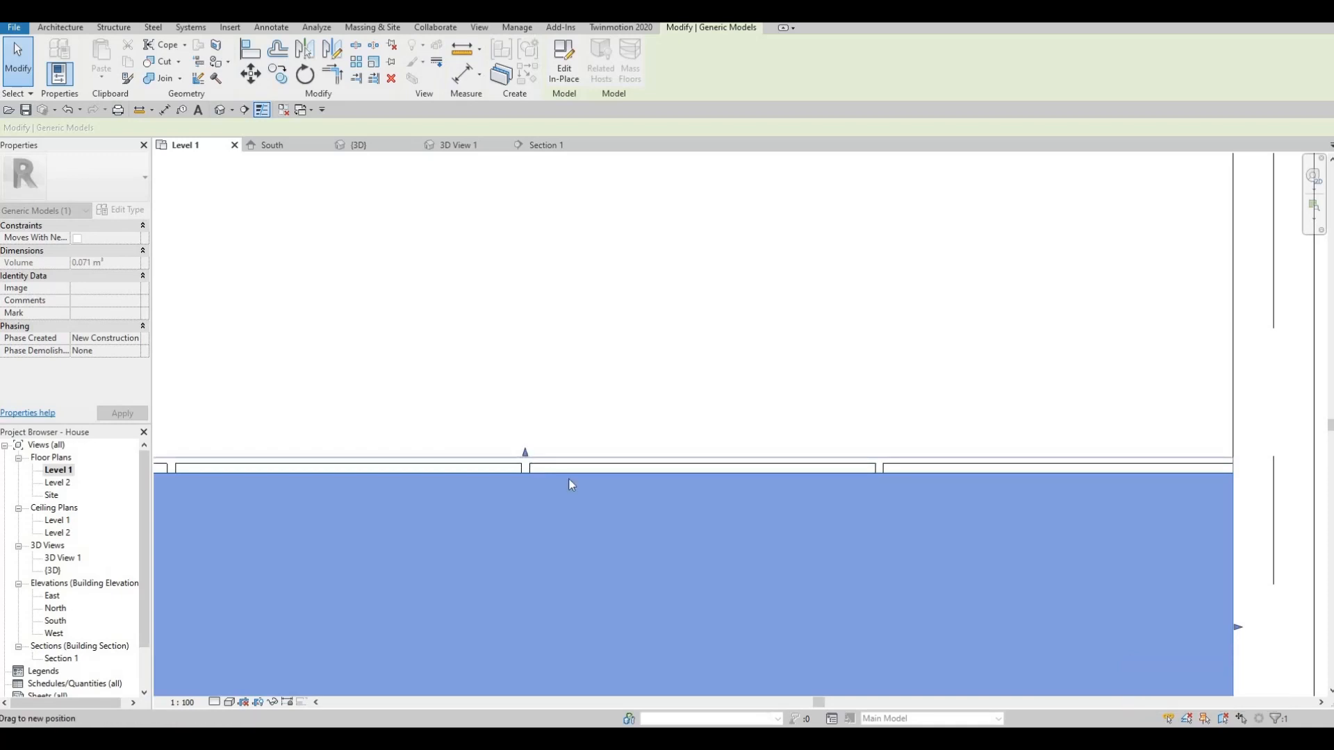
{"action": "key", "text": "Escape"}
{"action": "key", "text": "Escape"}
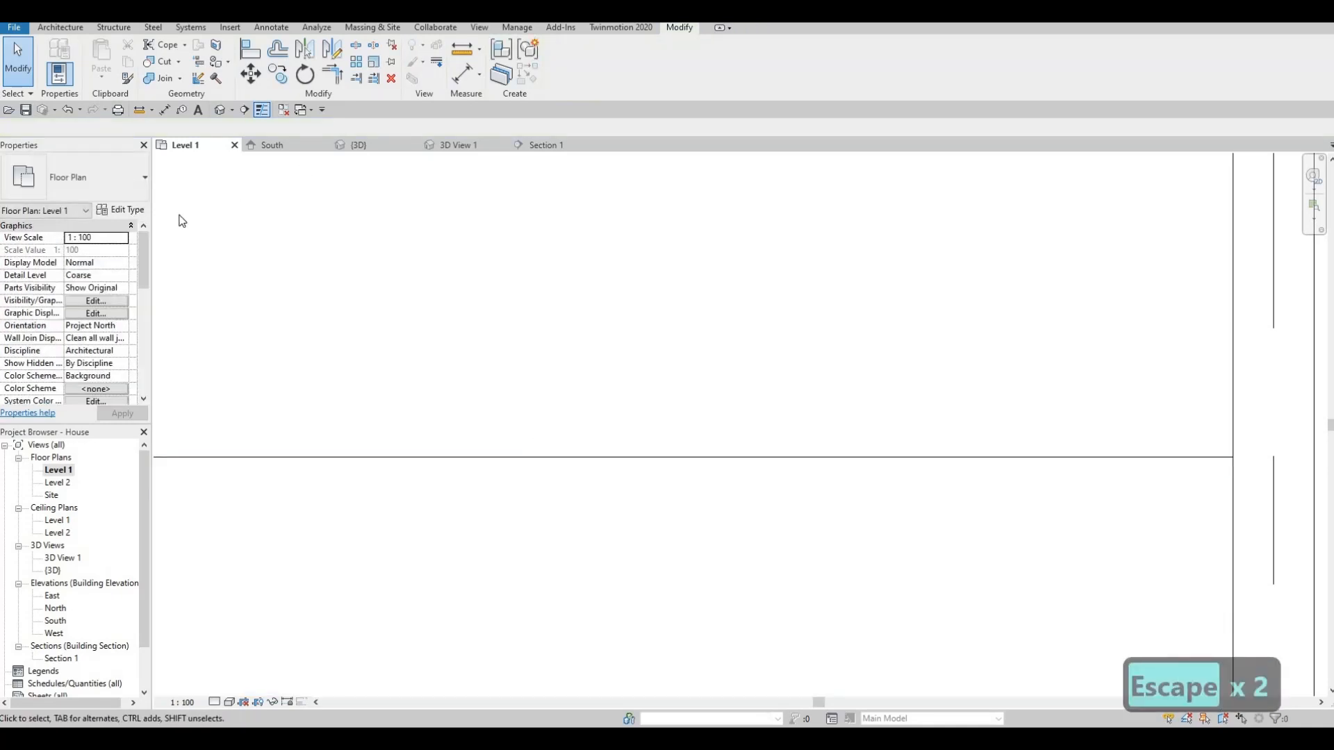
{"action": "scroll", "coordinate": [179, 215], "scroll_direction": "down", "scroll_amount": 1}
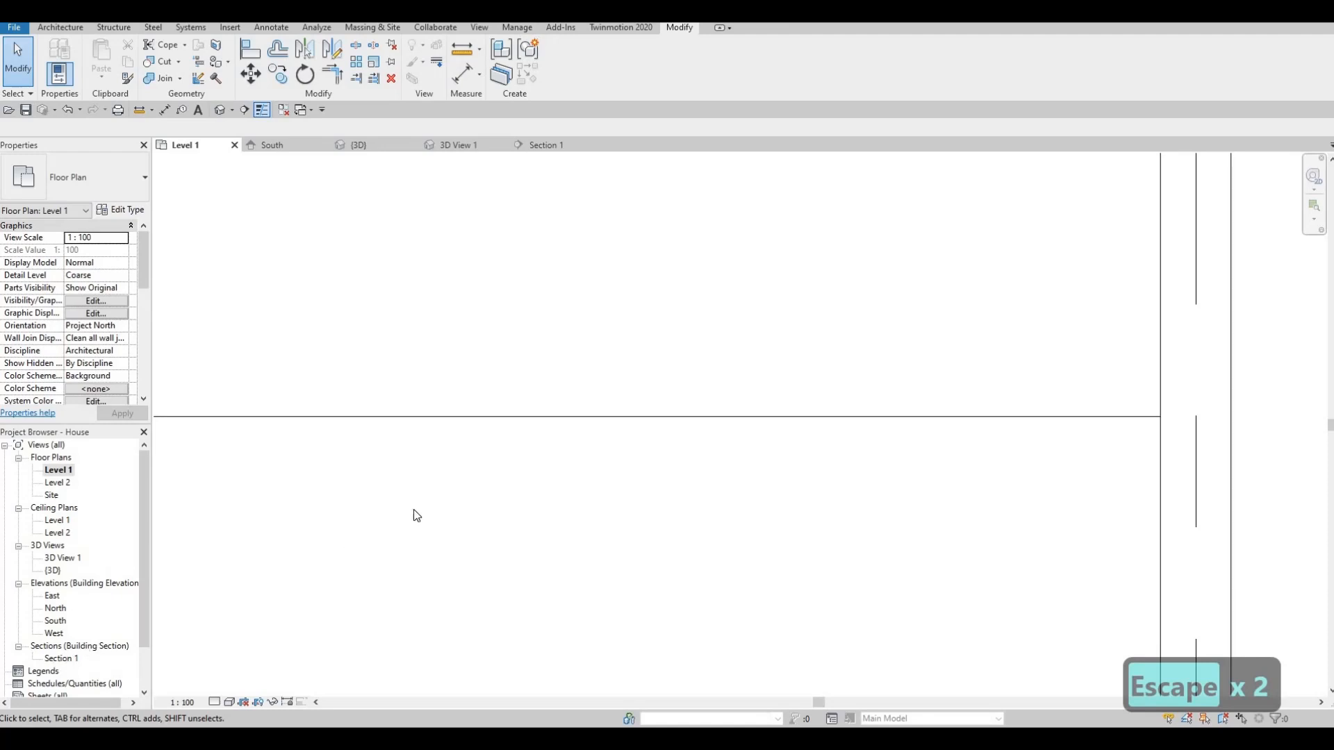
{"action": "key", "text": "Escape"}
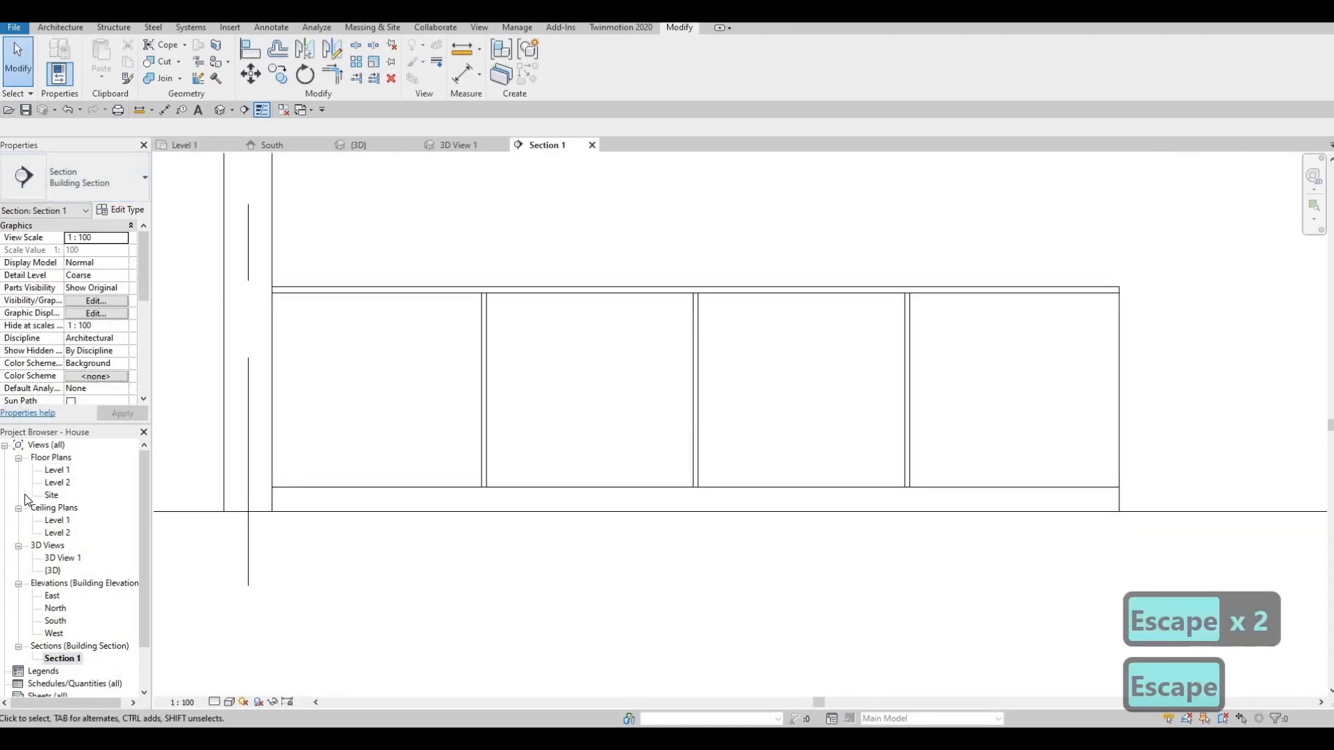
{"action": "scroll", "coordinate": [303, 225], "scroll_direction": "down", "scroll_amount": 1}
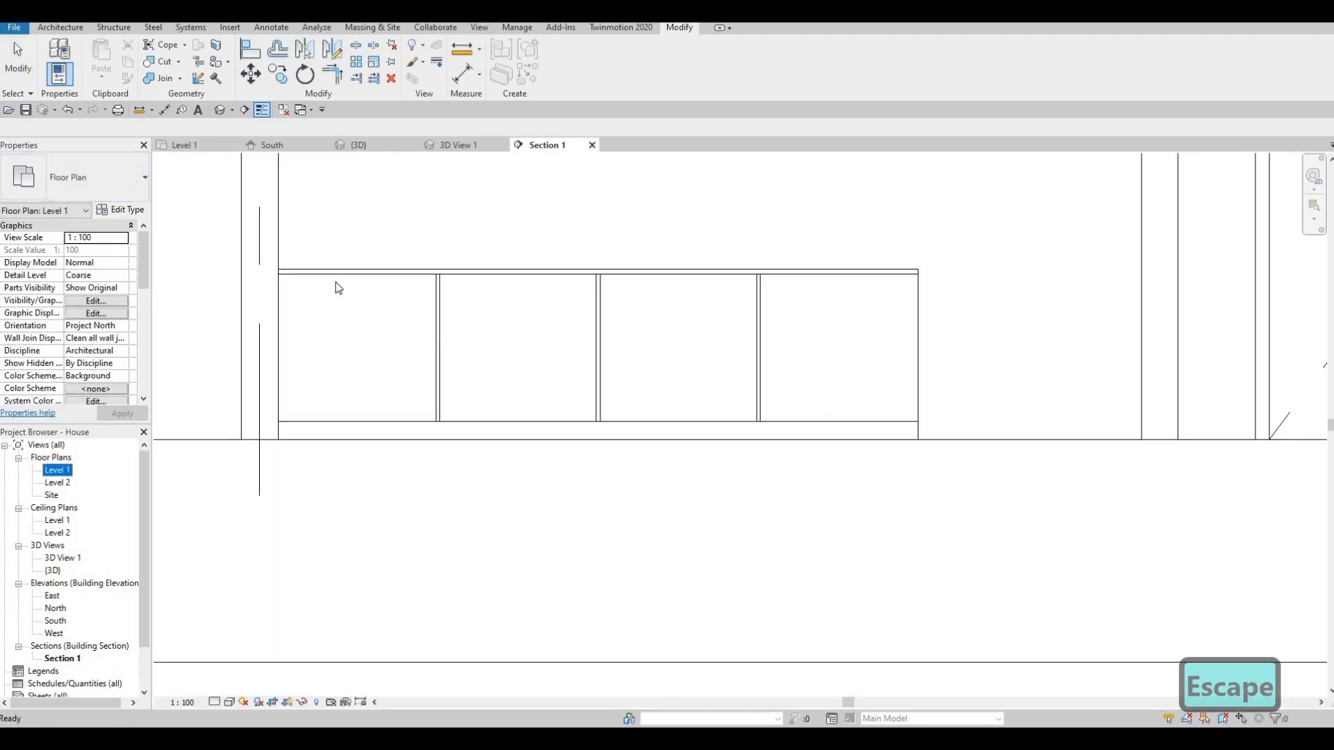
{"action": "scroll", "coordinate": [449, 382], "scroll_direction": "down", "scroll_amount": 1}
{"action": "middle_click_drag", "start_coordinate": [449, 382], "coordinate": [568, 518]}
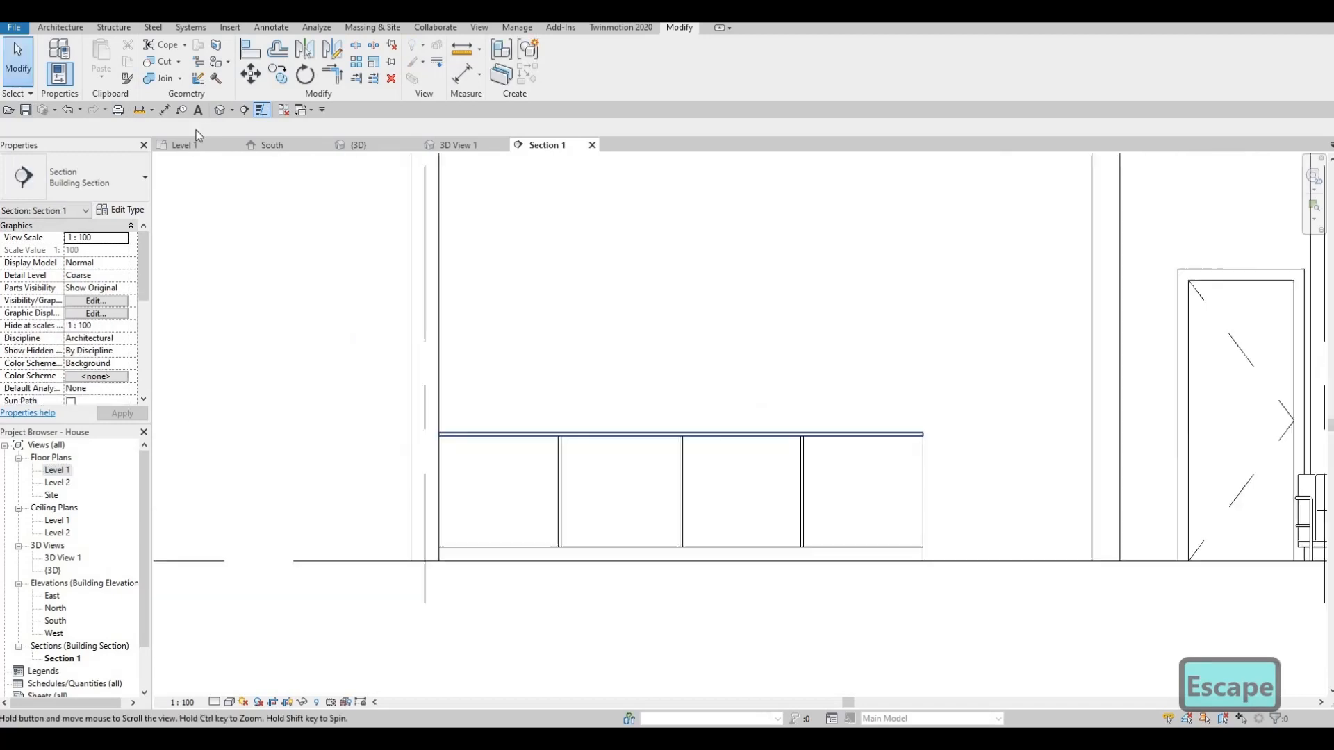
{"action": "left_click", "coordinate": [234, 110]}
{"action": "left_click", "coordinate": [243, 141]}
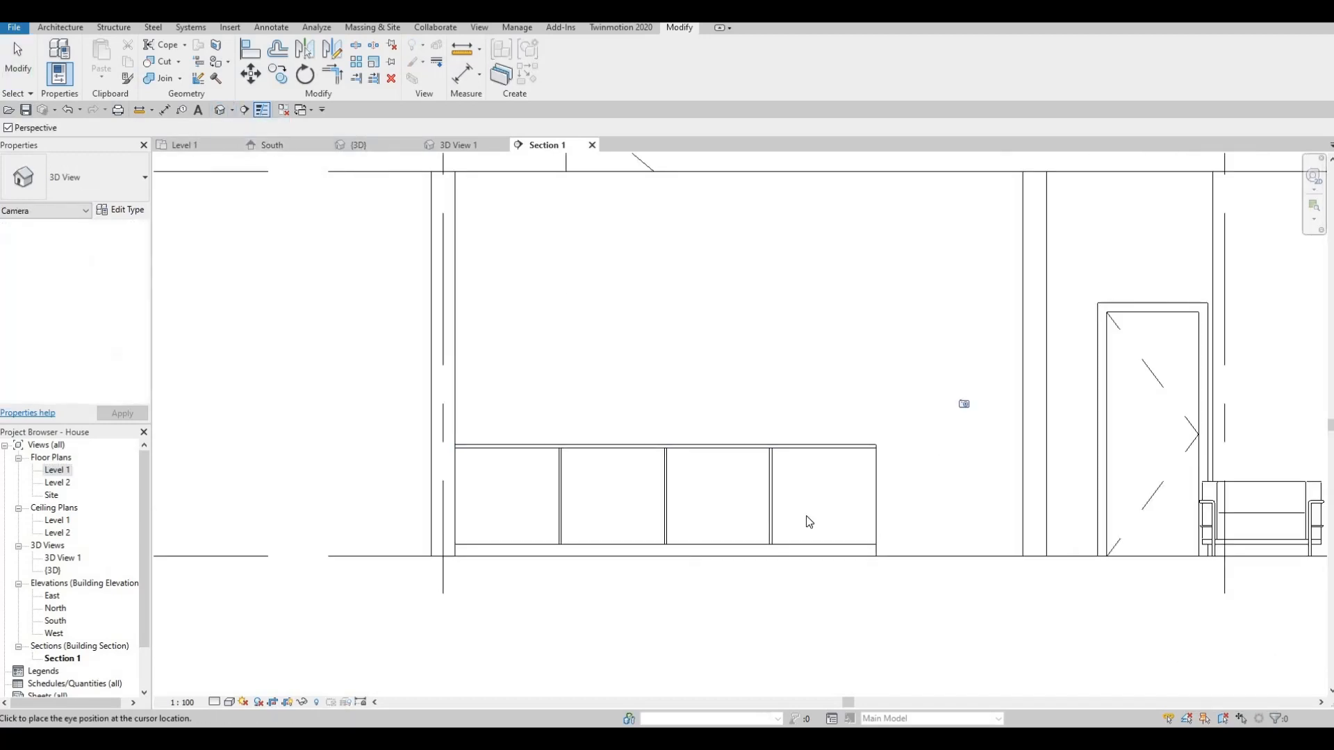
{"action": "middle_click_drag", "start_coordinate": [964, 404], "coordinate": [888, 513]}
- In the Level 1 plan, place a camera beside the dining table and aim it at the wall behind the cabinet
{"action": "double_click", "coordinate": [57, 471]}
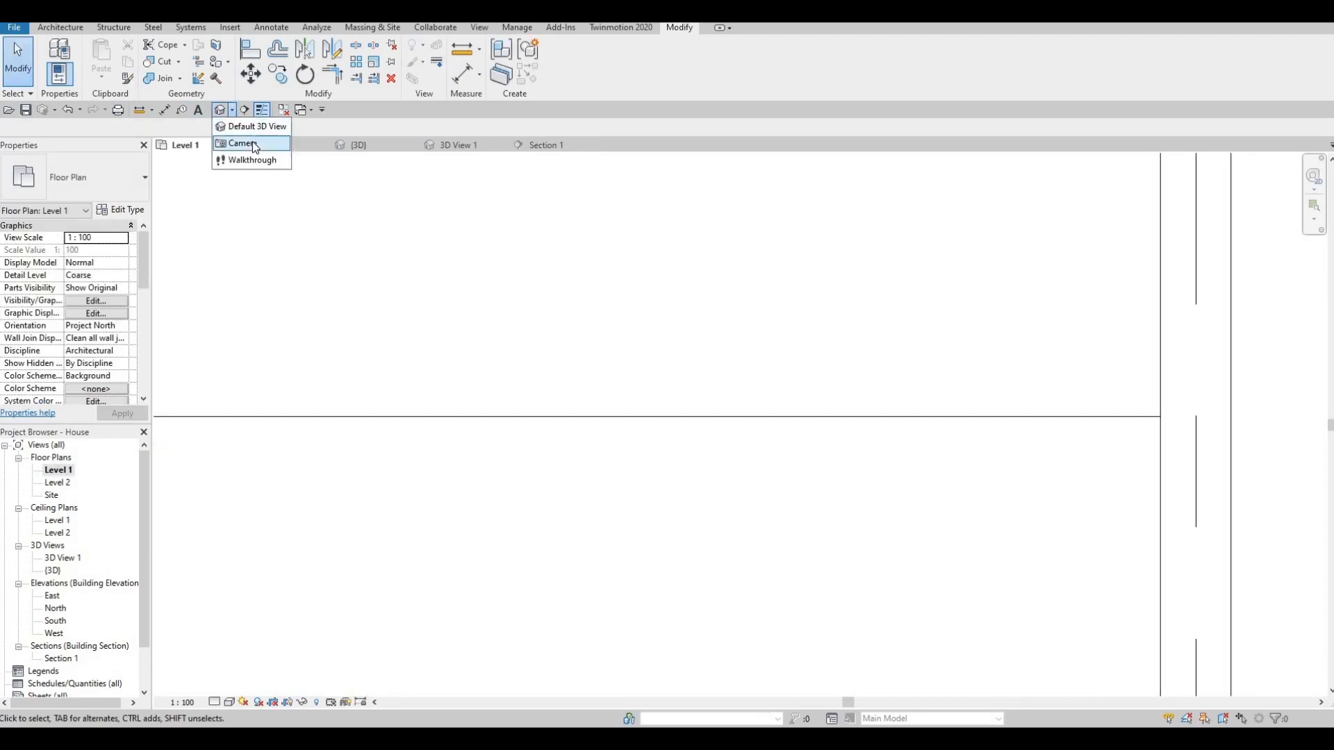
{"action": "left_click", "coordinate": [253, 143]}
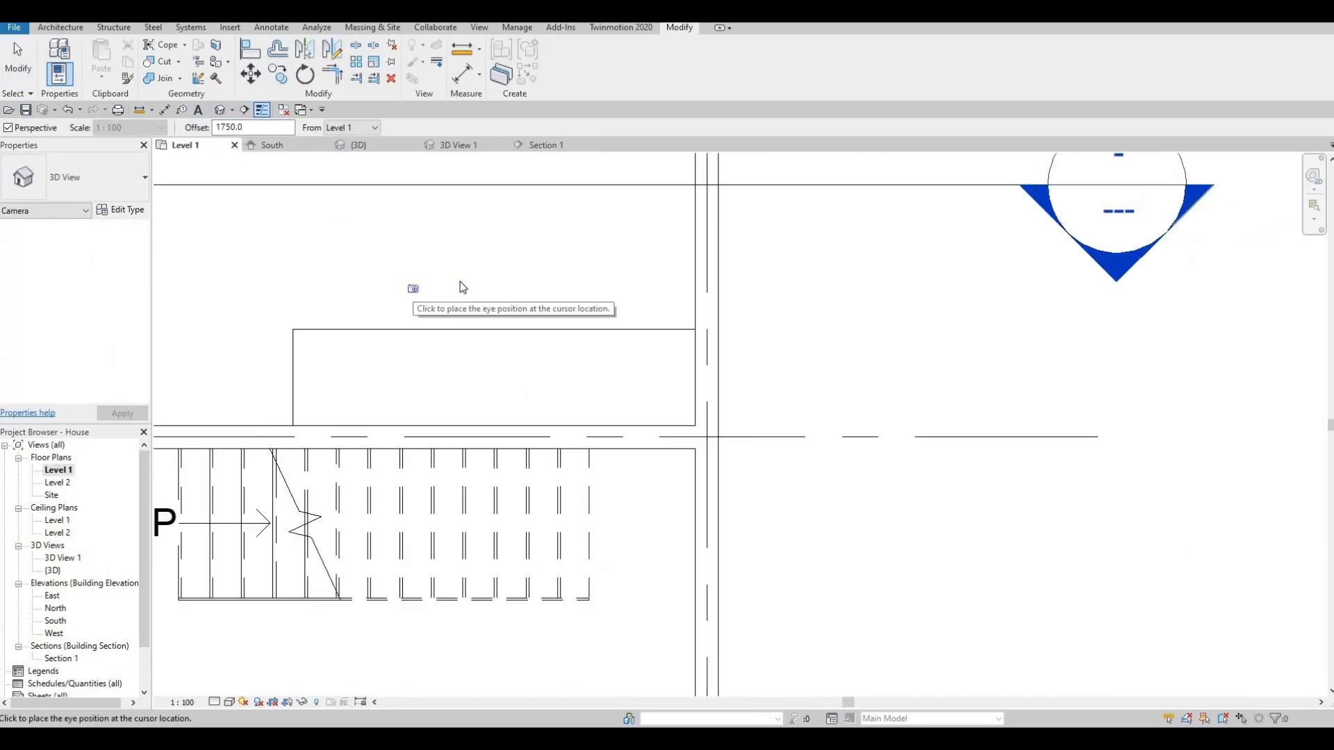
{"action": "scroll", "coordinate": [463, 287], "scroll_direction": "down", "scroll_amount": 1}
{"action": "left_click", "coordinate": [450, 249]}
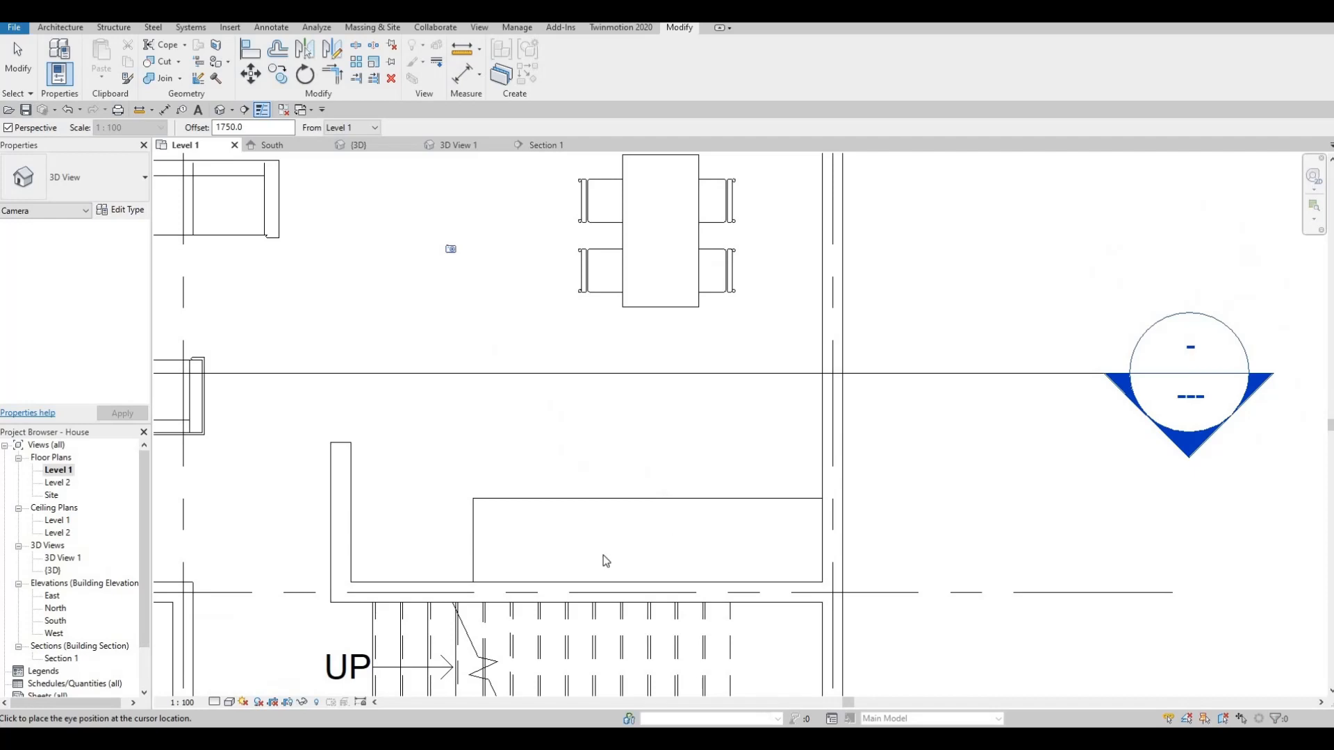
{"action": "left_click", "coordinate": [645, 588]}
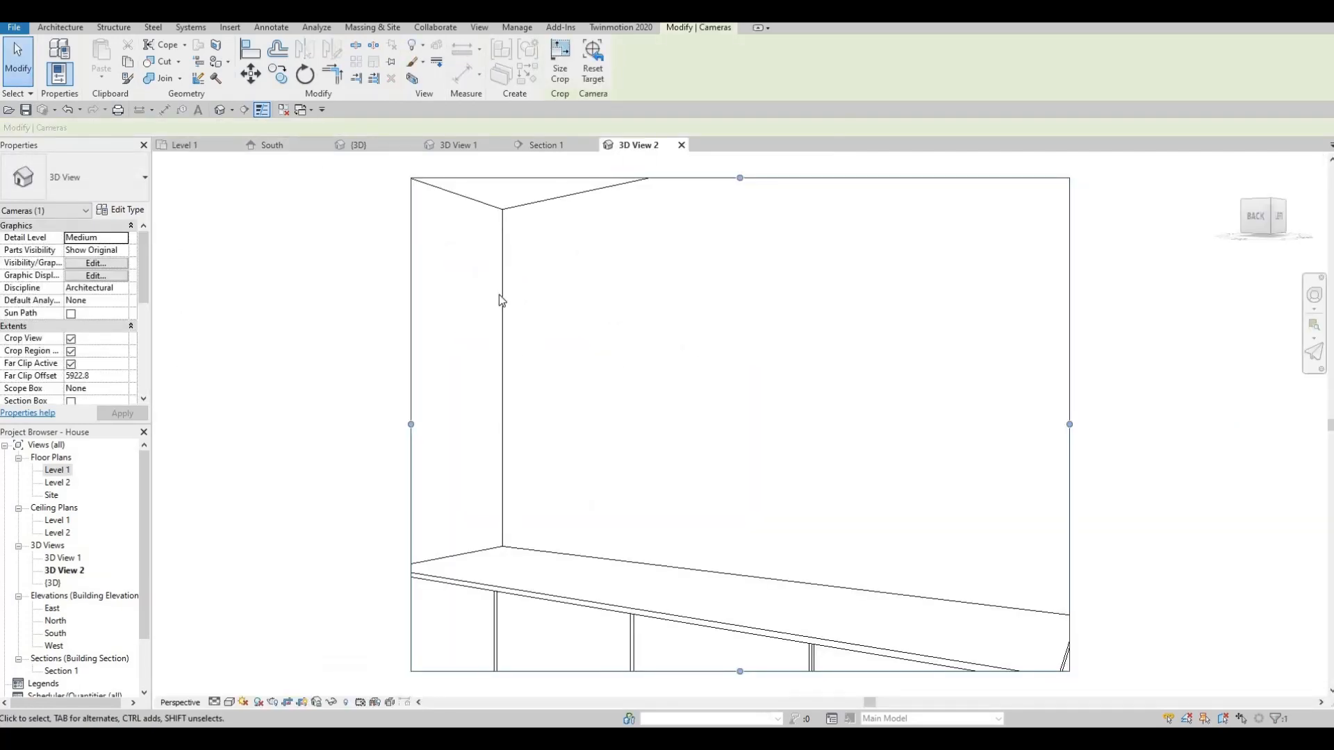
- Widen the camera view's crop region on both sides so the full length of the cabinet fits
{"action": "scroll", "coordinate": [506, 309], "scroll_direction": "down", "scroll_amount": 1}
{"action": "middle_click_drag", "start_coordinate": [595, 372], "coordinate": [534, 230]}
{"action": "scroll", "coordinate": [534, 230], "scroll_direction": "down", "scroll_amount": 2}
{"action": "scroll", "coordinate": [578, 352], "scroll_direction": "up", "scroll_amount": 2}
{"action": "left_click_drag", "start_coordinate": [329, 236], "coordinate": [182, 208]}
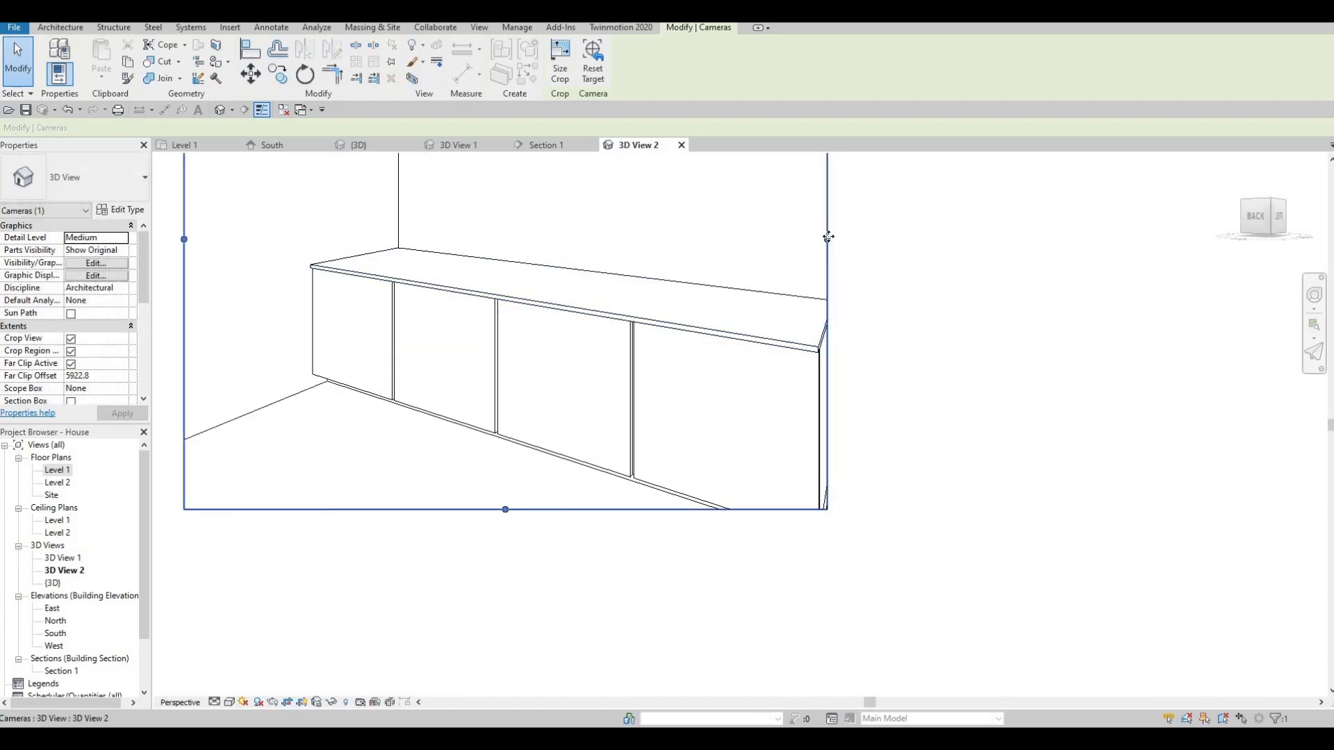
{"action": "left_click_drag", "start_coordinate": [827, 239], "coordinate": [938, 264]}
- Orbit the camera view around the cabinet and extend the crop region's lower edge below the cabinet base
{"action": "middle_click_drag", "start_coordinate": [624, 555], "coordinate": [597, 424]}
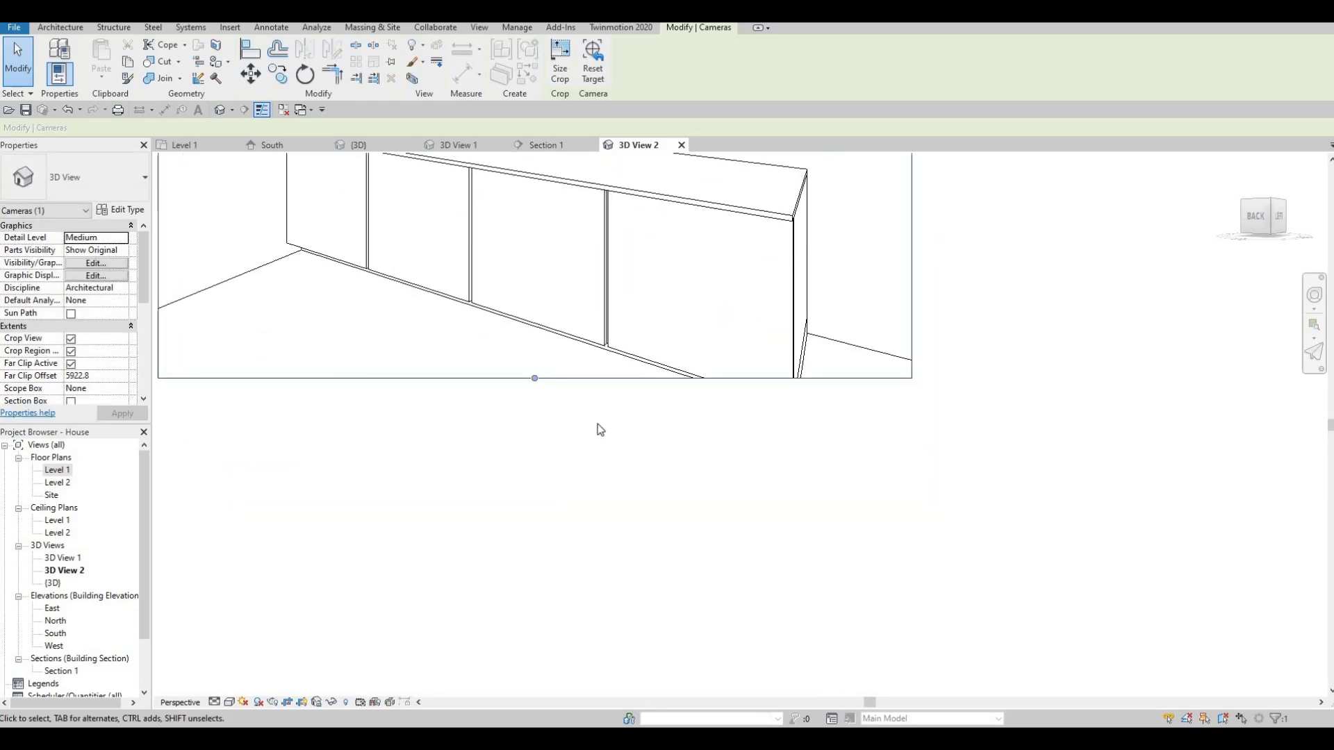
{"action": "left_click_drag", "start_coordinate": [534, 380], "coordinate": [532, 414]}
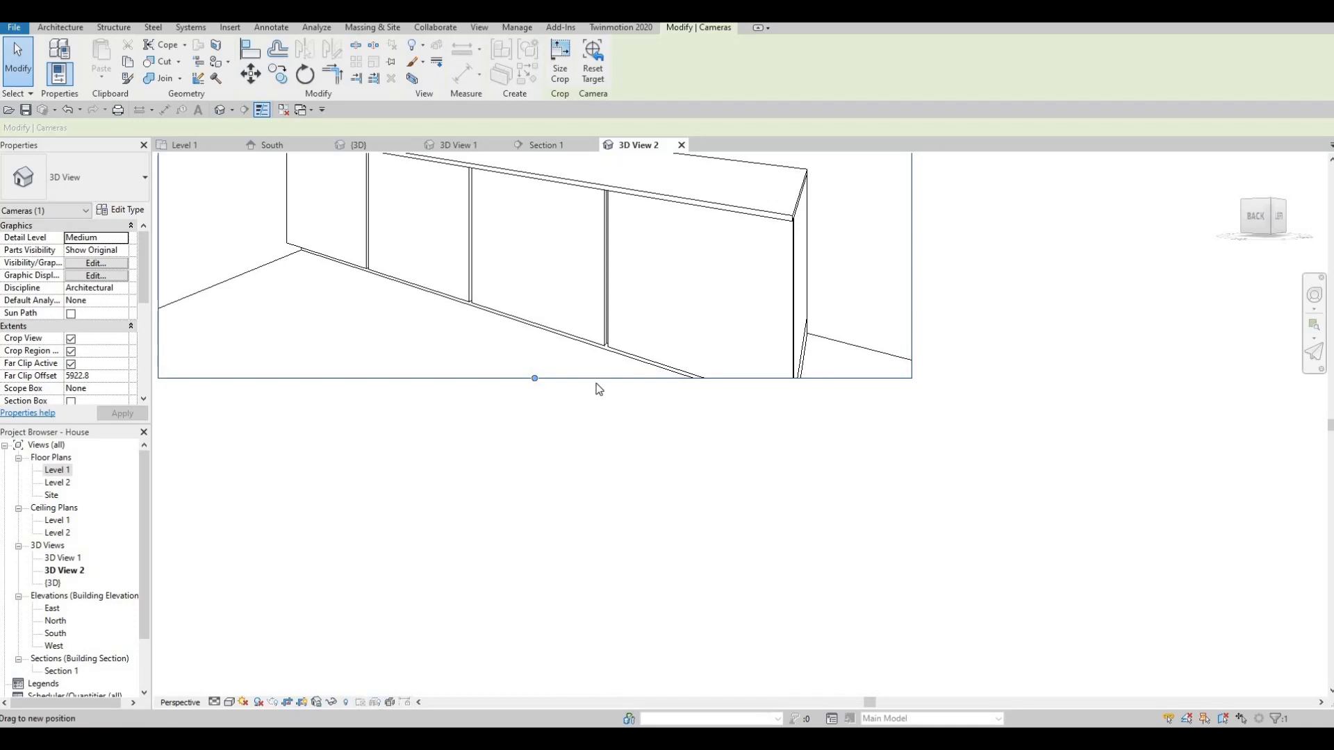
{"action": "middle_click_drag", "start_coordinate": [743, 375], "coordinate": [744, 330]}
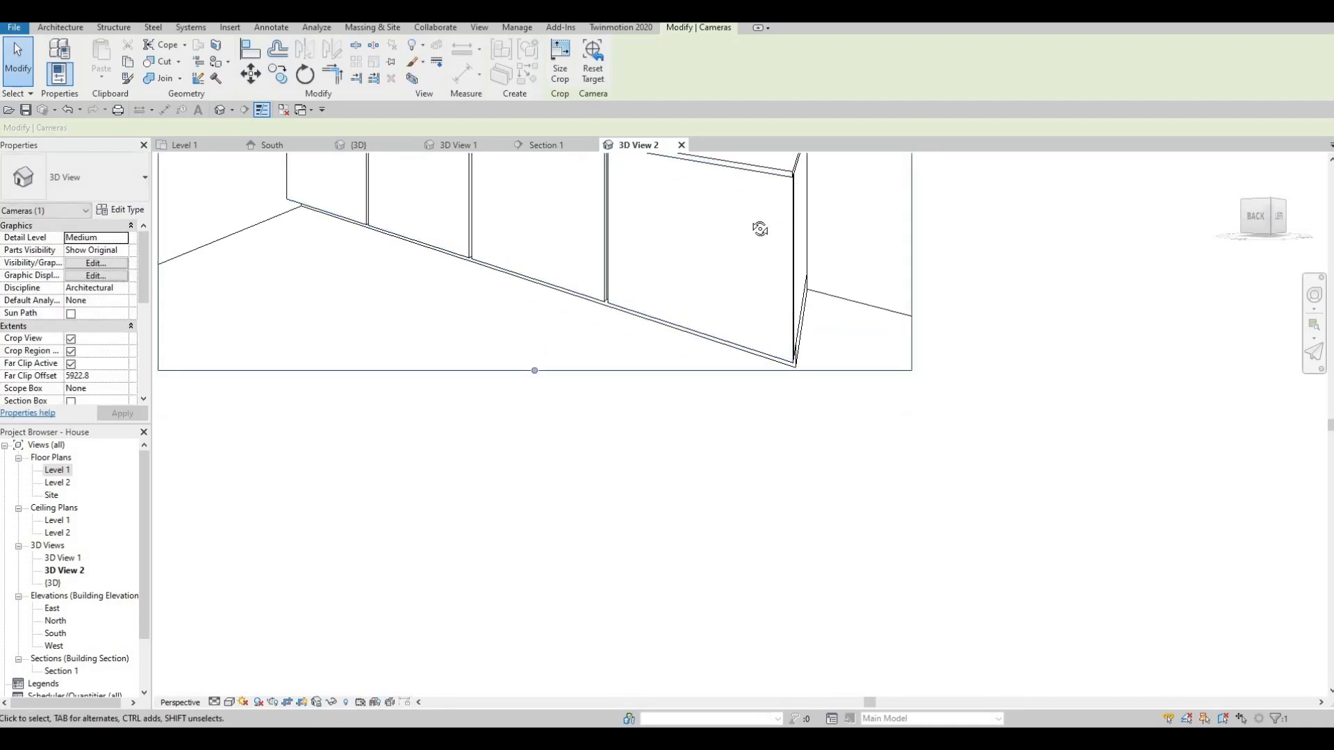
{"action": "middle_click_drag", "start_coordinate": [760, 227], "coordinate": [747, 280], "text": "shift"}
{"action": "scroll", "coordinate": [746, 282], "scroll_direction": "down", "scroll_amount": 6}
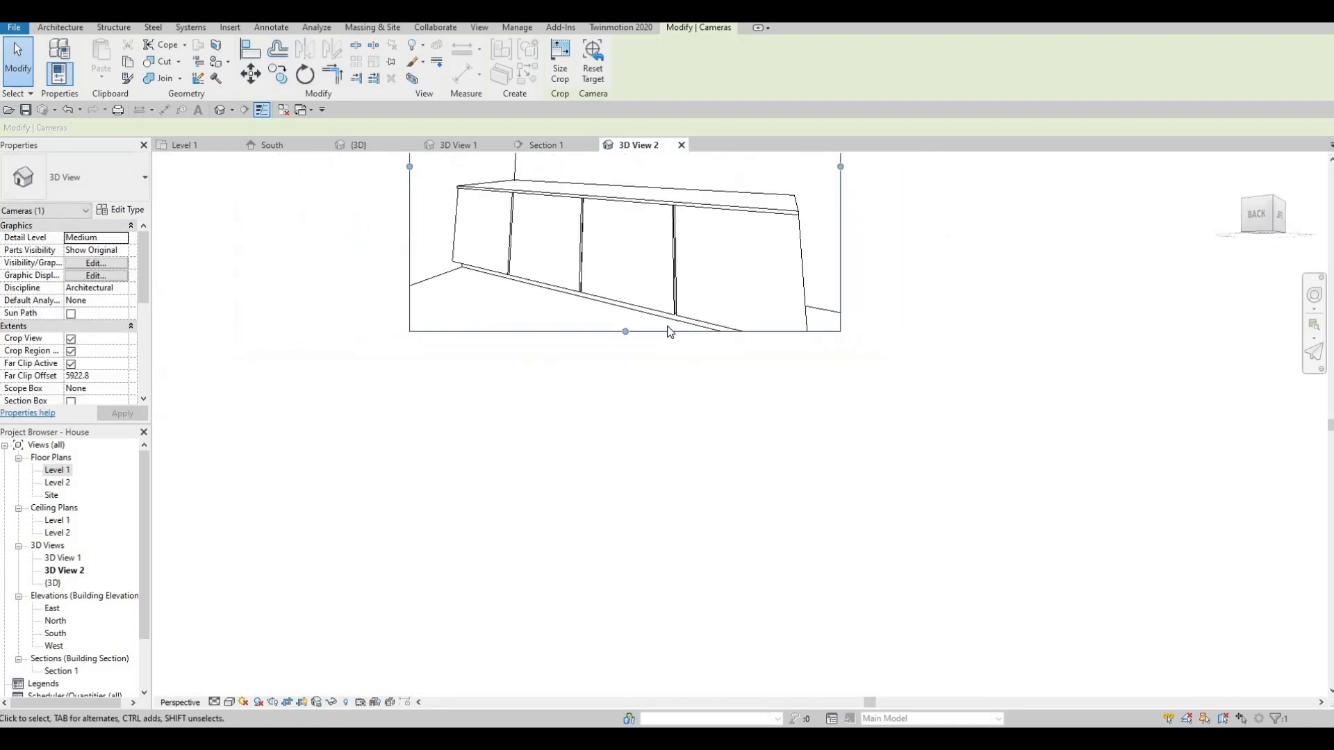
{"action": "left_click_drag", "start_coordinate": [666, 315], "coordinate": [666, 357]}
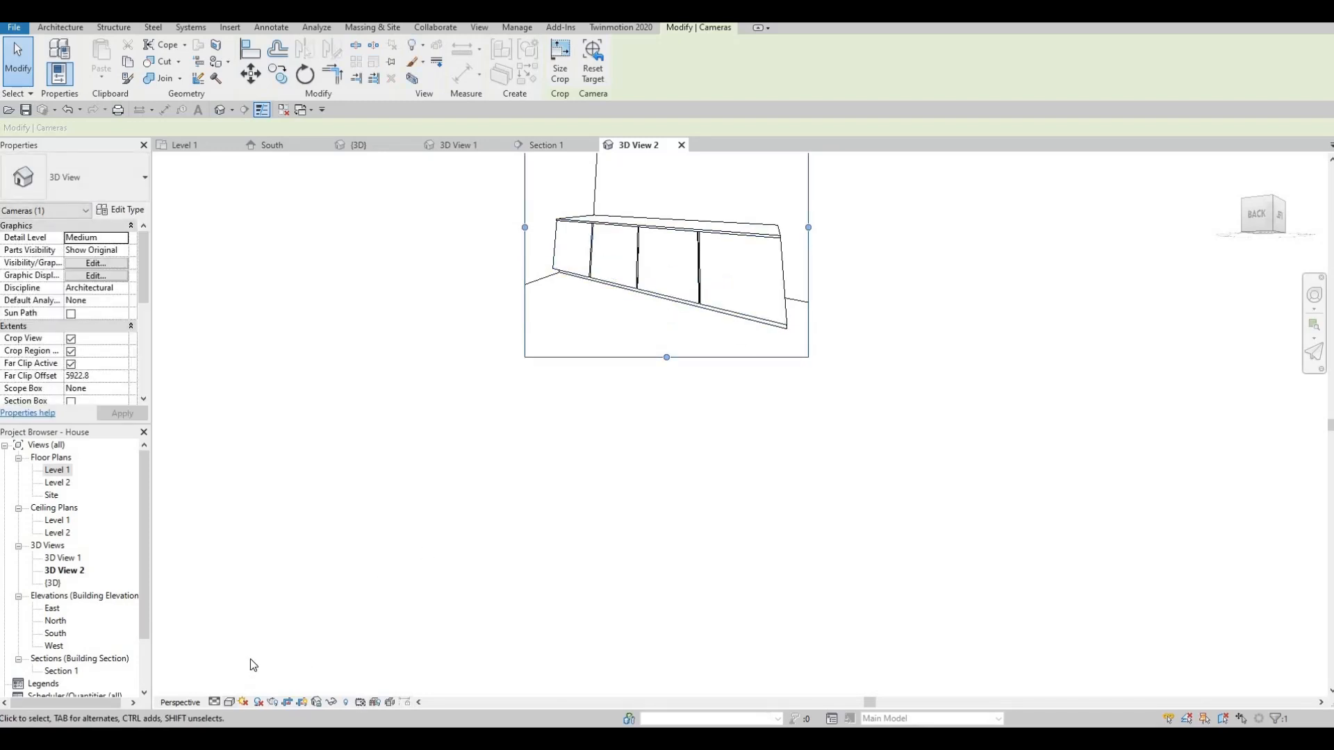
- Set the cabinet camera view's visual style to Consistent Colors and inspect the door panels and countertop
{"action": "left_click", "coordinate": [228, 702]}
{"action": "left_click", "coordinate": [265, 645]}
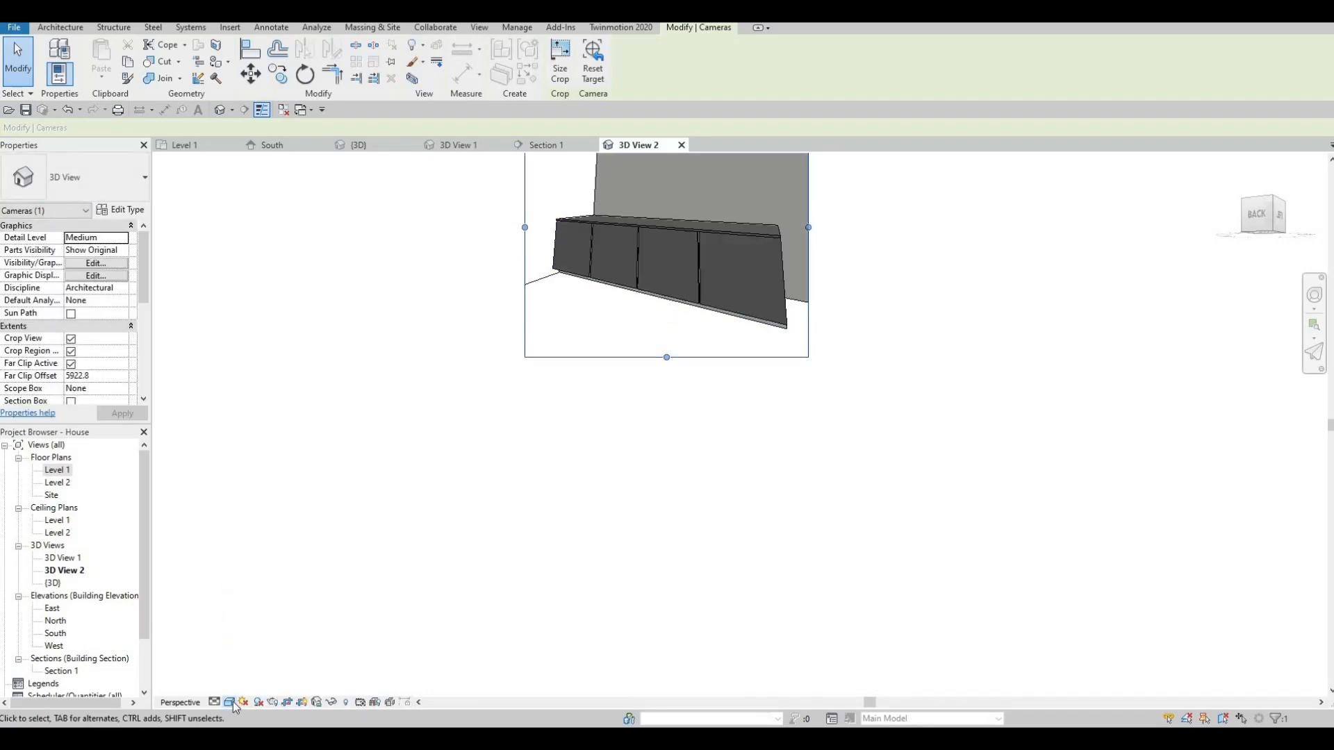
{"action": "left_click", "coordinate": [231, 702]}
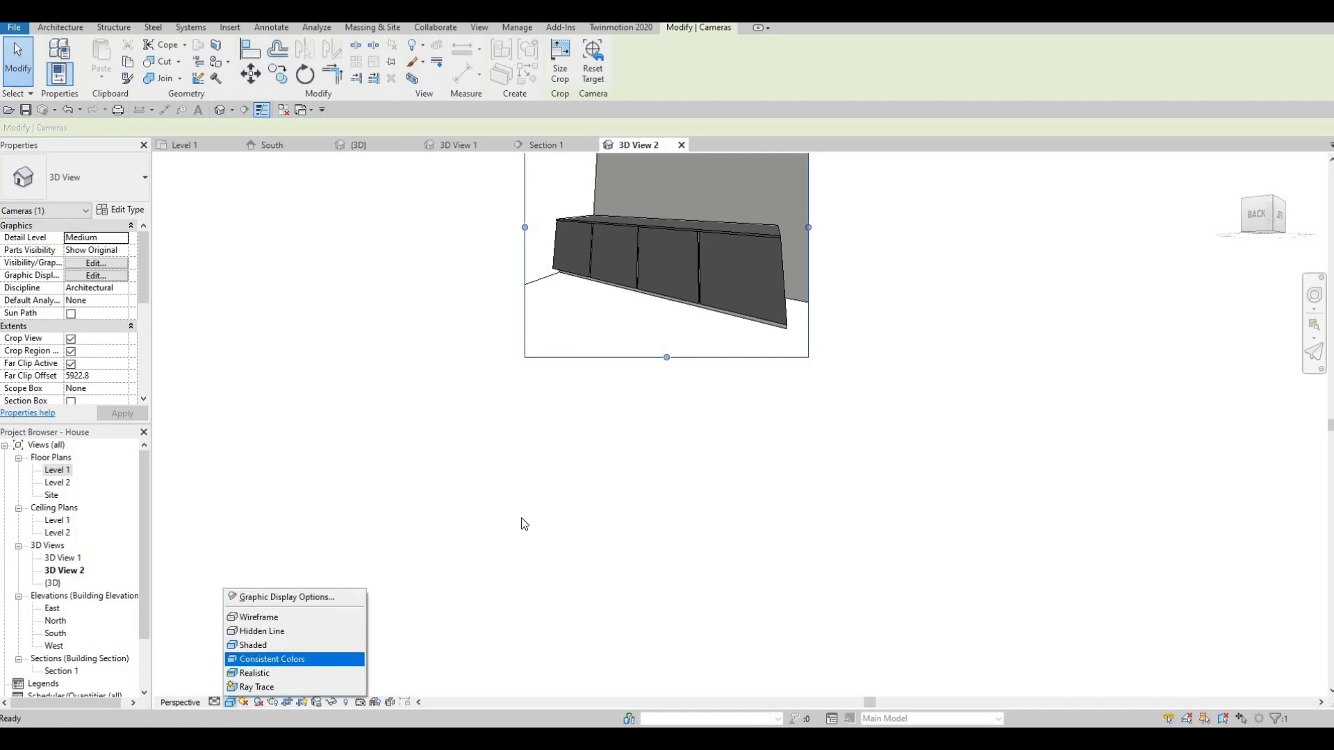
{"action": "middle_click_drag", "start_coordinate": [648, 263], "coordinate": [594, 277]}
{"action": "scroll", "coordinate": [645, 260], "scroll_direction": "up", "scroll_amount": 3}
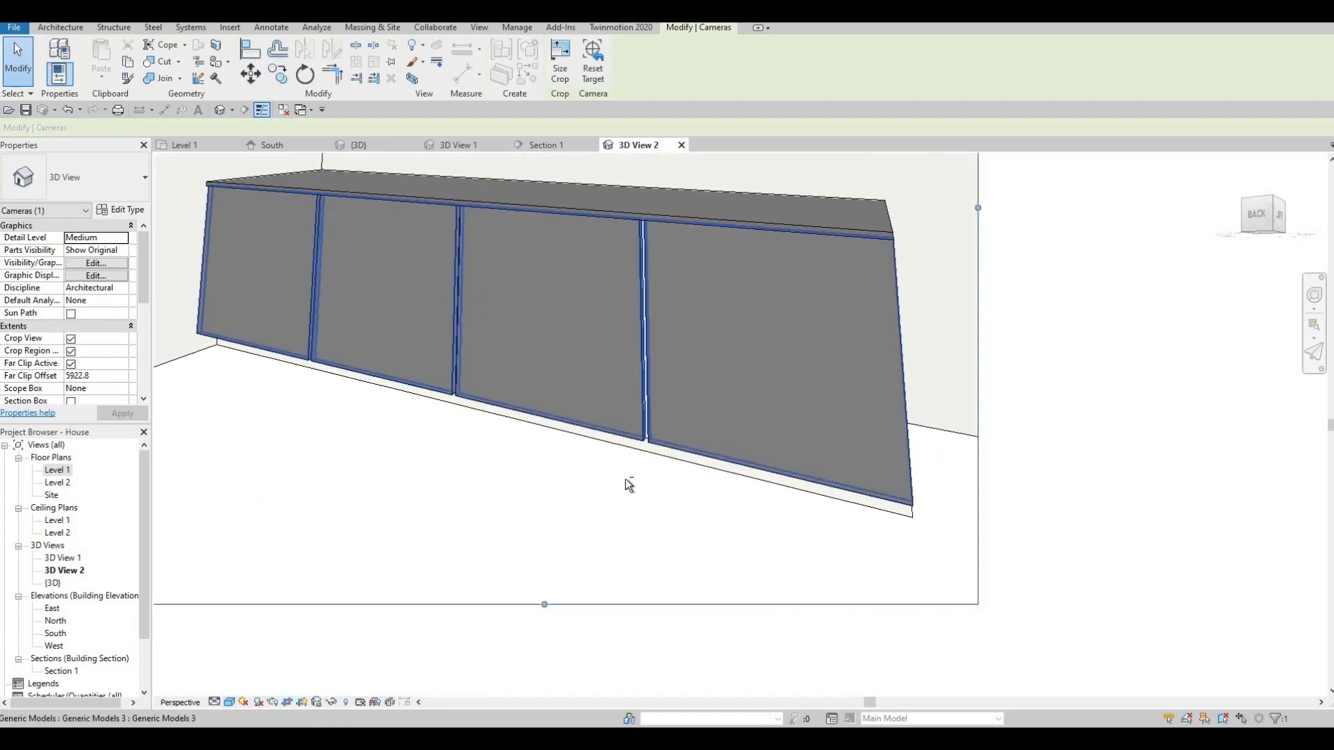
{"action": "scroll", "coordinate": [590, 477], "scroll_direction": "down", "scroll_amount": 2}
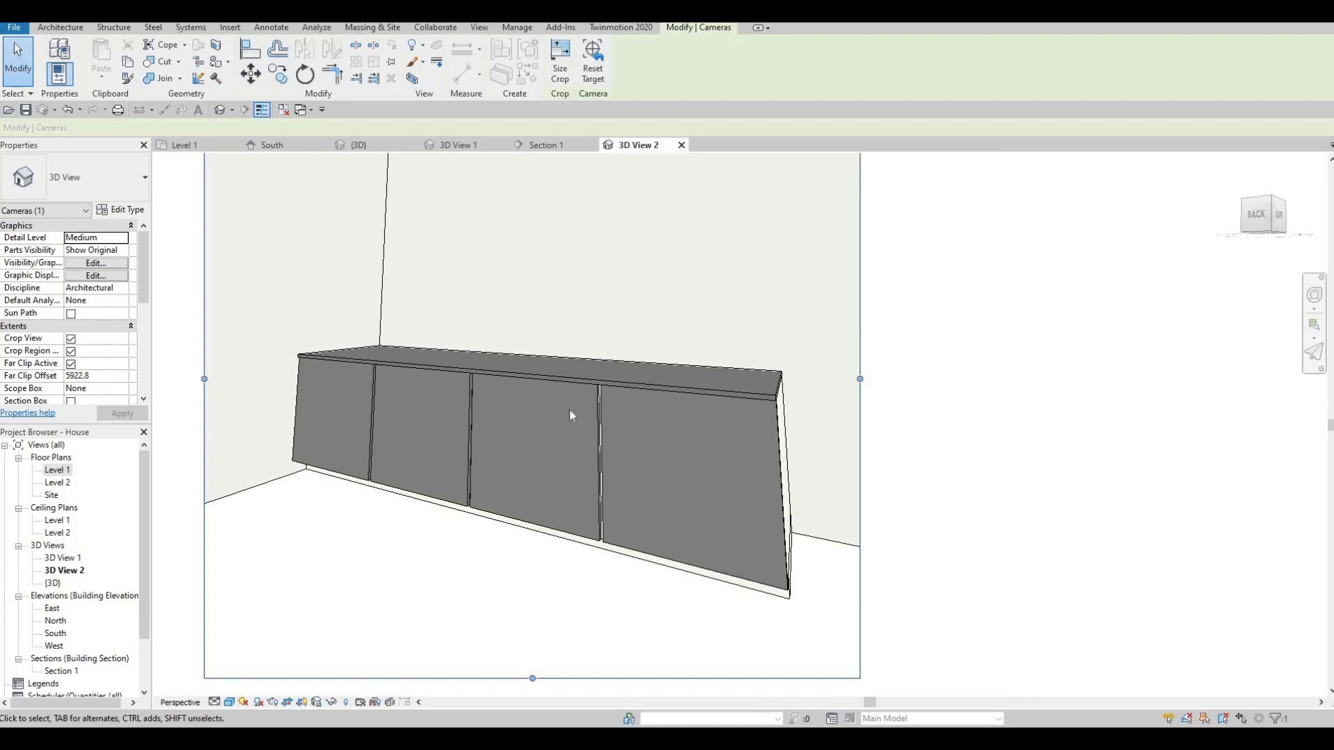
{"action": "key", "text": "F1"}
{"action": "scroll", "coordinate": [616, 271], "scroll_direction": "down", "scroll_amount": 3}
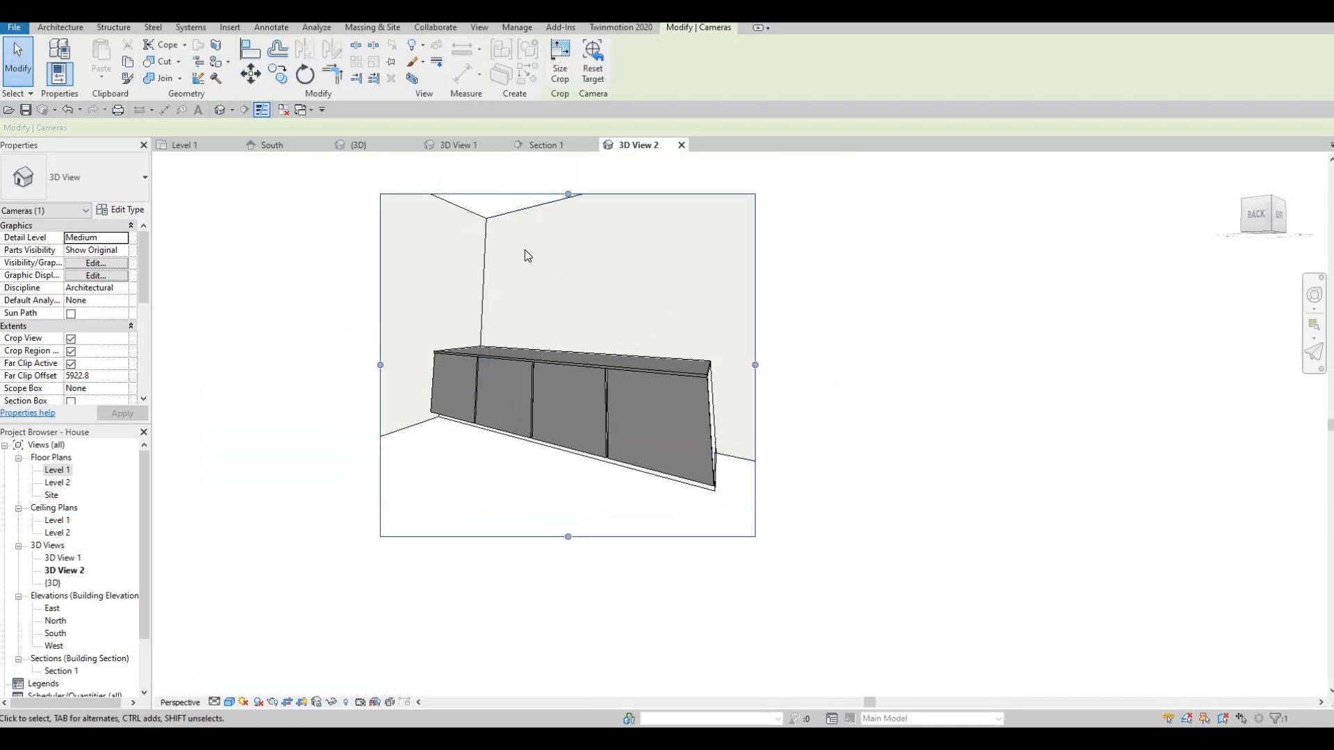
{"action": "middle_click_drag", "start_coordinate": [658, 299], "coordinate": [522, 342]}
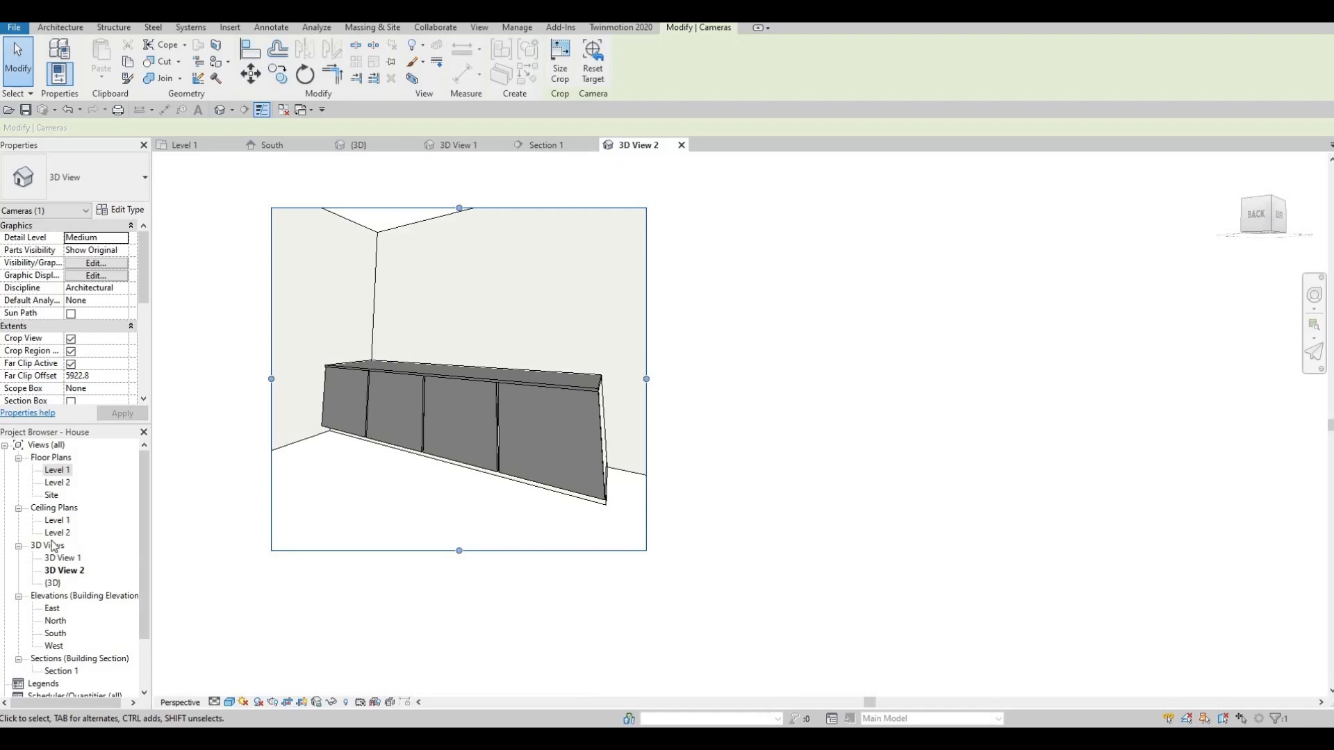
- Examine the space between the cabinet and the short side wall in the Level 1 floor plan
{"action": "double_click", "coordinate": [51, 472]}
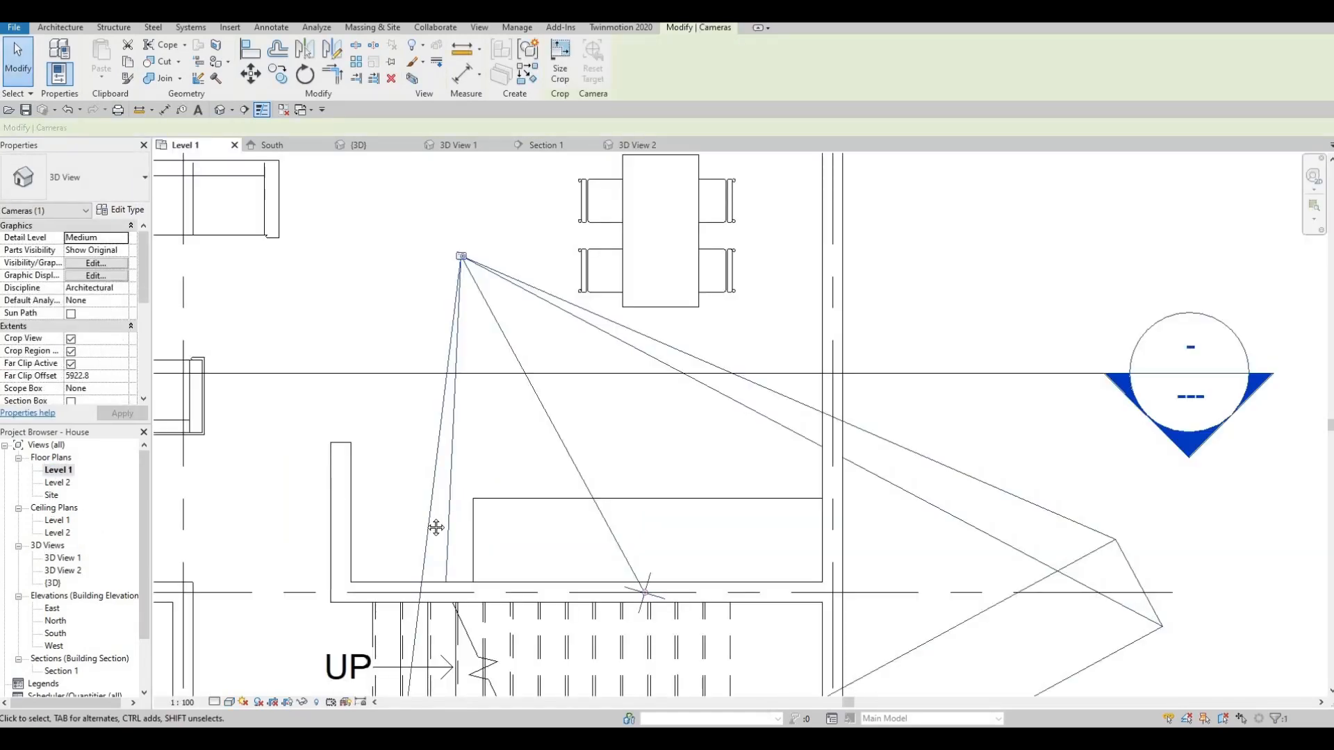
{"action": "key", "text": "Escape"}
{"action": "key", "text": "Escape"}
{"action": "scroll", "coordinate": [453, 517], "scroll_direction": "up", "scroll_amount": 2}
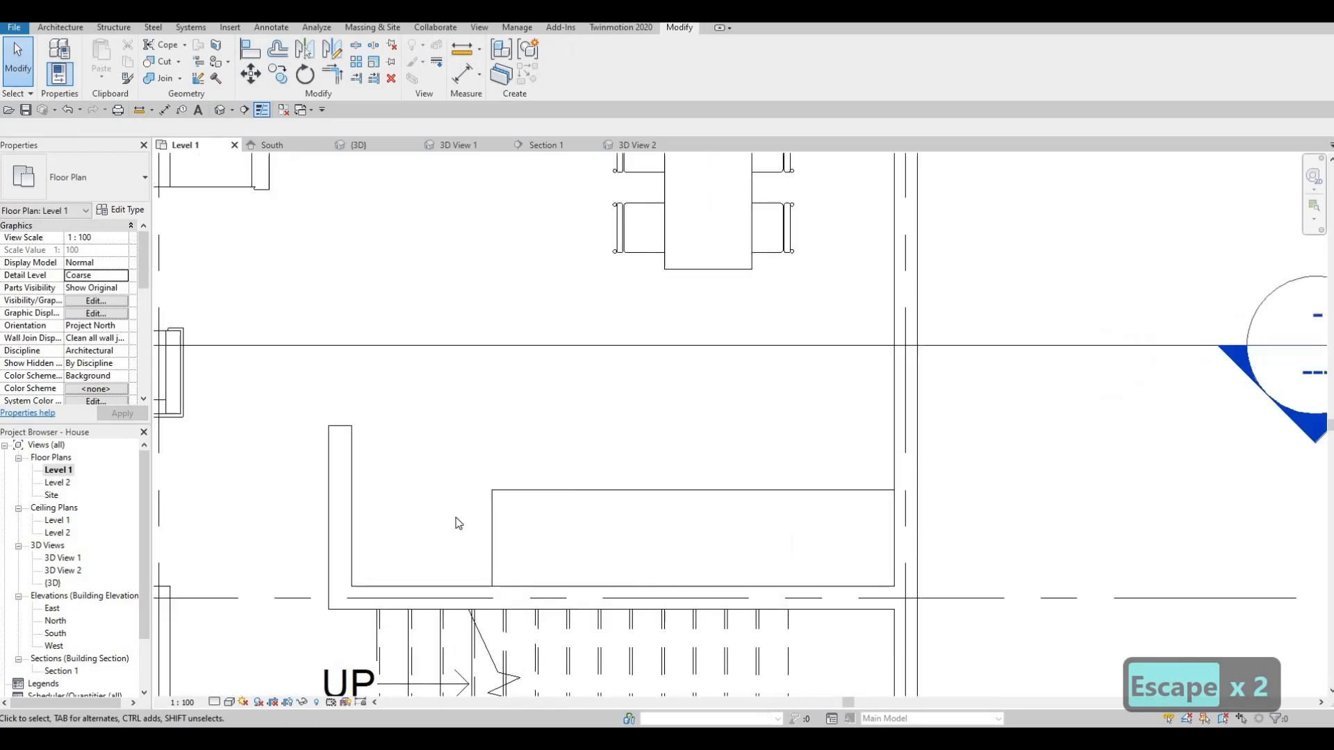
{"action": "scroll", "coordinate": [489, 486], "scroll_direction": "down", "scroll_amount": 2}
{"action": "scroll", "coordinate": [494, 495], "scroll_direction": "up", "scroll_amount": 2}
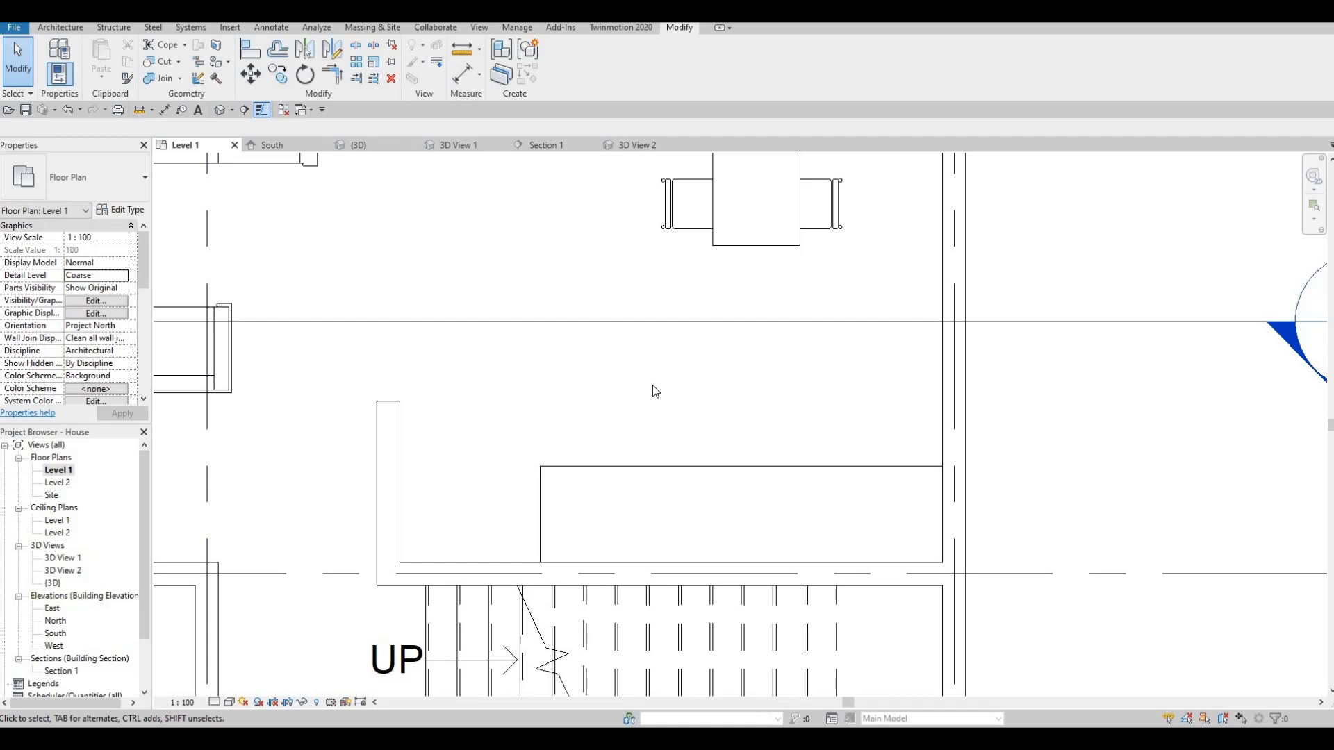
{"action": "scroll", "coordinate": [656, 379], "scroll_direction": "down", "scroll_amount": 1}
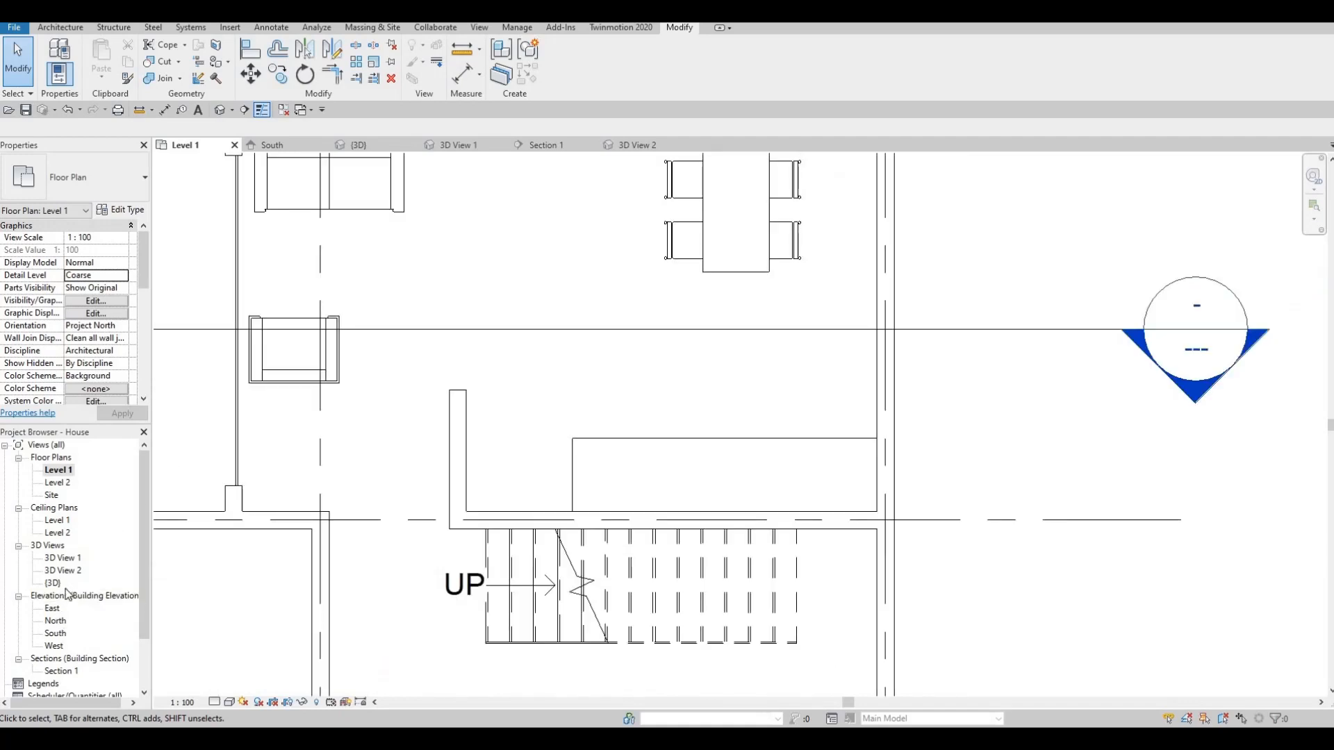
- Open Section 1 and start an in-place component in the Generic Models category, keeping the default name
{"action": "scroll", "coordinate": [68, 643], "scroll_direction": "down", "scroll_amount": 1}
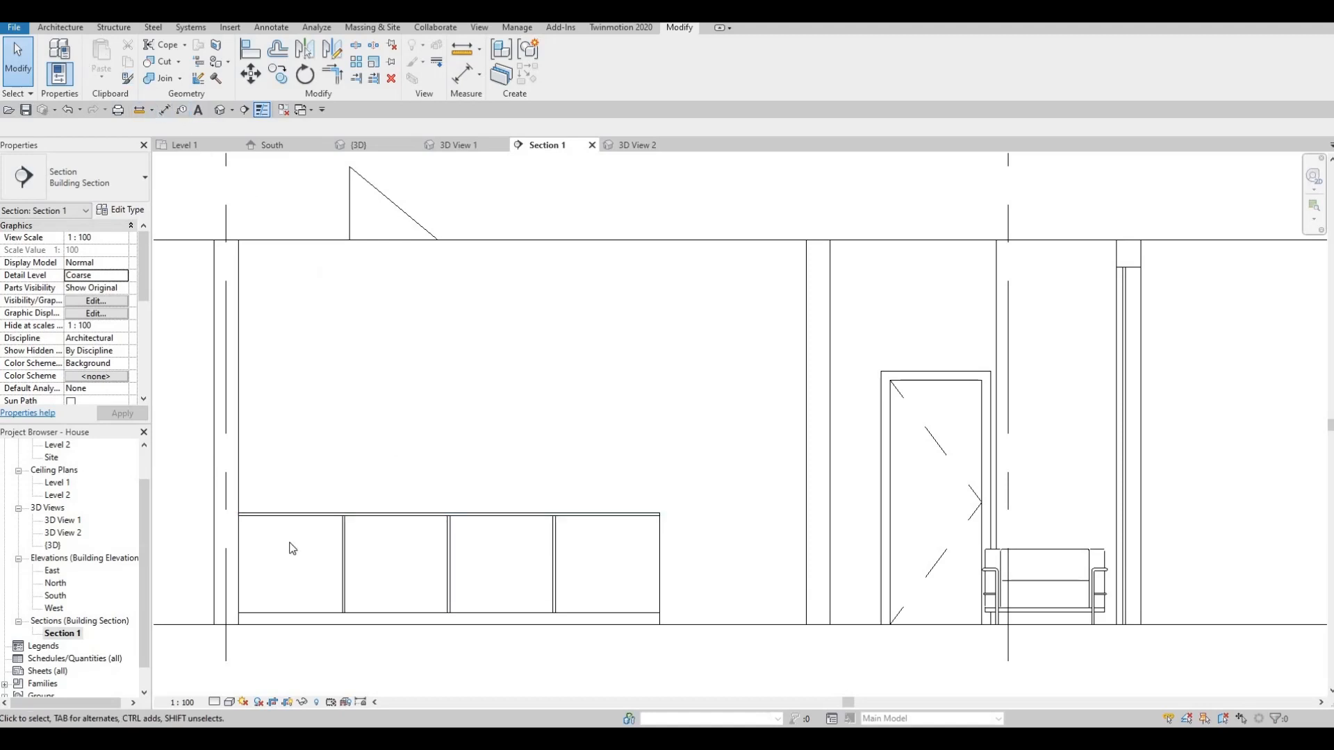
{"action": "left_click", "coordinate": [59, 28]}
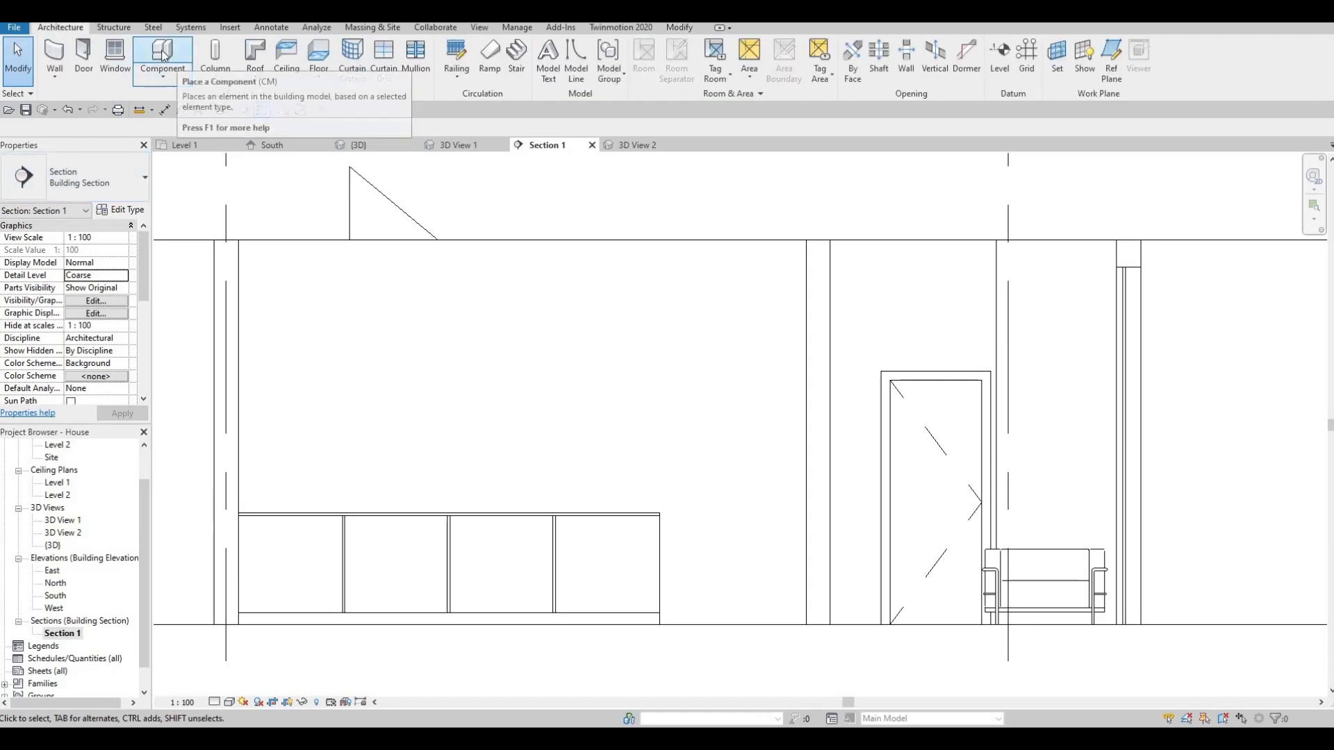
{"action": "left_click", "coordinate": [162, 76]}
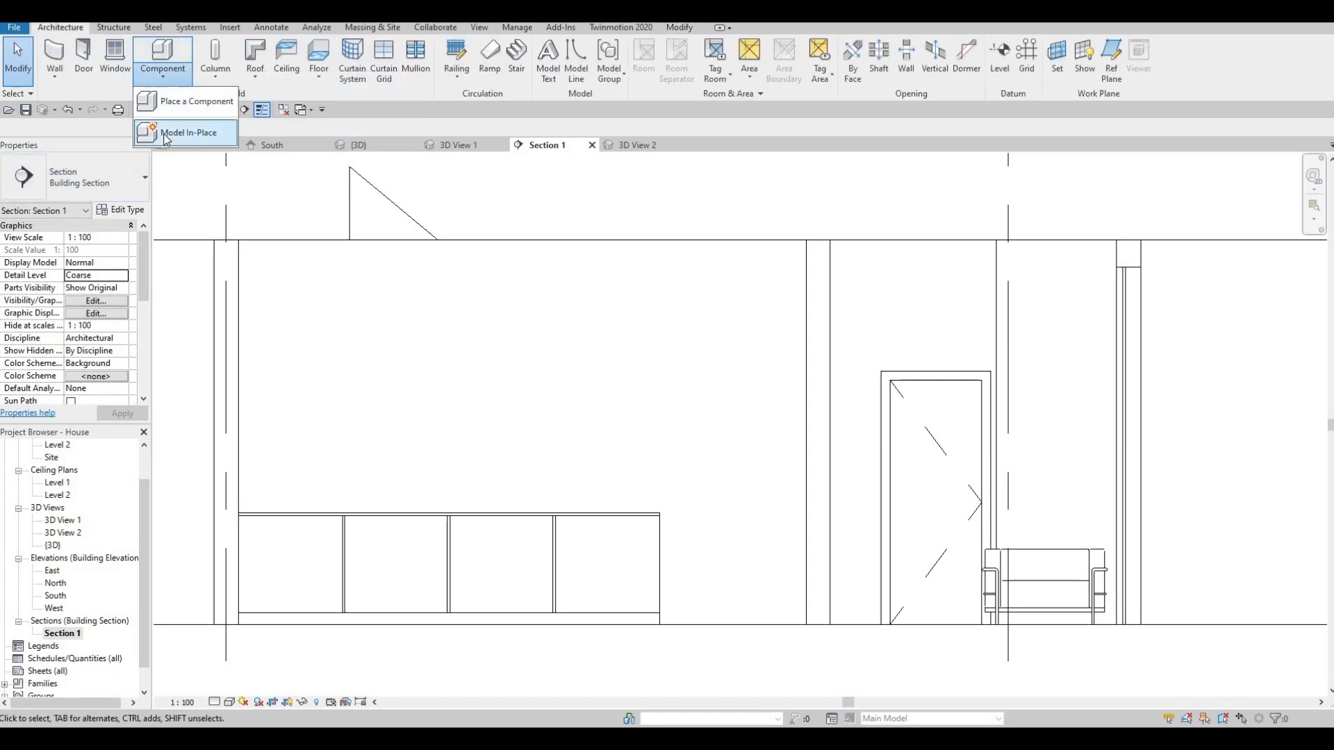
{"action": "left_click", "coordinate": [174, 141]}
{"action": "scroll", "coordinate": [603, 351], "scroll_direction": "down", "scroll_amount": 4}
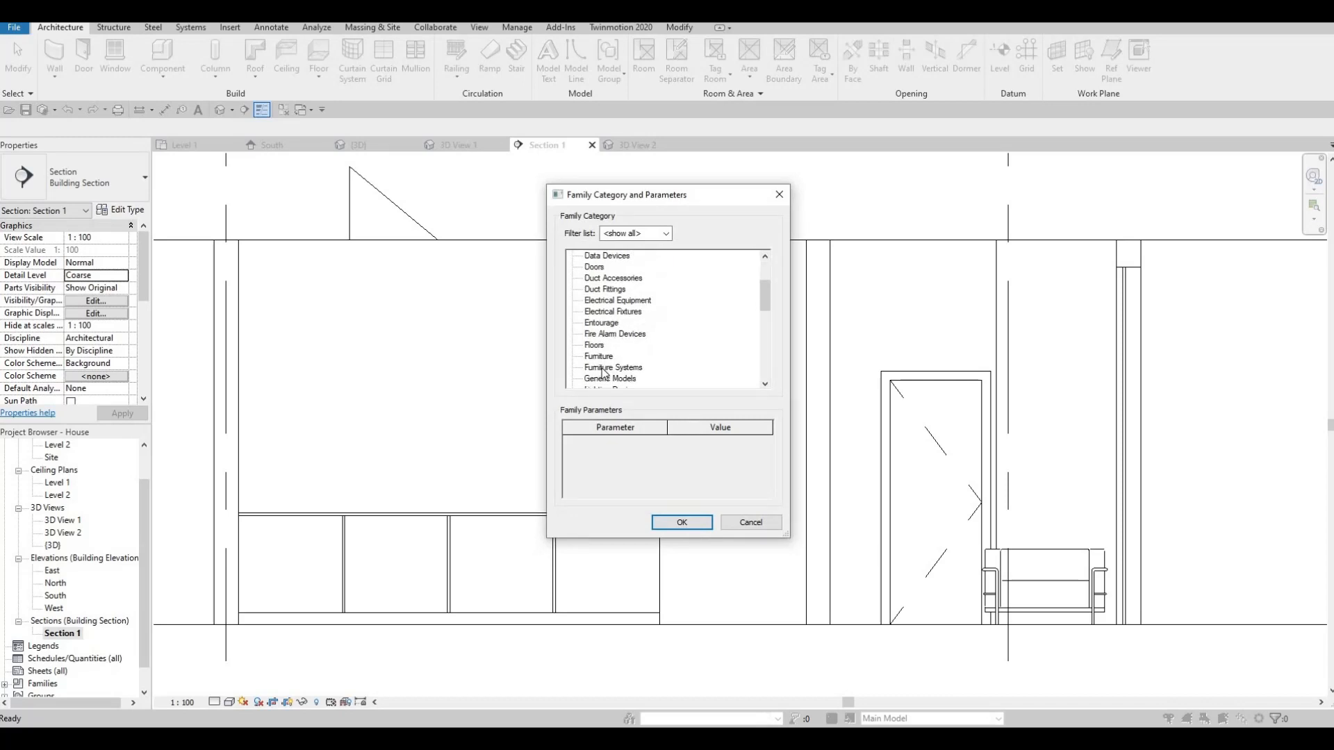
{"action": "left_click", "coordinate": [610, 345]}
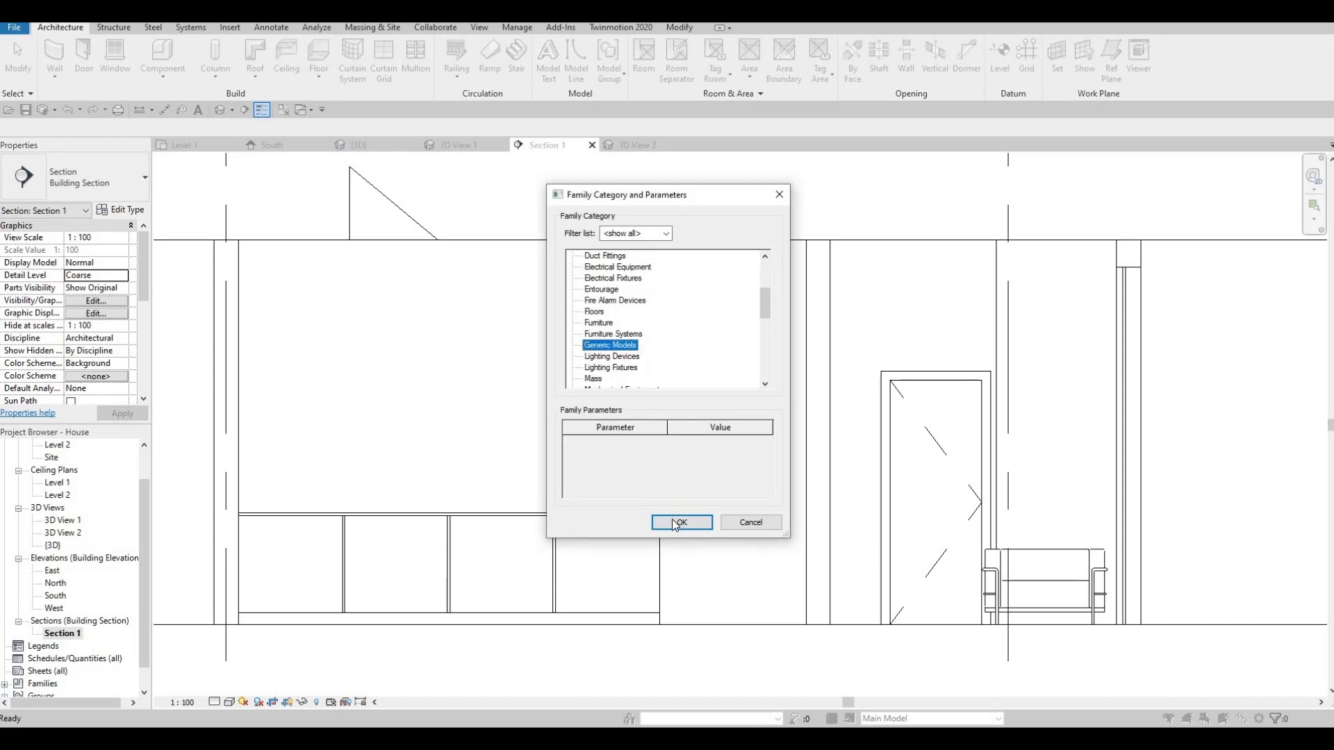
{"action": "left_click", "coordinate": [672, 521]}
{"action": "left_click", "coordinate": [640, 392]}
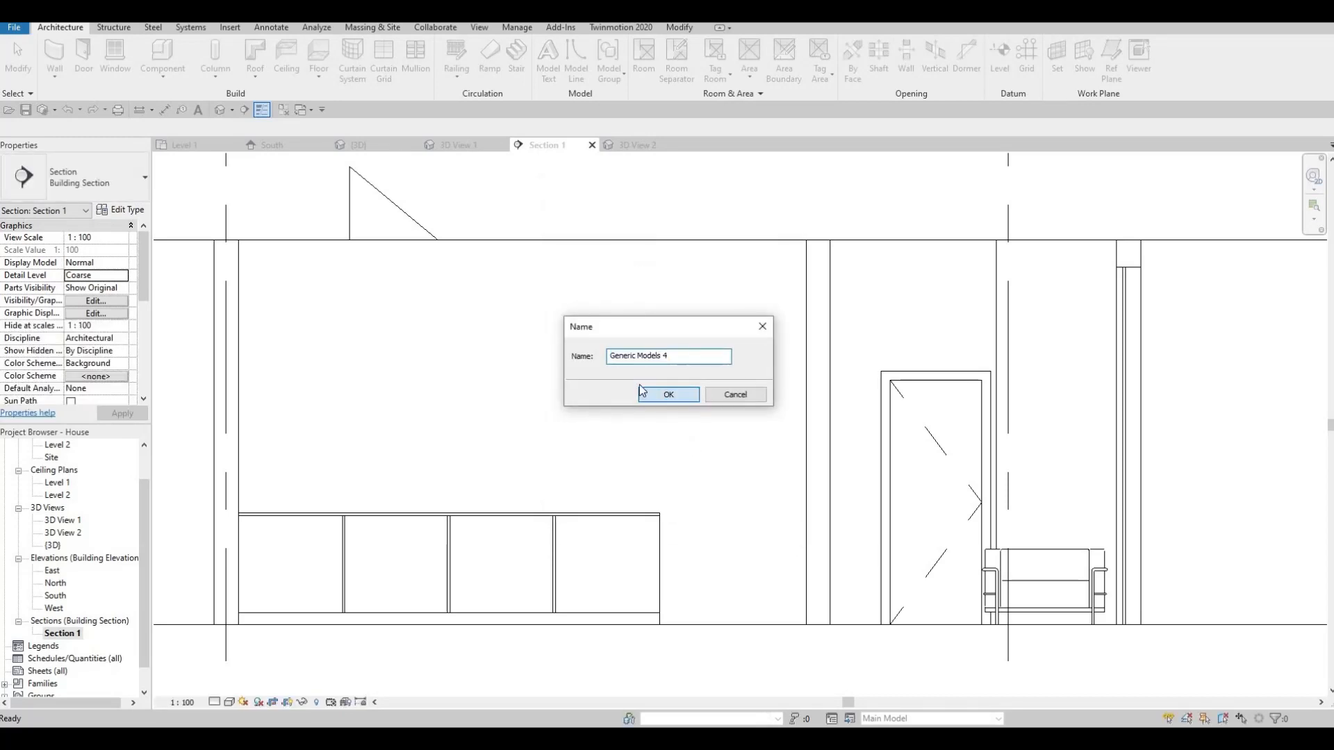
- Start an extrusion on the wall face behind the cabinet and sketch a 1220 by 3200 mm rectangle filling the gap beside the cabinet
{"action": "left_click", "coordinate": [119, 55]}
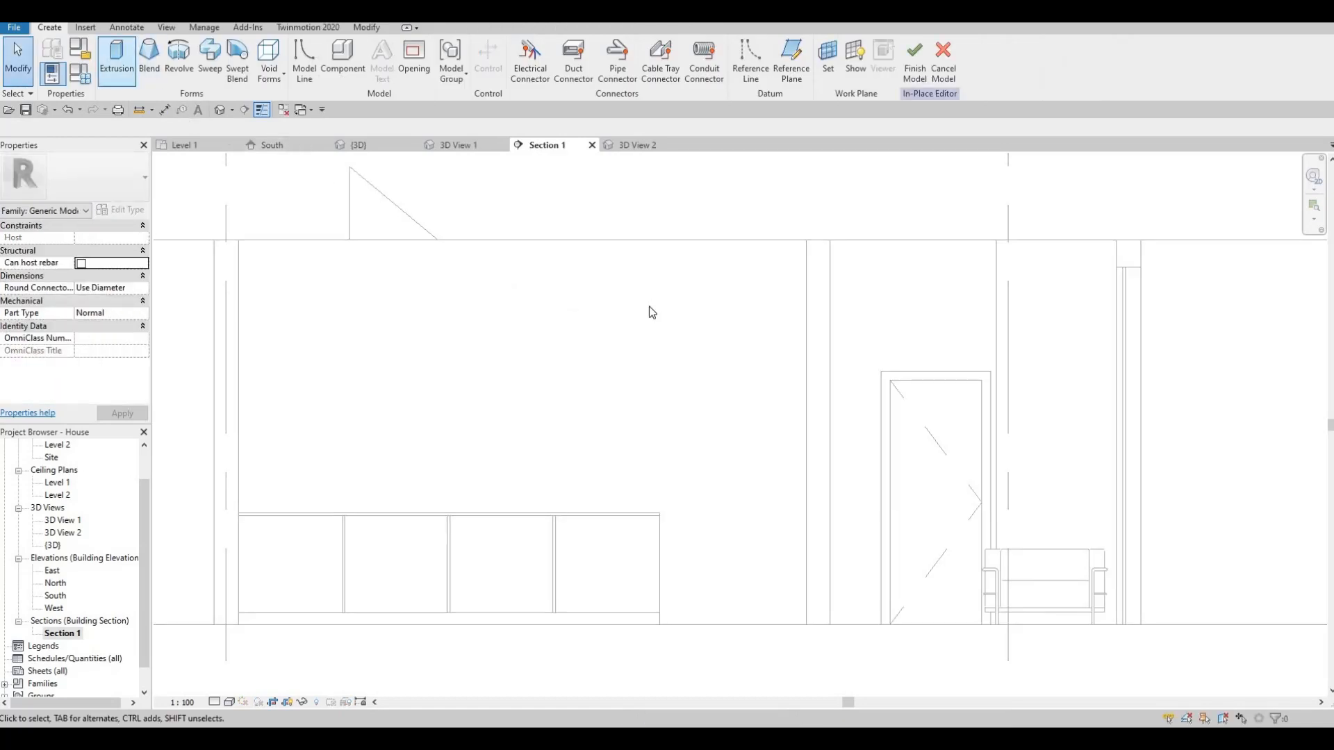
{"action": "left_click", "coordinate": [638, 456]}
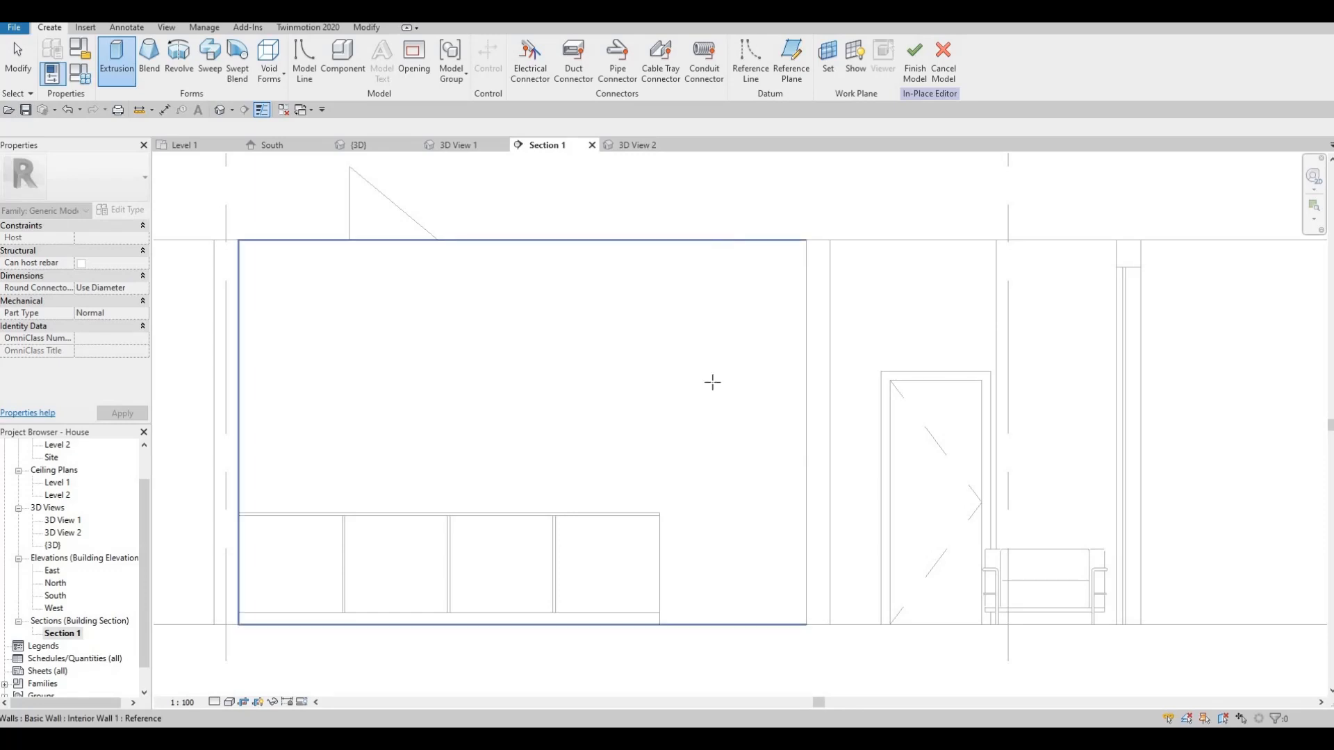
{"action": "left_click", "coordinate": [702, 436]}
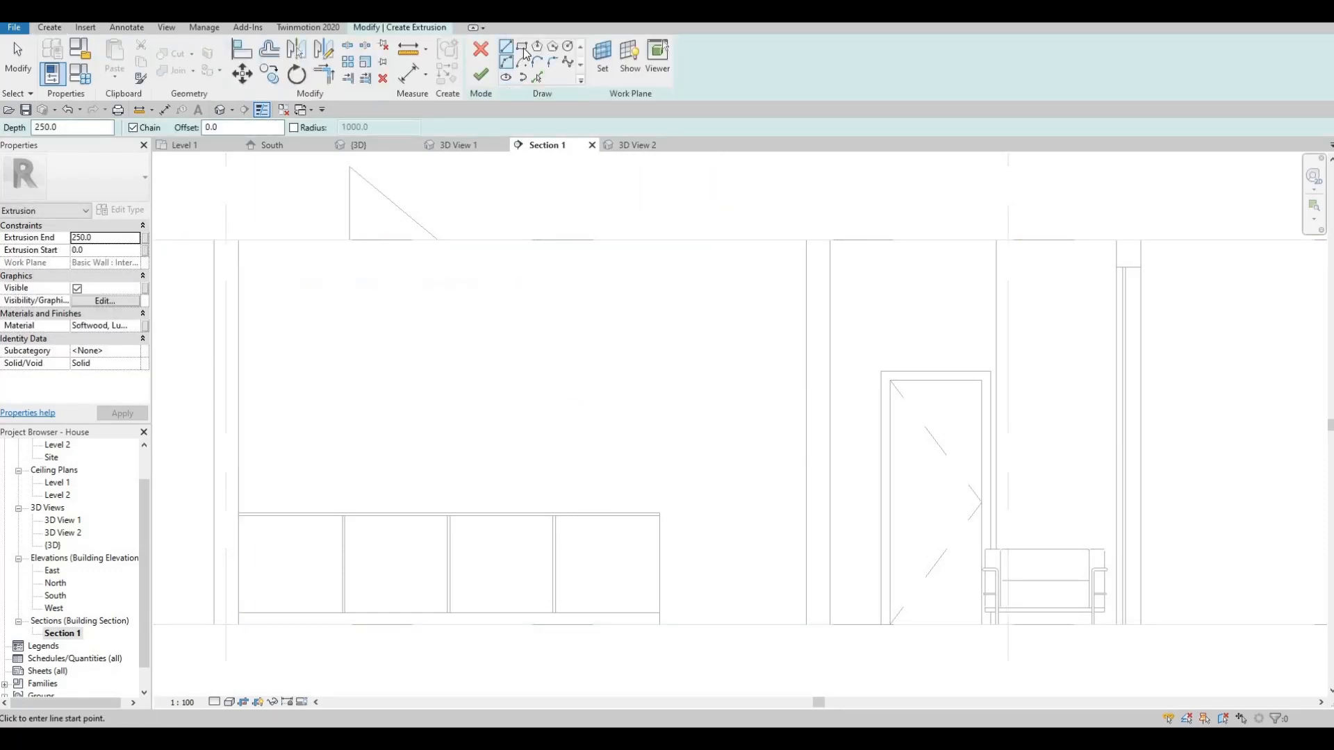
{"action": "left_click", "coordinate": [522, 47]}
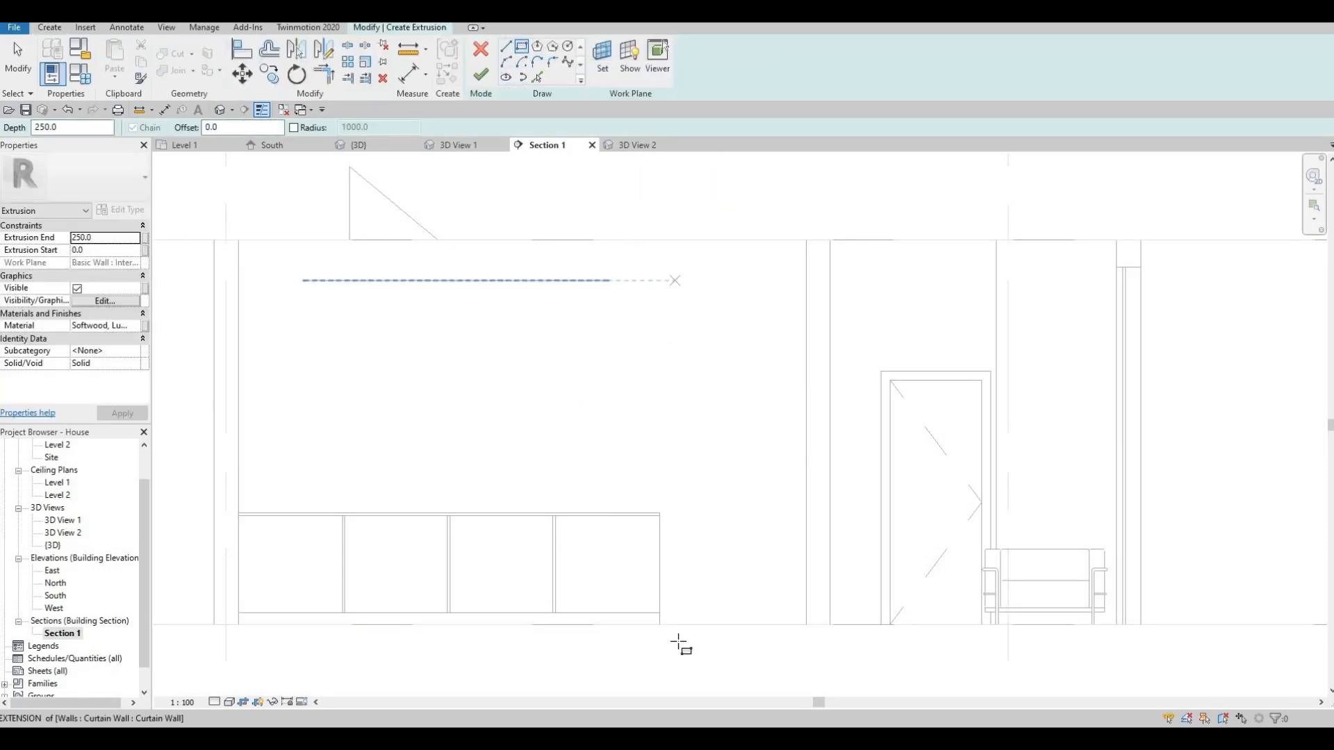
{"action": "left_click", "coordinate": [660, 625]}
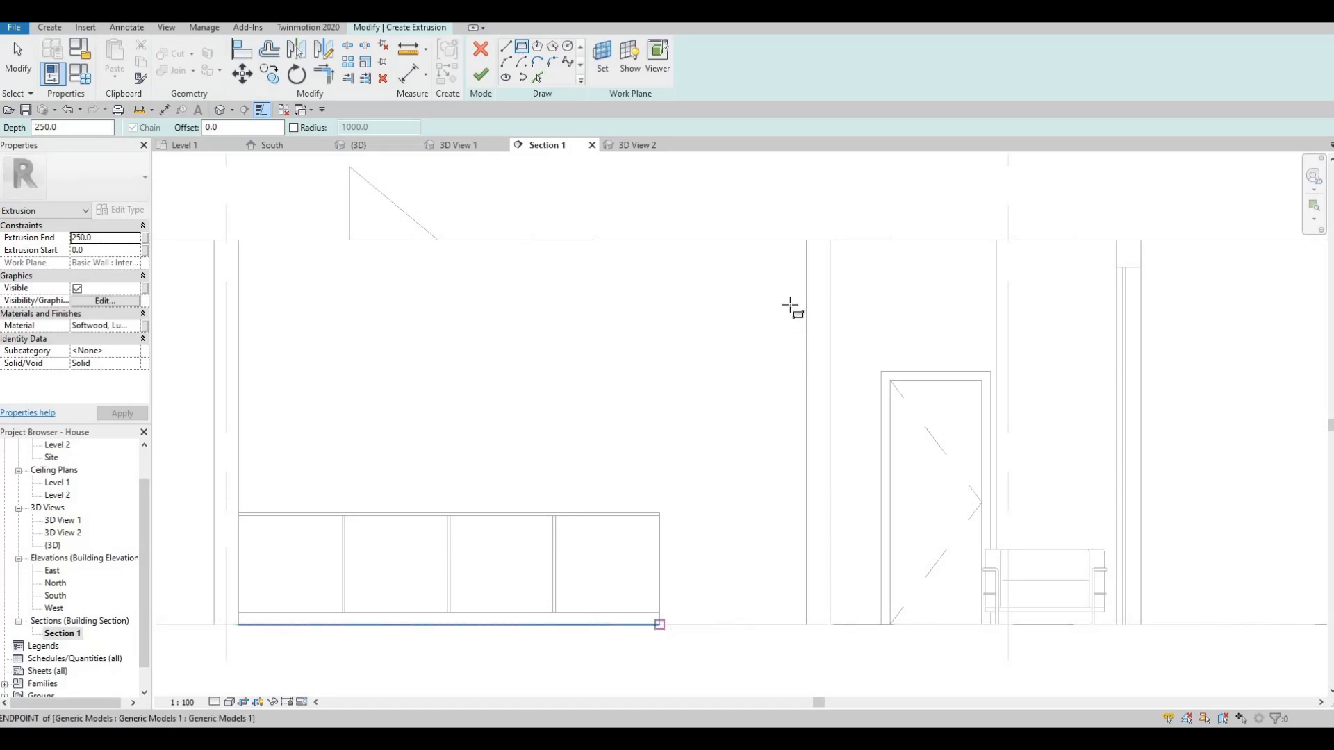
{"action": "left_click", "coordinate": [807, 241]}
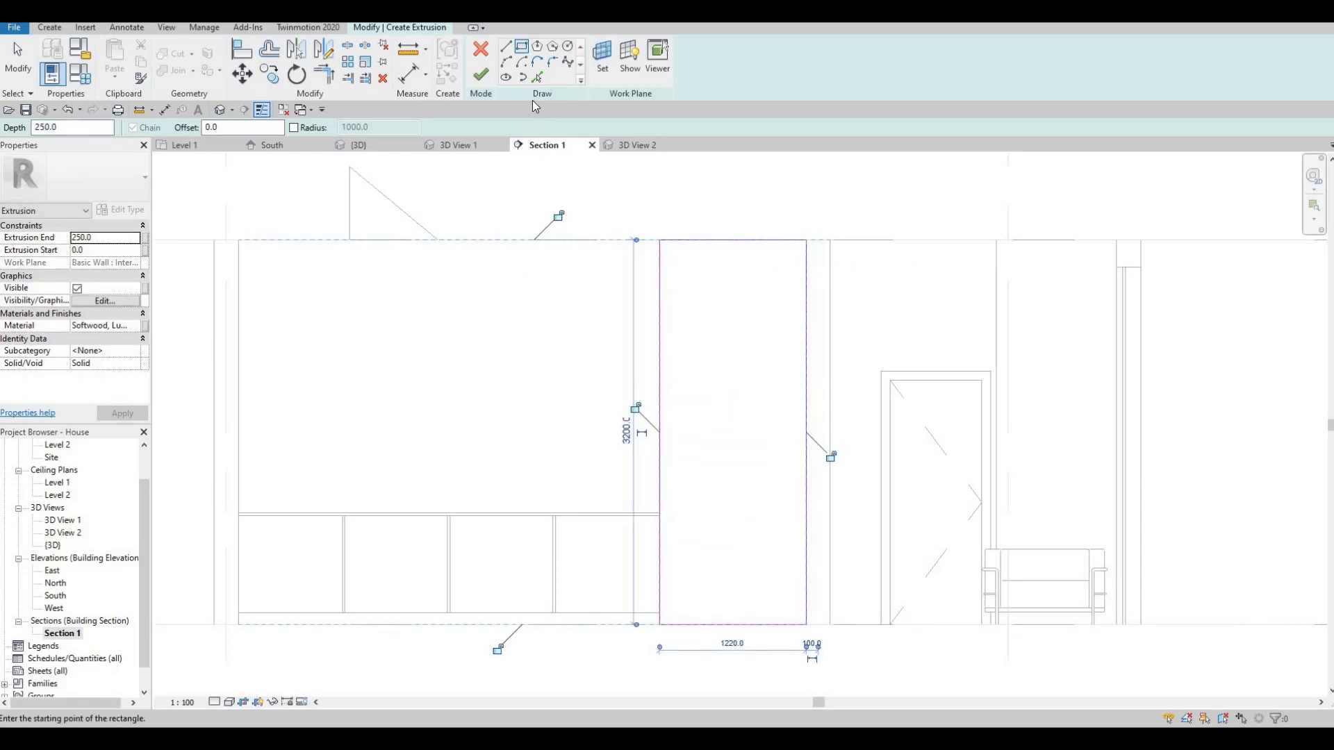
- Sketch an inner rectangle about 1060 mm wide and 2560 mm high, standing on the outer rectangle's bottom line
{"action": "left_click", "coordinate": [523, 47]}
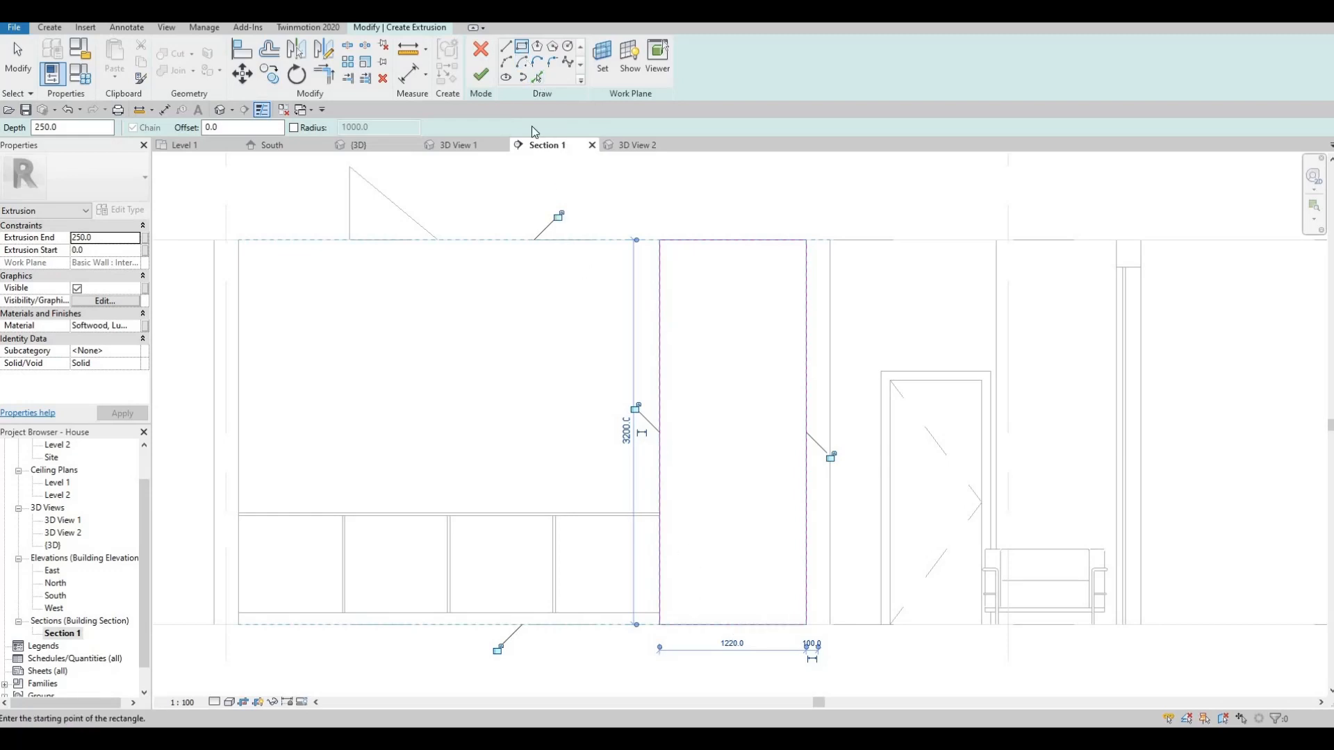
{"action": "left_click", "coordinate": [680, 624]}
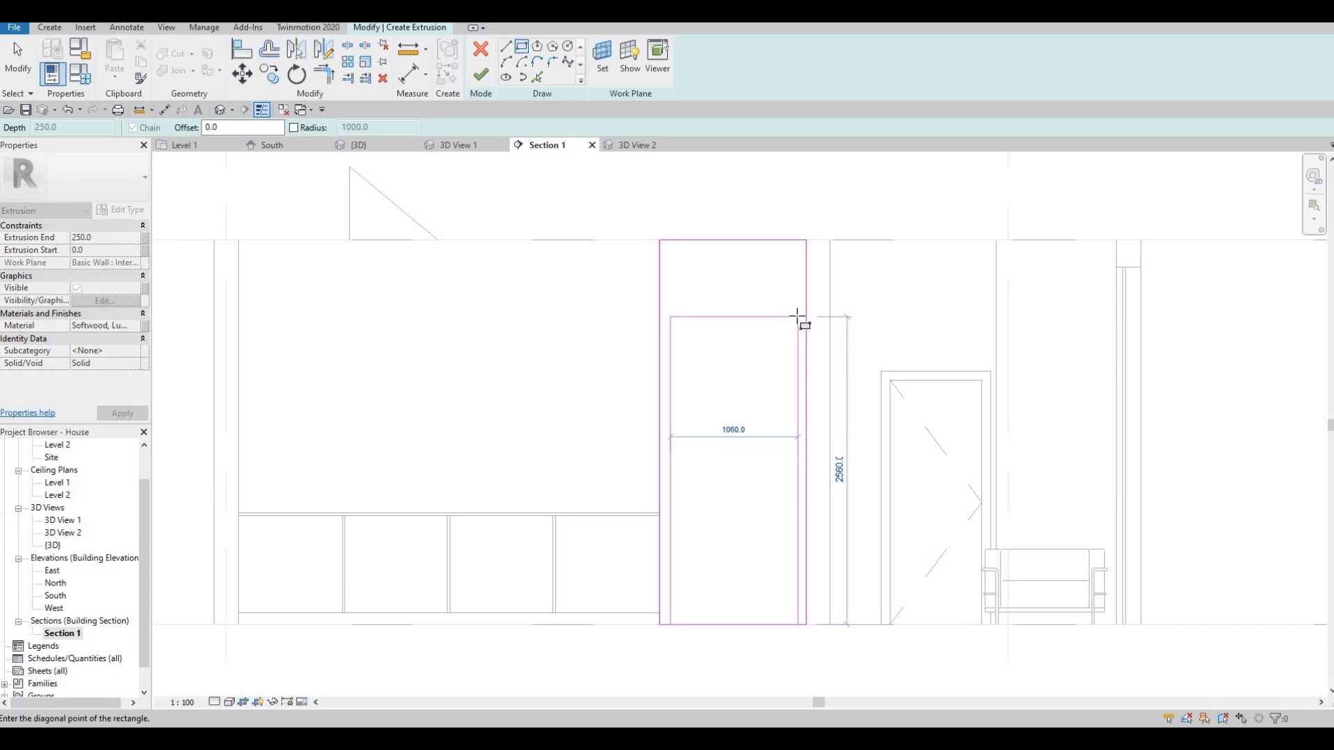
{"action": "left_click", "coordinate": [798, 318]}
{"action": "key", "text": "Escape"}
{"action": "key", "text": "Escape"}
{"action": "key", "text": "Escape"}
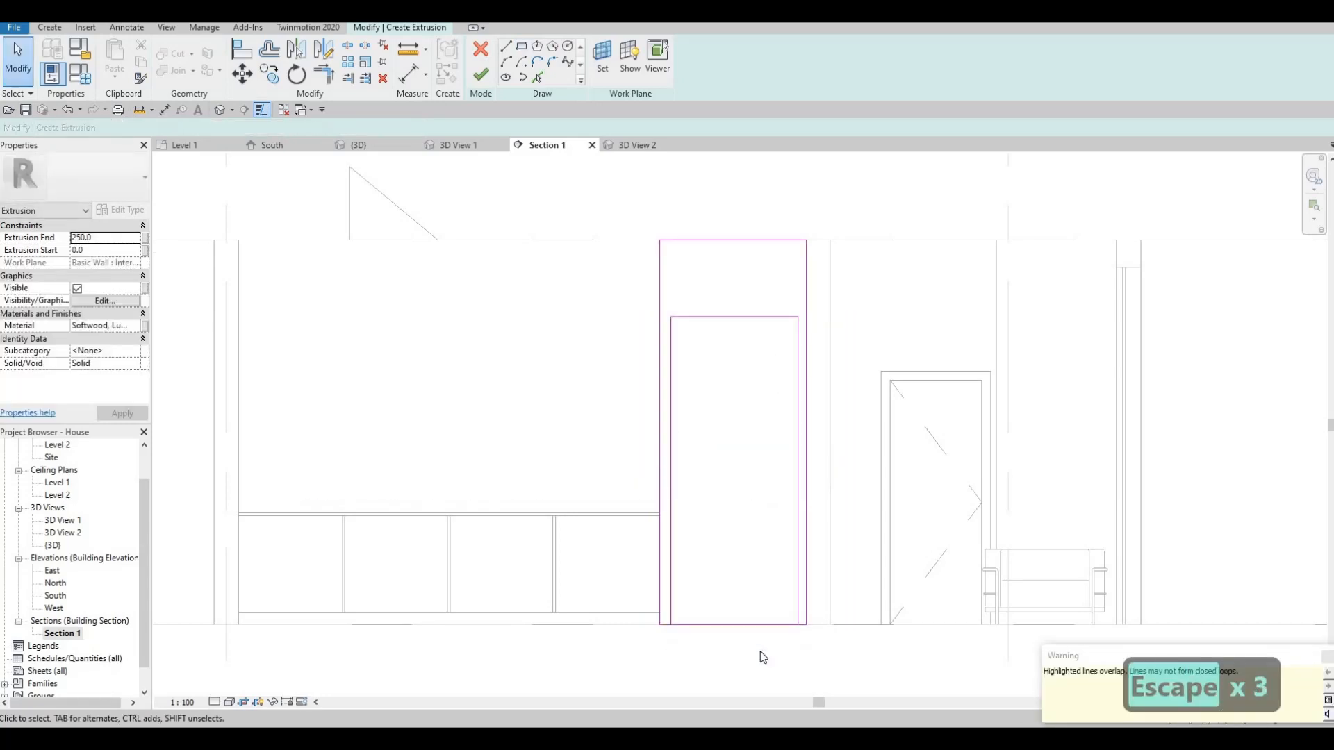
- Split the inner rectangle's bottom line and delete both resulting segments
{"action": "key", "text": "s"}
{"action": "key", "text": "l"}
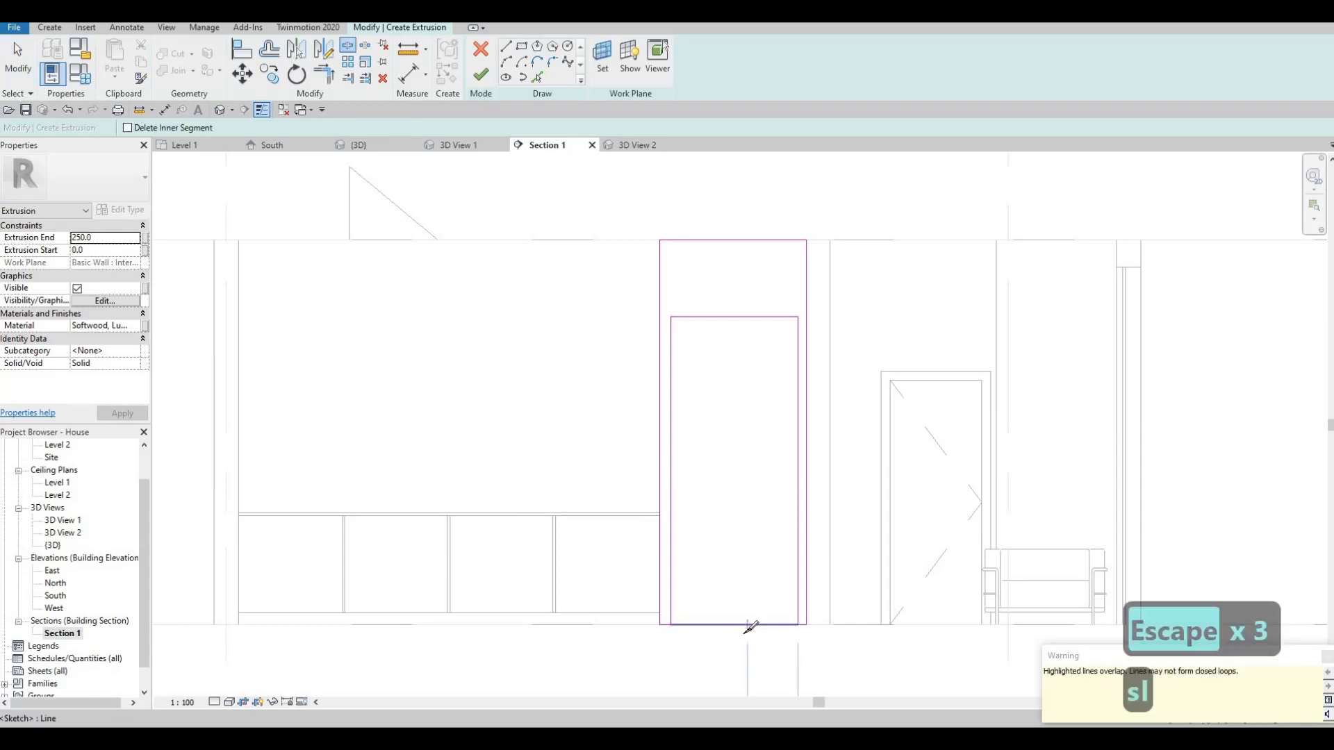
{"action": "left_click", "coordinate": [746, 625]}
{"action": "key", "text": "Escape"}
{"action": "key", "text": "Escape"}
{"action": "key", "text": "Escape"}
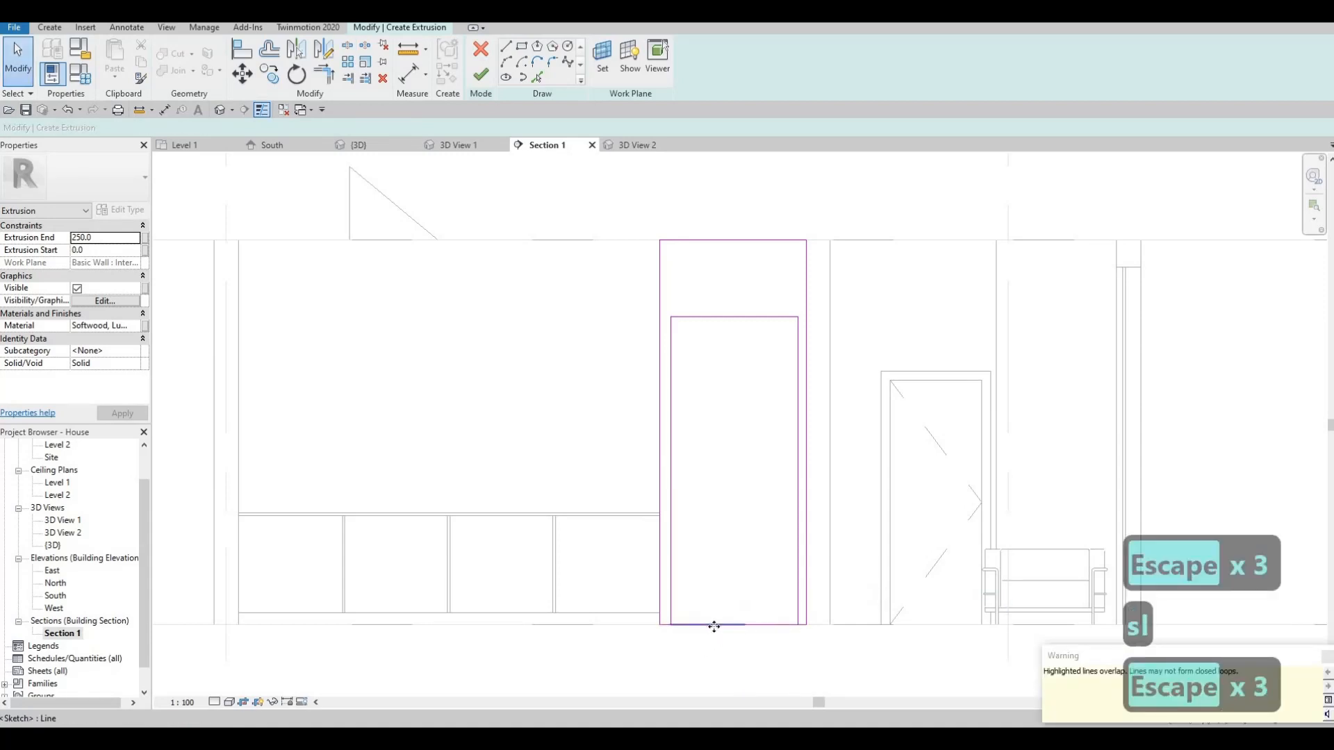
{"action": "left_click", "coordinate": [715, 625]}
{"action": "key", "text": "Delete"}
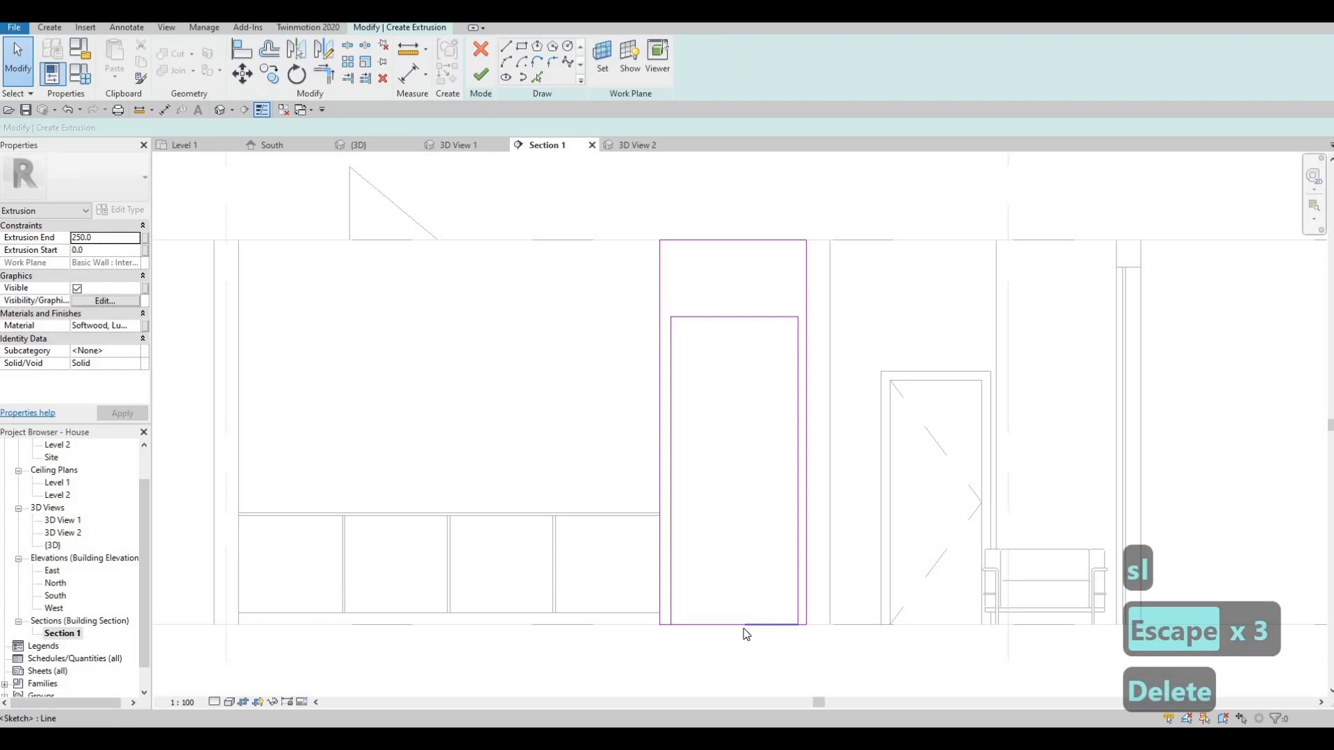
{"action": "left_click", "coordinate": [745, 634]}
{"action": "key", "text": "Delete"}
- Split the outer rectangle's bottom line near the middle of the inner opening
{"action": "key", "text": "s"}
{"action": "key", "text": "l"}
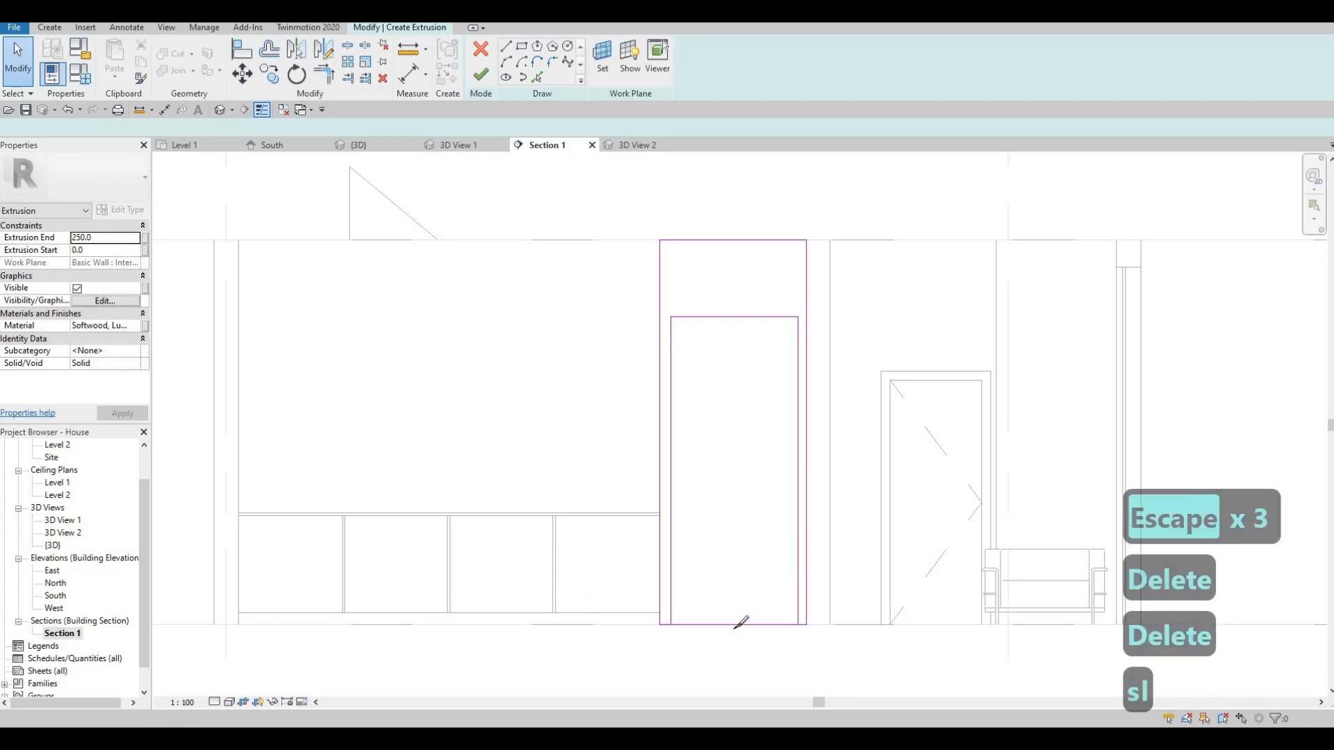
{"action": "left_click", "coordinate": [734, 625]}
{"action": "key", "text": "Escape"}
{"action": "key", "text": "Escape"}
{"action": "key", "text": "Escape"}
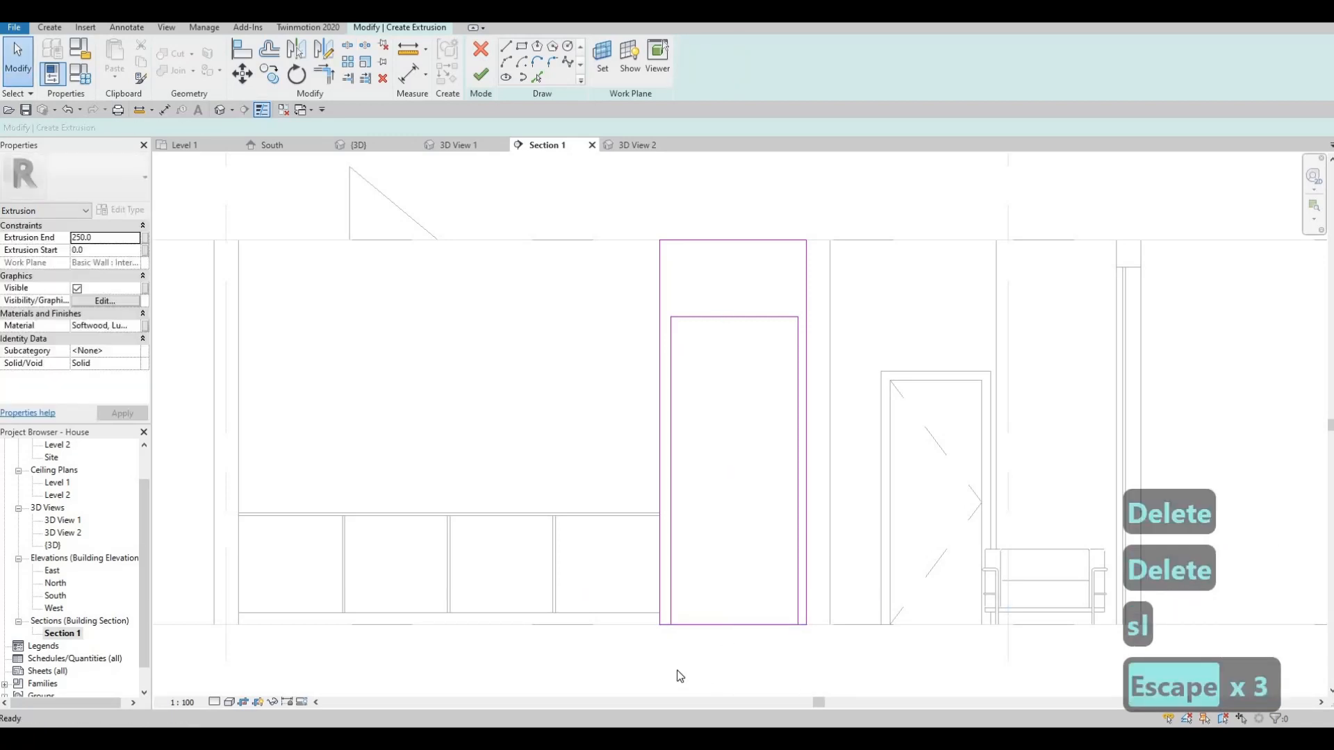
- Trim the split bottom line to both sides of the inner opening and finish the frame-shaped extrusion sketch
{"action": "key", "text": "t"}
{"action": "key", "text": "r"}
{"action": "left_click", "coordinate": [671, 608]}
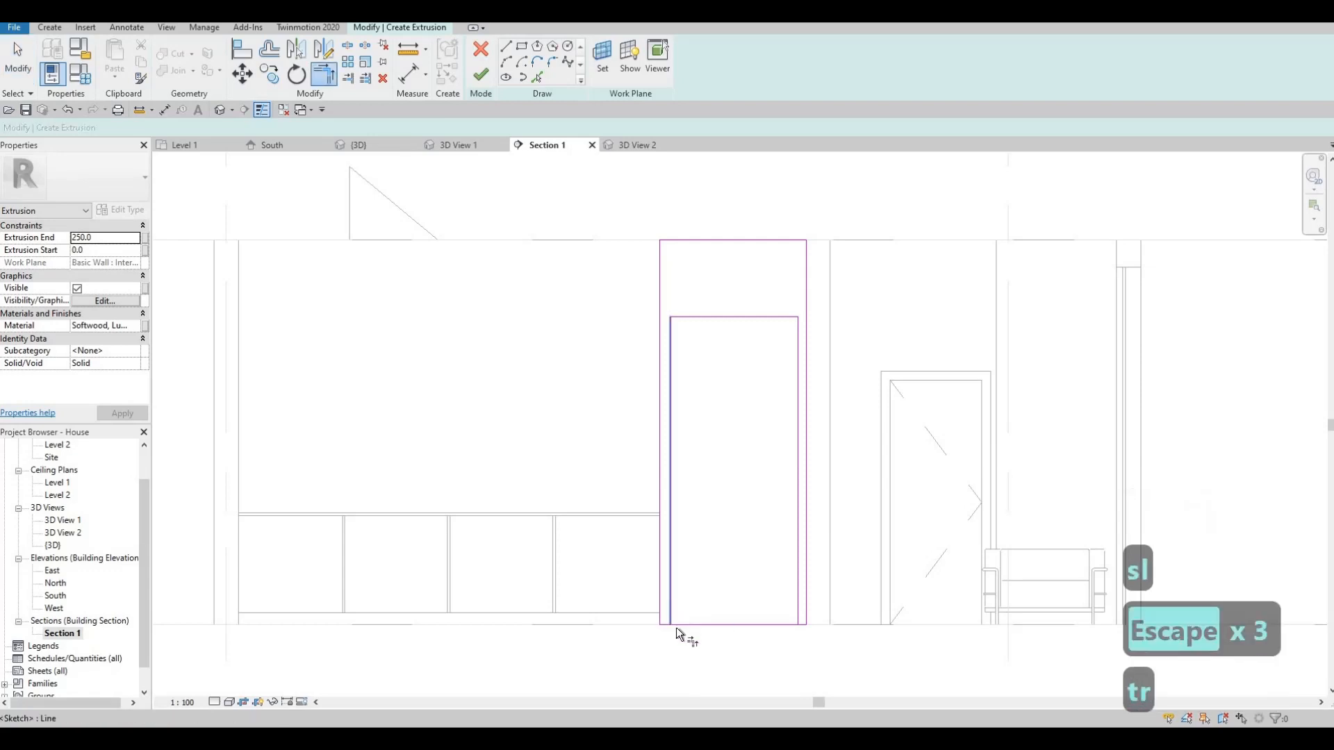
{"action": "left_click", "coordinate": [662, 627]}
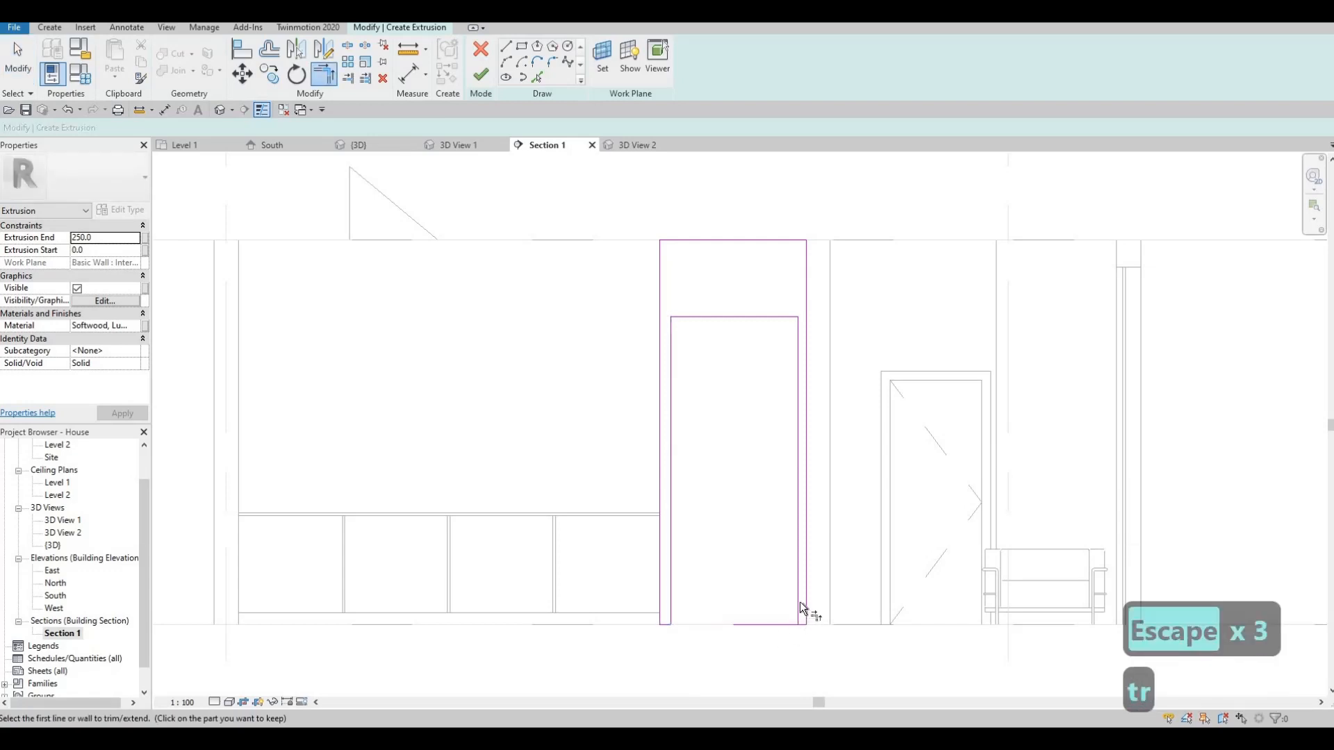
{"action": "left_click", "coordinate": [799, 602]}
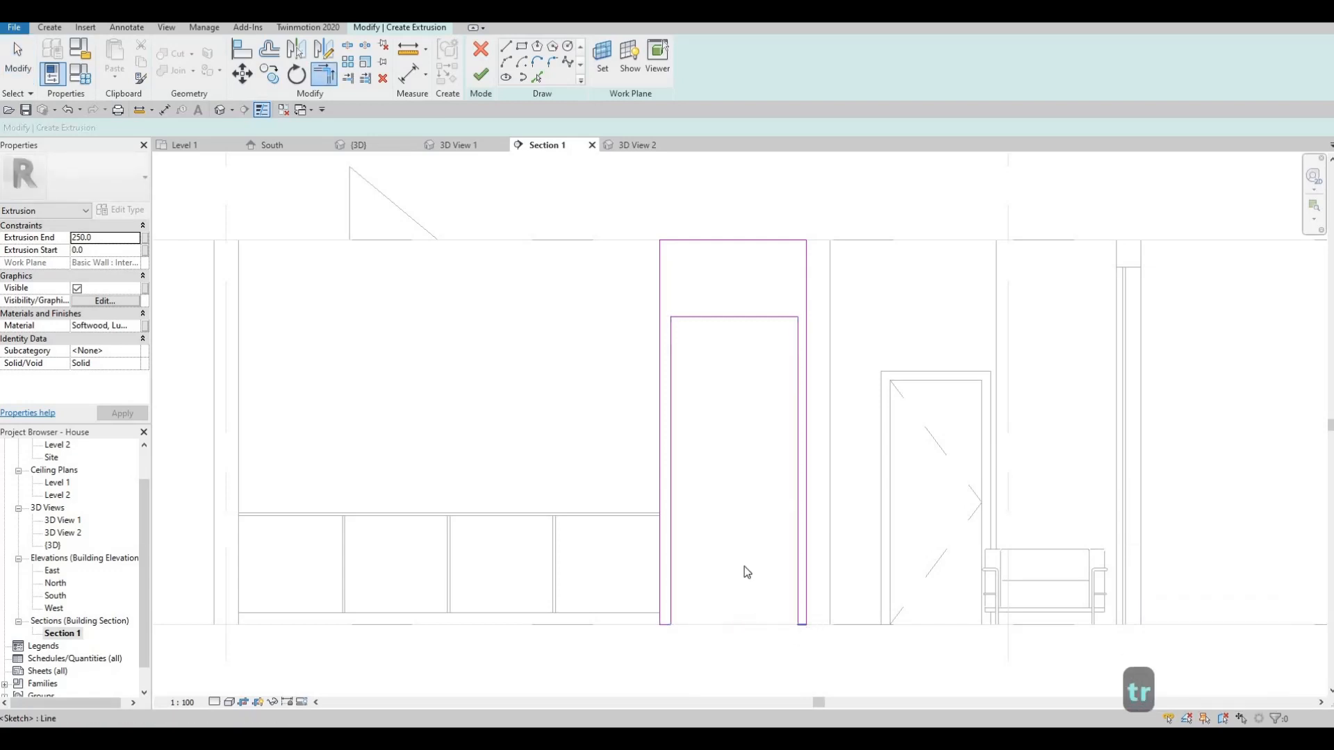
{"action": "key", "text": "Escape"}
{"action": "key", "text": "Escape"}
{"action": "key", "text": "Escape"}
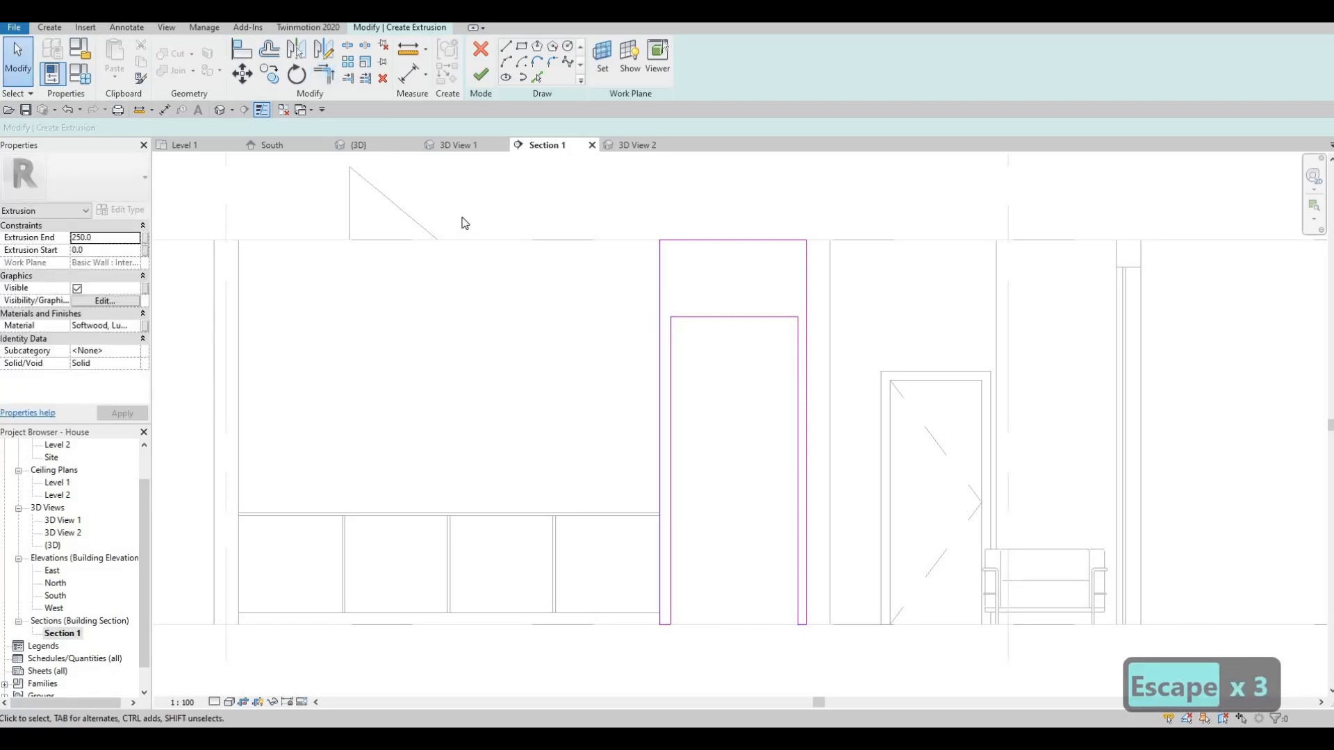
{"action": "left_click", "coordinate": [481, 76]}
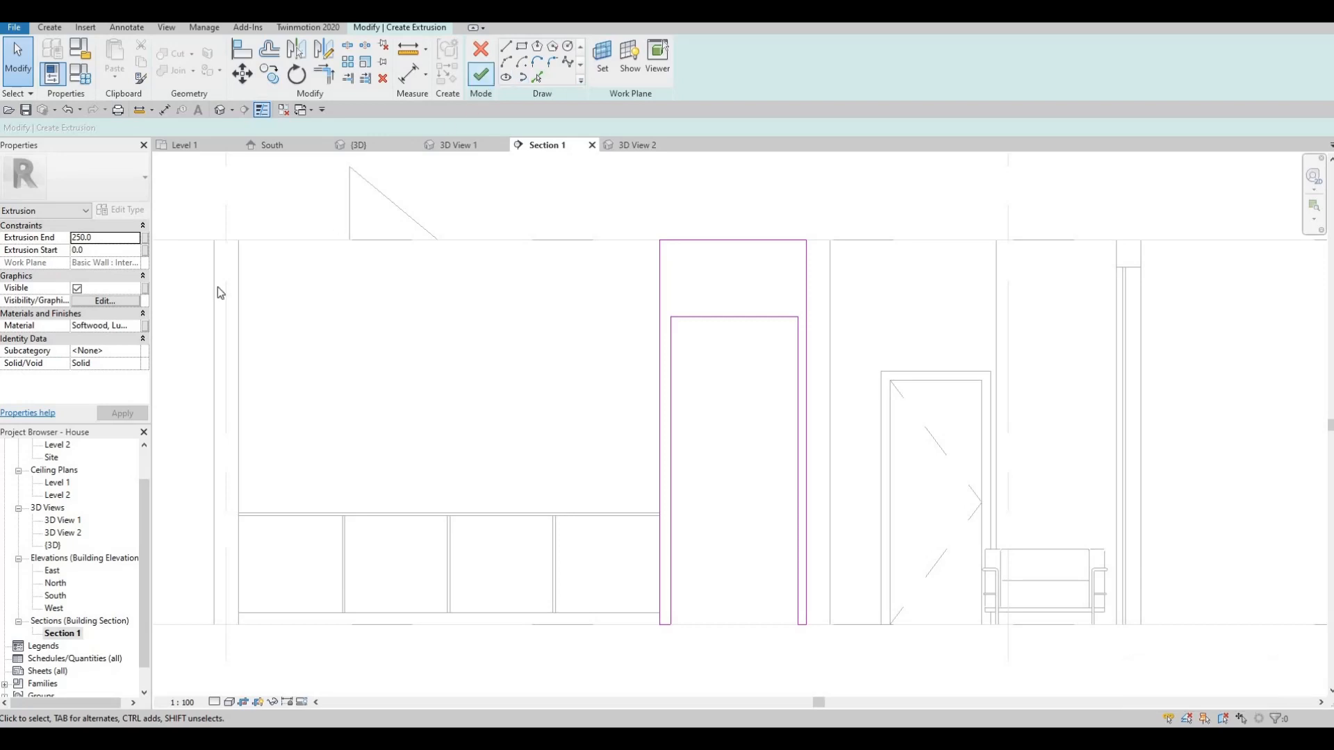
- Assign the Rigid insulation material to the frame extrusion and finish the in-place model
{"action": "left_click", "coordinate": [111, 326]}
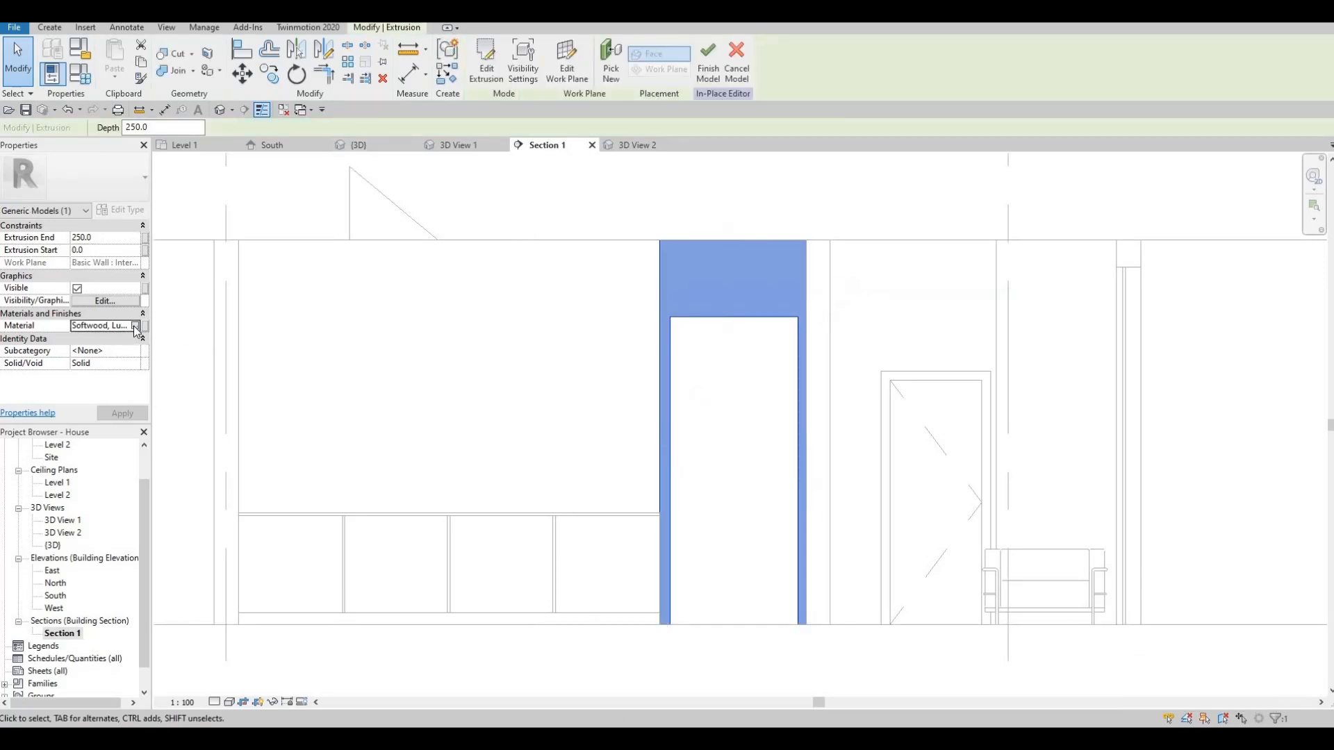
{"action": "left_click", "coordinate": [136, 325]}
{"action": "scroll", "coordinate": [250, 341], "scroll_direction": "up", "scroll_amount": 6}
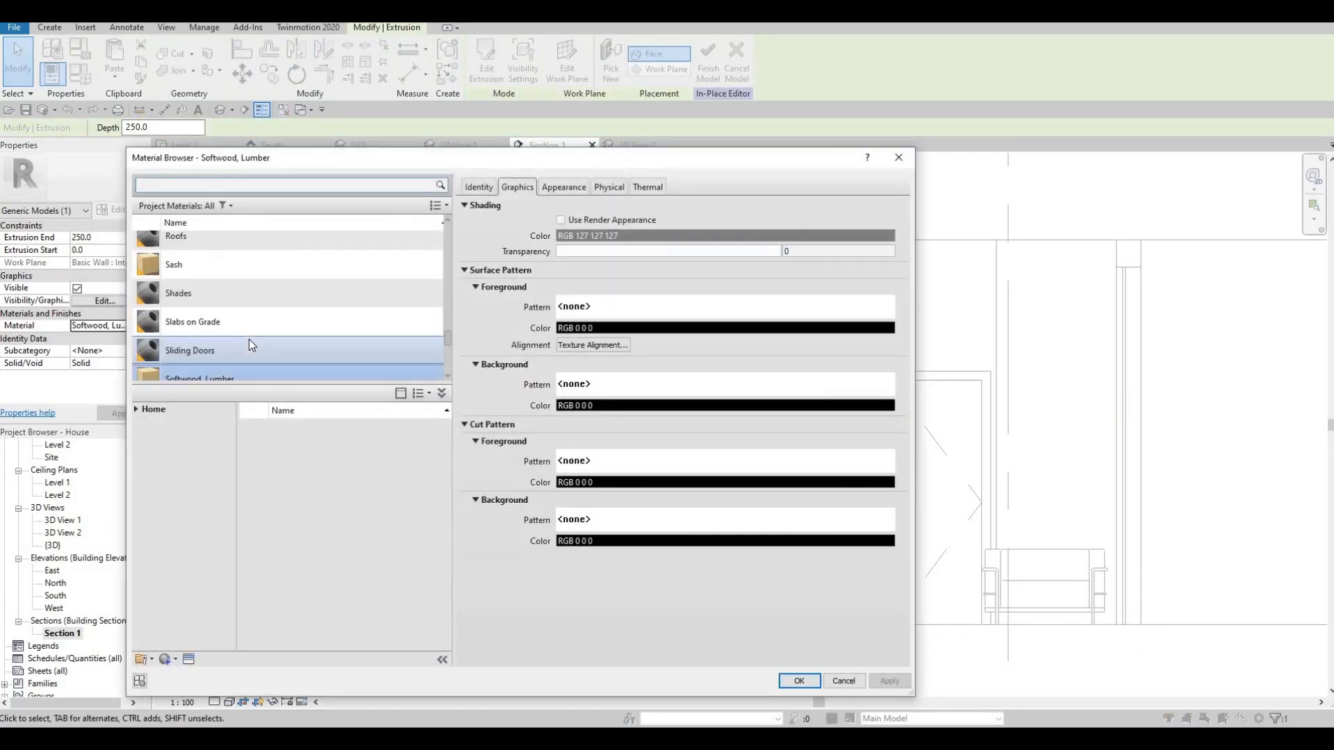
{"action": "scroll", "coordinate": [203, 348], "scroll_direction": "down", "scroll_amount": 1}
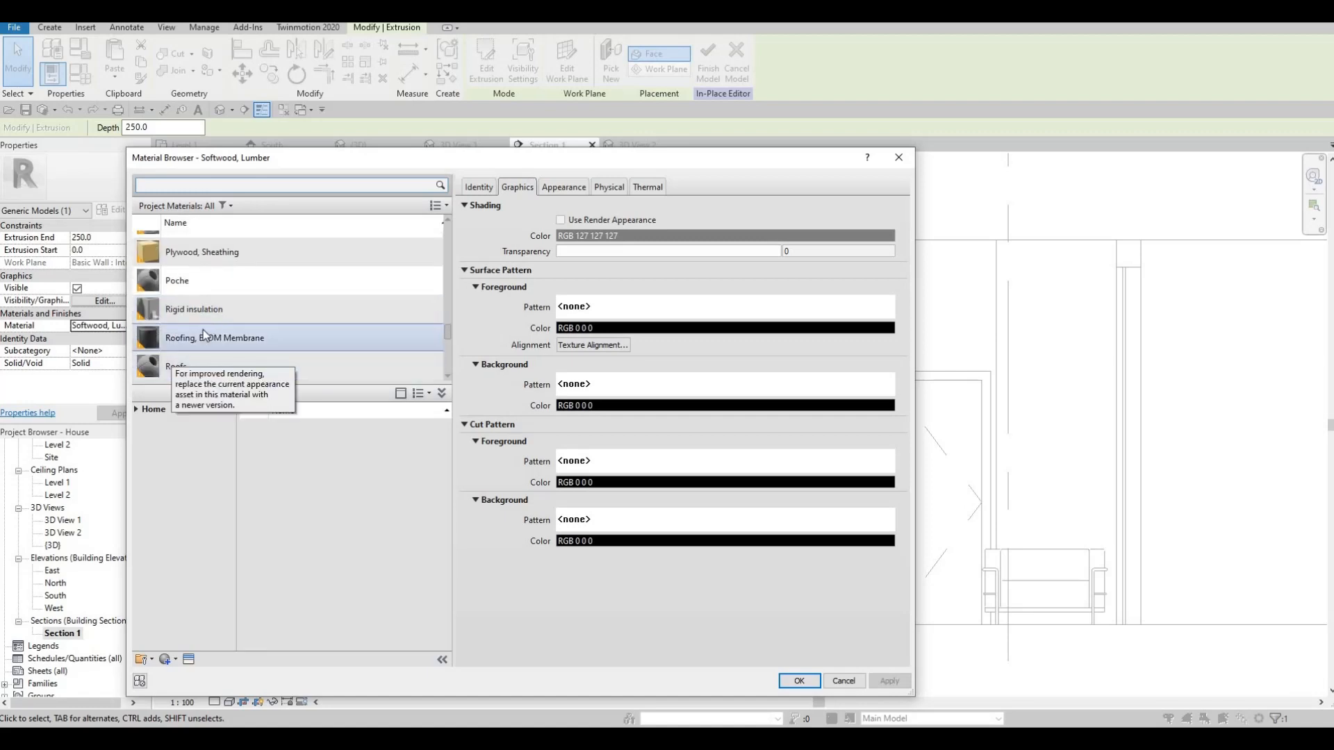
{"action": "left_click", "coordinate": [212, 311]}
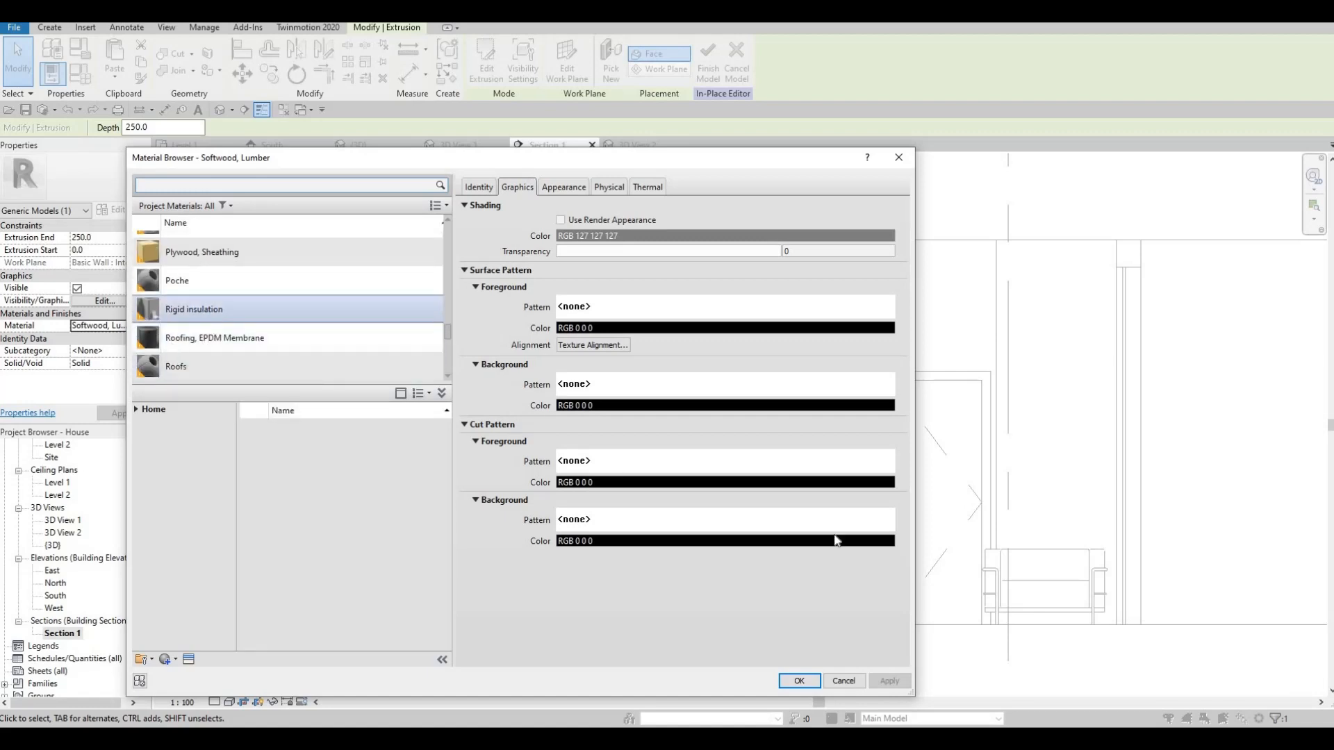
{"action": "left_click", "coordinate": [794, 677]}
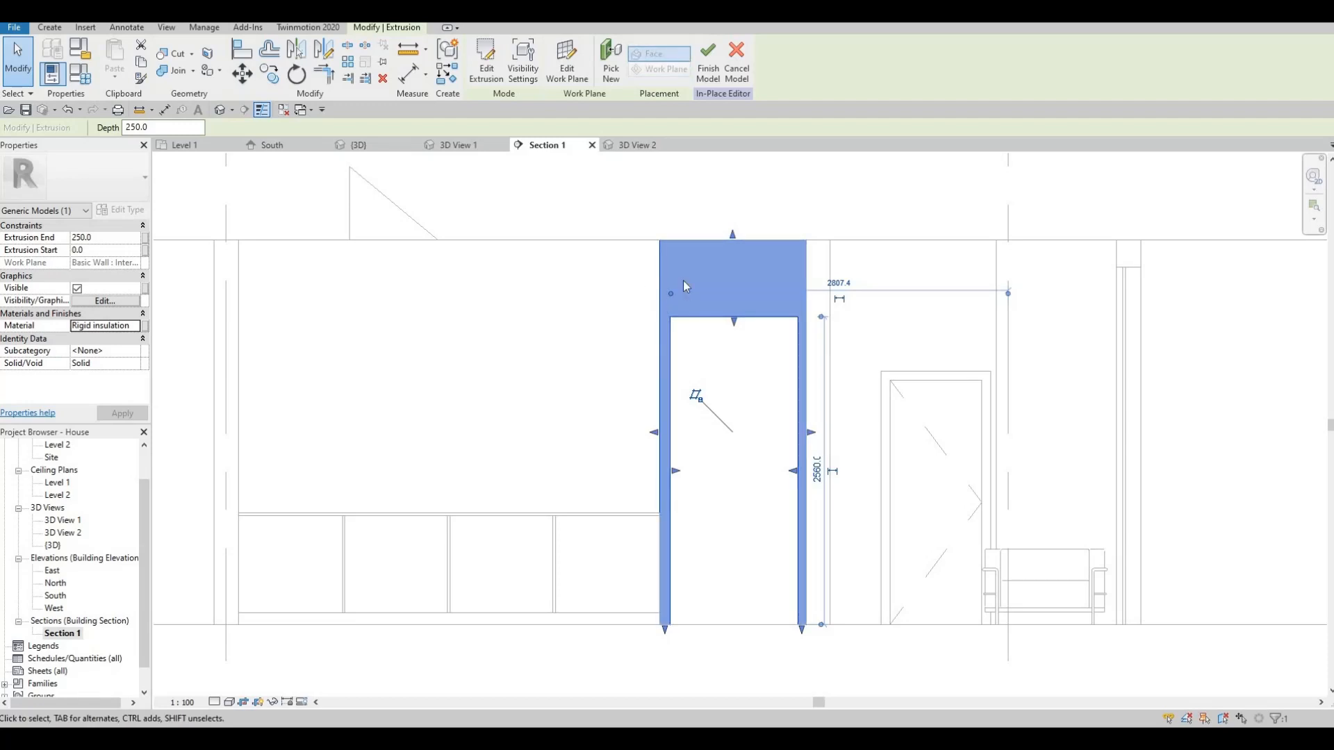
{"action": "left_click", "coordinate": [707, 70]}
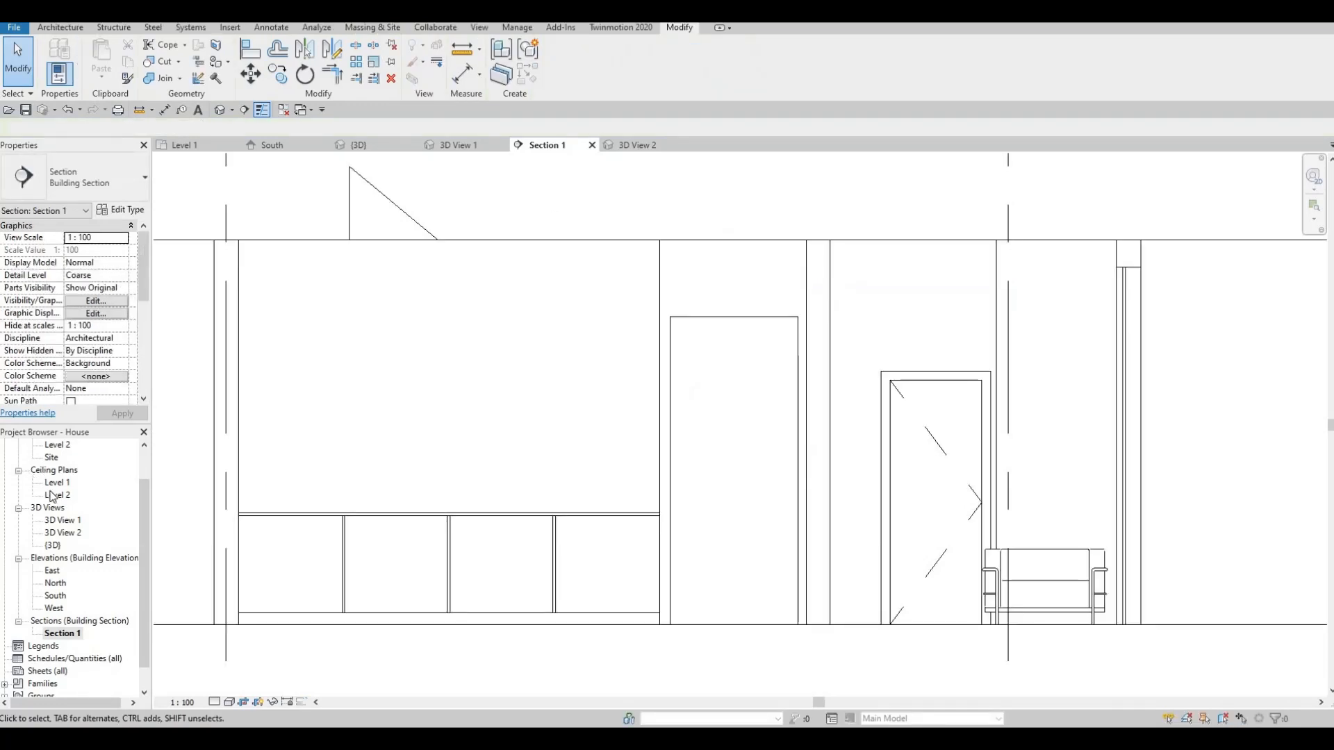
- In the Level 1 floor plan, stretch the frame's depth into the room to just short of the adjoining wall's free end
{"action": "scroll", "coordinate": [55, 497], "scroll_direction": "up", "scroll_amount": 3}
{"action": "double_click", "coordinate": [66, 471]}
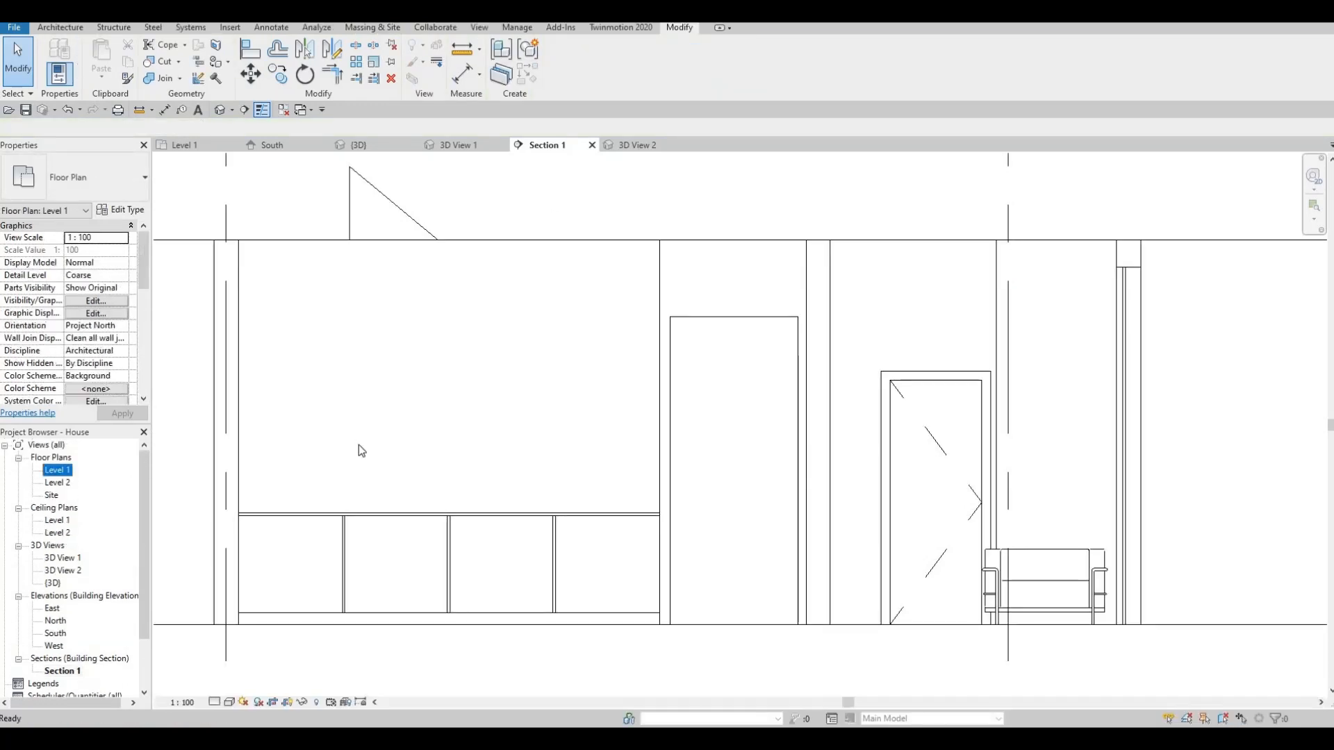
{"action": "left_click", "coordinate": [515, 492]}
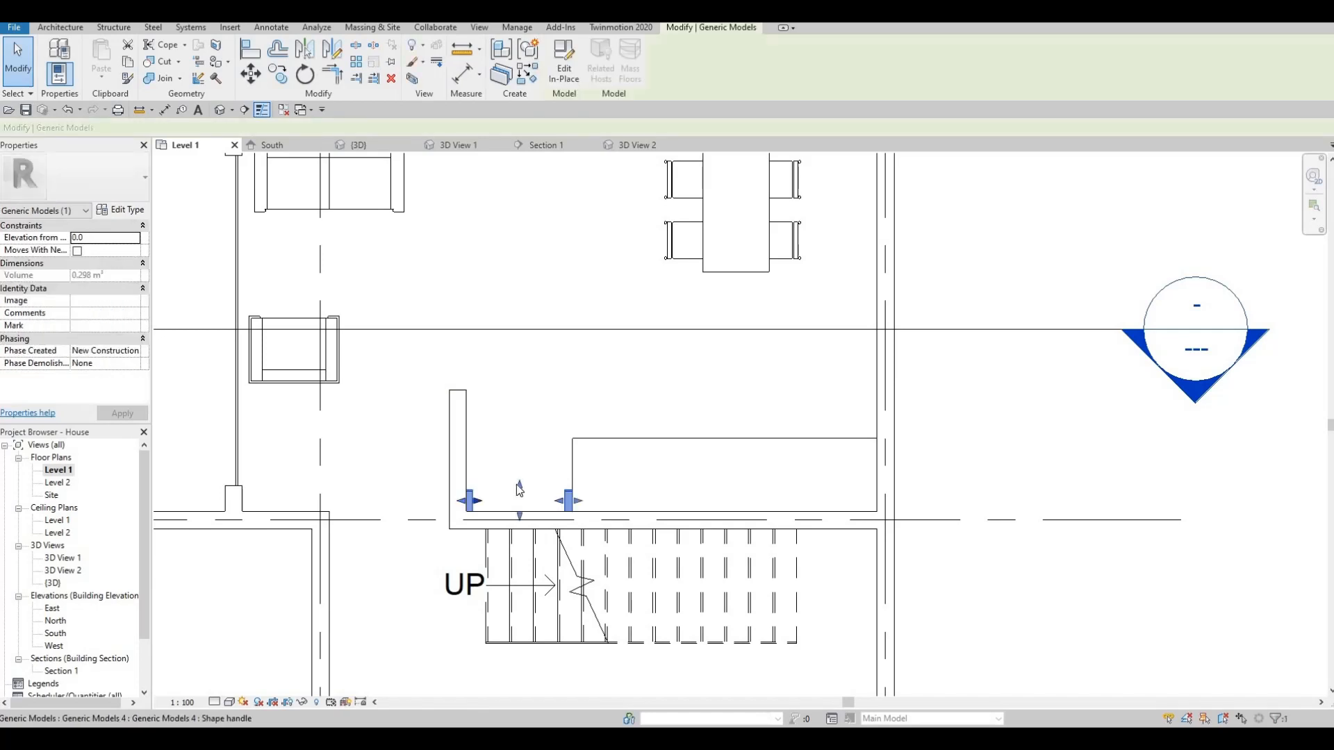
{"action": "left_click_drag", "start_coordinate": [516, 419], "coordinate": [520, 410]}
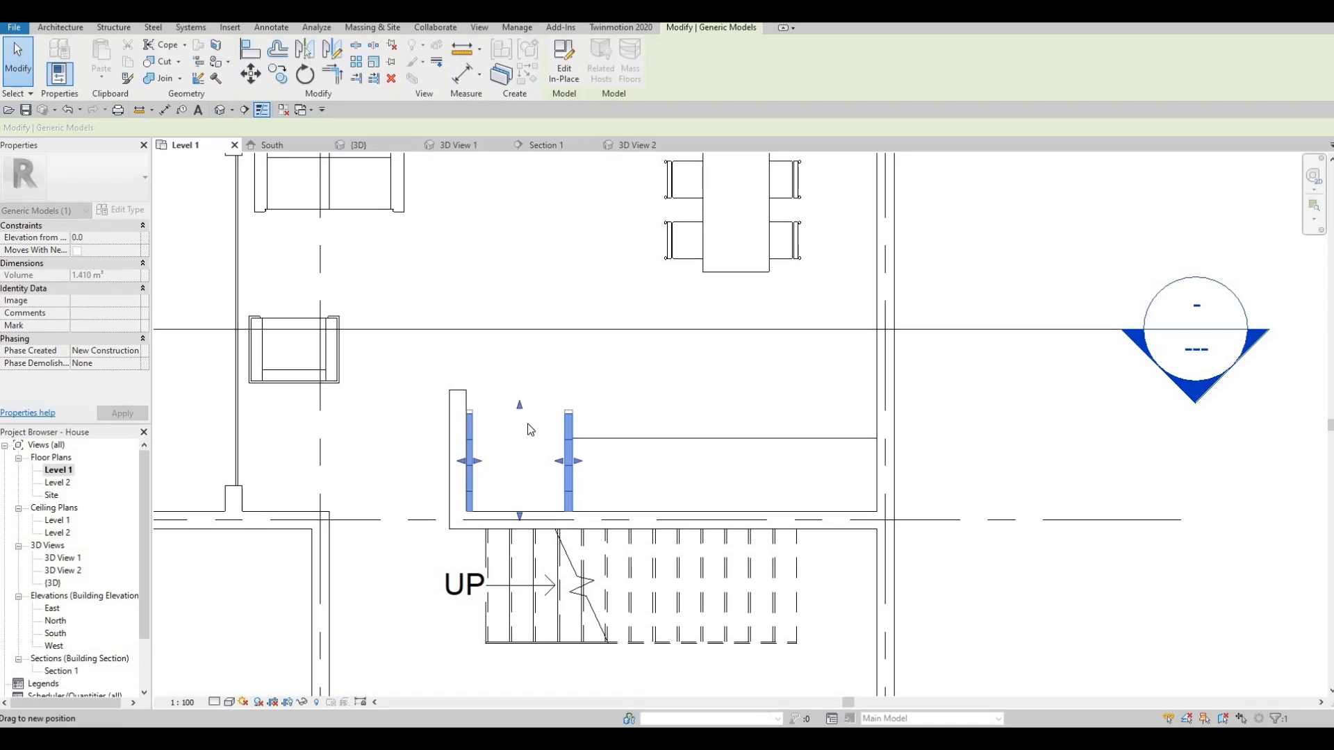
{"action": "key", "text": "Escape"}
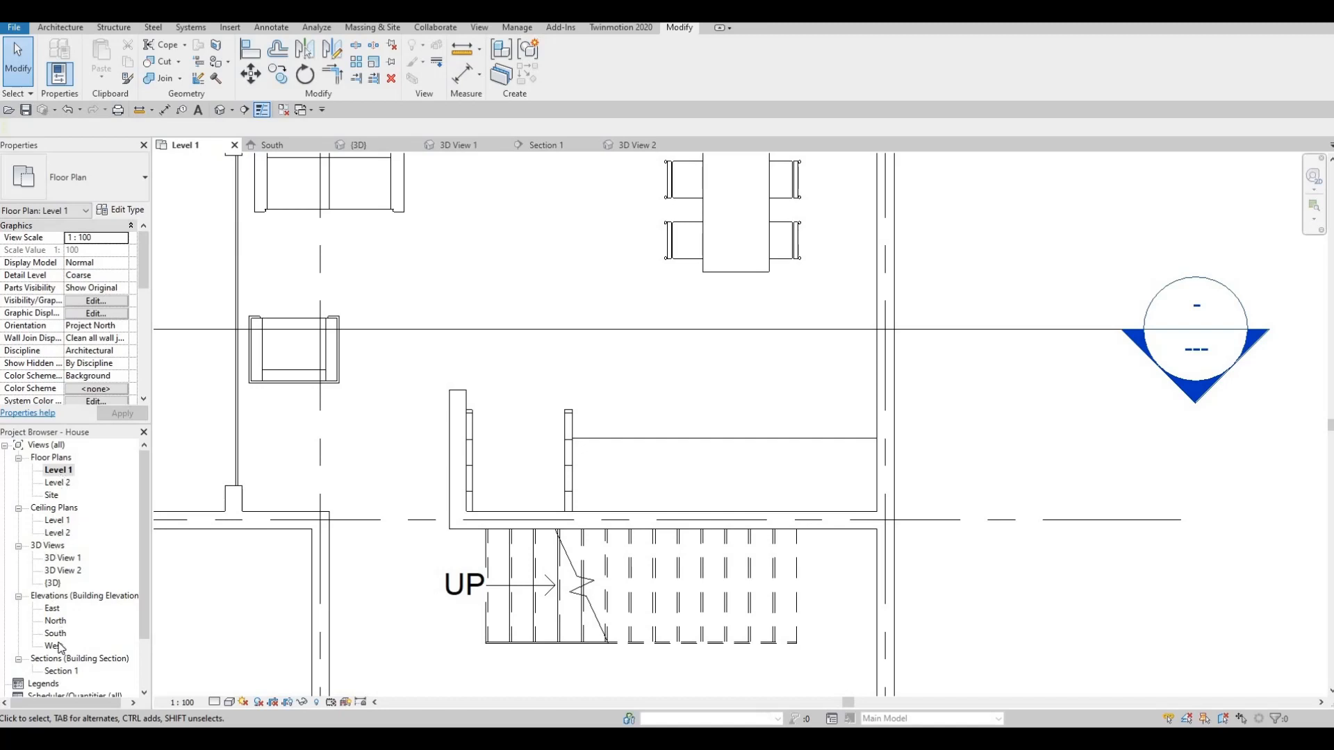
- In the Section 1 view, create a new in-place component in the Generic Models category
{"action": "double_click", "coordinate": [63, 671]}
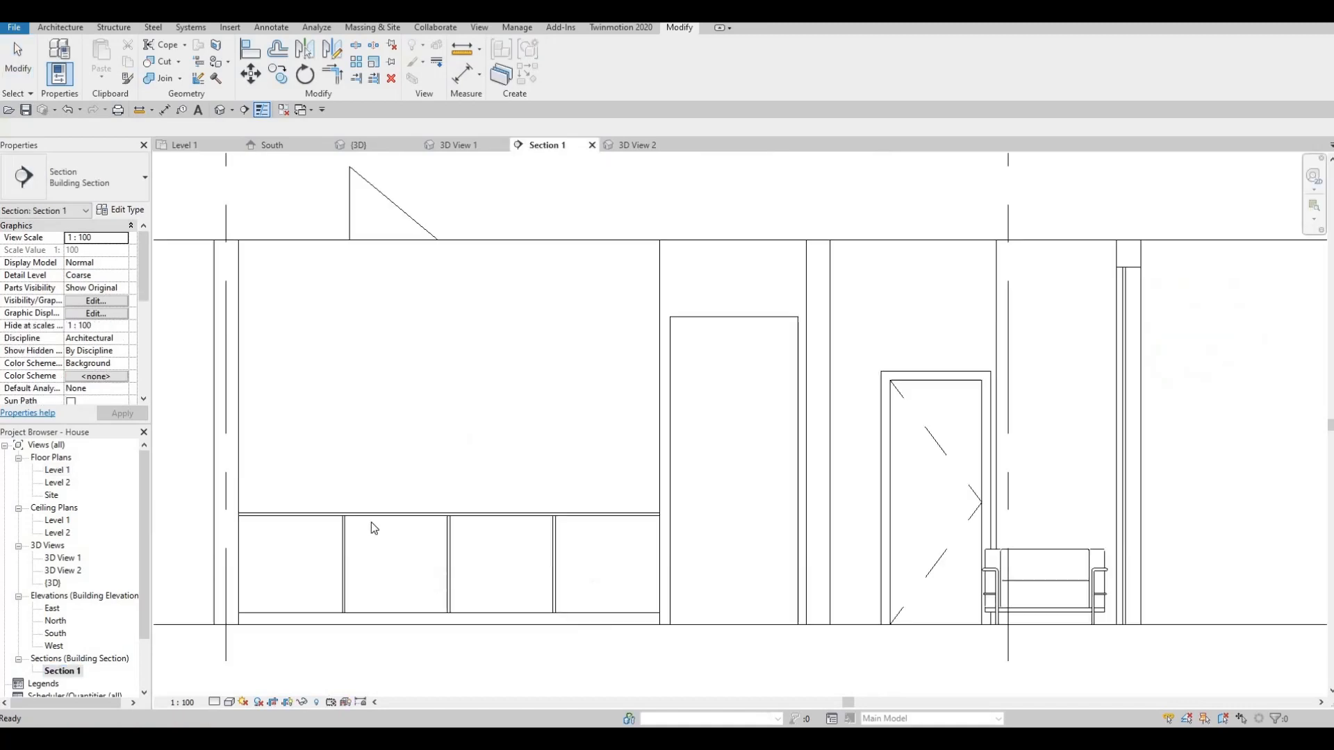
{"action": "scroll", "coordinate": [369, 520], "scroll_direction": "down", "scroll_amount": 2}
{"action": "middle_click_drag", "start_coordinate": [512, 524], "coordinate": [626, 514]}
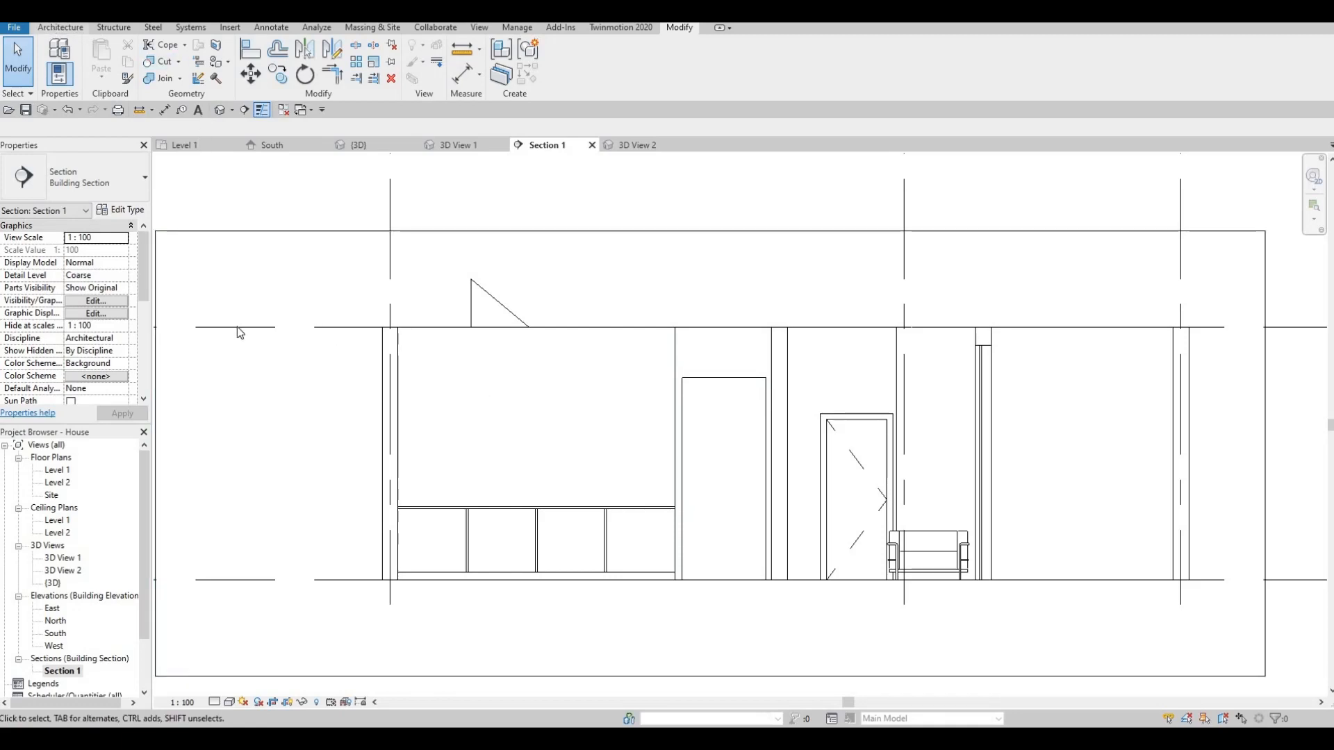
{"action": "left_click", "coordinate": [49, 27]}
{"action": "left_click", "coordinate": [163, 76]}
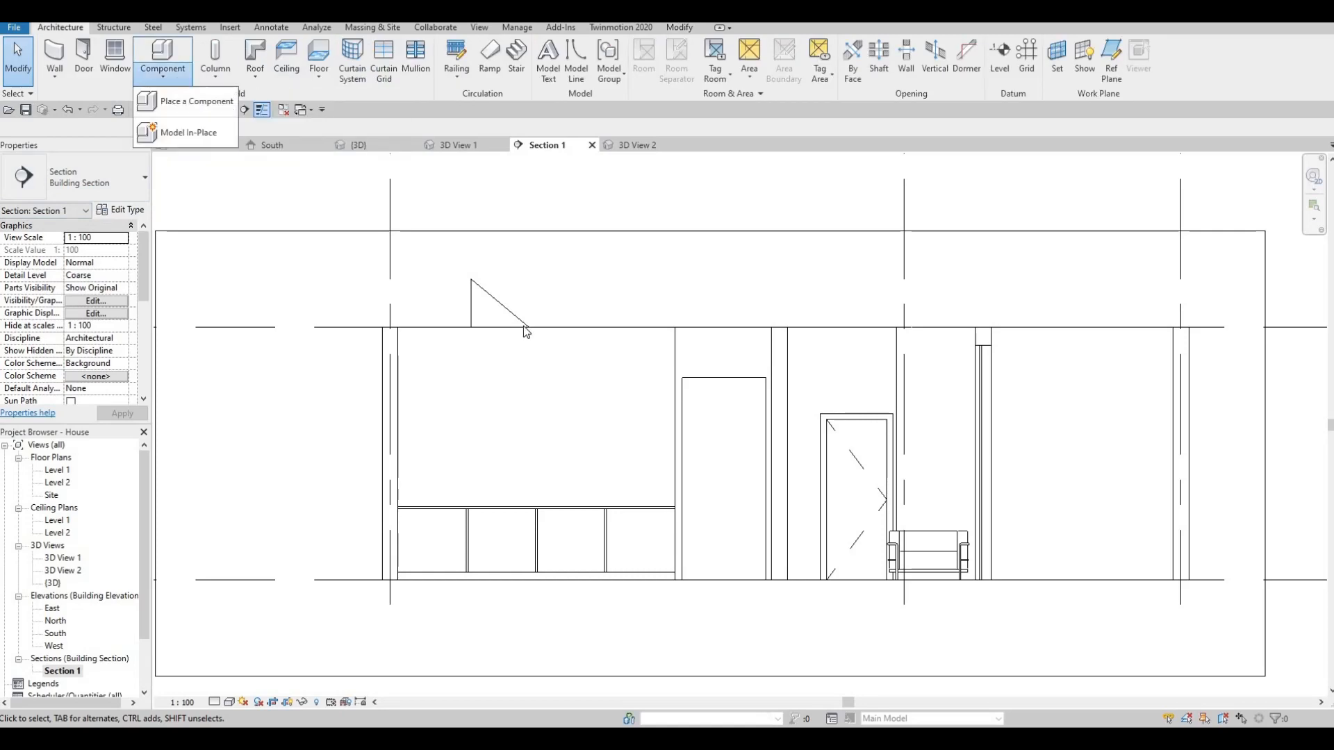
{"action": "left_click", "coordinate": [185, 132]}
{"action": "scroll", "coordinate": [643, 334], "scroll_direction": "down", "scroll_amount": 3}
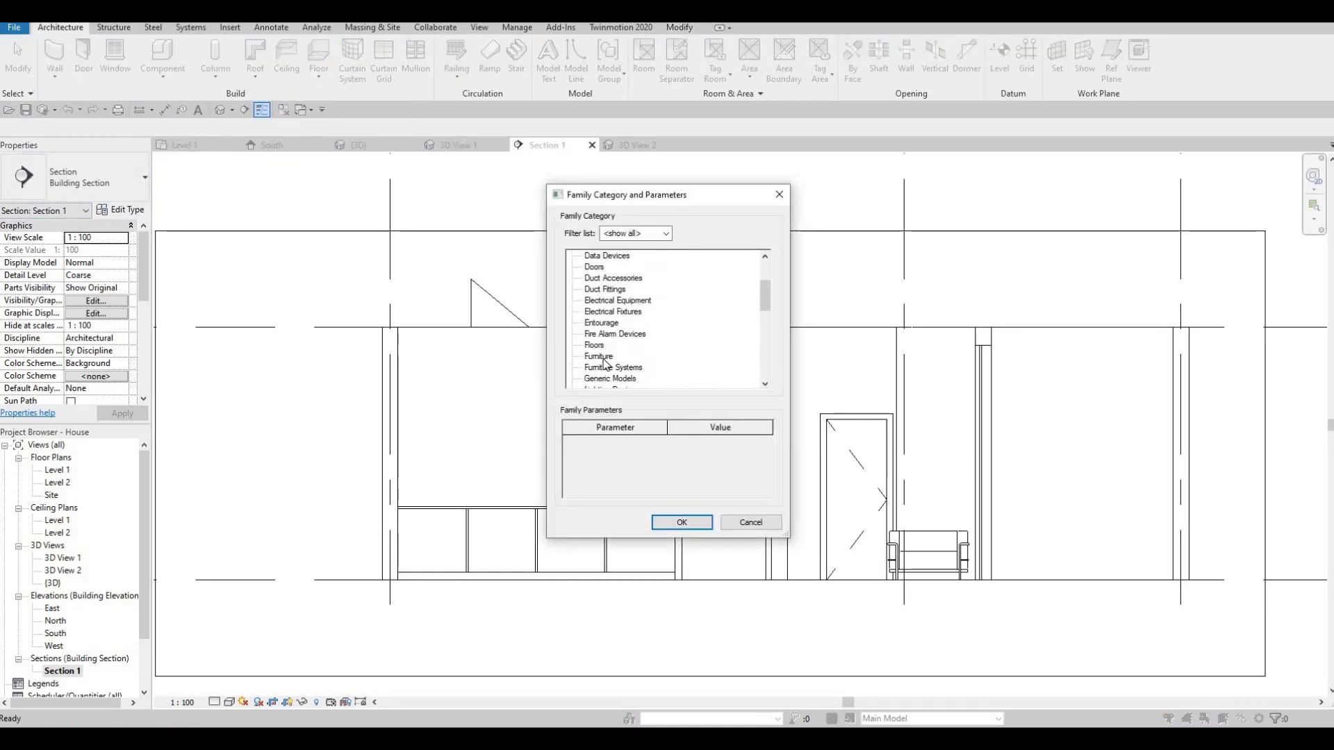
{"action": "left_click", "coordinate": [611, 356]}
{"action": "left_click", "coordinate": [681, 523]}
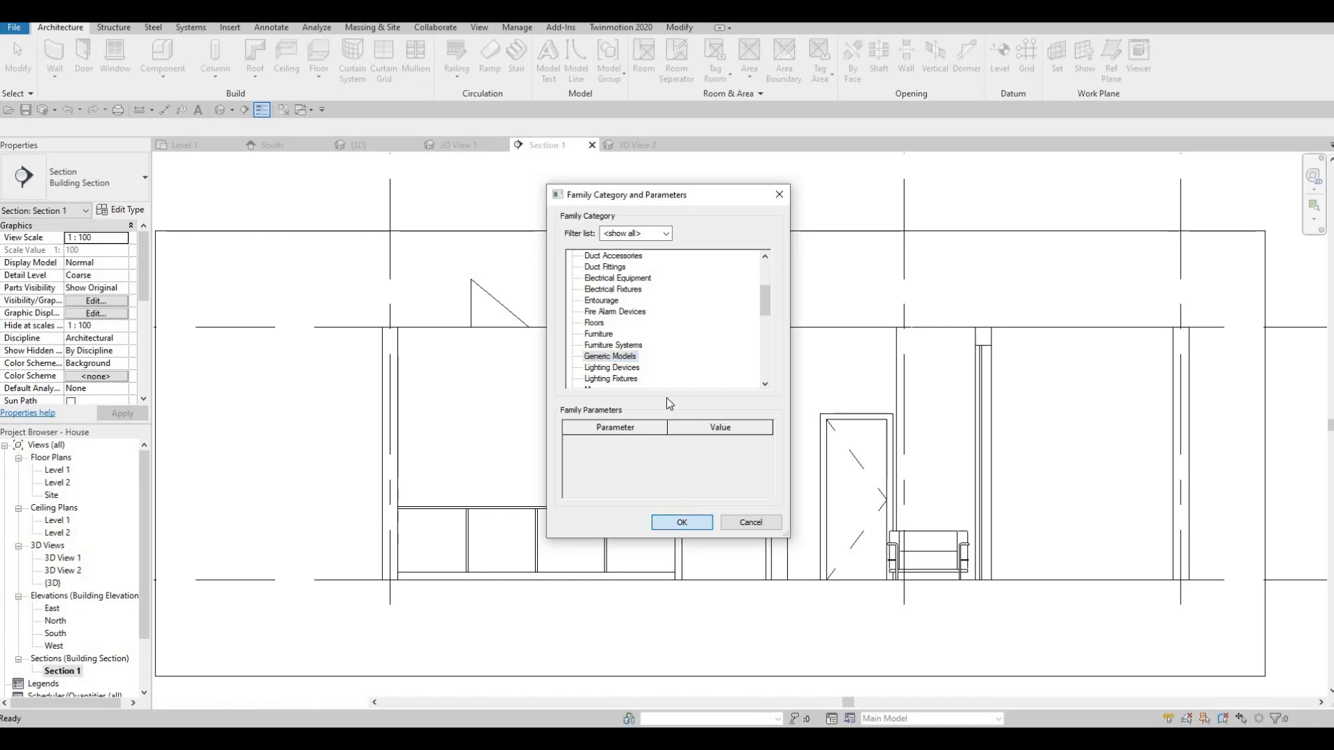
{"action": "key", "text": "Return"}
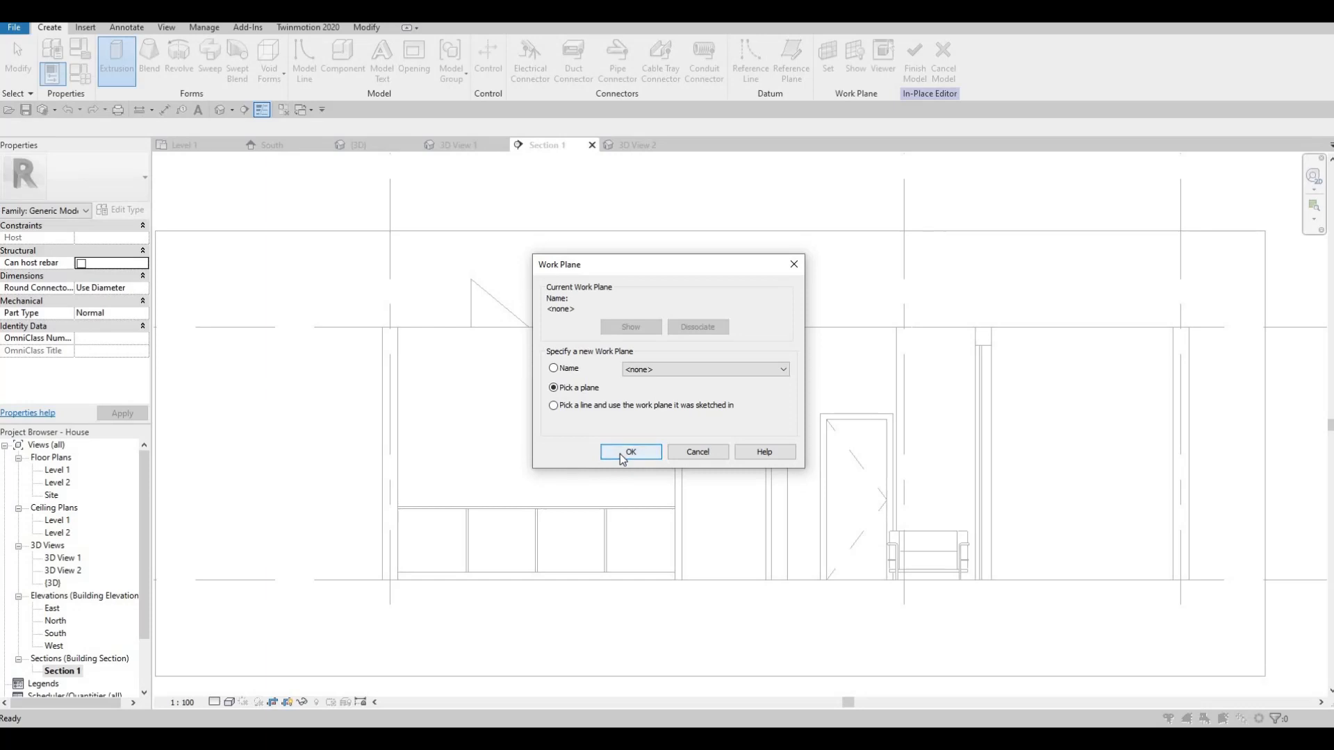
- Start an extrusion on the back wall's face and sketch a rectangle about 3500 mm wide above the countertop, spanning from side wall to frame
{"action": "key", "text": "Return"}
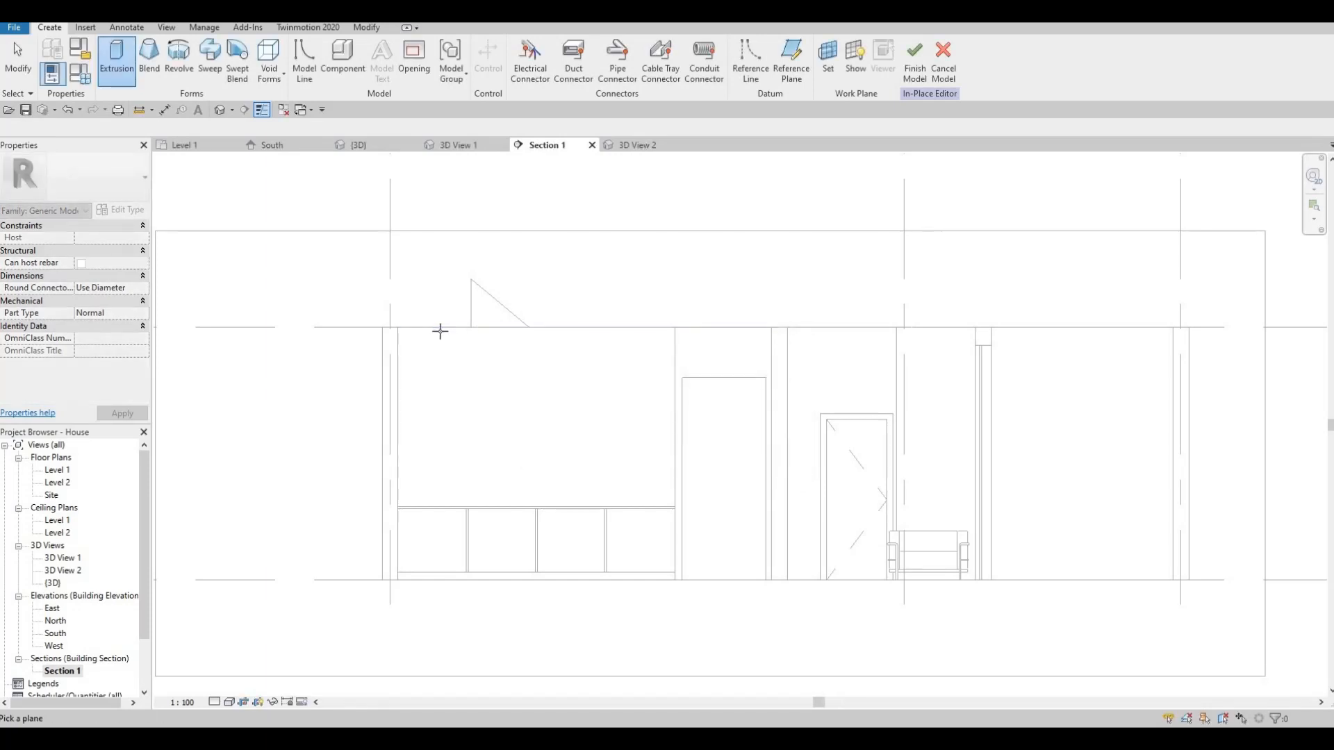
{"action": "left_click", "coordinate": [540, 385]}
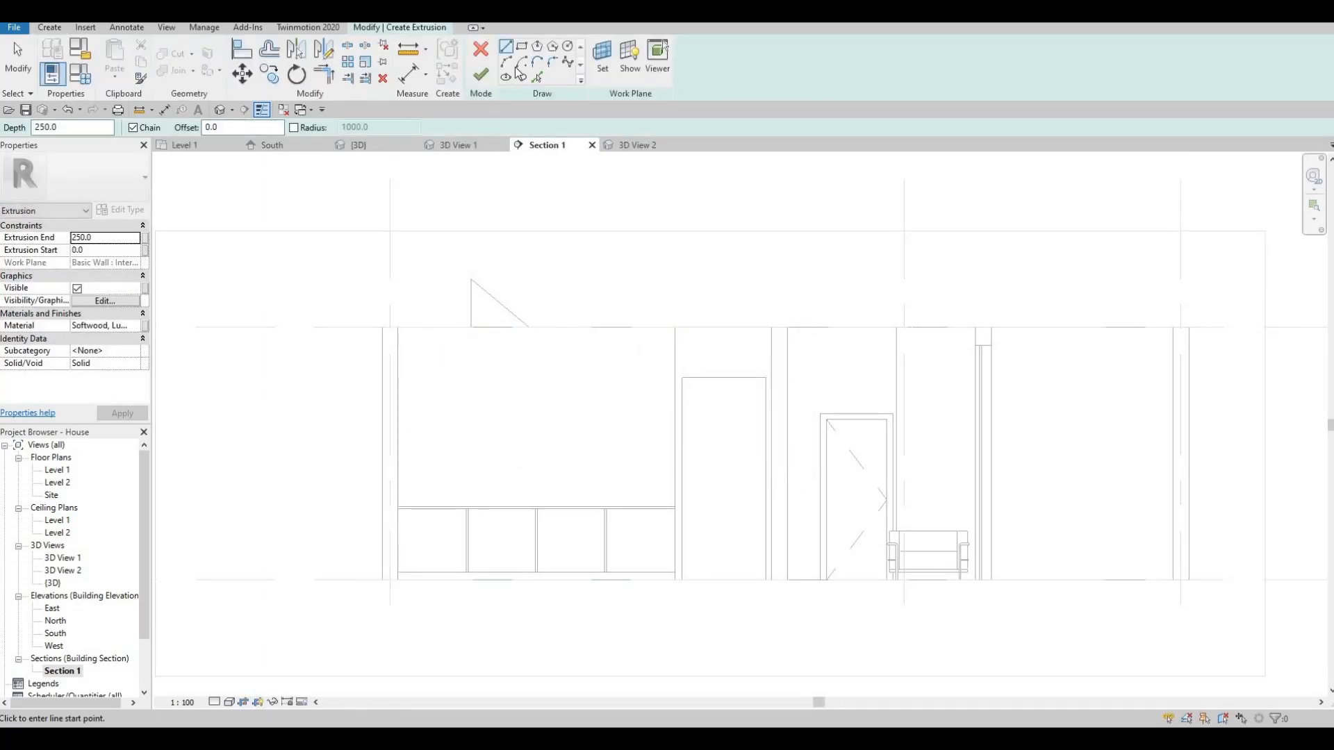
{"action": "left_click", "coordinate": [522, 47]}
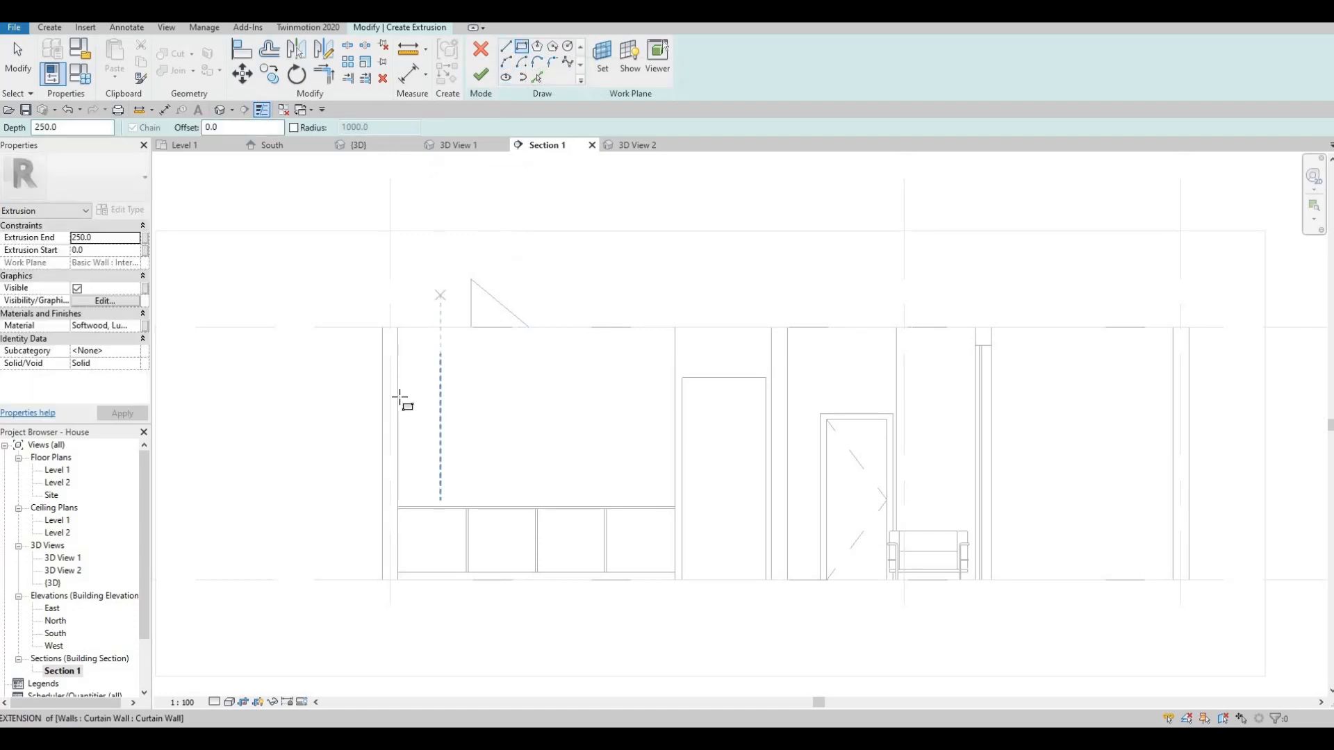
{"action": "left_click", "coordinate": [397, 398]}
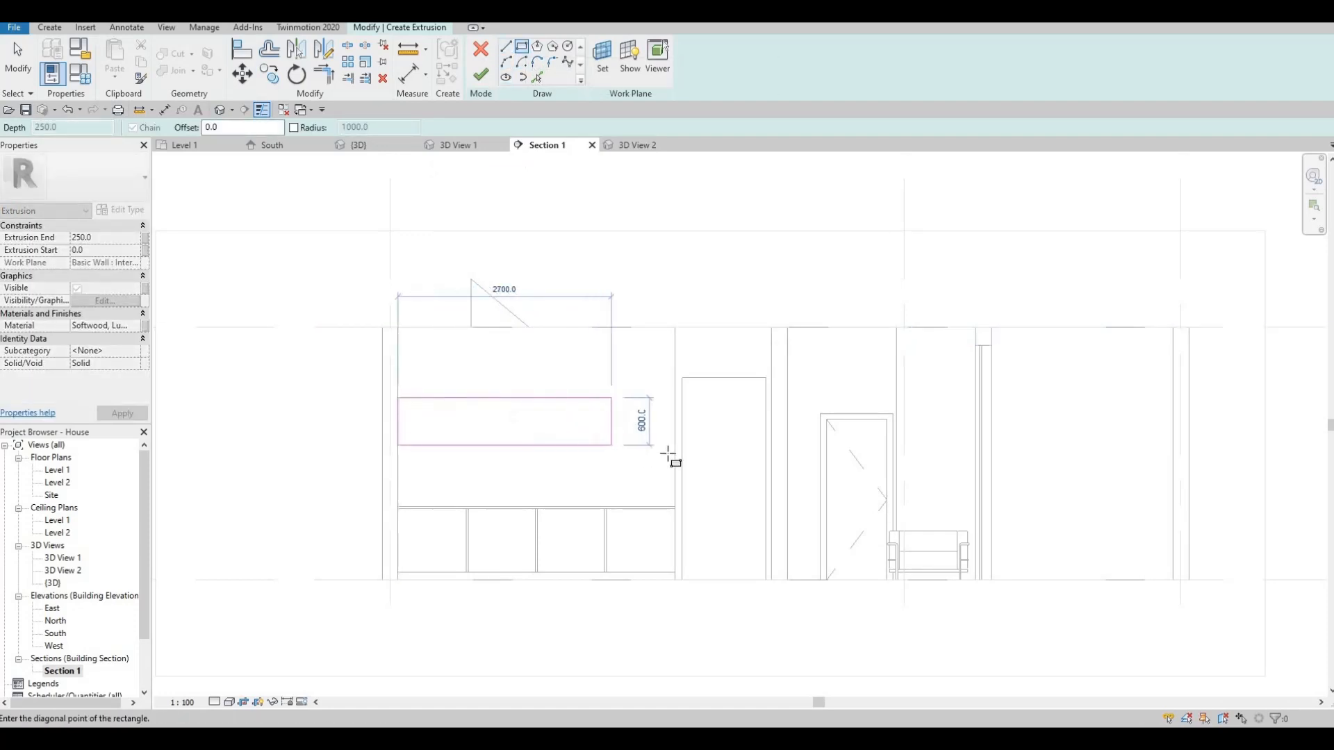
{"action": "left_click", "coordinate": [589, 421]}
{"action": "key", "text": "Escape"}
{"action": "key", "text": "Escape"}
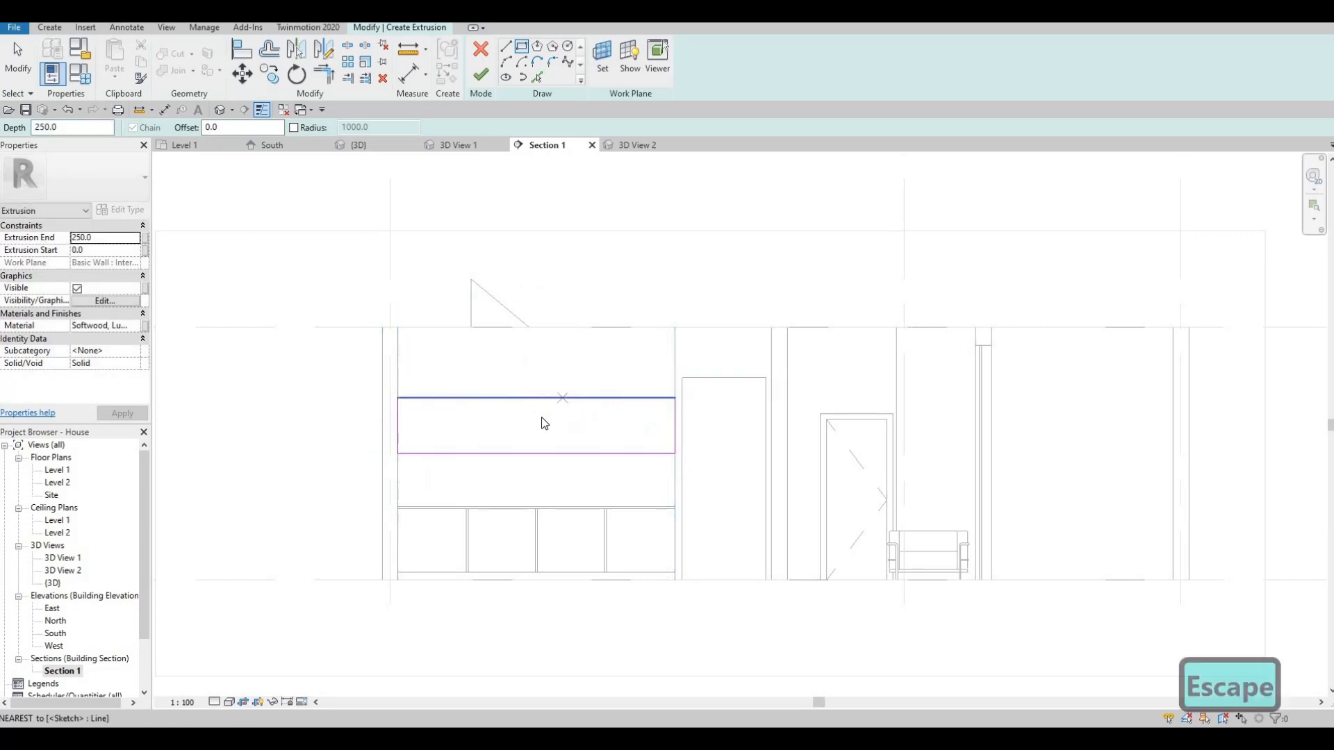
- Align the rectangle's top edge with the top of the adjacent frame opening
{"action": "key", "text": "a"}
{"action": "key", "text": "l"}
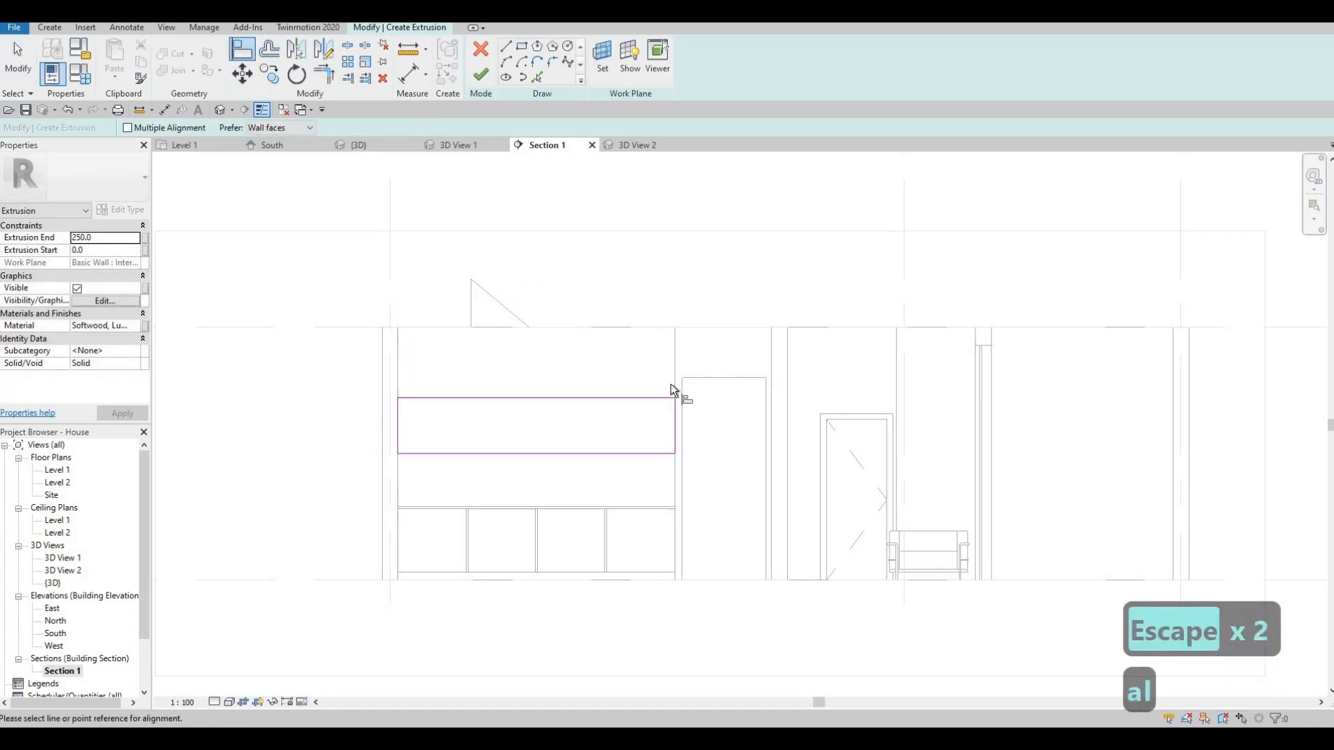
{"action": "left_click", "coordinate": [675, 380]}
{"action": "left_click", "coordinate": [615, 398]}
{"action": "key", "text": "Escape"}
{"action": "key", "text": "Escape"}
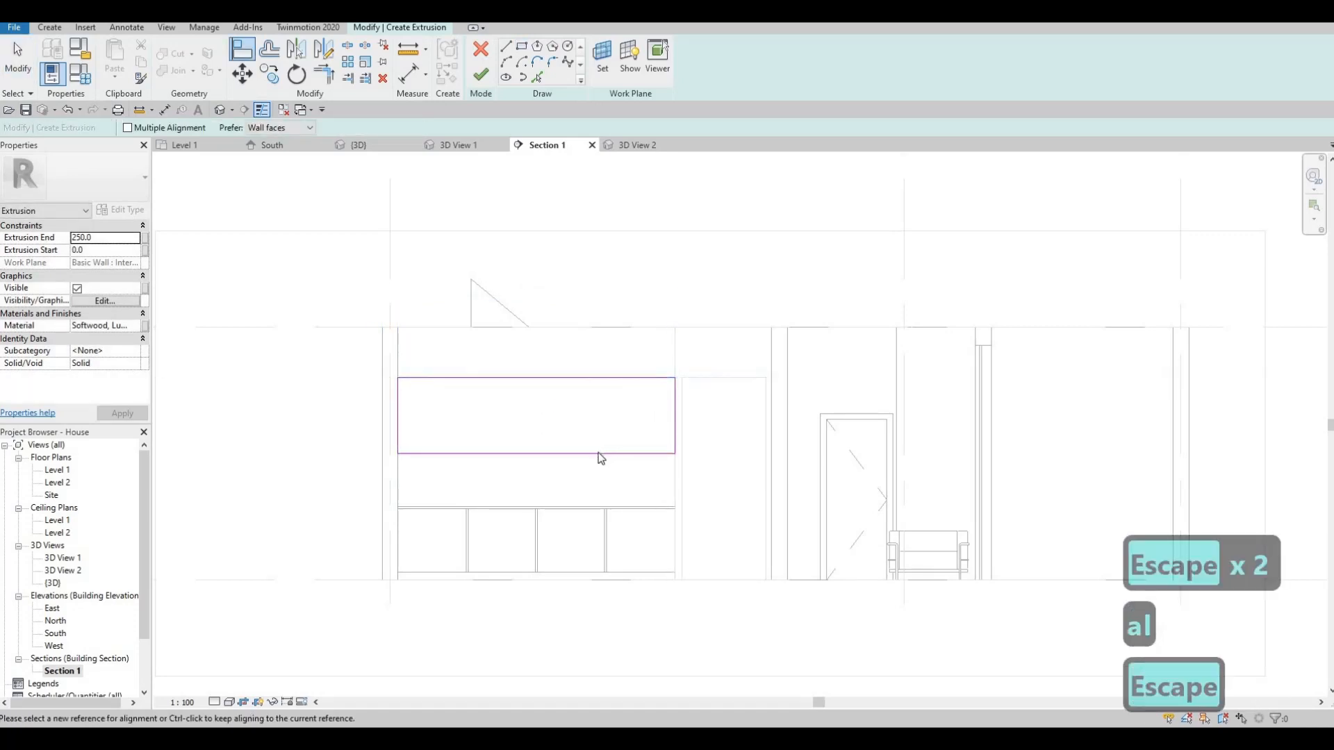
- Set the rectangle's bottom edge 1800 mm above the floor line and finish the extrusion sketch
{"action": "left_click", "coordinate": [576, 455]}
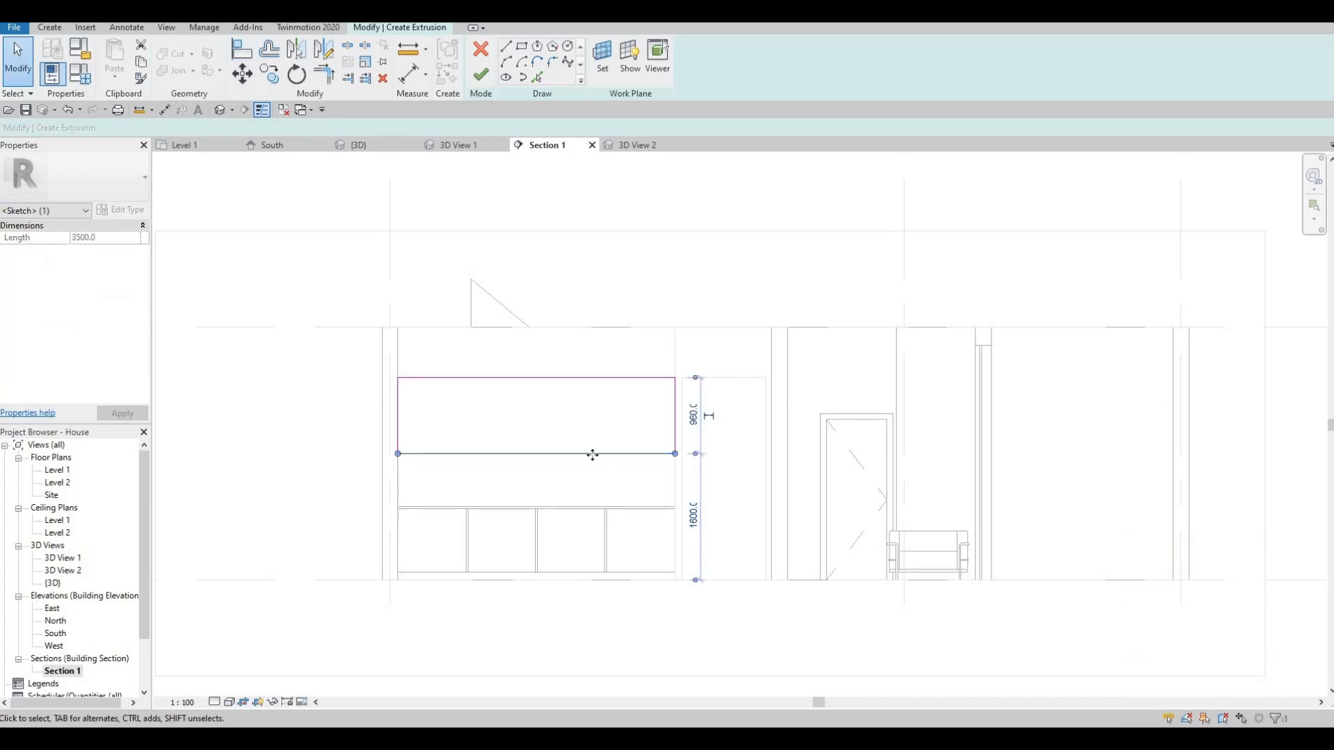
{"action": "key", "text": "Up"}
{"action": "key", "text": "Up"}
{"action": "key", "text": "Up"}
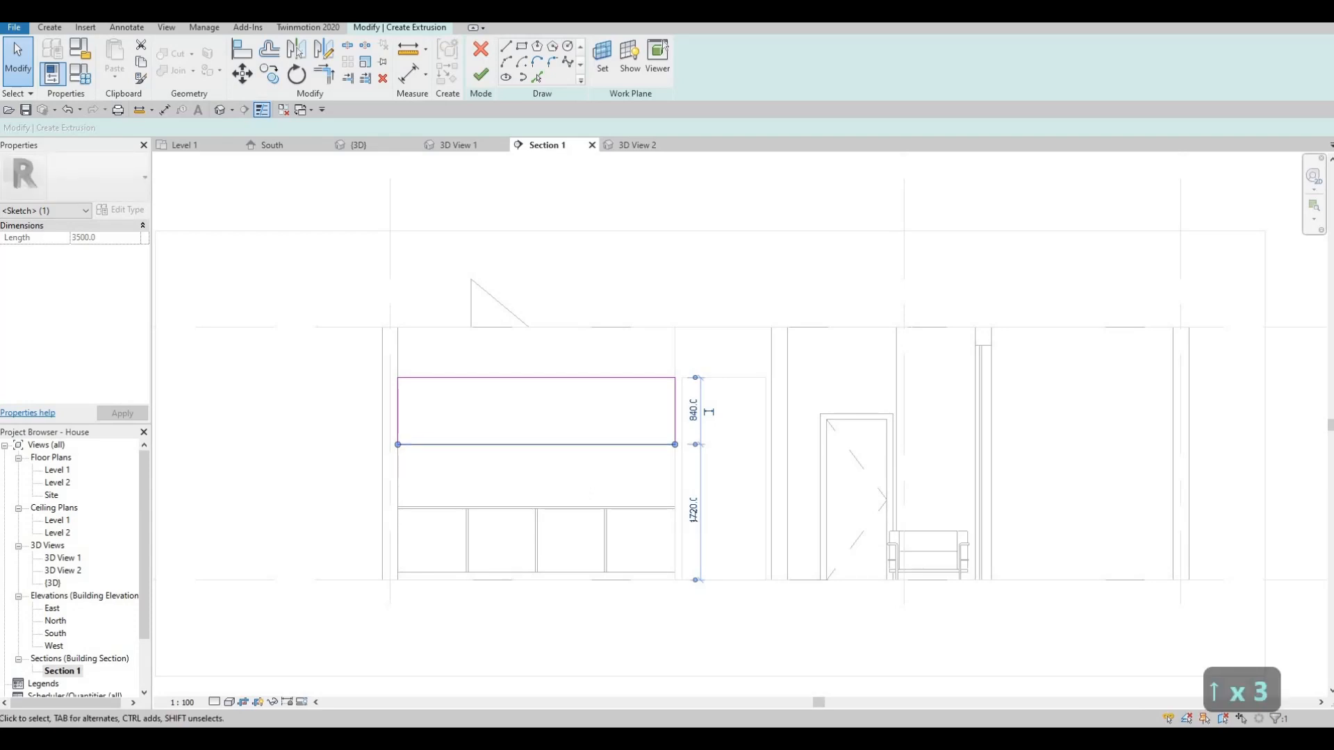
{"action": "left_click", "coordinate": [693, 510]}
{"action": "type", "text": "180"}
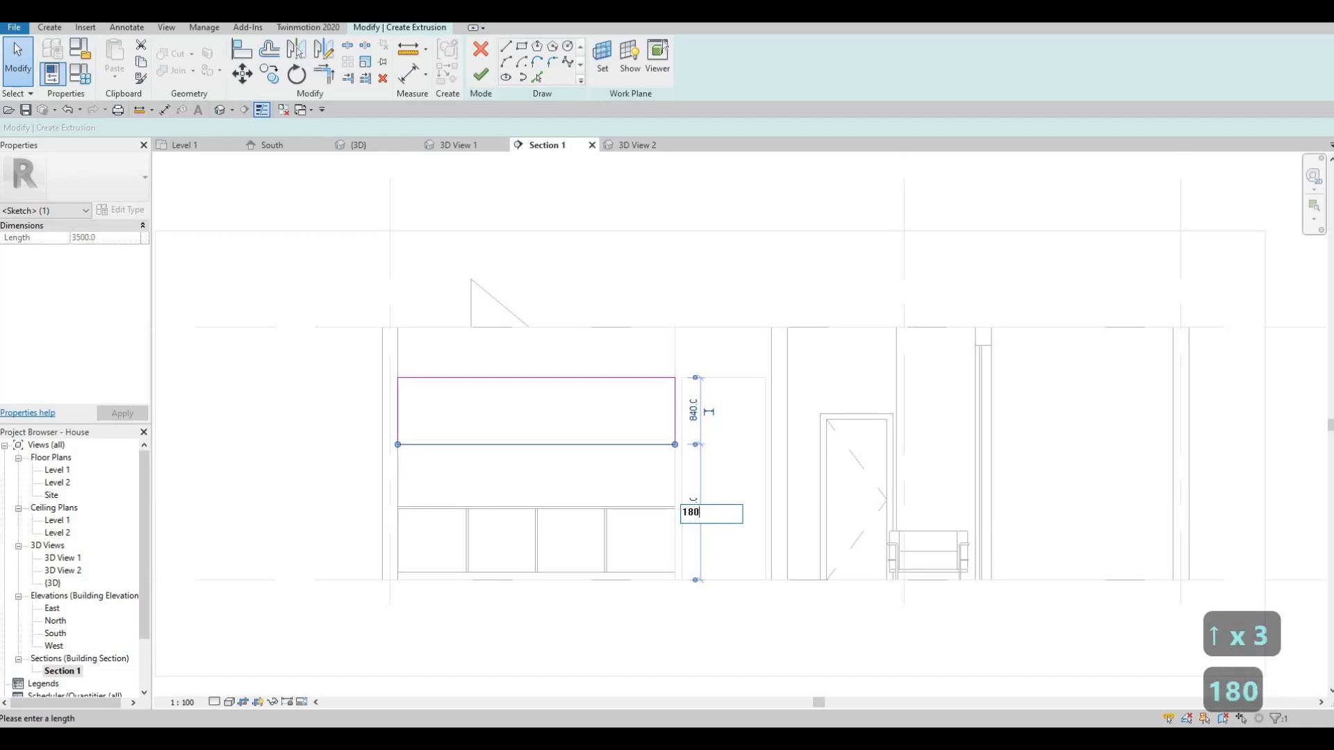
{"action": "type", "text": "0"}
{"action": "key", "text": "Return"}
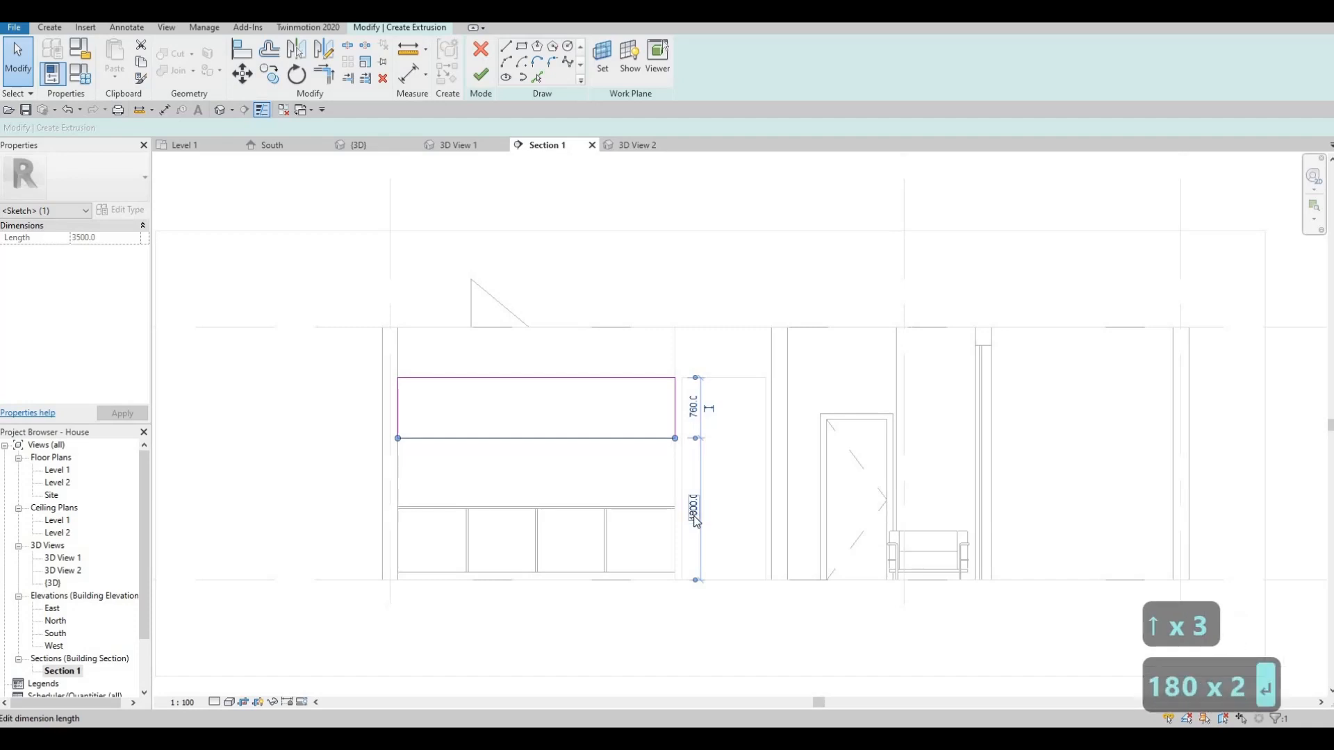
{"action": "left_click", "coordinate": [704, 422]}
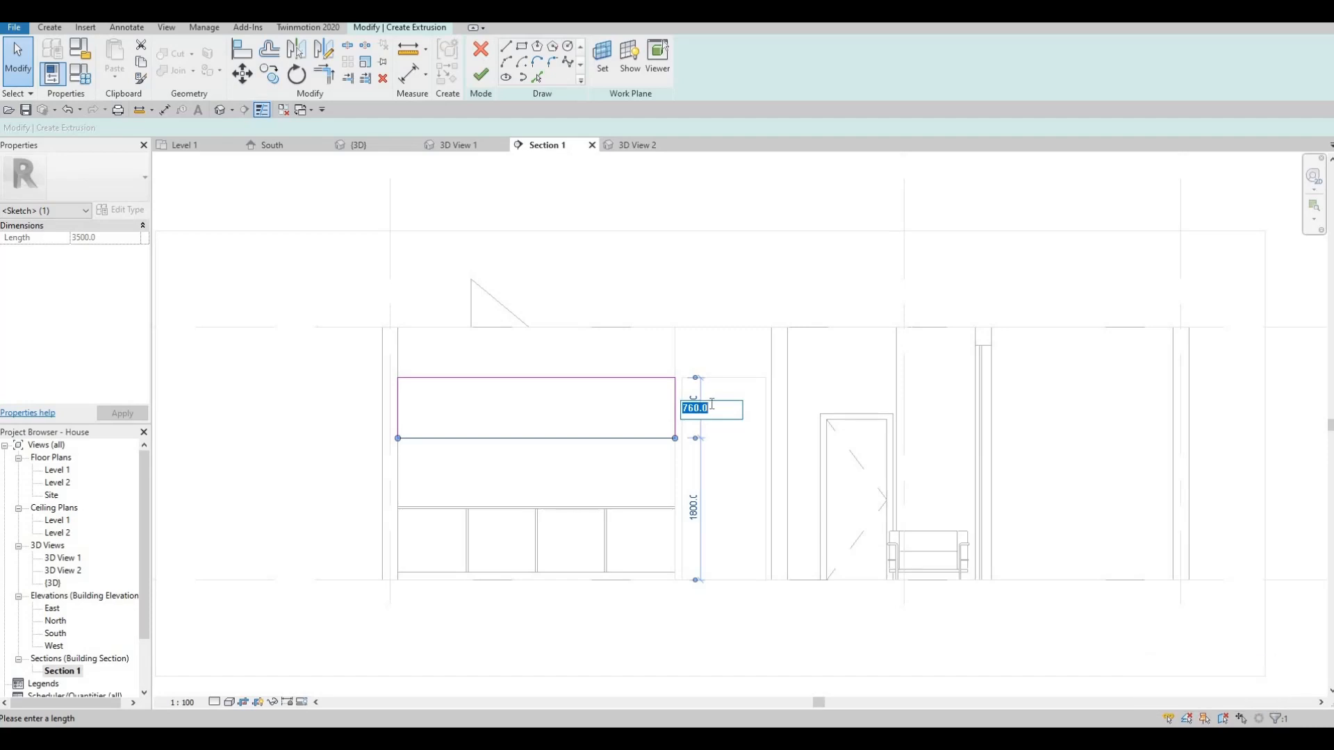
{"action": "key", "text": "Escape"}
{"action": "key", "text": "Escape"}
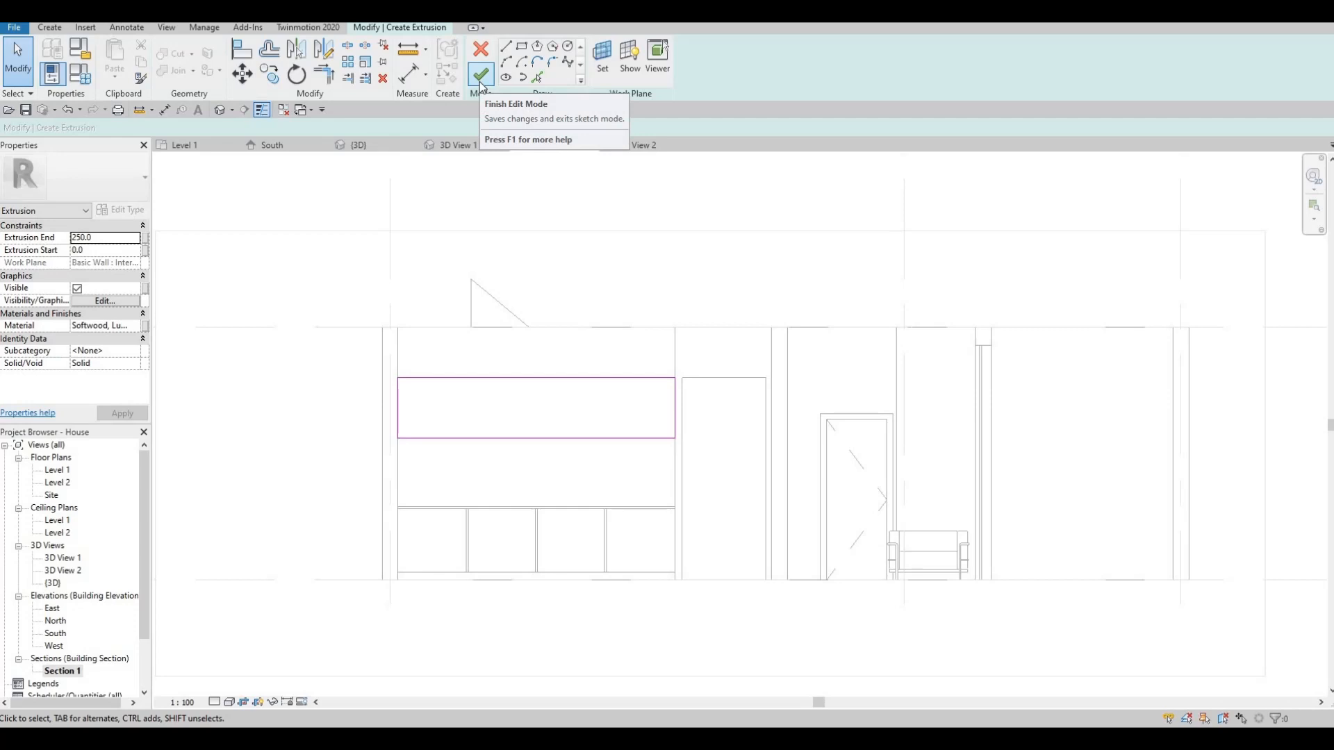
{"action": "left_click", "coordinate": [481, 82]}
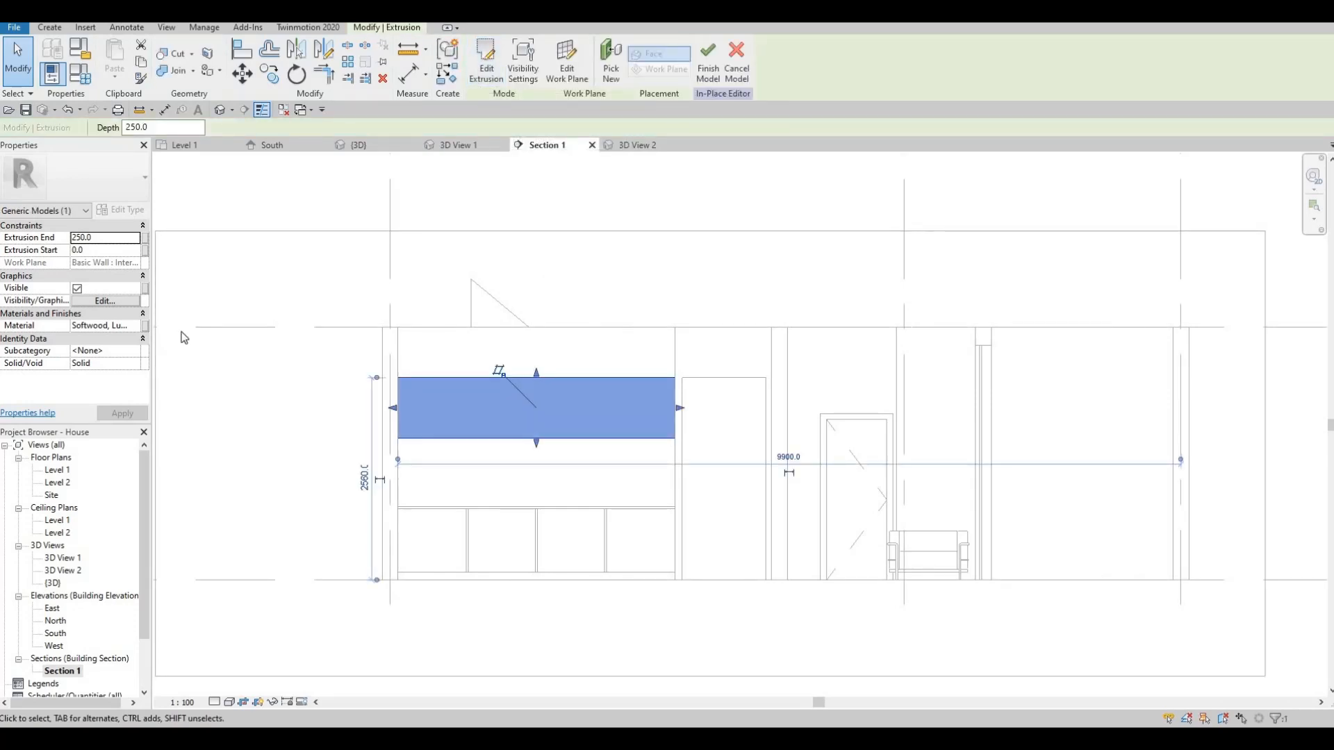
- Assign the Plastic material to the upper cabinet extrusion and finish the in-place model
{"action": "left_click", "coordinate": [135, 326]}
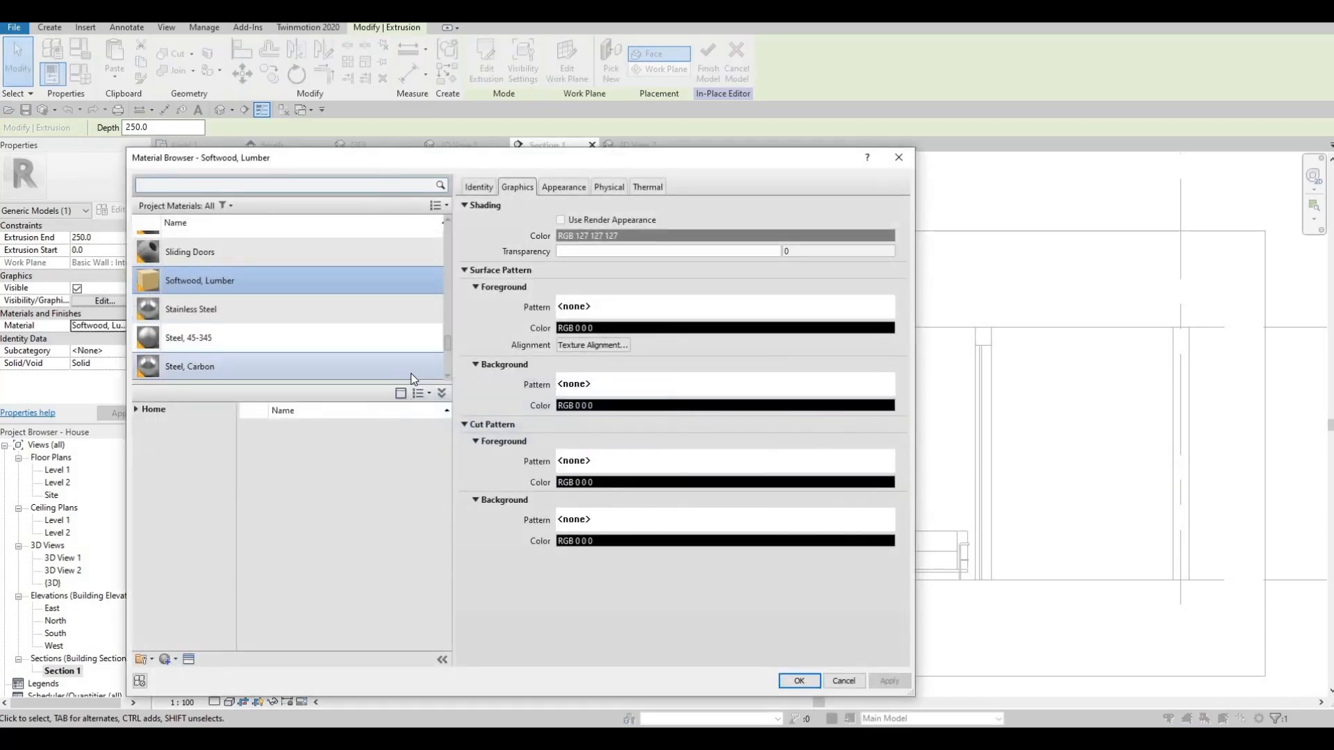
{"action": "scroll", "coordinate": [411, 373], "scroll_direction": "up", "scroll_amount": 5}
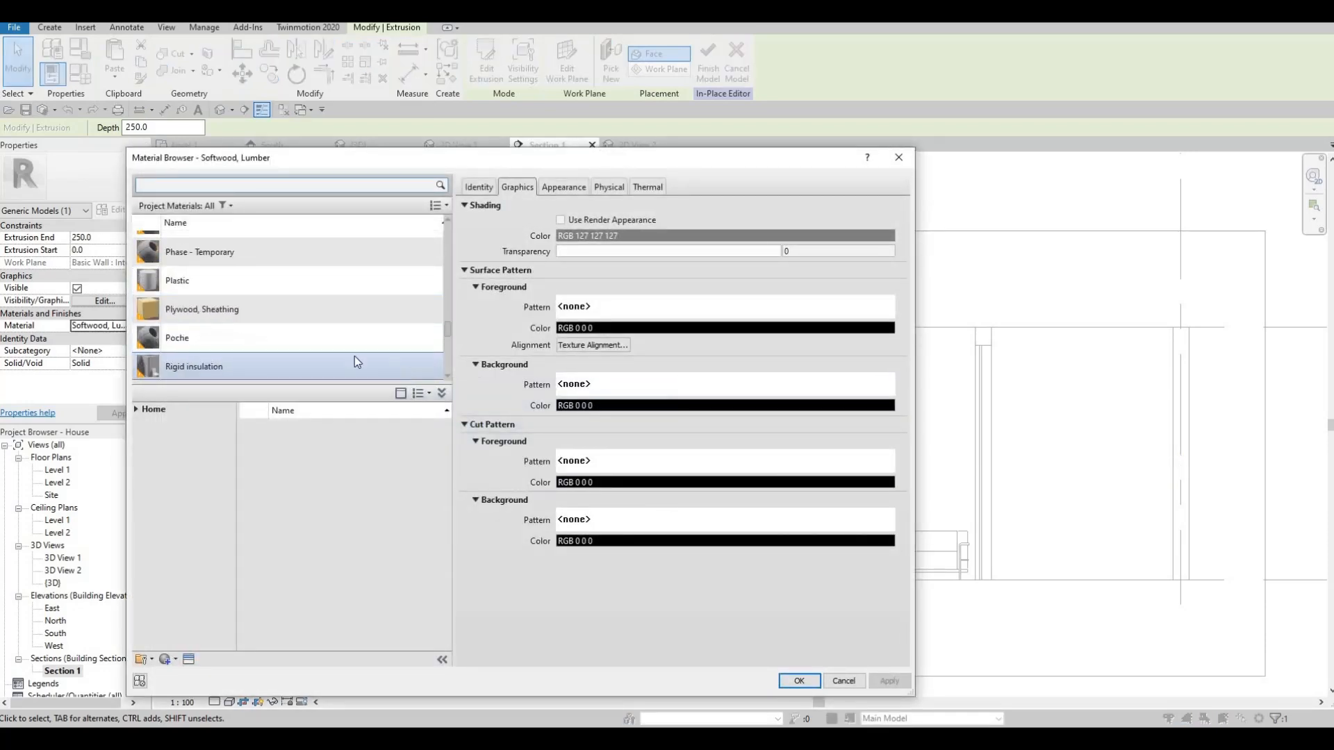
{"action": "left_click", "coordinate": [217, 279]}
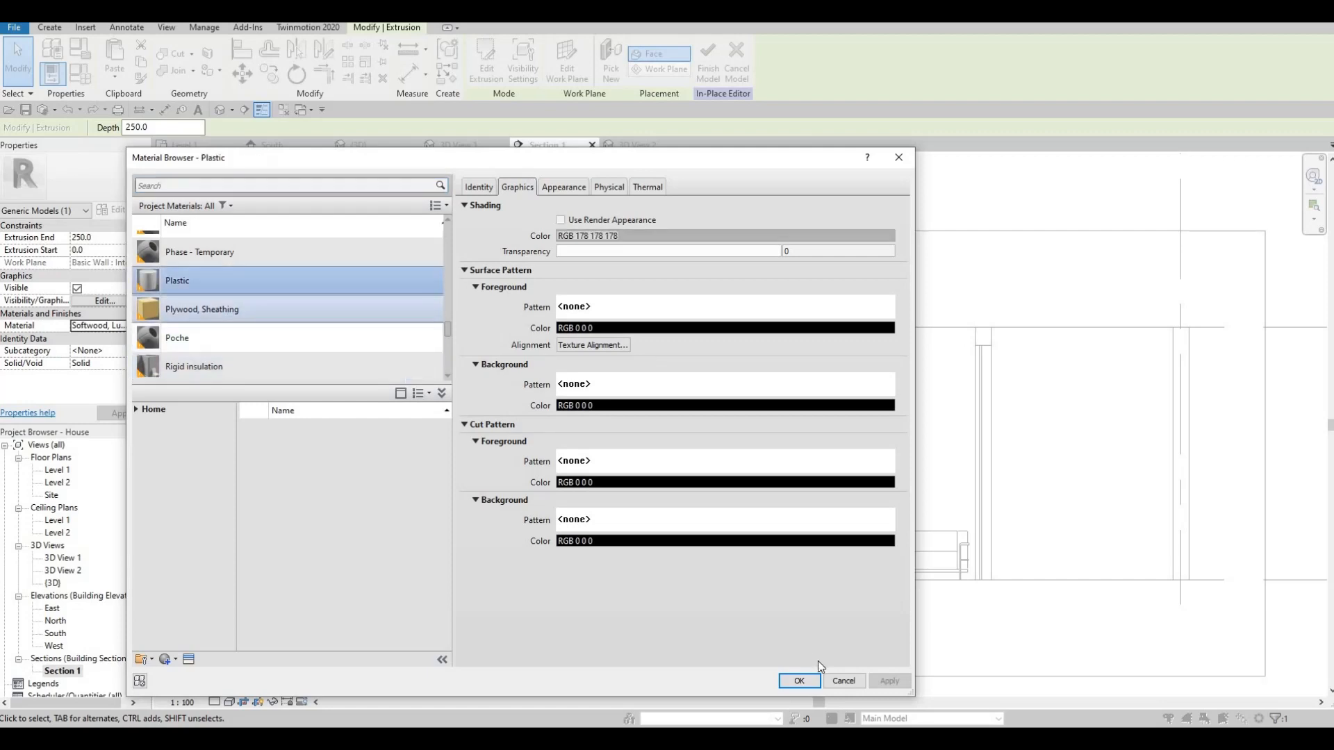
{"action": "key", "text": "Return"}
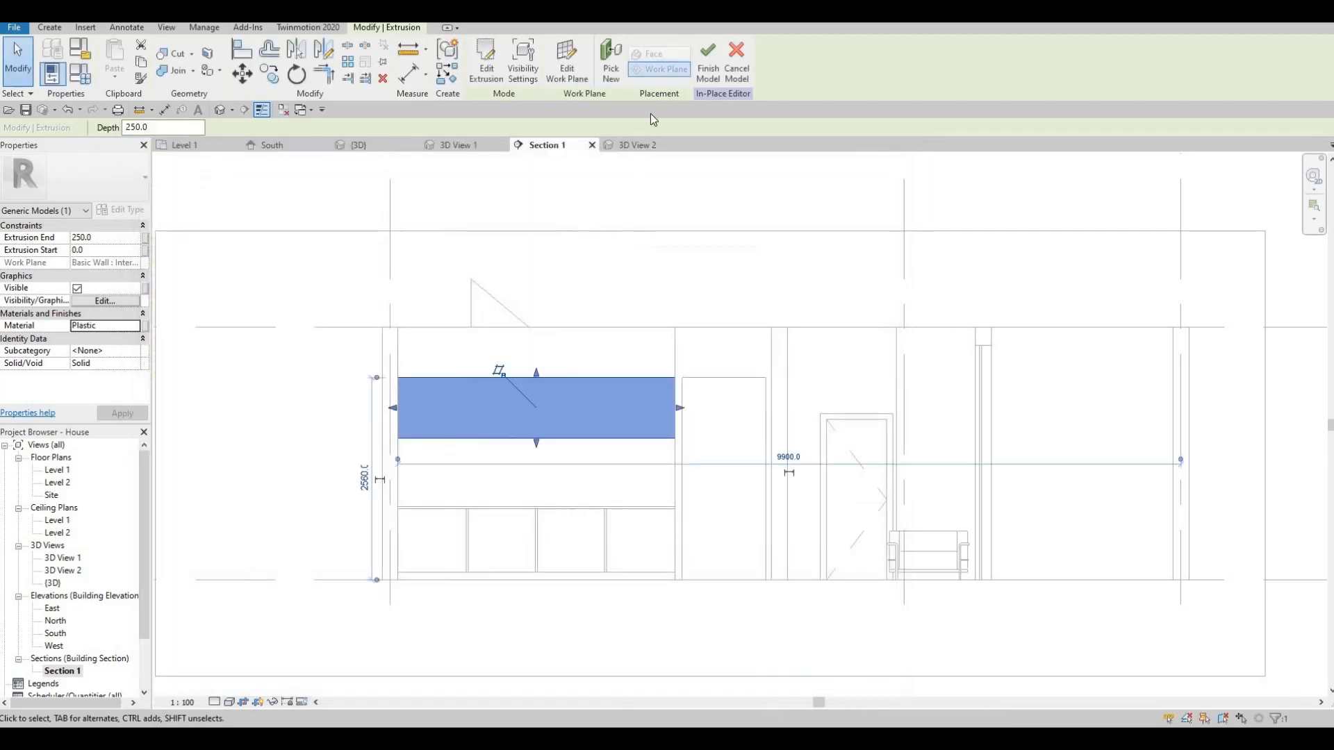
{"action": "left_click", "coordinate": [707, 62]}
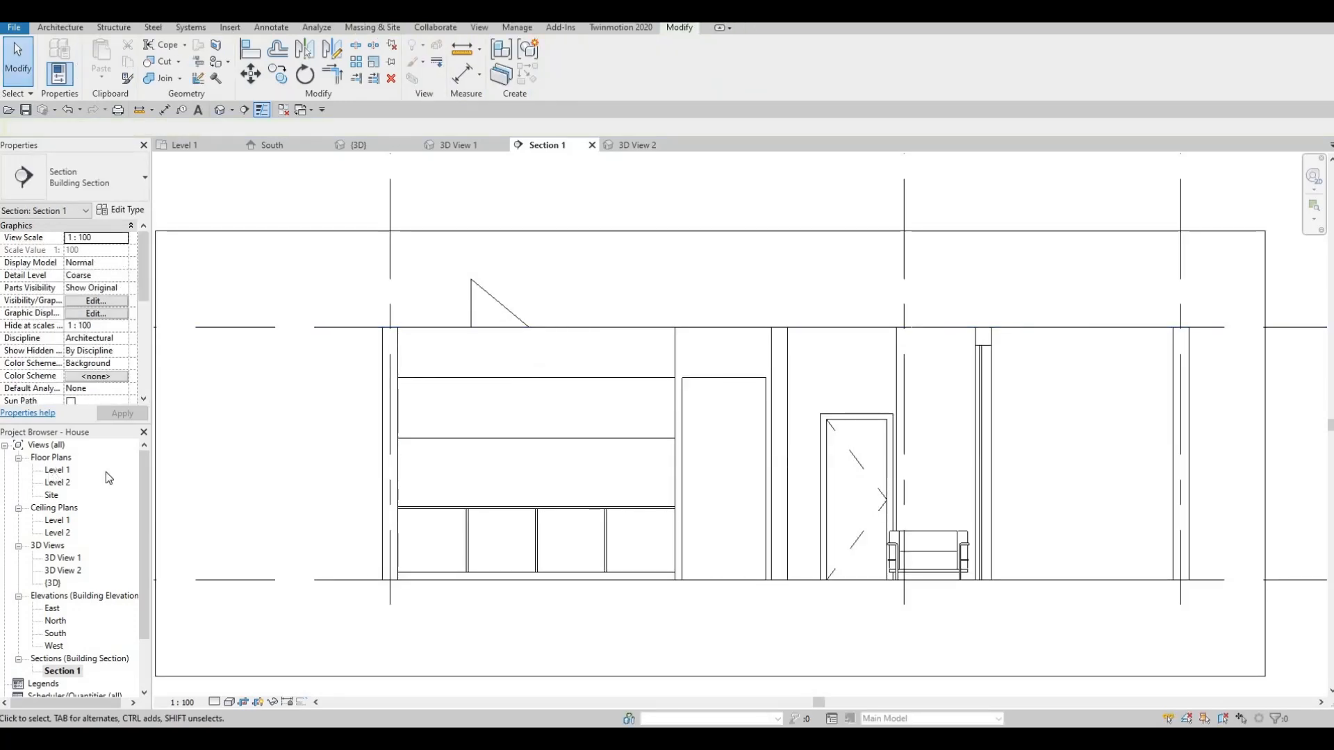
- In the Level 1 floor plan, stretch the upper cabinet's front edge outward, stopping short of the base countertop's front edge
{"action": "key", "text": "ctrl+Tab"}
{"action": "left_click", "coordinate": [723, 495]}
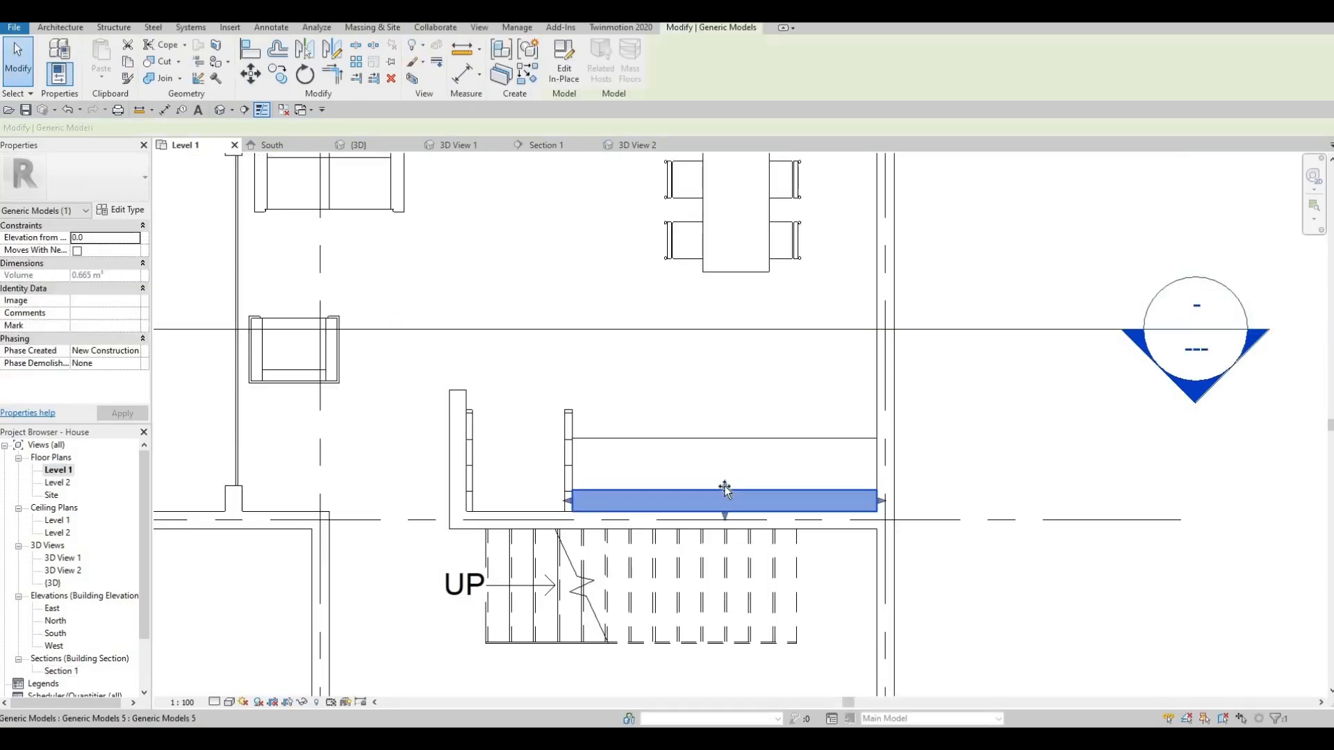
{"action": "left_click_drag", "start_coordinate": [724, 471], "coordinate": [722, 477]}
{"action": "left_click_drag", "start_coordinate": [802, 465], "coordinate": [744, 474]}
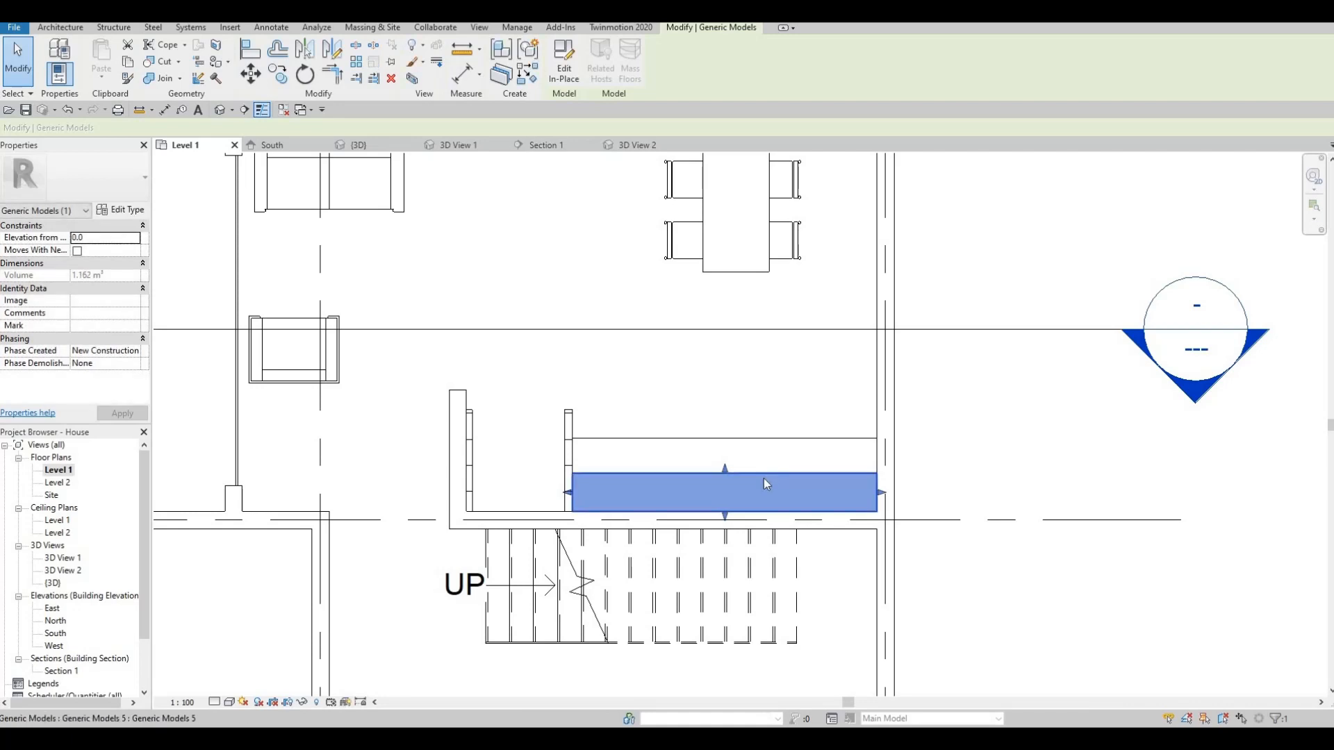
{"action": "key", "text": "Escape"}
{"action": "left_click", "coordinate": [756, 479]}
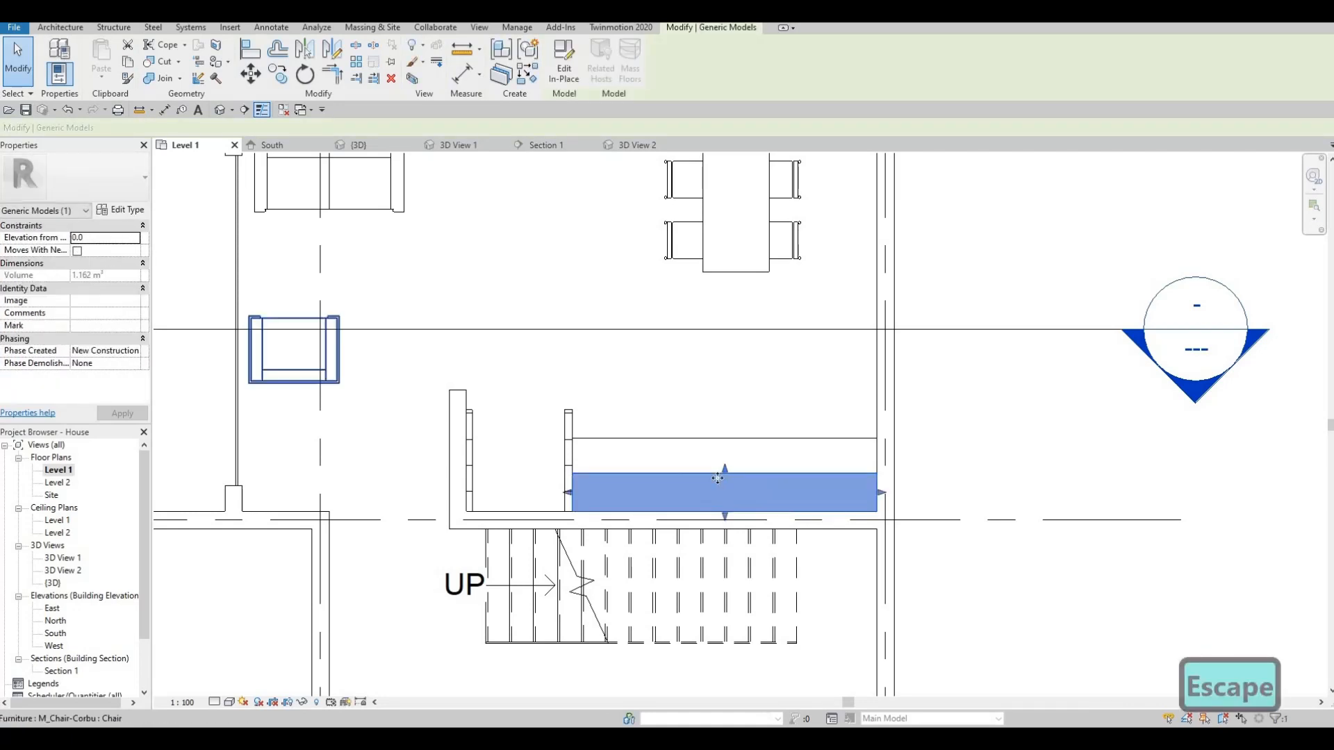
{"action": "mouse_move", "coordinate": [723, 473]}
{"action": "left_mouse_down"}
{"action": "mouse_move", "coordinate": [724, 460]}
{"action": "mouse_move", "coordinate": [763, 478]}
{"action": "mouse_move", "coordinate": [800, 469]}
{"action": "mouse_move", "coordinate": [727, 470]}
{"action": "left_mouse_up"}
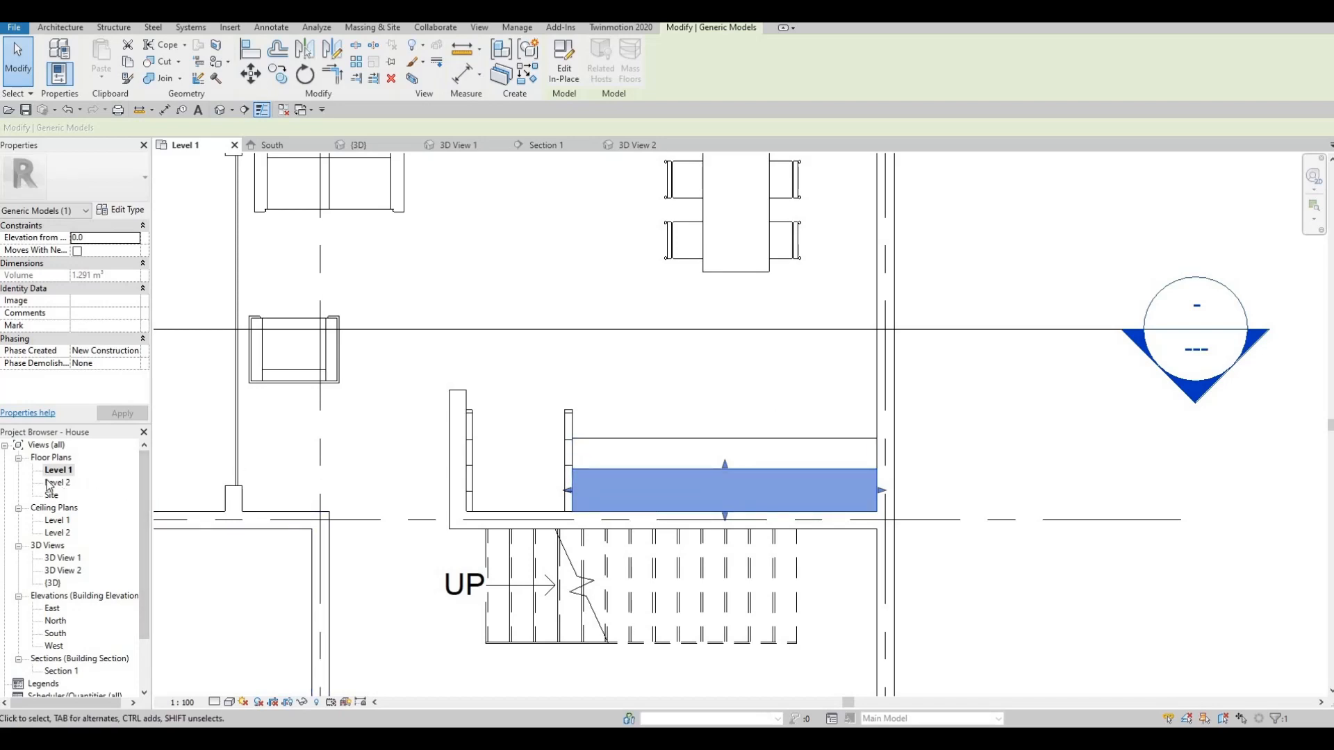
{"action": "left_click_drag", "start_coordinate": [725, 464], "coordinate": [725, 462]}
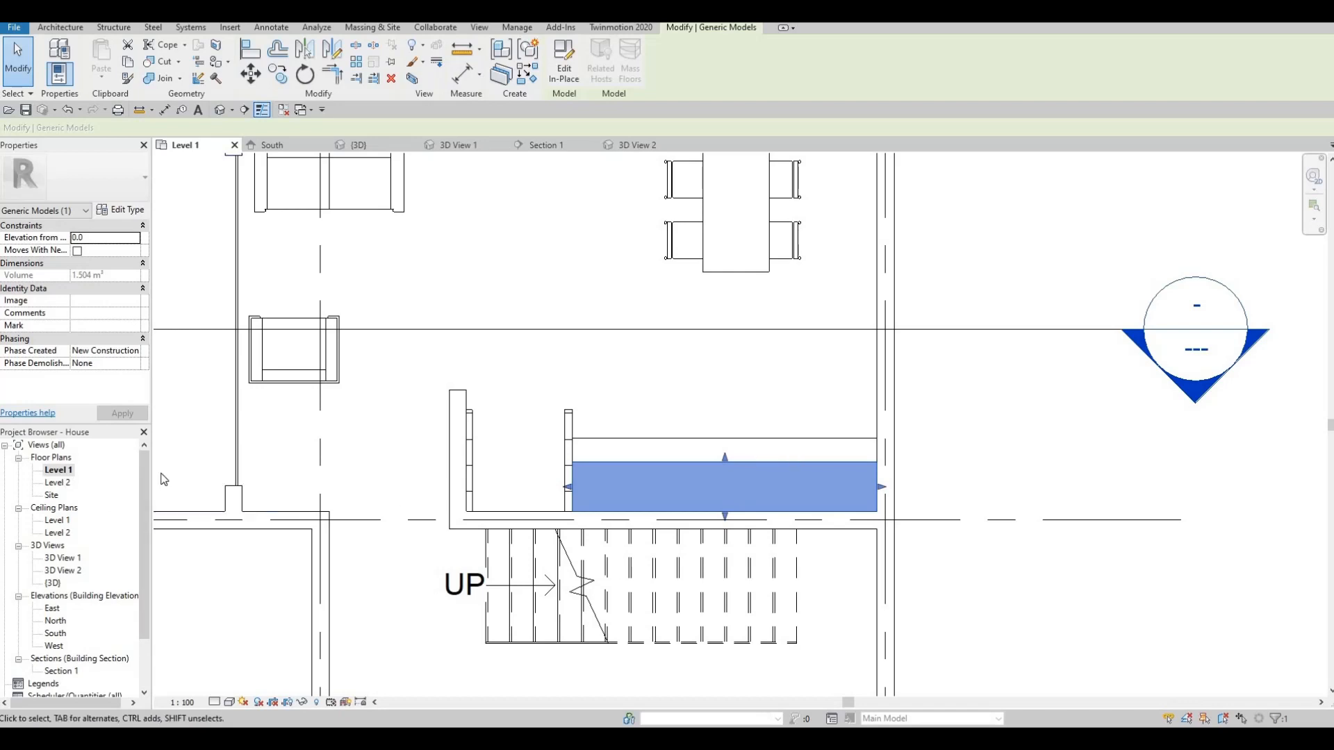
- In the Section 1 view, start a new in-place component in the Generic Models category with the default name
{"action": "double_click", "coordinate": [64, 671]}
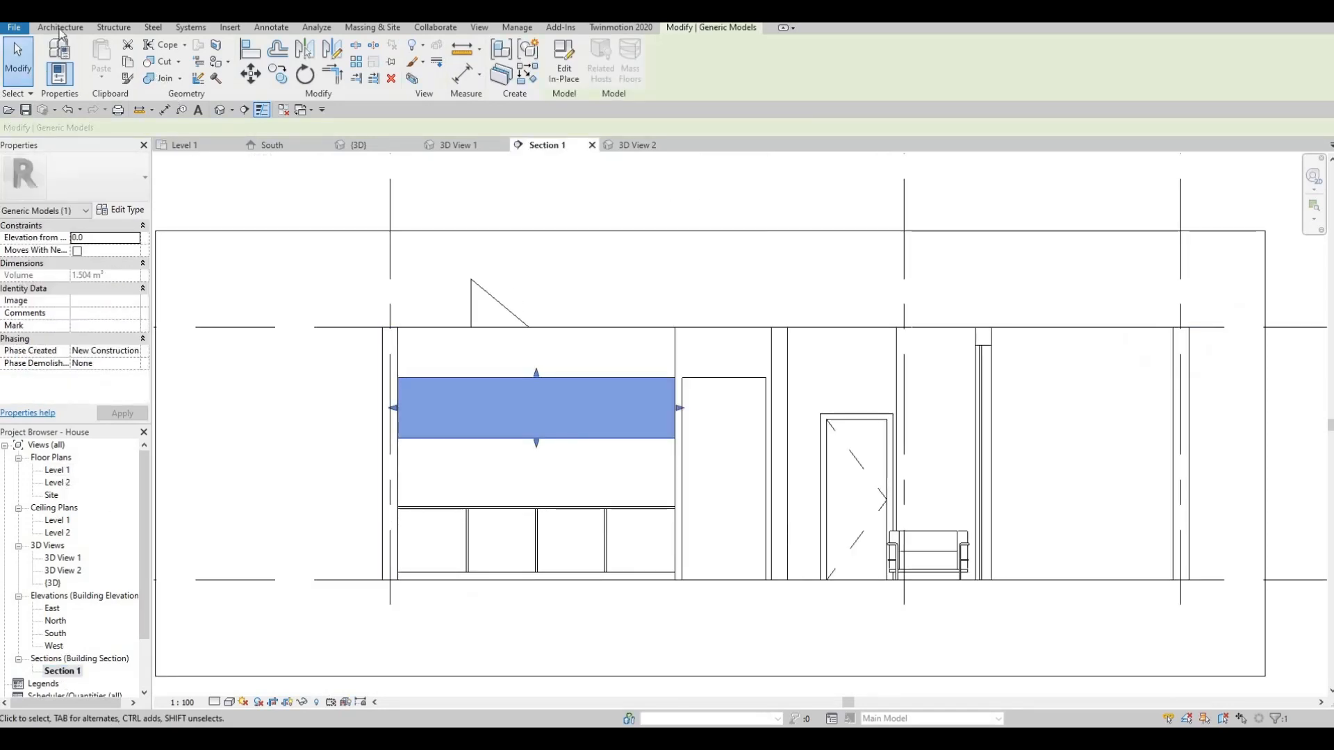
{"action": "left_click", "coordinate": [60, 28]}
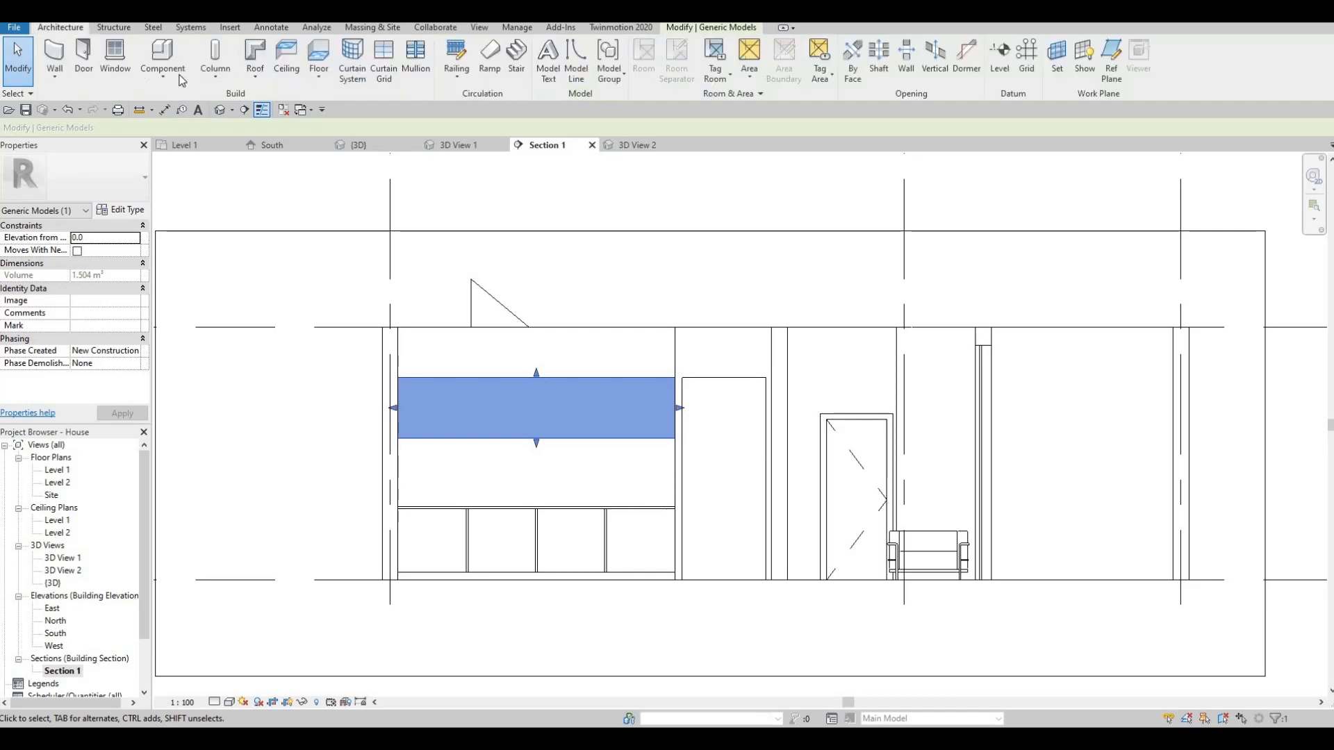
{"action": "left_click", "coordinate": [179, 75]}
{"action": "left_click", "coordinate": [197, 133]}
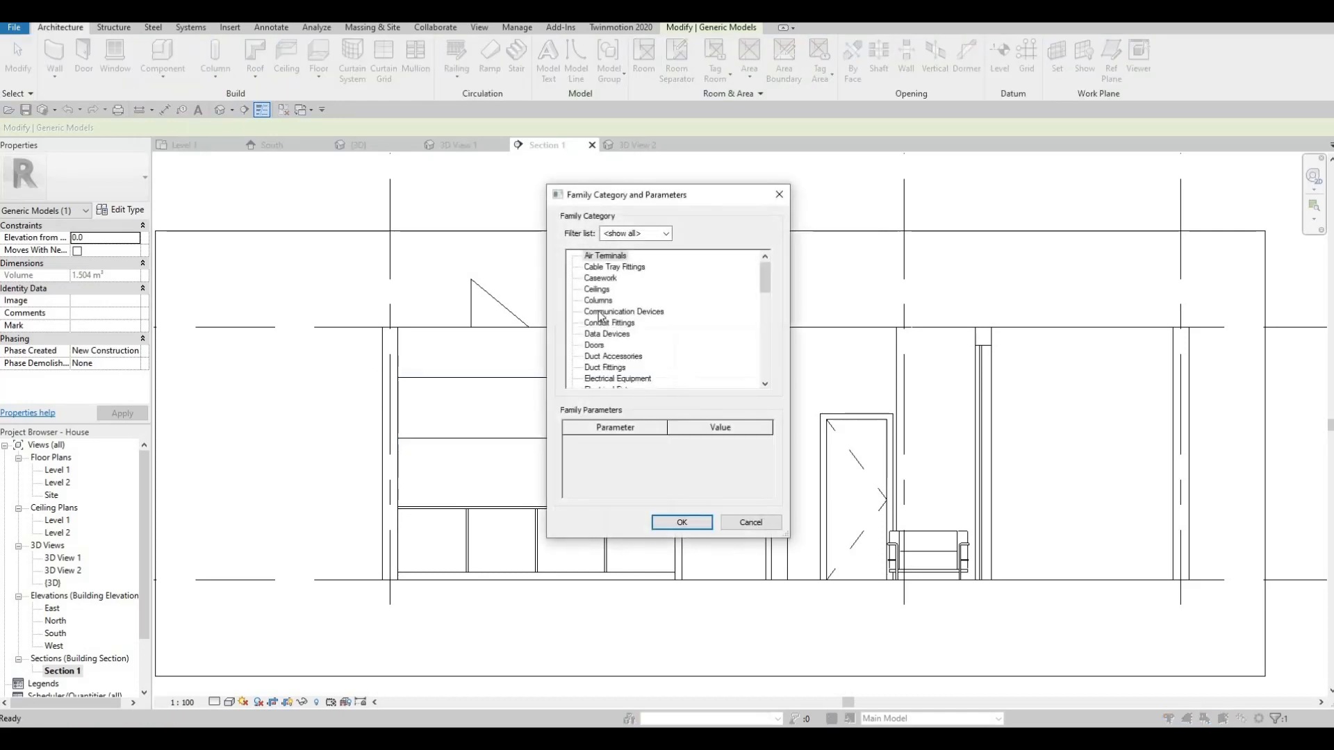
{"action": "scroll", "coordinate": [608, 379], "scroll_direction": "down", "scroll_amount": 5}
{"action": "left_click", "coordinate": [610, 367]}
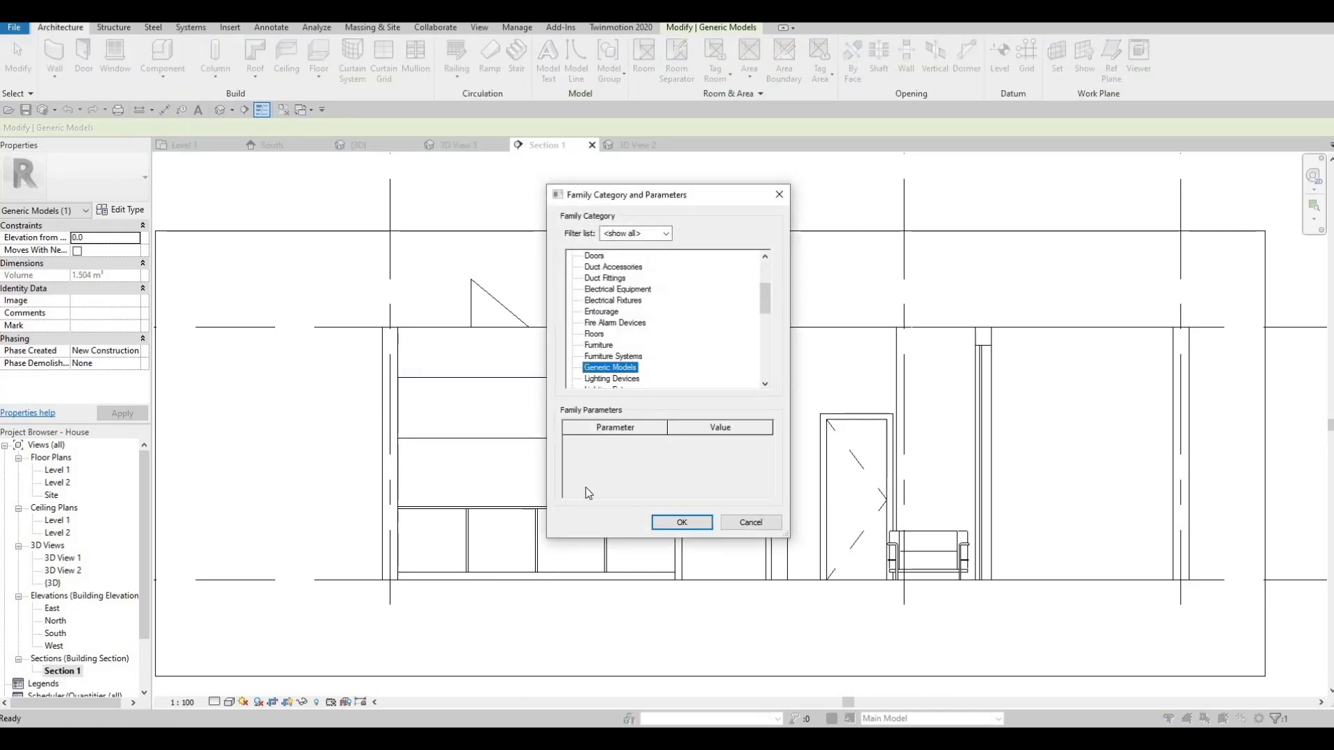
{"action": "left_click", "coordinate": [681, 523]}
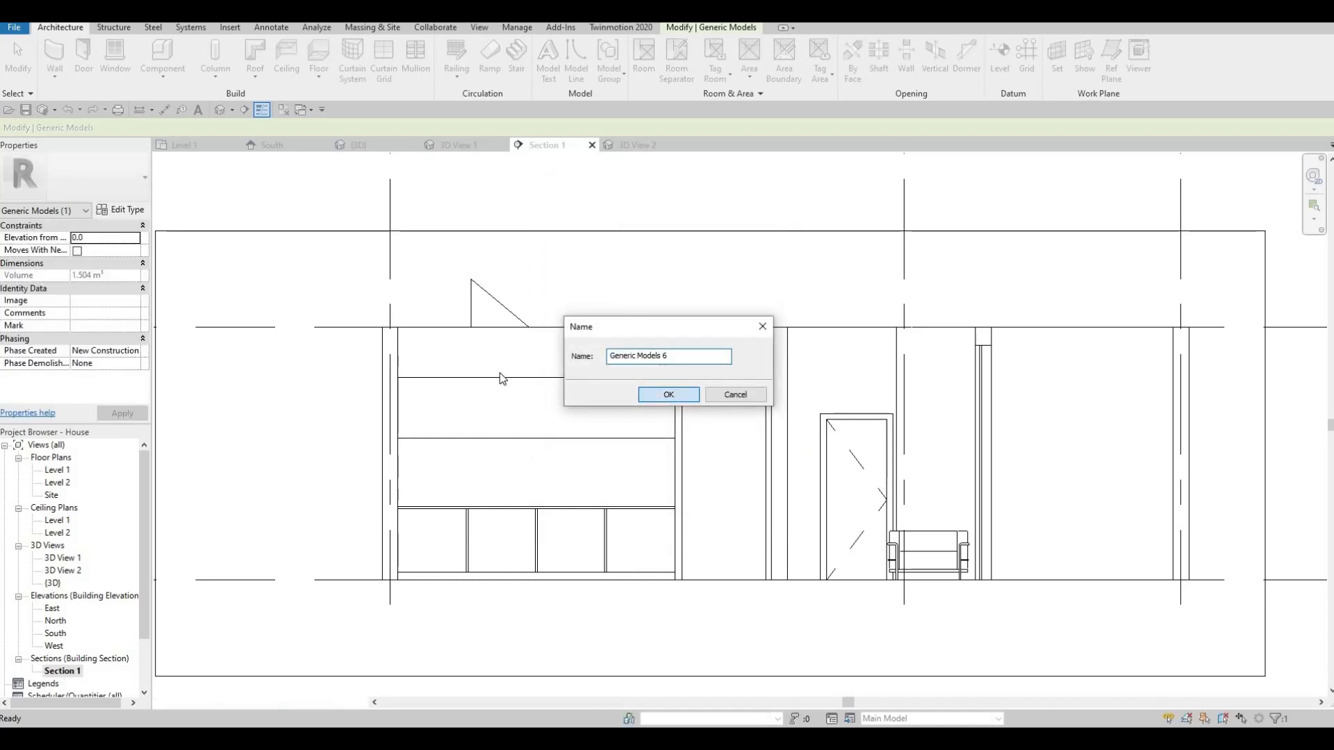
{"action": "key", "text": "Return"}
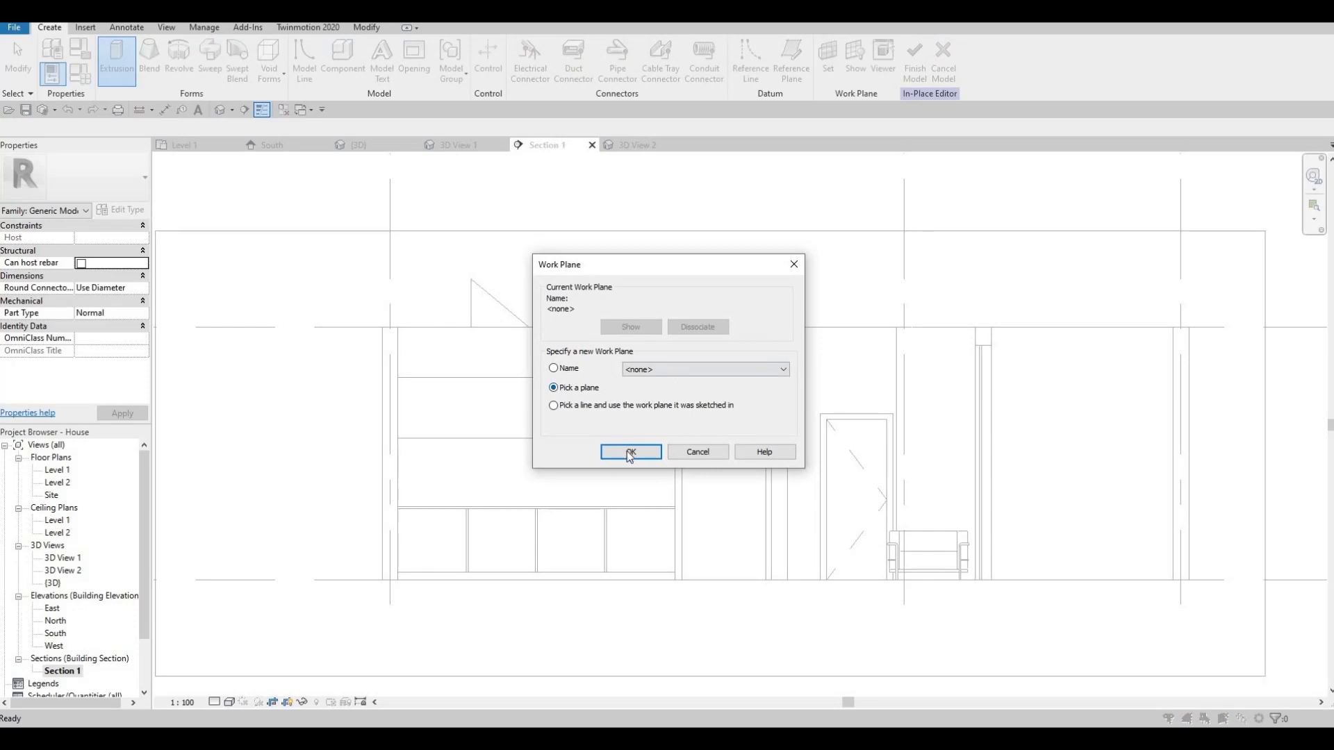
- Start an extrusion on the upper cabinet's front face and sketch a rectangle matching the cabinet's outline
{"action": "left_click", "coordinate": [630, 451]}
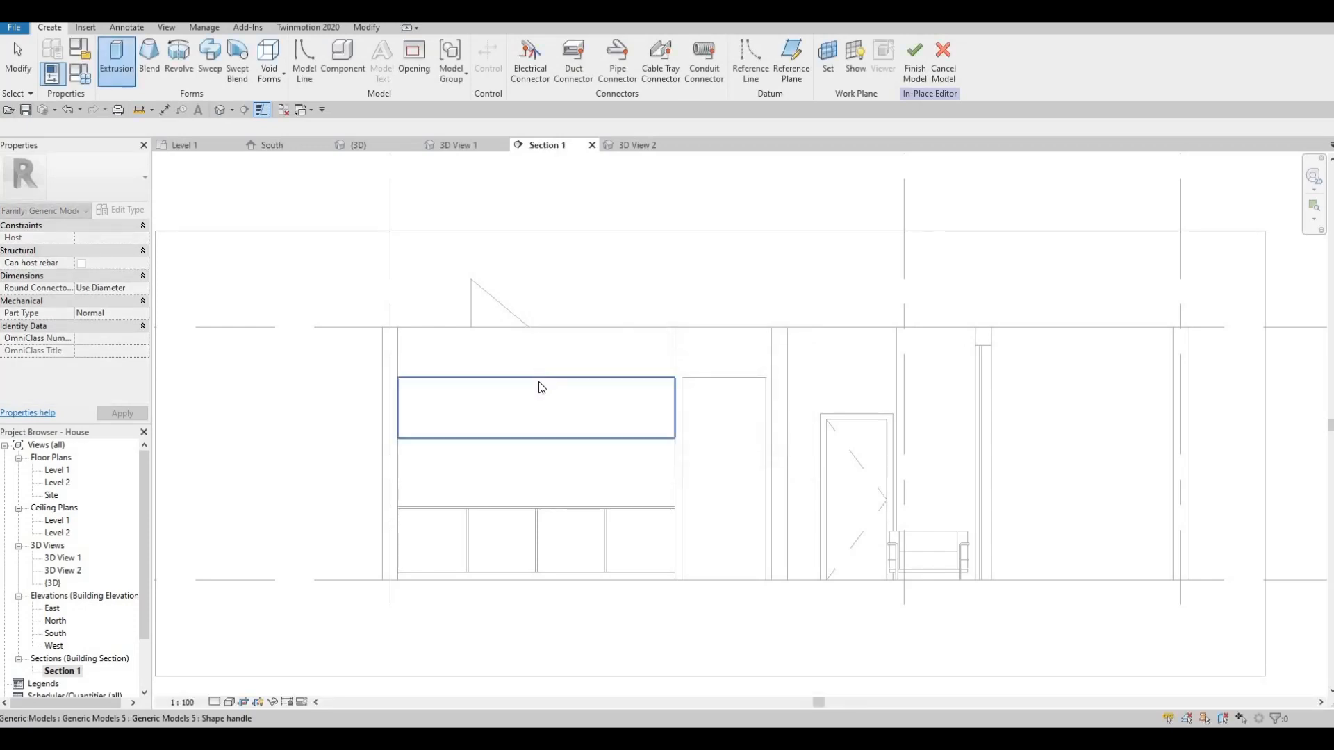
{"action": "left_click", "coordinate": [507, 415]}
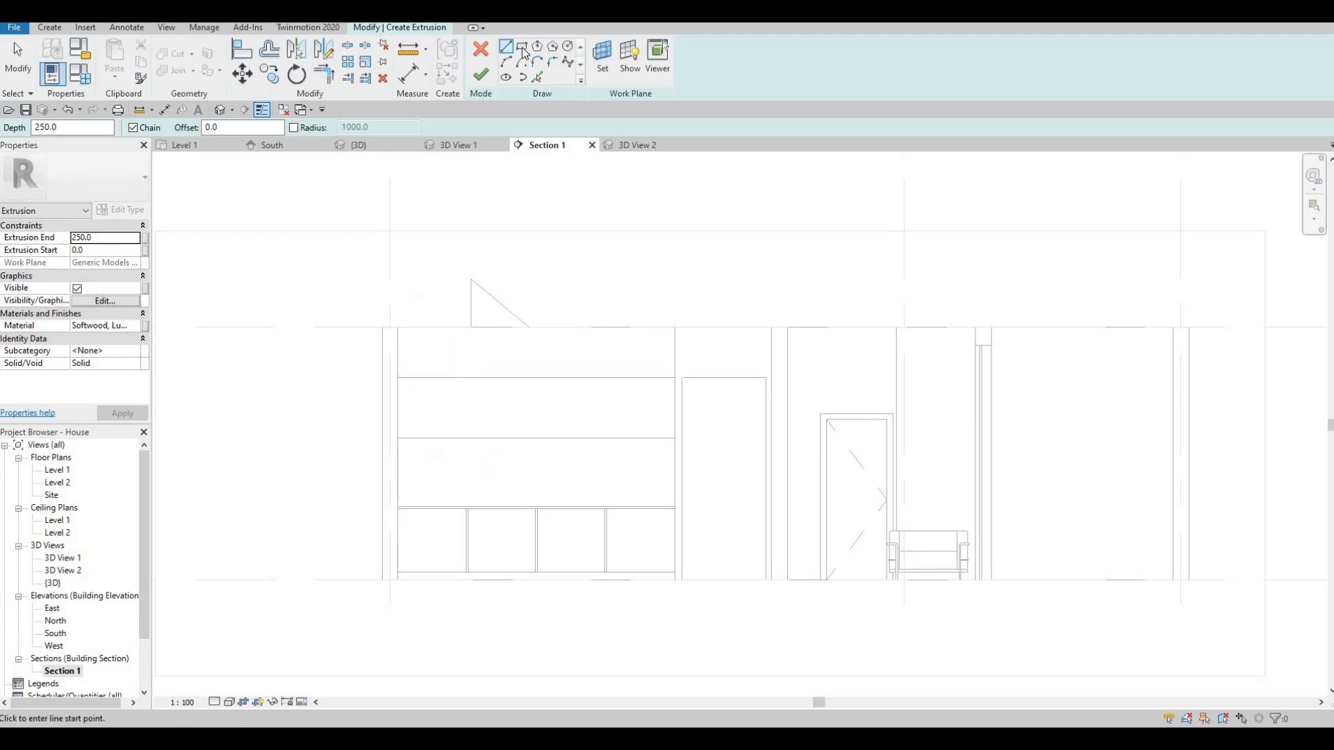
{"action": "left_click", "coordinate": [522, 48]}
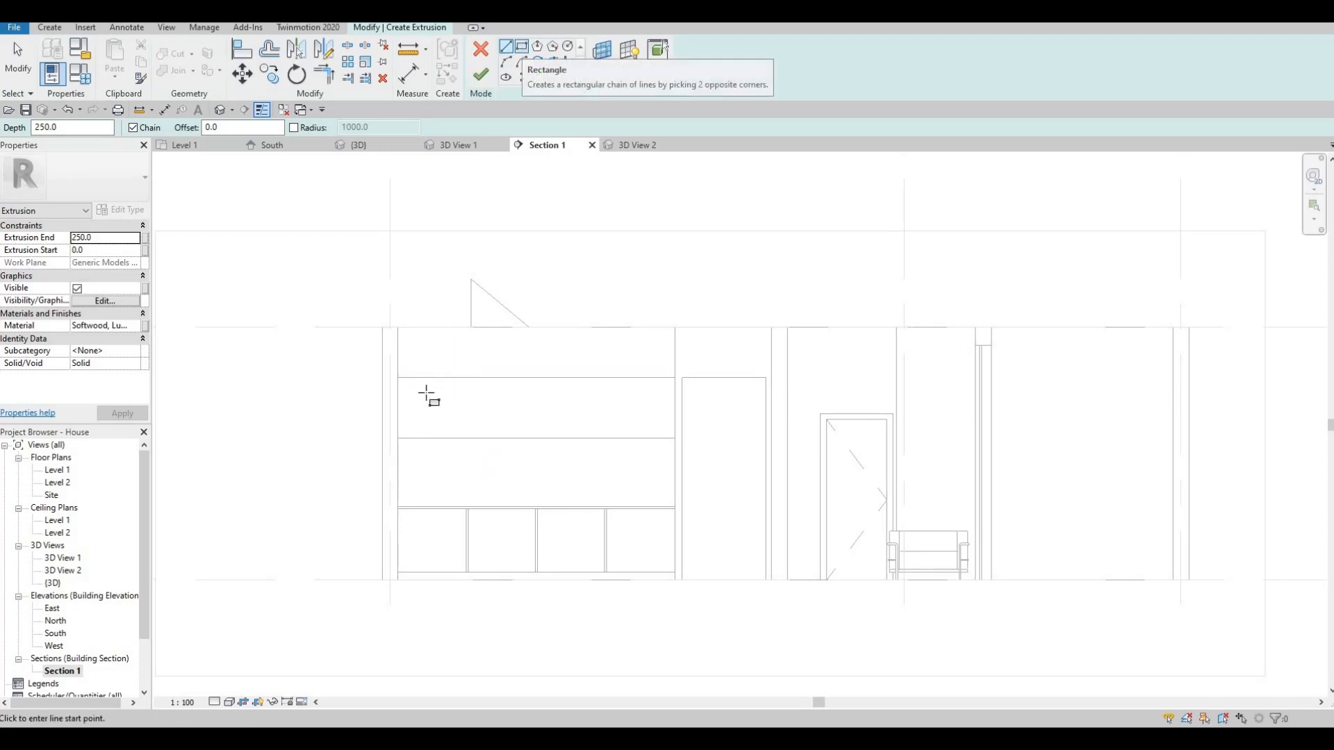
{"action": "left_click", "coordinate": [399, 379]}
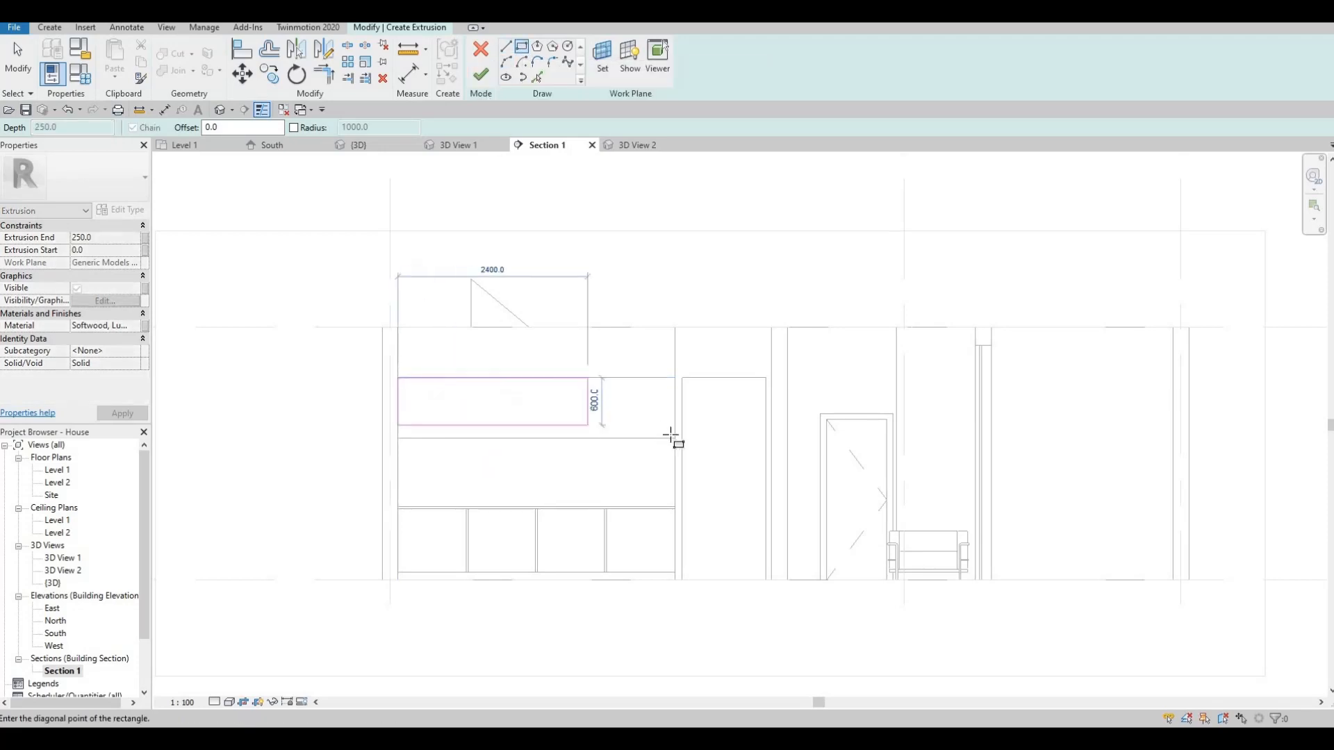
{"action": "left_click", "coordinate": [673, 435]}
{"action": "key", "text": "Escape"}
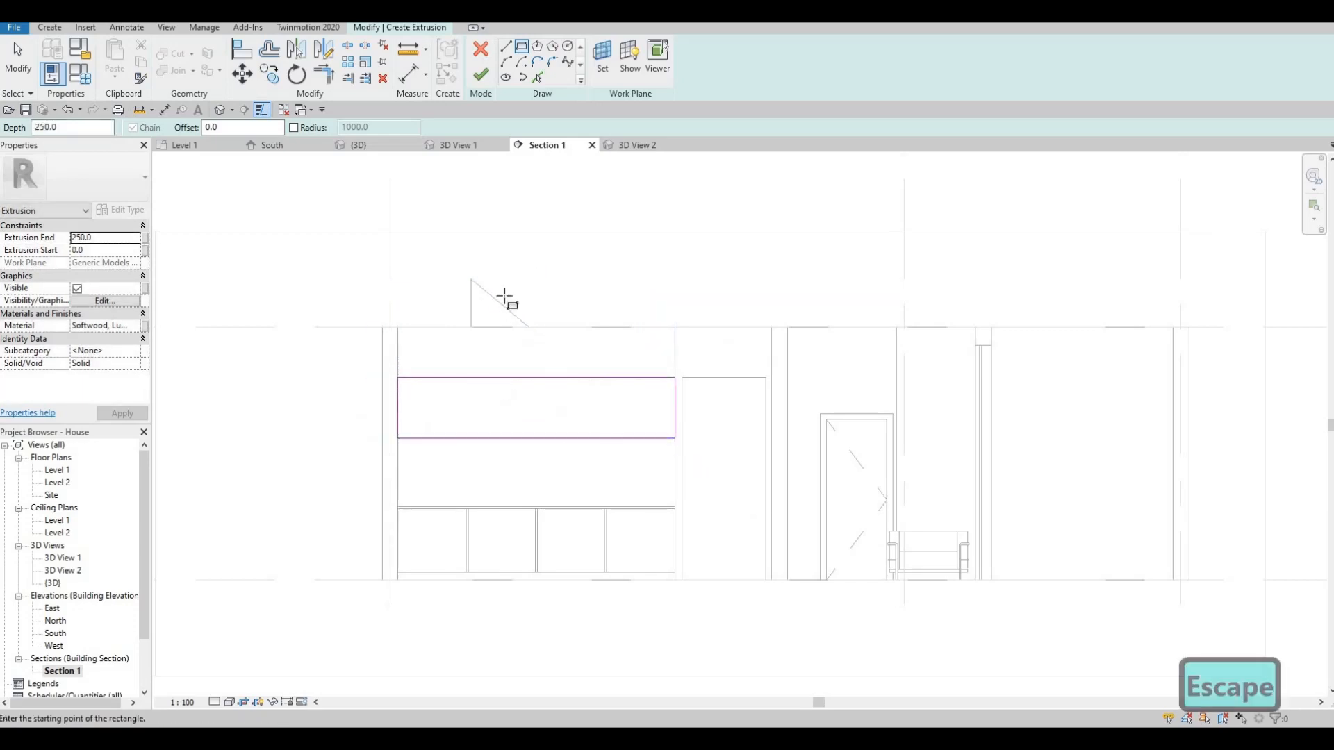
- Draw a vertical centre line between the midpoints of the rectangle's upper and lower edges
{"action": "scroll", "coordinate": [496, 419], "scroll_direction": "up", "scroll_amount": 2}
{"action": "left_click", "coordinate": [506, 47]}
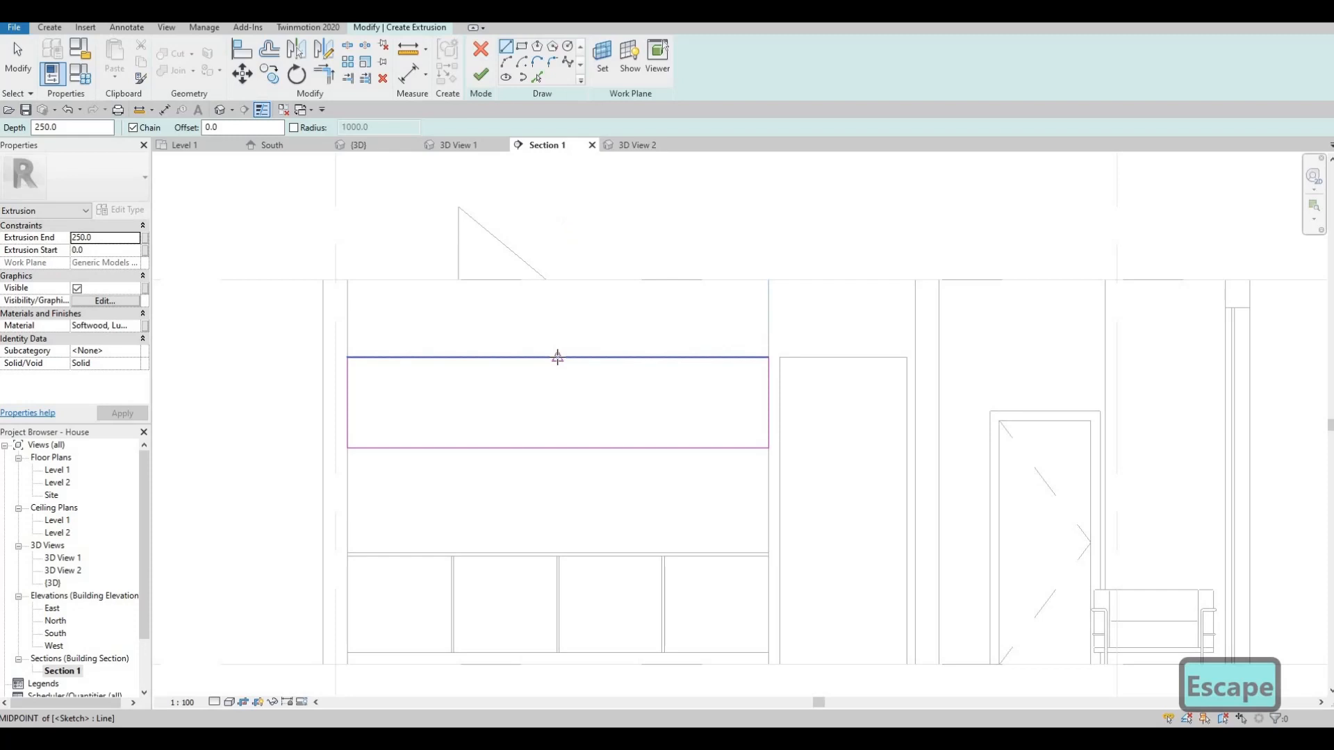
{"action": "left_click", "coordinate": [557, 358]}
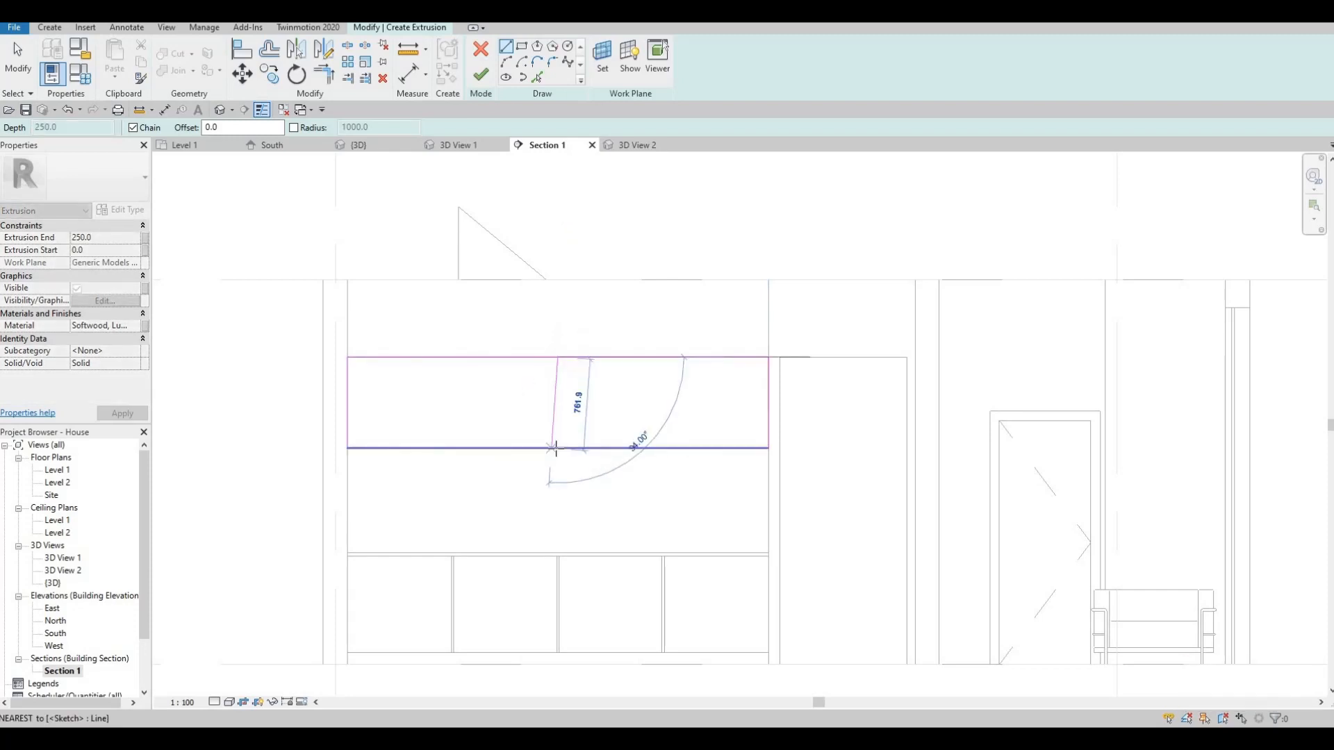
{"action": "left_click", "coordinate": [556, 448]}
{"action": "key", "text": "Escape"}
{"action": "key", "text": "Escape"}
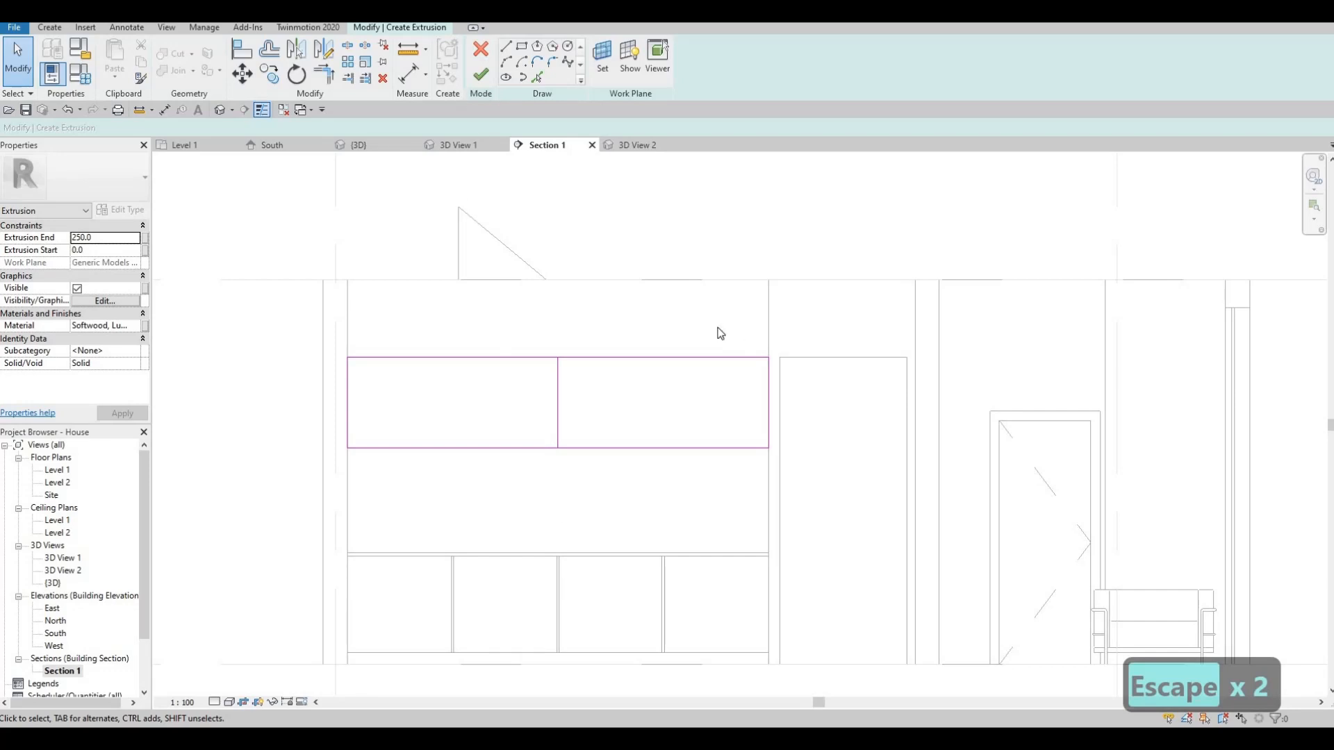
{"action": "key", "text": "F1"}
{"action": "key", "text": "Escape"}
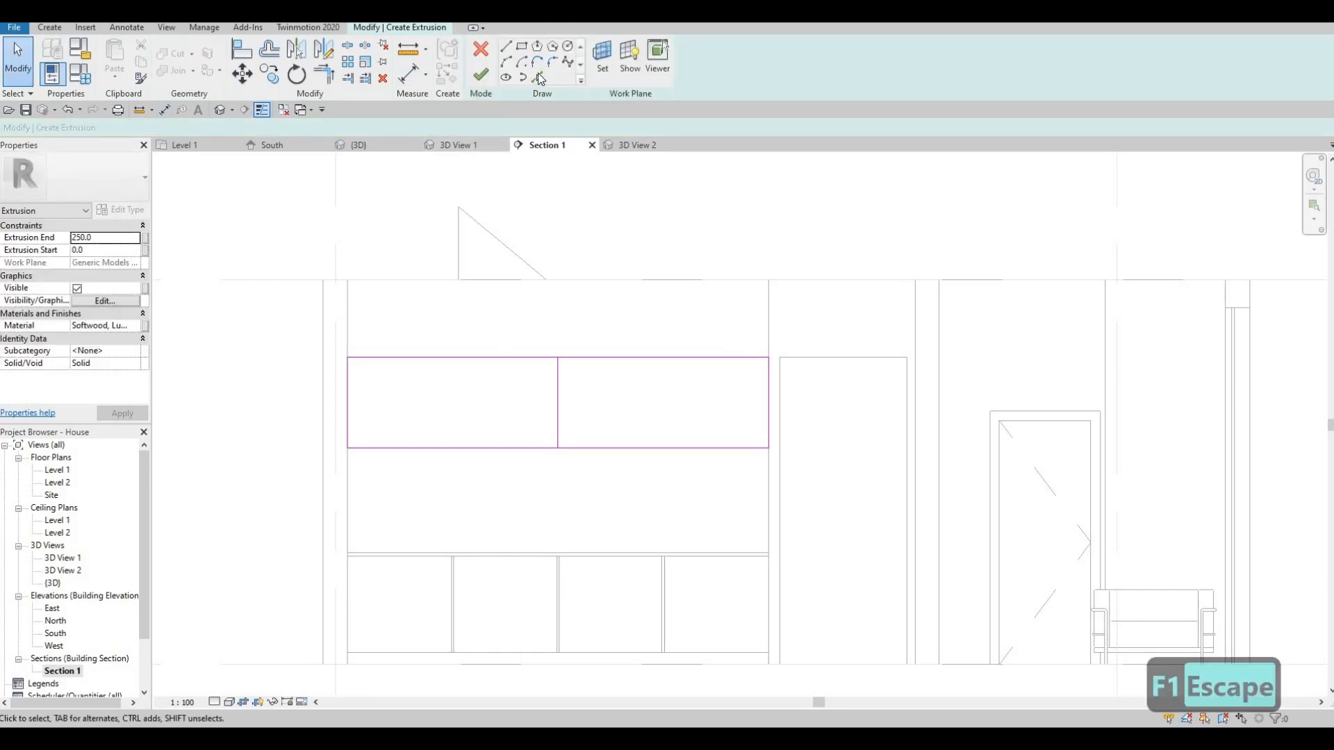
- Add offset copies of the vertical centre line 870 mm to each side of it
{"action": "left_click", "coordinate": [539, 77]}
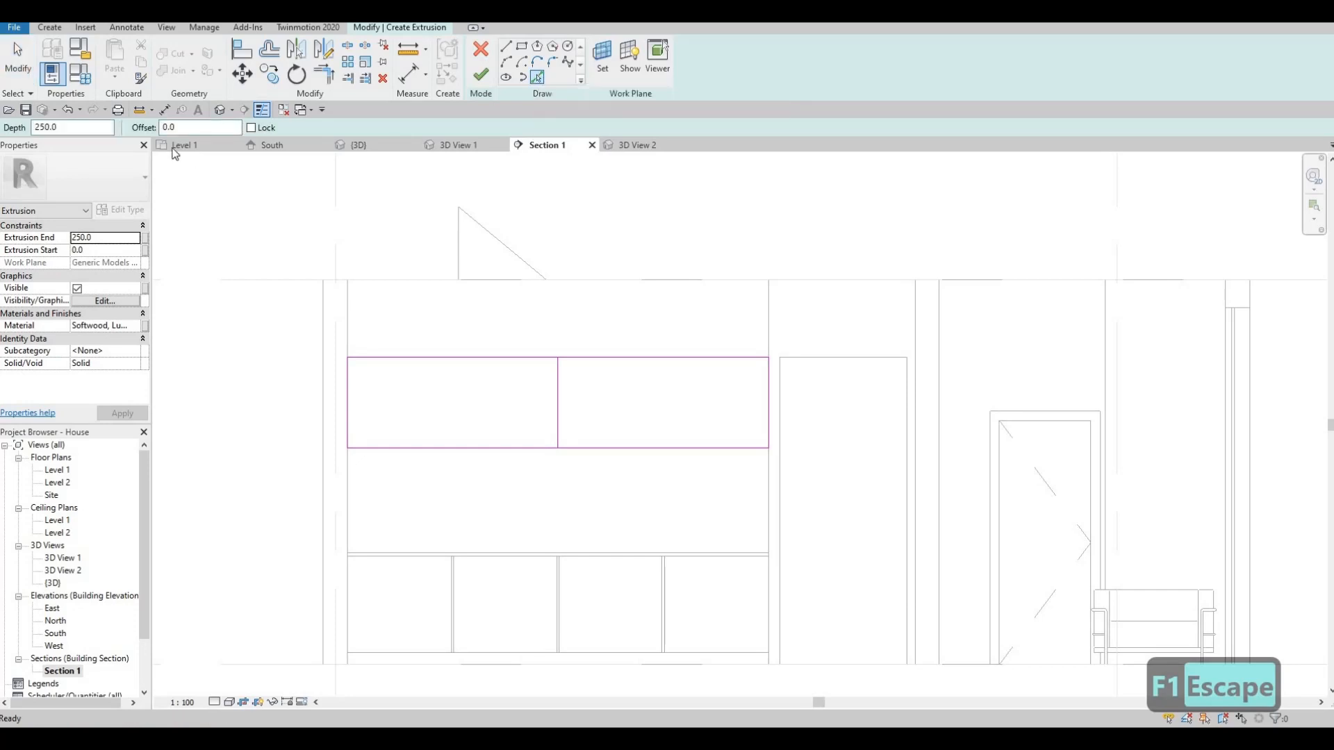
{"action": "double_click", "coordinate": [203, 128]}
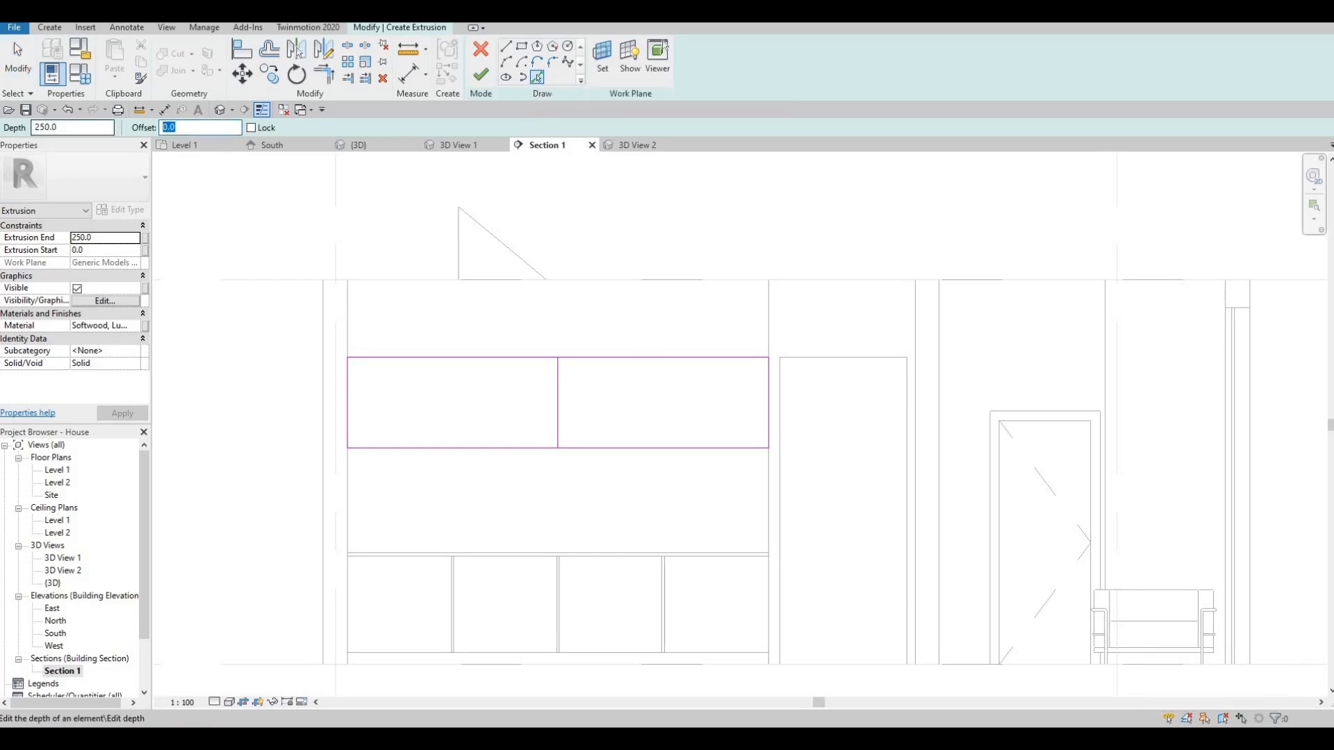
{"action": "type", "text": "870"}
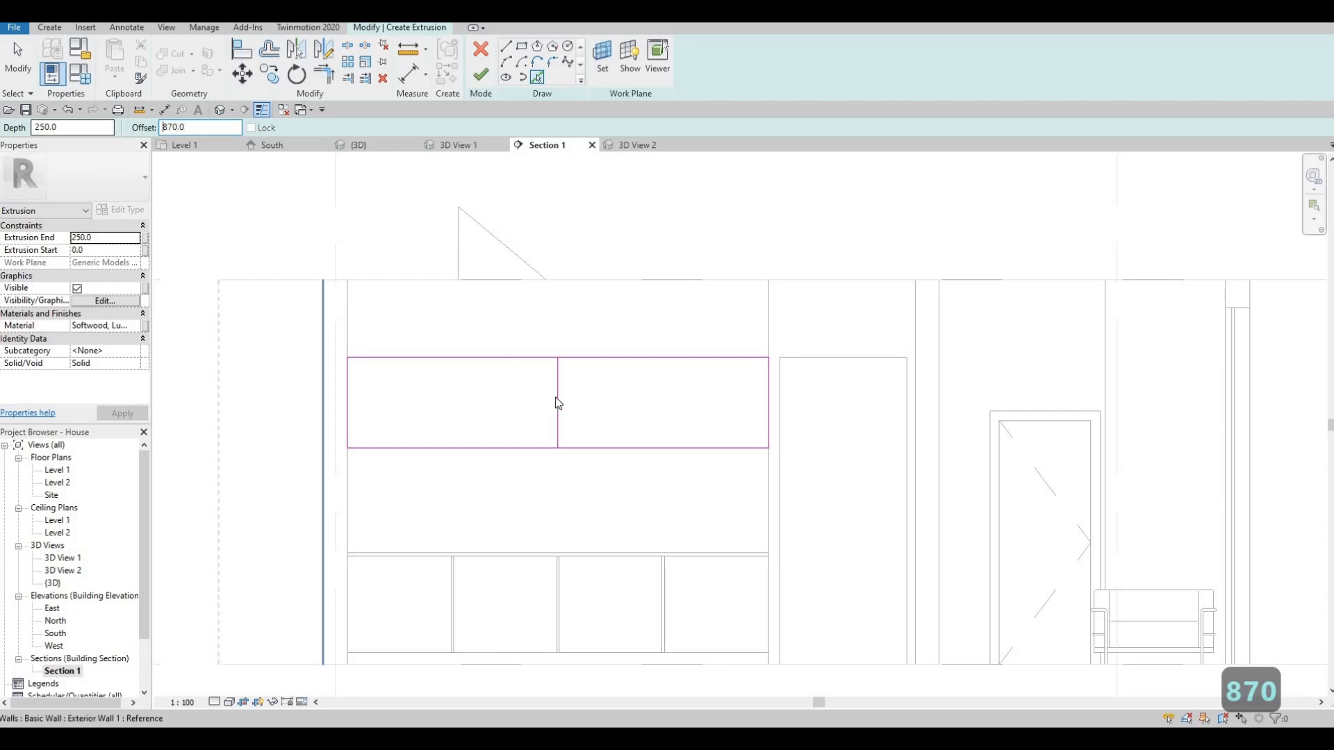
{"action": "left_click", "coordinate": [559, 403]}
{"action": "left_click", "coordinate": [561, 398]}
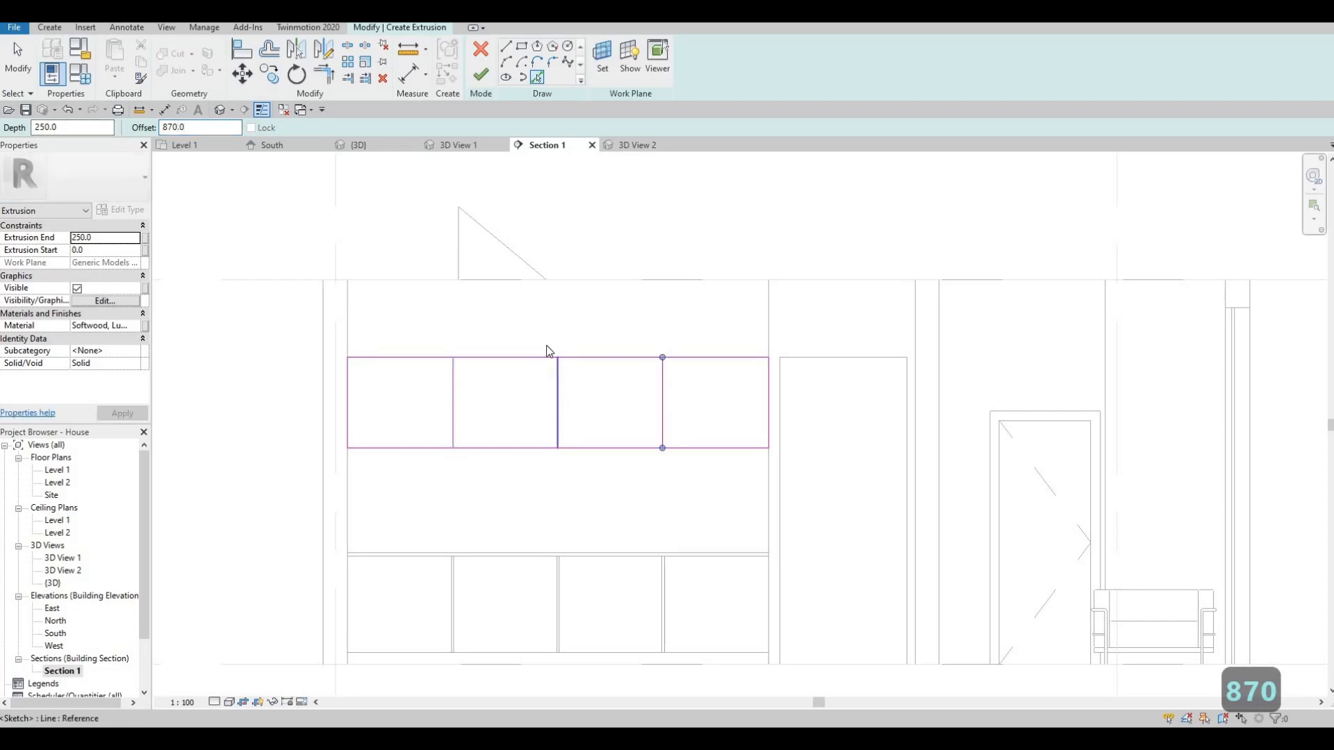
{"action": "key", "text": "Escape"}
{"action": "key", "text": "Escape"}
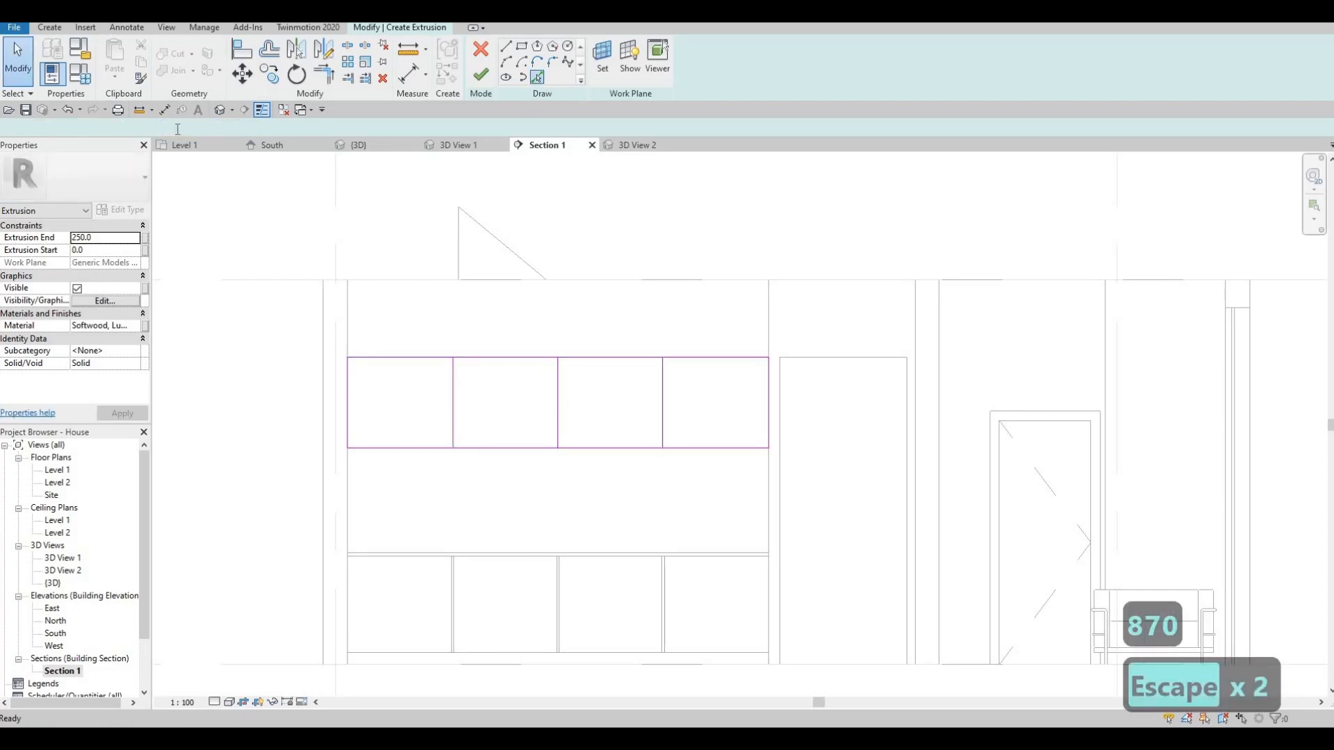
- Add lines offset 10 mm on both sides of each of the three vertical divider lines
{"action": "left_click_drag", "start_coordinate": [176, 127], "coordinate": [97, 128]}
{"action": "type", "text": "10"}
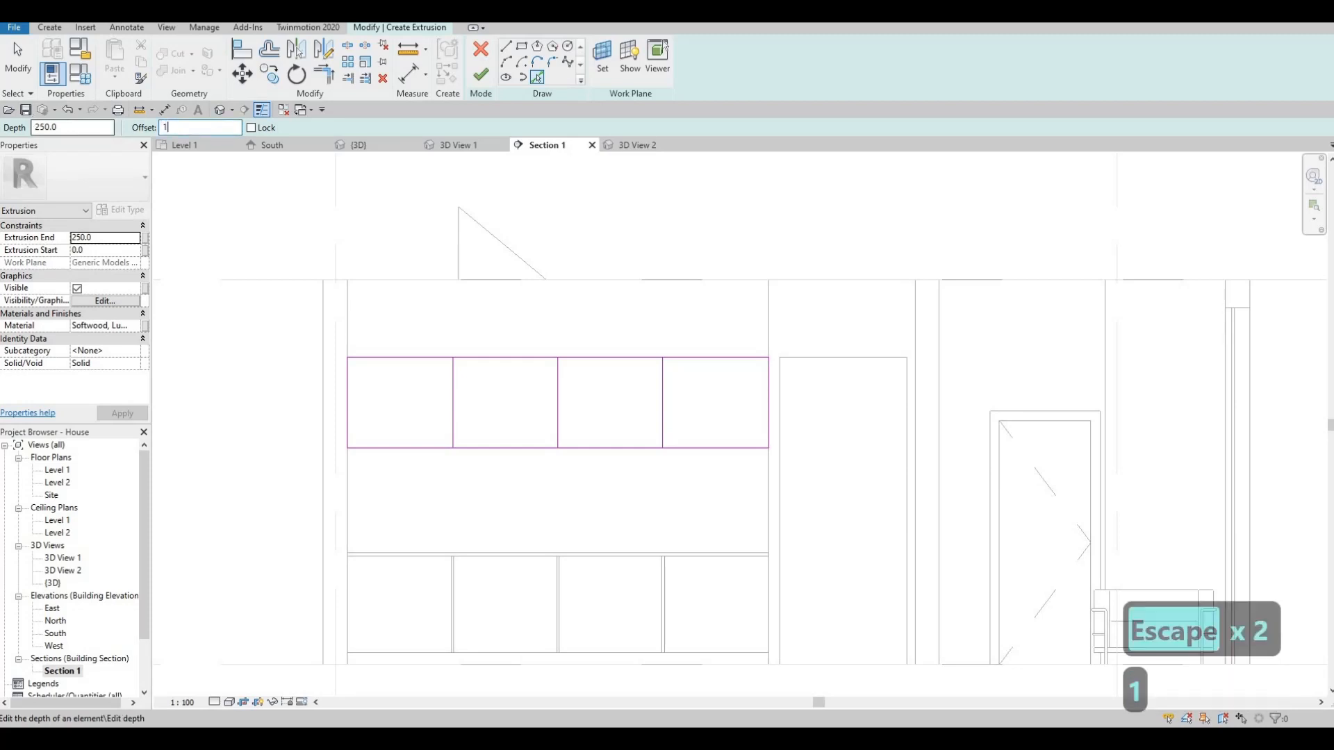
{"action": "scroll", "coordinate": [438, 382], "scroll_direction": "up", "scroll_amount": 5}
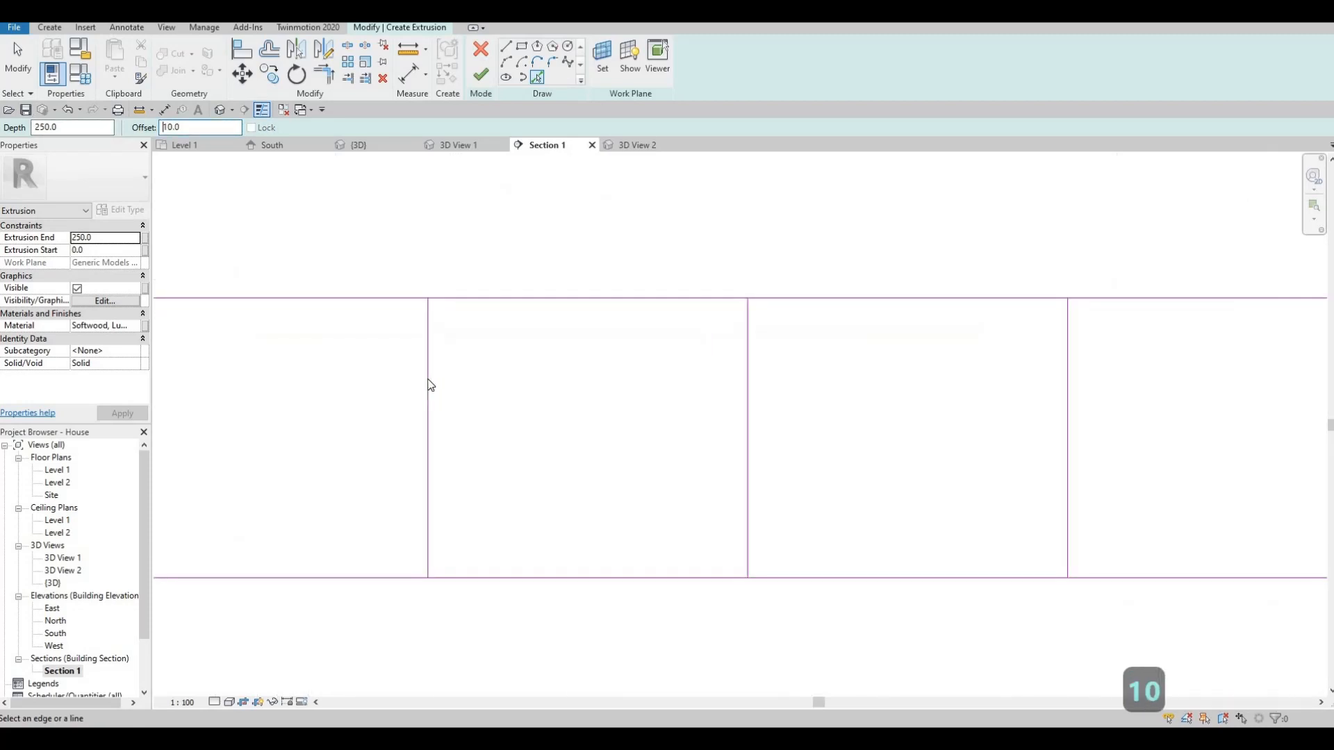
{"action": "left_click", "coordinate": [432, 384]}
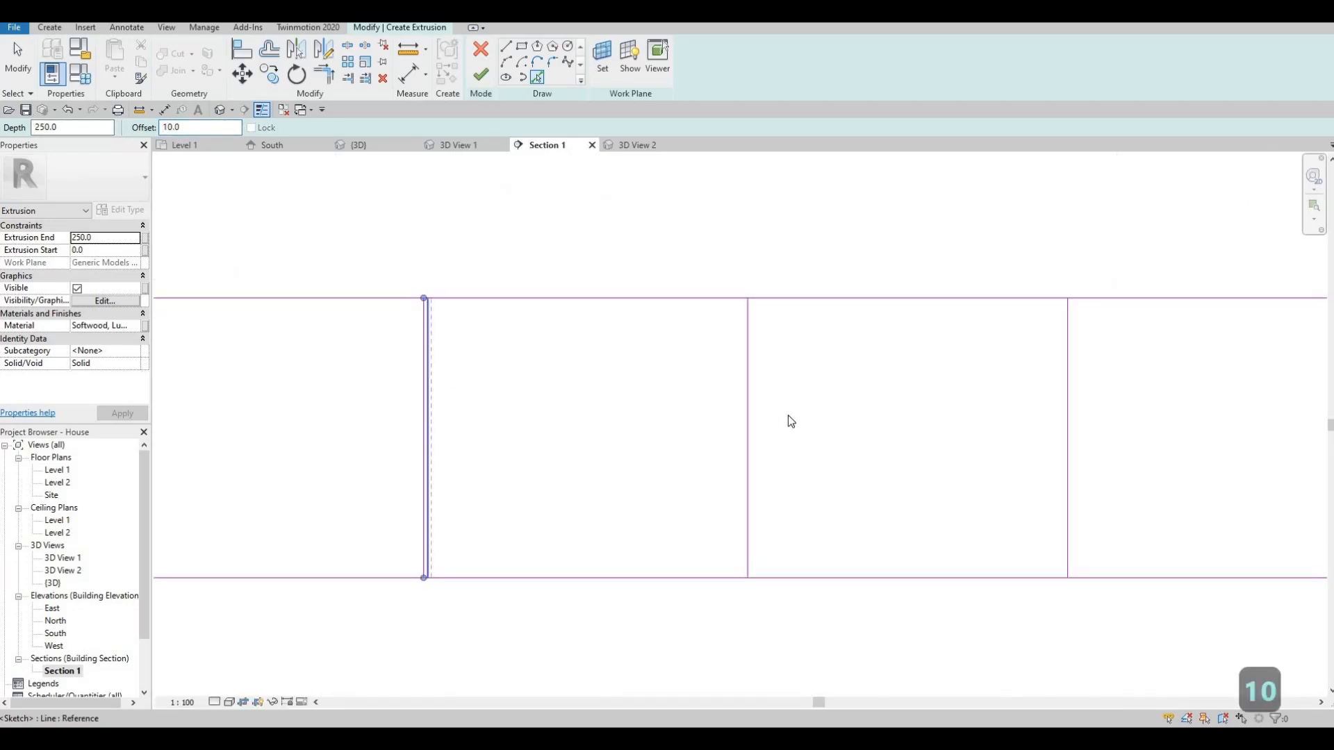
{"action": "left_click", "coordinate": [750, 382]}
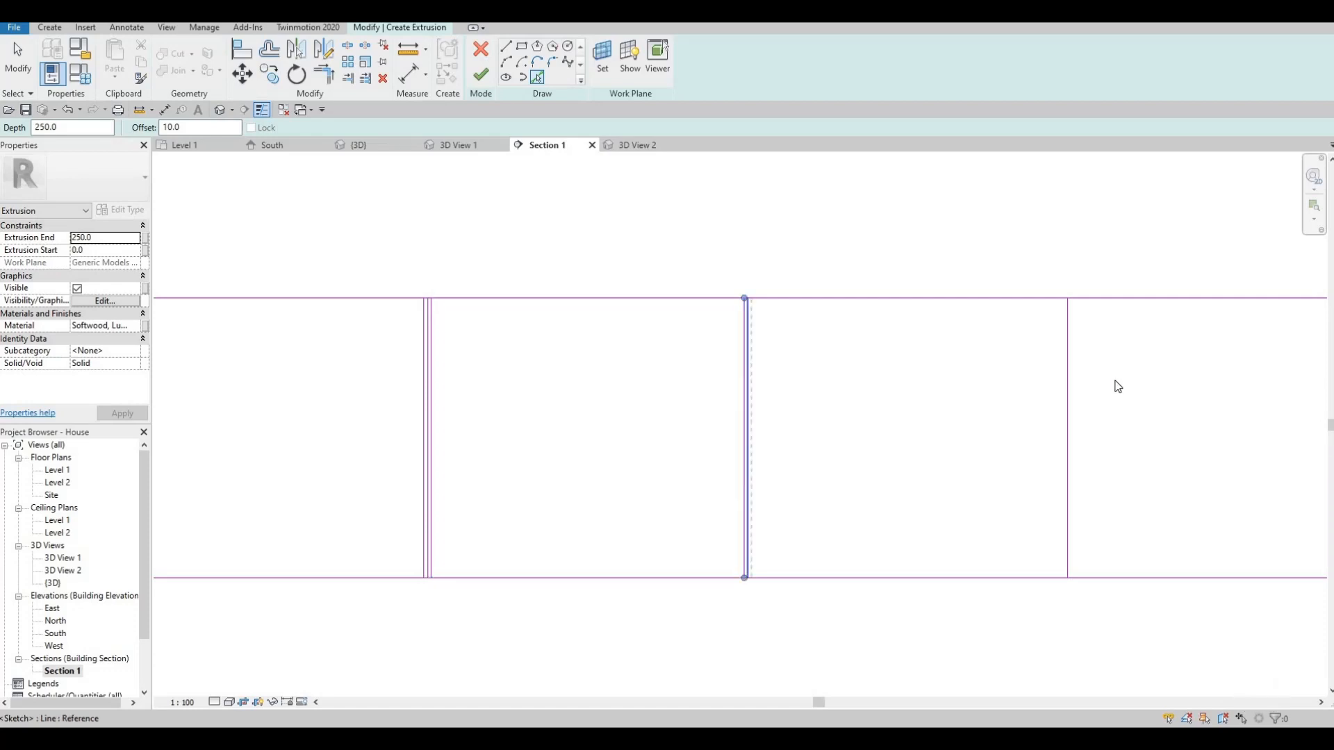
{"action": "left_click", "coordinate": [1066, 381]}
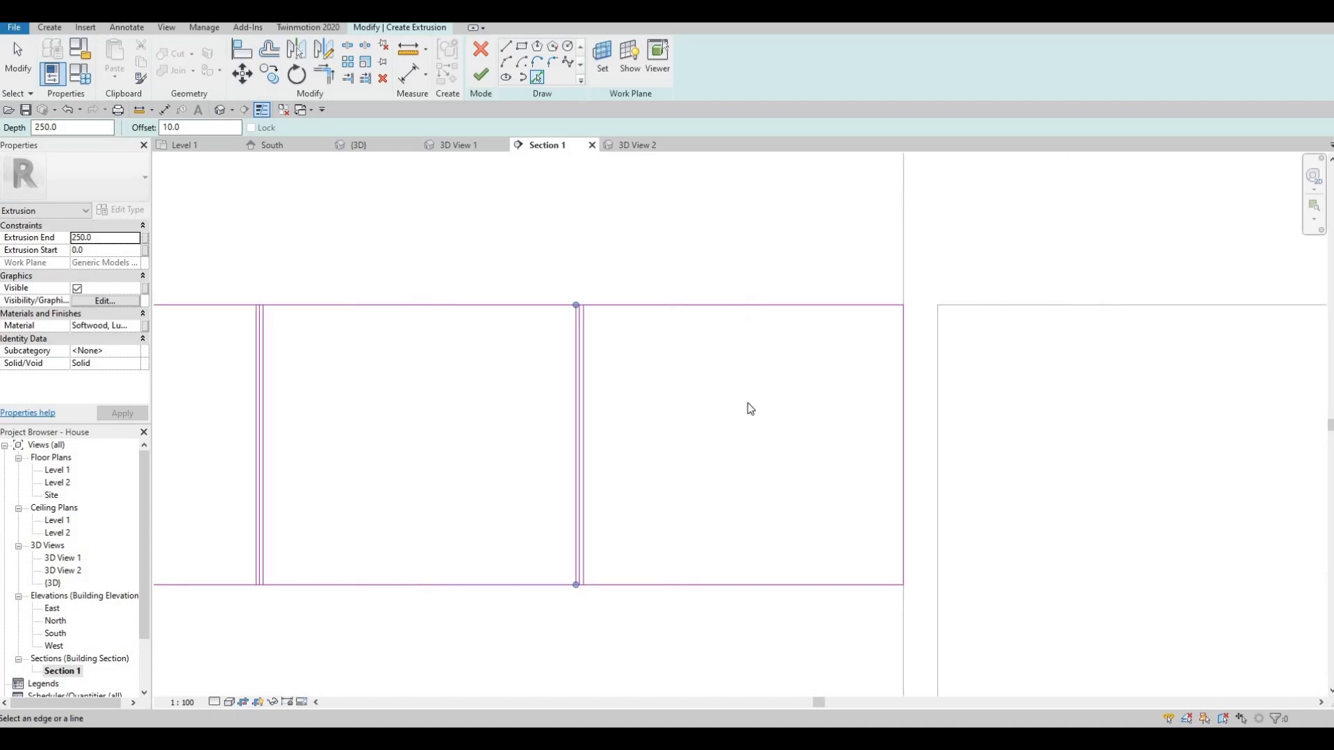
{"action": "scroll", "coordinate": [802, 381], "scroll_direction": "down", "scroll_amount": 2}
{"action": "key", "text": "Escape"}
{"action": "key", "text": "Escape"}
- Delete the original middle line of each of the three dividers, keeping only the paired offset lines
{"action": "scroll", "coordinate": [786, 367], "scroll_direction": "up", "scroll_amount": 3}
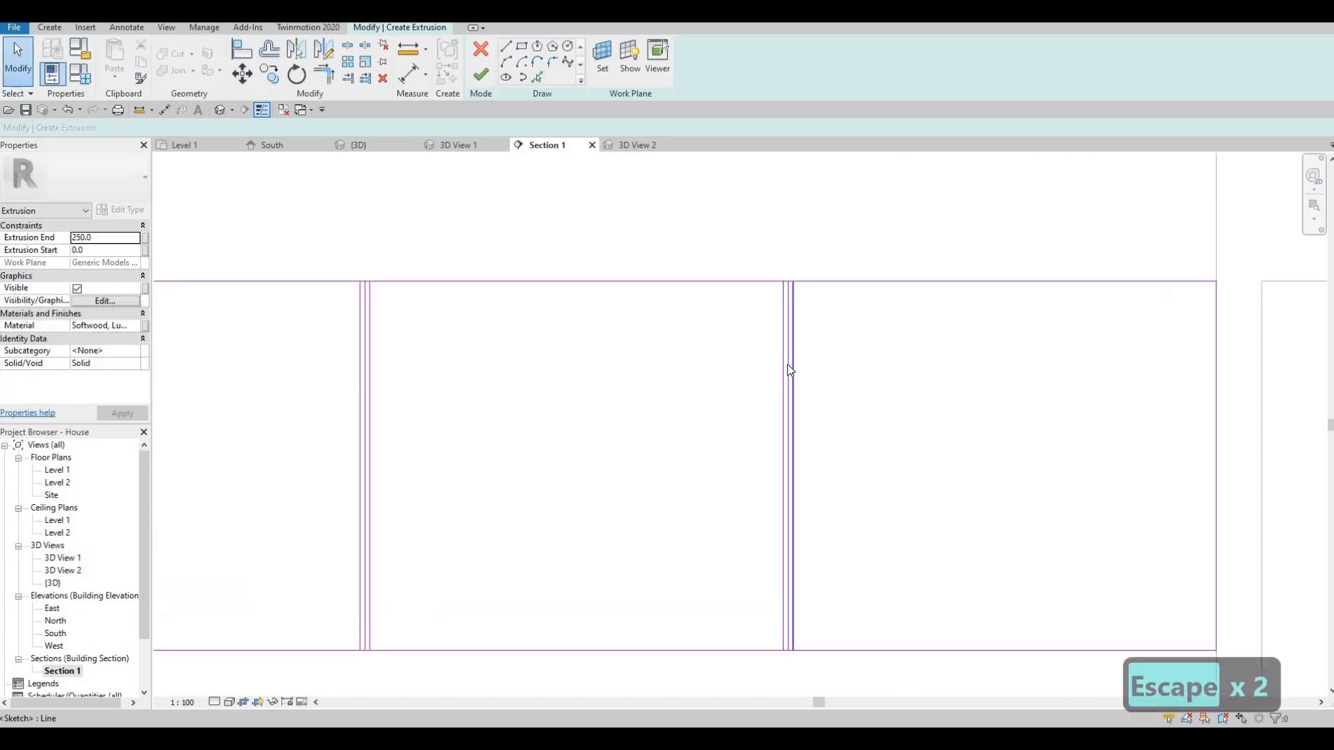
{"action": "key", "text": "Escape"}
{"action": "scroll", "coordinate": [786, 364], "scroll_direction": "up", "scroll_amount": 2}
{"action": "left_click", "coordinate": [788, 364]}
{"action": "key", "text": "Delete"}
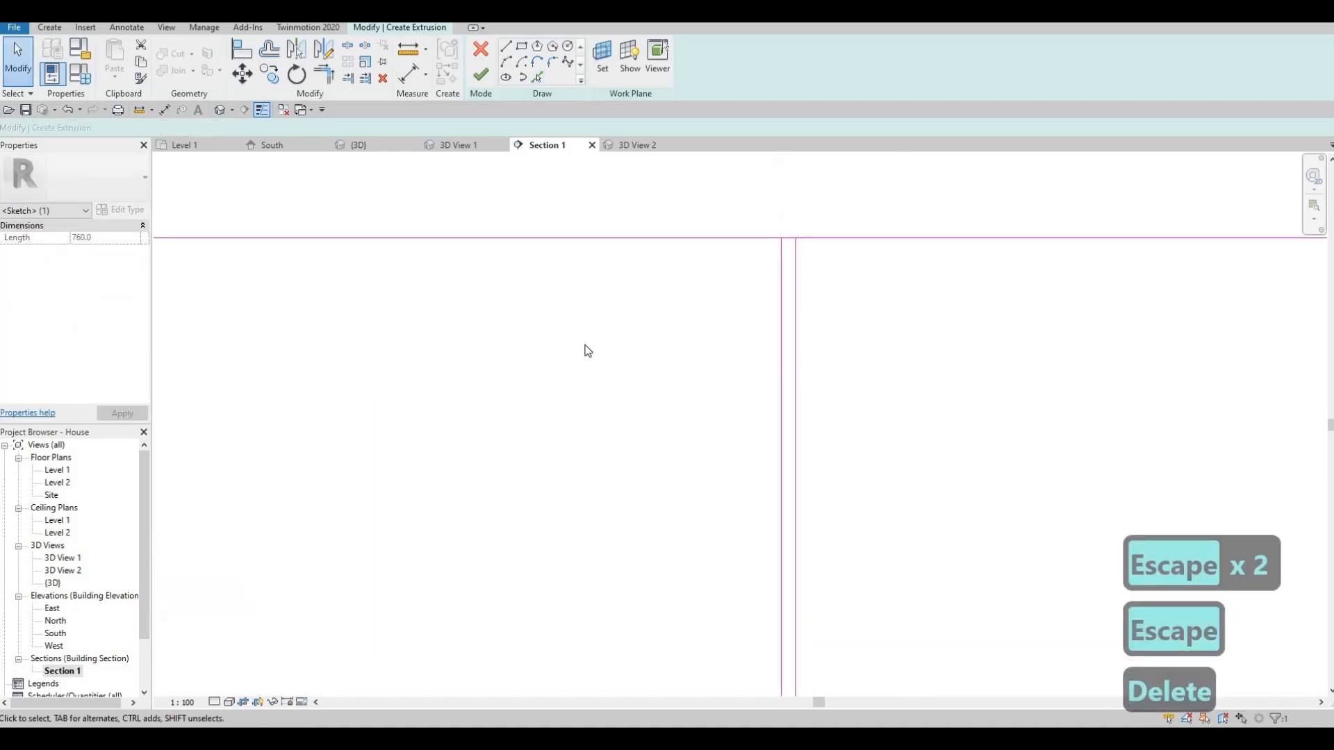
{"action": "scroll", "coordinate": [612, 341], "scroll_direction": "down", "scroll_amount": 3}
{"action": "scroll", "coordinate": [629, 323], "scroll_direction": "up", "scroll_amount": 2}
{"action": "key", "text": "Delete"}
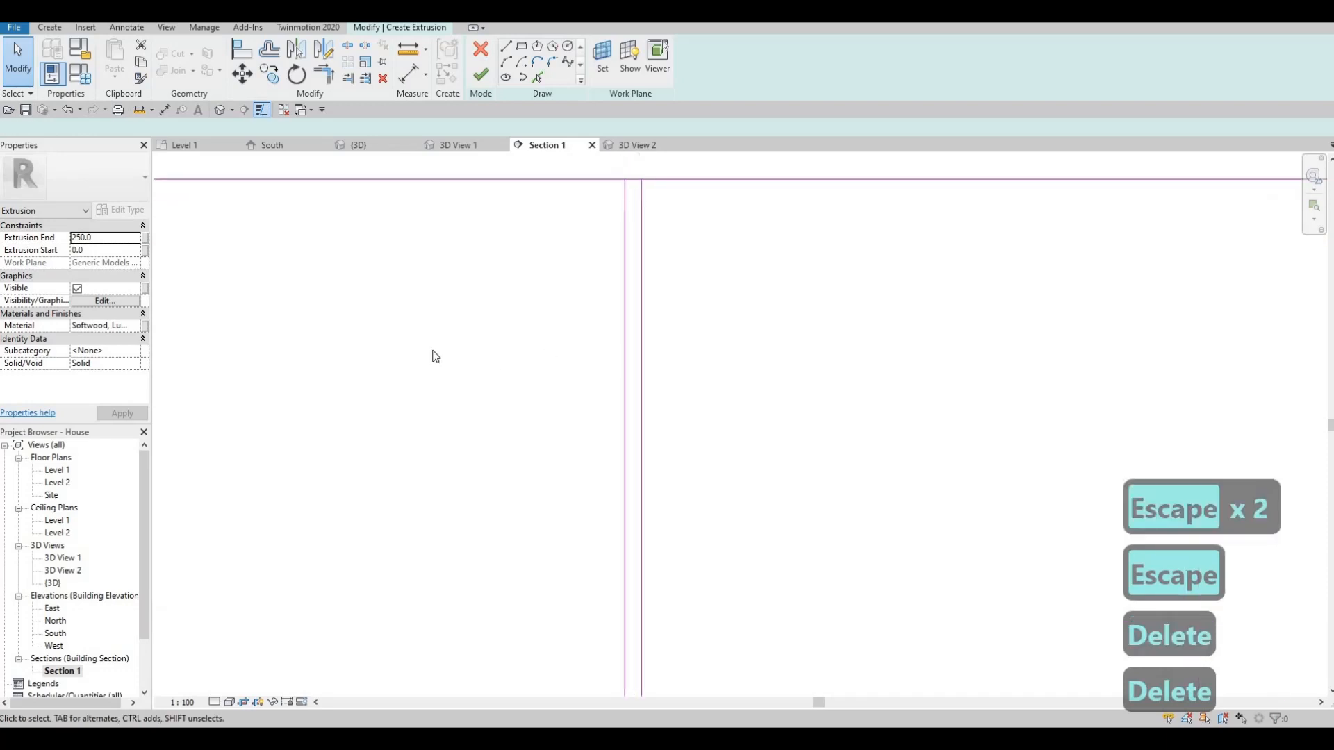
{"action": "scroll", "coordinate": [347, 356], "scroll_direction": "down", "scroll_amount": 2}
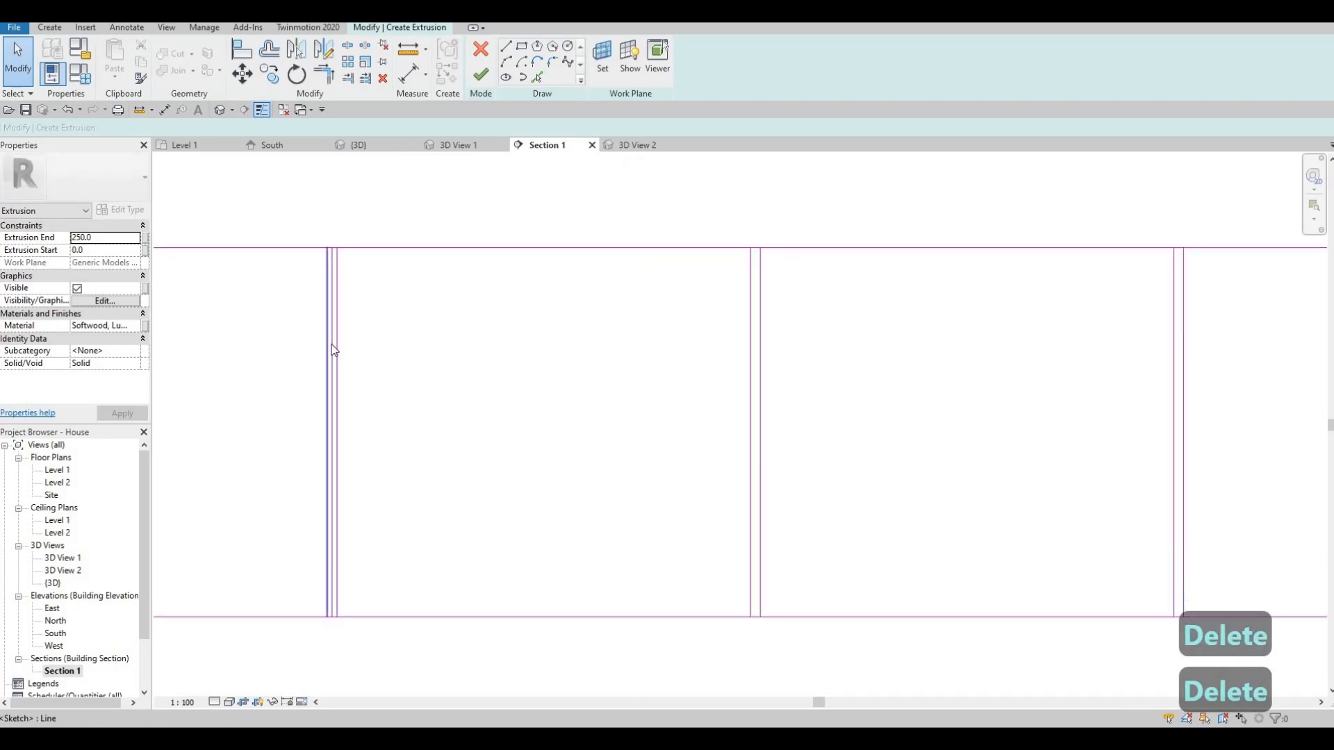
{"action": "scroll", "coordinate": [334, 343], "scroll_direction": "up", "scroll_amount": 2}
{"action": "left_click", "coordinate": [333, 338]}
{"action": "key", "text": "Delete"}
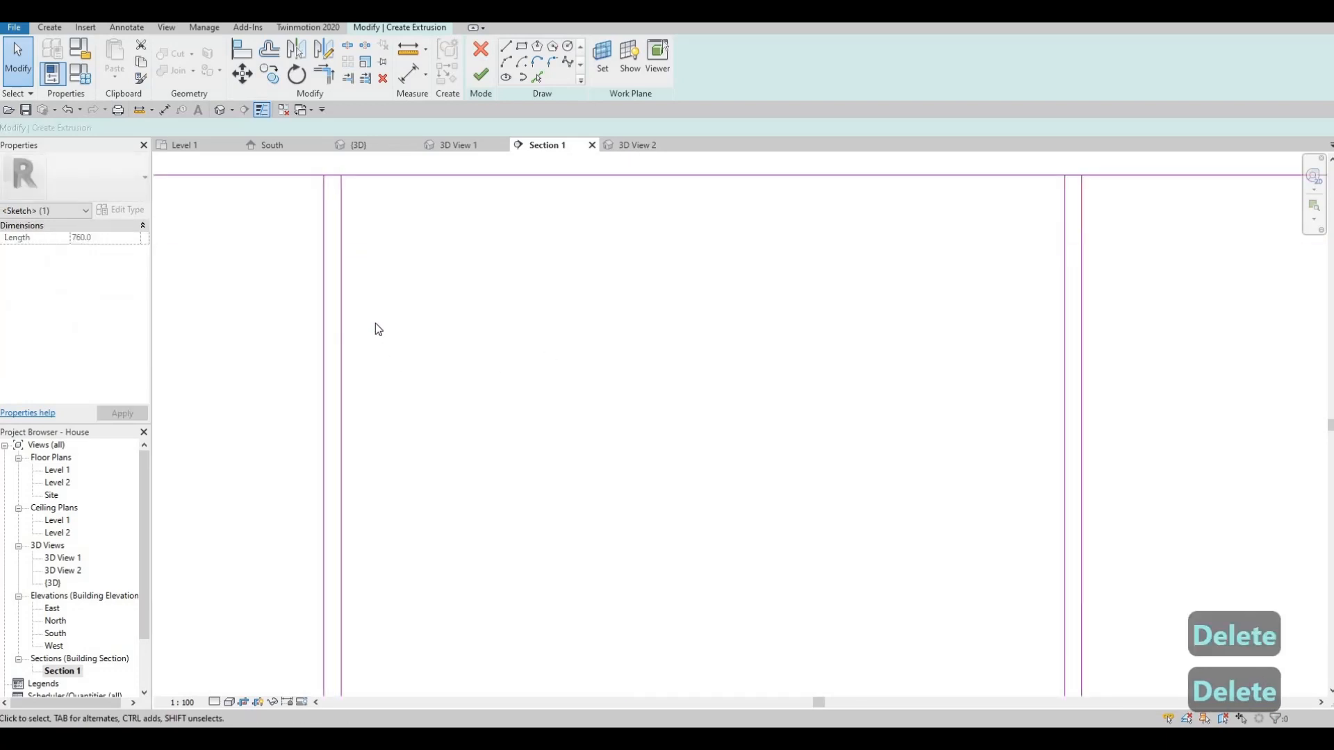
- Split the rectangle's upper edge at the vertical divider gaps
{"action": "scroll", "coordinate": [375, 323], "scroll_direction": "down", "scroll_amount": 2}
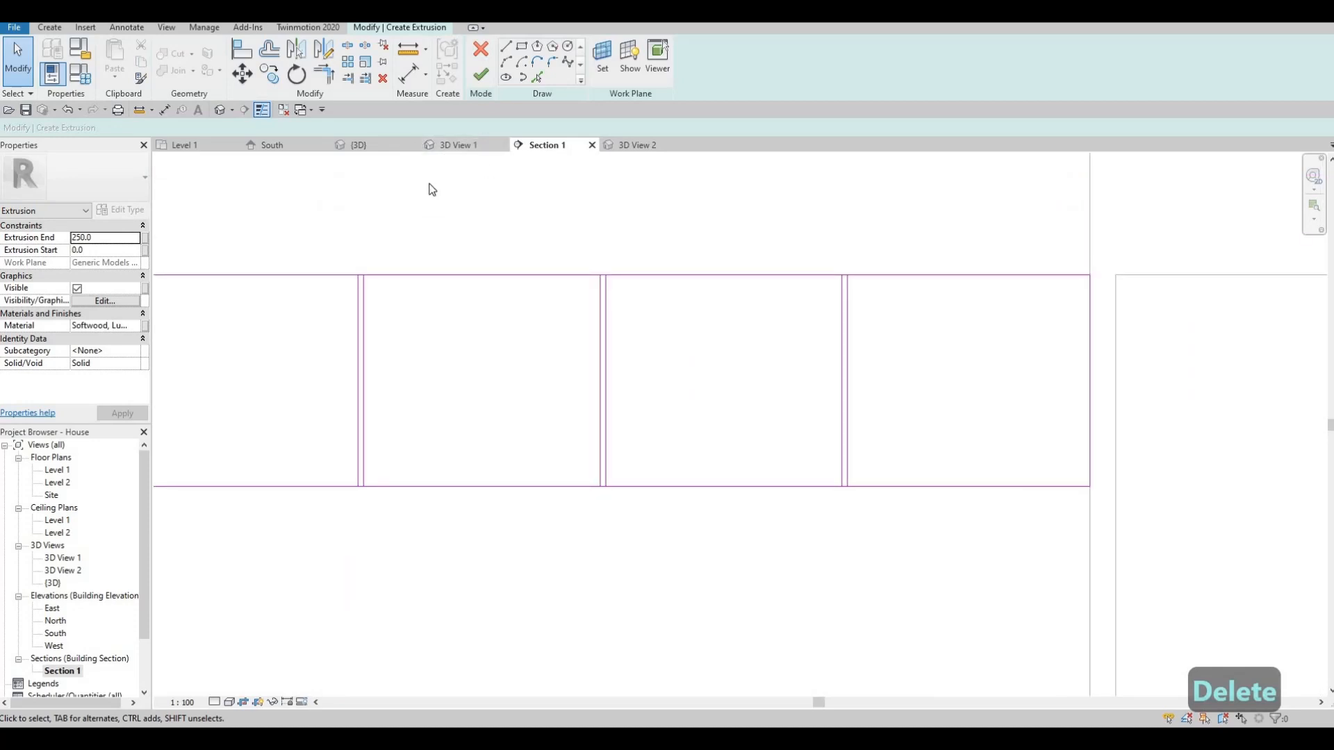
{"action": "key", "text": "s"}
{"action": "key", "text": "l"}
{"action": "scroll", "coordinate": [368, 267], "scroll_direction": "up", "scroll_amount": 3}
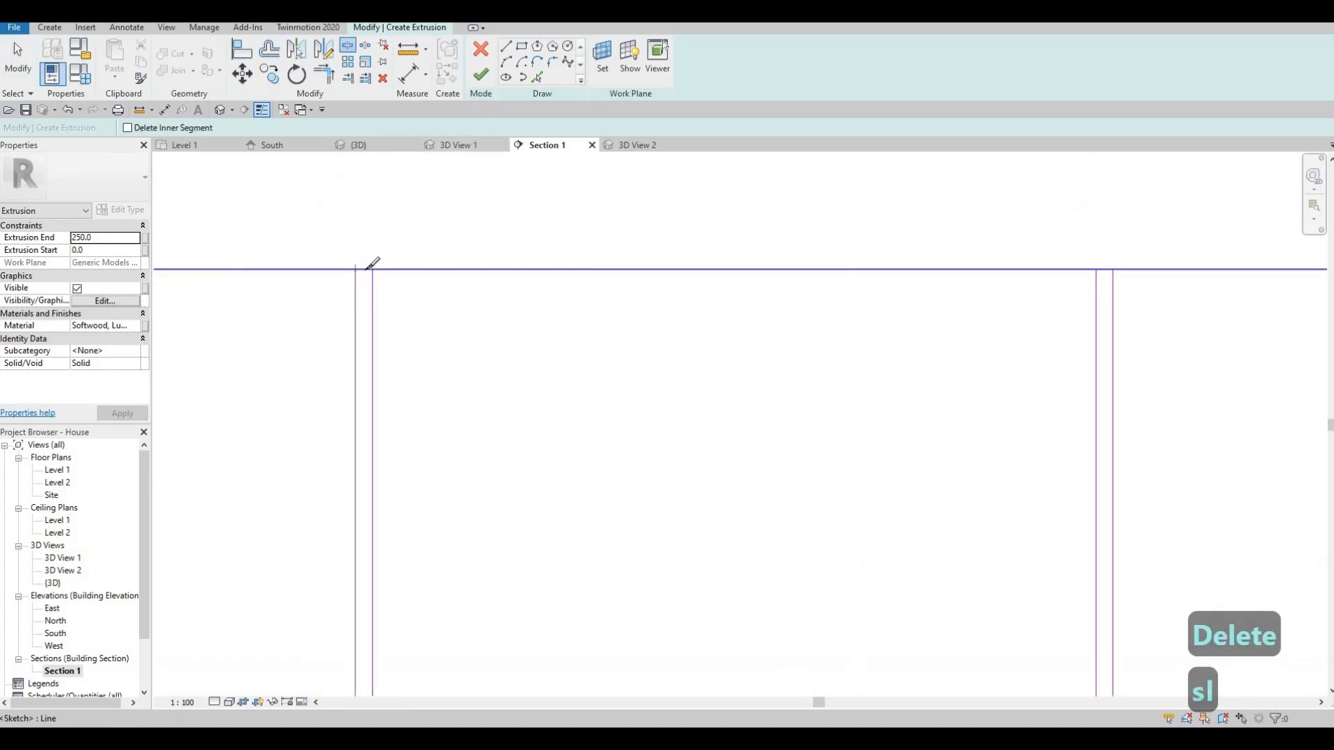
{"action": "left_click", "coordinate": [1105, 269]}
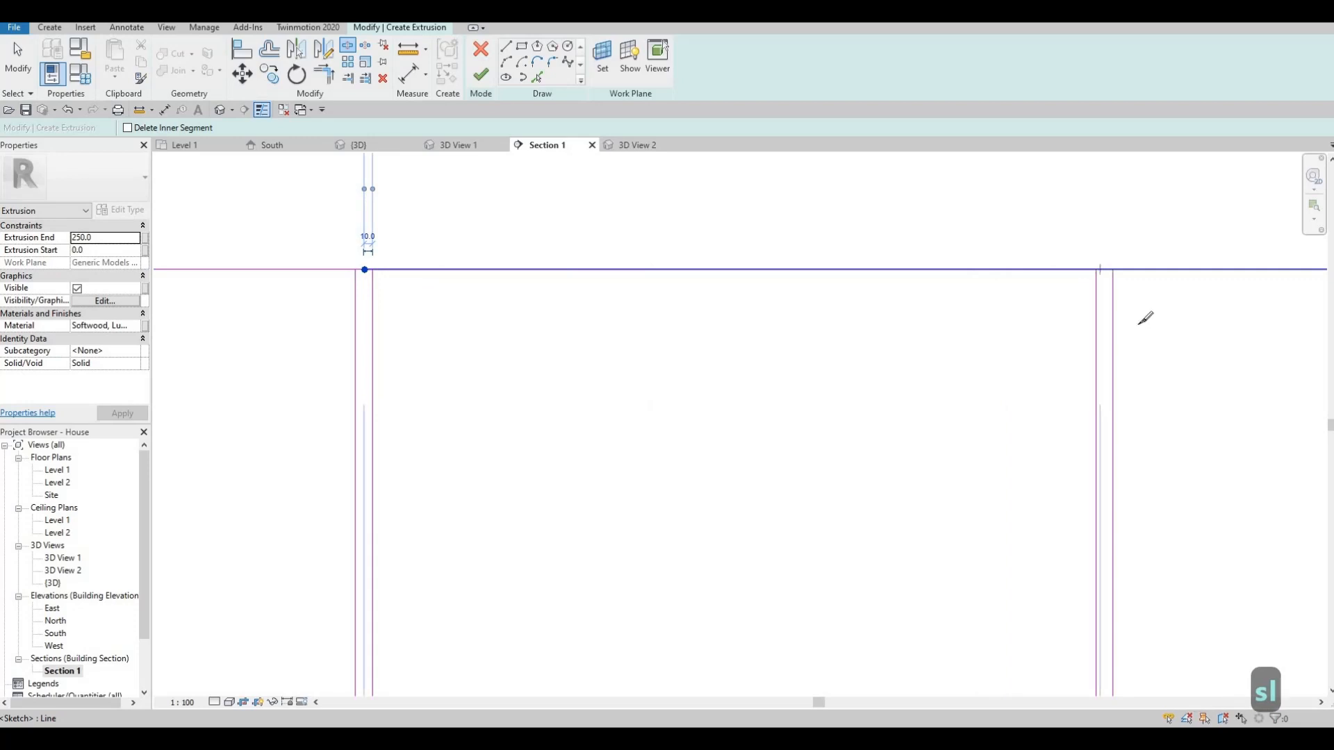
{"action": "middle_click_drag", "start_coordinate": [928, 328], "coordinate": [254, 341]}
{"action": "middle_click_drag", "start_coordinate": [1167, 281], "coordinate": [828, 281]}
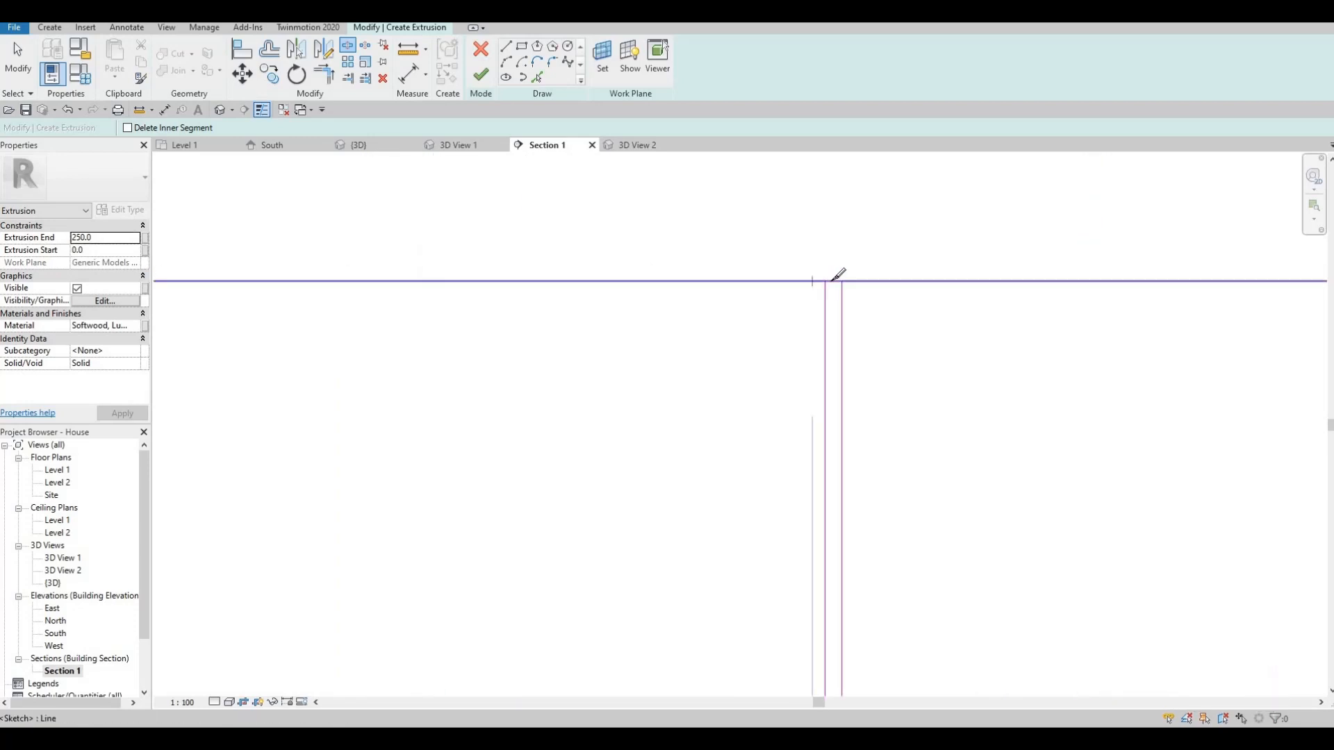
{"action": "left_click", "coordinate": [827, 281]}
- Split the rectangle's lower edge at the three vertical divider gaps
{"action": "scroll", "coordinate": [781, 470], "scroll_direction": "down", "scroll_amount": 2}
{"action": "middle_click_drag", "start_coordinate": [819, 678], "coordinate": [790, 498]}
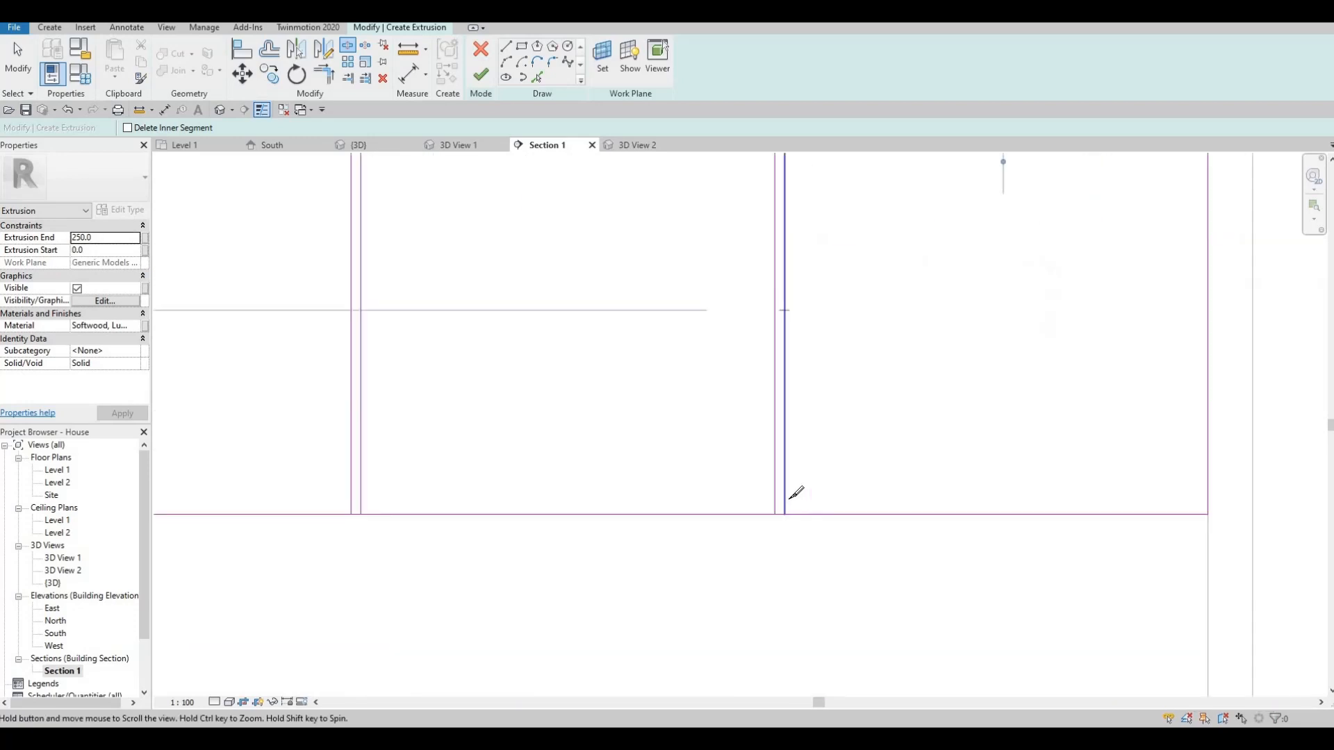
{"action": "scroll", "coordinate": [790, 497], "scroll_direction": "up", "scroll_amount": 2}
{"action": "left_click", "coordinate": [795, 502]}
{"action": "middle_click_drag", "start_coordinate": [570, 475], "coordinate": [1111, 443]}
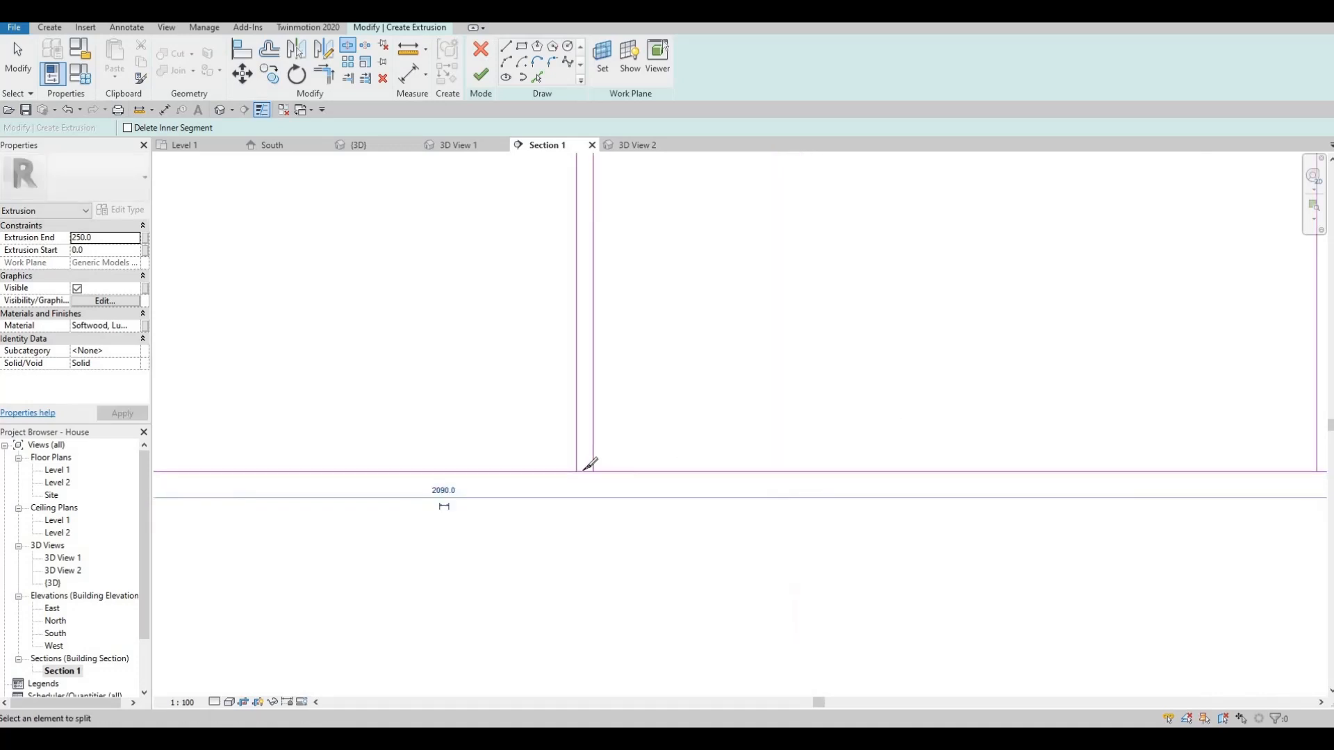
{"action": "left_click", "coordinate": [579, 472]}
{"action": "middle_click_drag", "start_coordinate": [264, 456], "coordinate": [1033, 435]}
{"action": "scroll", "coordinate": [1033, 435], "scroll_direction": "down", "scroll_amount": 1}
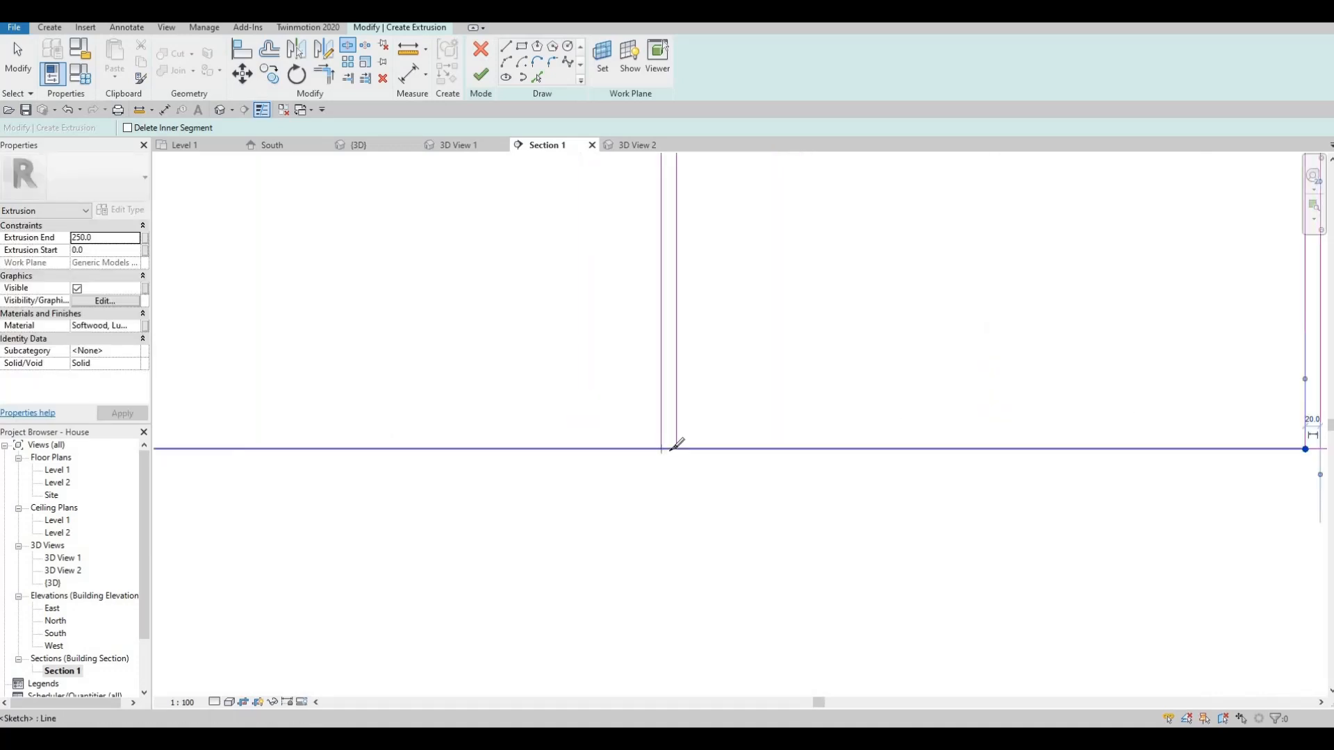
{"action": "key", "text": "Escape"}
{"action": "key", "text": "Escape"}
{"action": "key", "text": "Escape"}
- Trim the lower edge to the paired lines of the left and middle dividers, forming the panels' lower corners
{"action": "scroll", "coordinate": [632, 408], "scroll_direction": "down", "scroll_amount": 2}
{"action": "key", "text": "t"}
{"action": "key", "text": "r"}
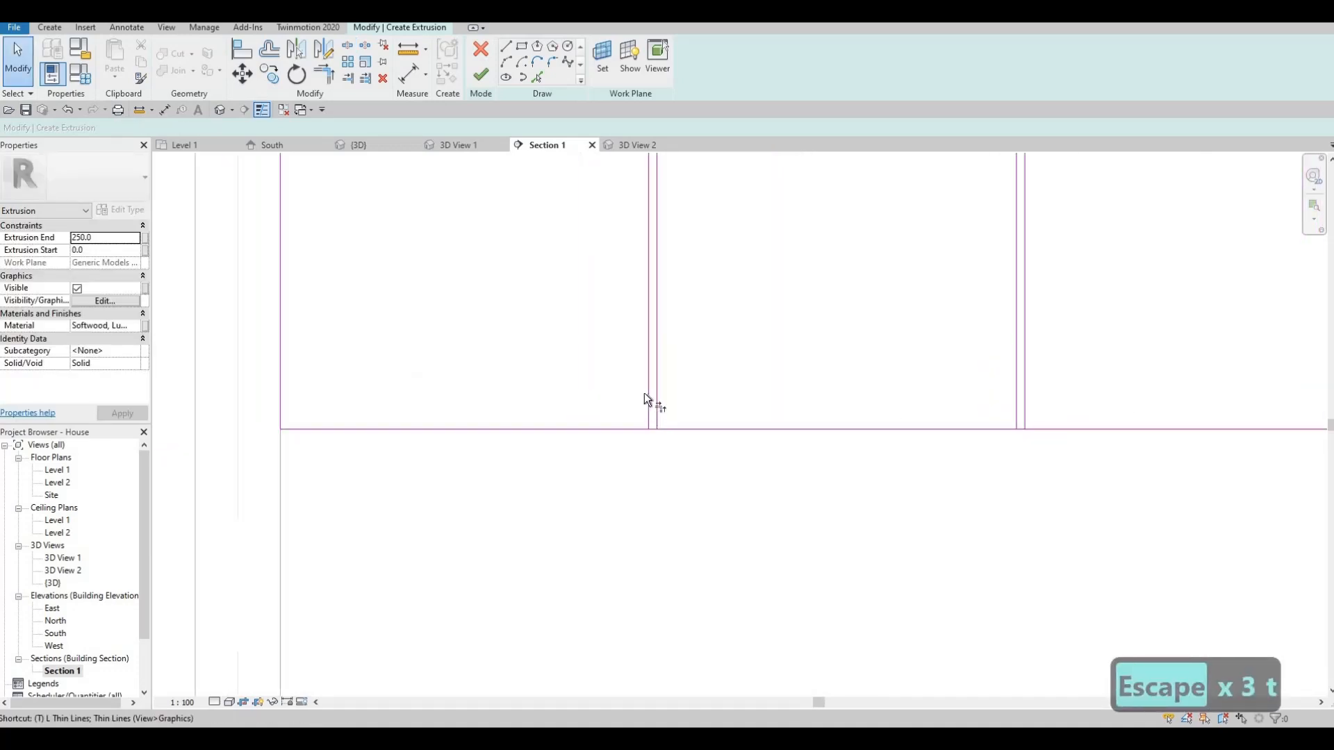
{"action": "scroll", "coordinate": [649, 391], "scroll_direction": "up", "scroll_amount": 2}
{"action": "left_click", "coordinate": [653, 388]}
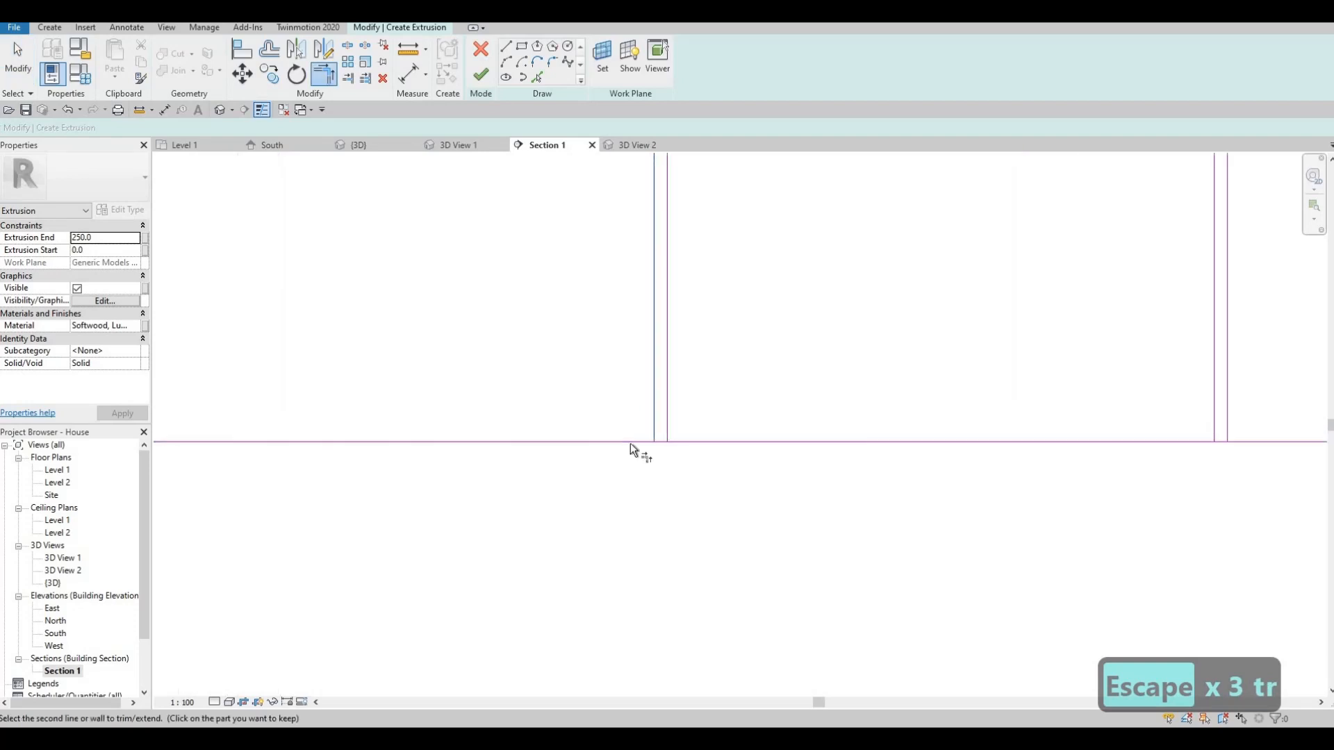
{"action": "left_click", "coordinate": [631, 442]}
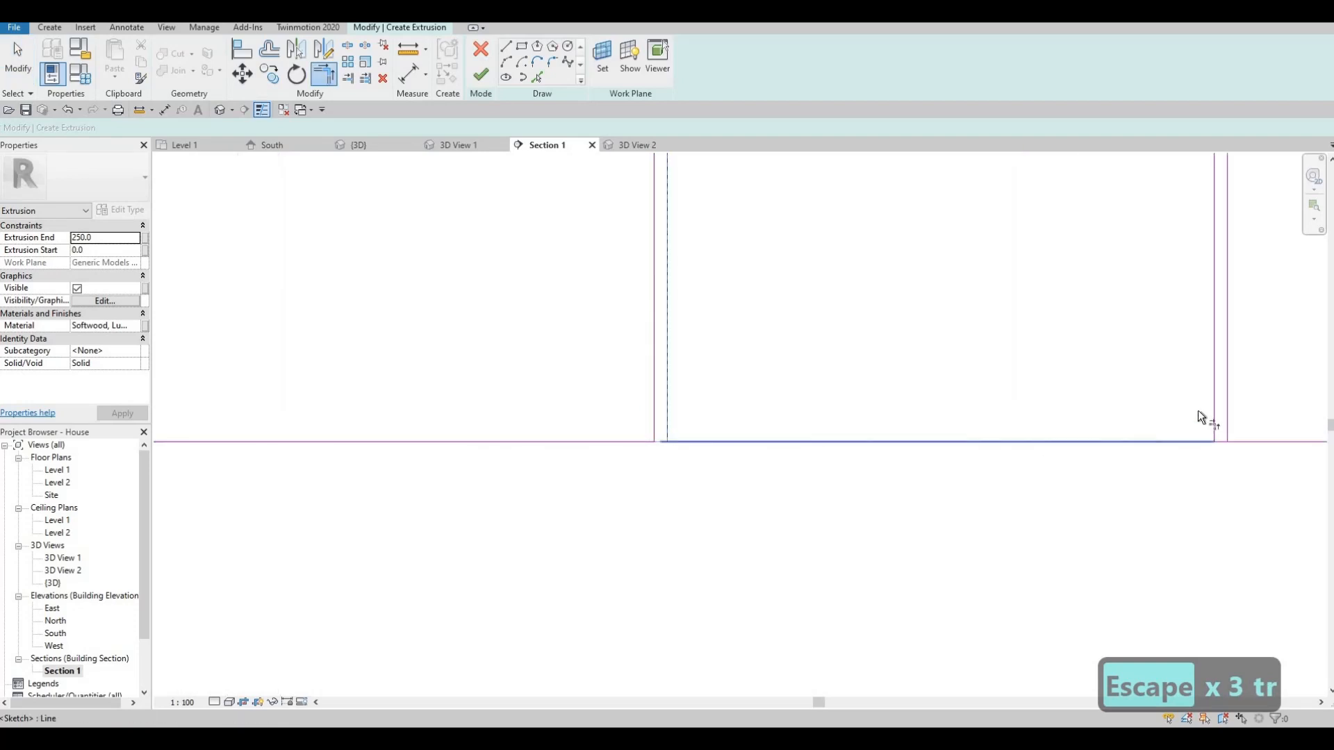
{"action": "left_click", "coordinate": [1212, 394]}
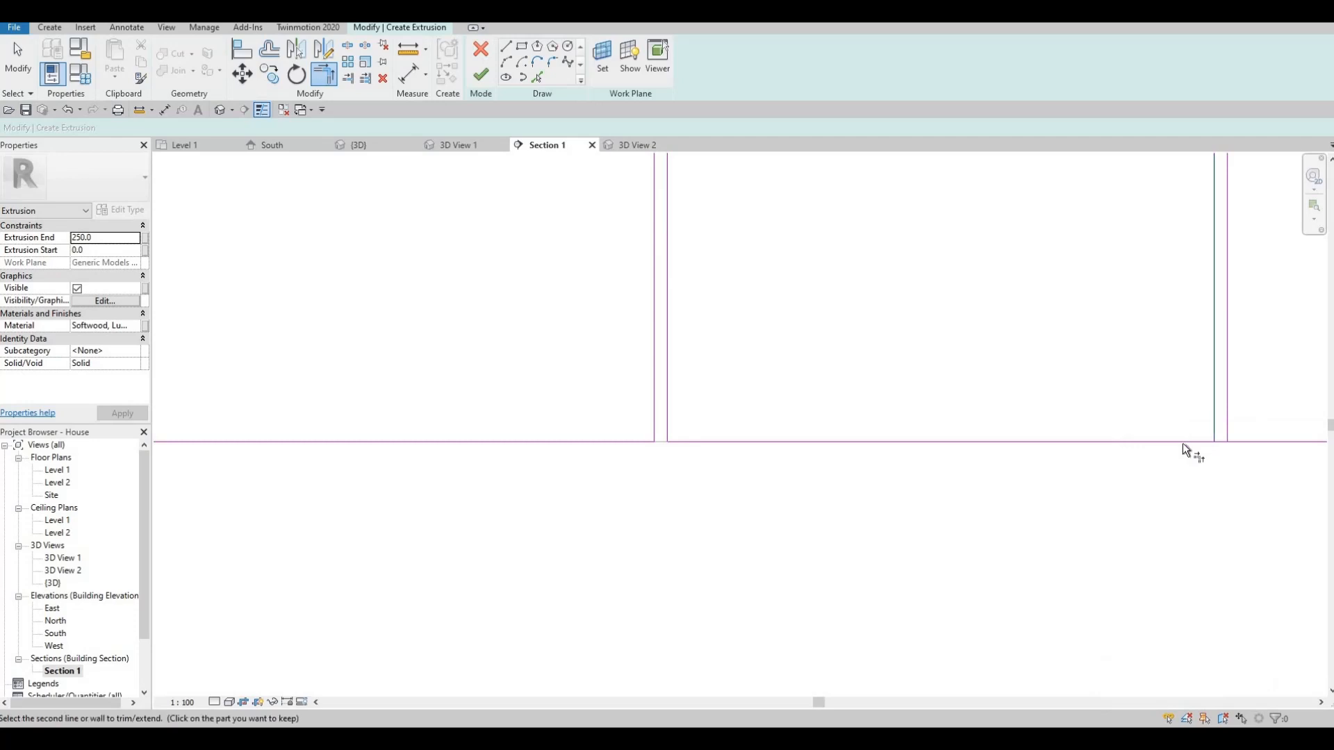
{"action": "left_click", "coordinate": [1185, 443]}
{"action": "left_click", "coordinate": [1226, 399]}
{"action": "left_click", "coordinate": [1252, 443]}
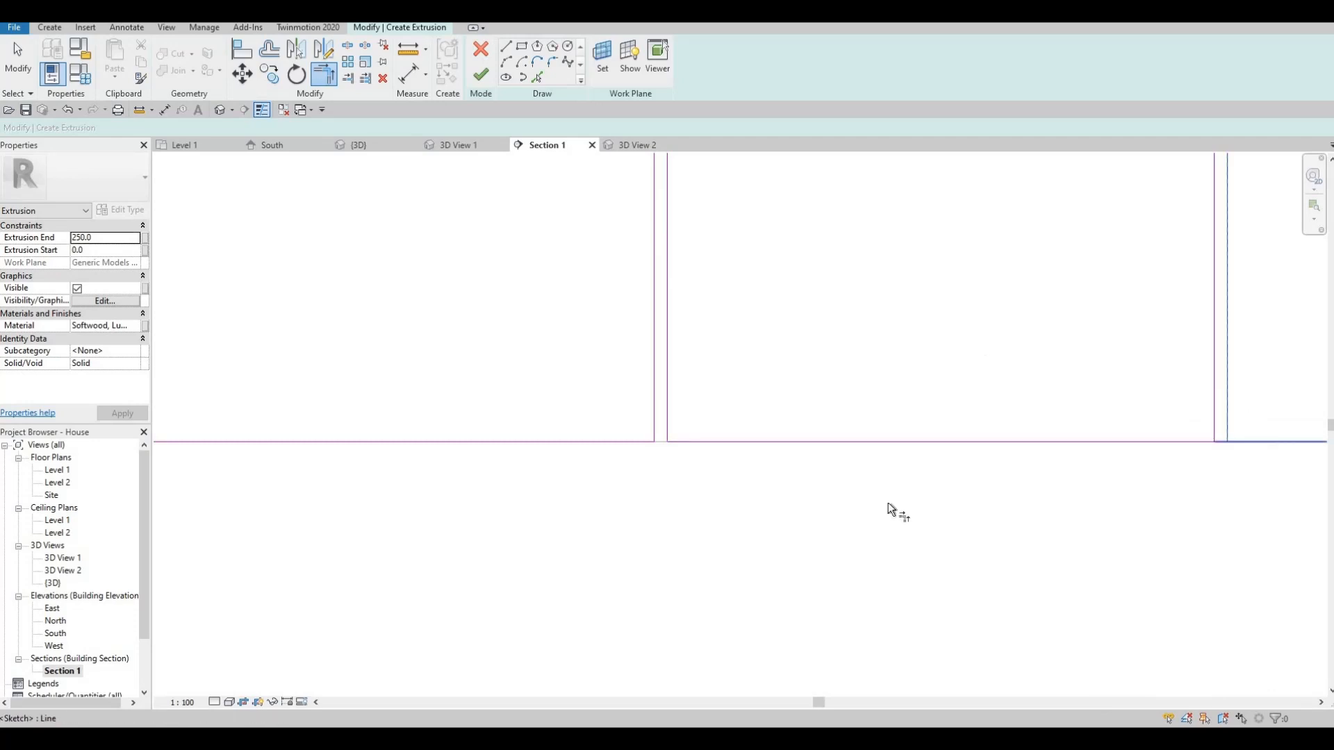
- Trim the upper edge to the paired lines of the left and middle dividers, forming the panels' upper corners
{"action": "middle_click_drag", "start_coordinate": [732, 183], "coordinate": [803, 419]}
{"action": "scroll", "coordinate": [804, 420], "scroll_direction": "down", "scroll_amount": 1}
{"action": "left_click", "coordinate": [739, 249]}
{"action": "left_click", "coordinate": [747, 261]}
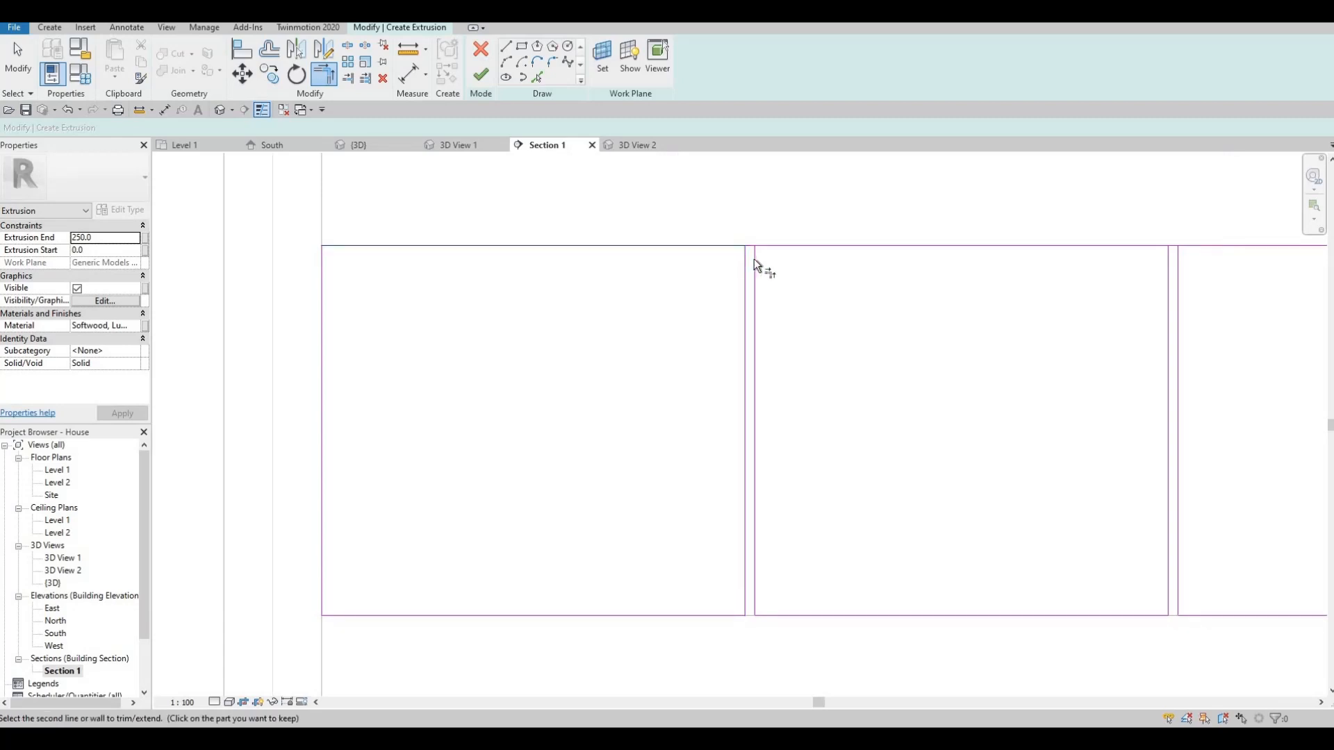
{"action": "left_click", "coordinate": [774, 248]}
{"action": "left_click", "coordinate": [757, 262]}
{"action": "middle_click_drag", "start_coordinate": [1104, 239], "coordinate": [806, 277]}
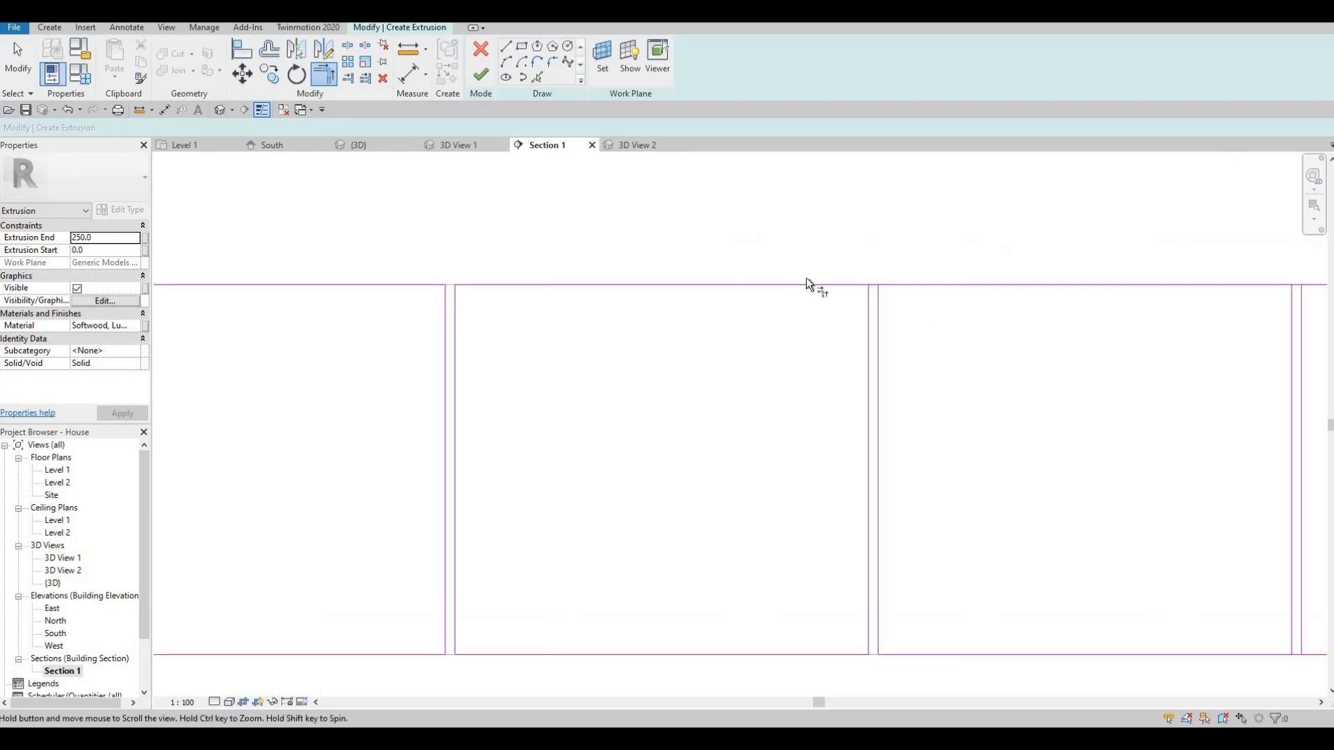
{"action": "scroll", "coordinate": [904, 294], "scroll_direction": "up", "scroll_amount": 2}
{"action": "left_click", "coordinate": [843, 291]}
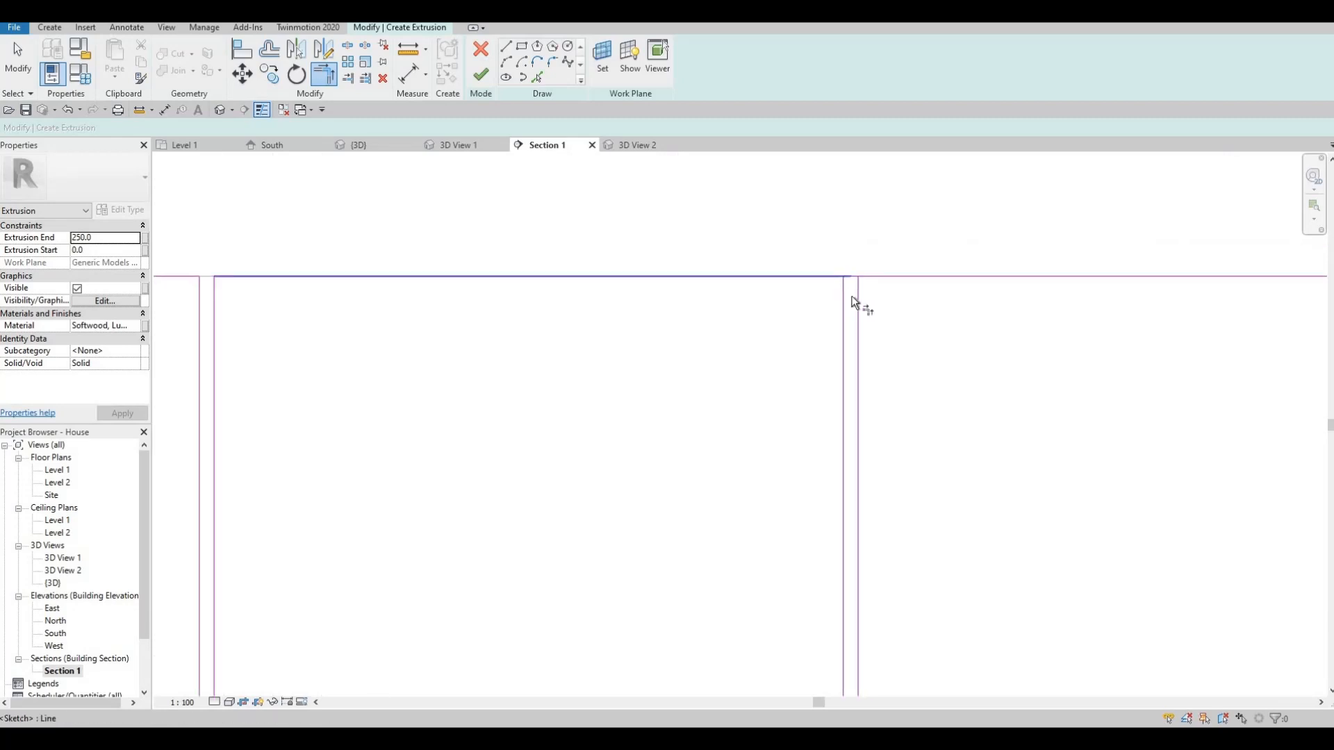
{"action": "left_click", "coordinate": [890, 277]}
- Trim the upper edge of the rightmost panel to the adjacent line of the right divider
{"action": "scroll", "coordinate": [989, 327], "scroll_direction": "down", "scroll_amount": 3}
{"action": "middle_click_drag", "start_coordinate": [1286, 338], "coordinate": [757, 342]}
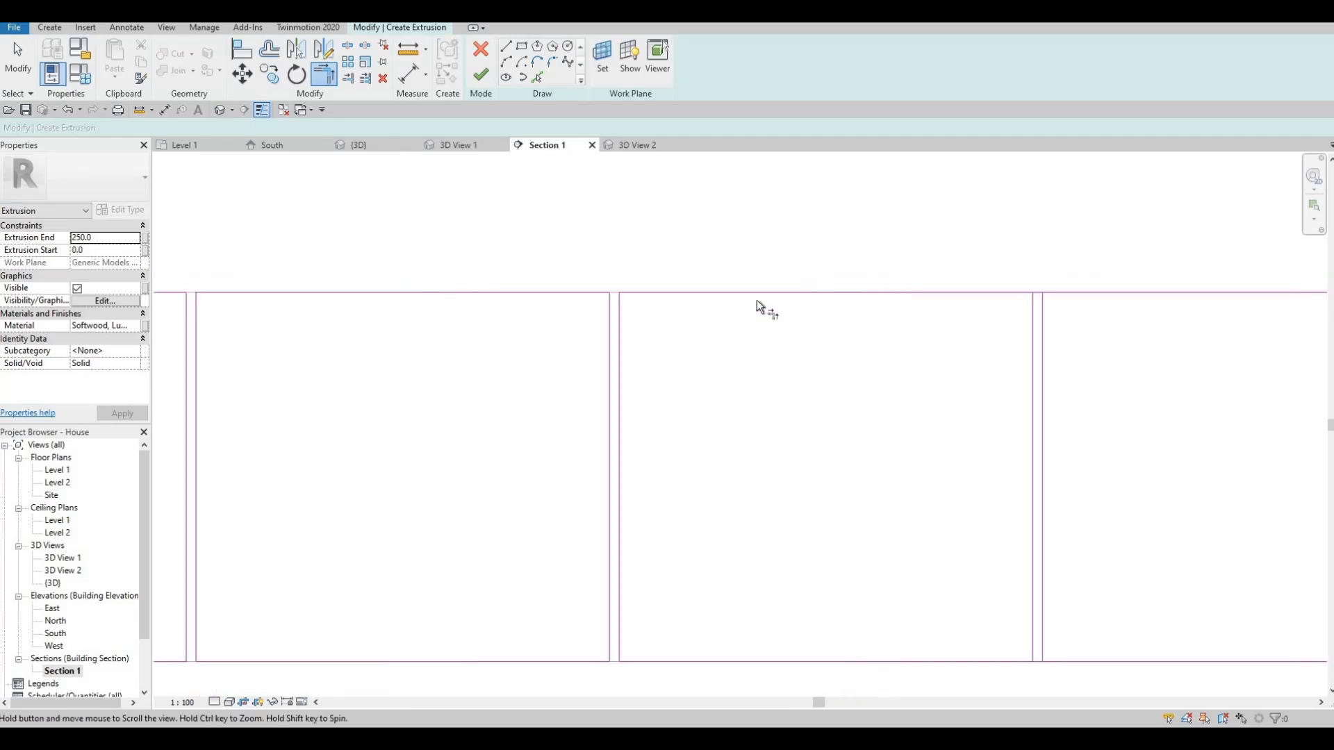
{"action": "scroll", "coordinate": [760, 301], "scroll_direction": "up", "scroll_amount": 1}
{"action": "scroll", "coordinate": [761, 302], "scroll_direction": "up", "scroll_amount": 1}
{"action": "left_click", "coordinate": [760, 301]}
{"action": "left_click", "coordinate": [778, 318]}
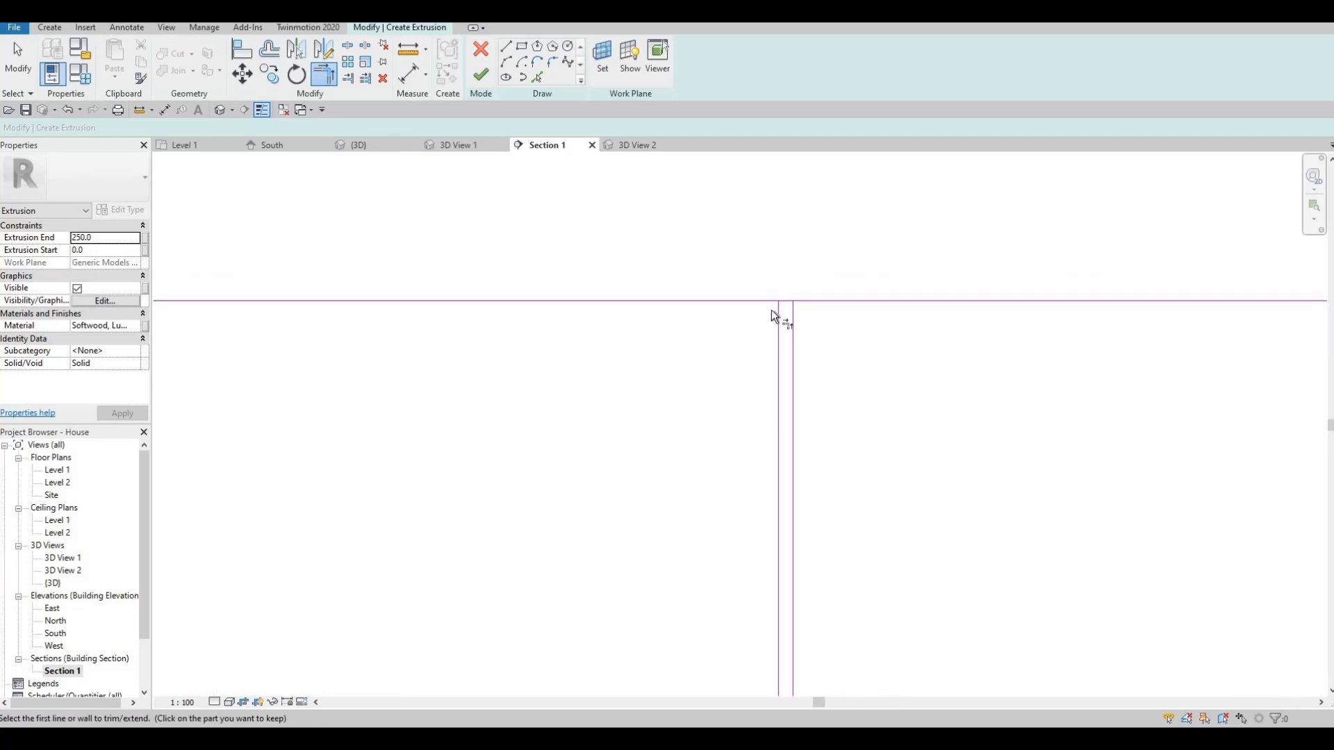
{"action": "left_click", "coordinate": [761, 302]}
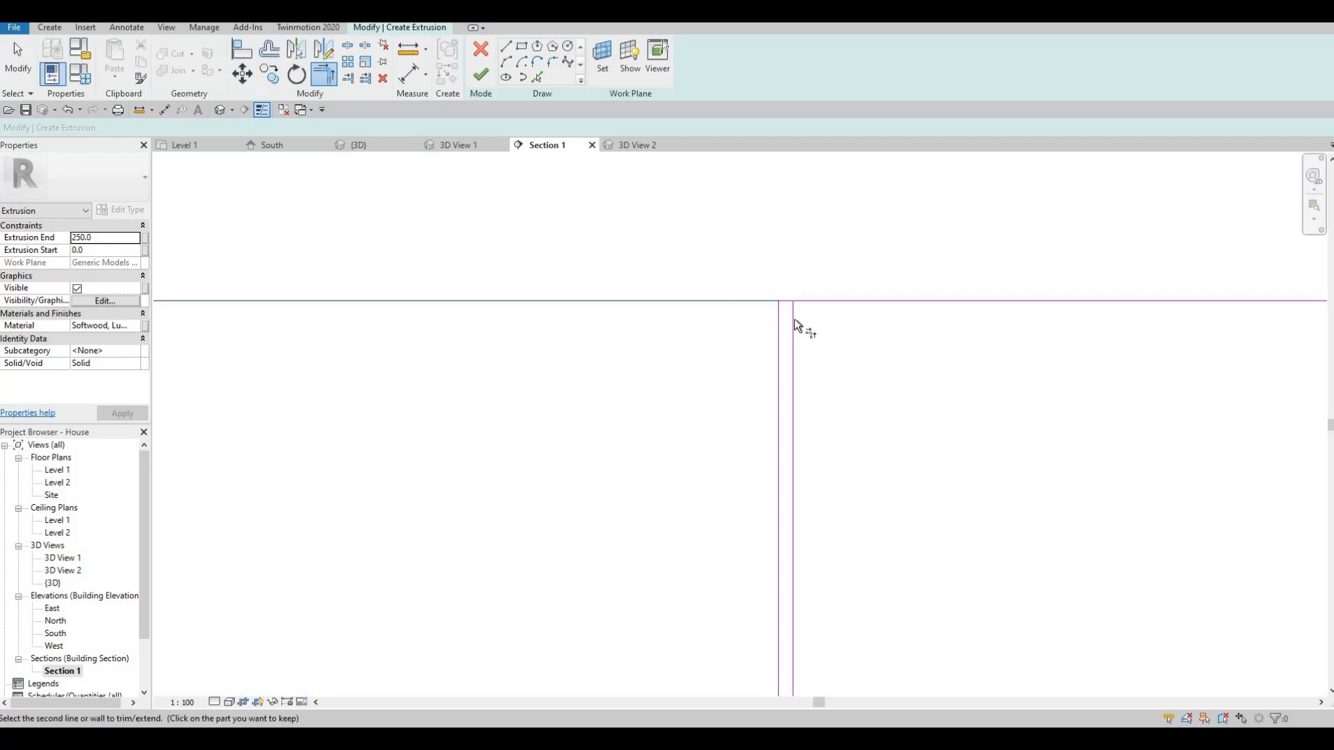
{"action": "left_click", "coordinate": [820, 301]}
{"action": "key", "text": "Escape"}
{"action": "key", "text": "Escape"}
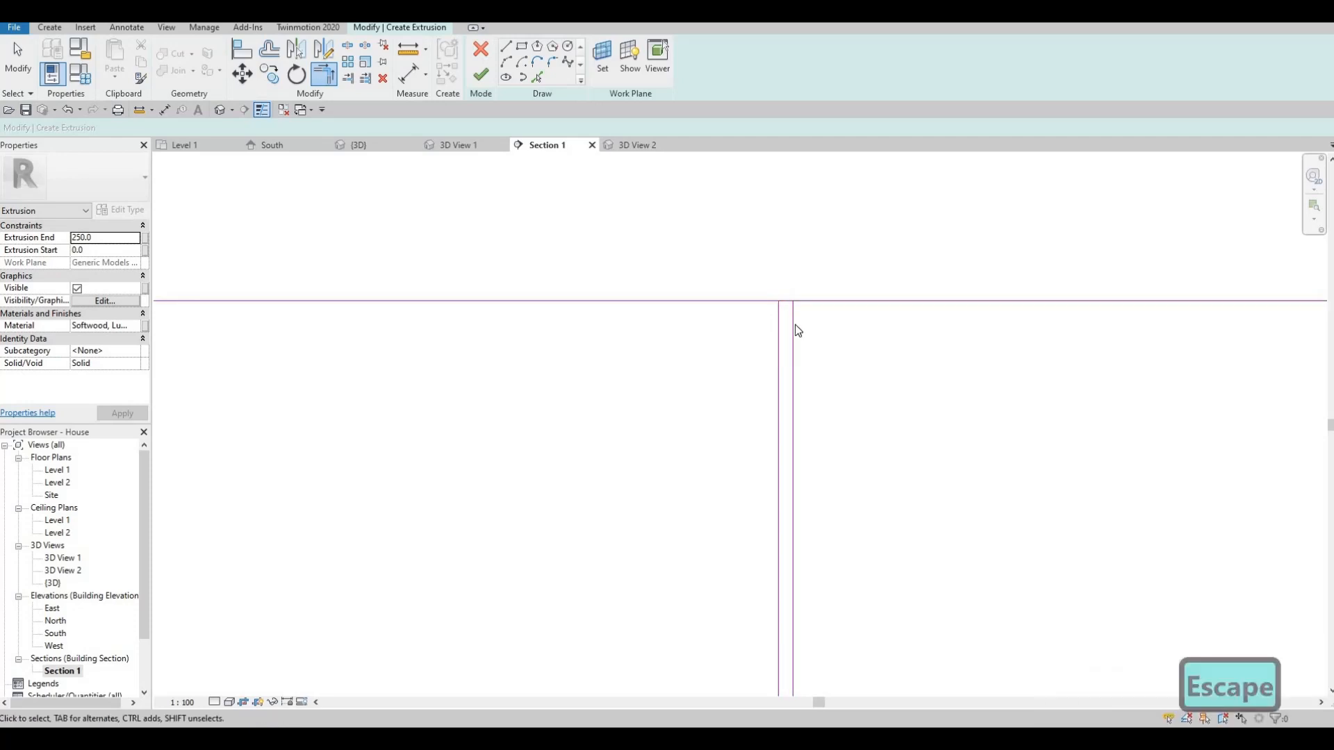
{"action": "key", "text": "t"}
{"action": "key", "text": "r"}
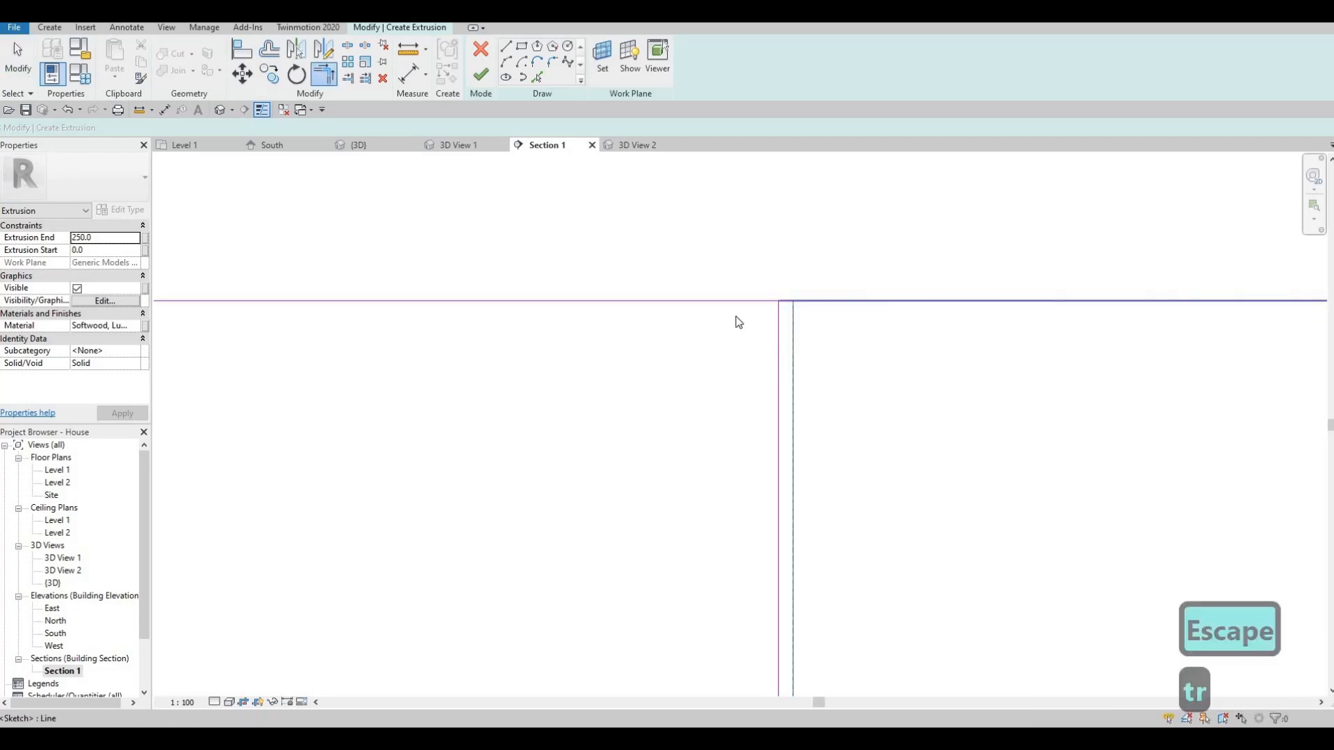
{"action": "key", "text": "Escape"}
{"action": "scroll", "coordinate": [737, 303], "scroll_direction": "down", "scroll_amount": 2}
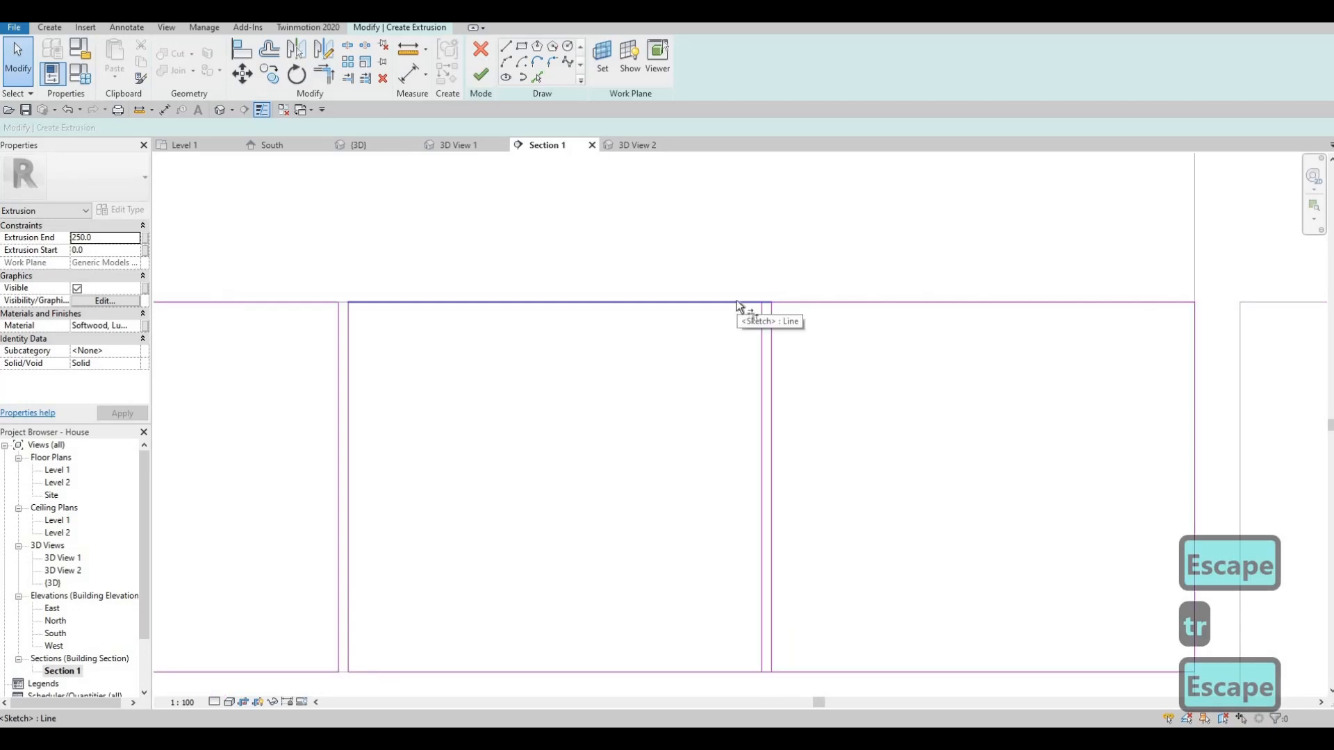
- Trim the third panel's upper edge to the near line of the right divider, closing its upper corner
{"action": "key", "text": "t"}
{"action": "key", "text": "r"}
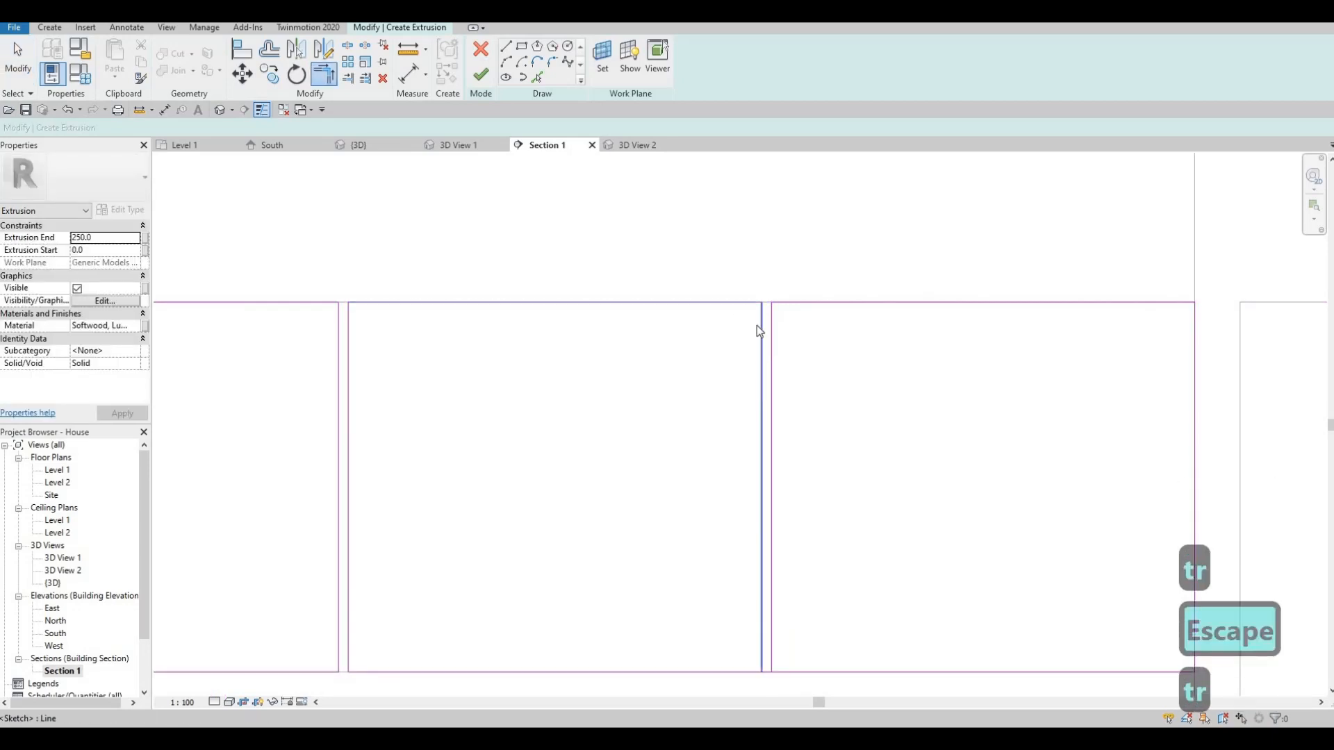
{"action": "key", "text": "Escape"}
{"action": "scroll", "coordinate": [761, 334], "scroll_direction": "down", "scroll_amount": 4}
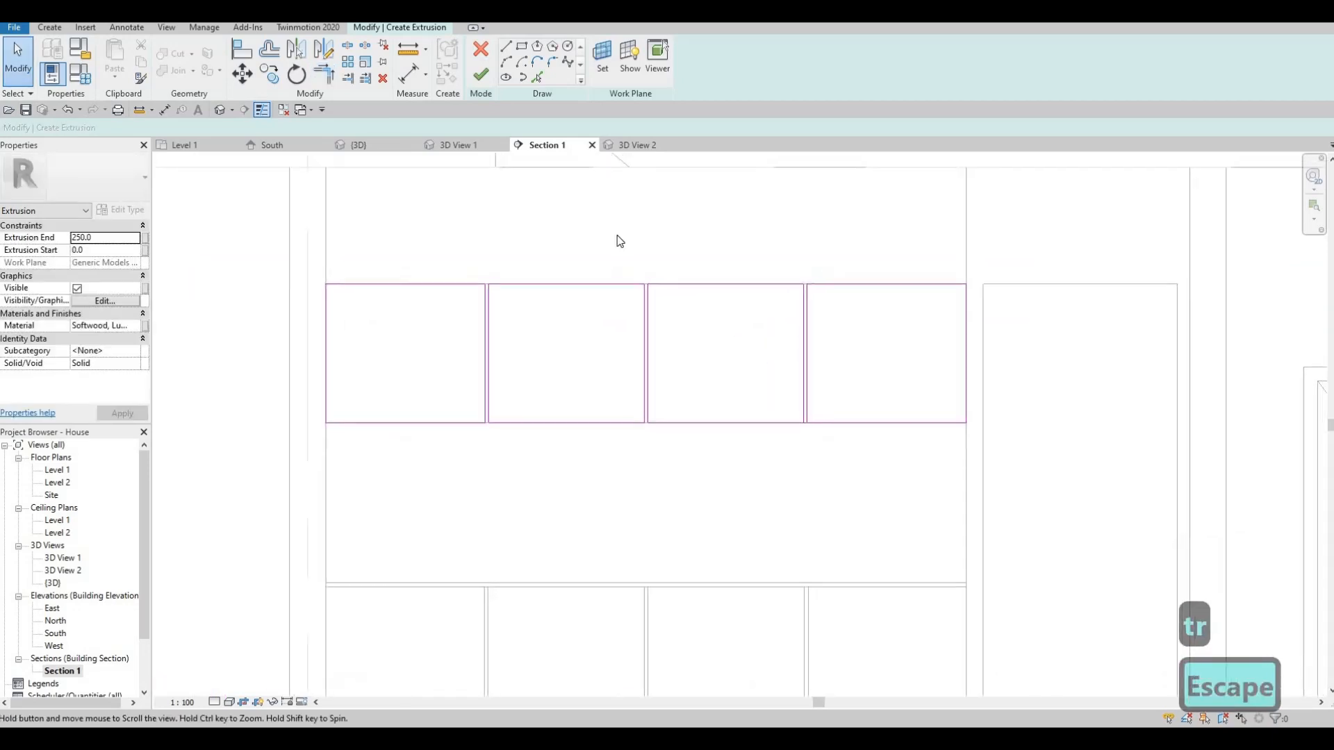
- Try to finish the extrusion sketch of the four door panels
{"action": "left_click", "coordinate": [479, 77]}
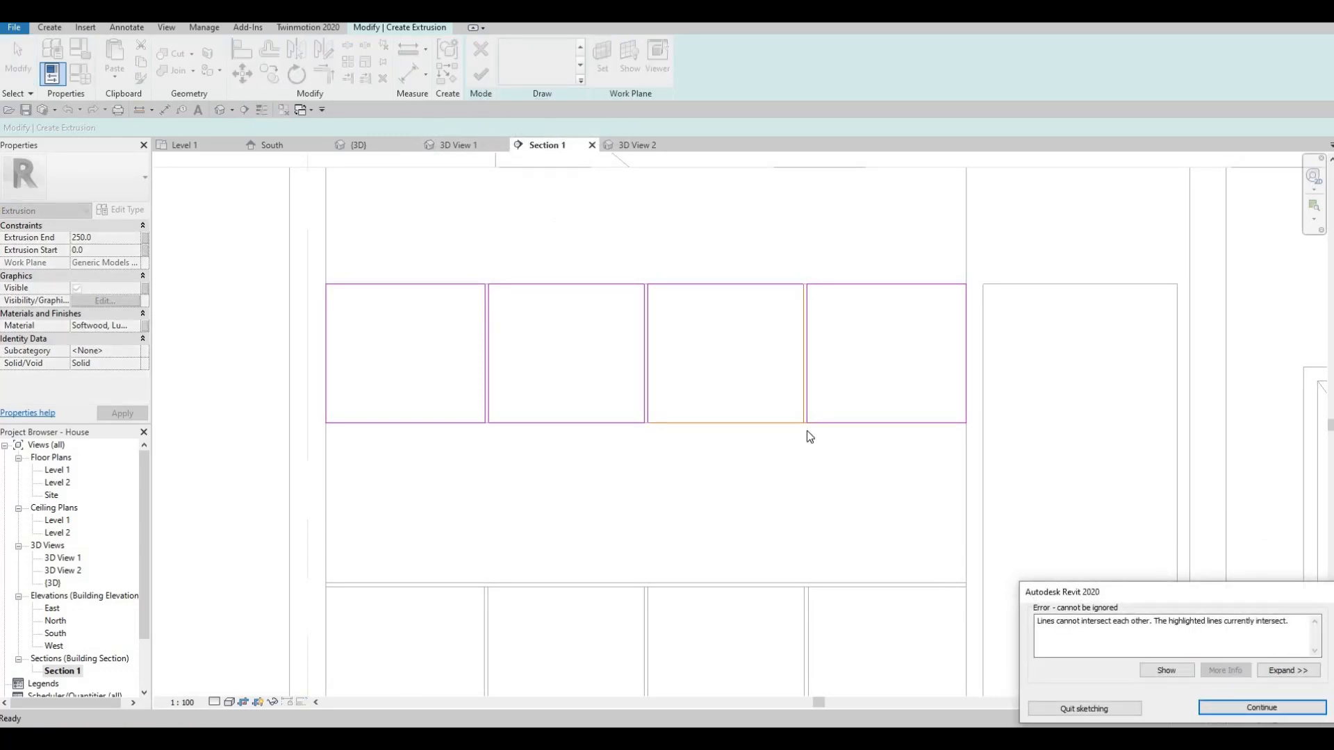
{"action": "key", "text": "Escape"}
{"action": "key", "text": "Escape"}
- Trim the lower edge to both lines of the right divider and finish the extrusion sketch
{"action": "scroll", "coordinate": [799, 435], "scroll_direction": "up", "scroll_amount": 3}
{"action": "scroll", "coordinate": [799, 431], "scroll_direction": "up", "scroll_amount": 2}
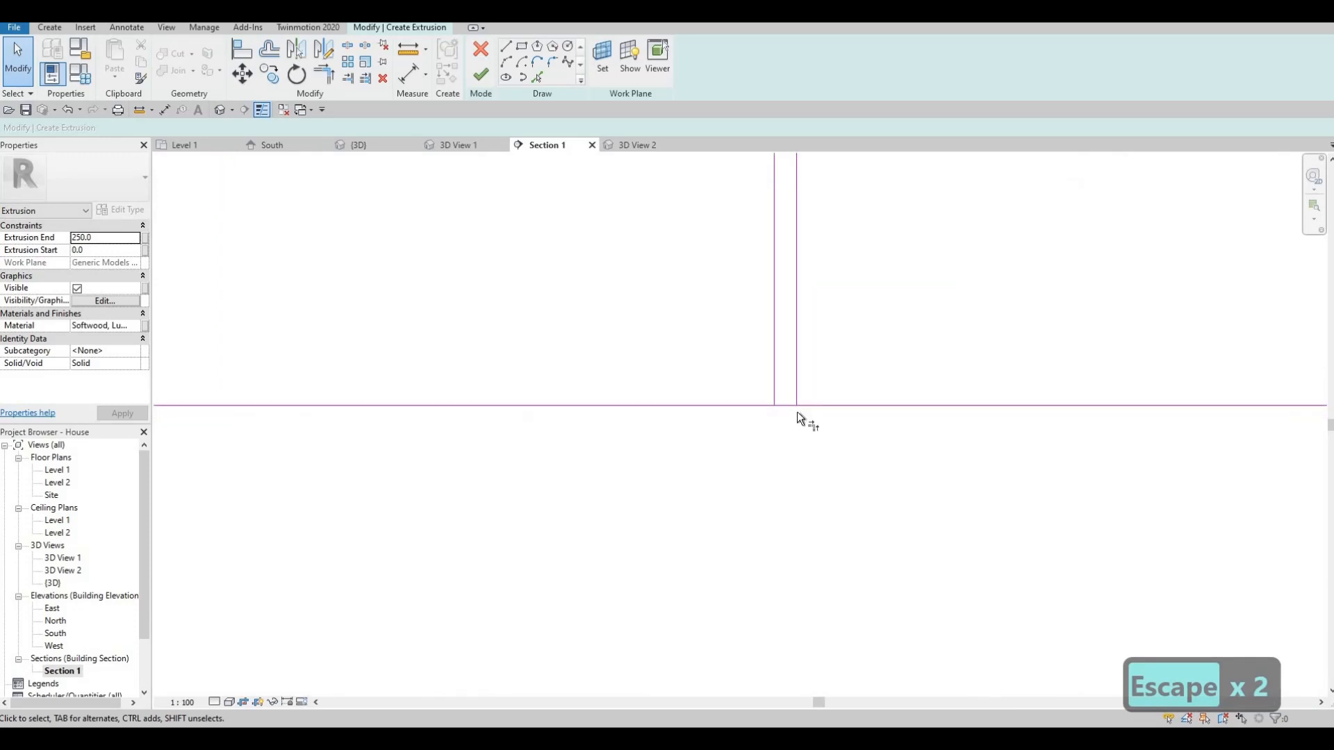
{"action": "key", "text": "t"}
{"action": "key", "text": "r"}
{"action": "left_click", "coordinate": [800, 405]}
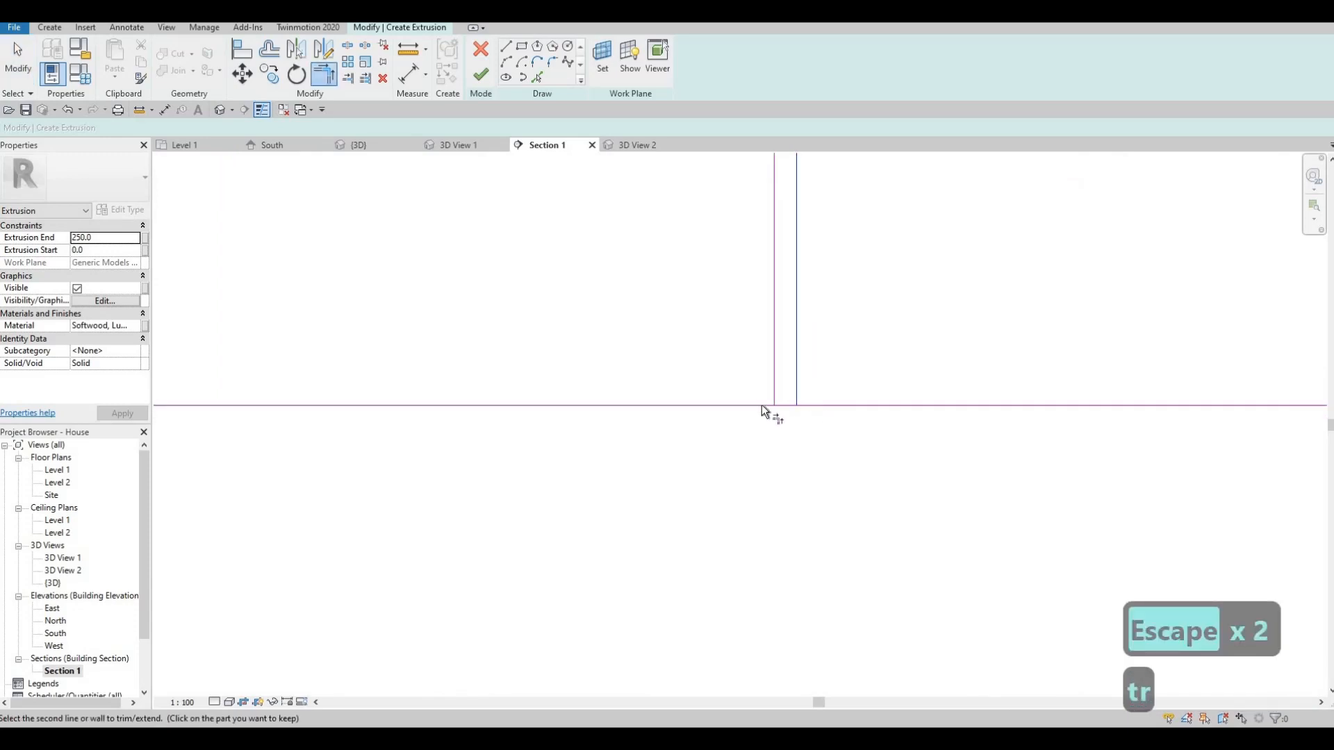
{"action": "left_click", "coordinate": [770, 375]}
{"action": "left_click", "coordinate": [755, 406]}
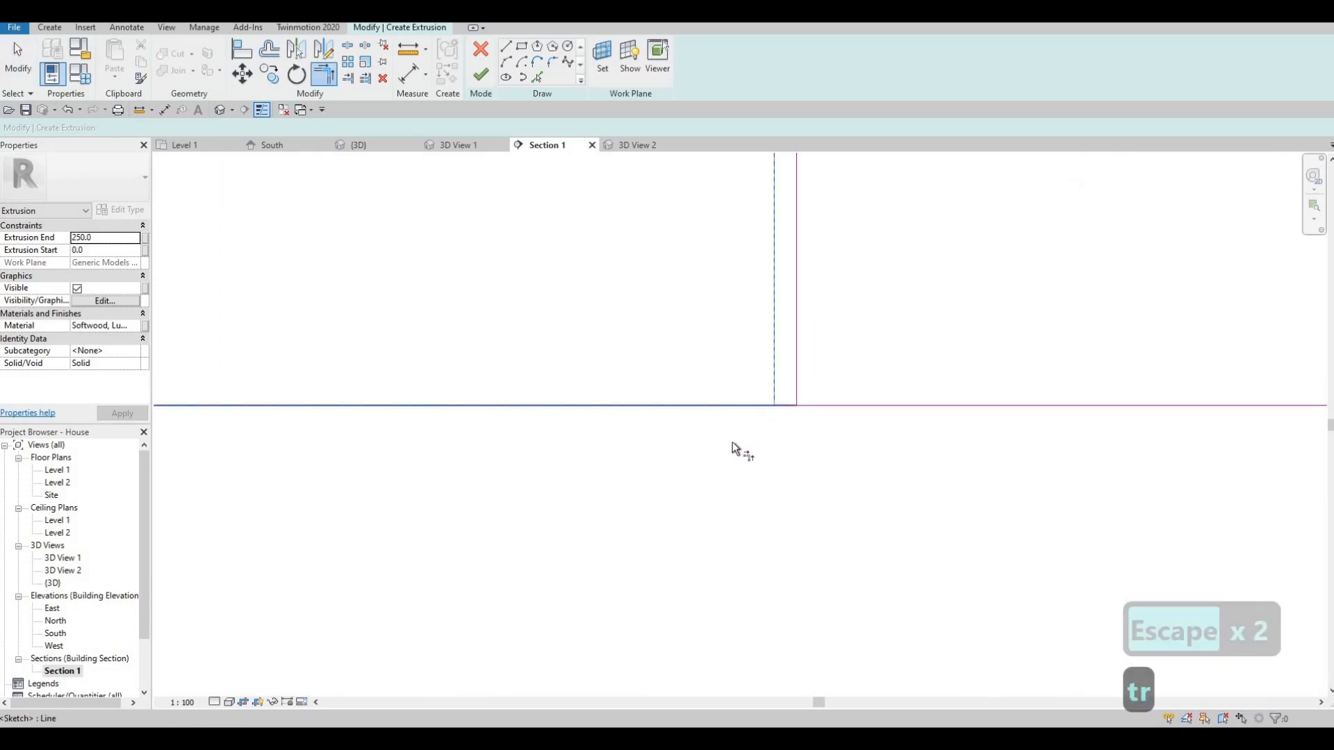
{"action": "key", "text": "Escape"}
{"action": "key", "text": "Escape"}
{"action": "key", "text": "Escape"}
{"action": "scroll", "coordinate": [492, 328], "scroll_direction": "down", "scroll_amount": 2}
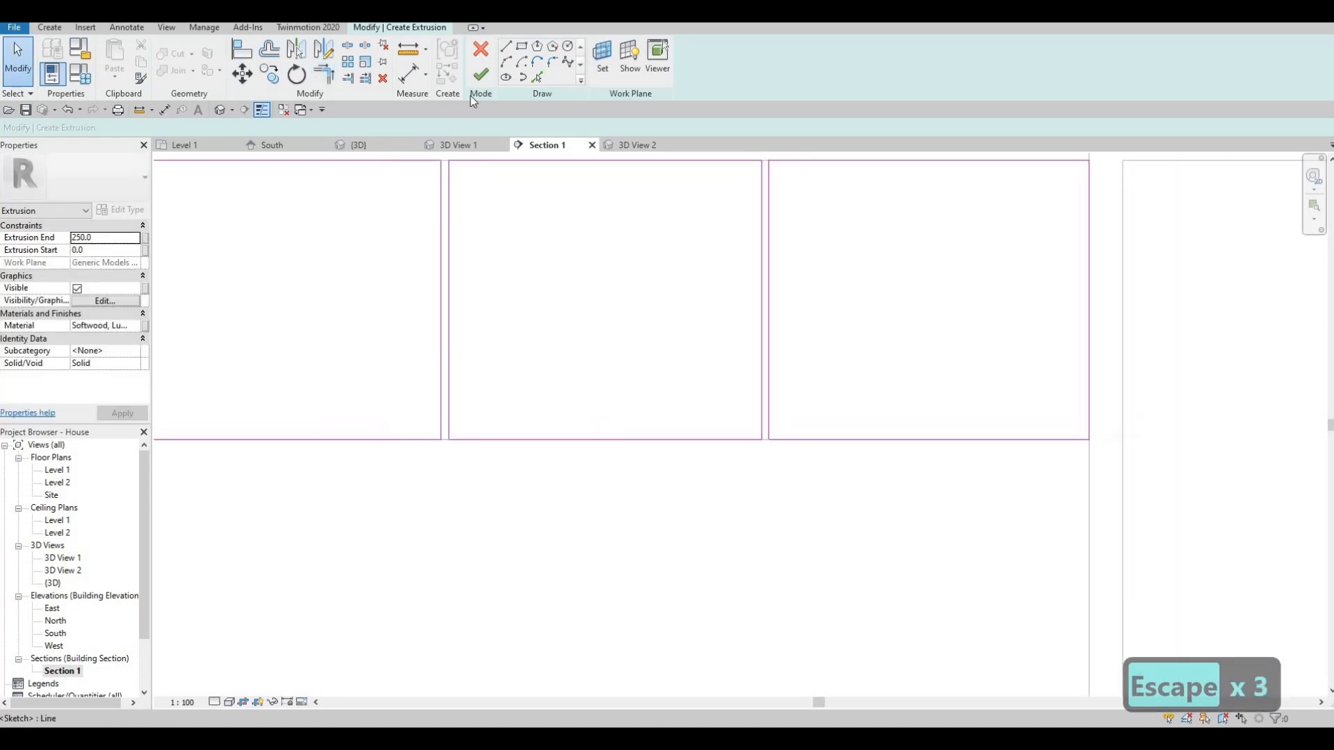
{"action": "left_click", "coordinate": [481, 74]}
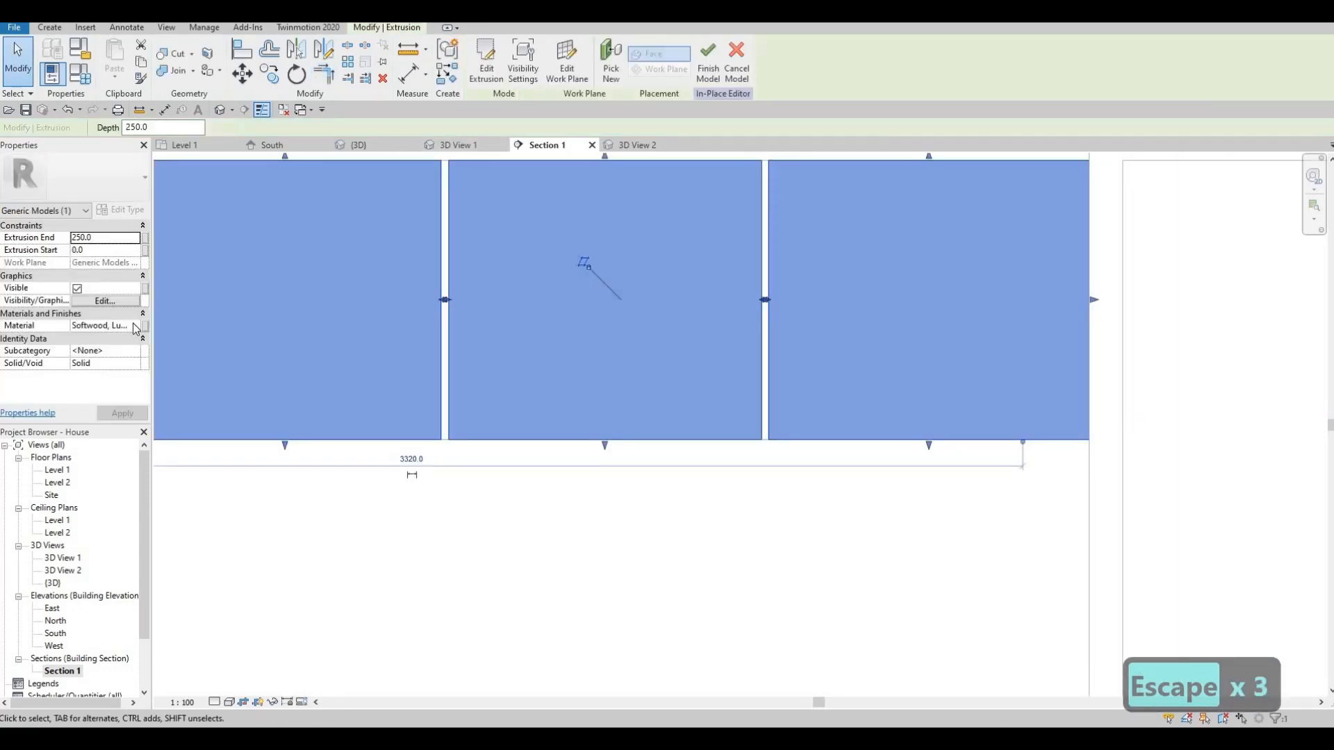
- Set the door panel extrusion's material to Plastic
{"action": "left_click", "coordinate": [134, 327]}
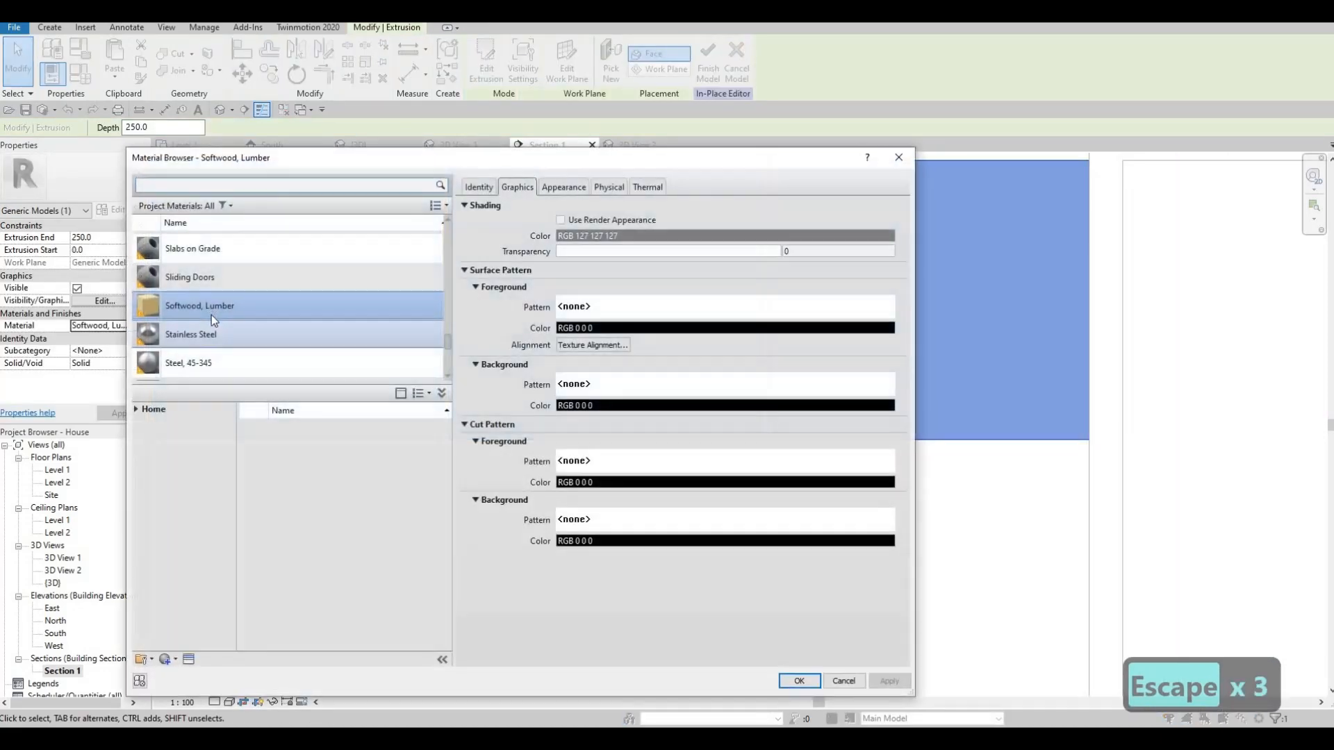
{"action": "scroll", "coordinate": [209, 318], "scroll_direction": "up", "scroll_amount": 5}
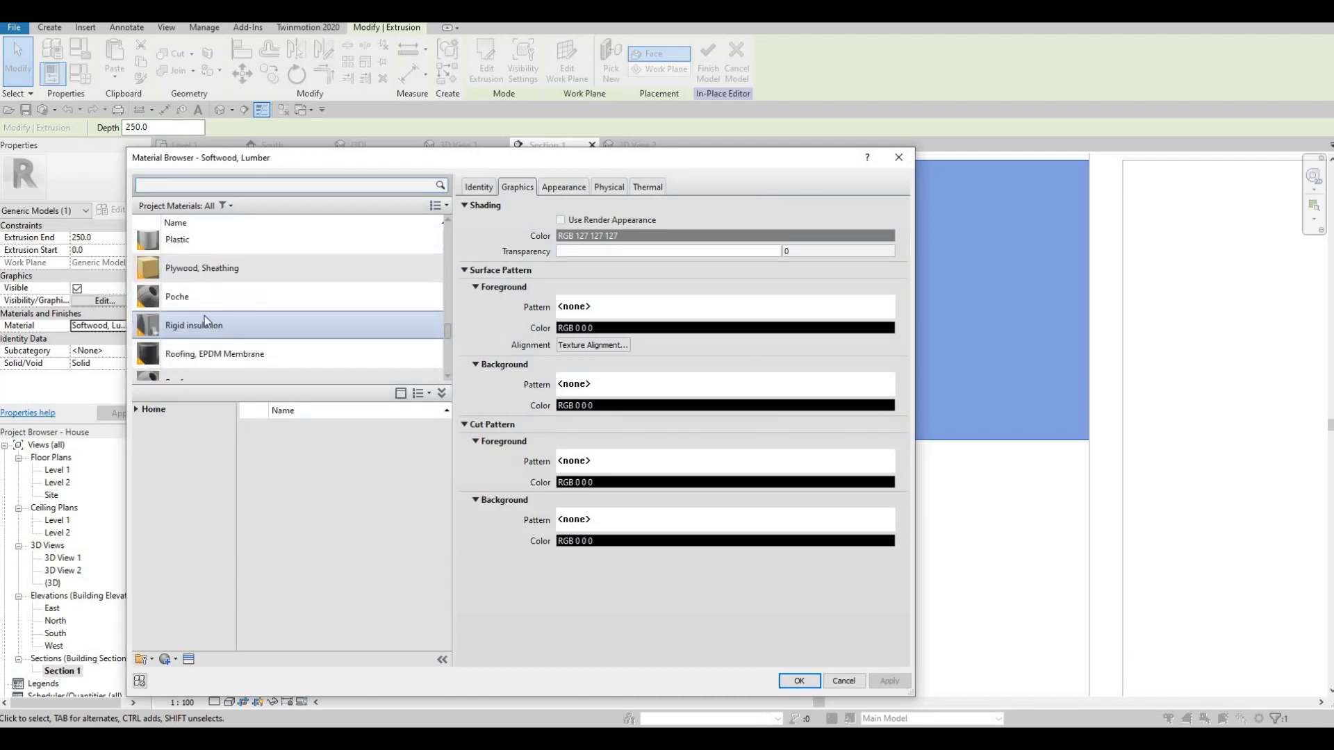
{"action": "left_click", "coordinate": [799, 681]}
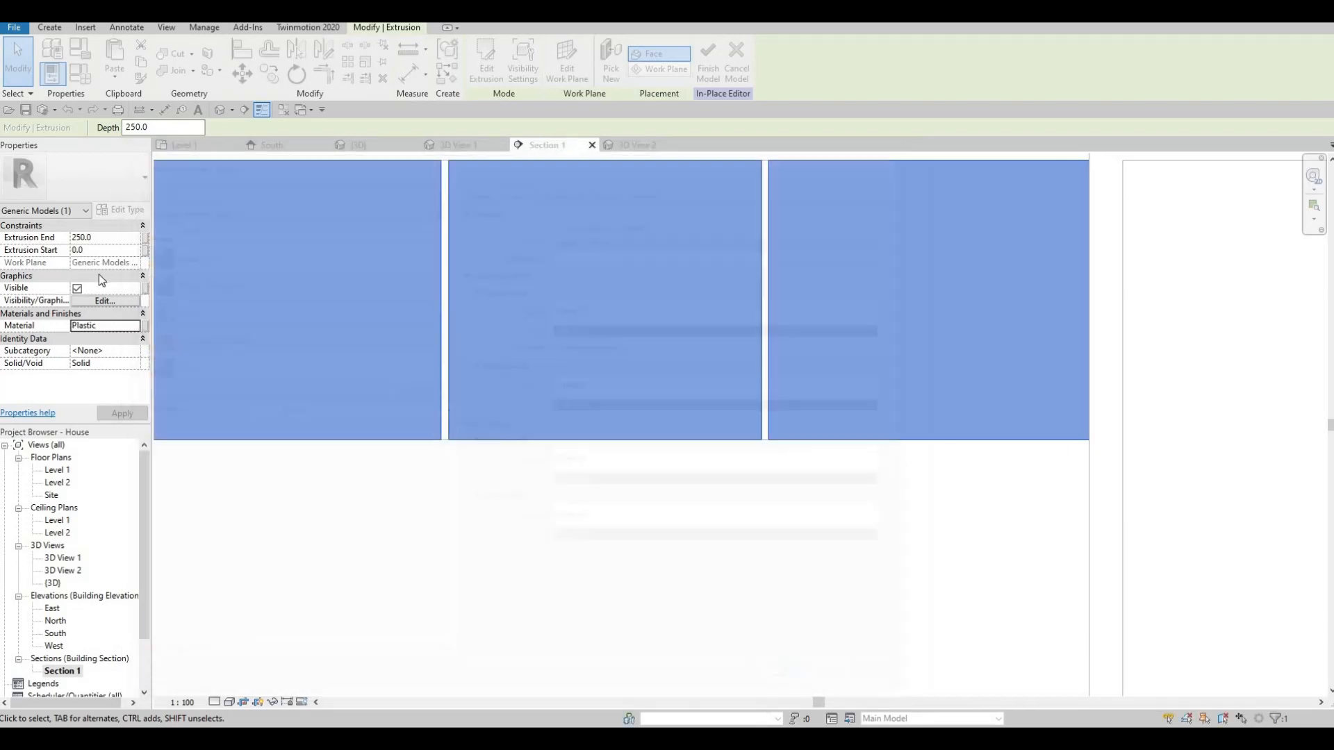
- Set the door panels' extrusion end to 10 mm and finish the in-place model
{"action": "left_click", "coordinate": [97, 237]}
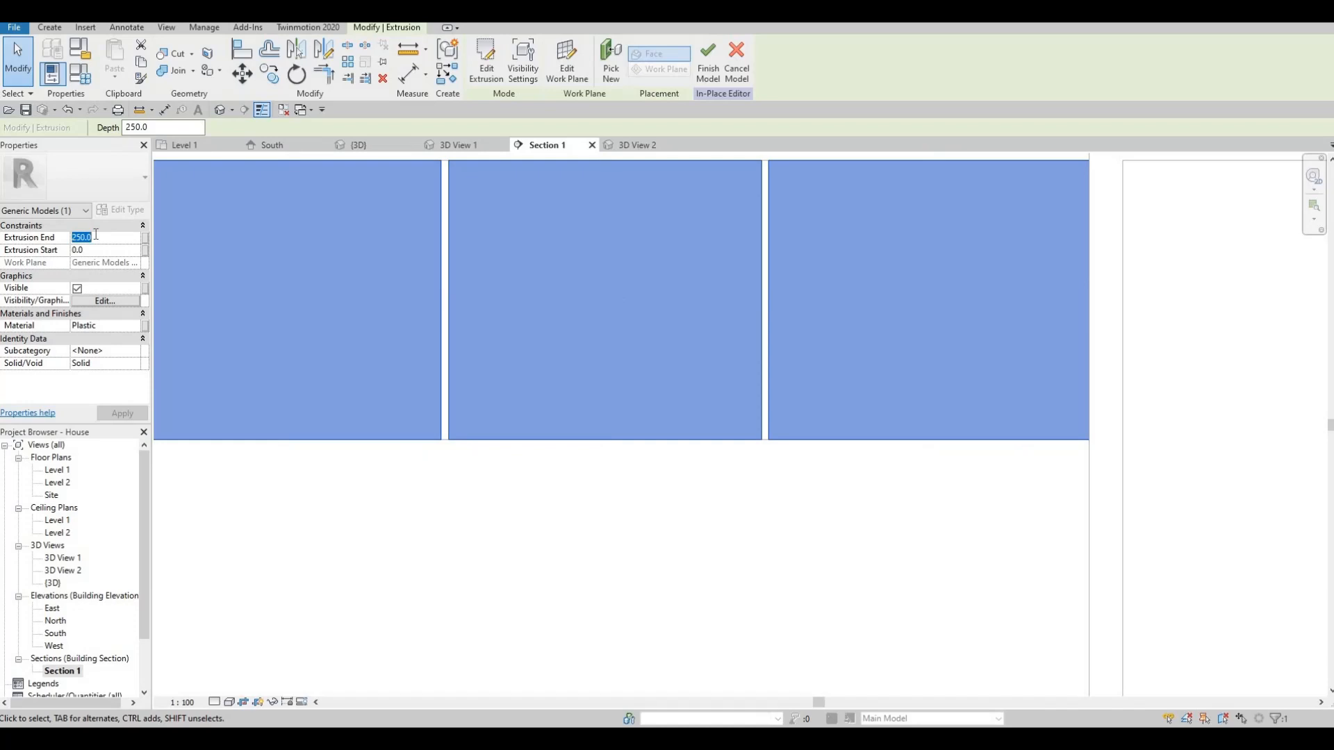
{"action": "type", "text": "10"}
{"action": "key", "text": "Return"}
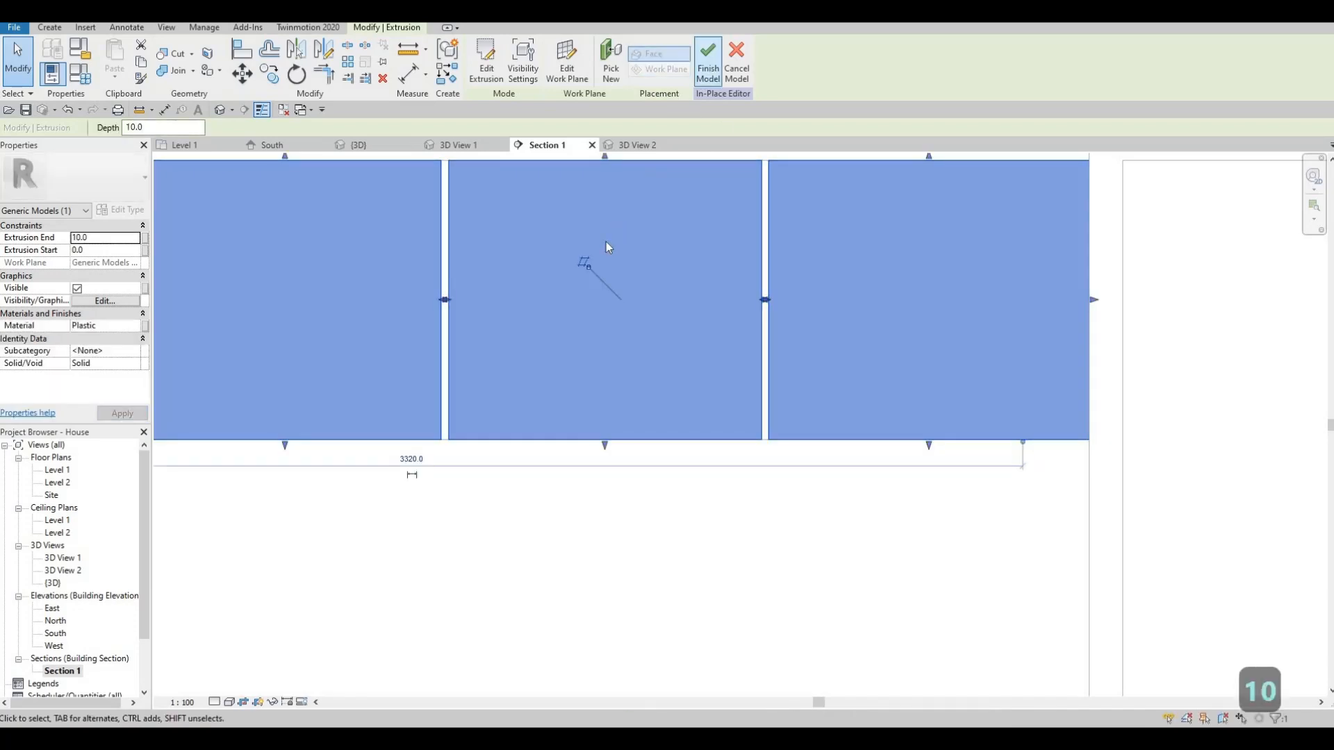
{"action": "left_click", "coordinate": [708, 63]}
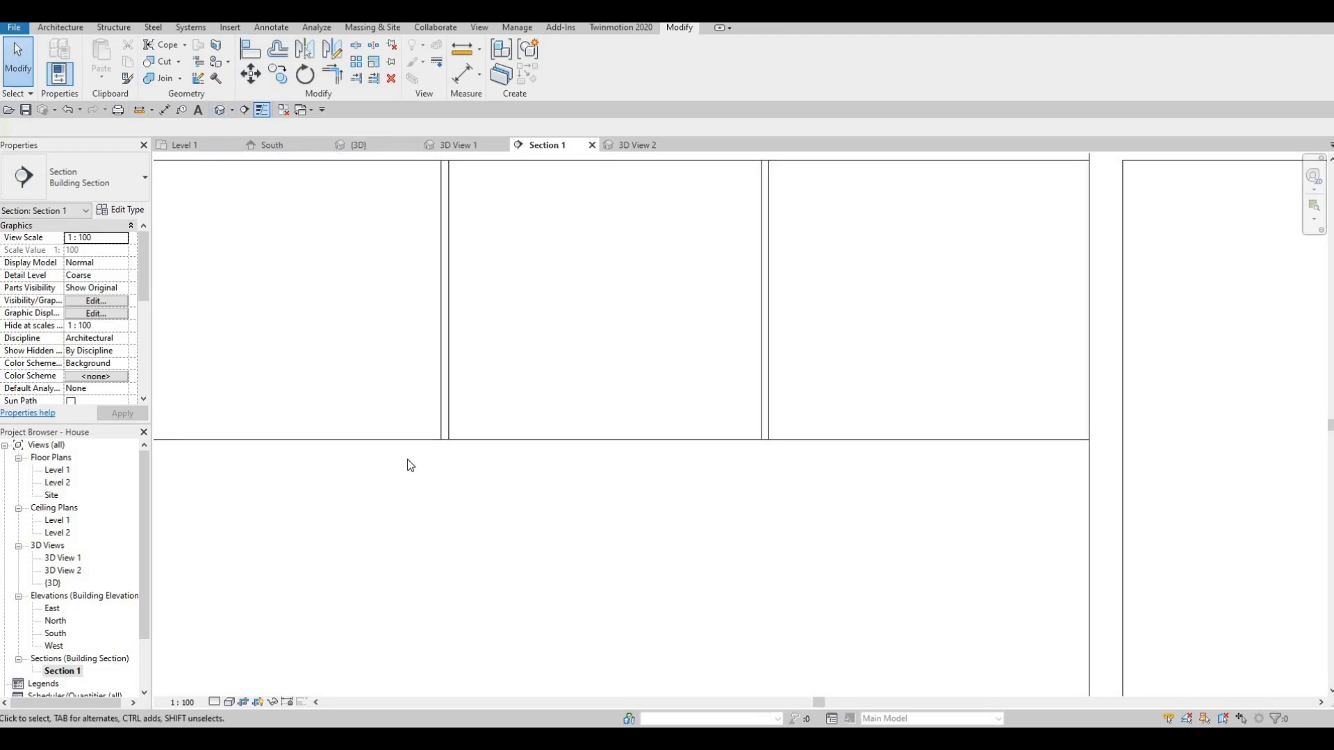
{"action": "scroll", "coordinate": [660, 463], "scroll_direction": "up", "scroll_amount": 5}
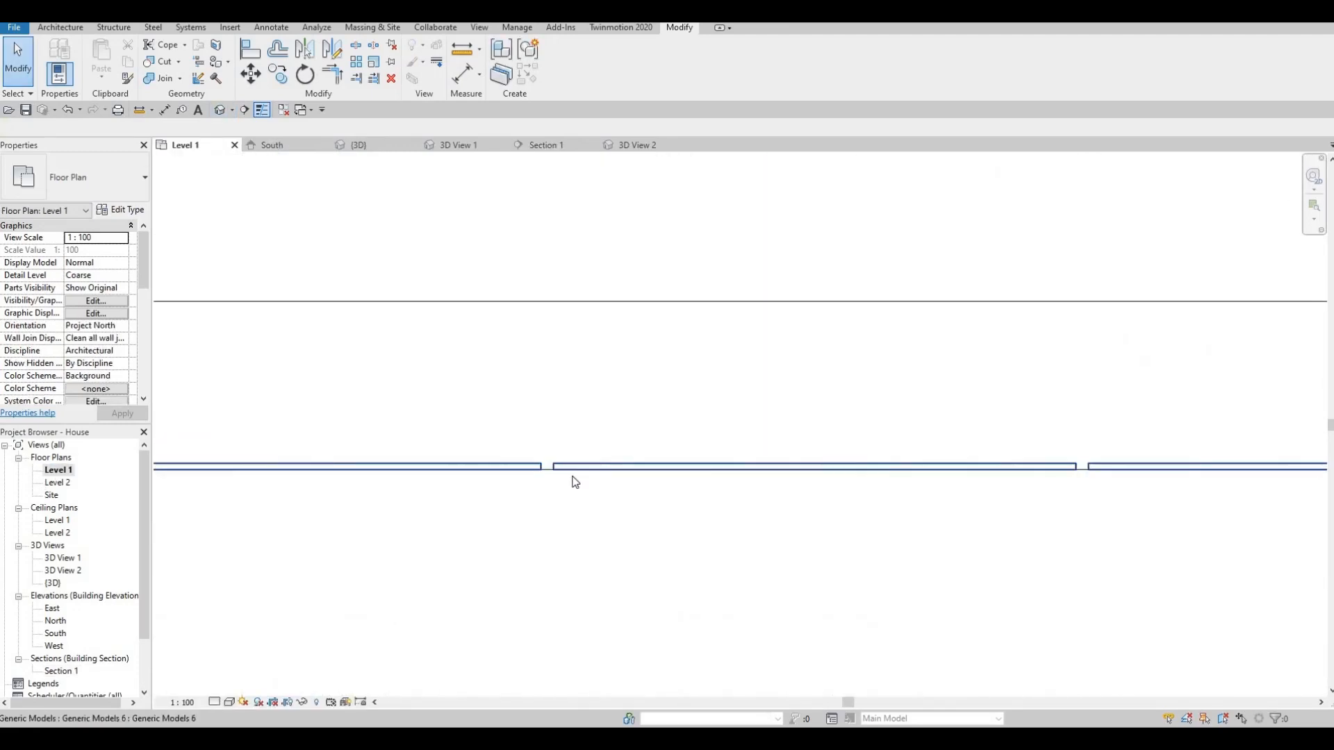
{"action": "scroll", "coordinate": [573, 480], "scroll_direction": "down", "scroll_amount": 4}
{"action": "key", "text": "Escape"}
{"action": "key", "text": "Escape"}
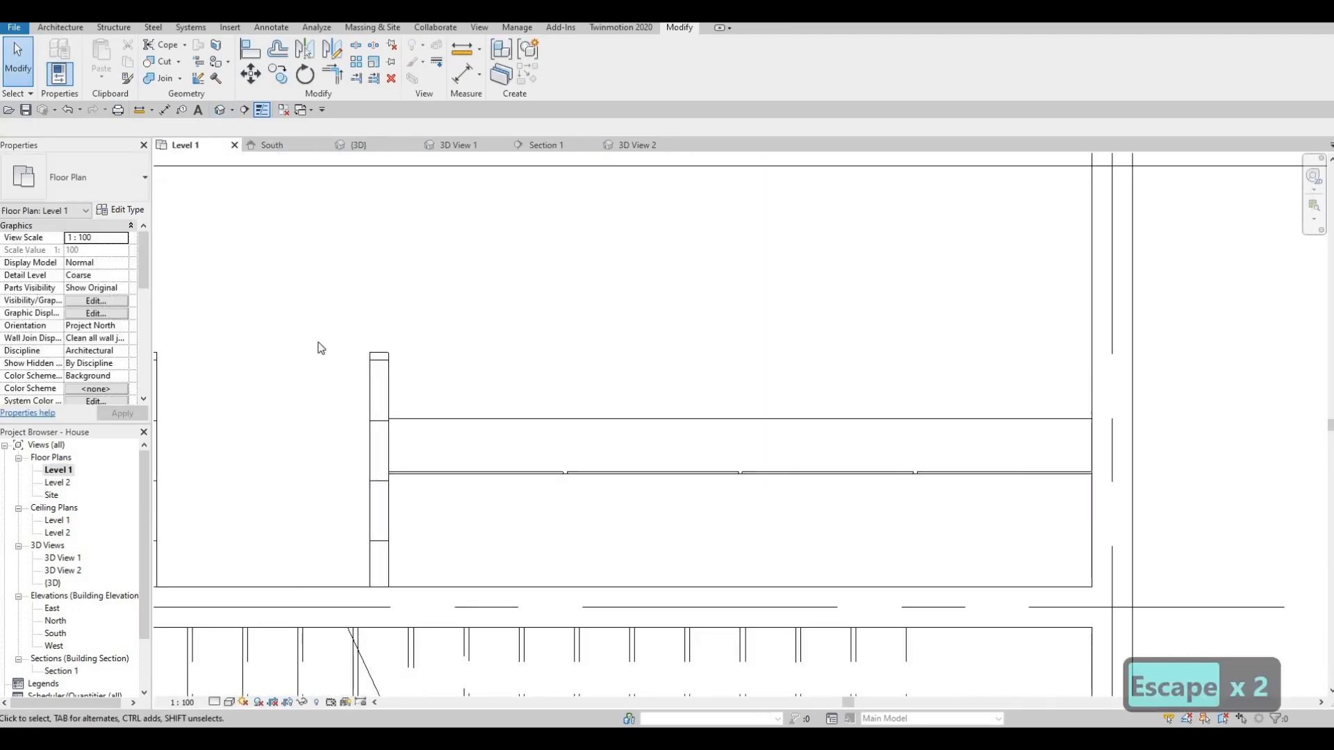
{"action": "scroll", "coordinate": [513, 461], "scroll_direction": "up", "scroll_amount": 3}
{"action": "scroll", "coordinate": [513, 461], "scroll_direction": "down", "scroll_amount": 4}
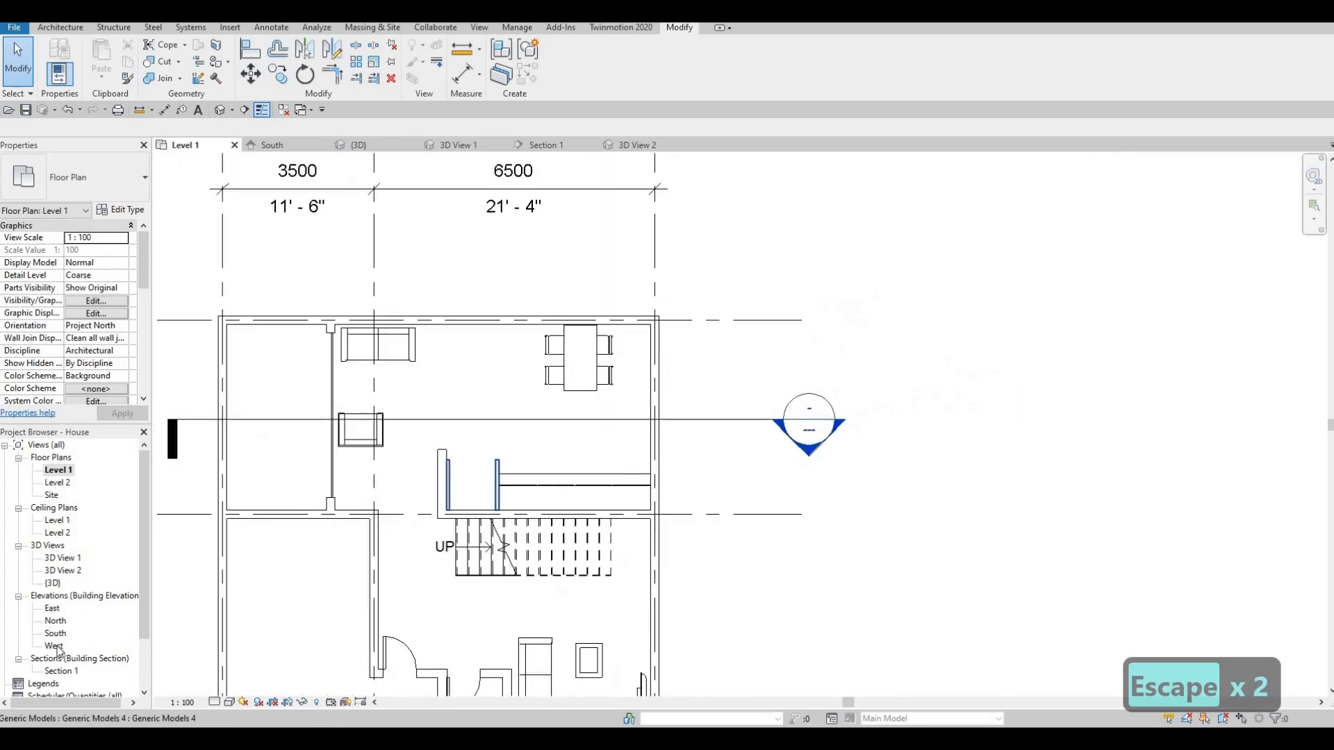
- Open the 3D View 2 perspective and enlarge its crop region upward and toward the tall frame's side
{"action": "double_click", "coordinate": [70, 574]}
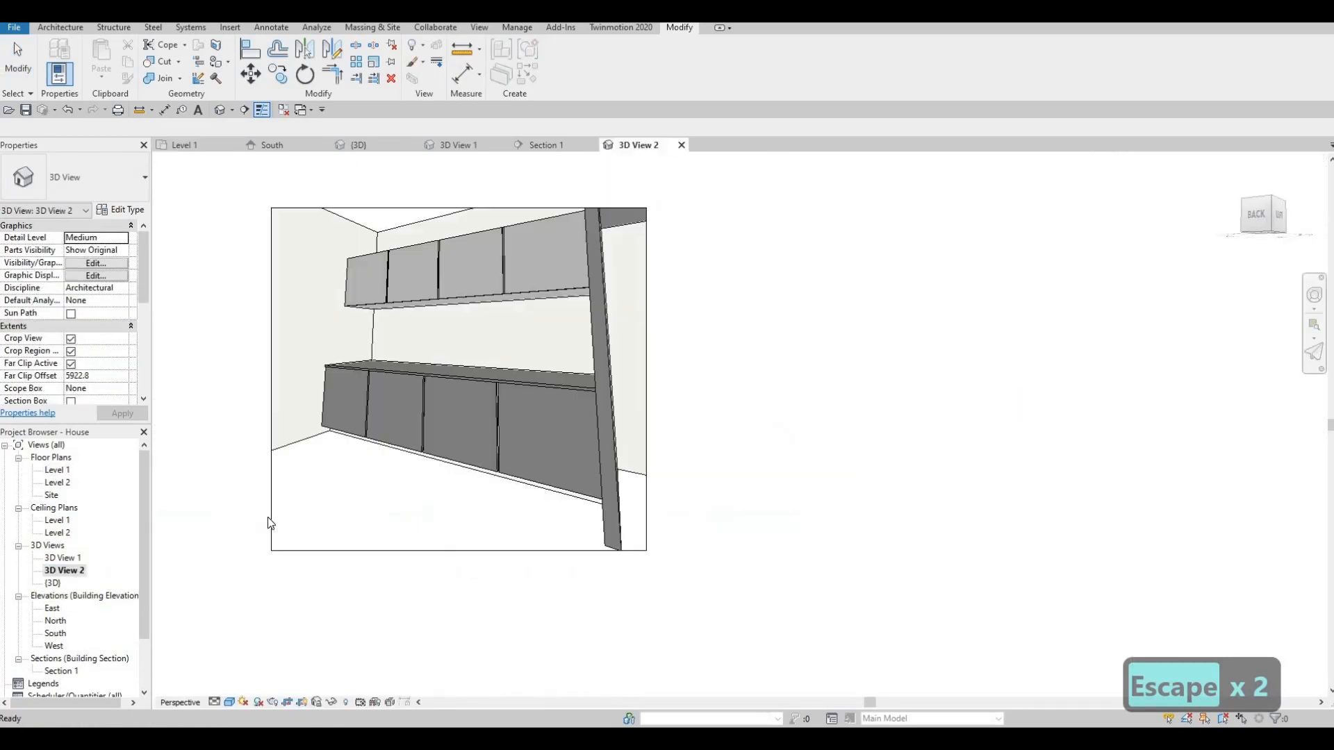
{"action": "scroll", "coordinate": [351, 515], "scroll_direction": "down", "scroll_amount": 2}
{"action": "middle_click_drag", "start_coordinate": [365, 515], "coordinate": [377, 338], "text": "shift"}
{"action": "left_click", "coordinate": [387, 332]}
{"action": "left_click_drag", "start_coordinate": [390, 332], "coordinate": [389, 278]}
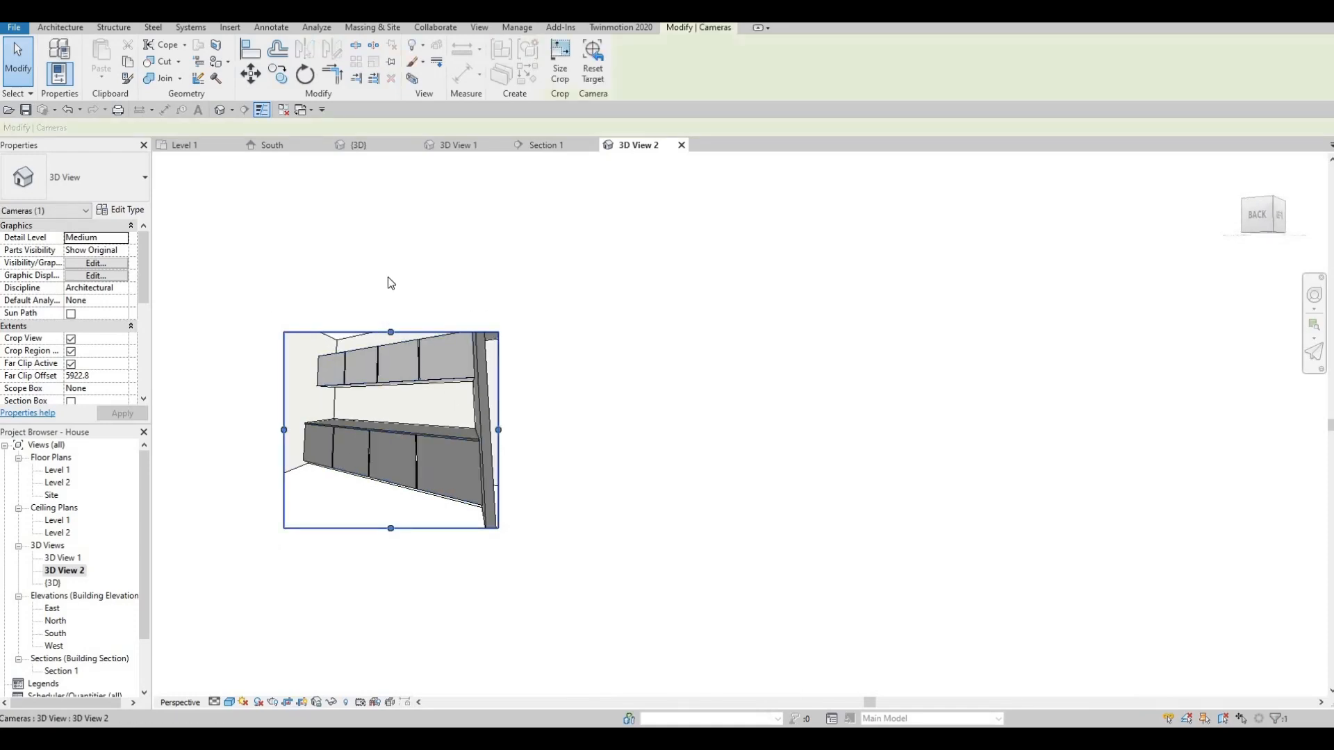
{"action": "left_click_drag", "start_coordinate": [499, 403], "coordinate": [541, 404]}
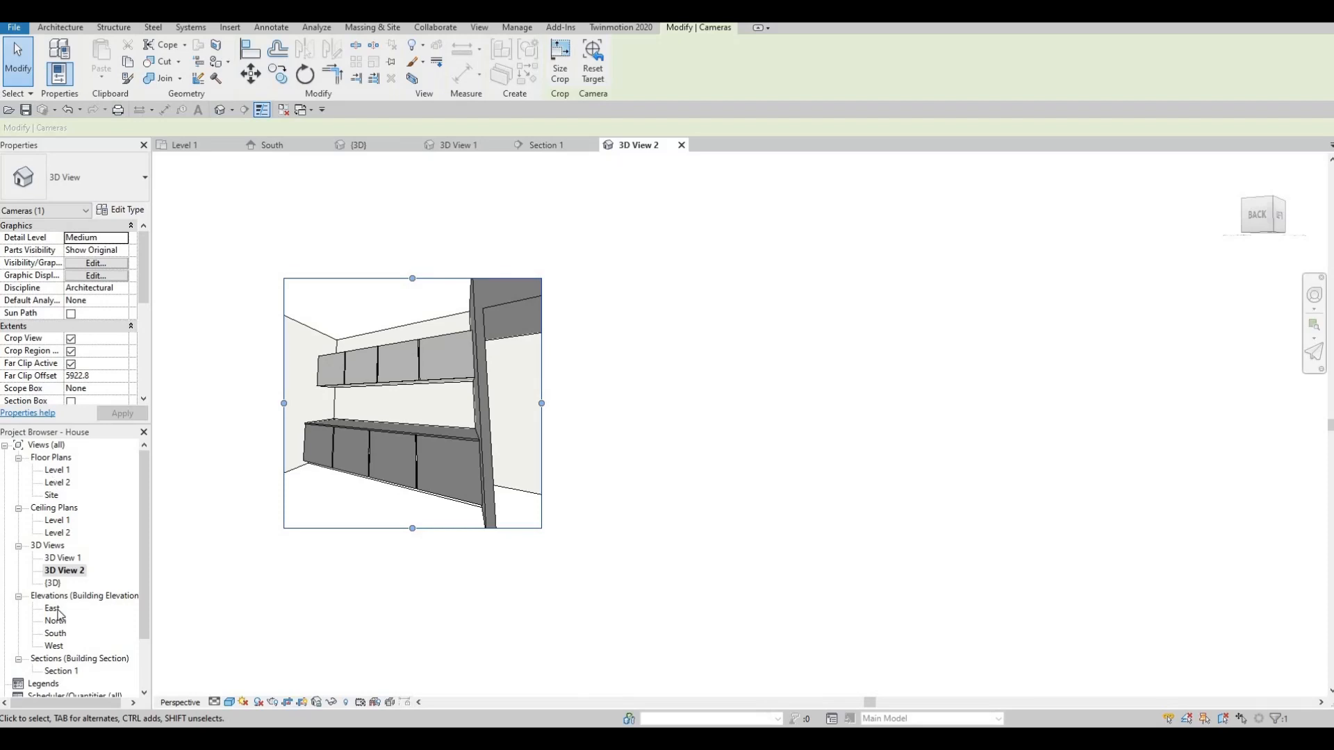
- In Section 1, create a new in-place component in the Generic Models category with the default name
{"action": "double_click", "coordinate": [55, 671]}
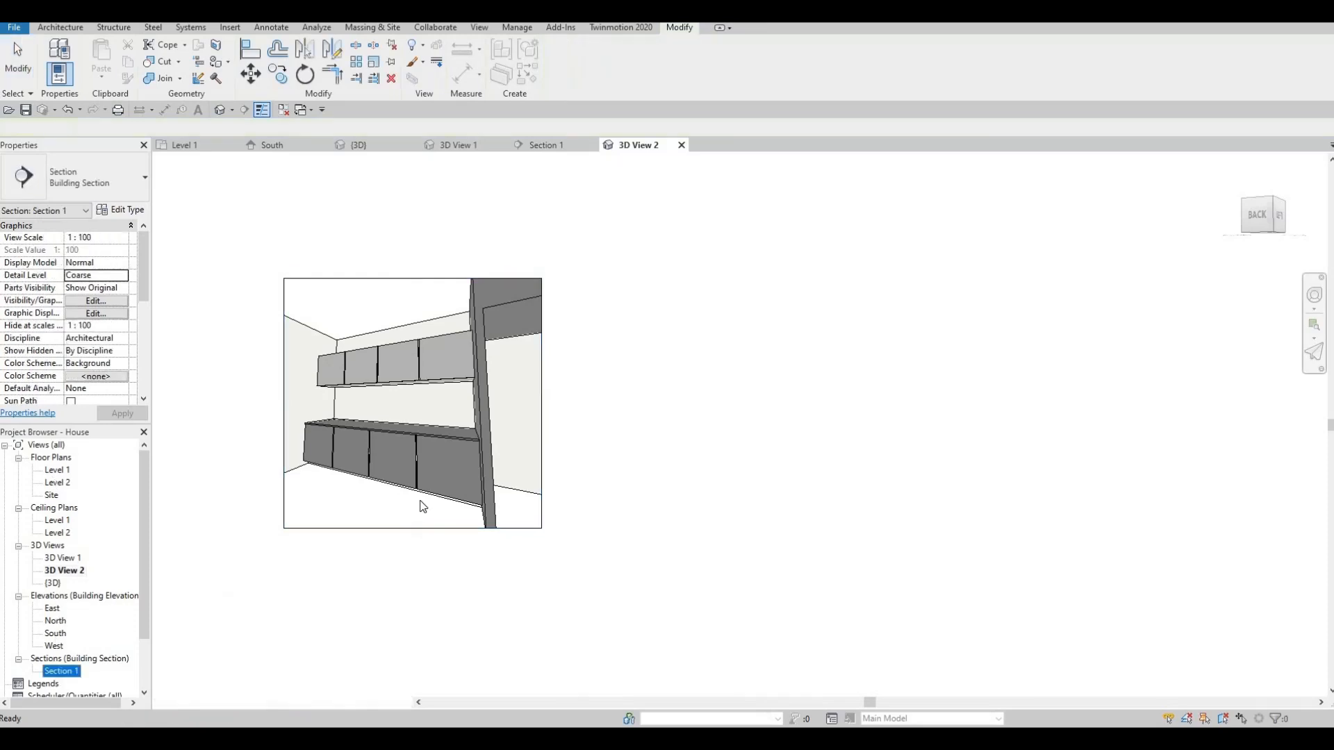
{"action": "scroll", "coordinate": [426, 491], "scroll_direction": "up", "scroll_amount": 5}
{"action": "key", "text": "Escape"}
{"action": "scroll", "coordinate": [450, 440], "scroll_direction": "down", "scroll_amount": 5}
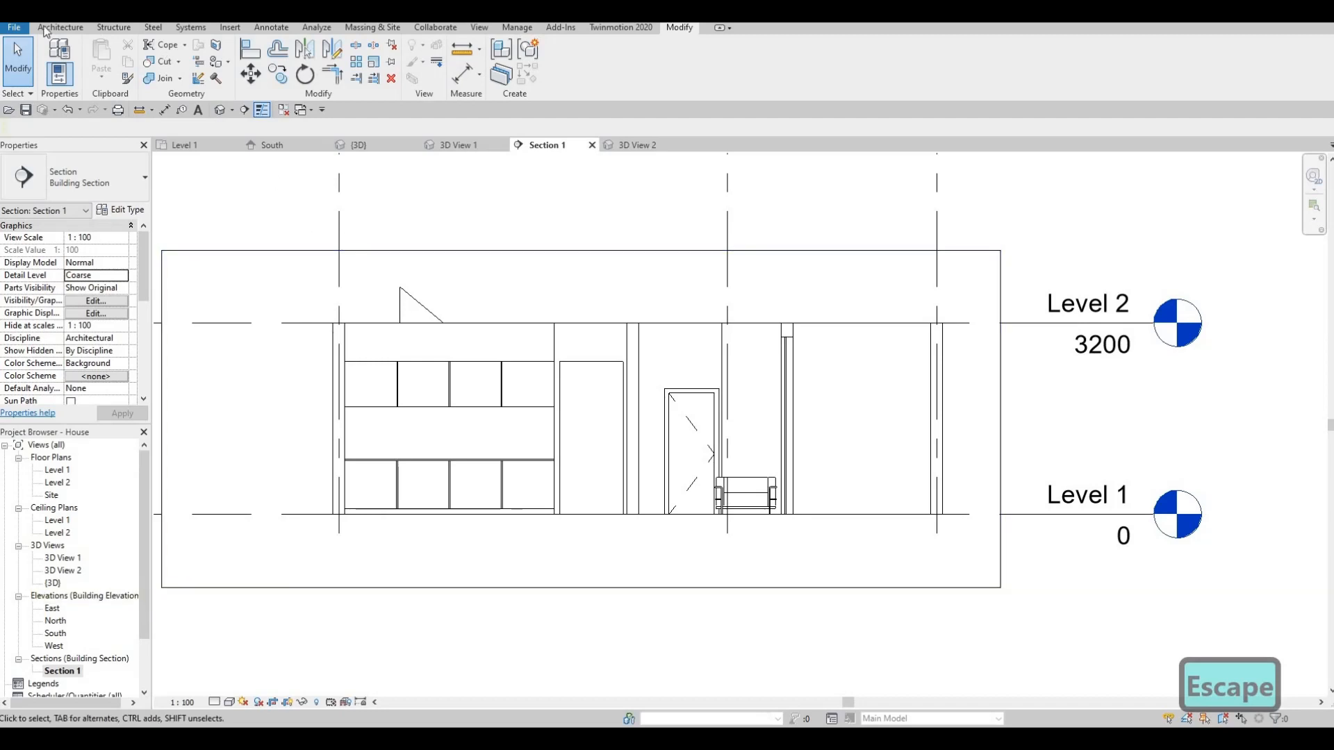
{"action": "key", "text": "Escape"}
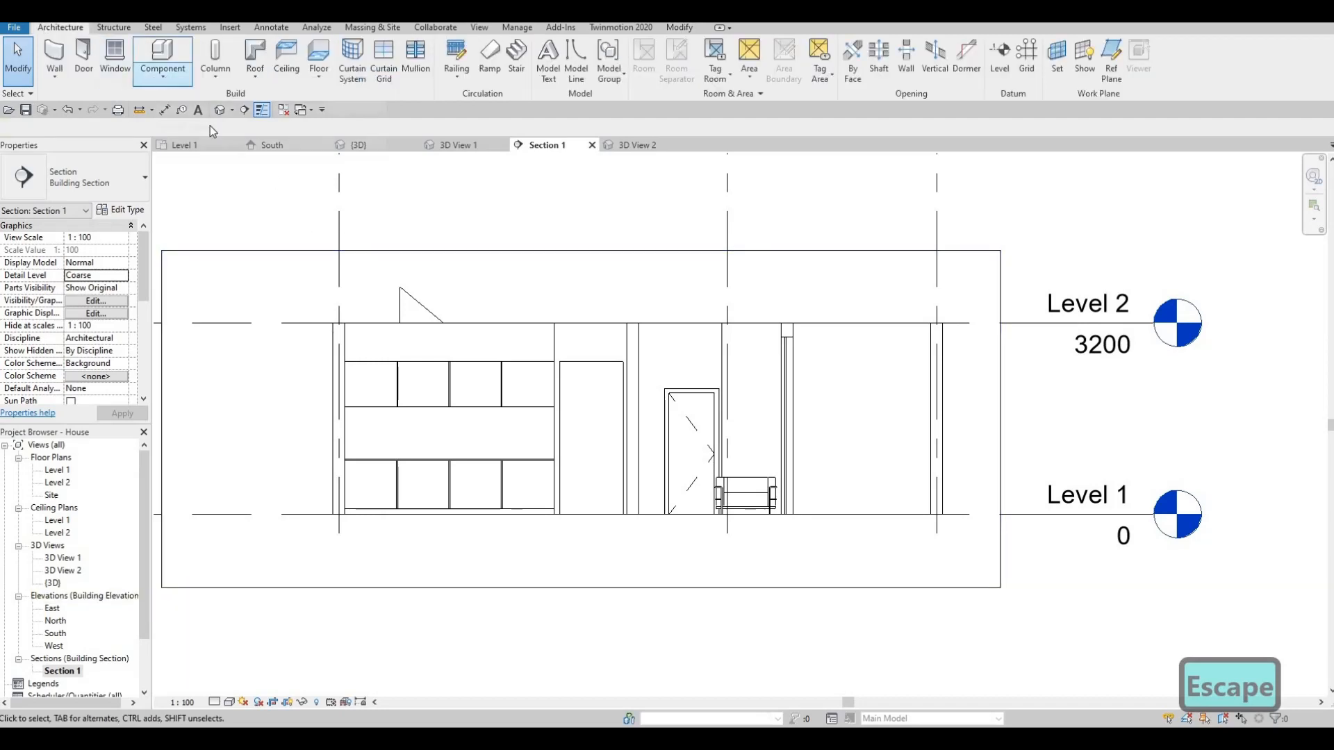
{"action": "left_click", "coordinate": [162, 75]}
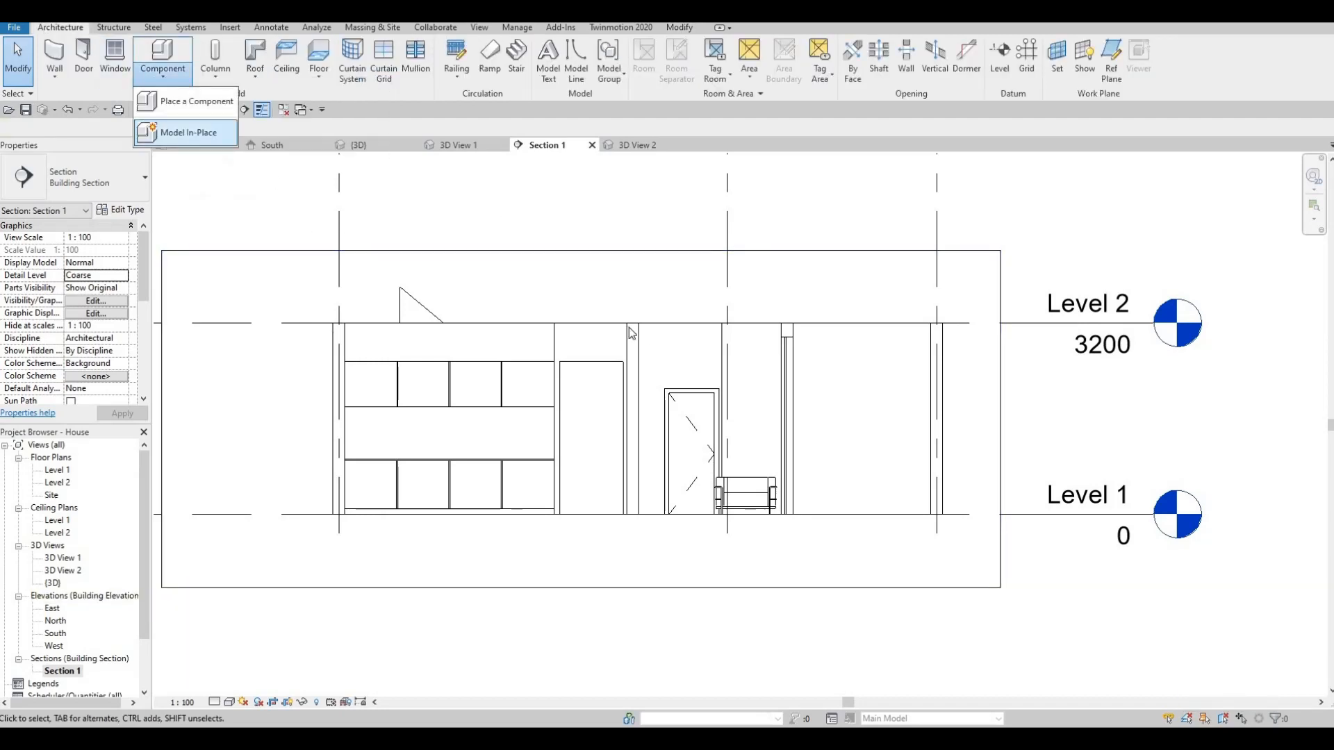
{"action": "scroll", "coordinate": [611, 341], "scroll_direction": "down", "scroll_amount": 4}
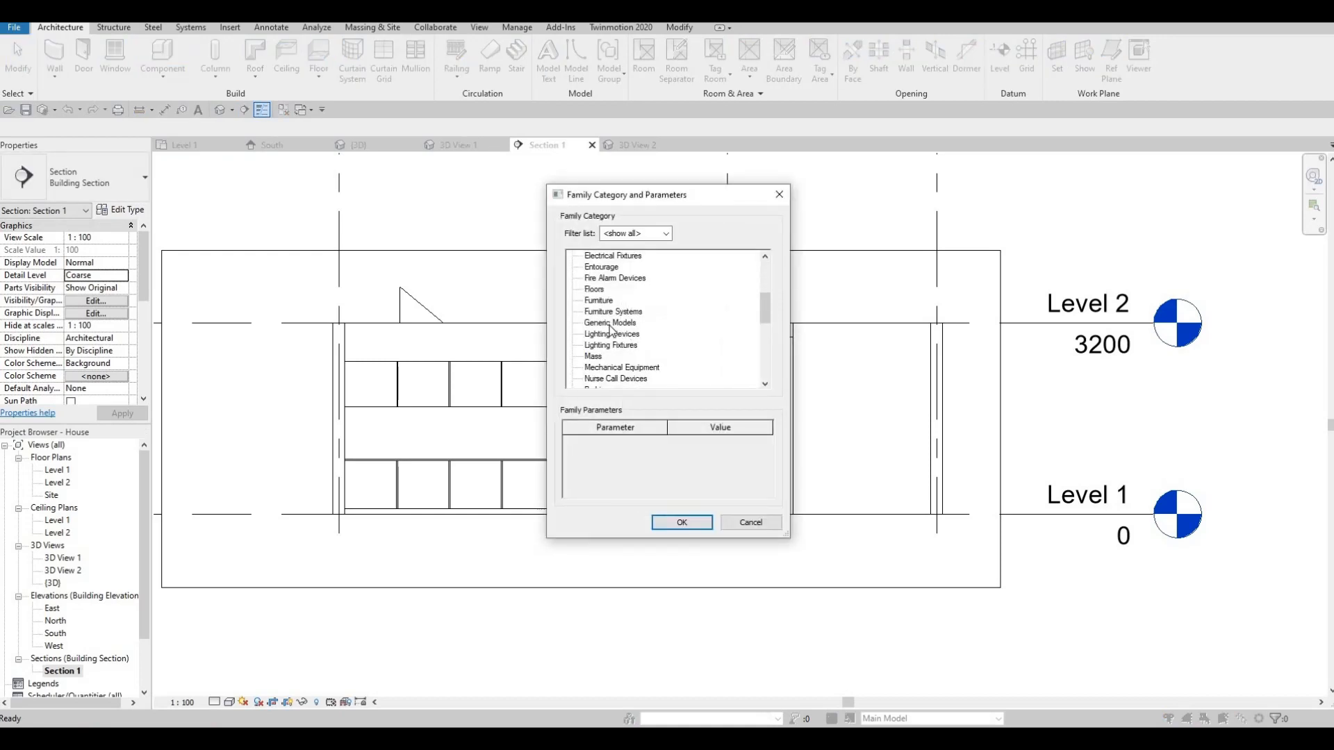
{"action": "left_click", "coordinate": [682, 522]}
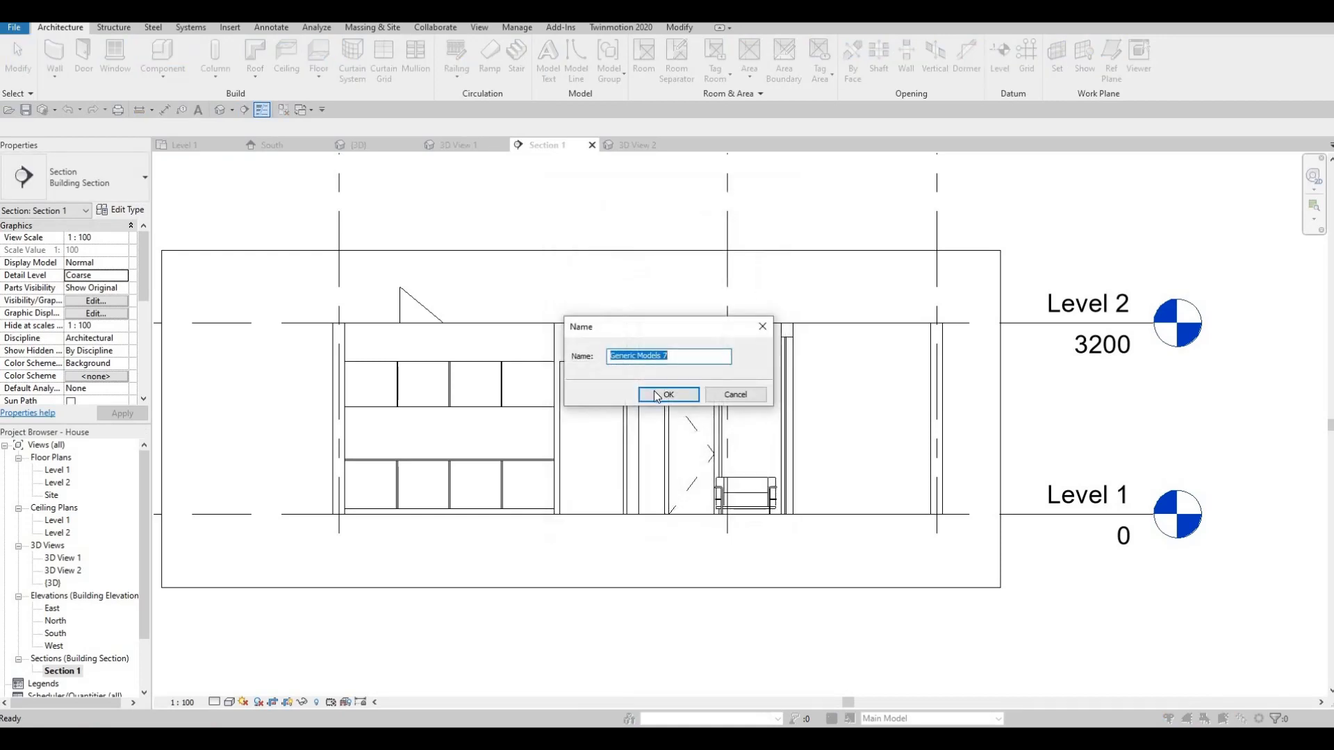
{"action": "key", "text": "Return"}
- Sketch an extrusion rectangle of about 3500 by 640 mm on the interior wall plane, between the upper cabinet's top and Level 2
{"action": "left_click", "coordinate": [133, 69]}
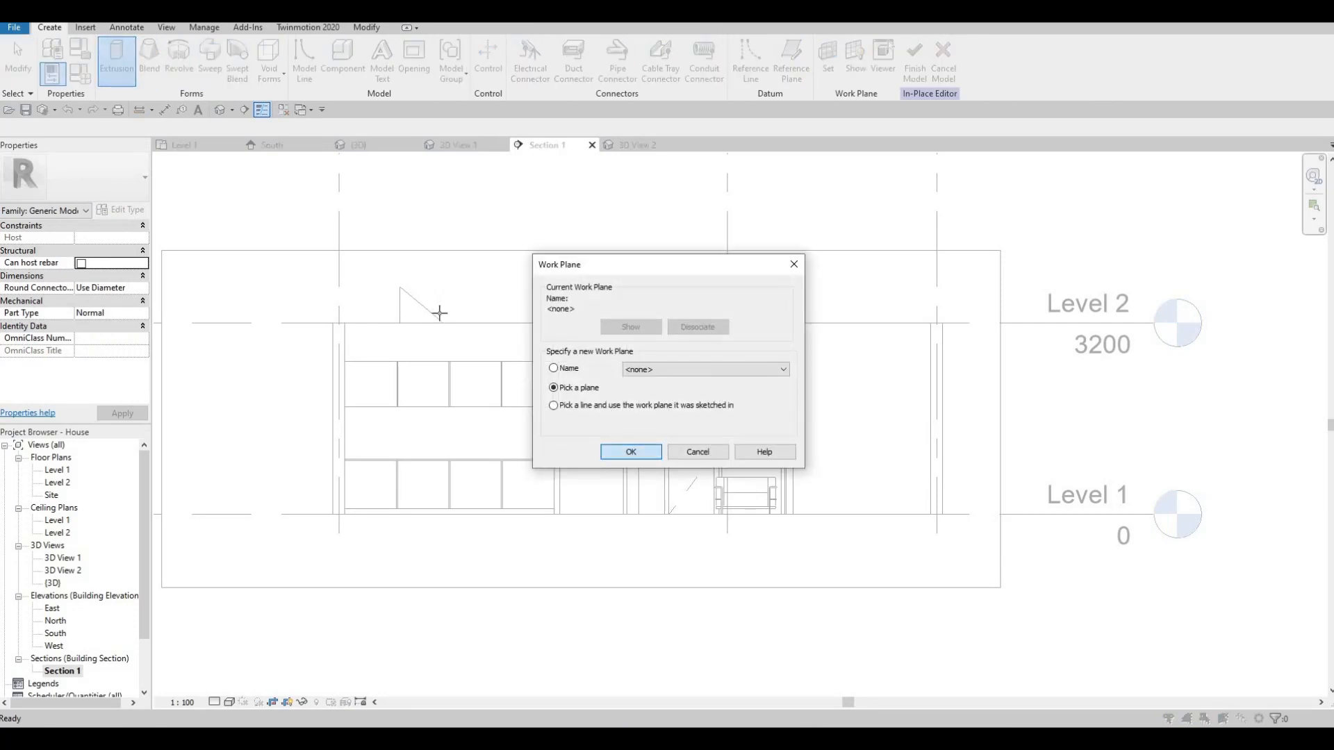
{"action": "key", "text": "Return"}
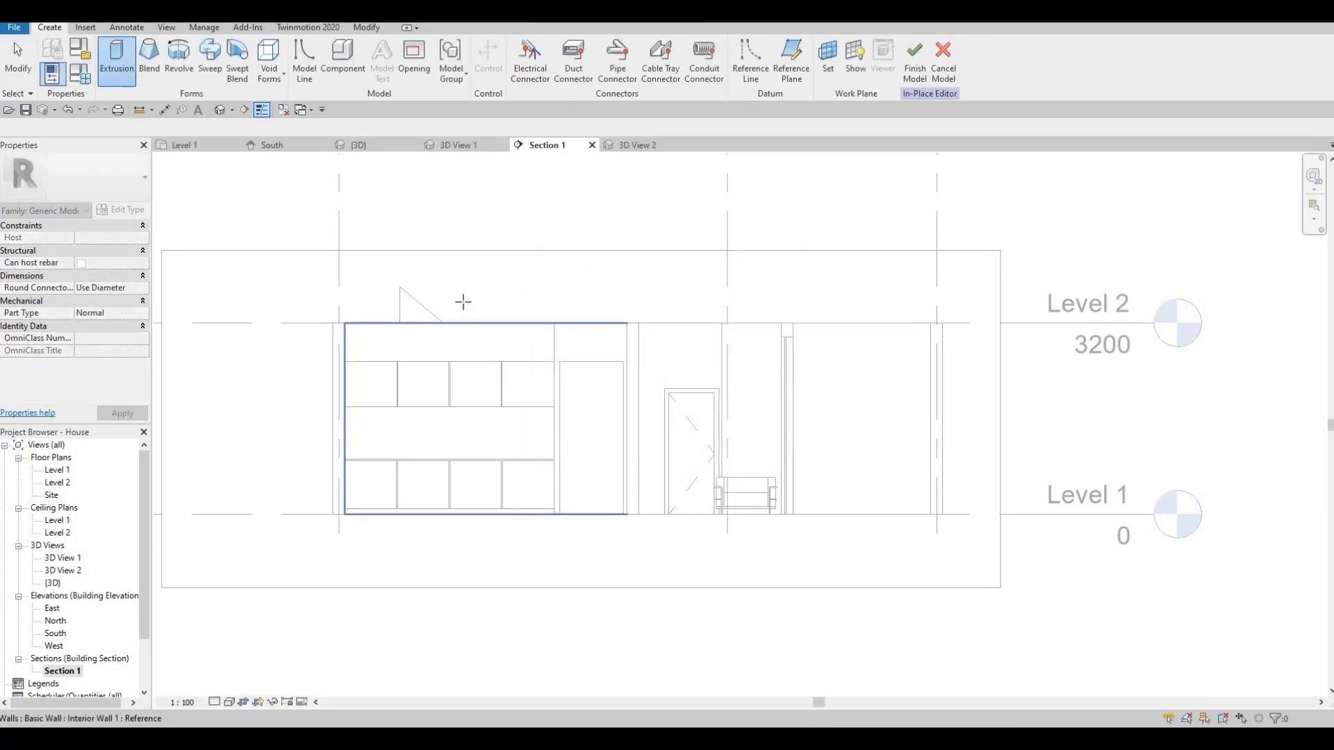
{"action": "left_click", "coordinate": [462, 297]}
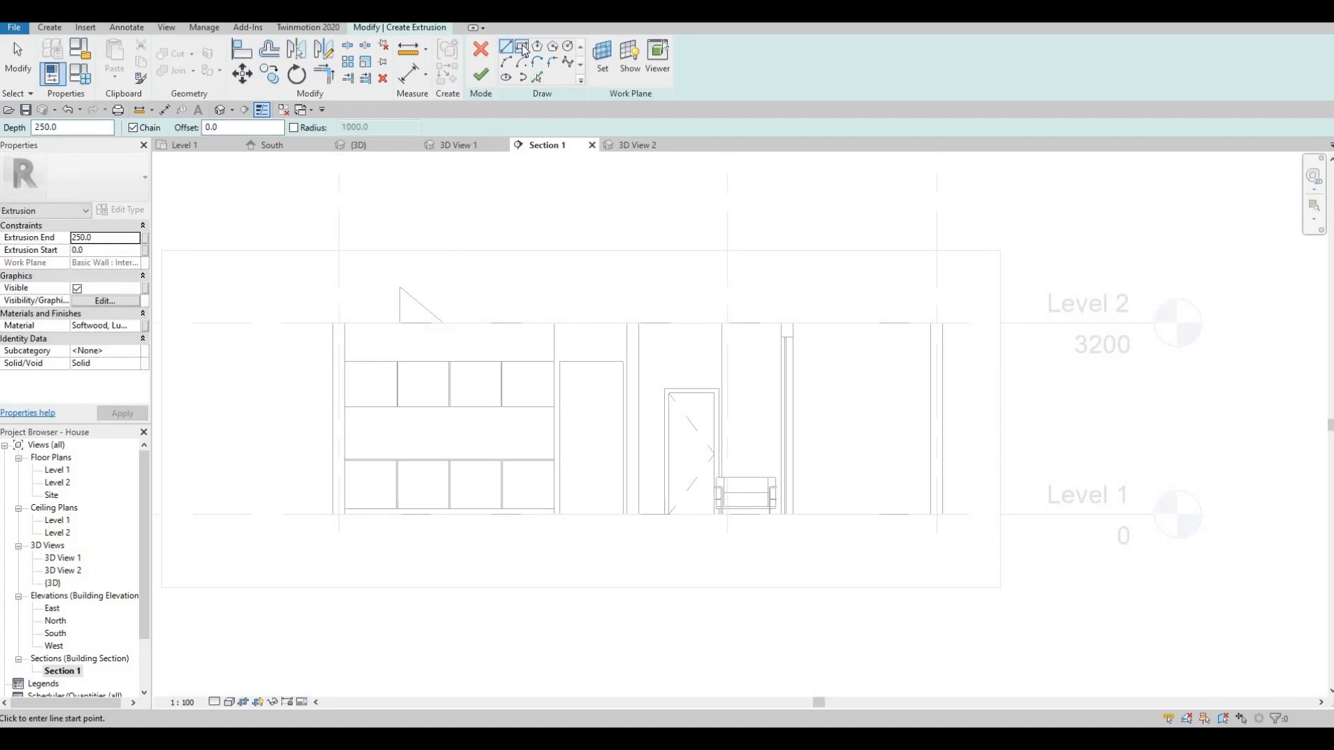
{"action": "left_click", "coordinate": [522, 49]}
{"action": "scroll", "coordinate": [389, 336], "scroll_direction": "up", "scroll_amount": 2}
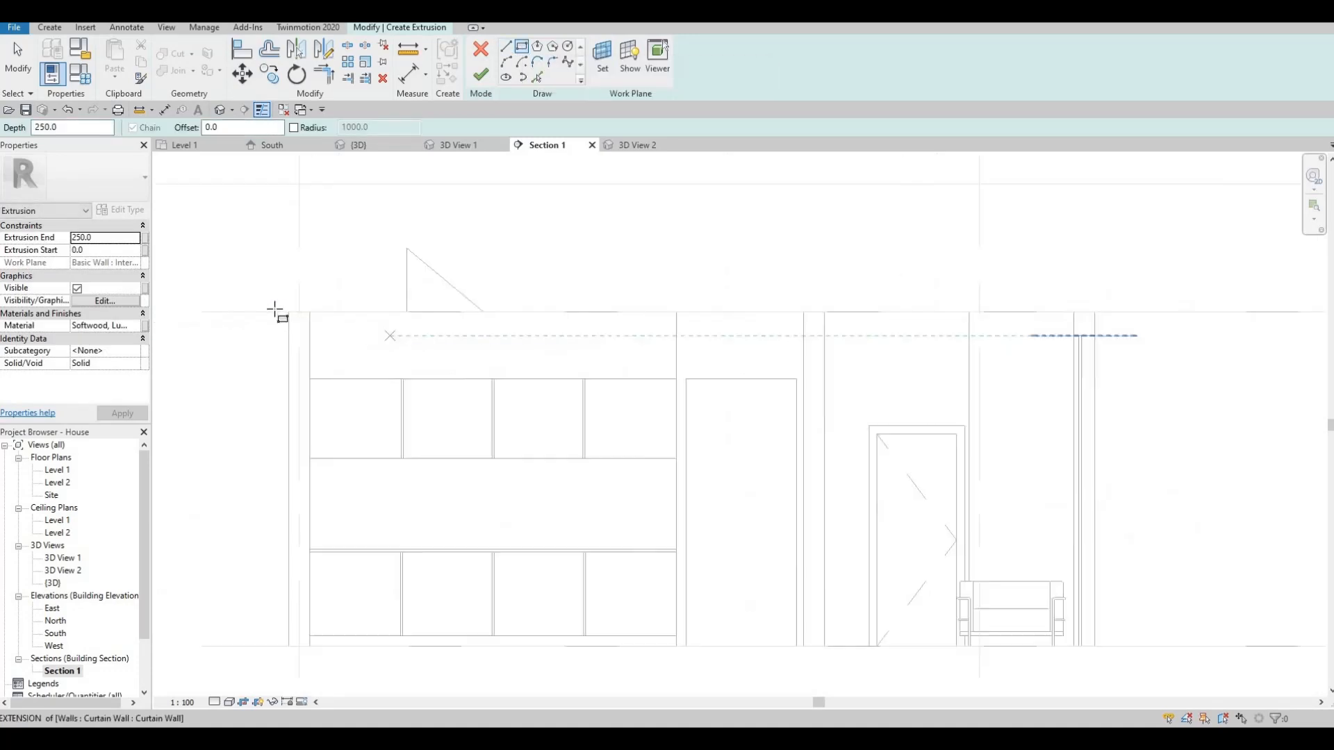
{"action": "scroll", "coordinate": [275, 312], "scroll_direction": "up", "scroll_amount": 2}
{"action": "left_click", "coordinate": [264, 300]}
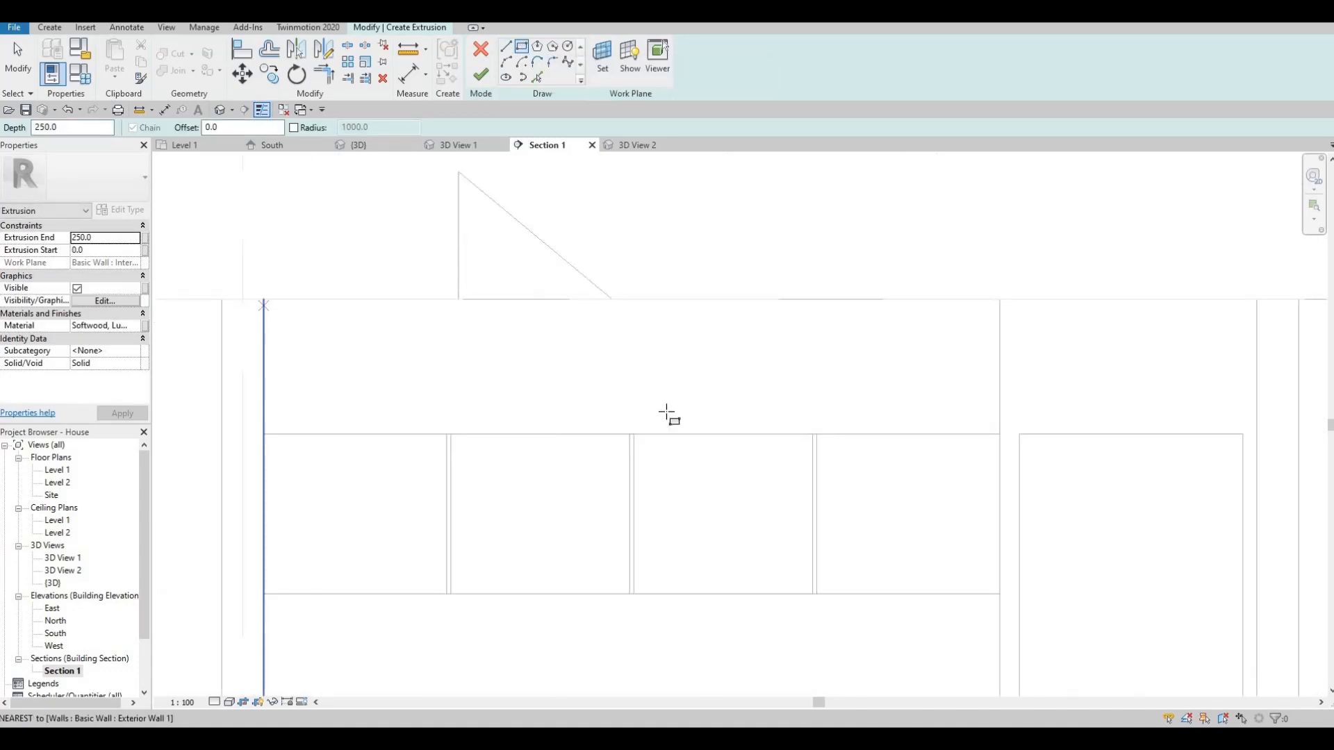
{"action": "left_click", "coordinate": [999, 434]}
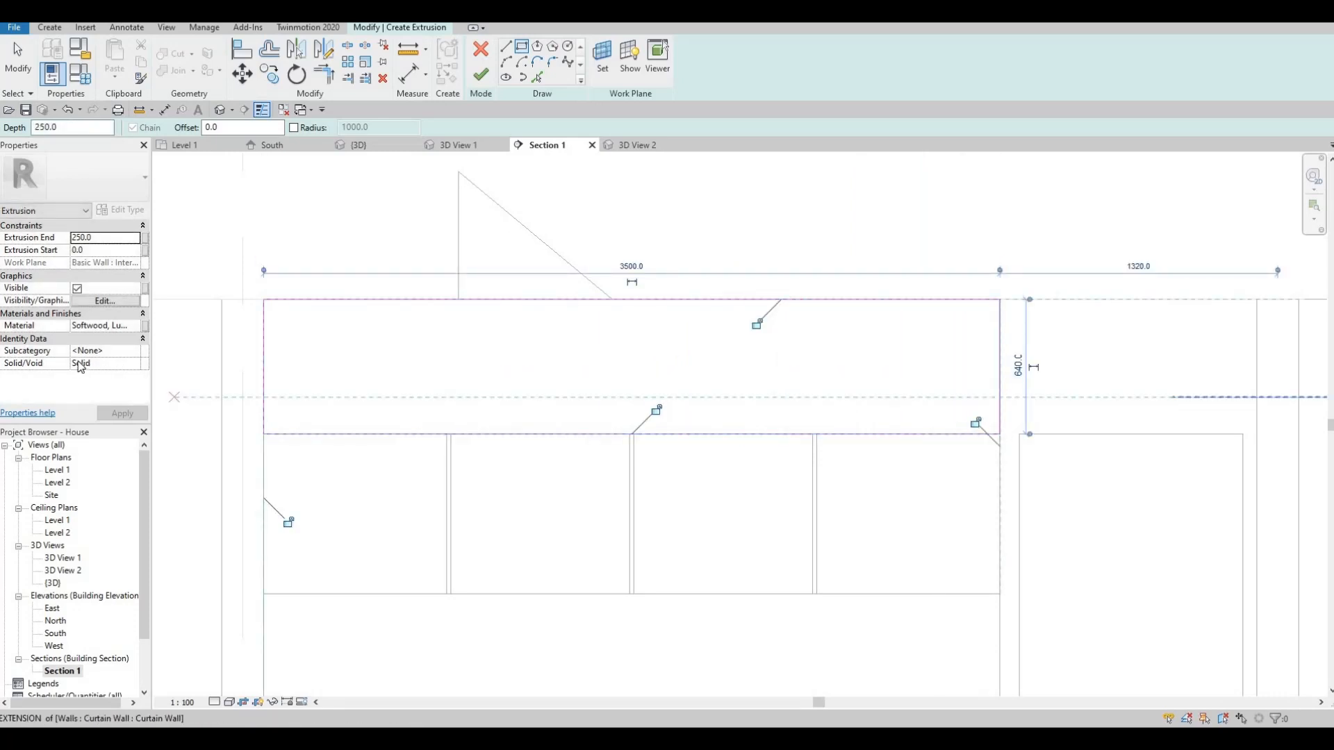
- Set the extrusion's material to Roofing, EPDM Membrane and finish the sketch
{"action": "left_click", "coordinate": [135, 324]}
{"action": "left_click", "coordinate": [138, 325]}
{"action": "scroll", "coordinate": [207, 305], "scroll_direction": "up", "scroll_amount": 3}
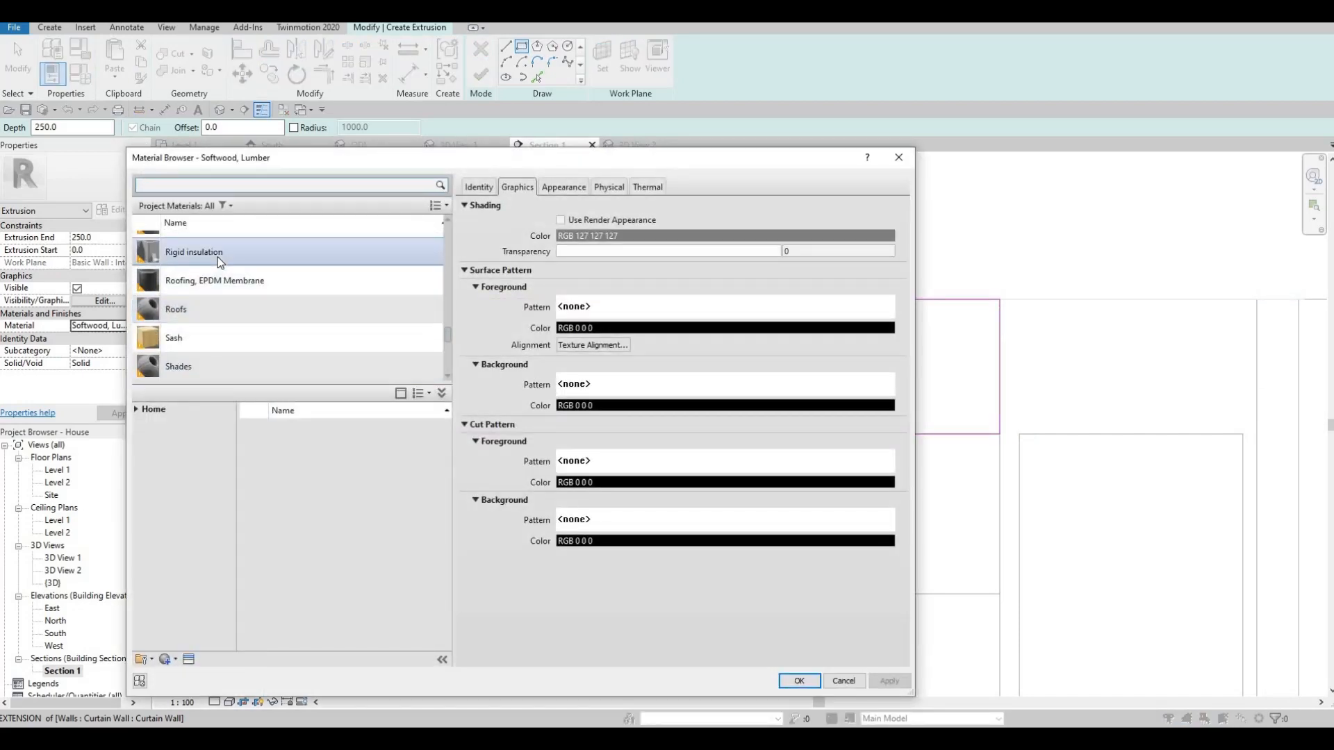
{"action": "left_click", "coordinate": [218, 256]}
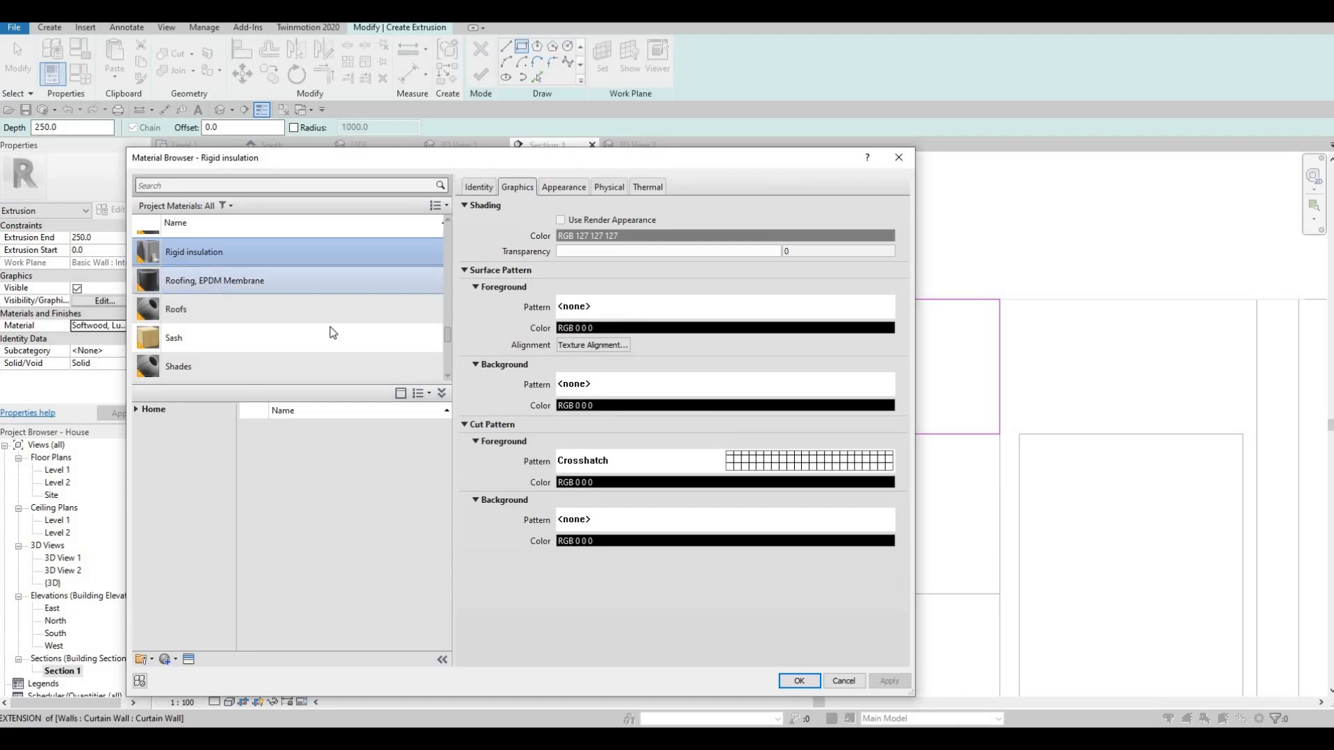
{"action": "left_click", "coordinate": [219, 280]}
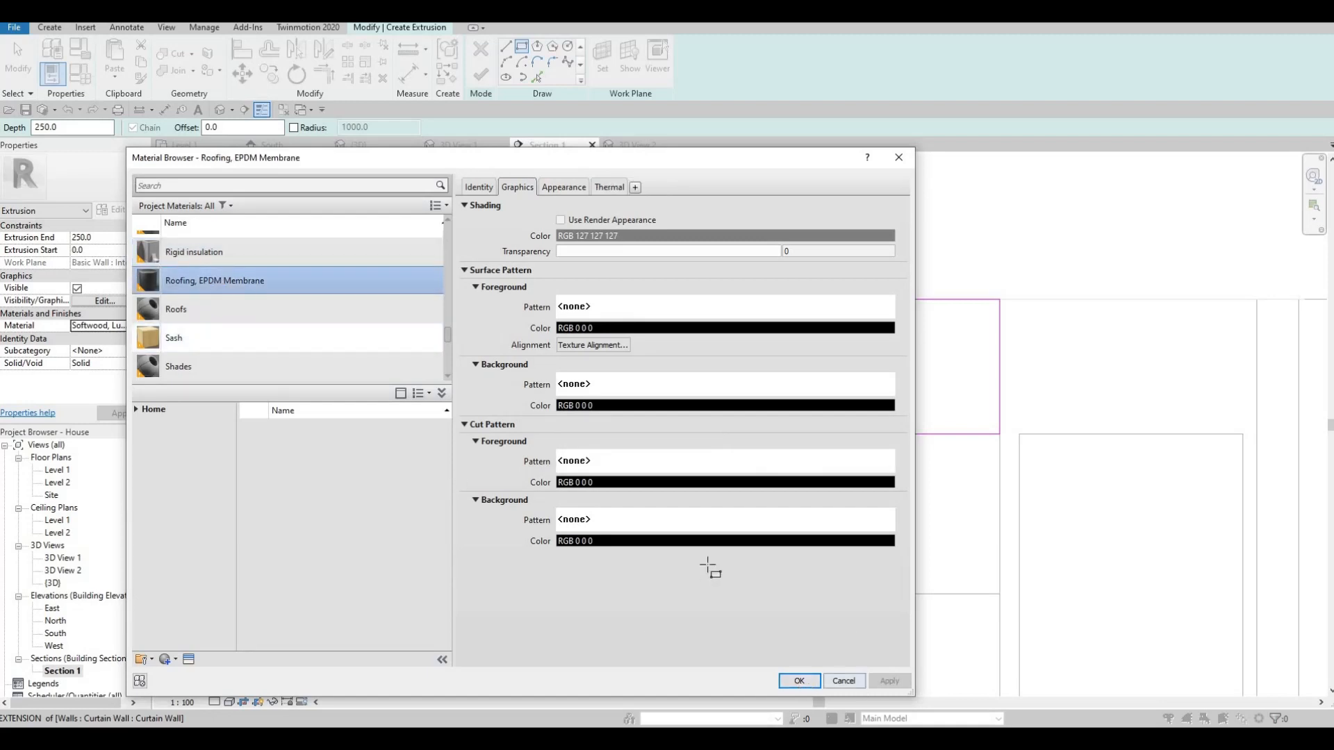
{"action": "left_click", "coordinate": [799, 681]}
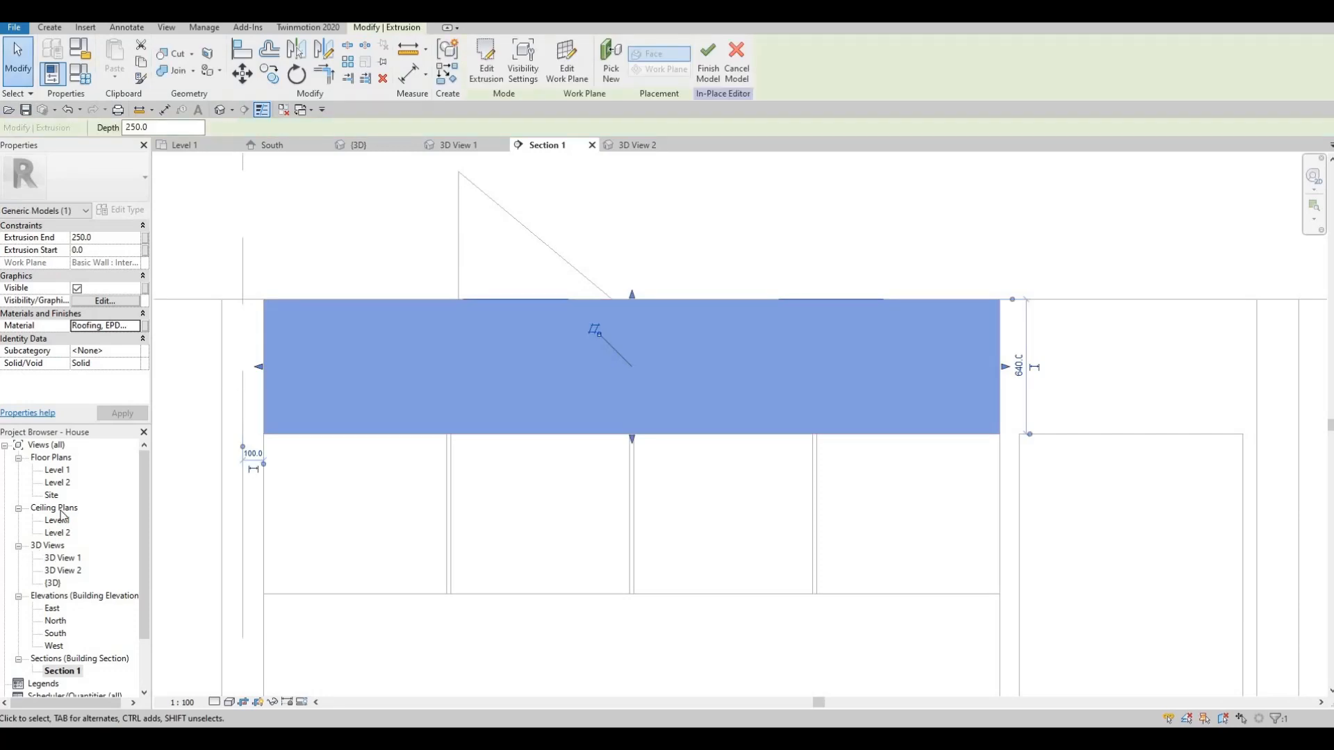
- Switch to the Level 1 floor plan, finish the in-place model and leave nothing selected
{"action": "double_click", "coordinate": [109, 471]}
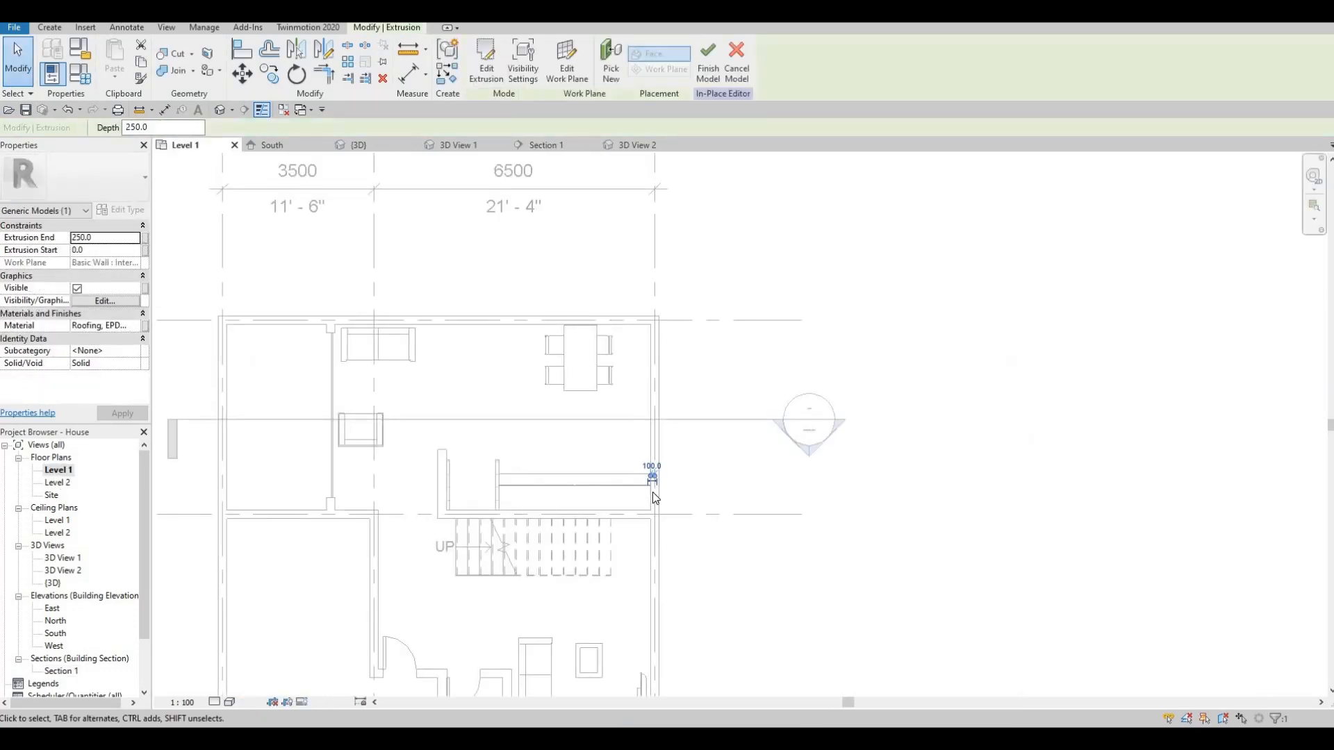
{"action": "scroll", "coordinate": [577, 475], "scroll_direction": "up", "scroll_amount": 4}
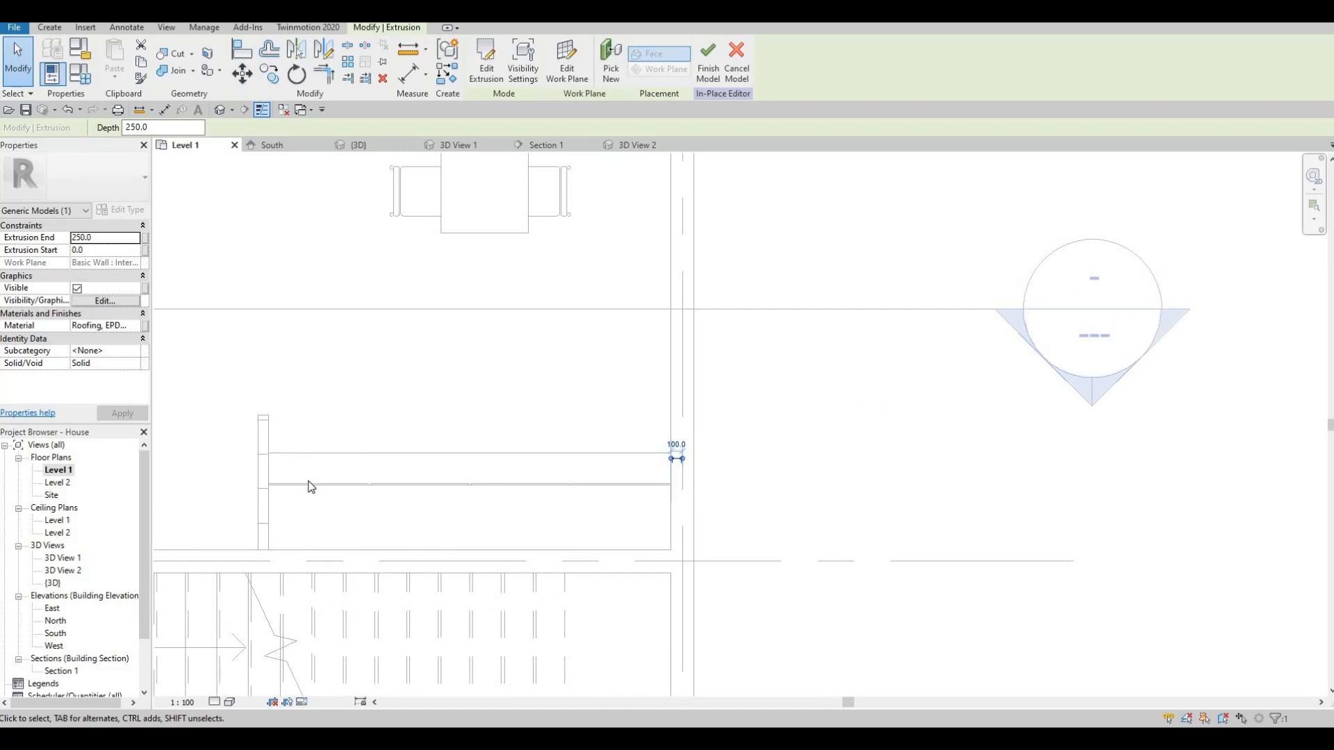
{"action": "left_click", "coordinate": [708, 61]}
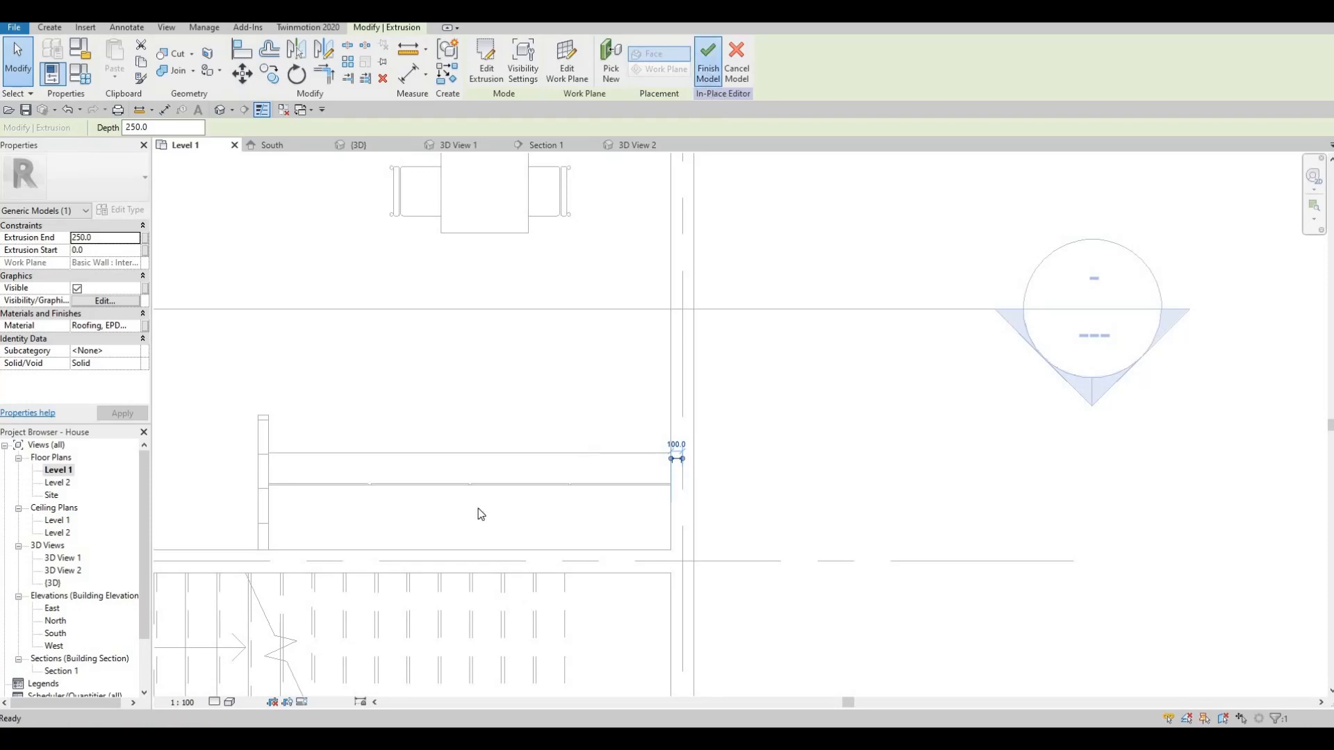
{"action": "scroll", "coordinate": [439, 521], "scroll_direction": "down", "scroll_amount": 2}
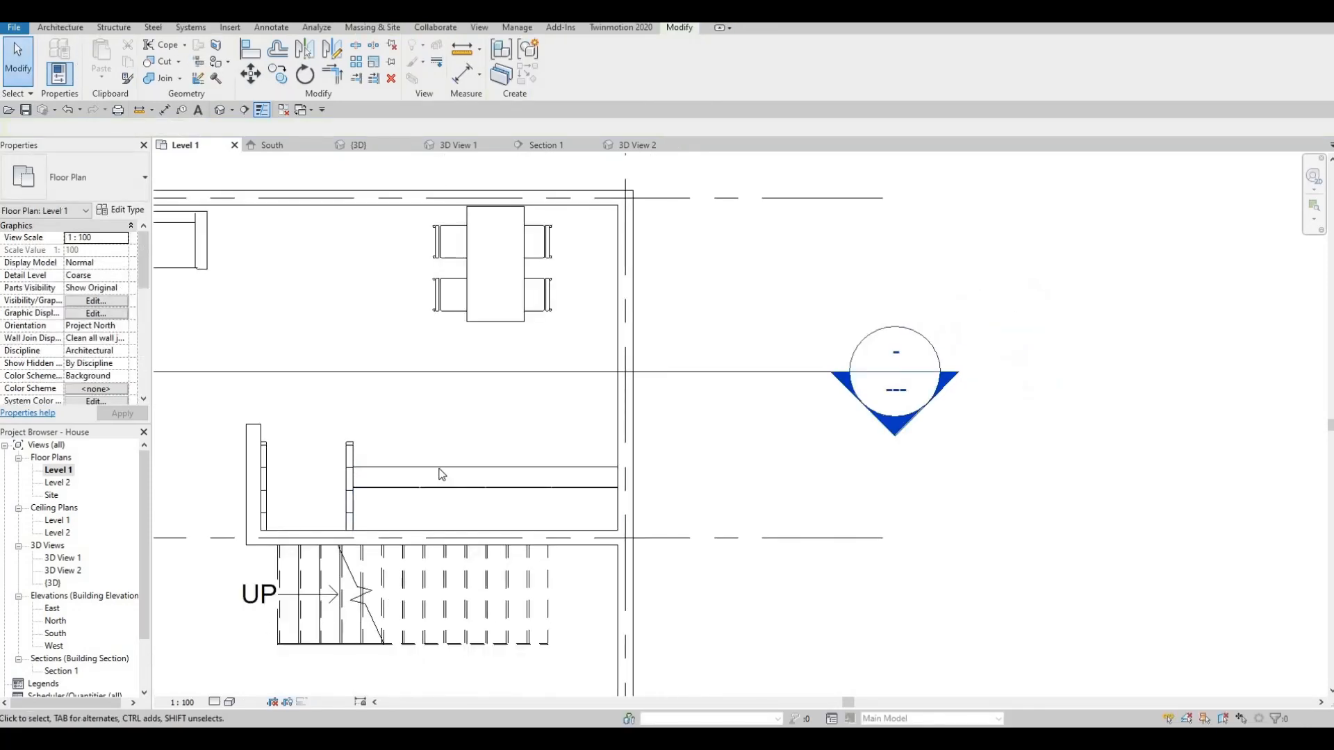
{"action": "left_click", "coordinate": [442, 473]}
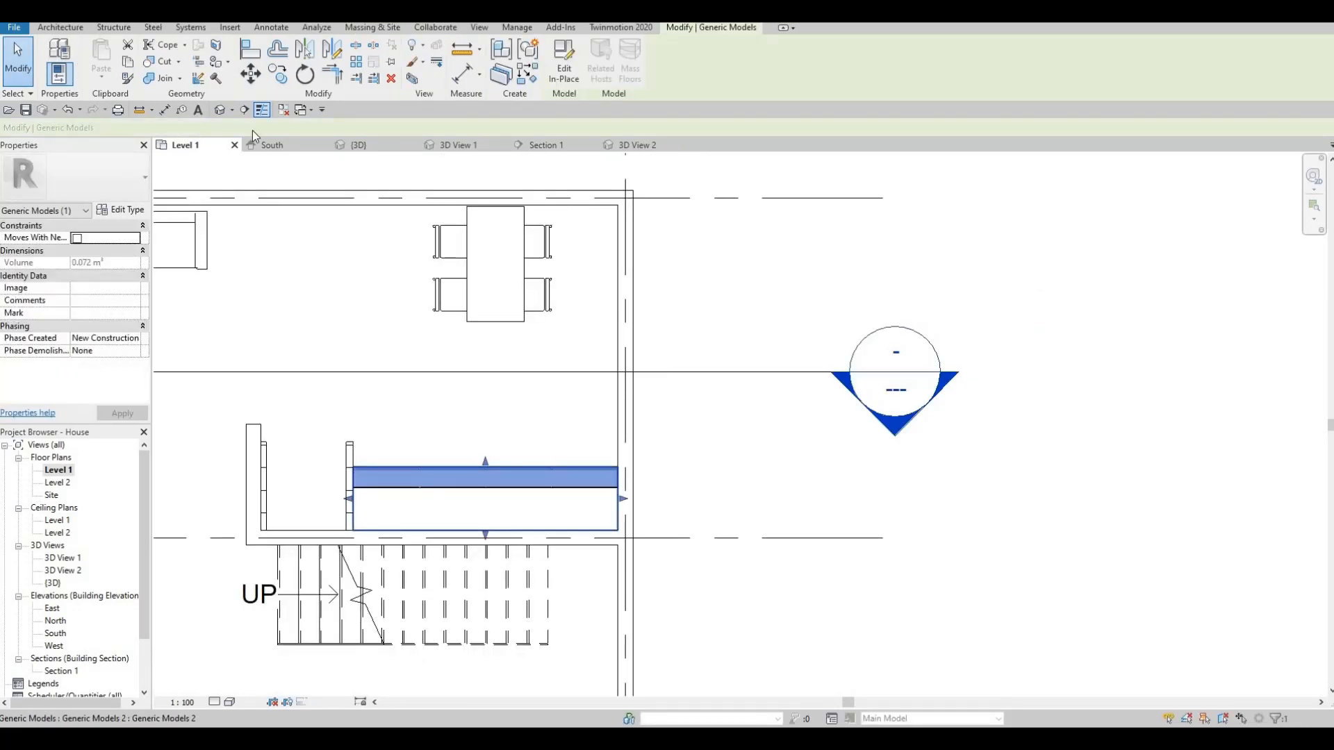
{"action": "key", "text": "Escape"}
{"action": "key", "text": "Escape"}
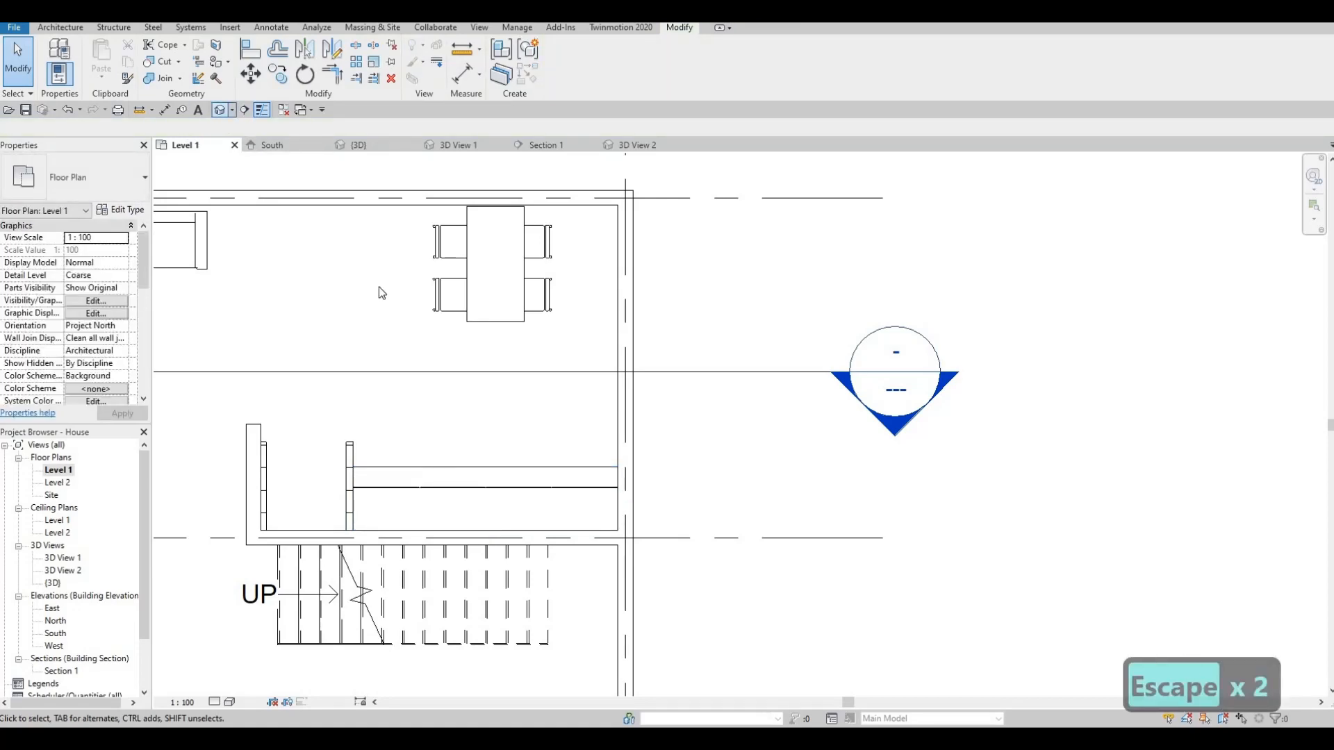
- In the default 3D view, pull the front face of the block above the upper cabinet outward, slightly past the door panels
{"action": "middle_click_drag", "start_coordinate": [792, 453], "coordinate": [572, 439], "text": "shift"}
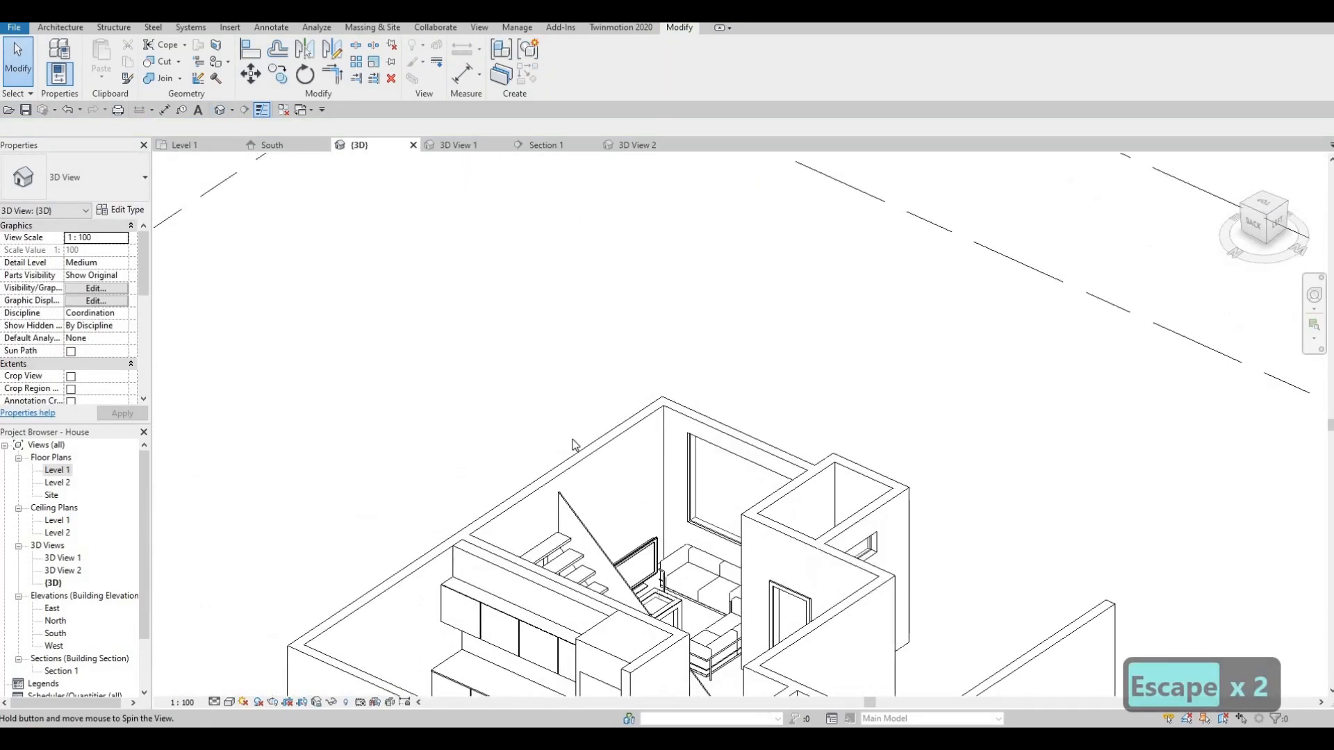
{"action": "scroll", "coordinate": [572, 443], "scroll_direction": "down", "scroll_amount": 2}
{"action": "left_click", "coordinate": [541, 444]}
{"action": "scroll", "coordinate": [540, 444], "scroll_direction": "up", "scroll_amount": 4}
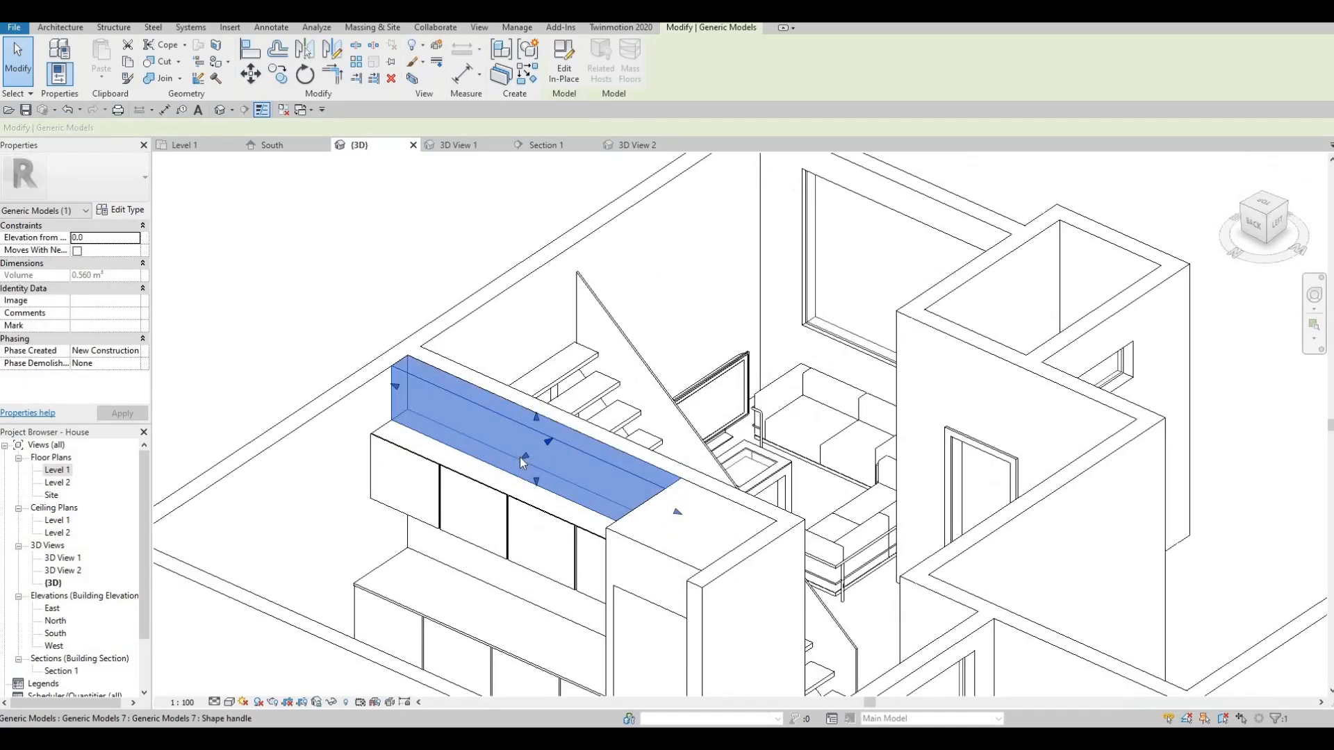
{"action": "left_click_drag", "start_coordinate": [520, 457], "coordinate": [576, 467]}
{"action": "middle_click_drag", "start_coordinate": [576, 467], "coordinate": [463, 460], "text": "shift"}
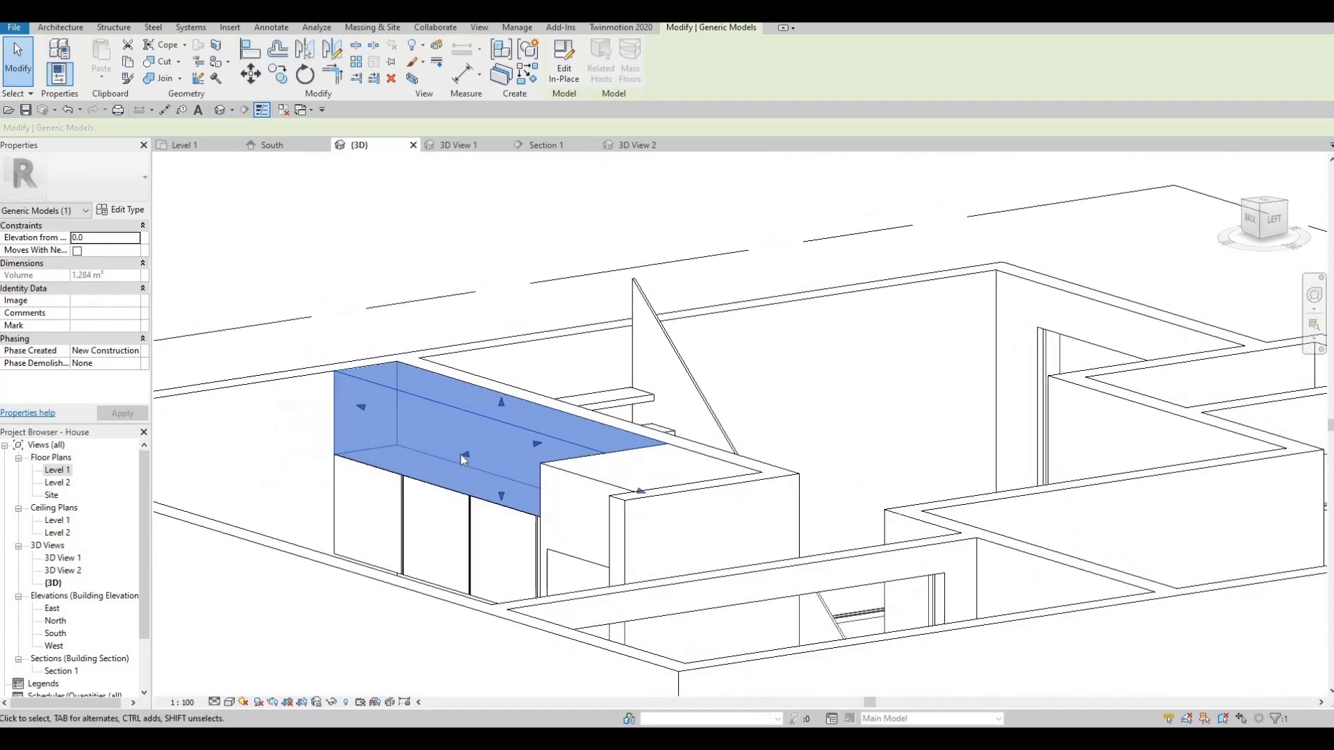
{"action": "left_click_drag", "start_coordinate": [457, 455], "coordinate": [459, 456]}
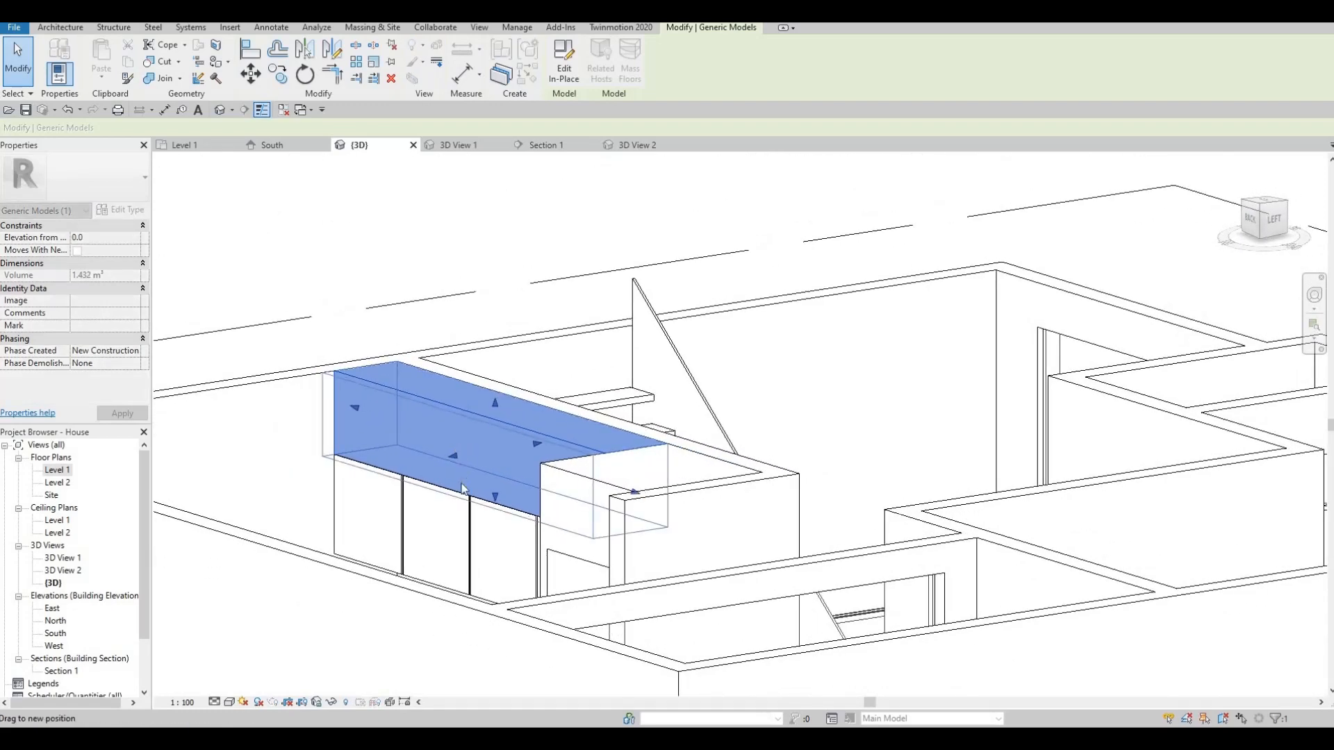
{"action": "key", "text": "Escape"}
- Extend the front face of the block further out so it clearly overhangs the upper cabinet doors
{"action": "middle_click_drag", "start_coordinate": [774, 575], "coordinate": [447, 414], "text": "shift"}
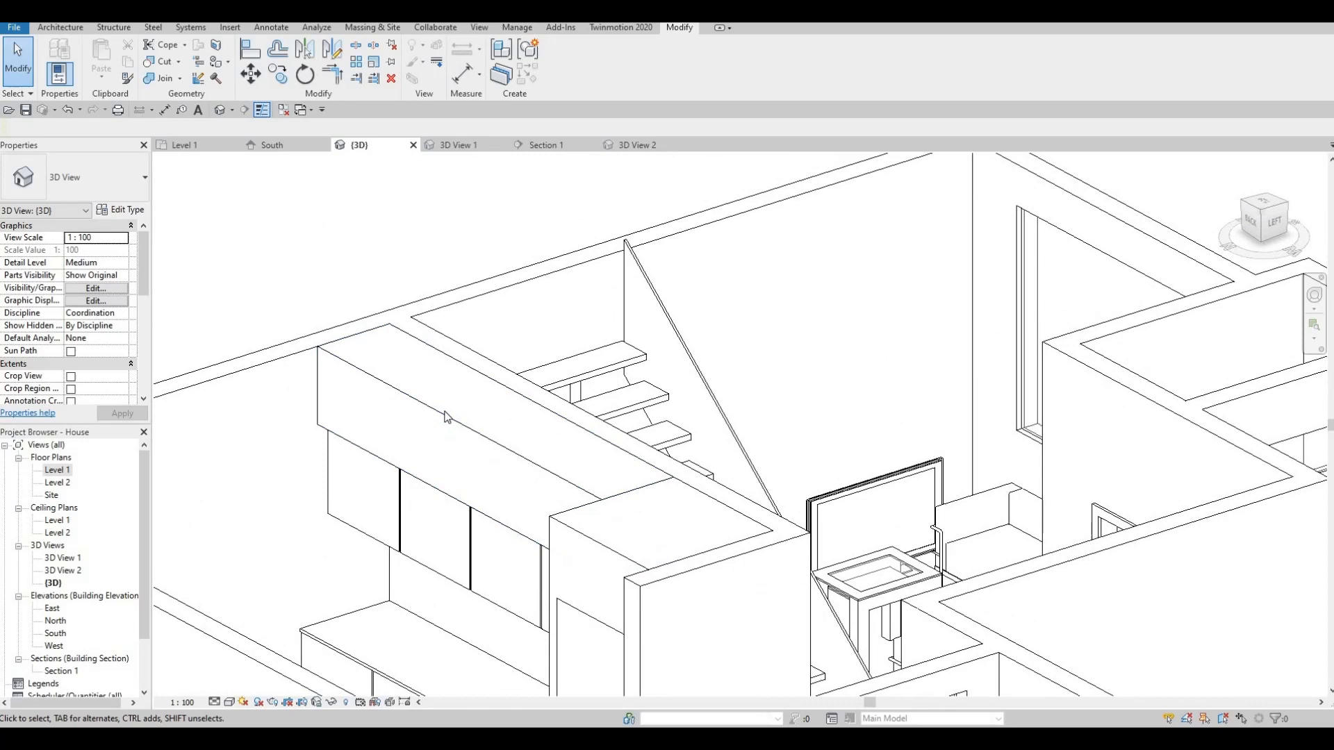
{"action": "left_click", "coordinate": [451, 464]}
{"action": "left_click_drag", "start_coordinate": [430, 466], "coordinate": [497, 528]}
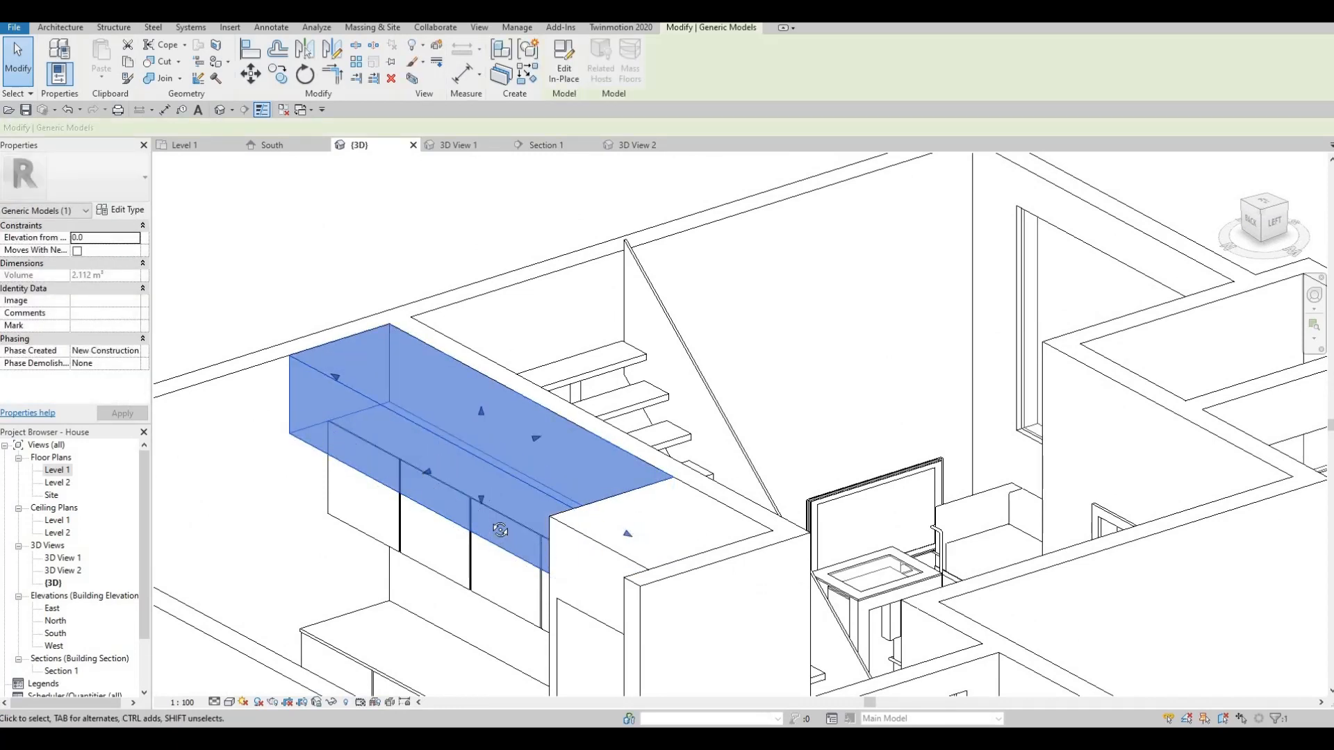
{"action": "middle_click_drag", "start_coordinate": [532, 470], "coordinate": [767, 660], "text": "shift"}
{"action": "key", "text": "Escape"}
{"action": "key", "text": "Escape"}
{"action": "middle_click_drag", "start_coordinate": [747, 593], "coordinate": [426, 440], "text": "shift"}
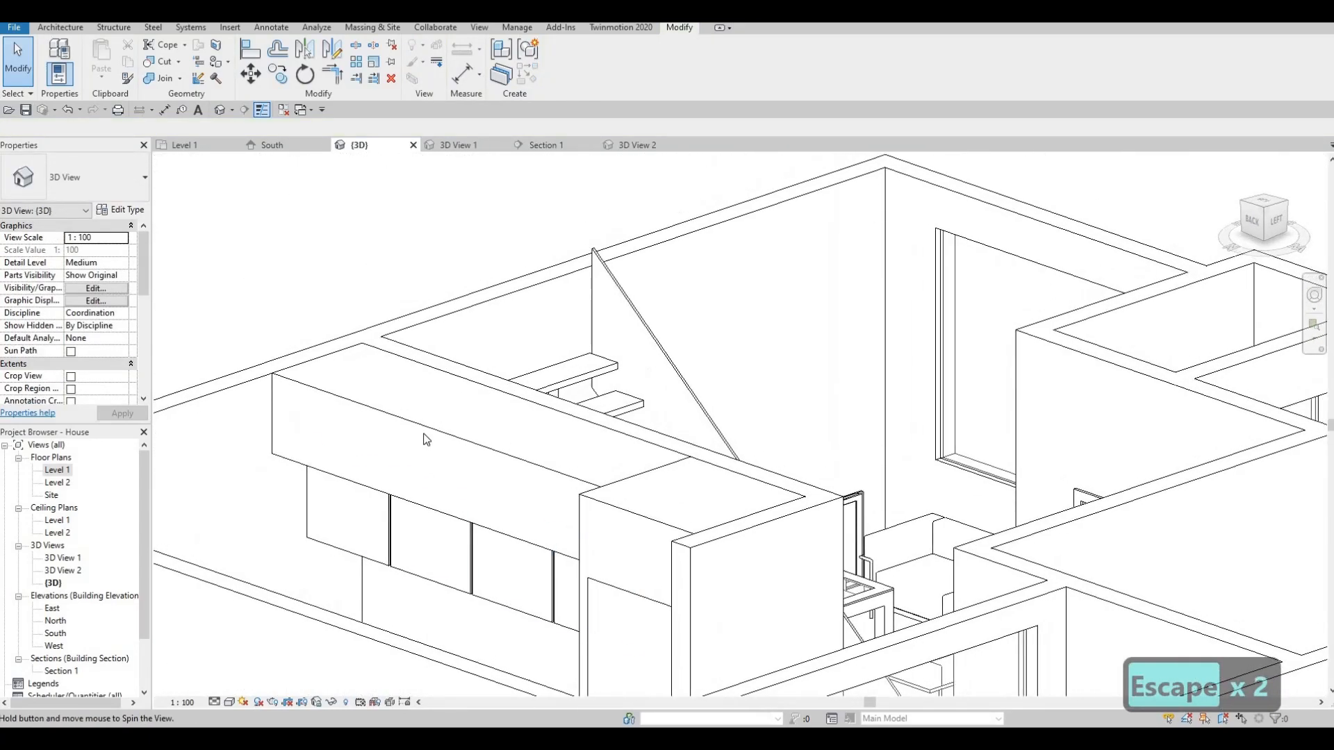
- Push the front face of the block above the upper cabinet slightly inward, keeping a small overhang past the door panels
{"action": "left_click", "coordinate": [424, 470]}
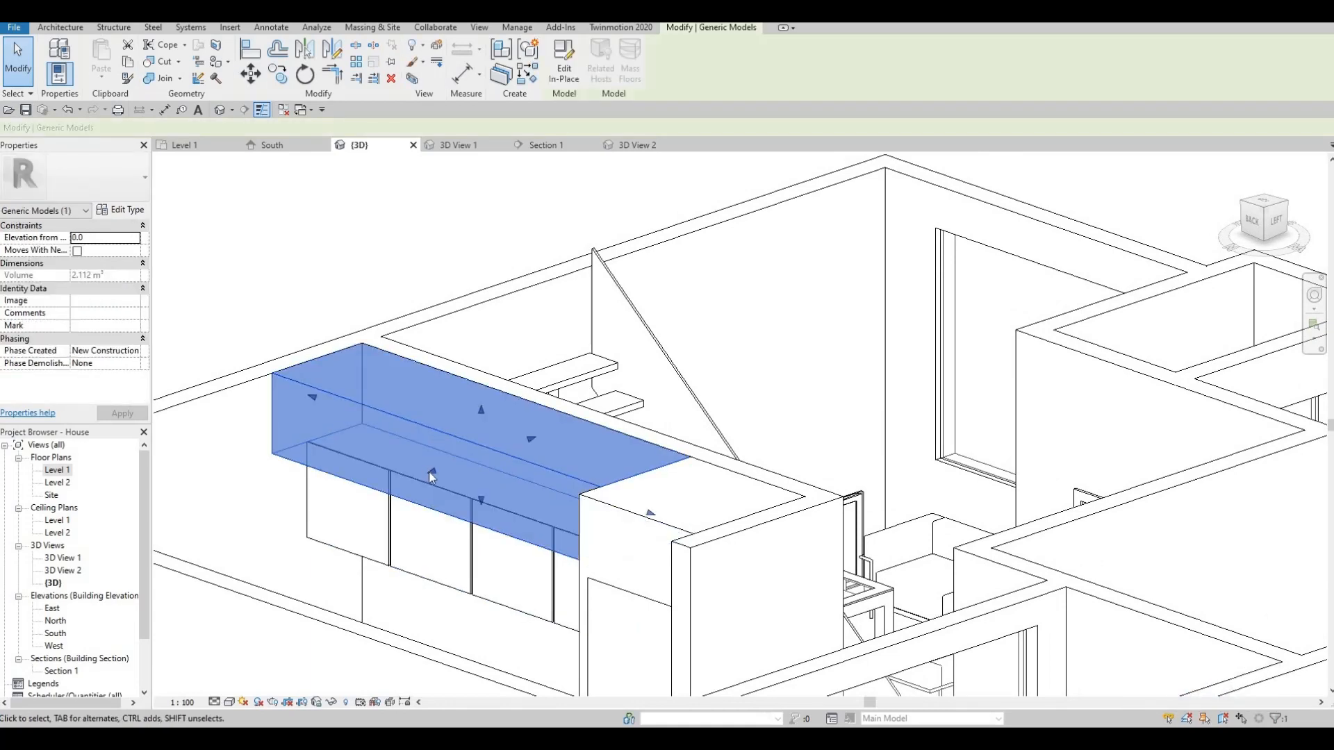
{"action": "left_click_drag", "start_coordinate": [434, 472], "coordinate": [446, 469]}
{"action": "key", "text": "Escape"}
{"action": "middle_click_drag", "start_coordinate": [432, 513], "coordinate": [464, 403], "text": "shift"}
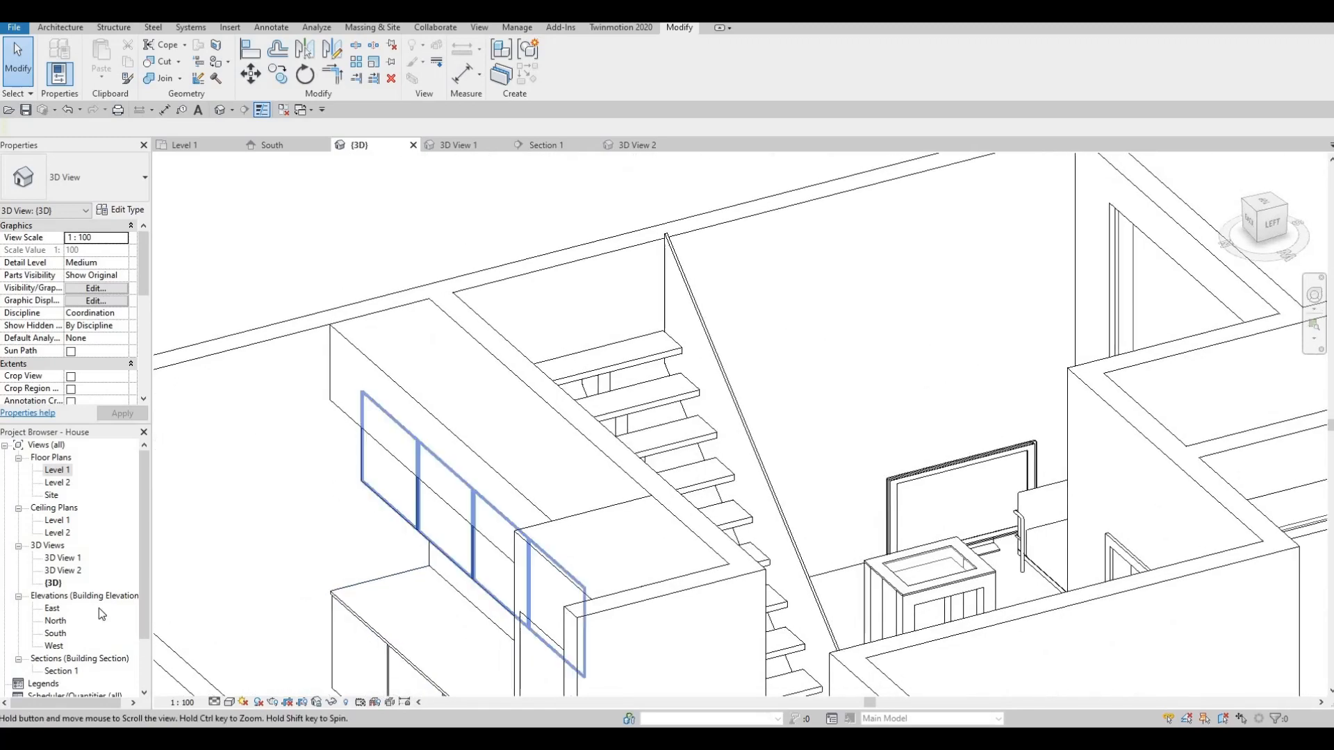
{"action": "scroll", "coordinate": [464, 403], "scroll_direction": "down", "scroll_amount": 2}
- Open 3D View 2 and enlarge its crop region on all four sides to show more around the cabinetry
{"action": "double_click", "coordinate": [62, 571]}
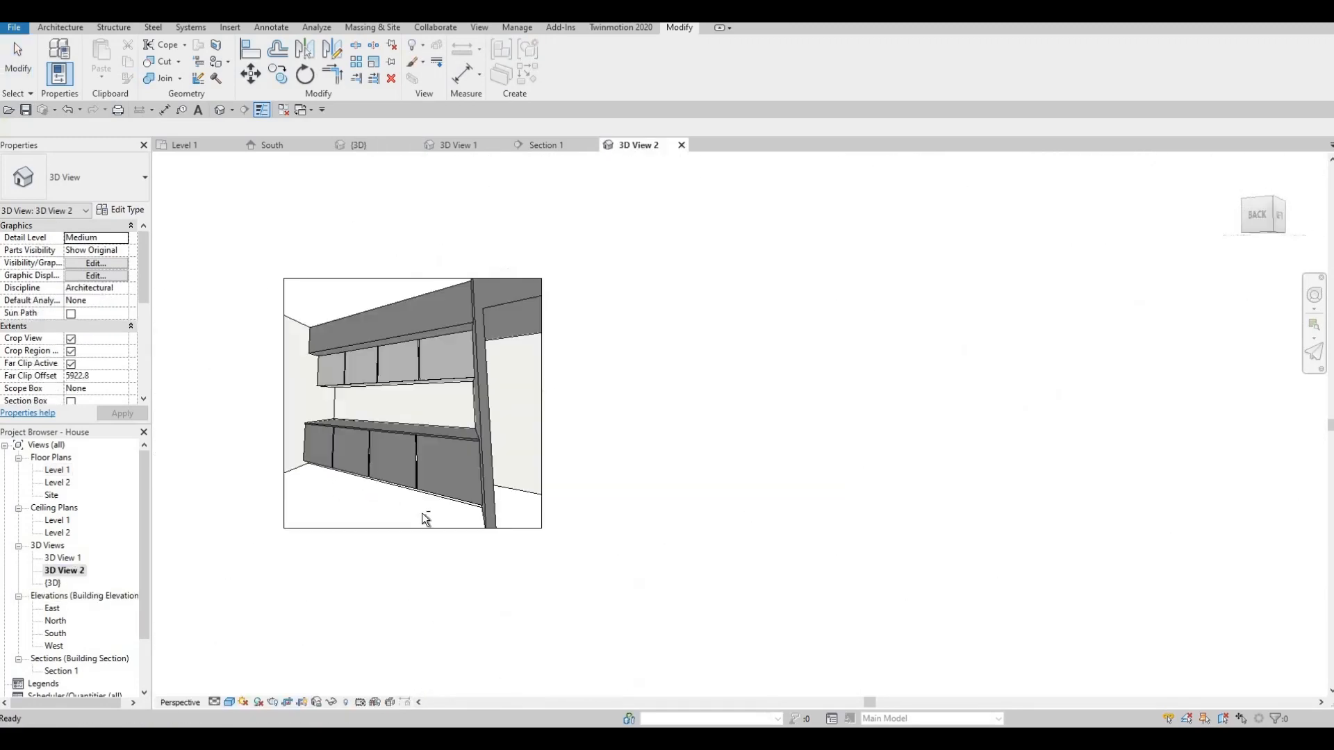
{"action": "left_click", "coordinate": [543, 406]}
{"action": "left_click_drag", "start_coordinate": [543, 403], "coordinate": [648, 403]}
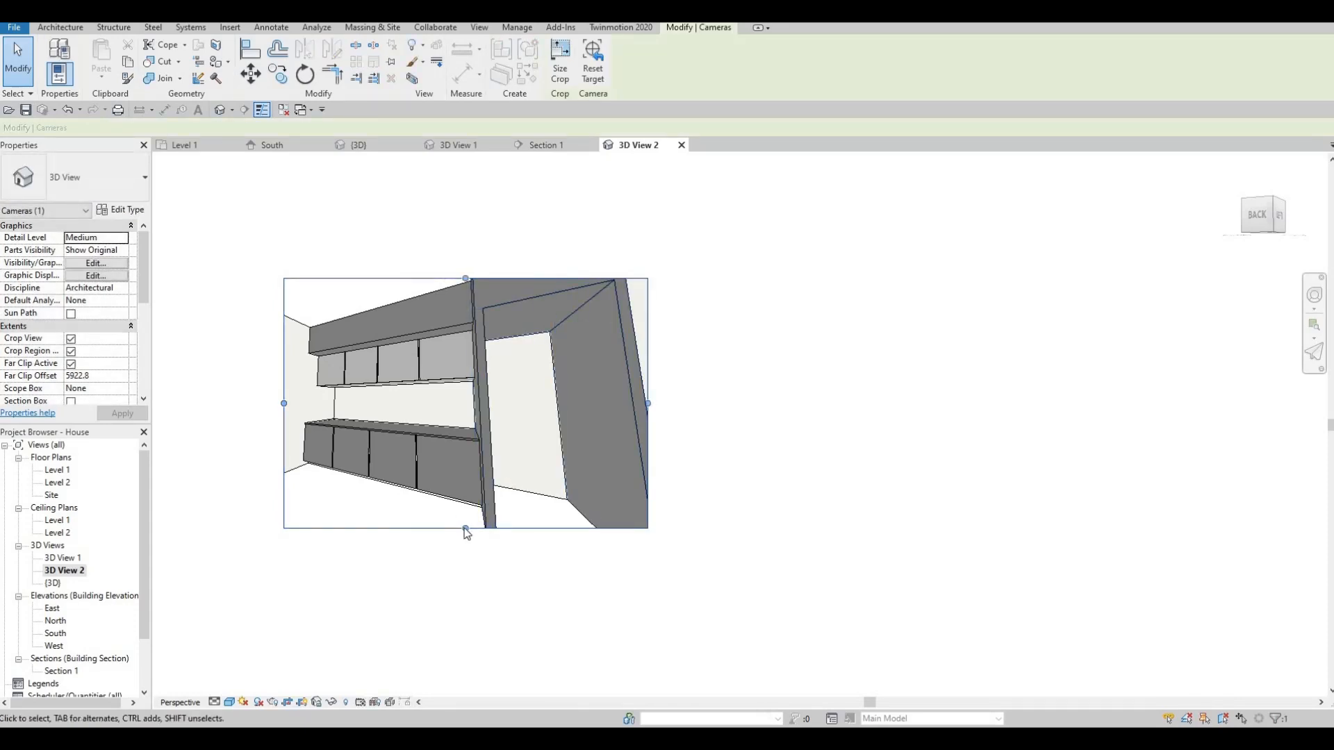
{"action": "left_click_drag", "start_coordinate": [465, 530], "coordinate": [464, 559]}
{"action": "left_click_drag", "start_coordinate": [284, 419], "coordinate": [248, 417]}
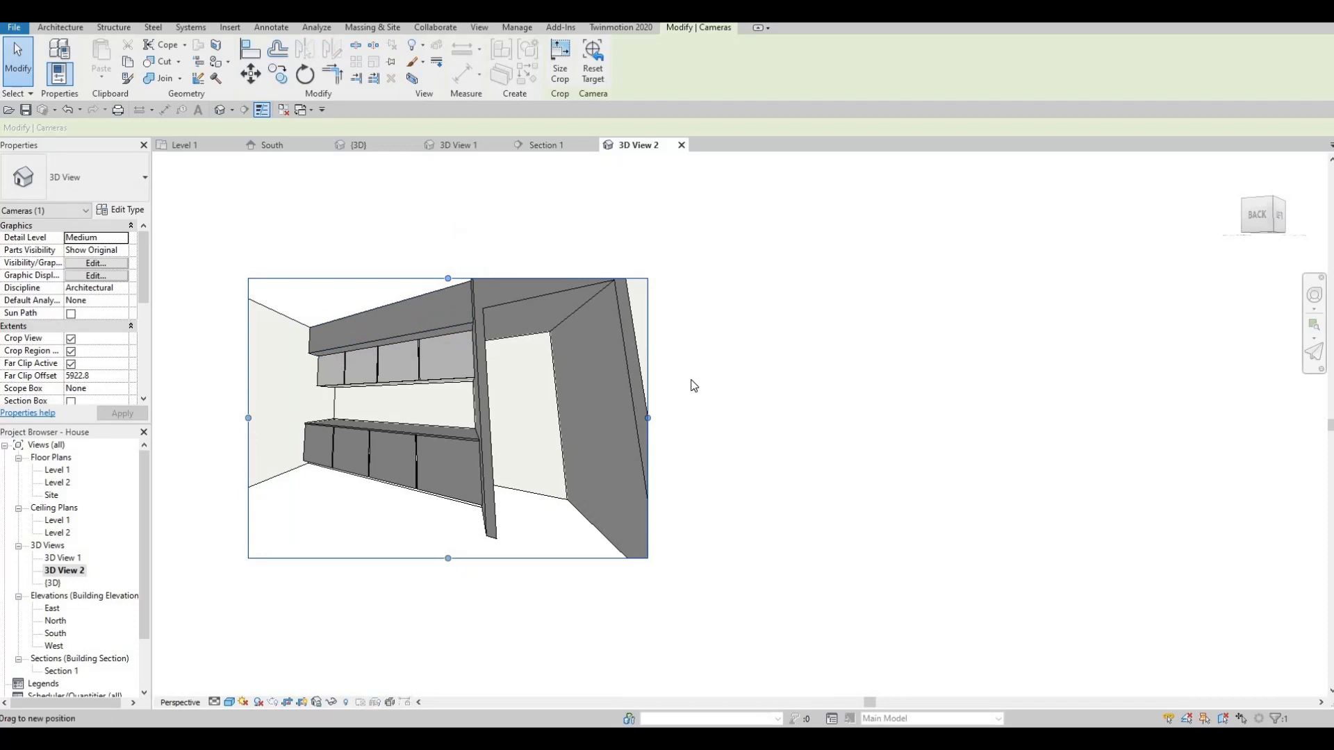
{"action": "left_click_drag", "start_coordinate": [649, 393], "coordinate": [704, 391]}
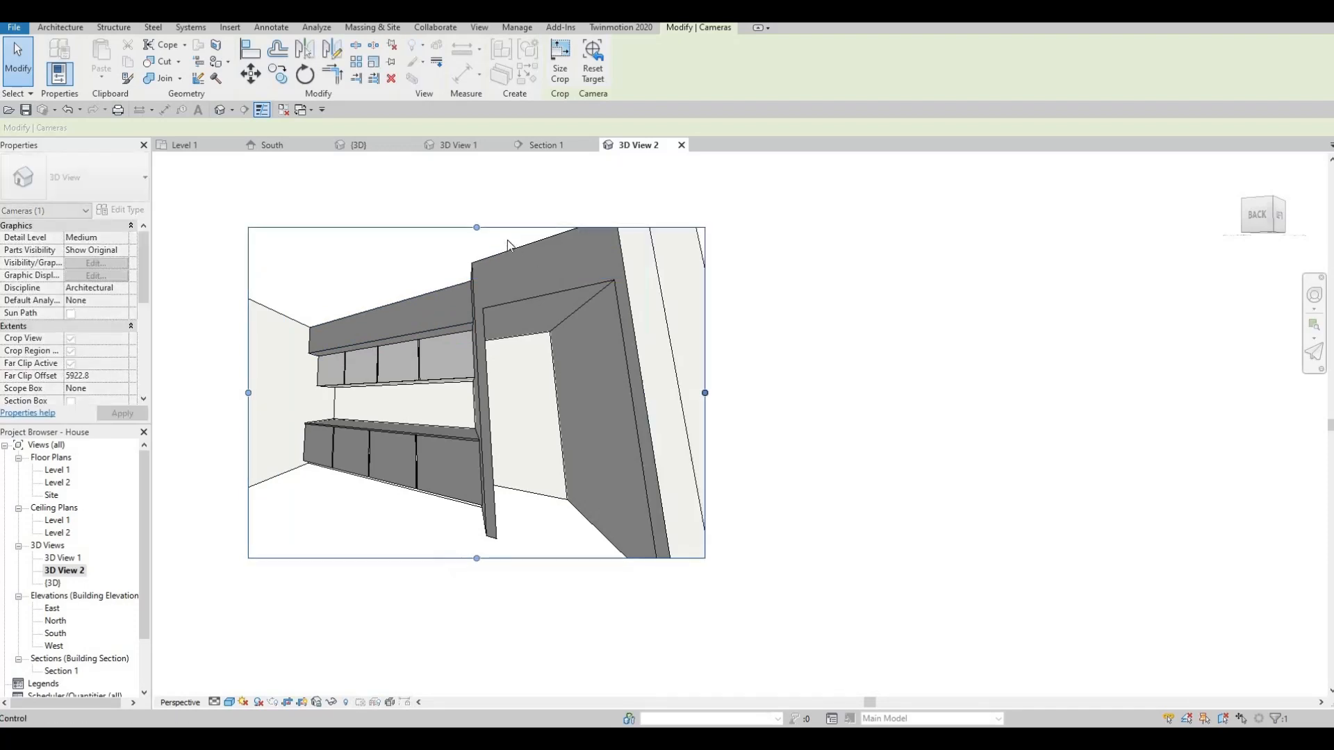
{"action": "left_click_drag", "start_coordinate": [476, 227], "coordinate": [477, 211]}
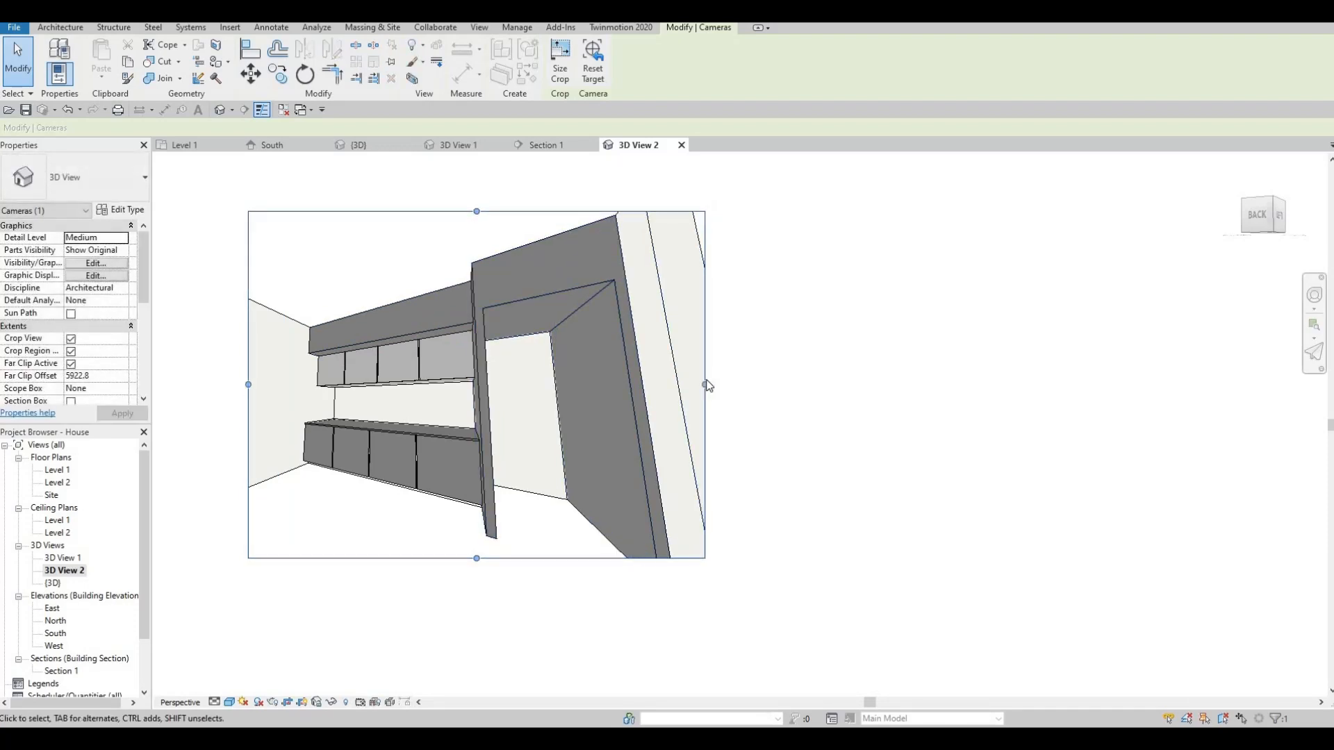
{"action": "left_click_drag", "start_coordinate": [707, 386], "coordinate": [722, 384]}
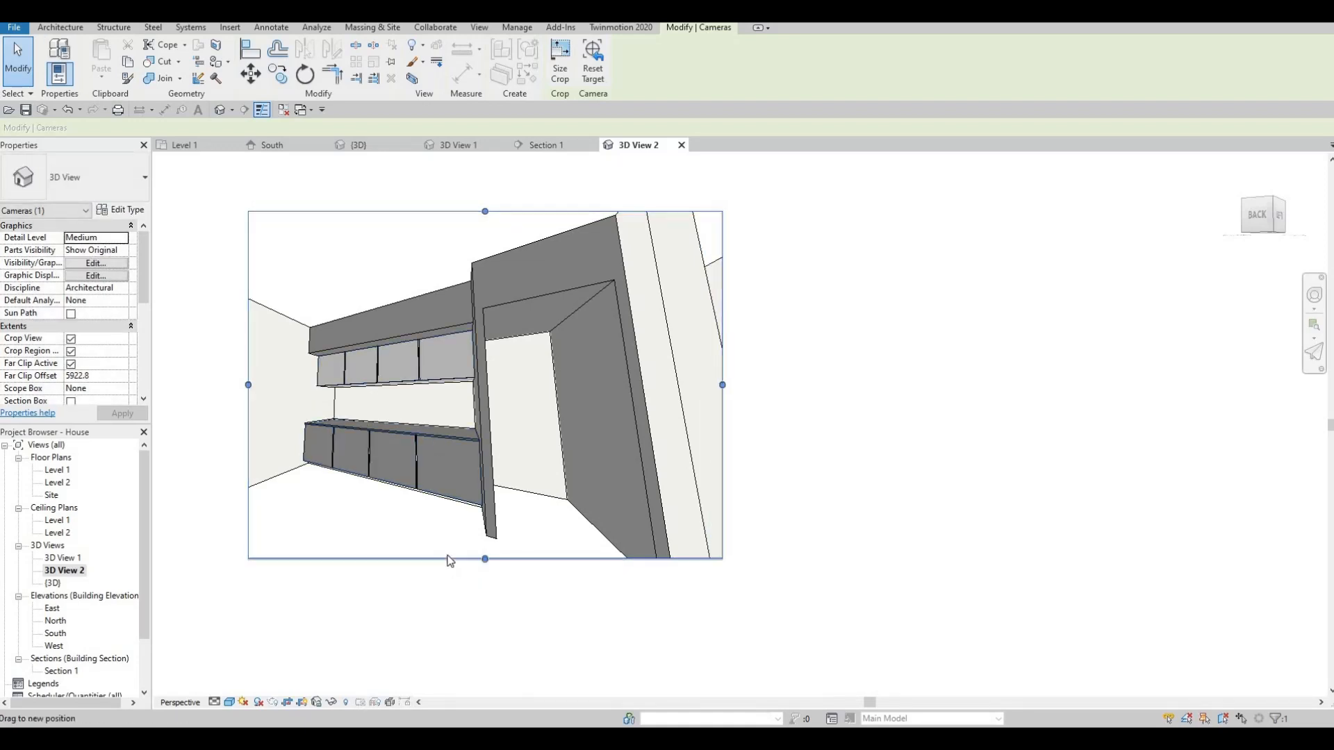
{"action": "middle_click_drag", "start_coordinate": [578, 530], "coordinate": [565, 563], "text": "shift"}
{"action": "key", "text": "F1"}
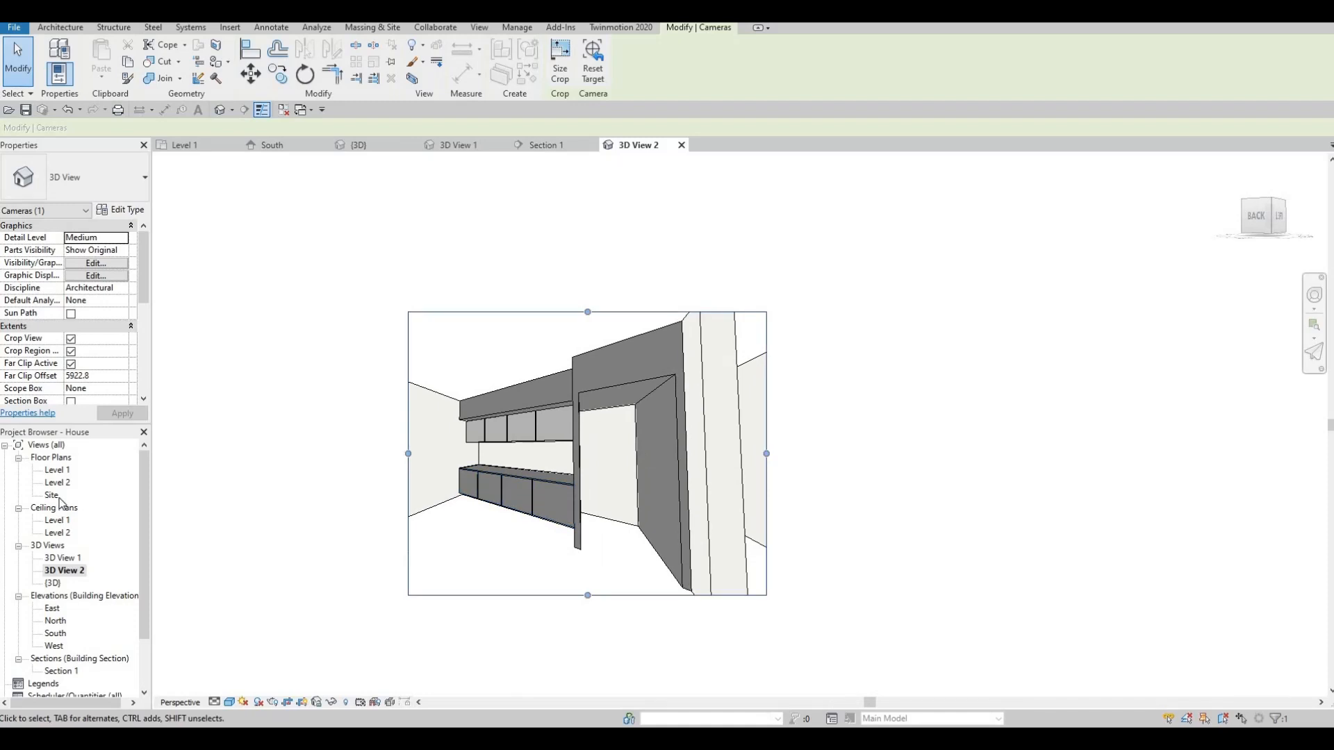
- Return to the Level 1 floor plan, deselect the camera and look over the whole floor layout with its grids
{"action": "double_click", "coordinate": [70, 471]}
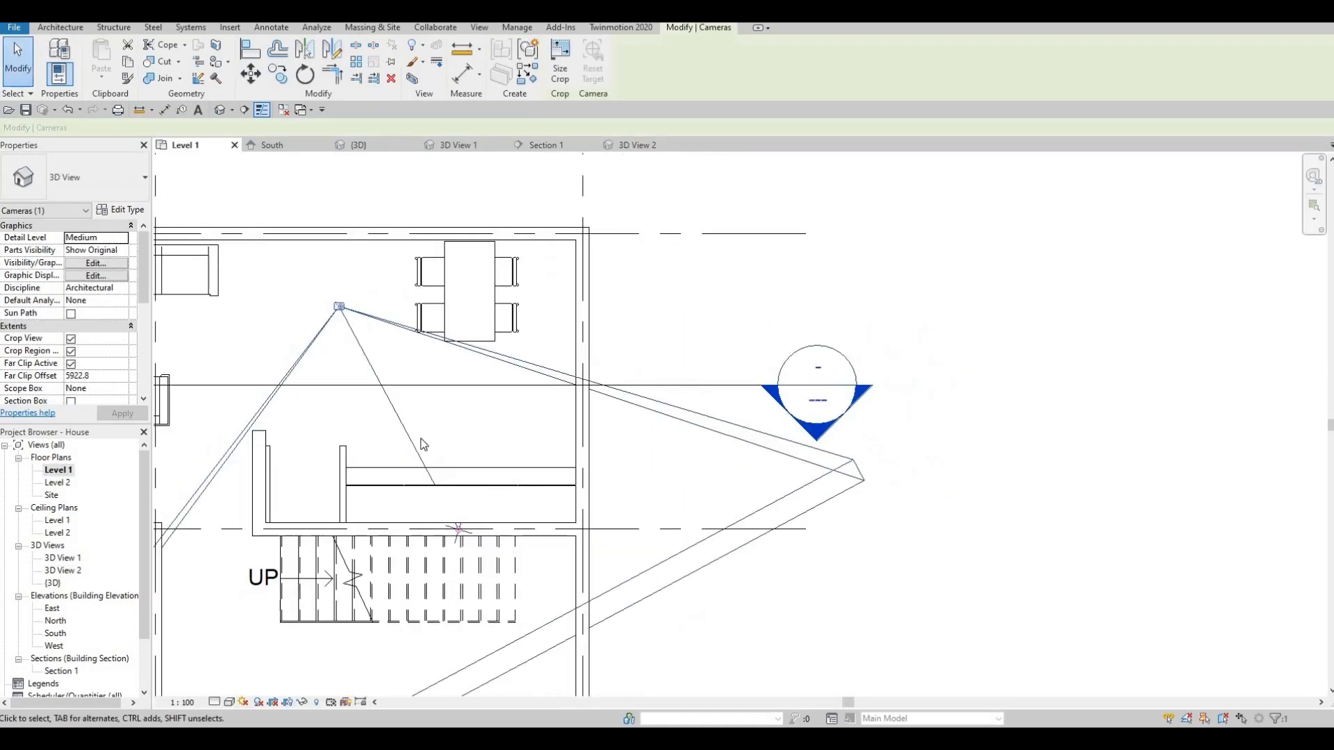
{"action": "key", "text": "Escape"}
{"action": "scroll", "coordinate": [510, 430], "scroll_direction": "down", "scroll_amount": 2}
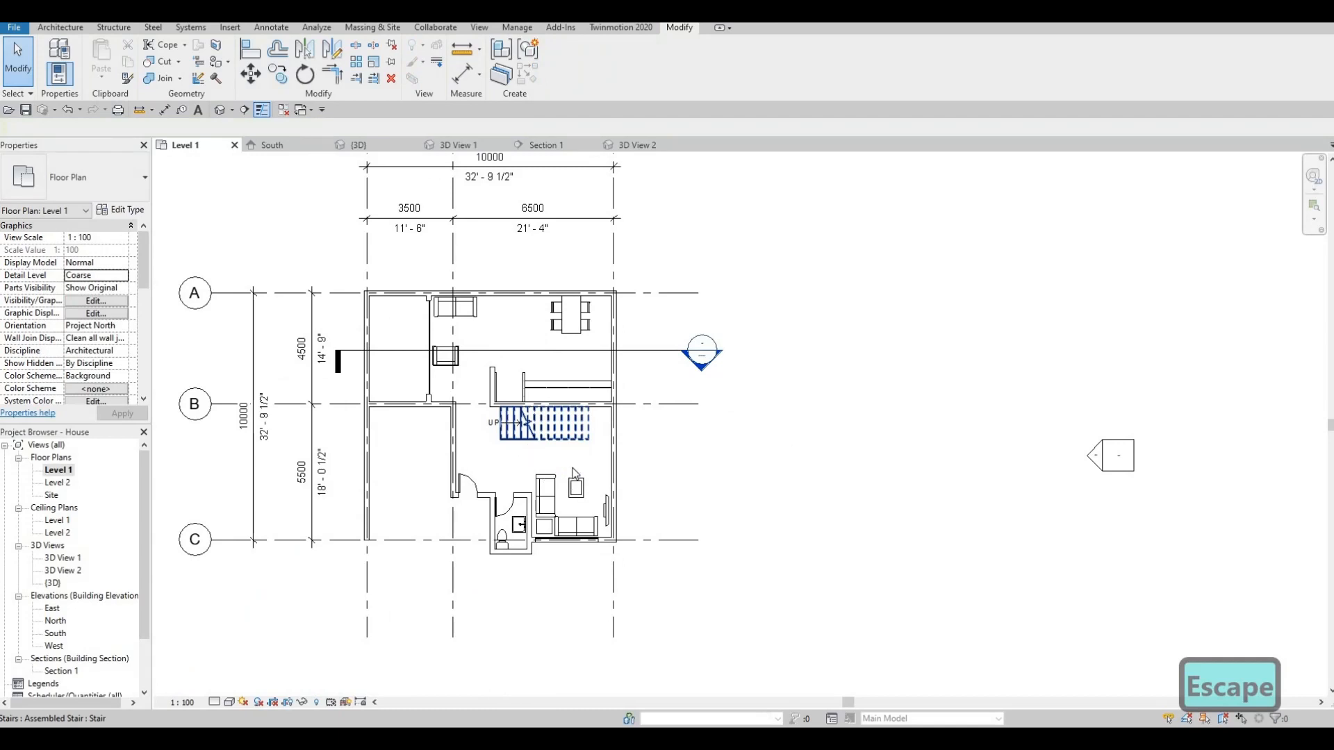
{"action": "scroll", "coordinate": [572, 467], "scroll_direction": "up", "scroll_amount": 1}
{"action": "middle_click_drag", "start_coordinate": [527, 416], "coordinate": [580, 477]}
{"action": "scroll", "coordinate": [580, 477], "scroll_direction": "down", "scroll_amount": 2}
{"action": "scroll", "coordinate": [542, 525], "scroll_direction": "up", "scroll_amount": 1}
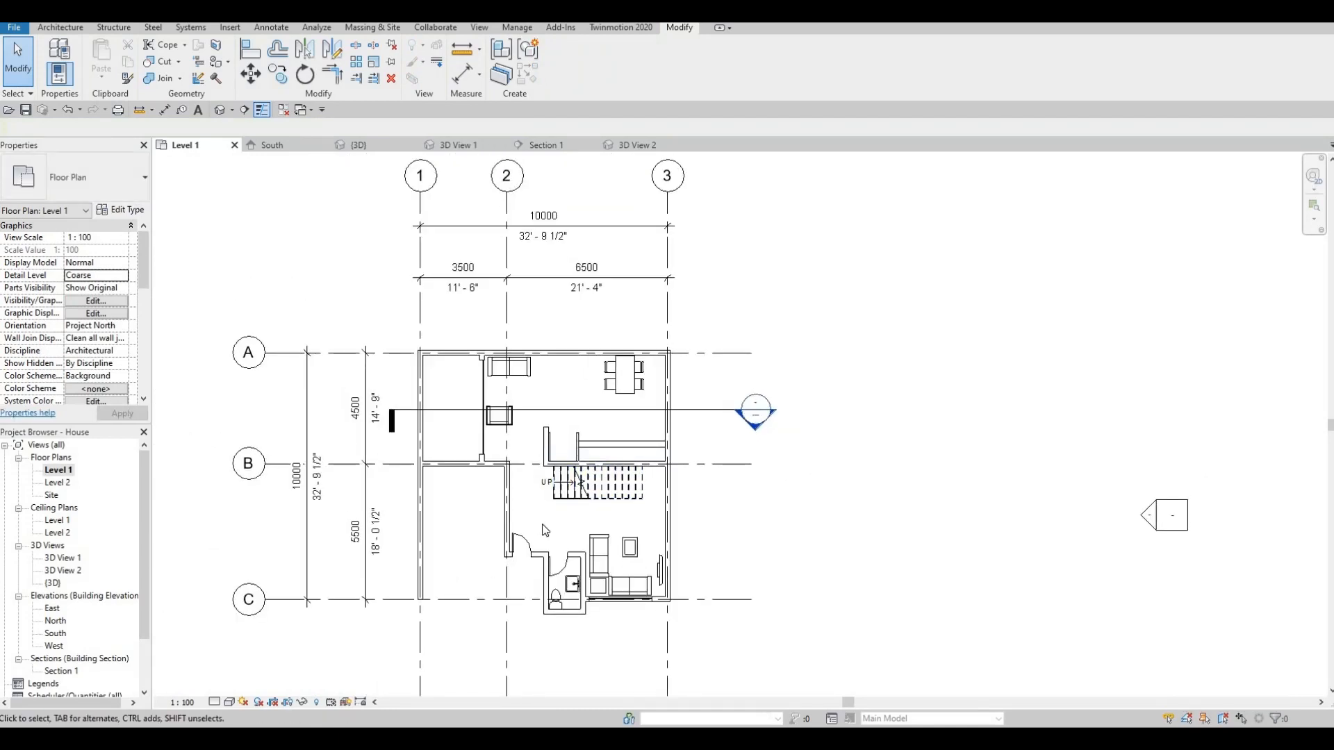
{"action": "middle_click_drag", "start_coordinate": [547, 533], "coordinate": [685, 554]}
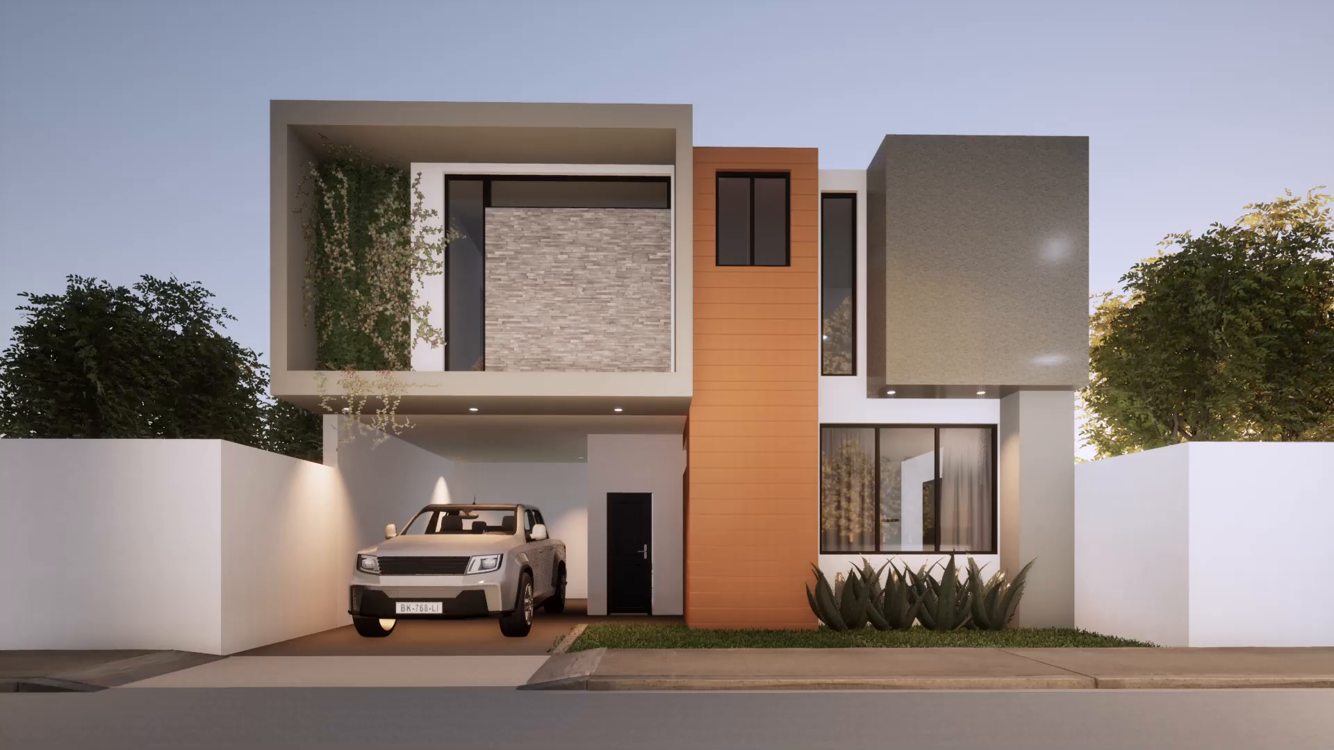